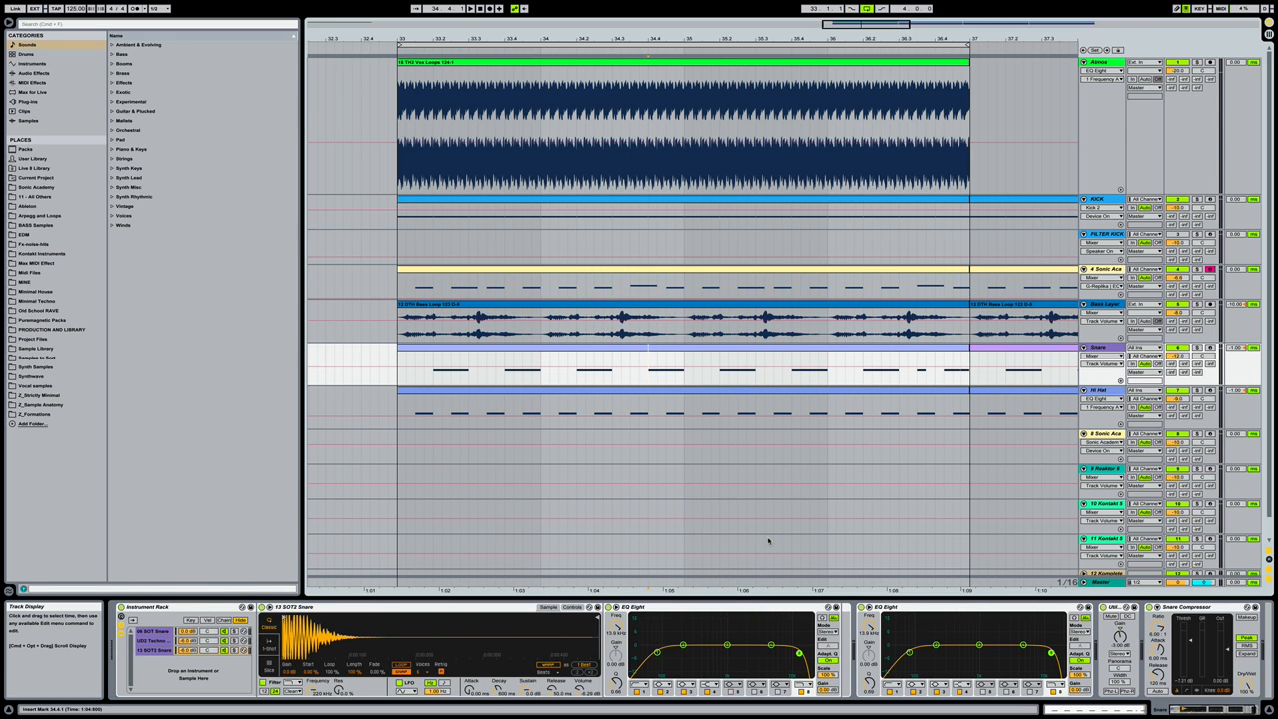
Duplicate the Snare MIDI track
{"action": "scroll", "coordinate": [769, 469], "scroll_direction": "down", "scroll_amount": 1}
{"action": "scroll", "coordinate": [768, 454], "scroll_direction": "left", "scroll_amount": 1}
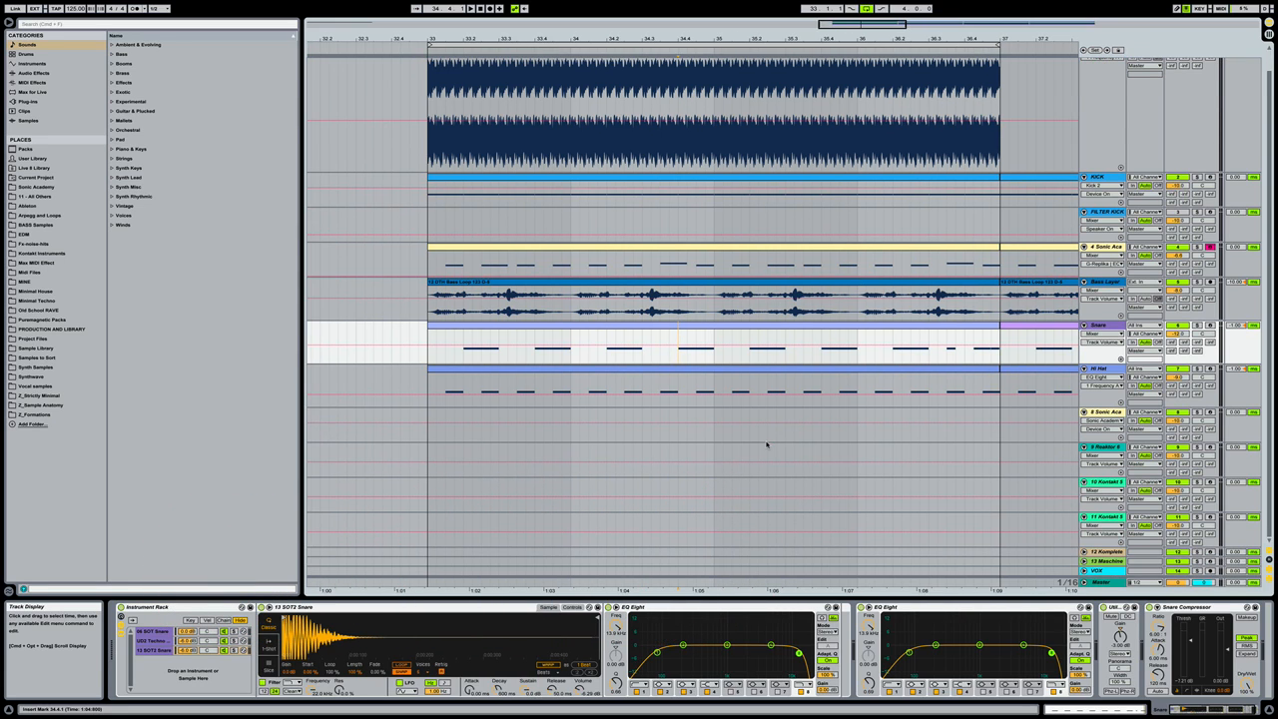
{"action": "left_click", "coordinate": [1100, 325]}
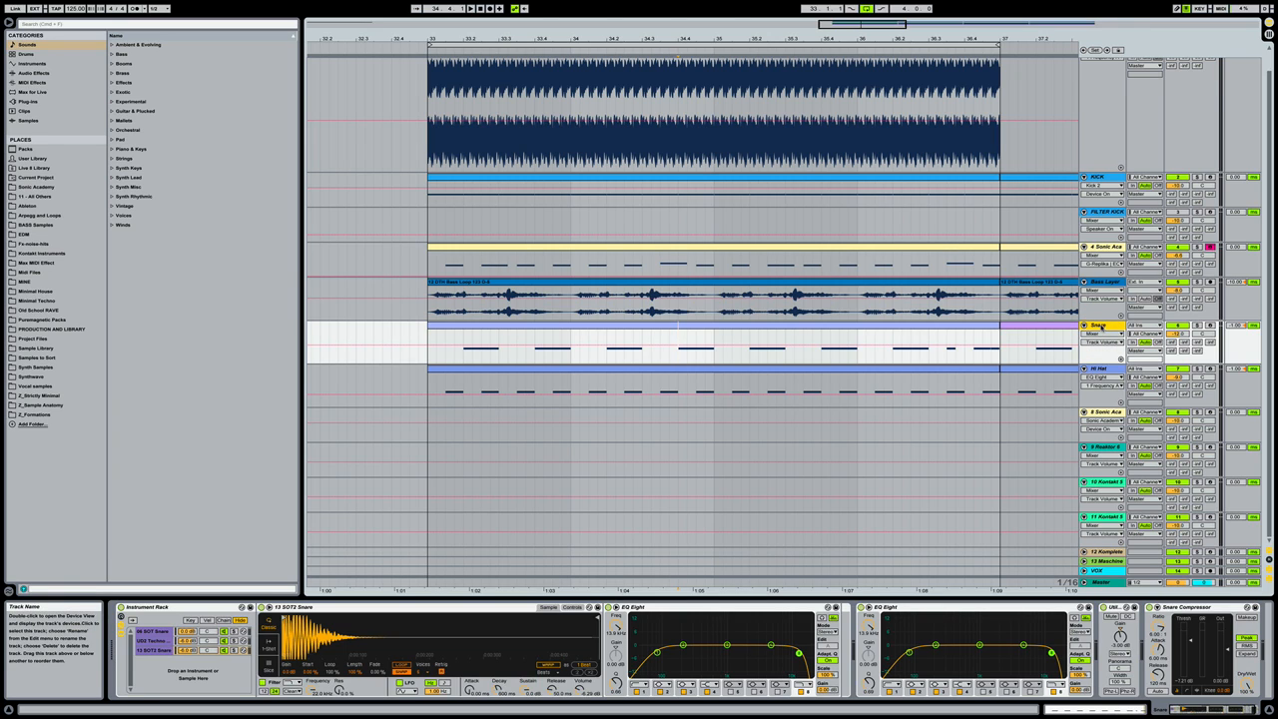
{"action": "right_click", "coordinate": [1100, 326]}
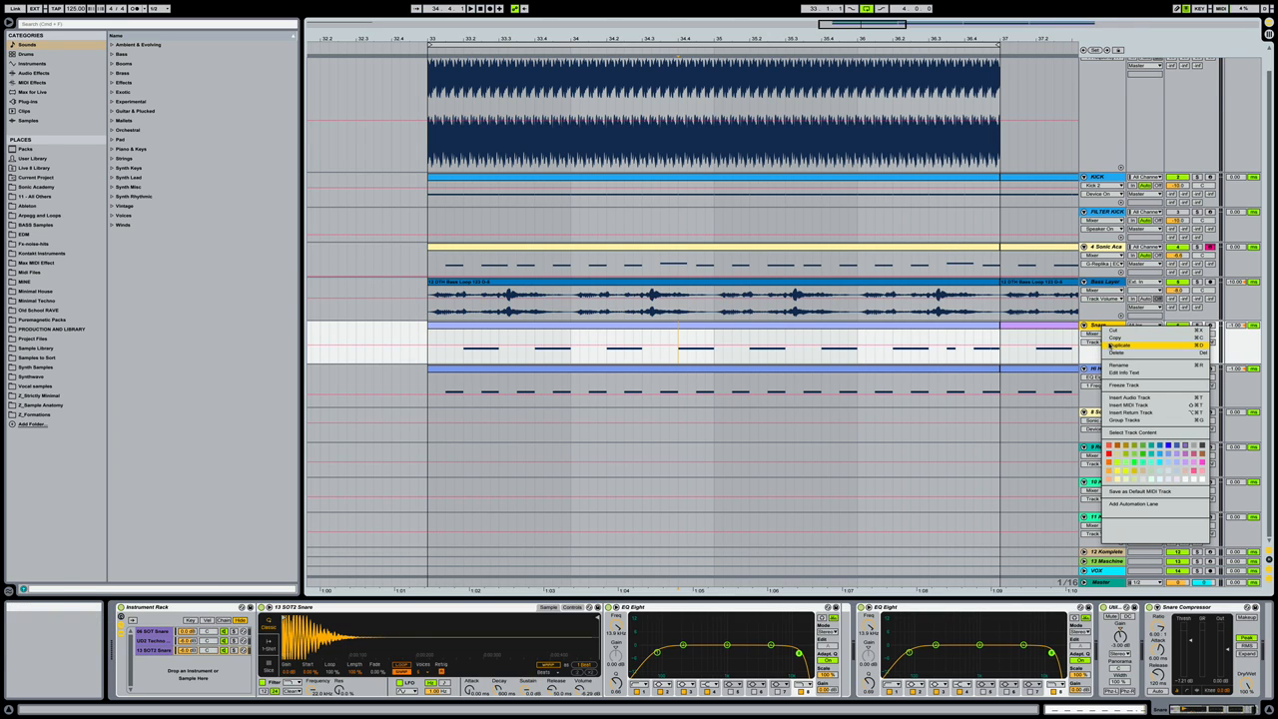
{"action": "left_click", "coordinate": [1112, 346]}
Freeze the duplicated Snare track and flatten it to audio
{"action": "right_click", "coordinate": [1100, 371]}
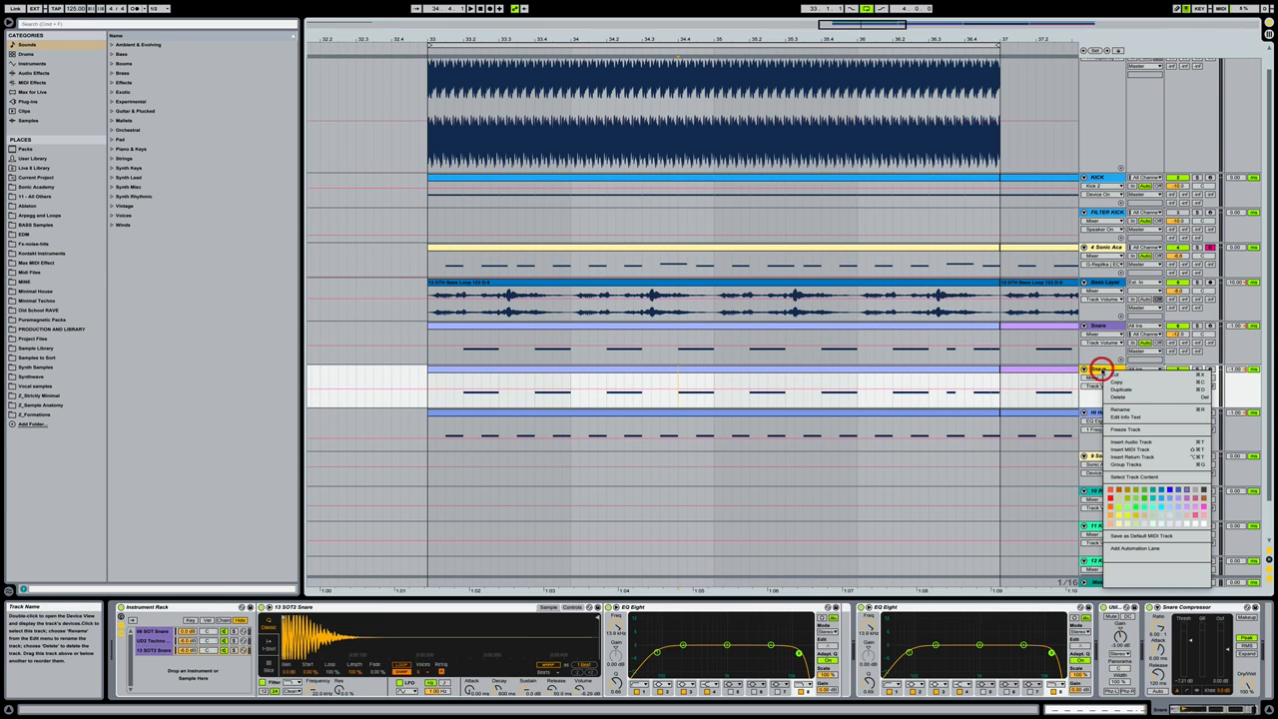
{"action": "left_click", "coordinate": [1116, 430]}
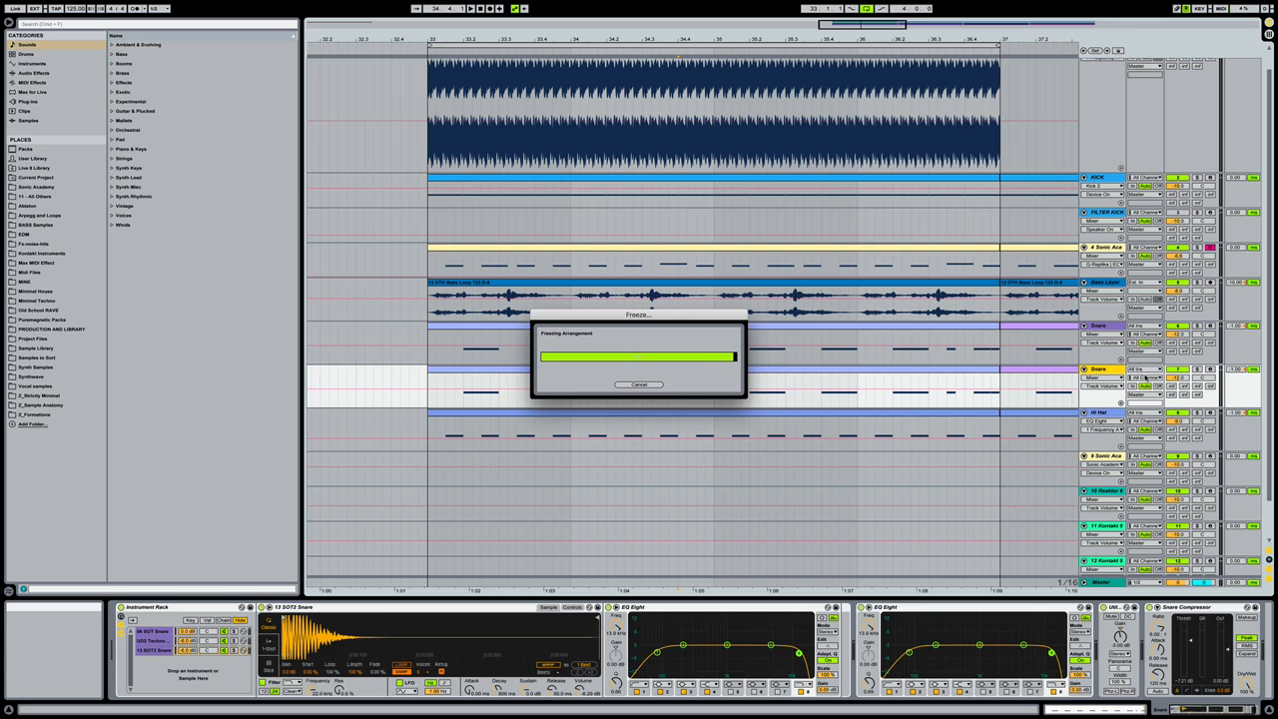
{"action": "right_click", "coordinate": [1102, 371]}
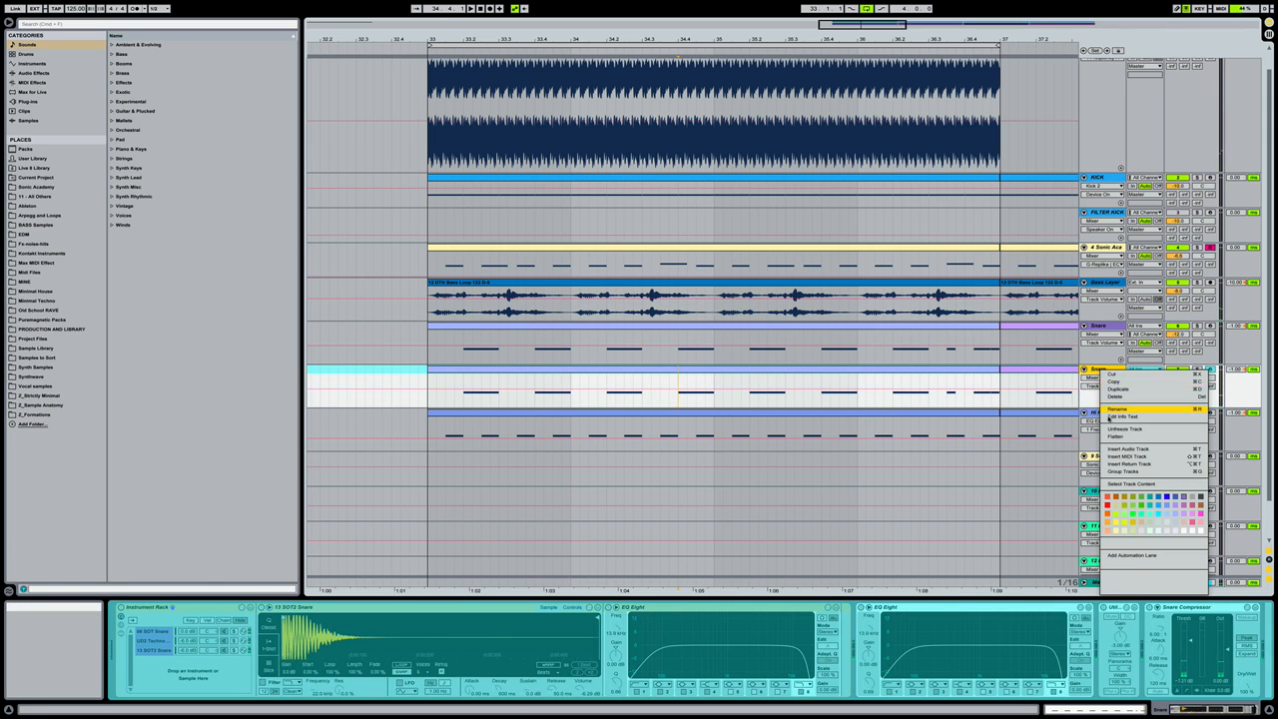
{"action": "left_click", "coordinate": [1115, 437]}
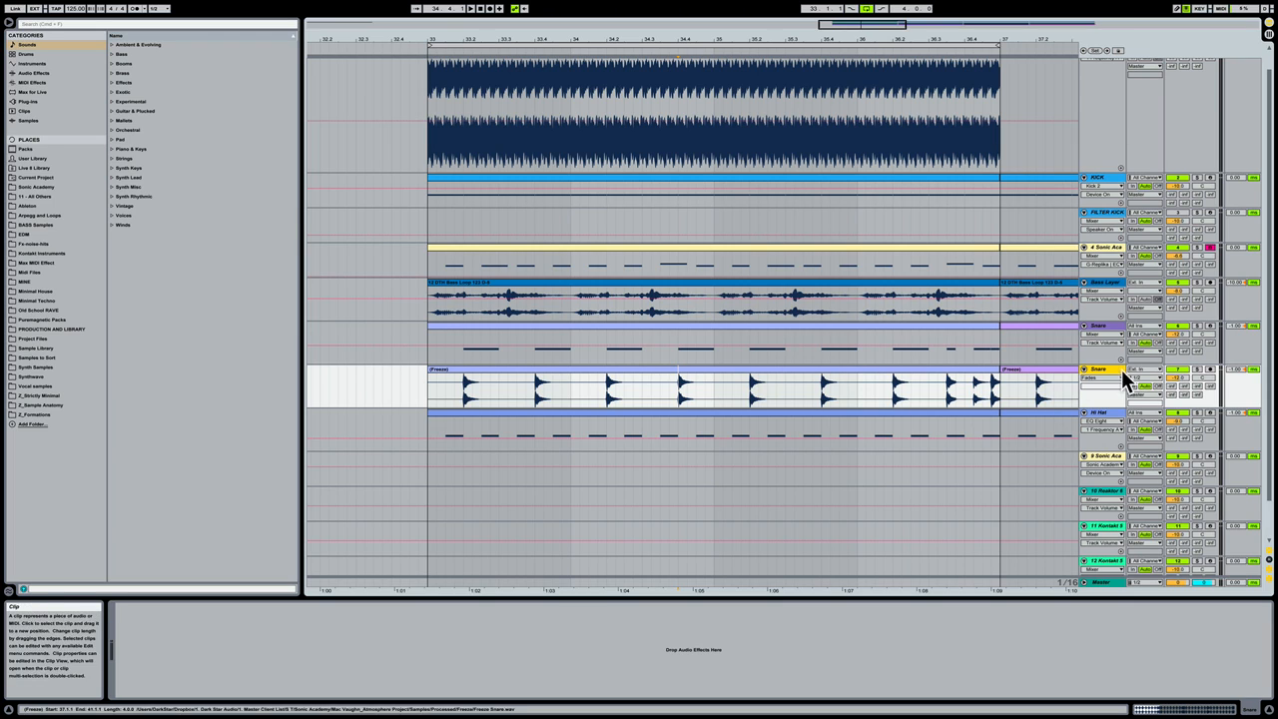
Isolate the first snare hit at 33.2 on the flattened track, removing the other hits up to bar 37, and consolidate it
{"action": "left_click", "coordinate": [685, 391]}
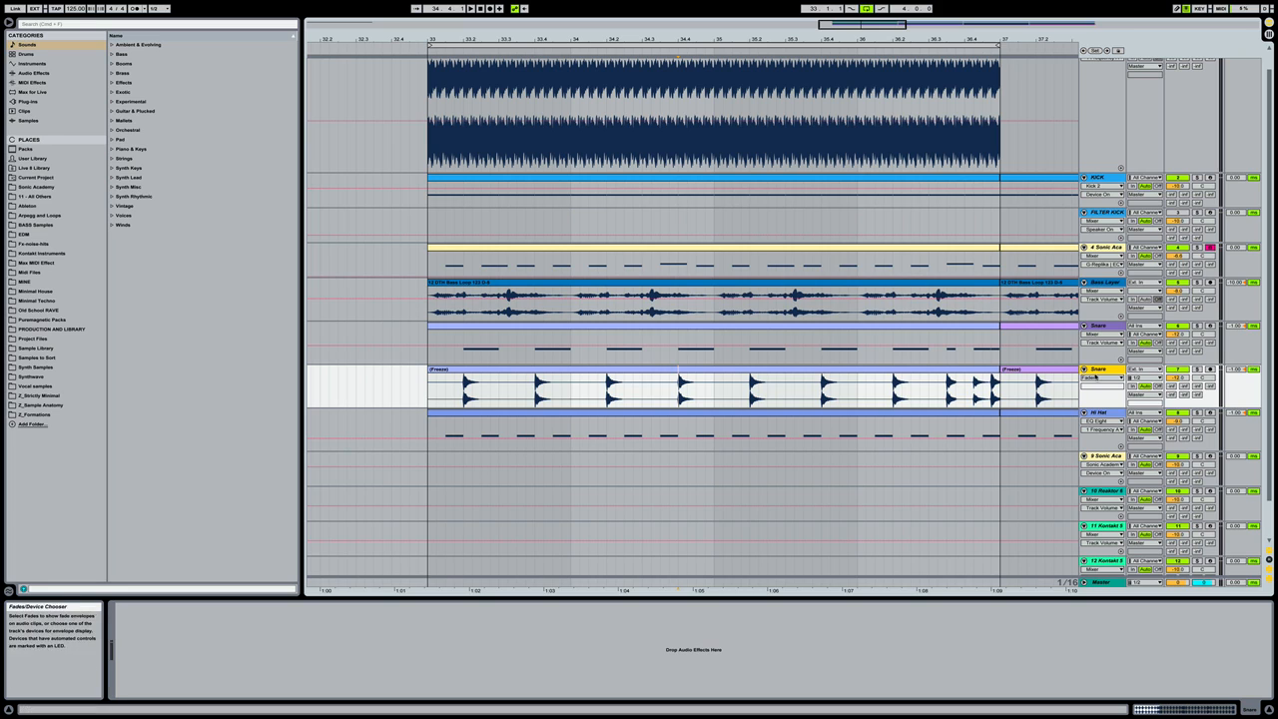
{"action": "left_click_drag", "start_coordinate": [998, 388], "coordinate": [457, 374]}
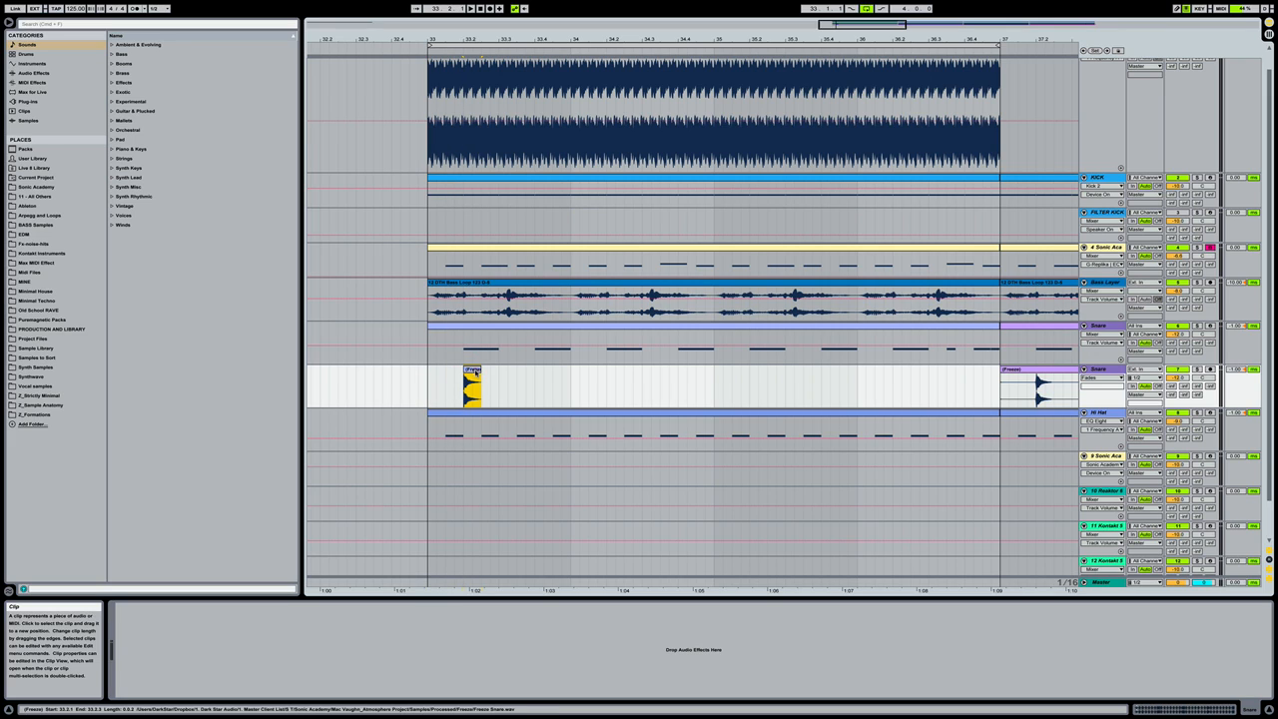
{"action": "key", "text": "super+j"}
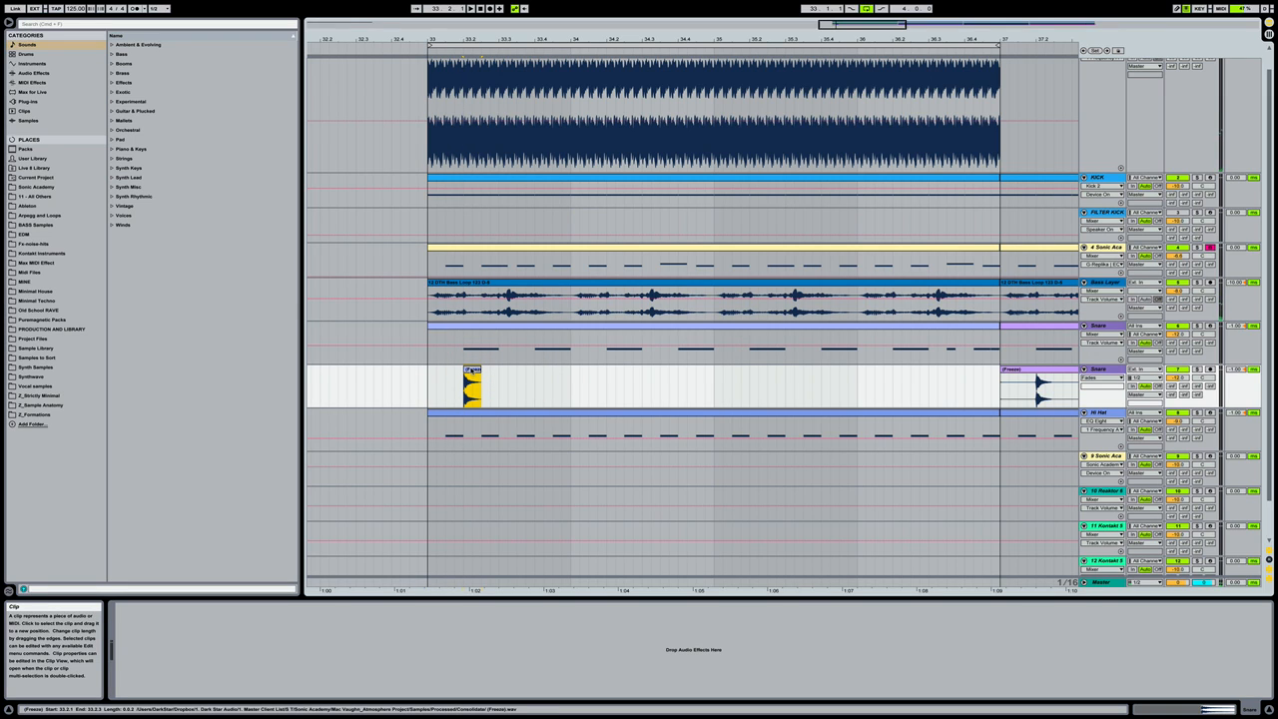
Reverse the consolidated snare hit's sample and return to the full arrangement
{"action": "double_click", "coordinate": [472, 370]}
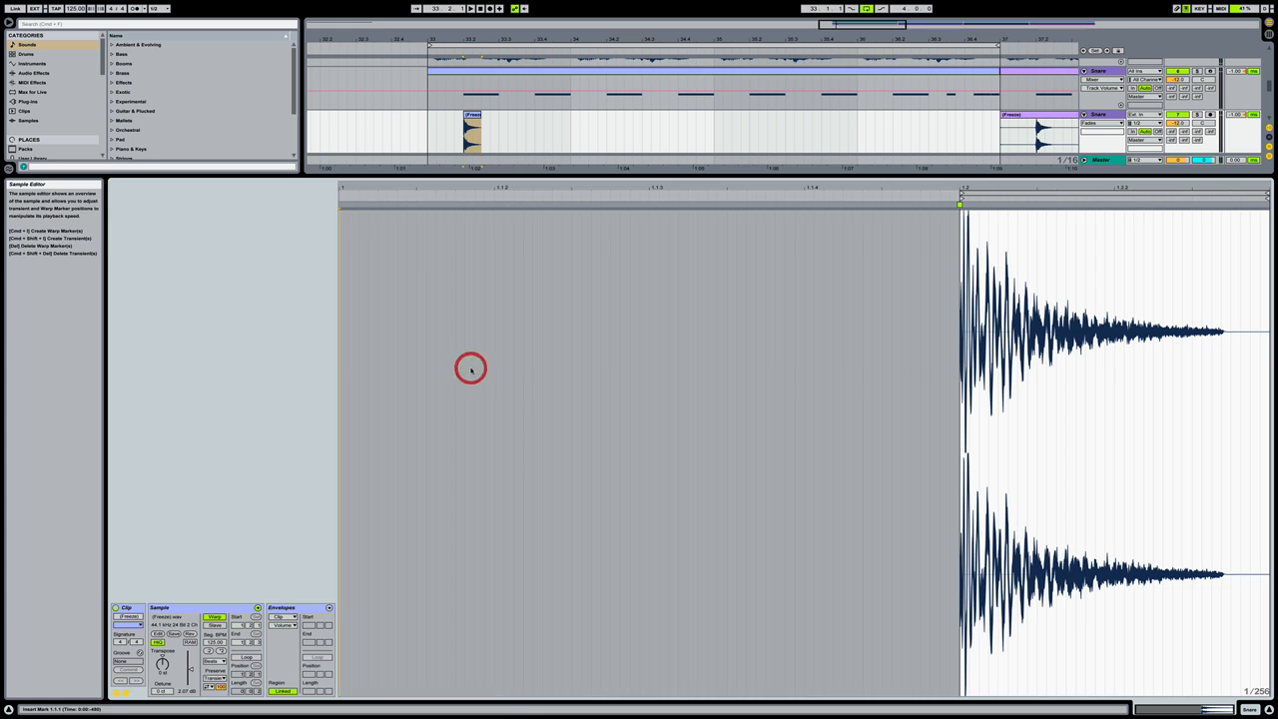
{"action": "left_click", "coordinate": [189, 634]}
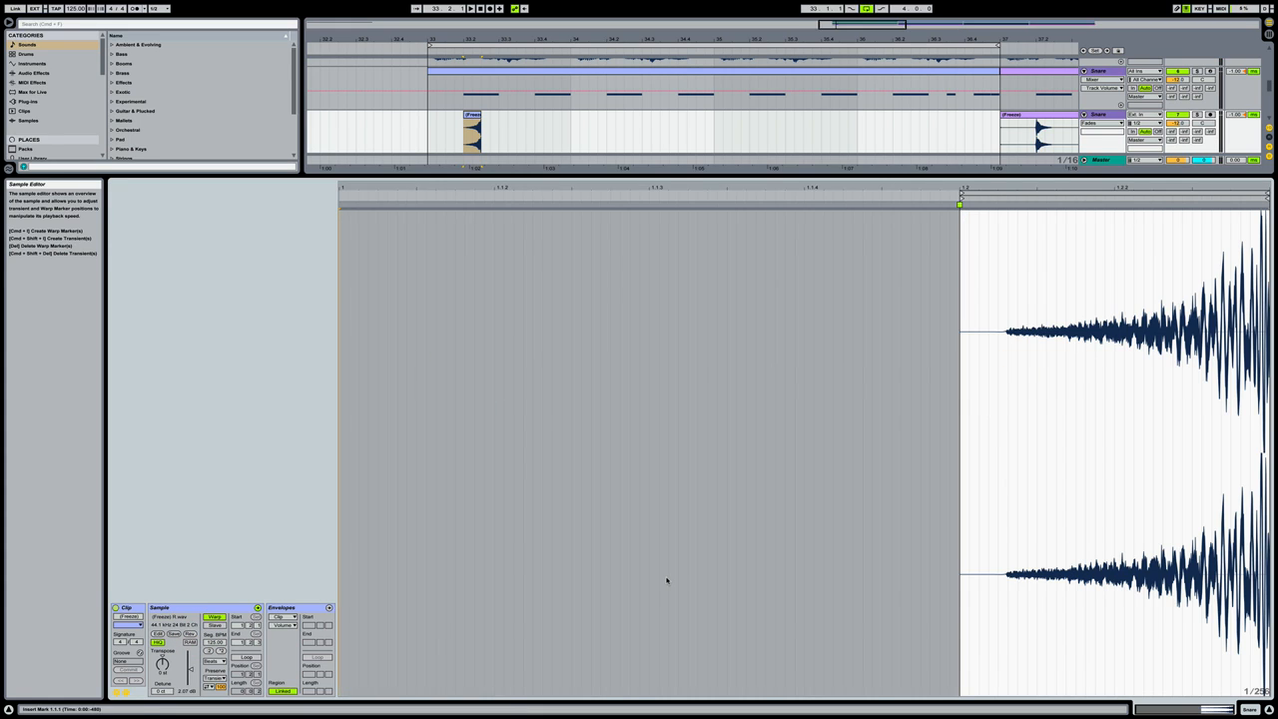
{"action": "key", "text": "super+alt+l"}
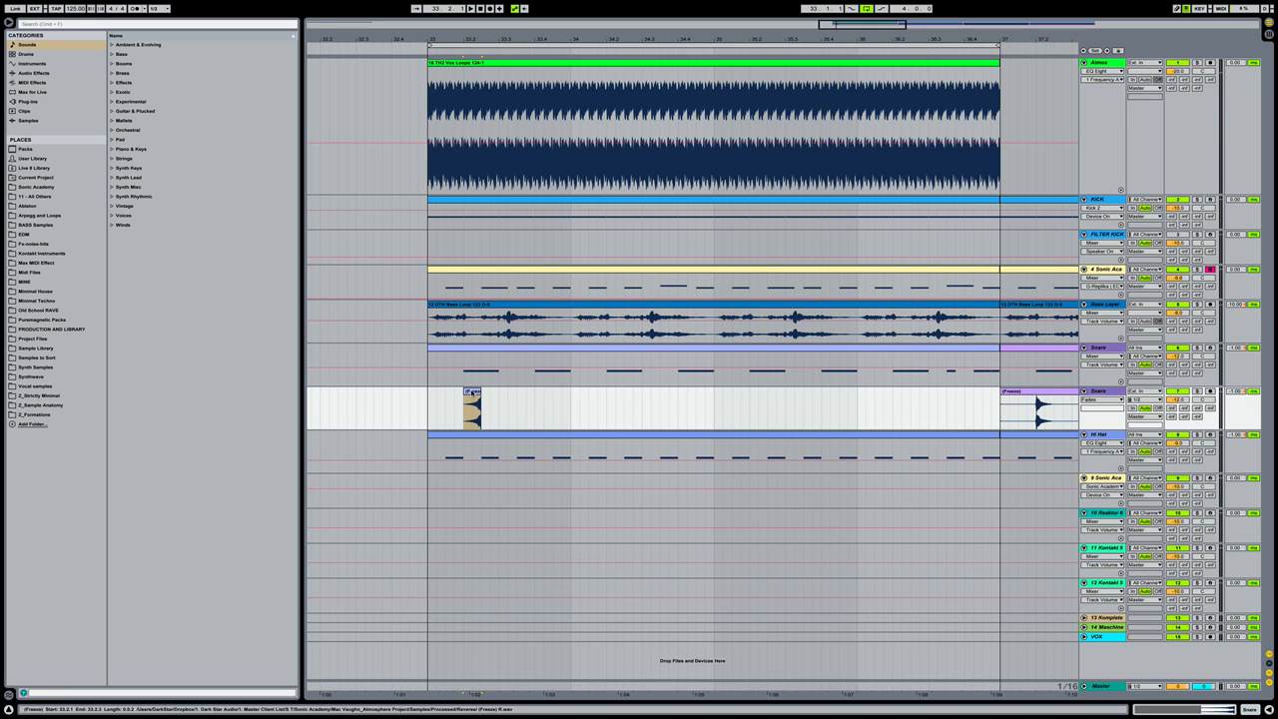
Place the reversed snare so it ends at 33.4 with a copy ending at 34.4, and shorten the loop to bars 33 to 35
{"action": "left_click_drag", "start_coordinate": [473, 392], "coordinate": [676, 414]}
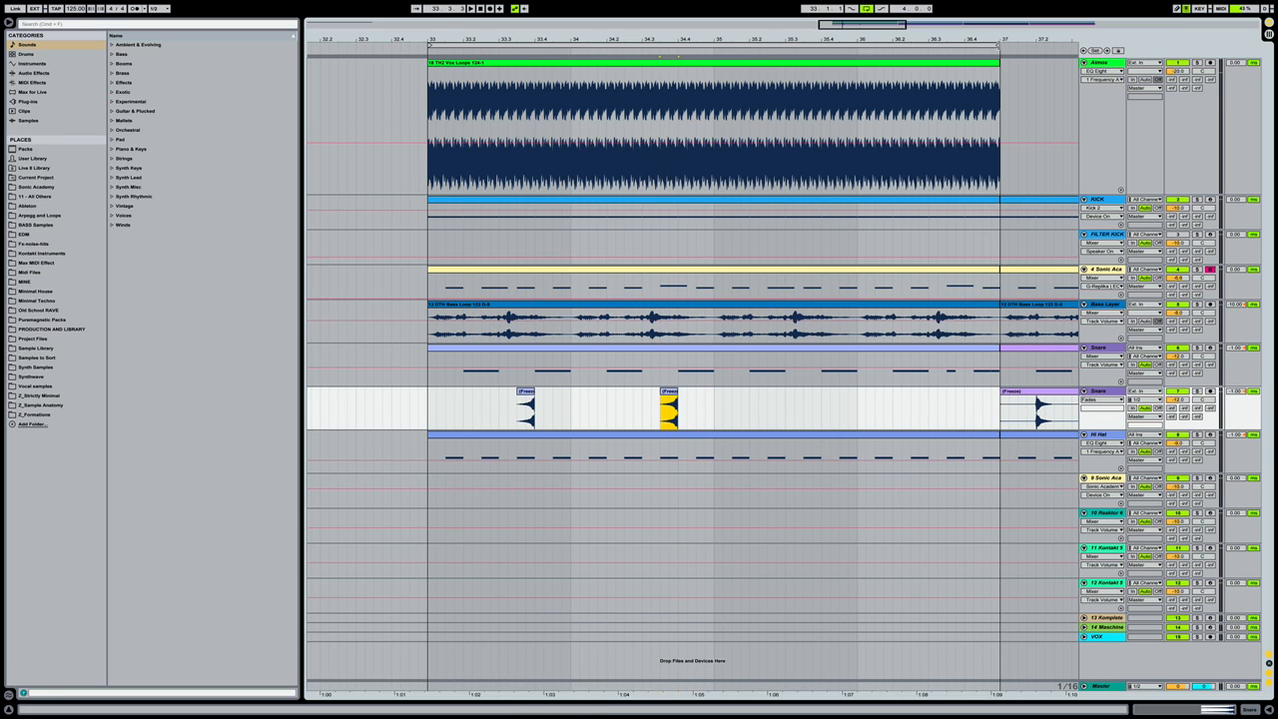
{"action": "left_click_drag", "start_coordinate": [996, 46], "coordinate": [713, 106]}
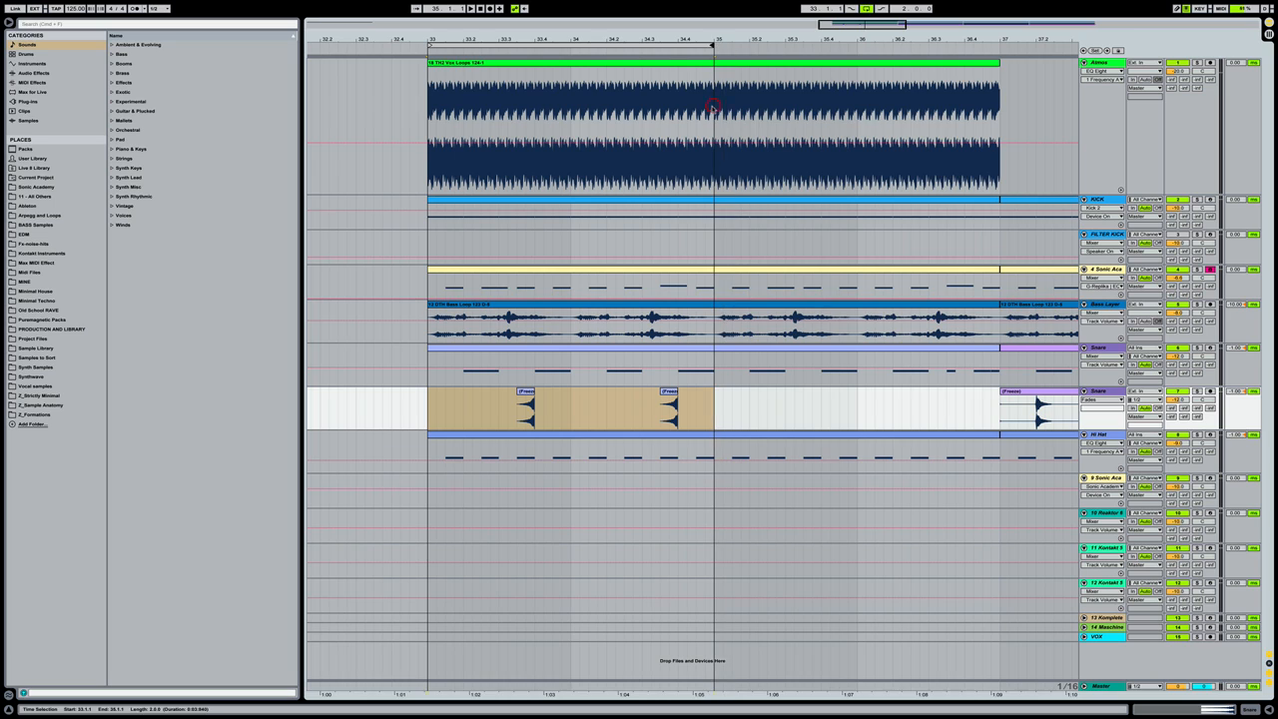
Solo both Snare tracks and play the two-bar loop to audition the reversed hits against the original snare
{"action": "left_click", "coordinate": [1195, 347]}
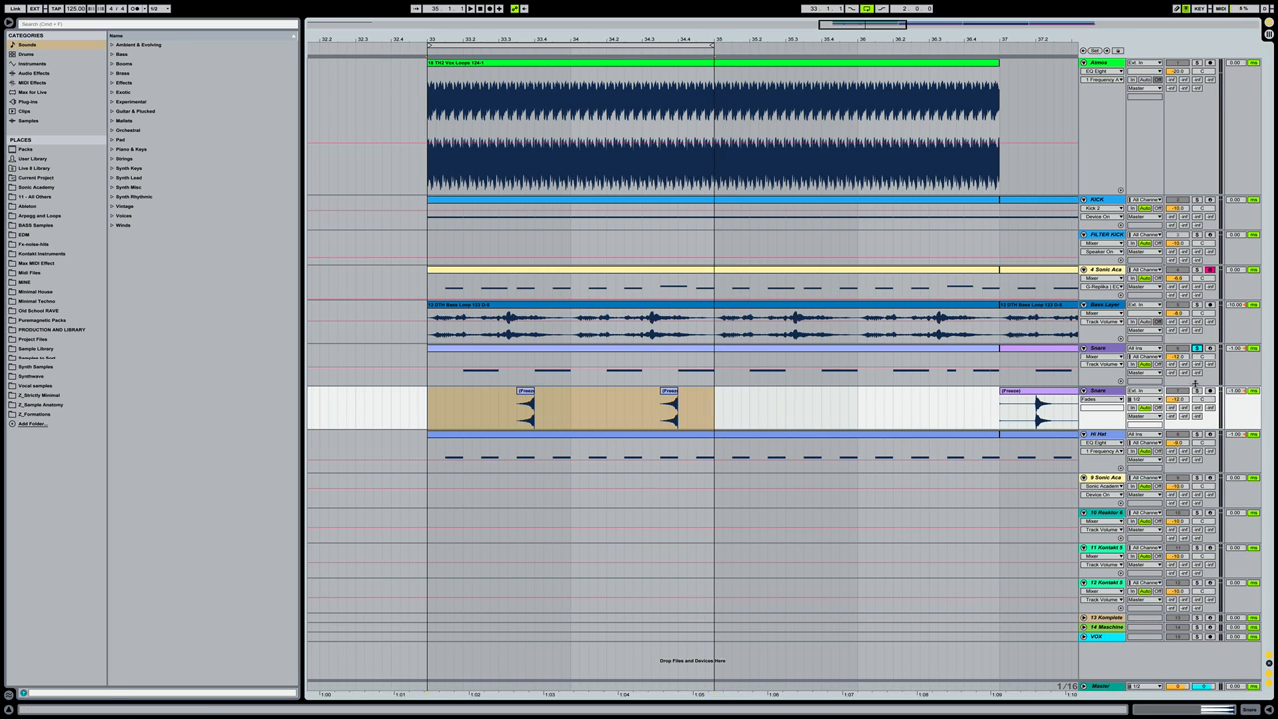
{"action": "left_click", "coordinate": [1196, 392], "text": "super"}
{"action": "key", "text": "space"}
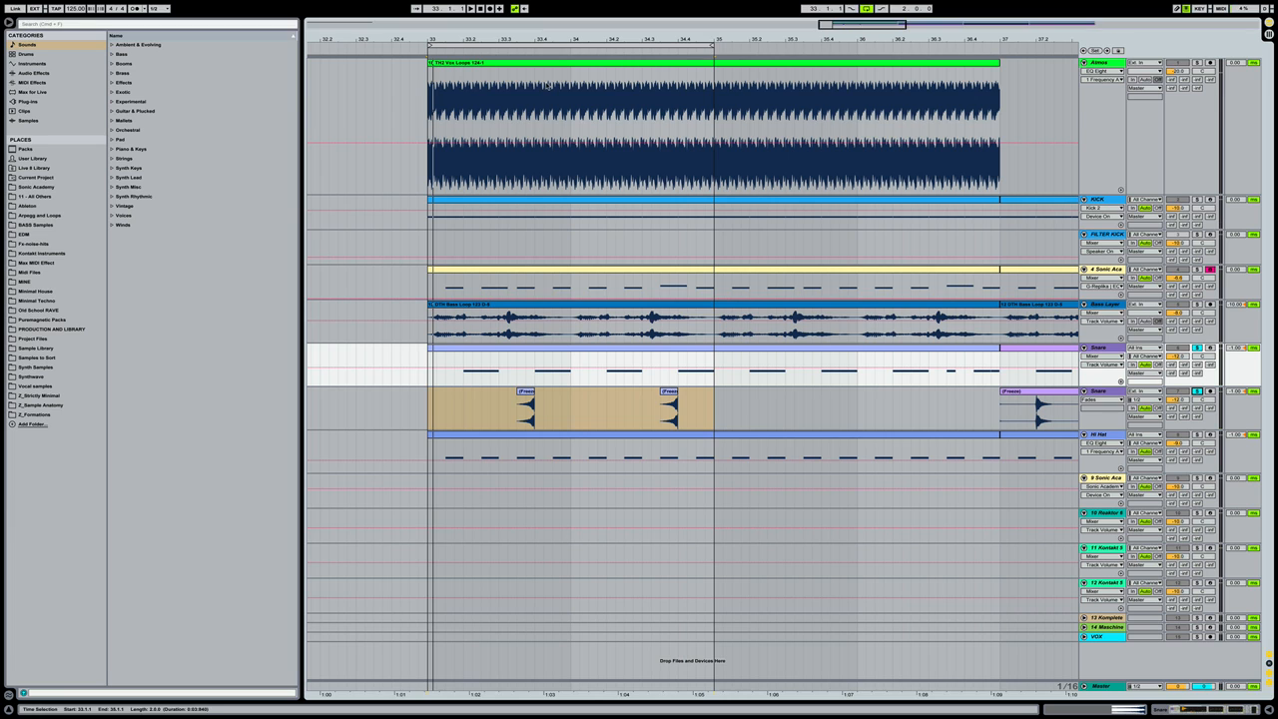
{"action": "left_click_drag", "start_coordinate": [539, 39], "coordinate": [540, 78]}
{"action": "key", "text": "space"}
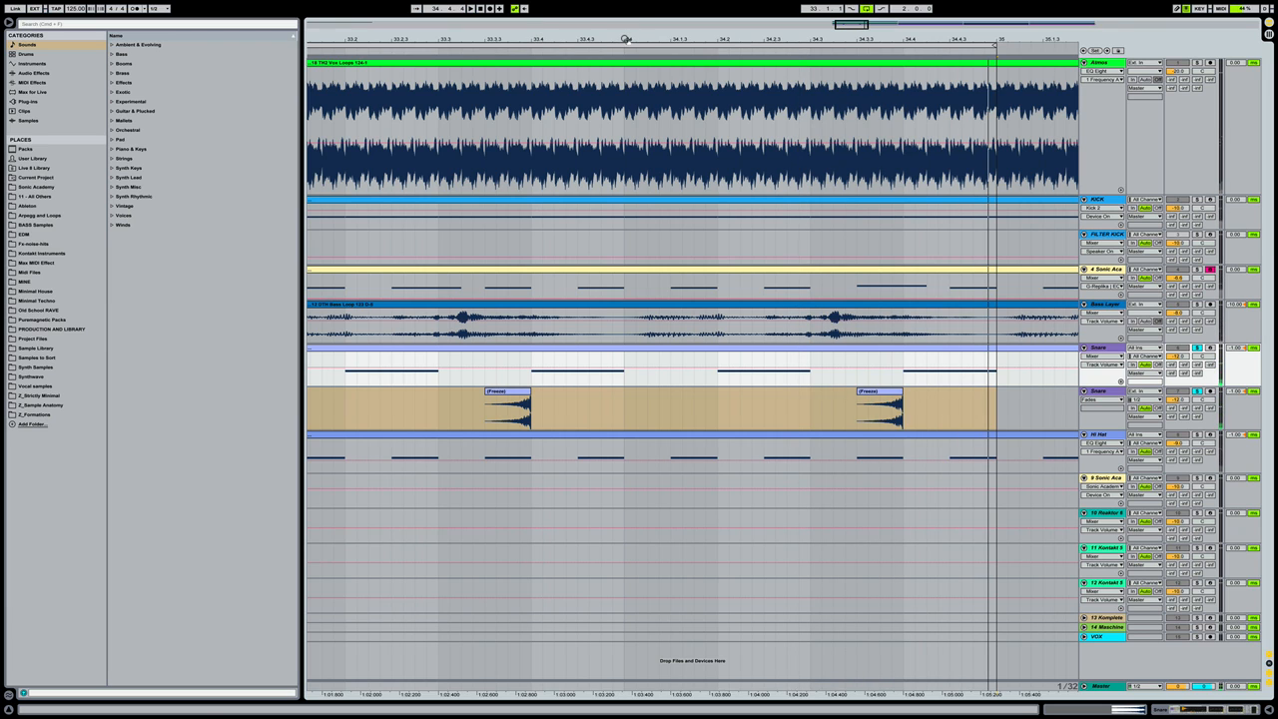
Examine where the first reversed snare clip ends against the snare hit at 33.4, and play that transition
{"action": "left_click_drag", "start_coordinate": [513, 40], "coordinate": [513, 102]}
{"action": "mouse_move", "coordinate": [687, 392]}
{"action": "left_mouse_down"}
{"action": "mouse_move", "coordinate": [660, 393]}
{"action": "mouse_move", "coordinate": [673, 390]}
{"action": "left_mouse_up"}
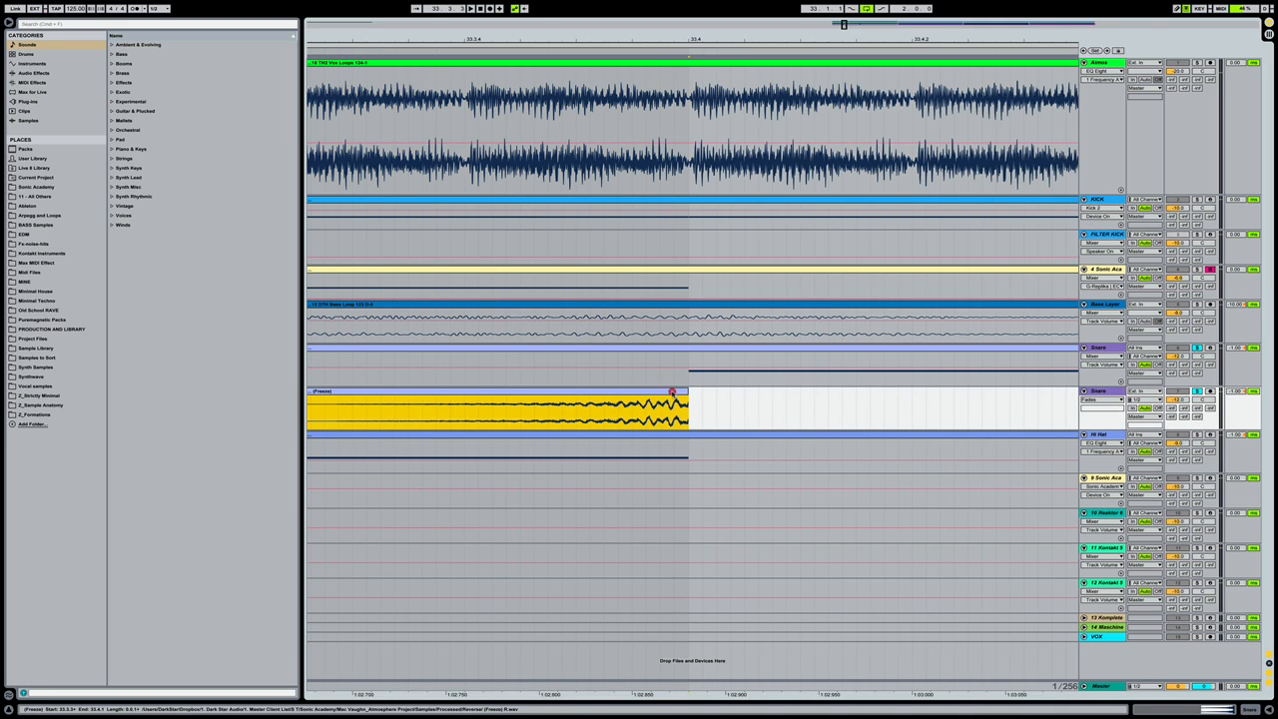
{"action": "left_click", "coordinate": [671, 390]}
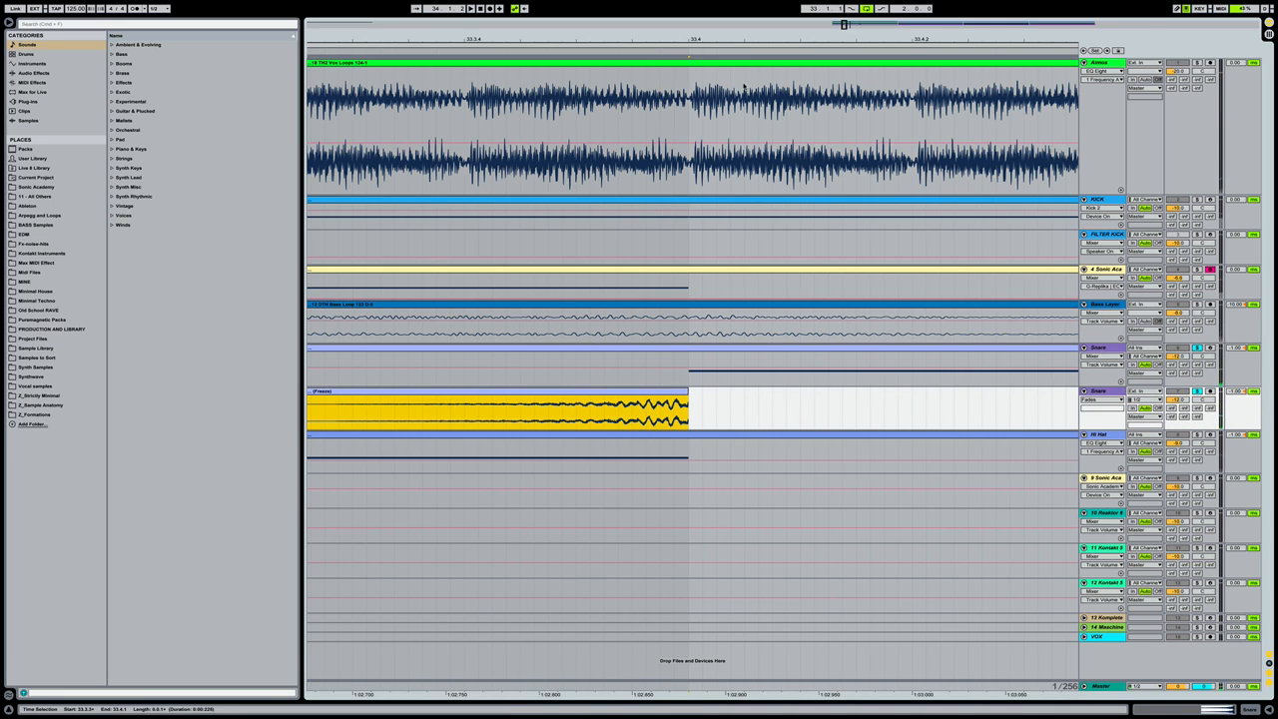
{"action": "left_click", "coordinate": [675, 391]}
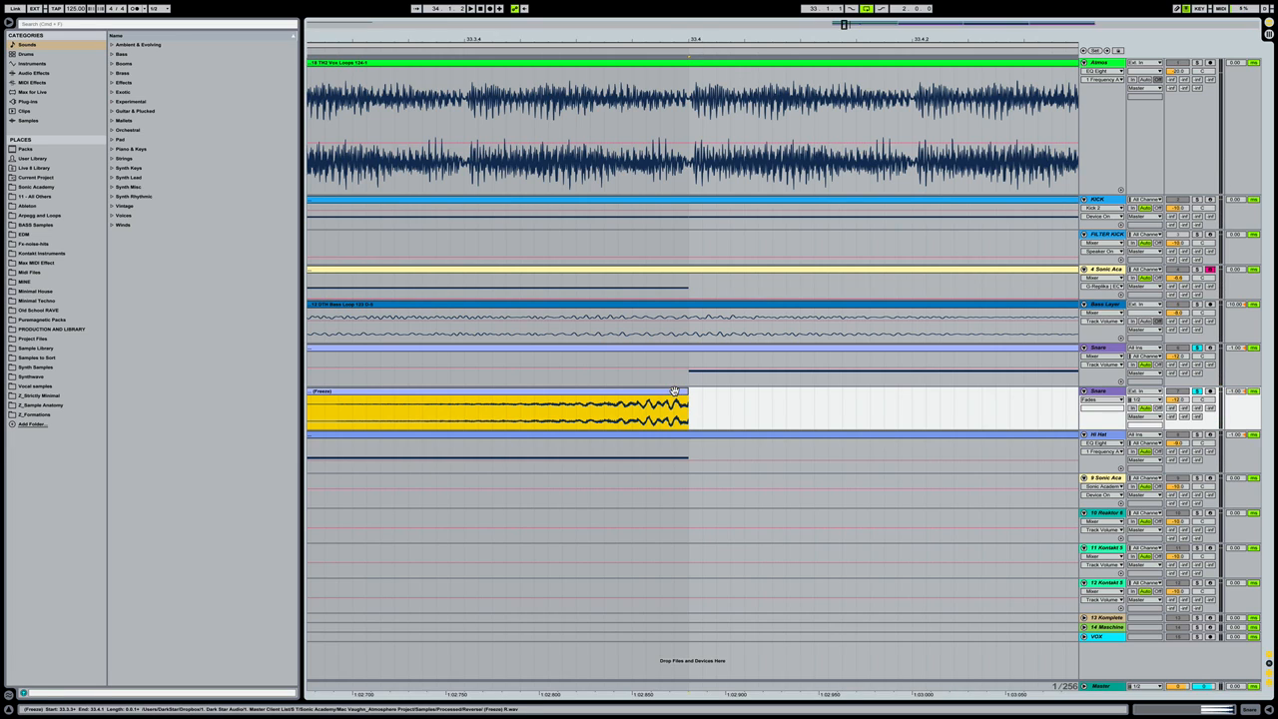
{"action": "left_click", "coordinate": [680, 396]}
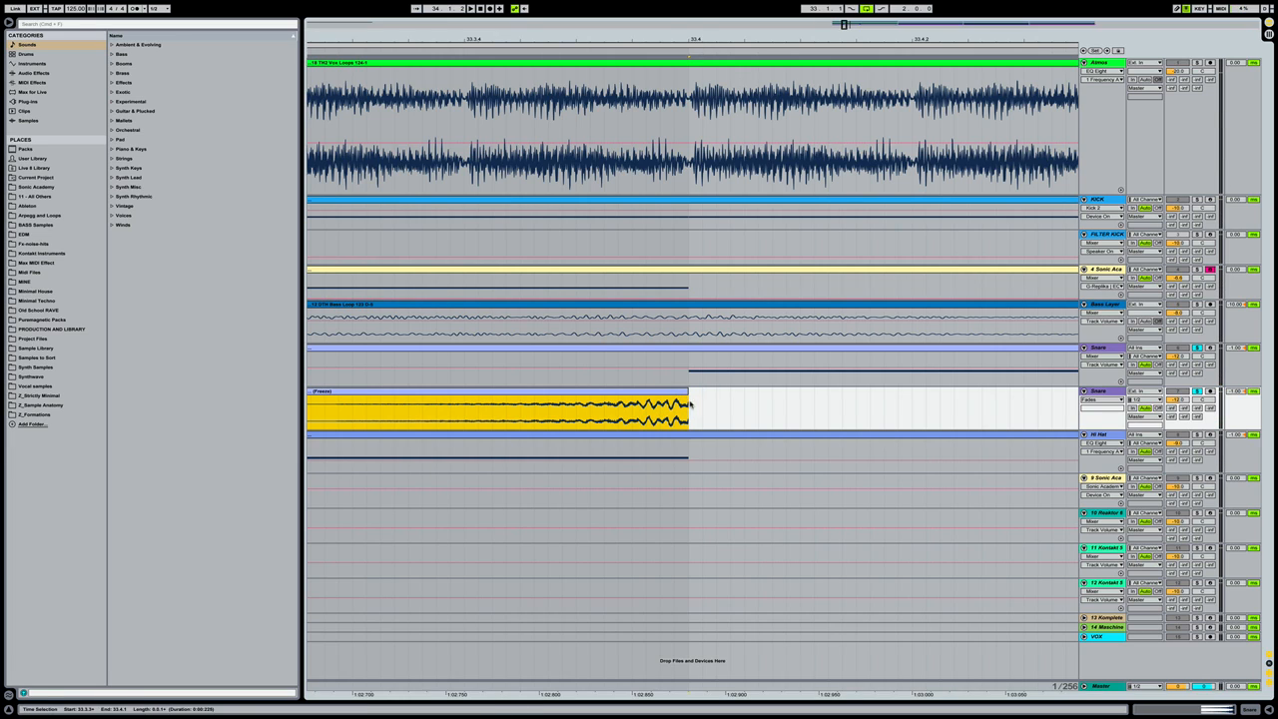
{"action": "left_click", "coordinate": [672, 389]}
{"action": "left_click_drag", "start_coordinate": [722, 39], "coordinate": [722, 14]}
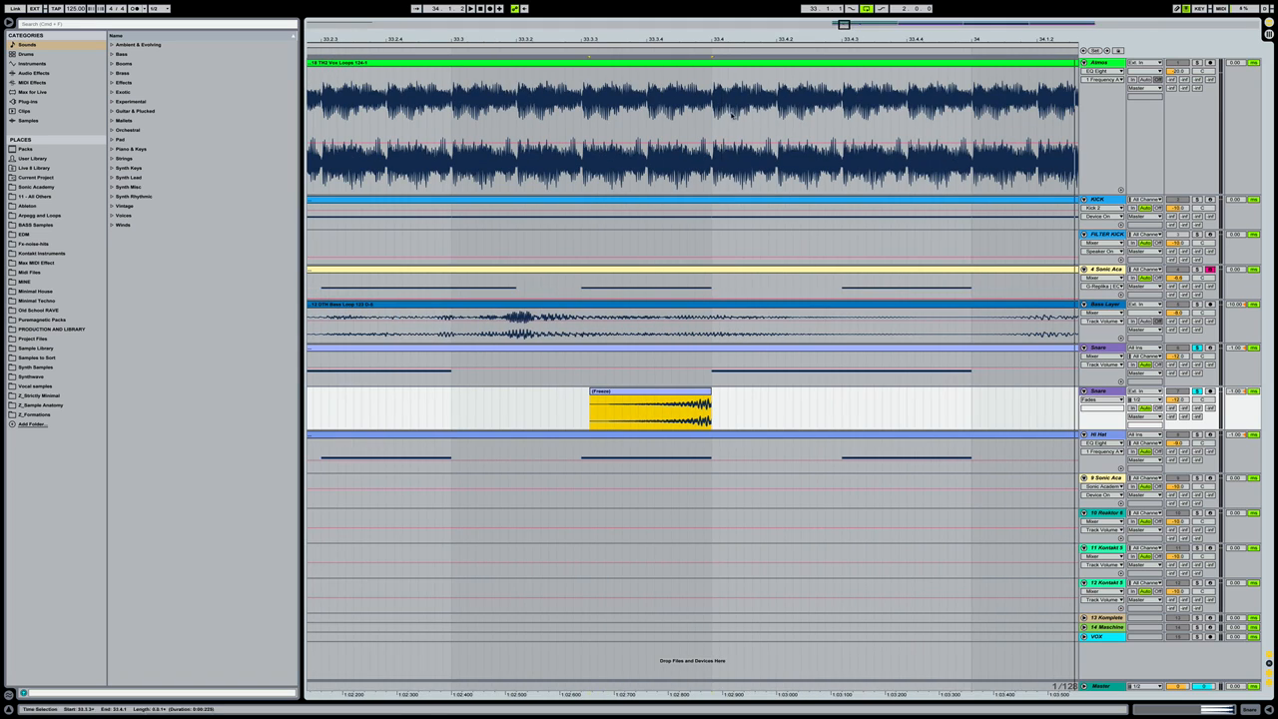
{"action": "left_click", "coordinate": [740, 349]}
{"action": "key", "text": "space"}
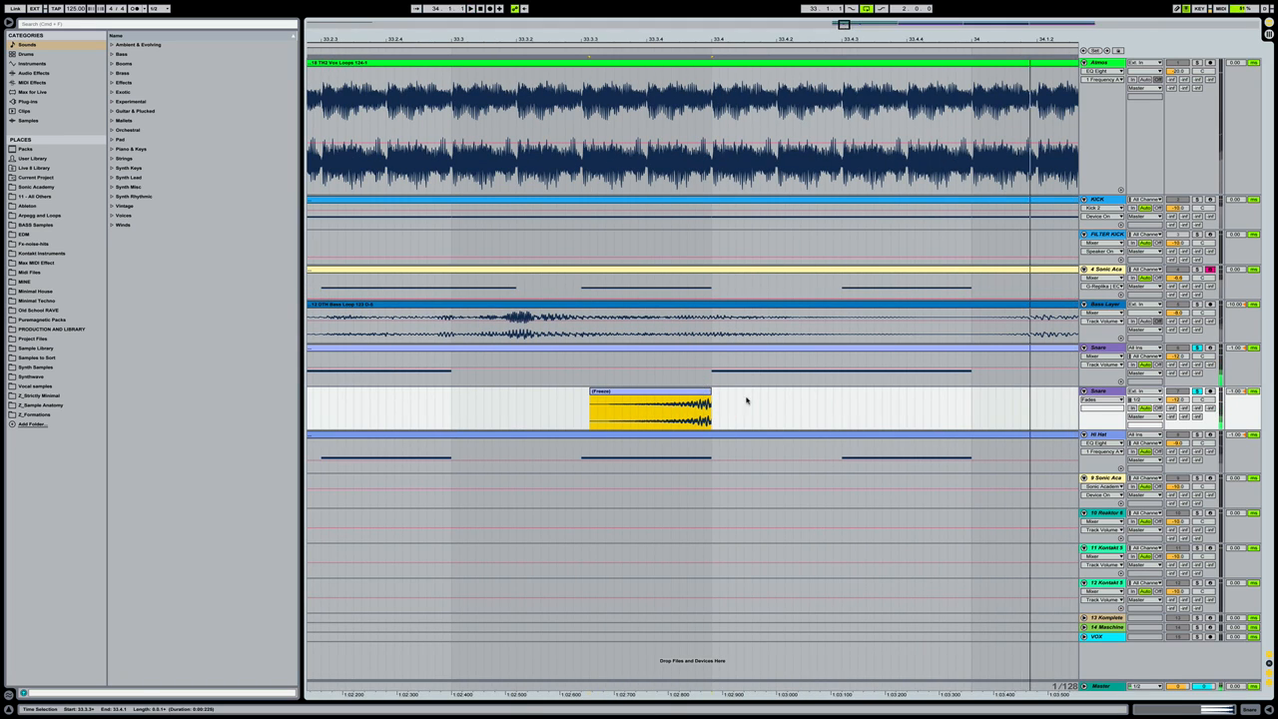
Show the clip fades on the flattened Snare track, add a short fade-out to the first reversed clip, and audition it
{"action": "left_click", "coordinate": [1106, 398]}
{"action": "left_click", "coordinate": [1104, 422]}
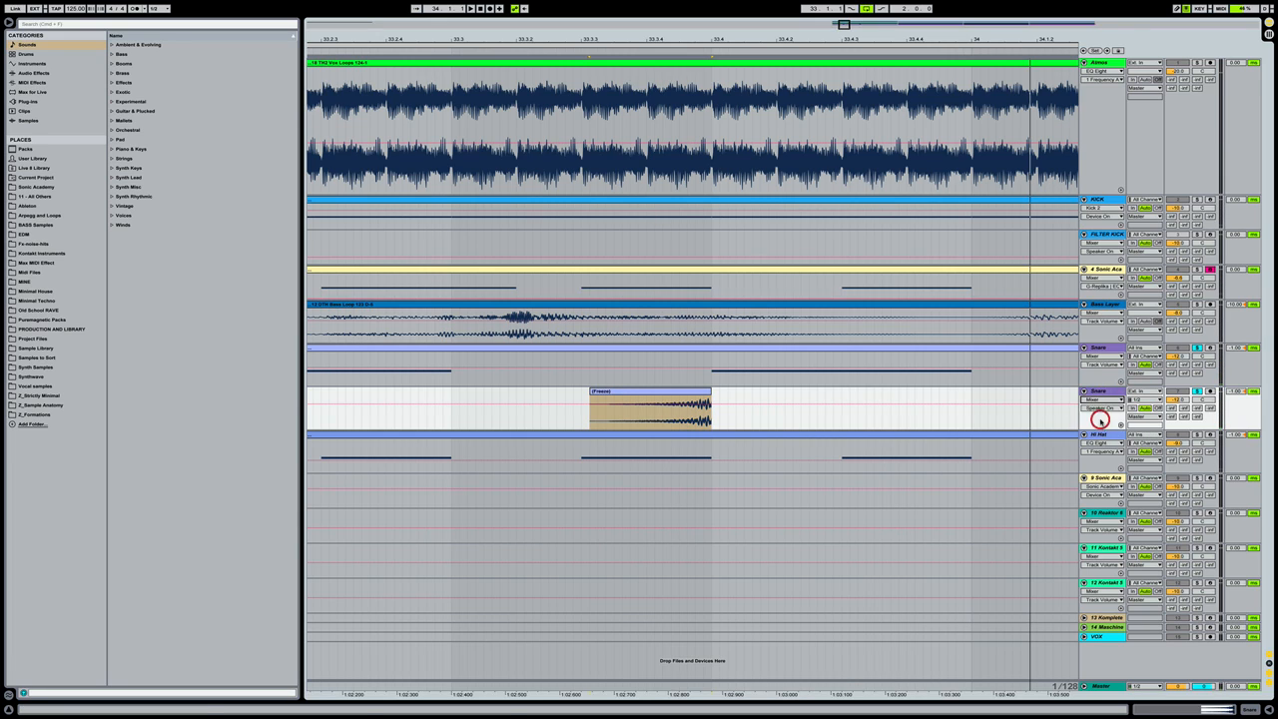
{"action": "left_click", "coordinate": [702, 391]}
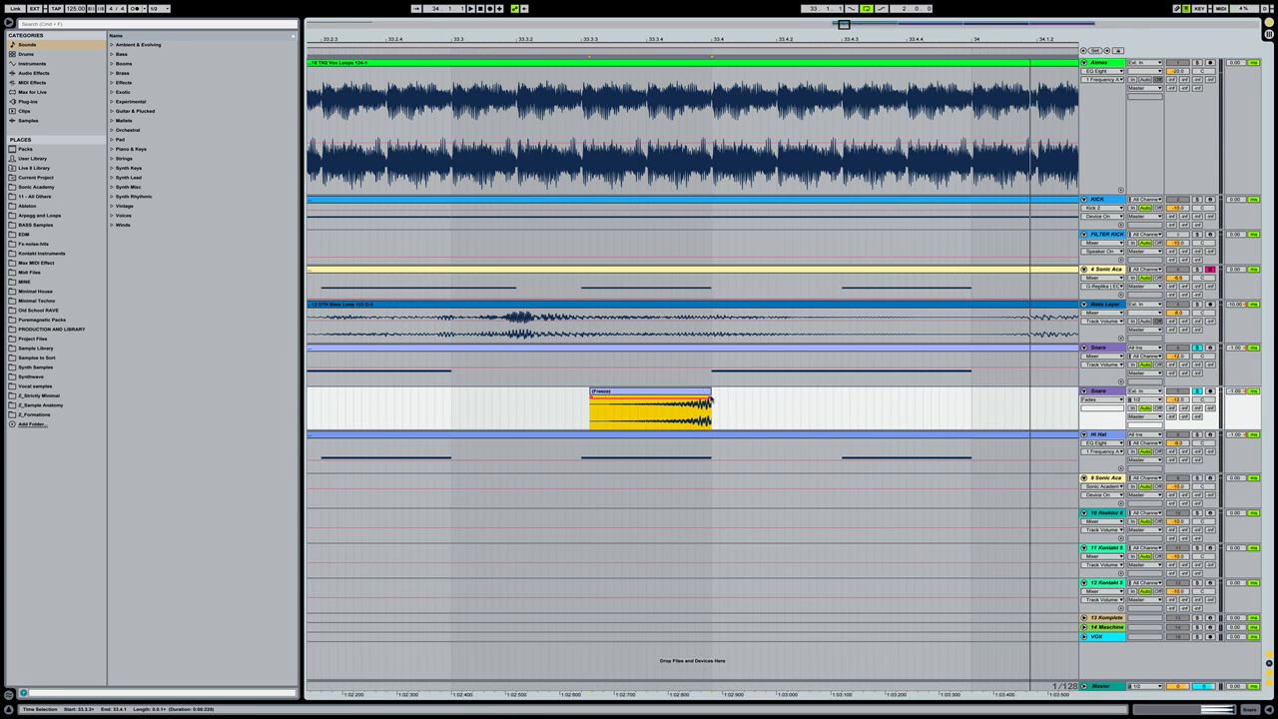
{"action": "left_click", "coordinate": [706, 395]}
{"action": "key", "text": "space"}
{"action": "key", "text": "space"}
{"action": "key", "text": "space"}
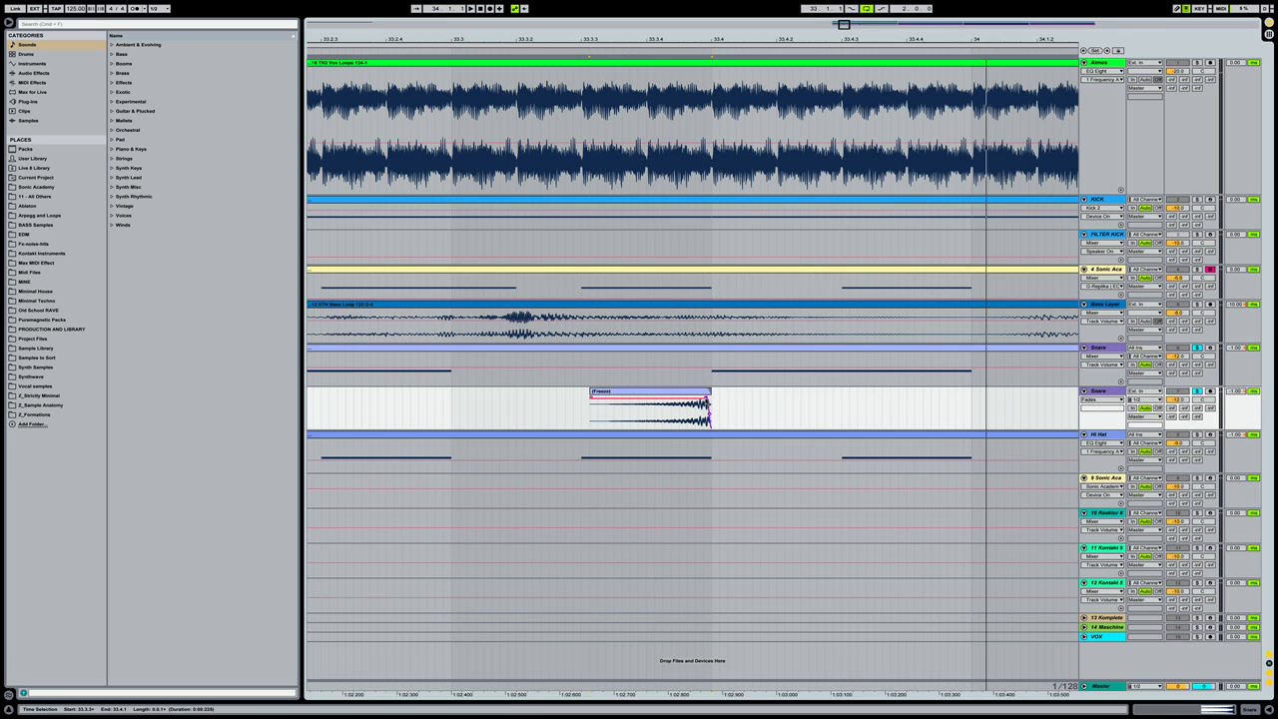
Fine-tune the fade-out at the end of the first reversed snare clip and listen to the result
{"action": "left_click", "coordinate": [705, 398]}
{"action": "left_click", "coordinate": [687, 392]}
{"action": "key", "text": "space"}
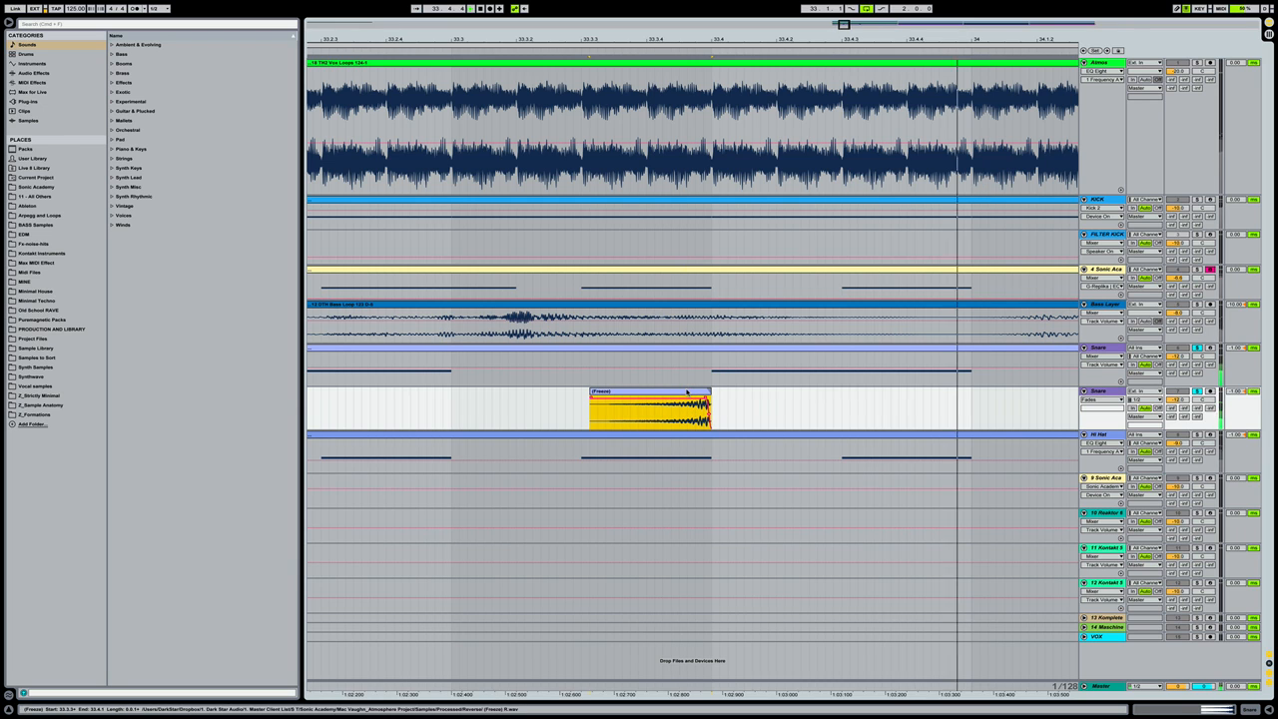
{"action": "key", "text": "space"}
{"action": "key", "text": "space"}
{"action": "key", "text": "space"}
Extend the loop to bar 37 and duplicate the reversed snares from bars 33 to 35 into the following two bars
{"action": "left_click_drag", "start_coordinate": [719, 42], "coordinate": [719, 8]}
{"action": "scroll", "coordinate": [862, 280], "scroll_direction": "right", "scroll_amount": 2}
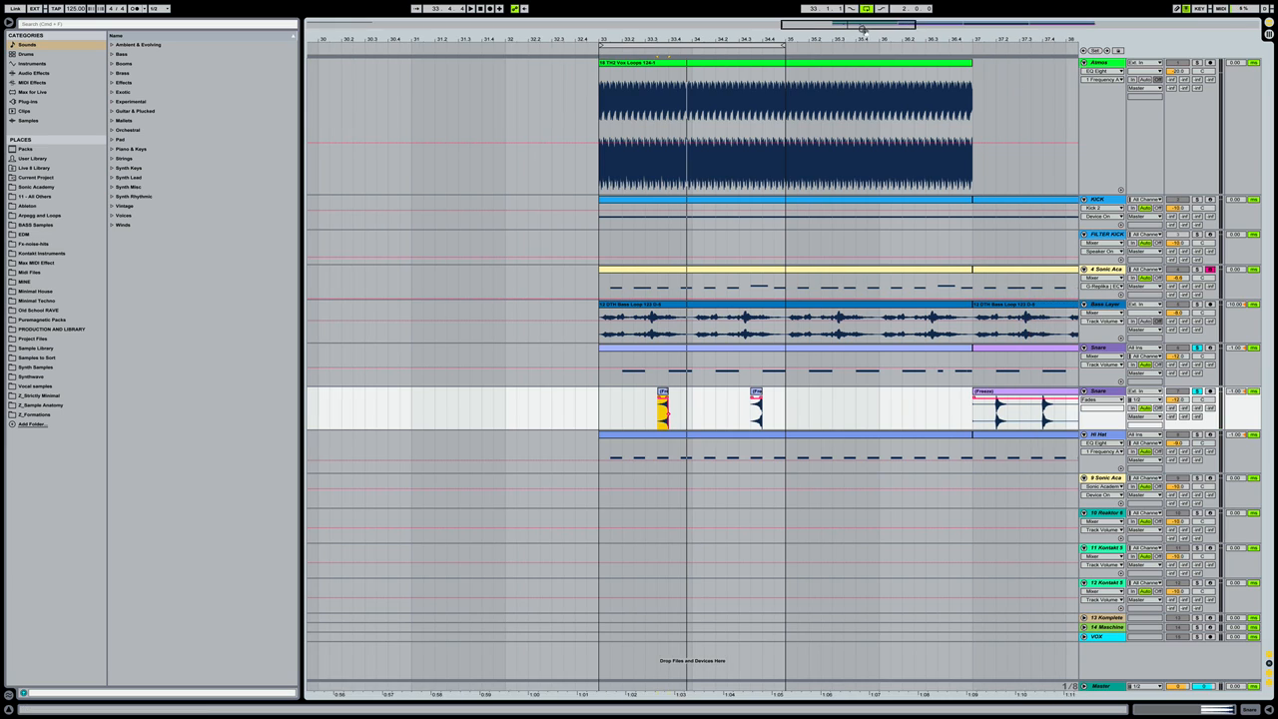
{"action": "left_click_drag", "start_coordinate": [857, 37], "coordinate": [939, 45]}
{"action": "left_click", "coordinate": [806, 420]}
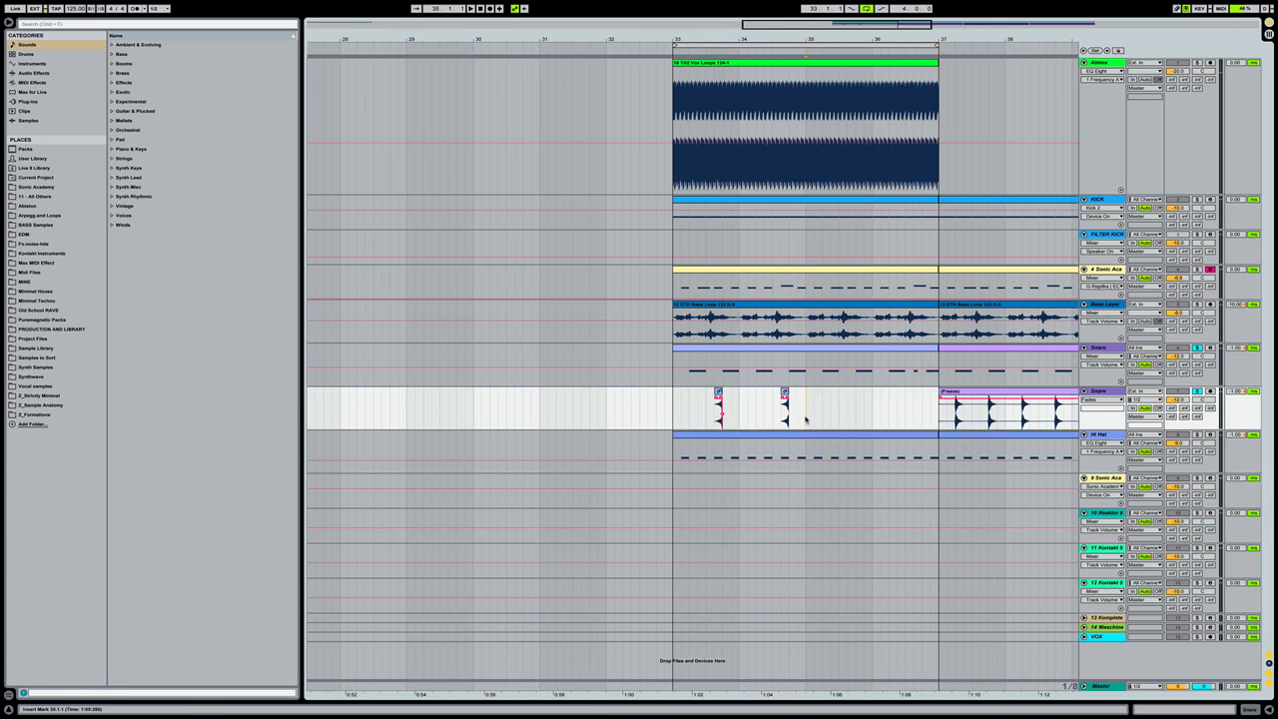
{"action": "left_click_drag", "start_coordinate": [806, 419], "coordinate": [674, 416]}
{"action": "key", "text": "ctrl+d"}
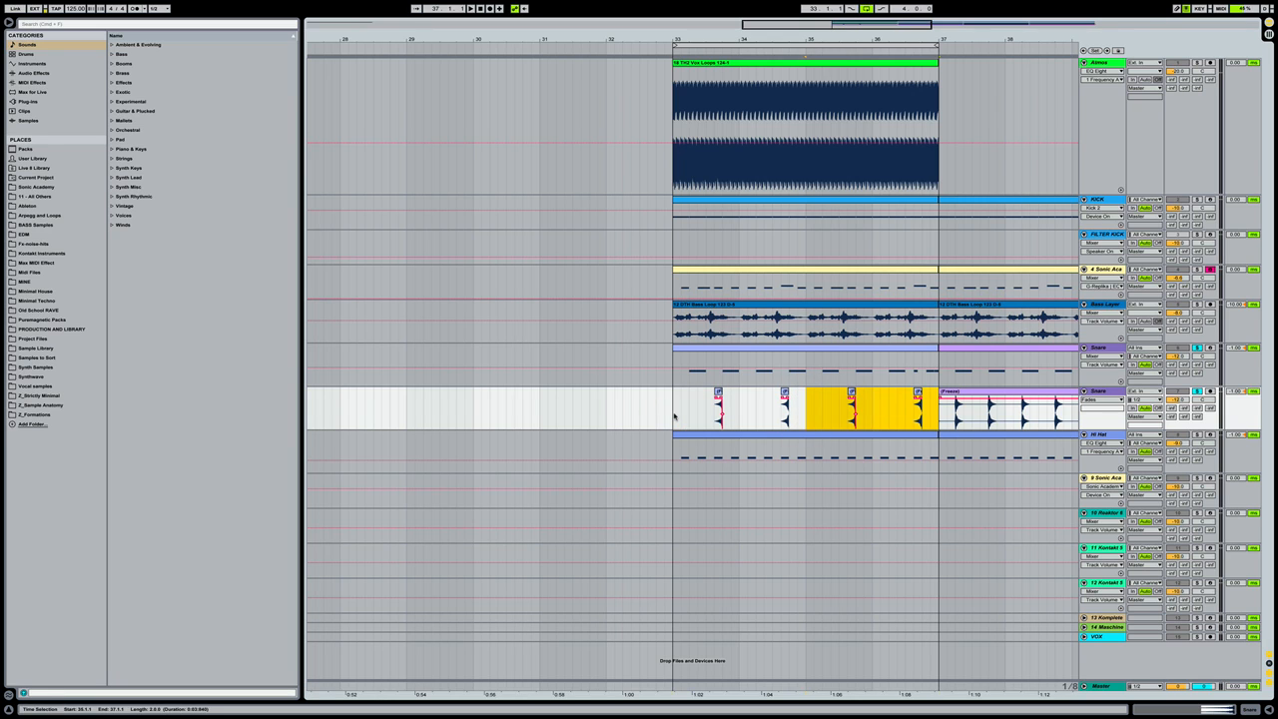
Play the four-bar loop from bar 33 with the Snare tracks soloed, and unsolo them to hear the reversed snares in the full mix
{"action": "left_click", "coordinate": [672, 414]}
{"action": "scroll", "coordinate": [690, 419], "scroll_direction": "right", "scroll_amount": 3}
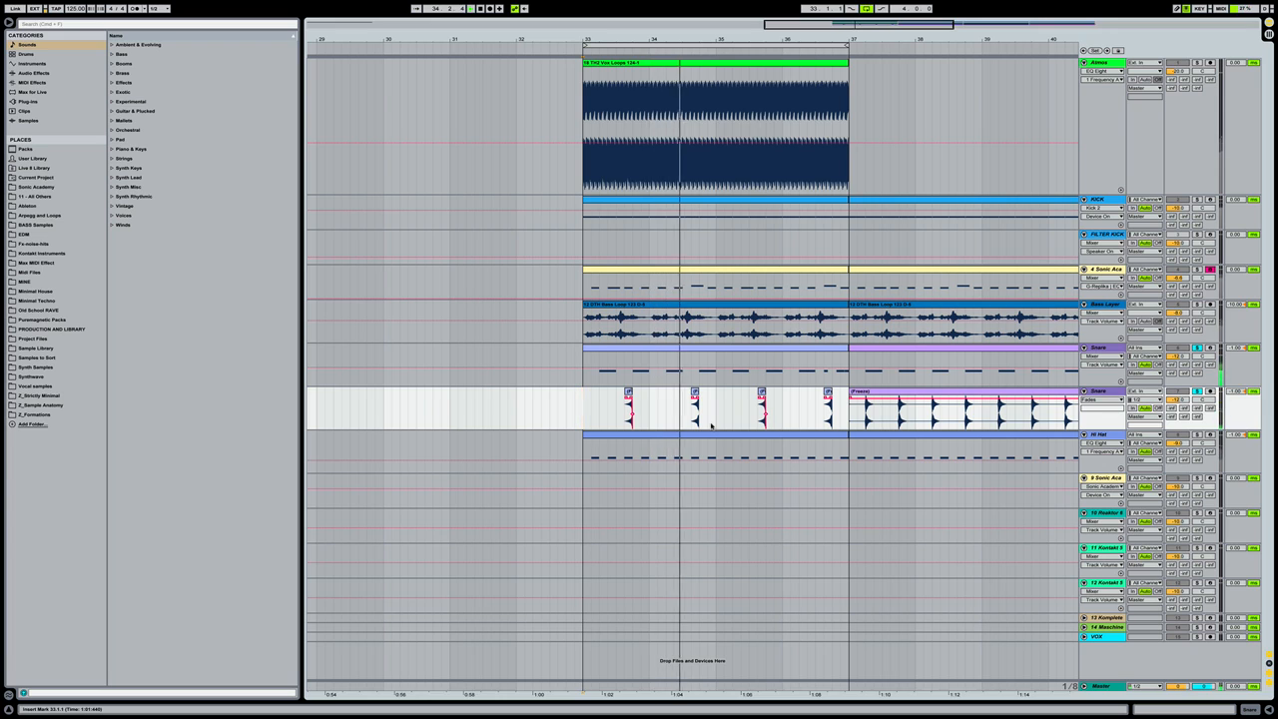
{"action": "key", "text": "space"}
{"action": "left_click", "coordinate": [1197, 391]}
{"action": "key", "text": "space"}
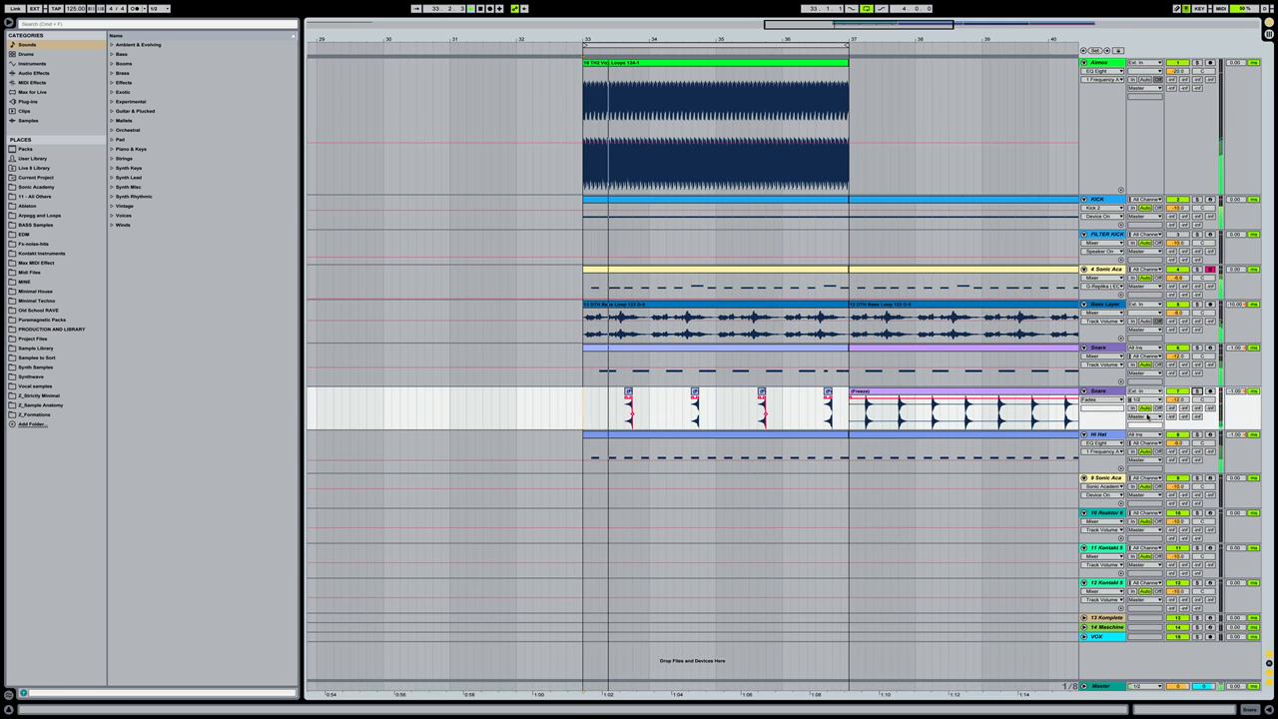
{"action": "key", "text": "space"}
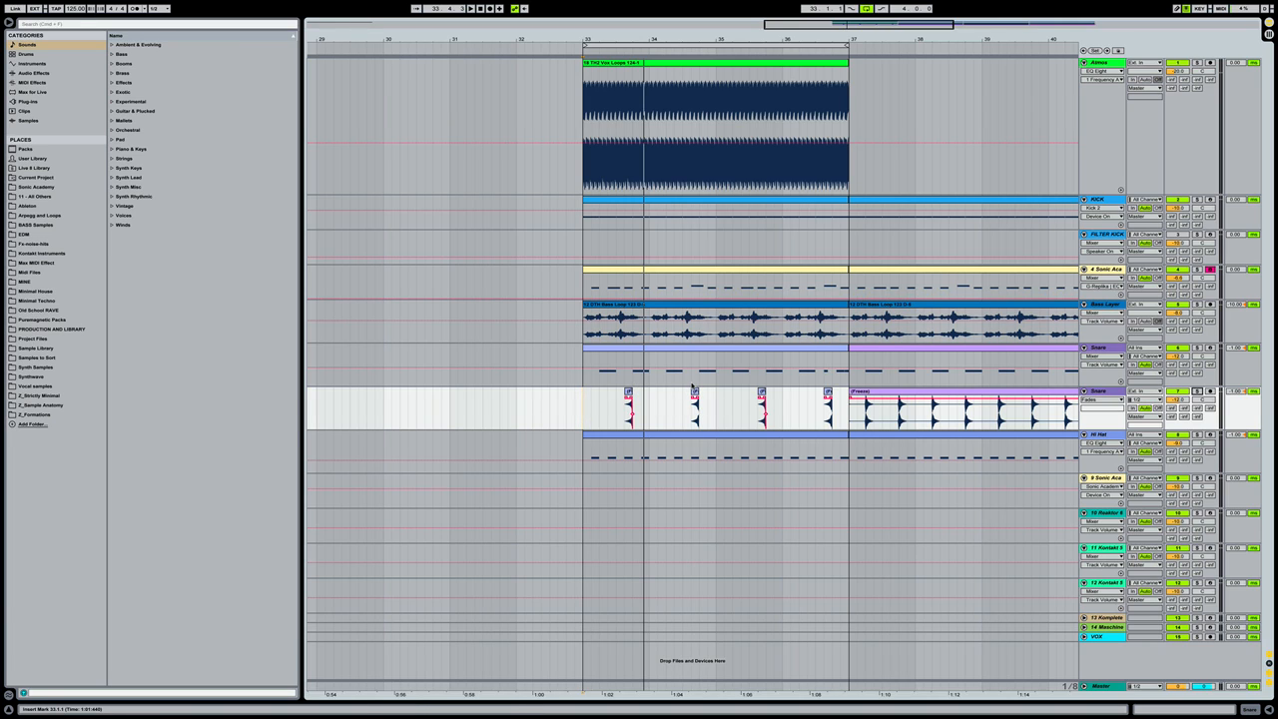
{"action": "left_click", "coordinate": [629, 392]}
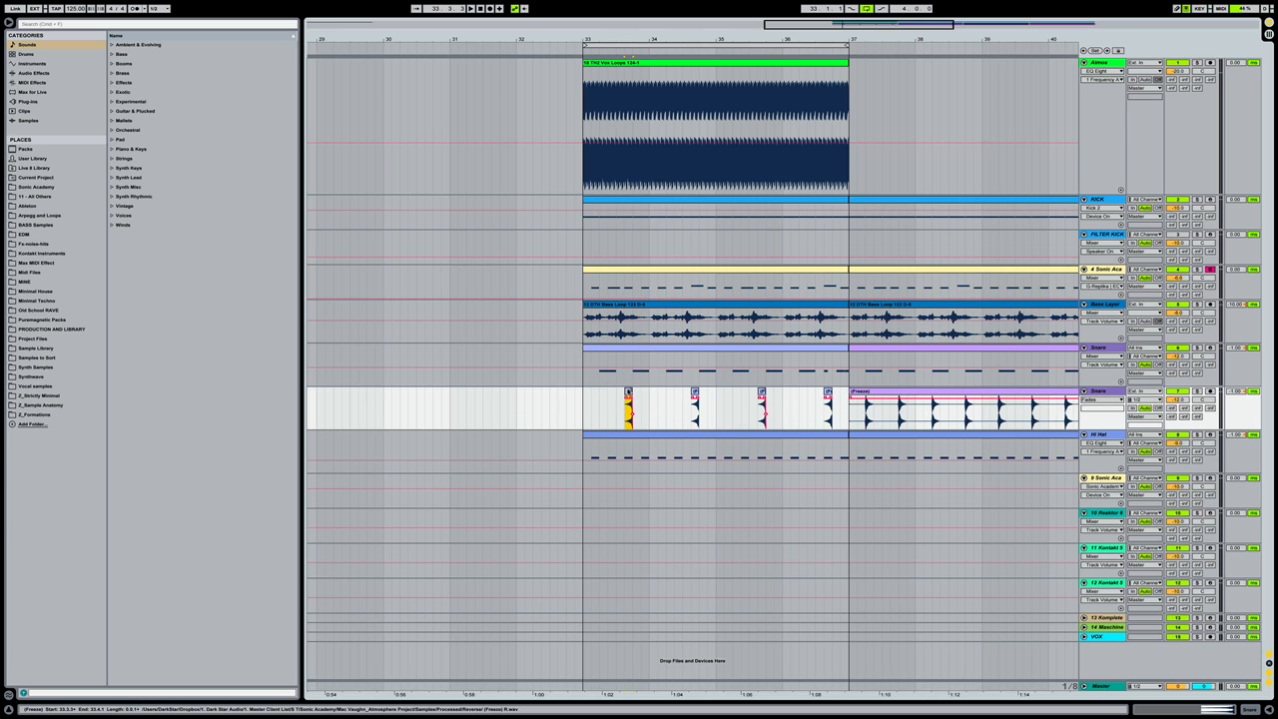
Delete the first and third reversed snare clips in the four-bar loop and play it from bar 33
{"action": "left_click", "coordinate": [762, 393]}
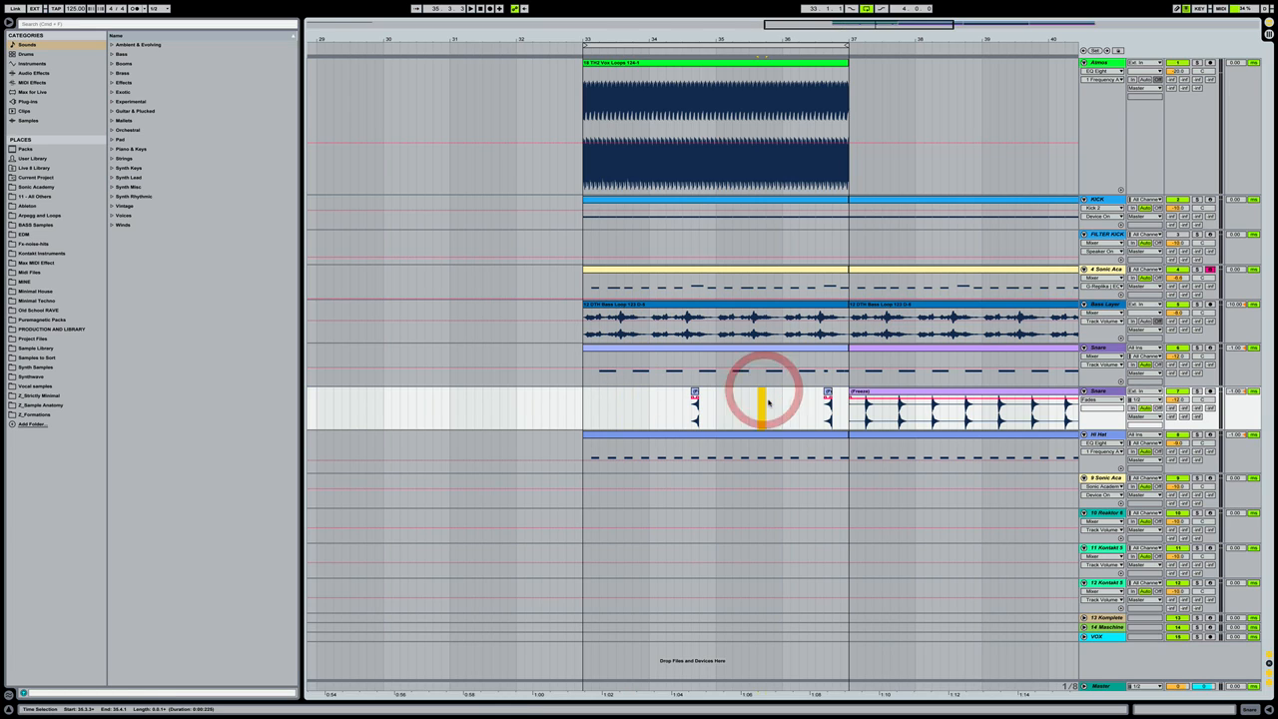
{"action": "left_click", "coordinate": [582, 394]}
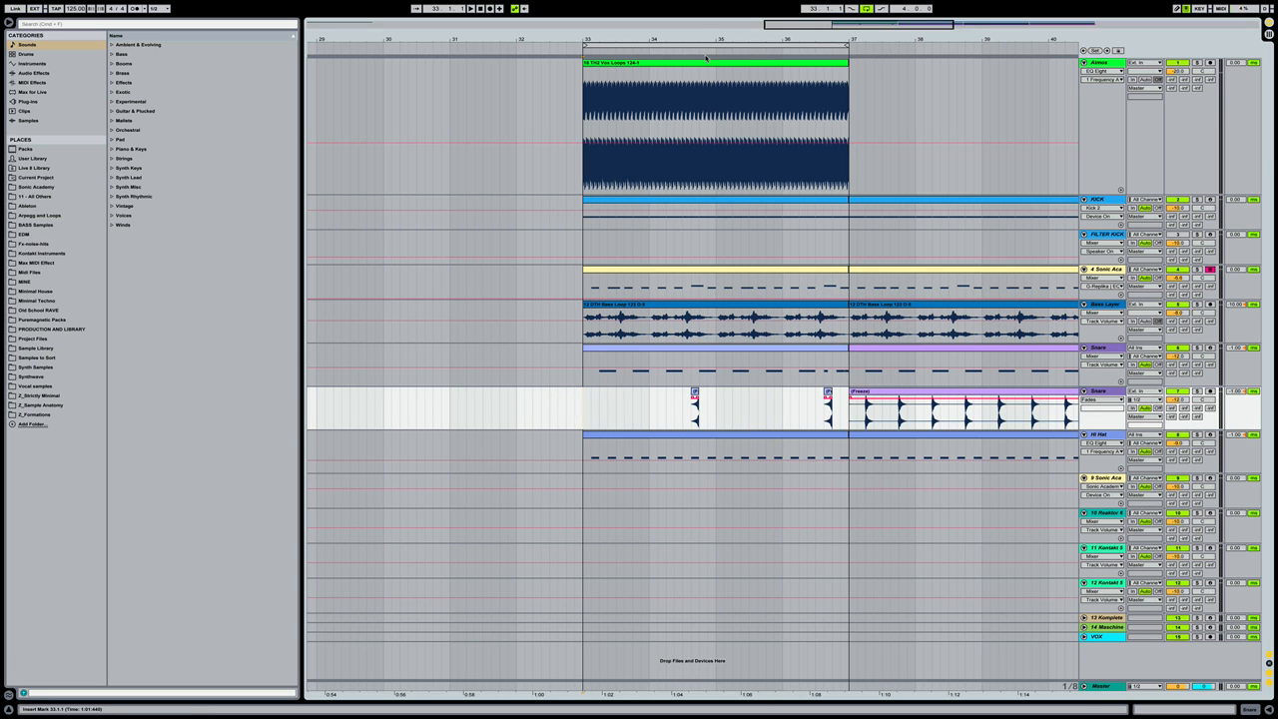
{"action": "left_click_drag", "start_coordinate": [710, 40], "coordinate": [710, 90]}
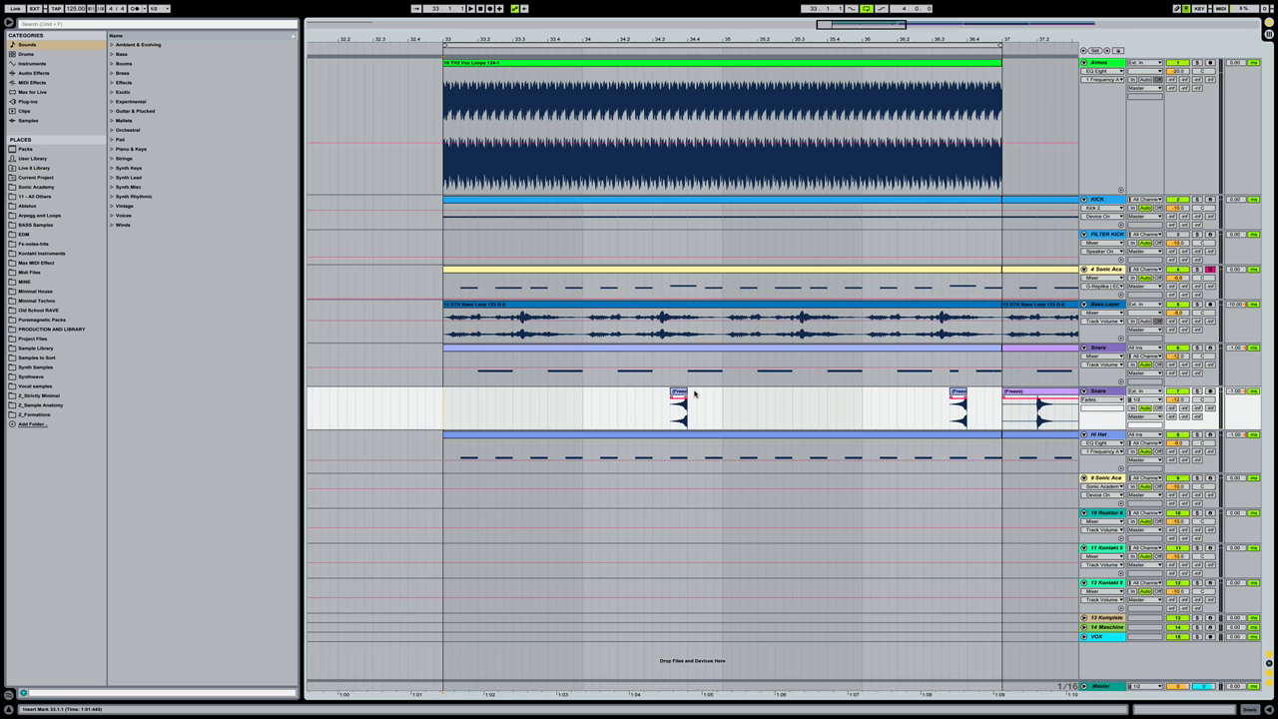
{"action": "key", "text": "space"}
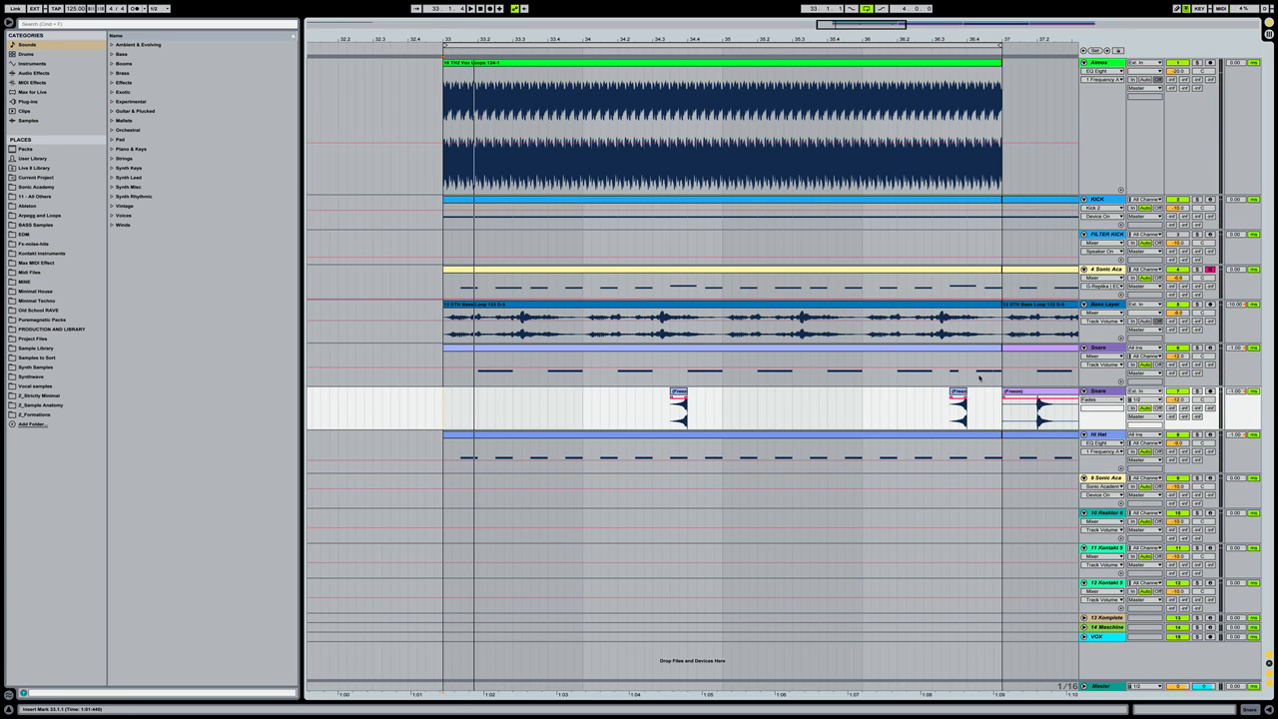
Deactivate the last reversed snare clip in bar 36 and listen to the loop from bar 33
{"action": "left_click", "coordinate": [961, 396]}
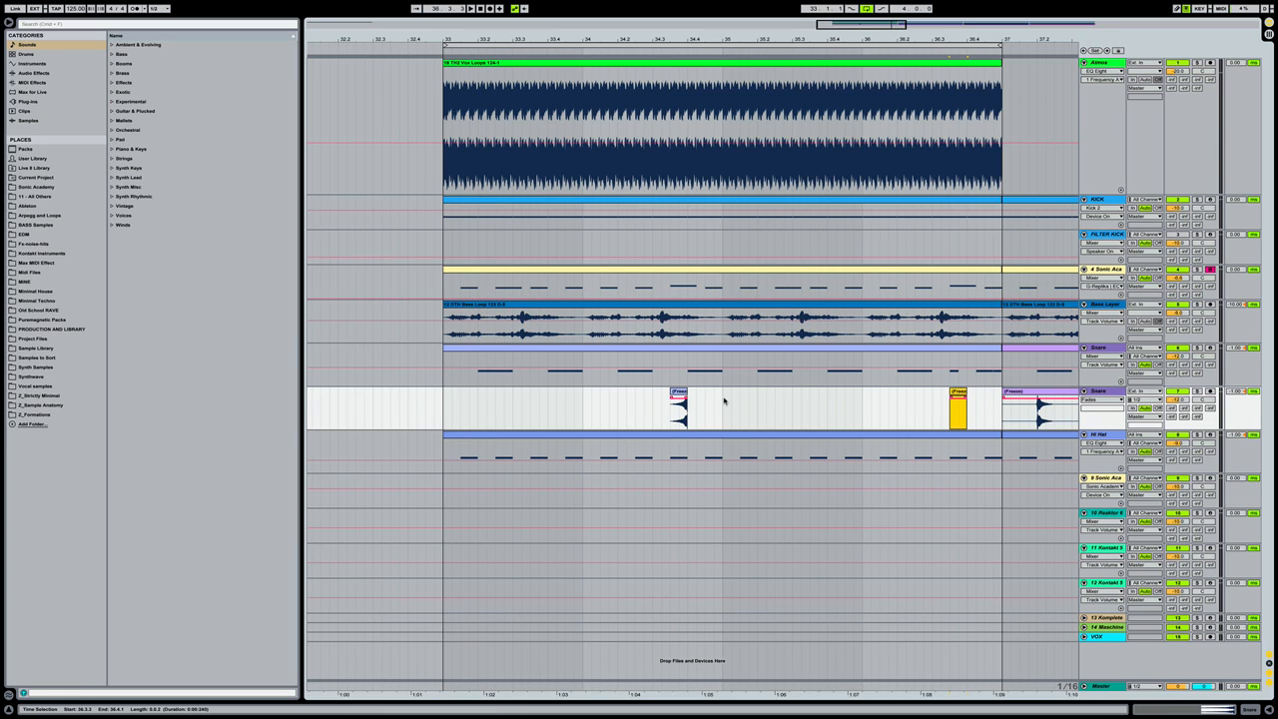
{"action": "left_click", "coordinate": [443, 394]}
{"action": "key", "text": "space"}
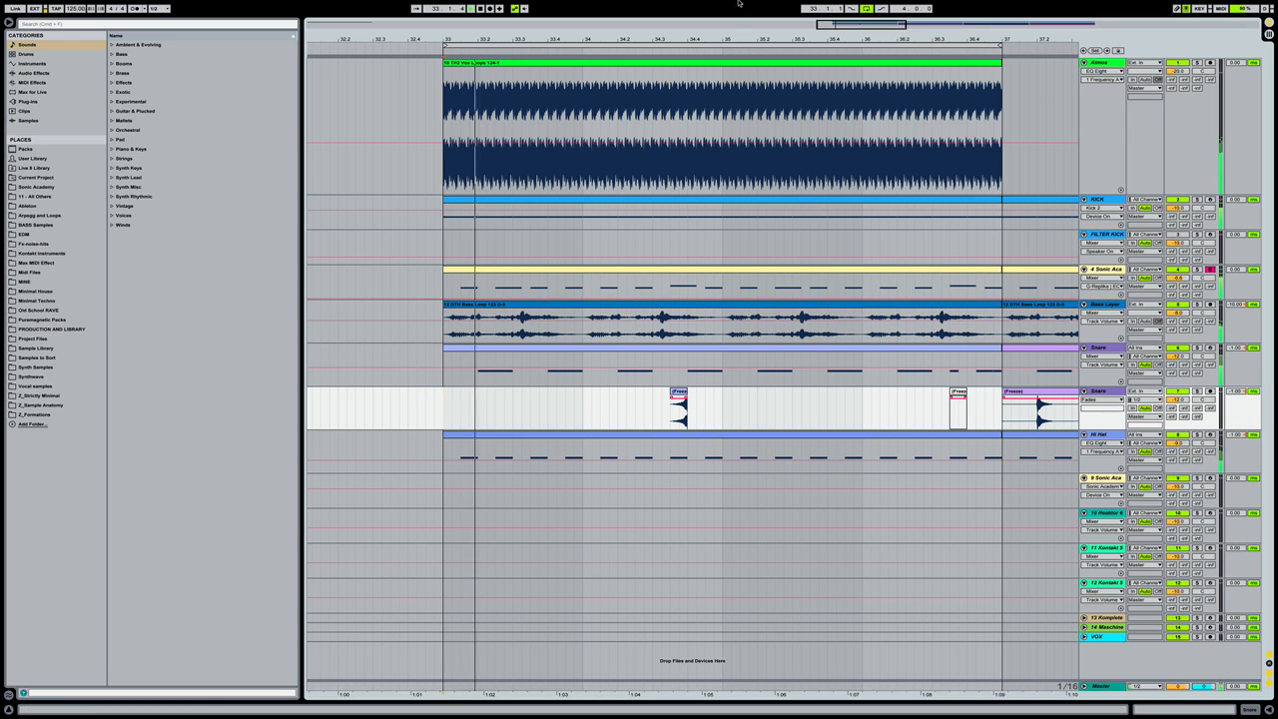
{"action": "left_click_drag", "start_coordinate": [716, 40], "coordinate": [717, 39]}
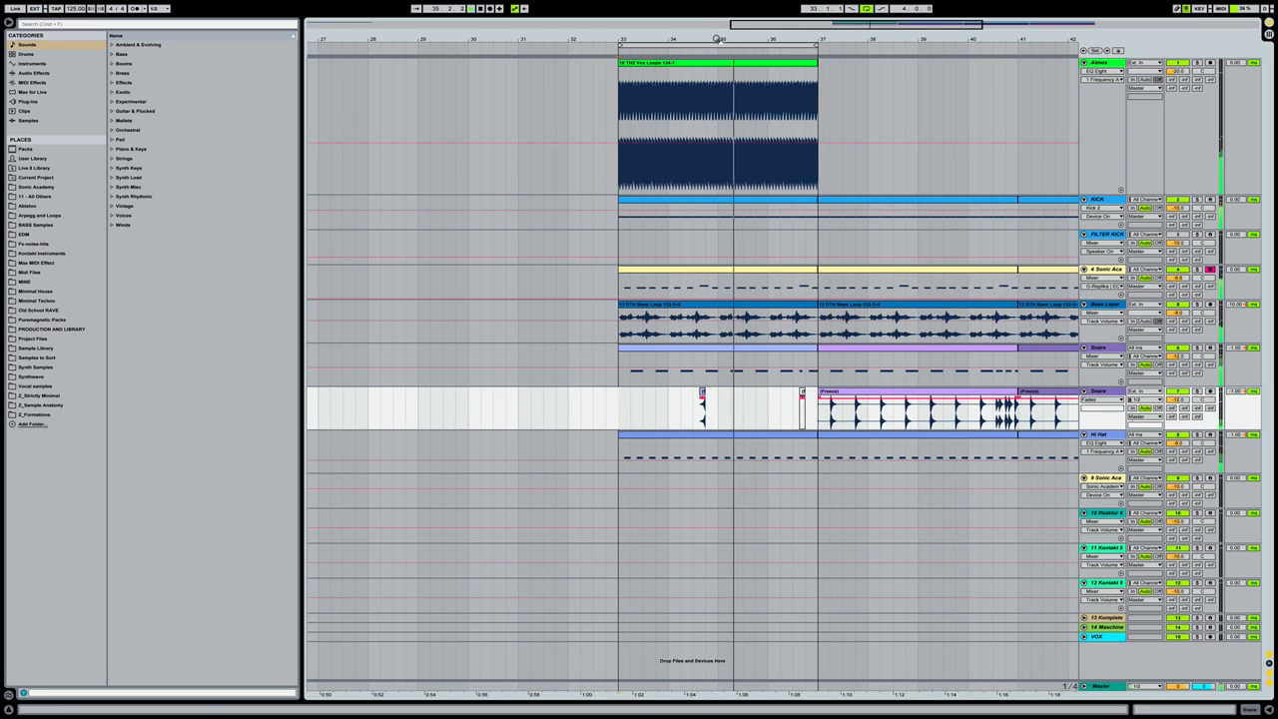
{"action": "key", "text": "space"}
{"action": "scroll", "coordinate": [737, 308], "scroll_direction": "right", "scroll_amount": 1}
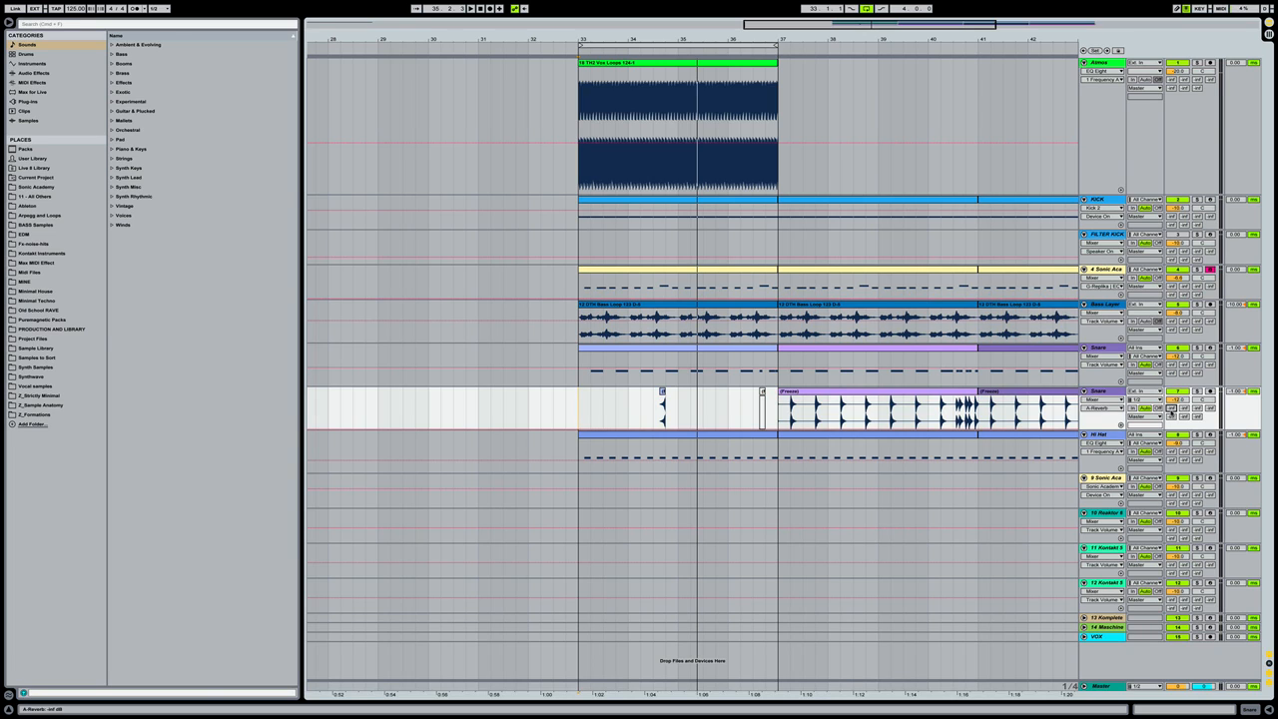
Solo both Snare tracks, raise the flattened track's A-Reverb send, and audition the reversed snare in bar 34
{"action": "left_click", "coordinate": [1197, 342]}
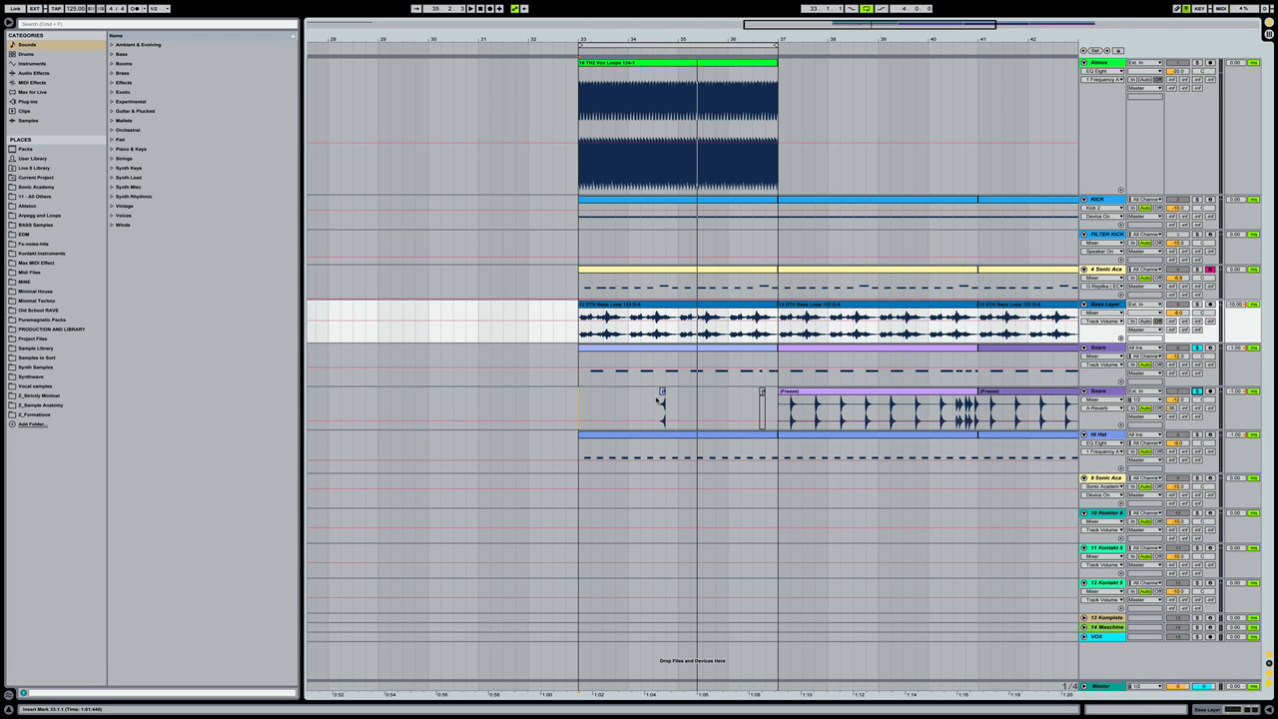
{"action": "left_click", "coordinate": [657, 399]}
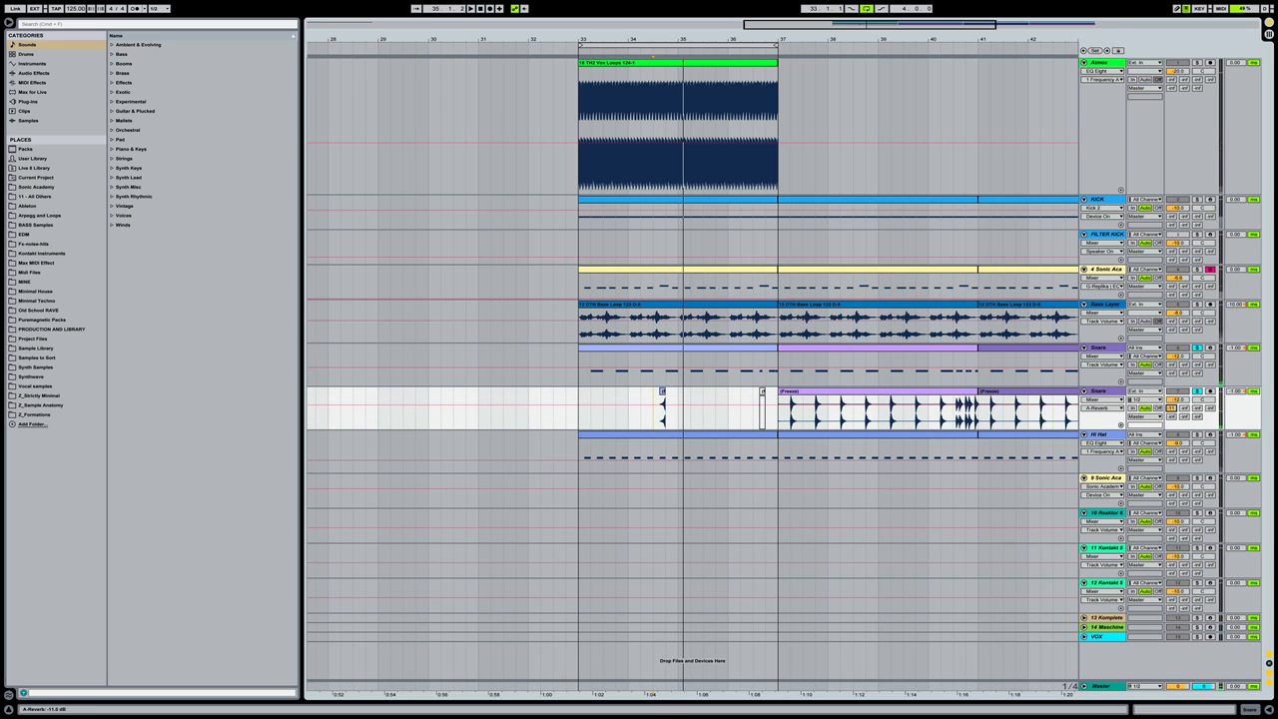
{"action": "key", "text": "space"}
{"action": "key", "text": "space"}
Lower the flattened Snare track's A-Reverb send in stages, replaying the reversed snare after each change
{"action": "left_click_drag", "start_coordinate": [1172, 408], "coordinate": [1171, 423]}
{"action": "key", "text": "space"}
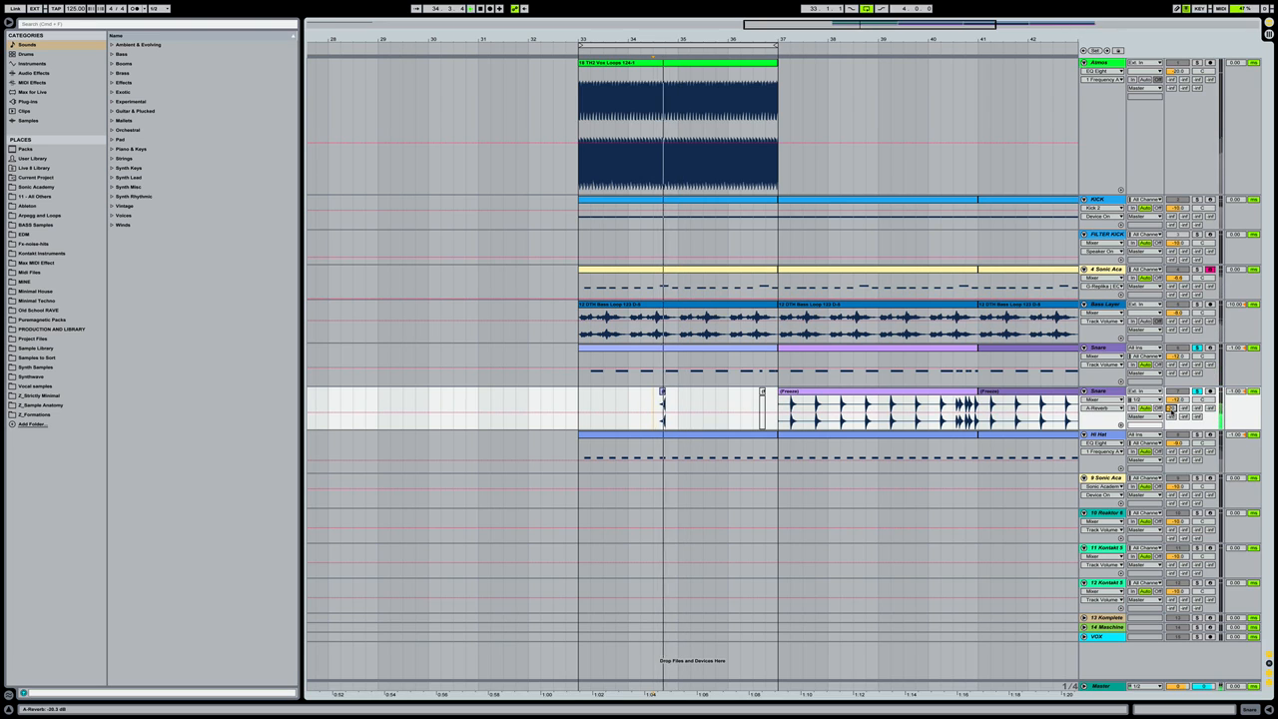
{"action": "key", "text": "space"}
{"action": "key", "text": "space"}
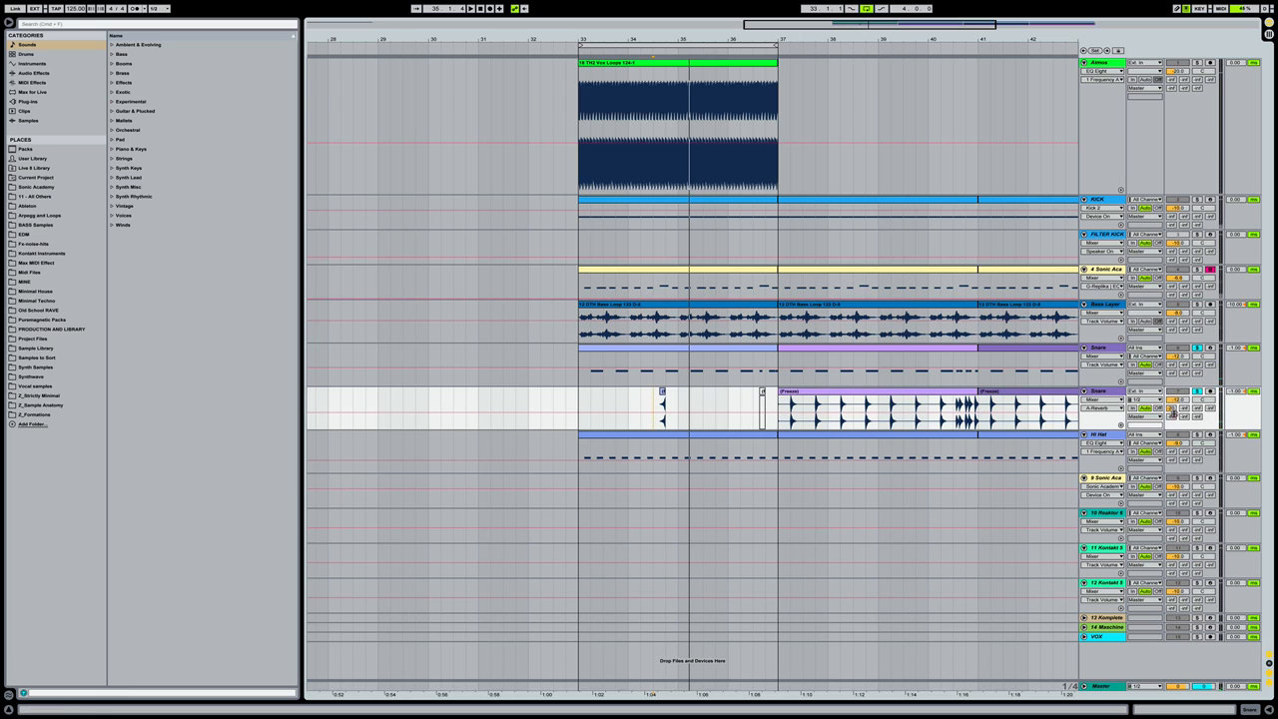
{"action": "left_click_drag", "start_coordinate": [1172, 423], "coordinate": [1172, 431]}
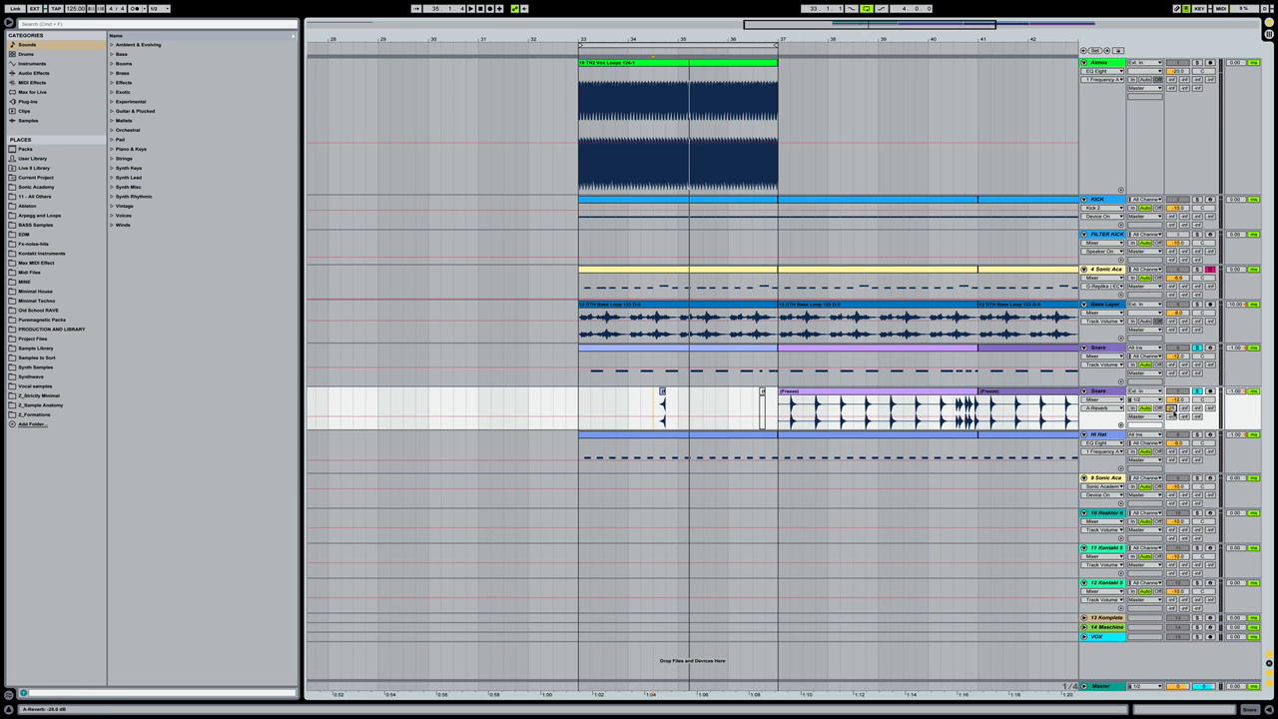
{"action": "key", "text": "space"}
{"action": "key", "text": "space"}
{"action": "key", "text": "space"}
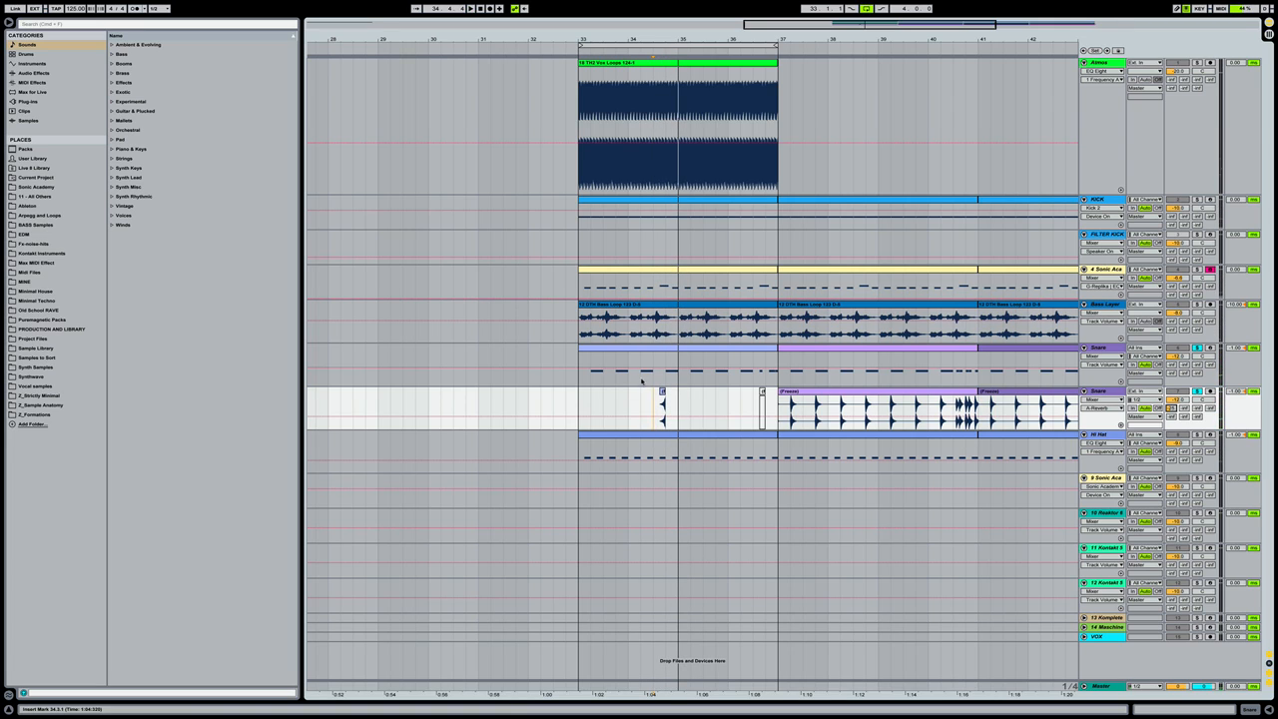
Raise the original Snare track's C-ValhallaVintageVerb send, play from bar 33, and lower the send to a subtle amount
{"action": "left_click", "coordinate": [582, 380]}
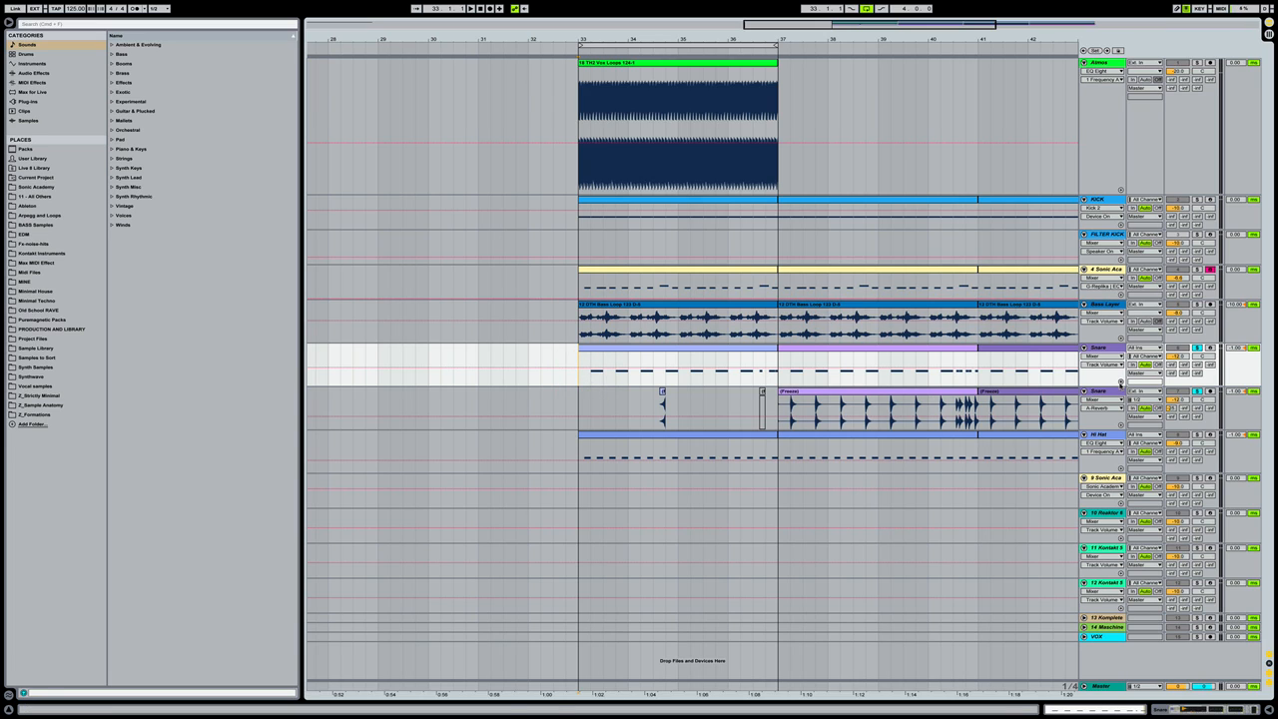
{"action": "left_click", "coordinate": [1198, 365]}
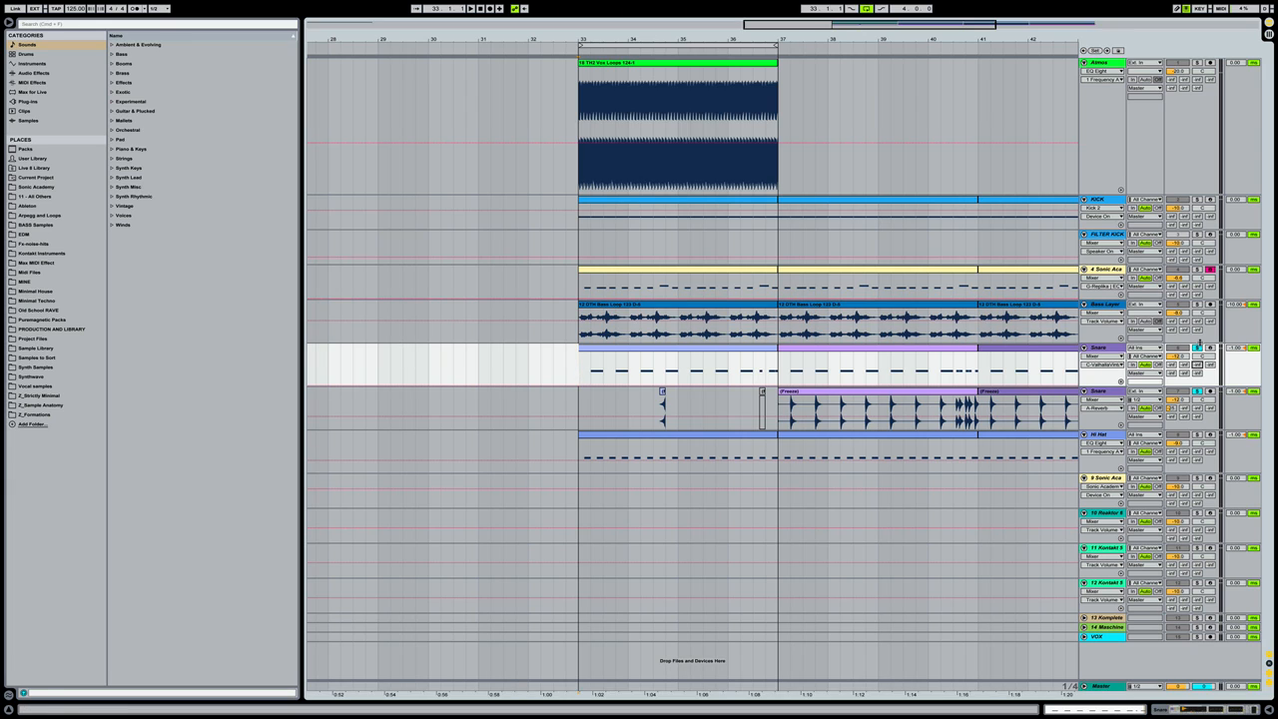
{"action": "left_click_drag", "start_coordinate": [1199, 366], "coordinate": [1199, 351]}
{"action": "key", "text": "space"}
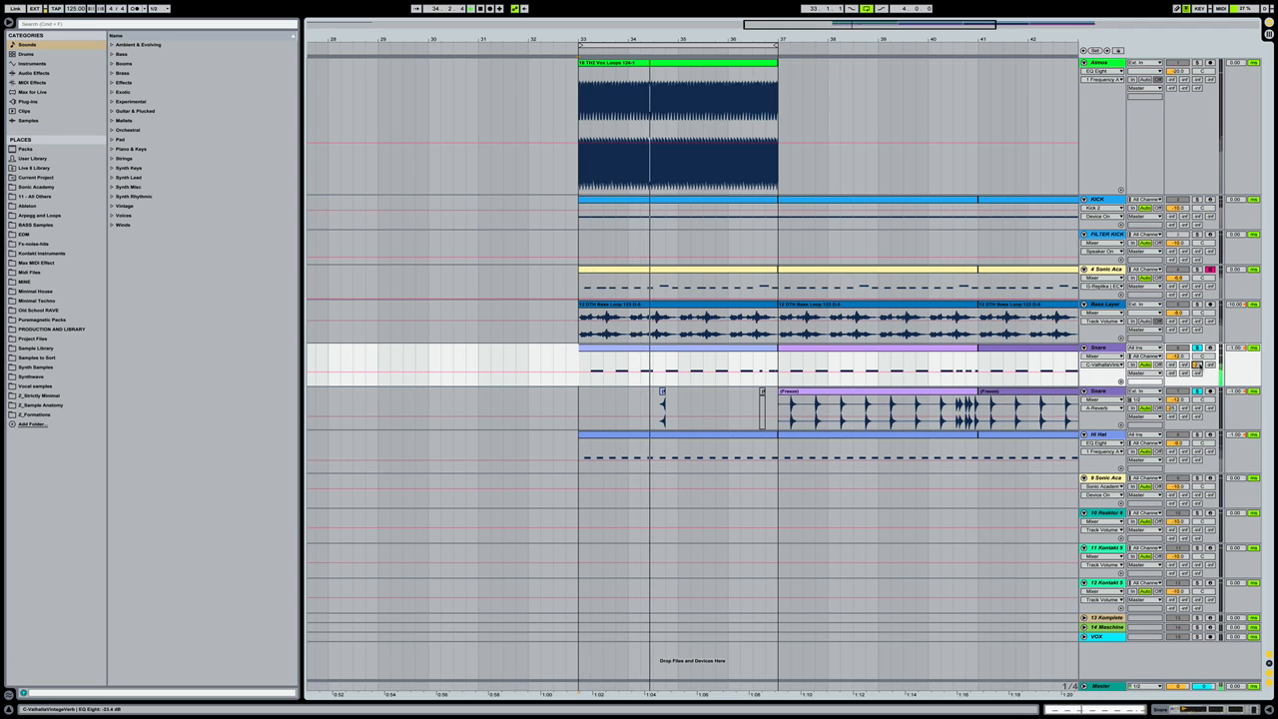
{"action": "mouse_move", "coordinate": [1200, 367]}
{"action": "left_mouse_down"}
{"action": "mouse_move", "coordinate": [1200, 352]}
{"action": "mouse_move", "coordinate": [1200, 383]}
{"action": "left_mouse_up"}
Solo only the original Snare to hear its reverb, and unsolo it to play the full mix
{"action": "left_click", "coordinate": [1197, 348]}
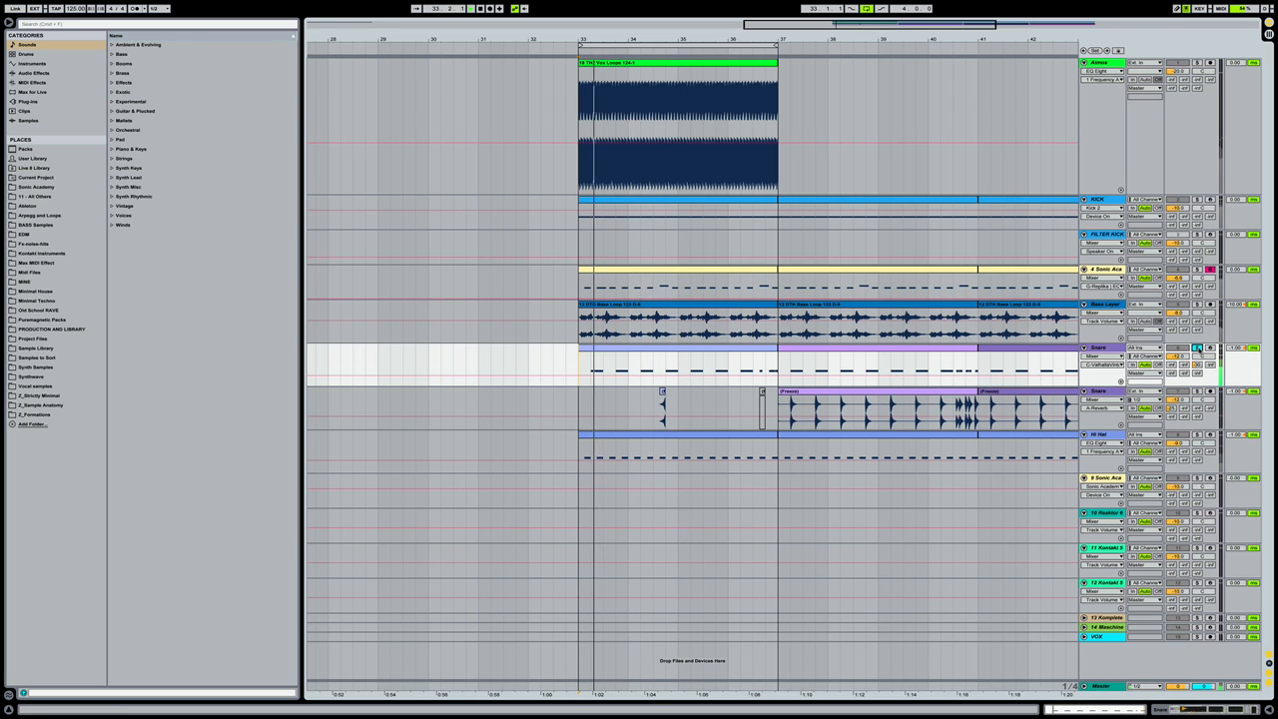
{"action": "left_click", "coordinate": [1198, 348]}
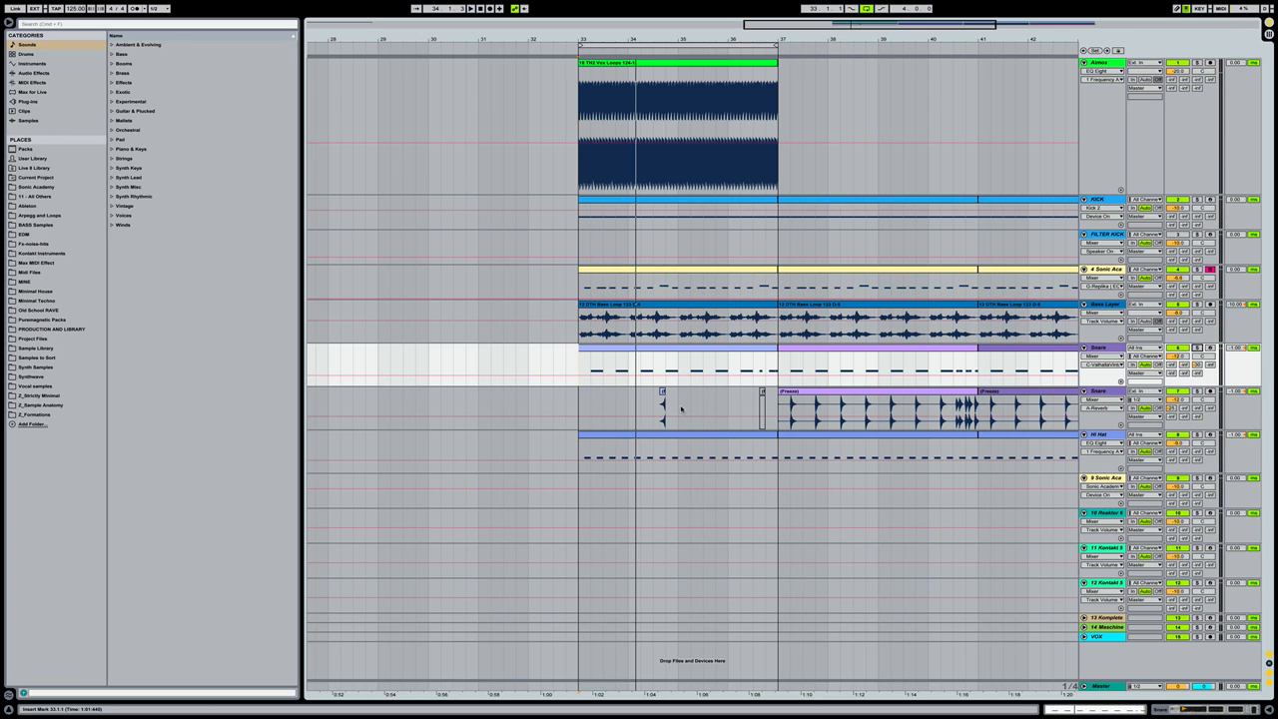
{"action": "key", "text": "space"}
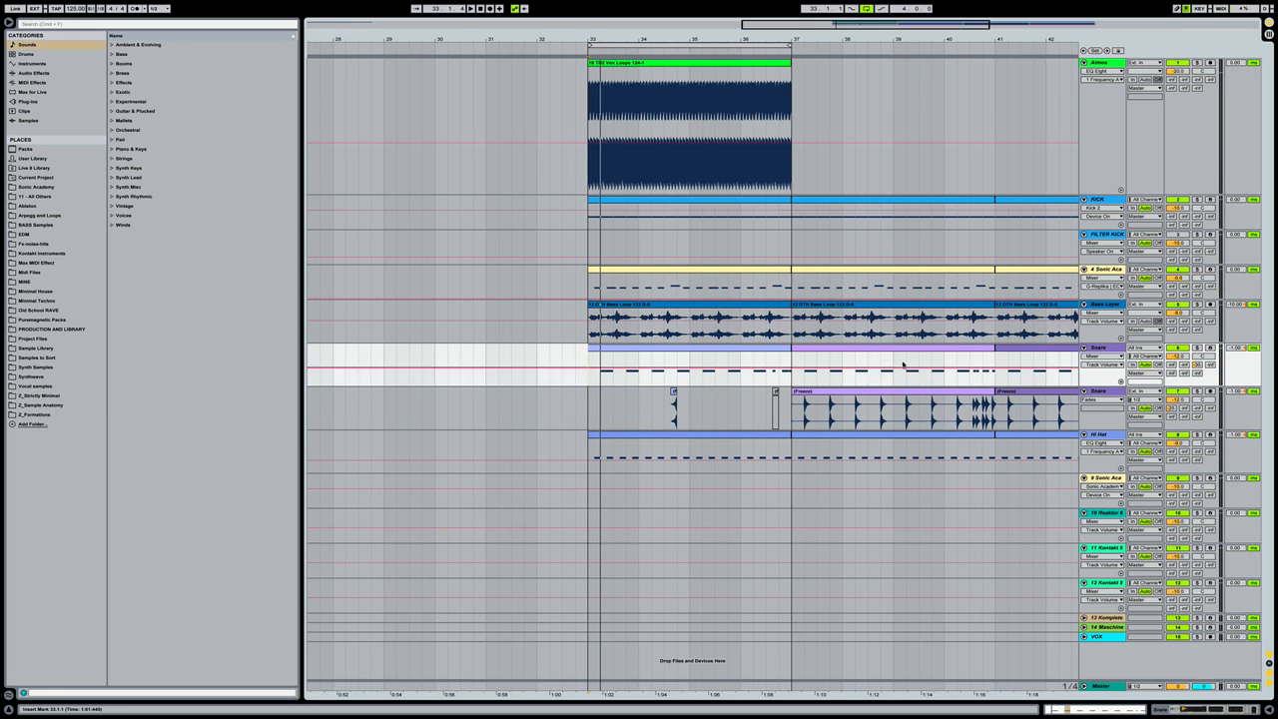
Insert a new MIDI track directly below the original Snare track
{"action": "left_click_drag", "start_coordinate": [678, 39], "coordinate": [677, 74]}
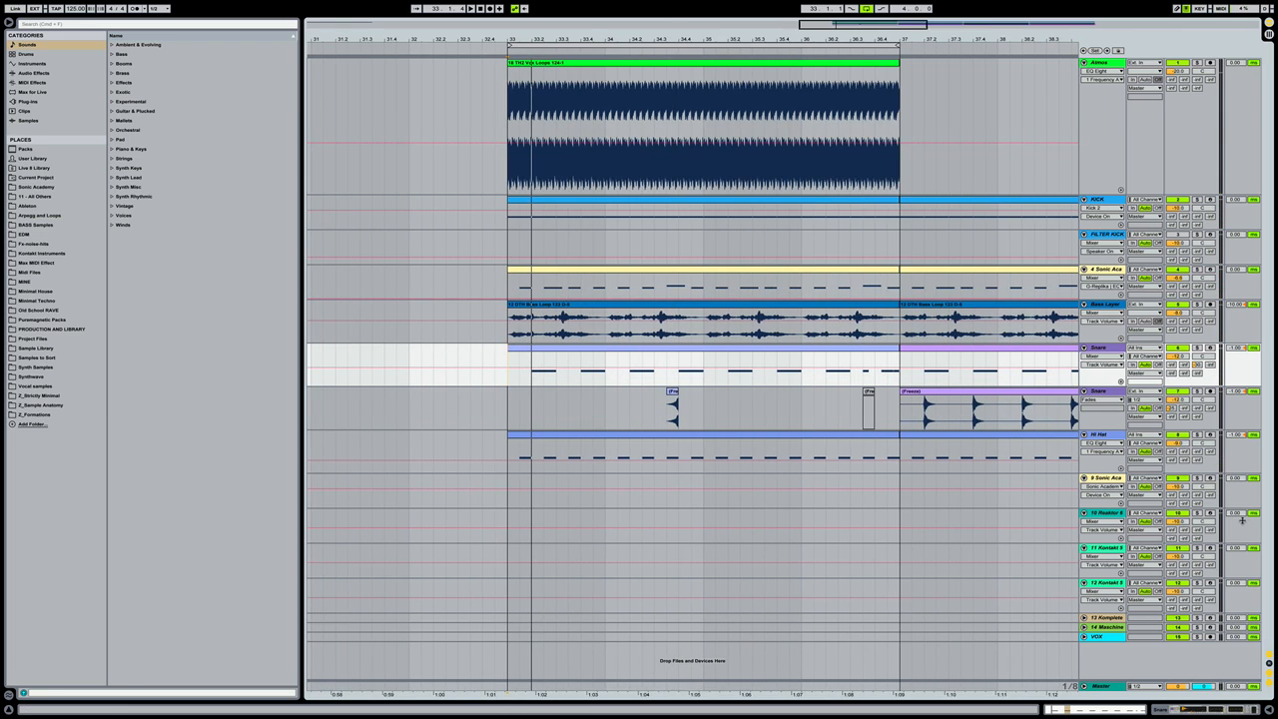
{"action": "left_click", "coordinate": [1113, 351]}
{"action": "key", "text": "ctrl+shift+t"}
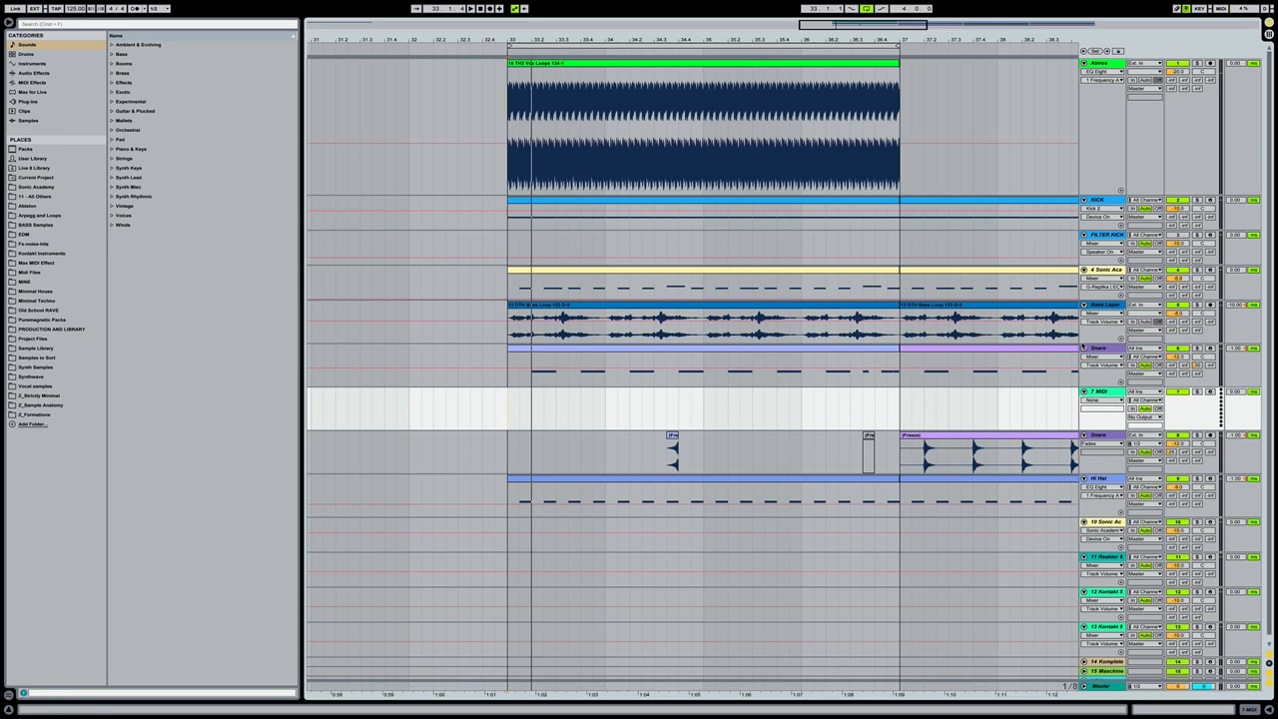
Browse the User Library presets to the Drum Rack instrument folder and show its kits
{"action": "left_click", "coordinate": [64, 159]}
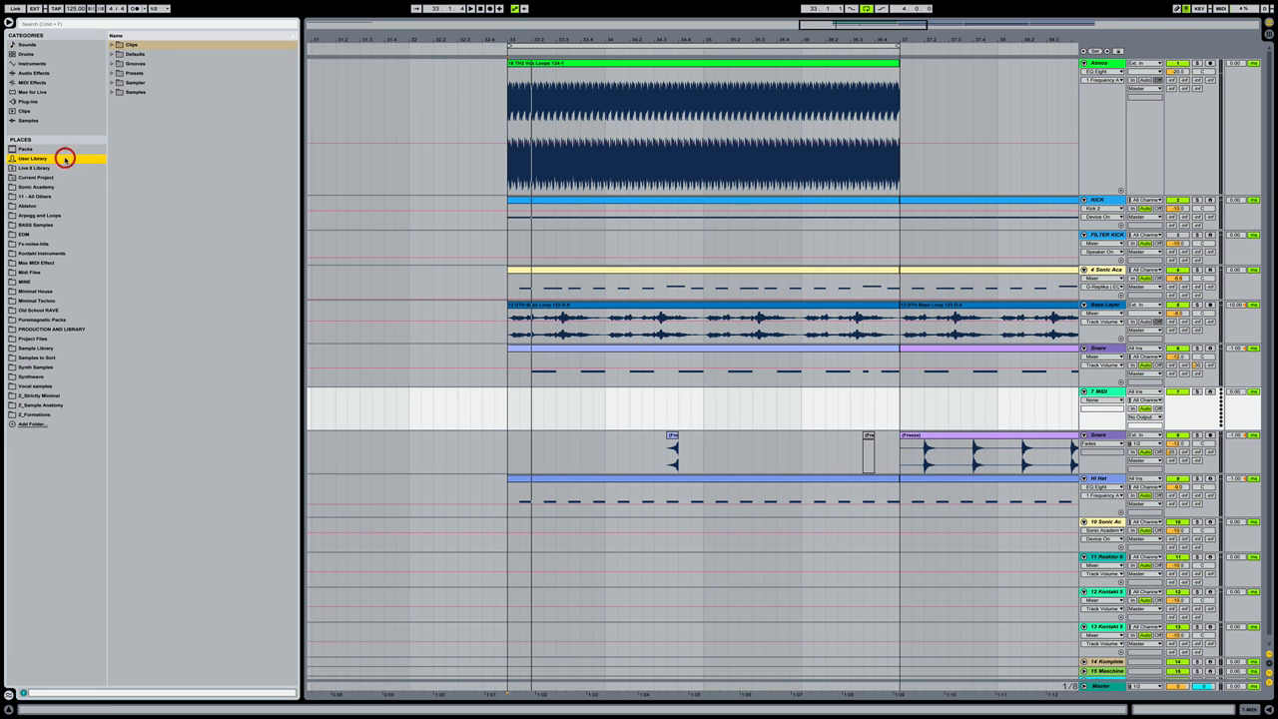
{"action": "left_click", "coordinate": [164, 72]}
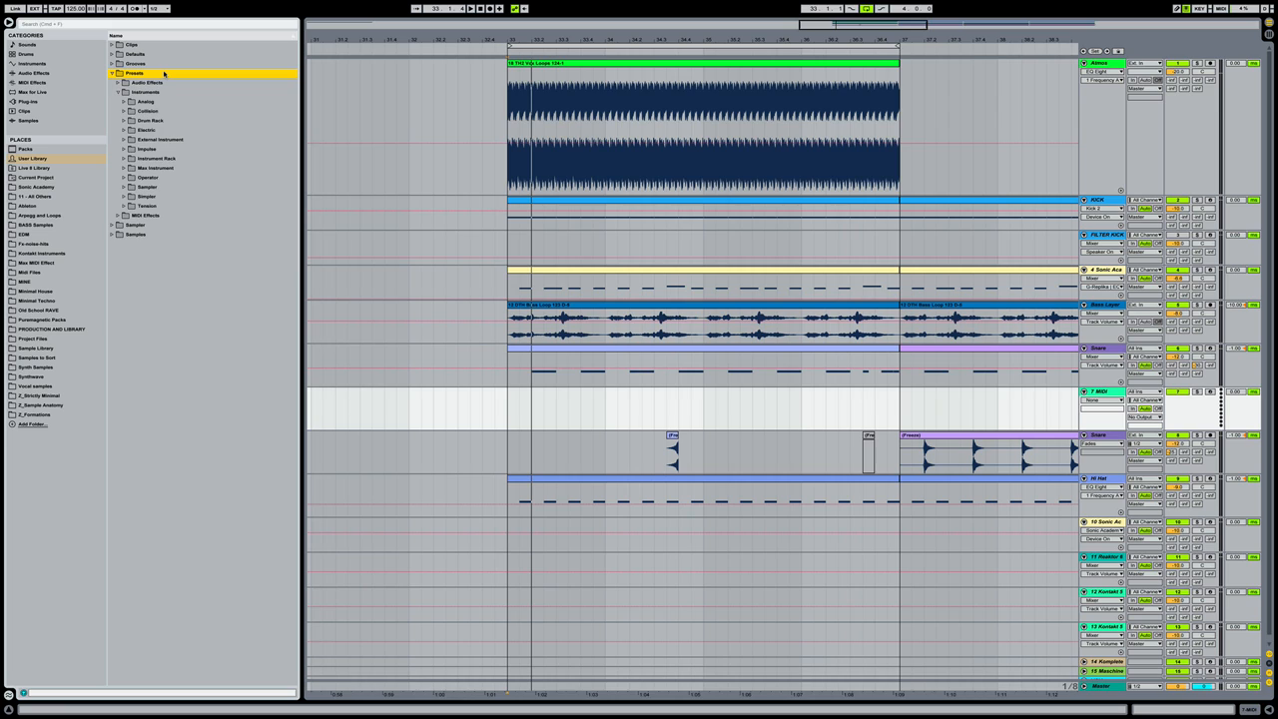
{"action": "key", "text": "Down"}
{"action": "key", "text": "Down"}
{"action": "key", "text": "Down"}
{"action": "key", "text": "Down"}
{"action": "key", "text": "Down"}
{"action": "key", "text": "Right"}
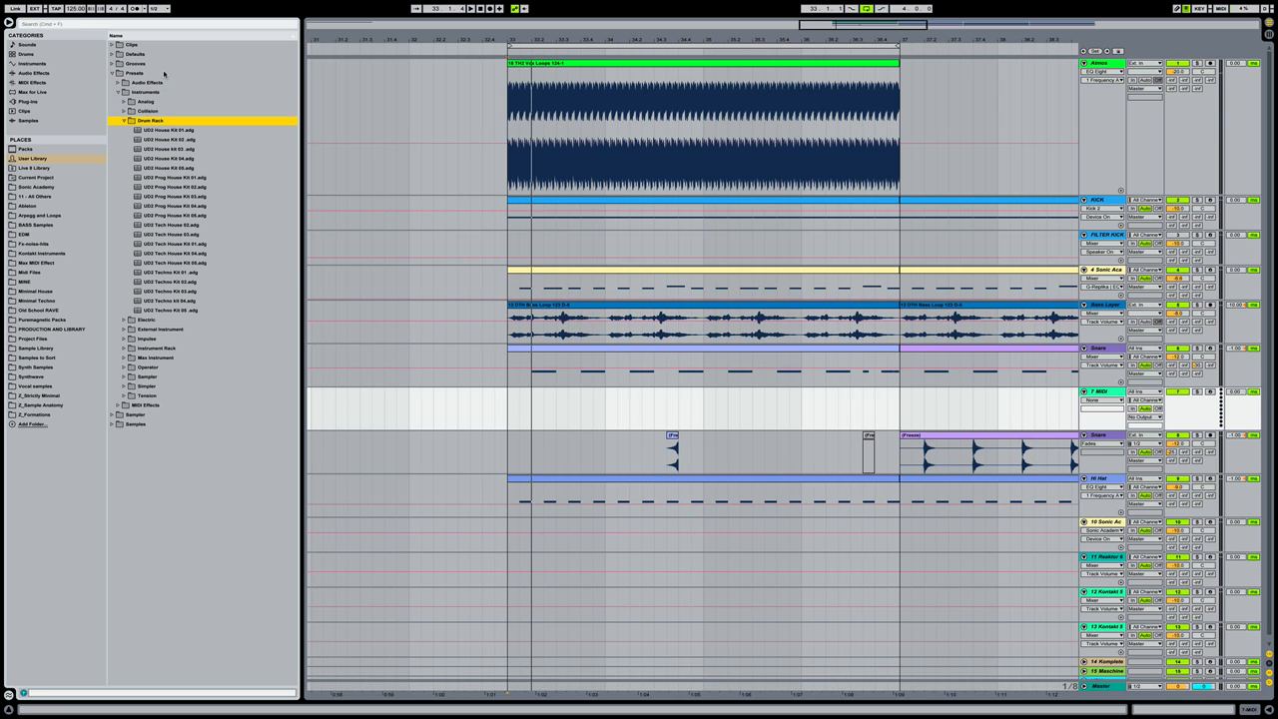
Load the UD2 Techno Kit 02 drum rack onto the new MIDI track
{"action": "left_click", "coordinate": [201, 283]}
{"action": "left_click", "coordinate": [200, 275]}
{"action": "left_click", "coordinate": [221, 282]}
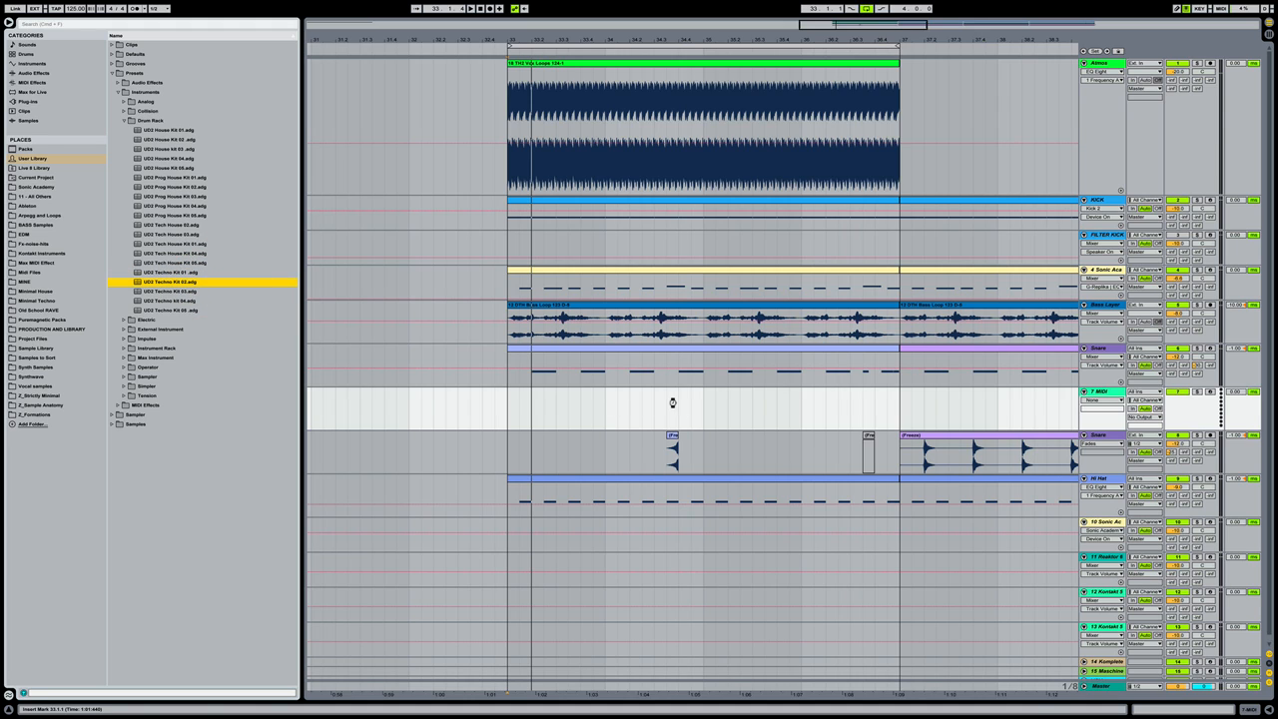
{"action": "left_click_drag", "start_coordinate": [673, 403], "coordinate": [672, 404]}
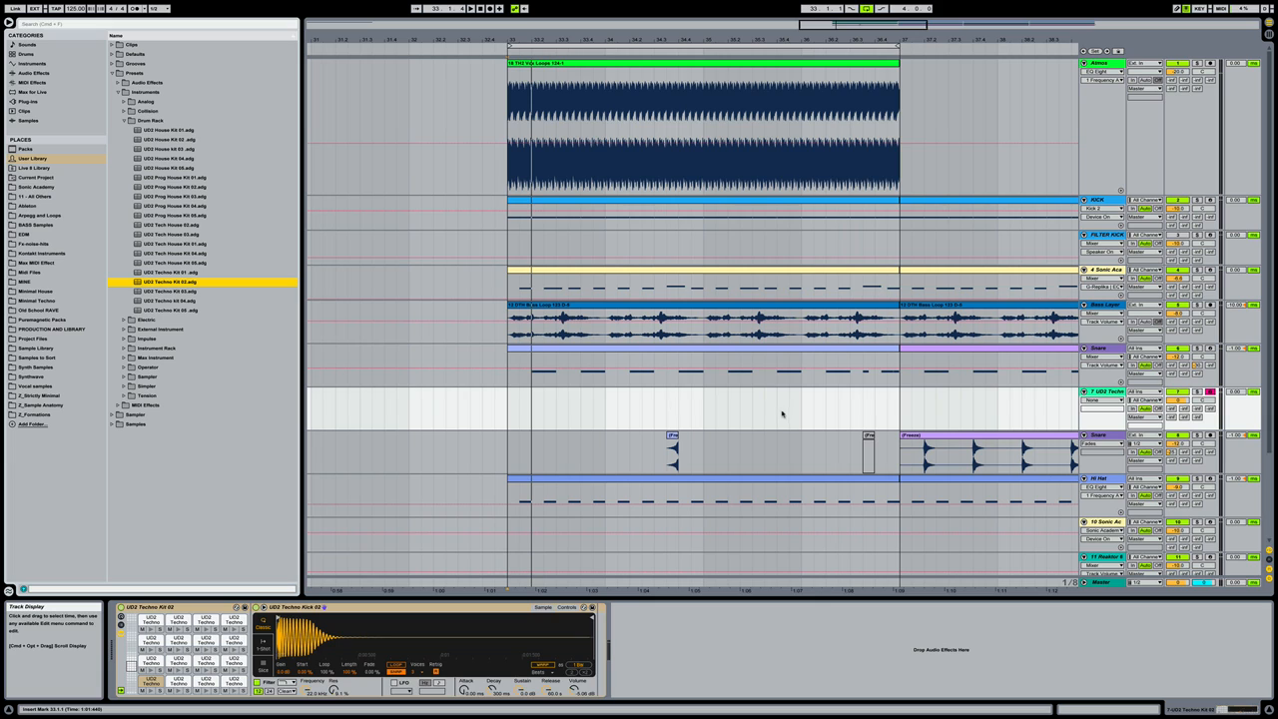
Copy the original Snare's MIDI clip spanning bars 33 to 37 onto the UD2 Techno Kit 02 track
{"action": "left_click_drag", "start_coordinate": [507, 399], "coordinate": [848, 414]}
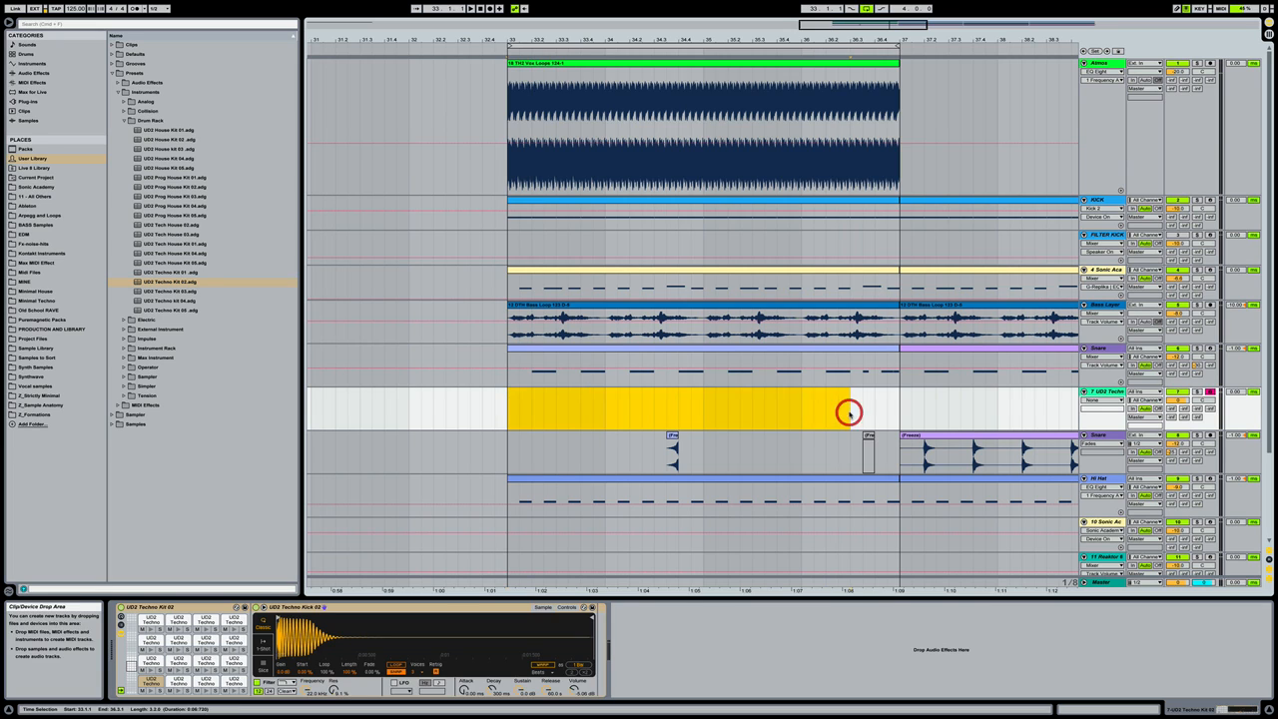
{"action": "left_click", "coordinate": [848, 413]}
{"action": "left_click", "coordinate": [673, 350]}
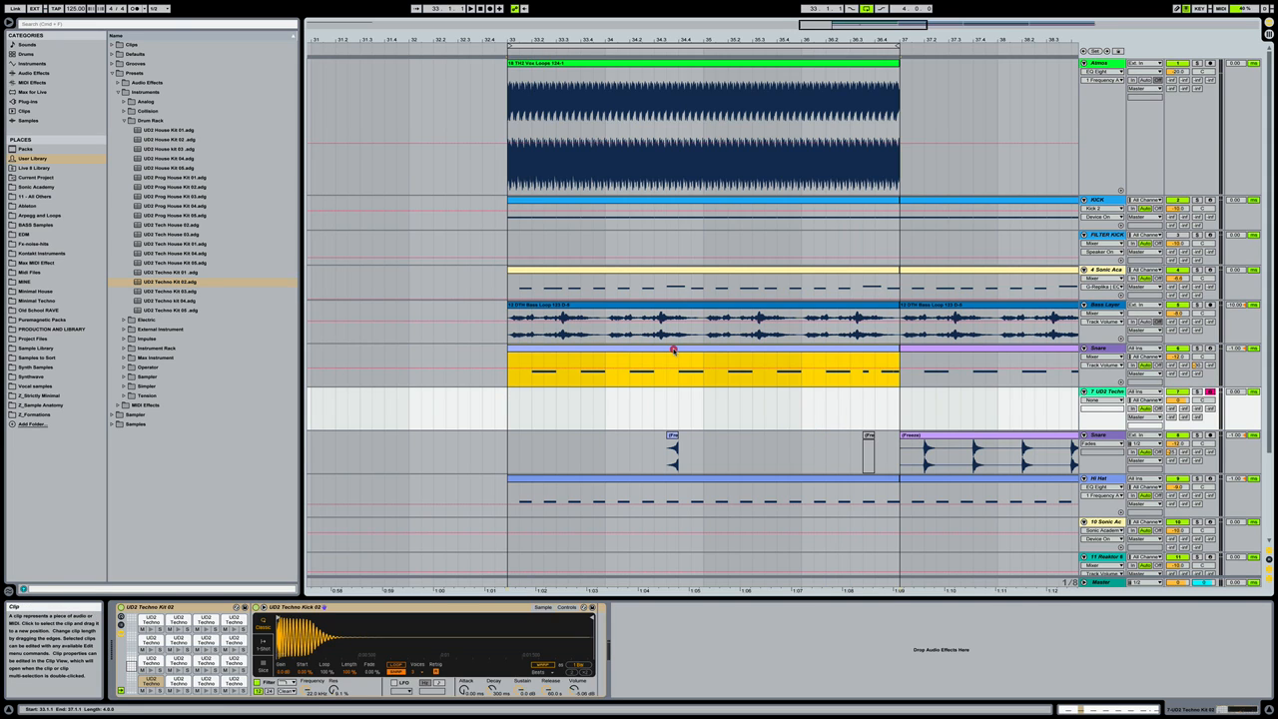
{"action": "left_click_drag", "start_coordinate": [673, 349], "coordinate": [672, 415]}
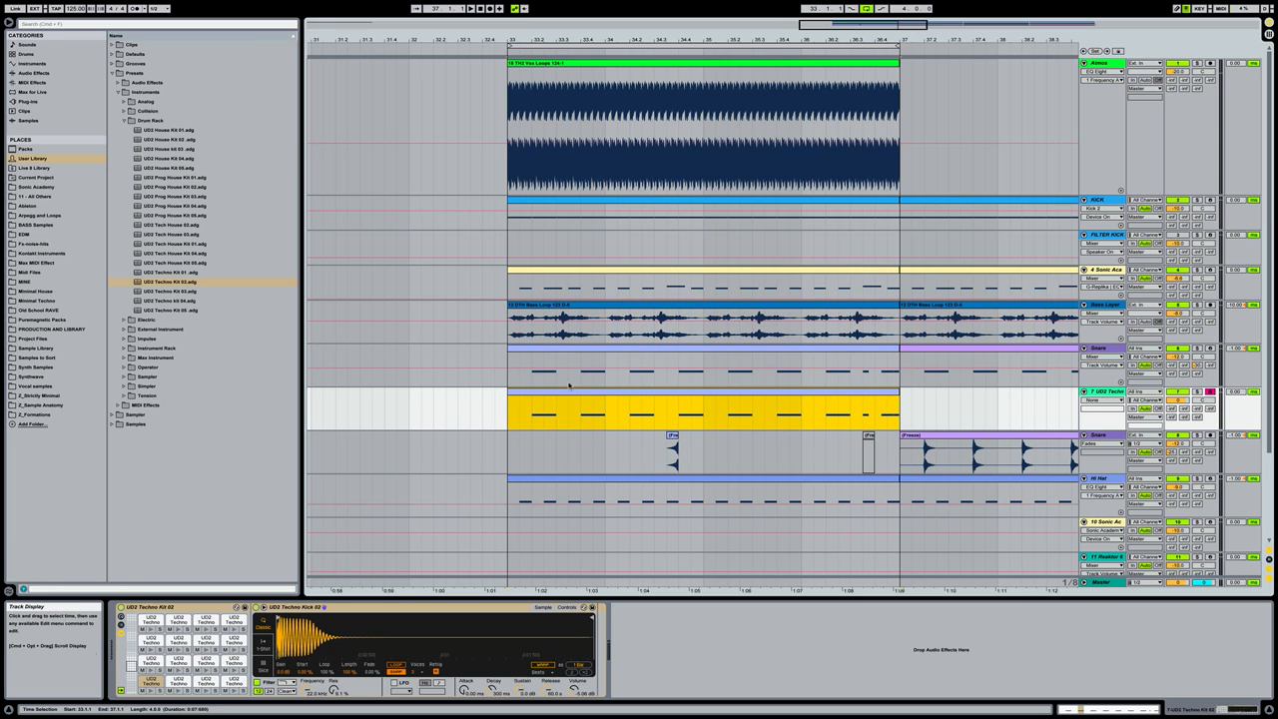
Trim the copied clip to the fourth beat of bar 33 and duplicate that bar three times up to bar 37
{"action": "left_click_drag", "start_coordinate": [508, 397], "coordinate": [582, 398]}
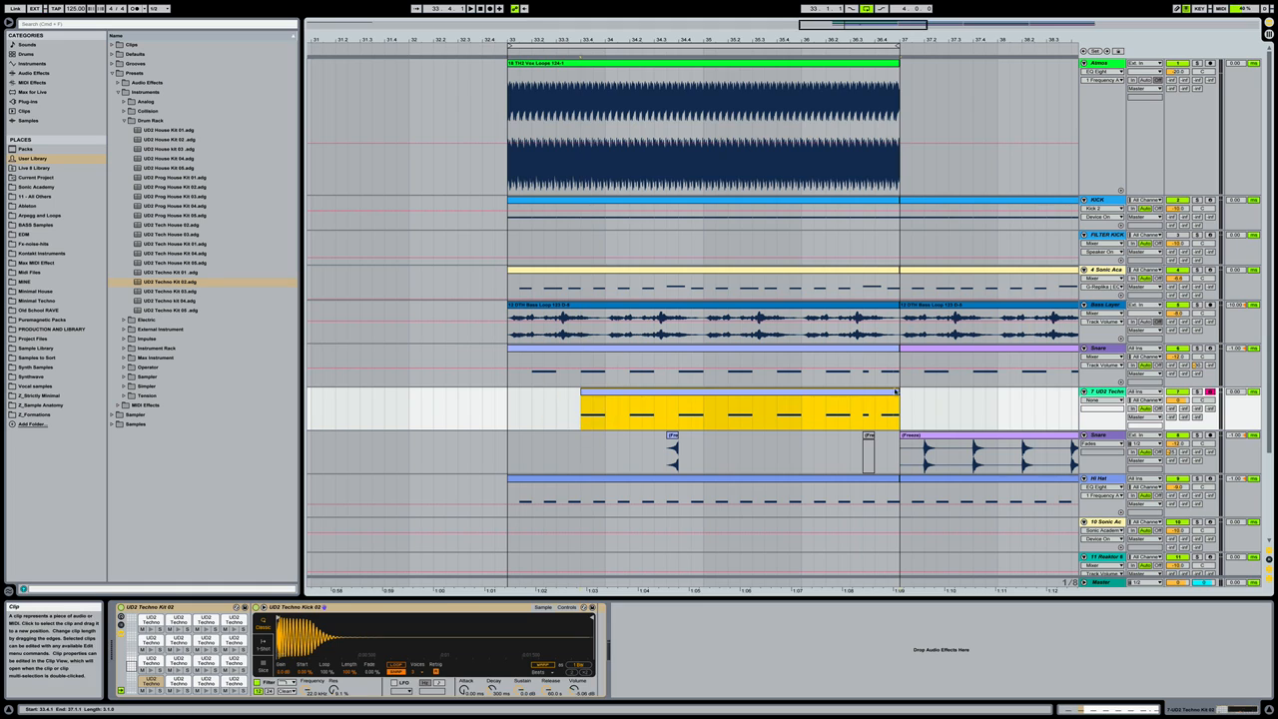
{"action": "left_click_drag", "start_coordinate": [896, 390], "coordinate": [515, 407]}
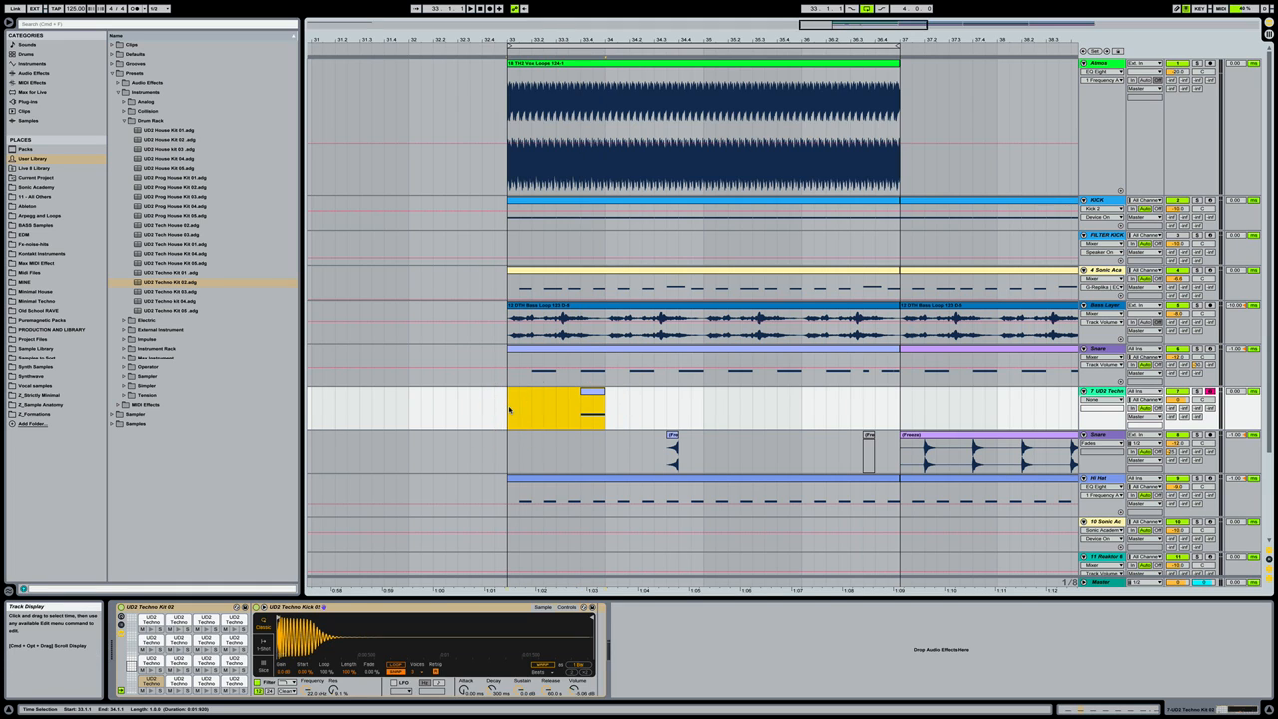
{"action": "key", "text": "super+d"}
{"action": "key", "text": "super+d"}
{"action": "key", "text": "super+d"}
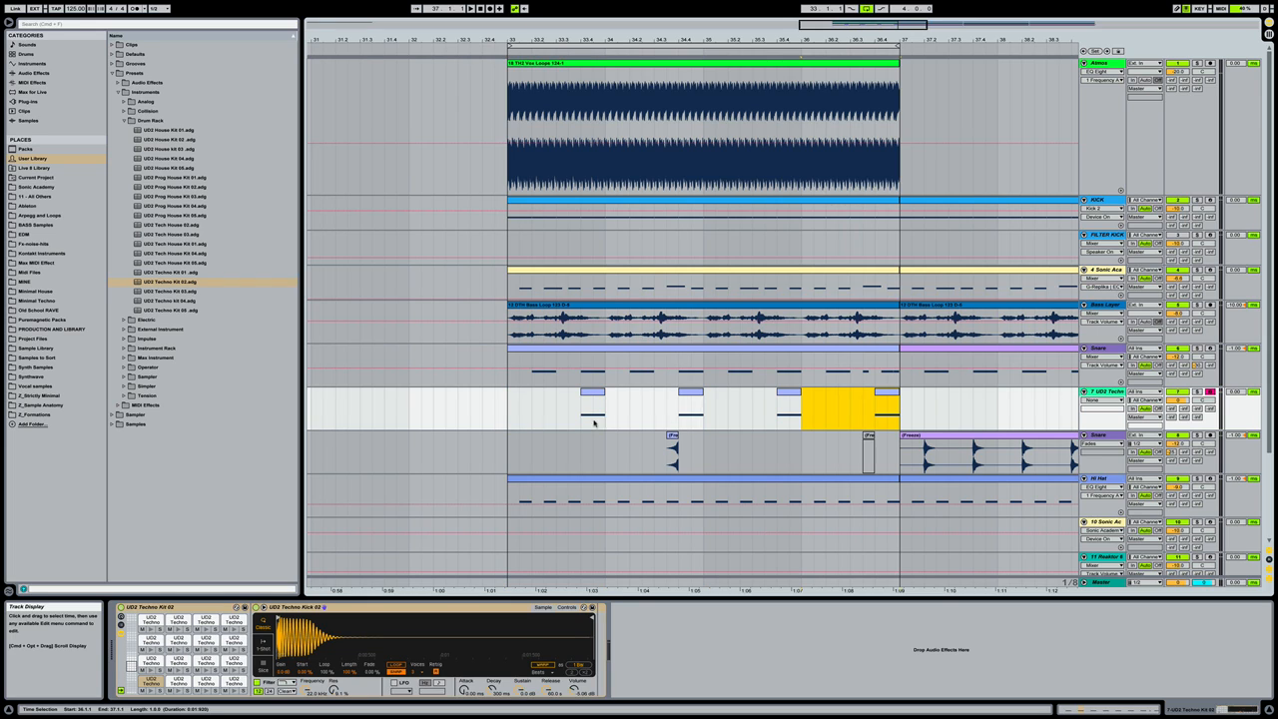
Consolidate the fourth-beat clips on the UD2 Techno track from bar 33 to 37 and open the result for note editing
{"action": "left_click", "coordinate": [852, 408]}
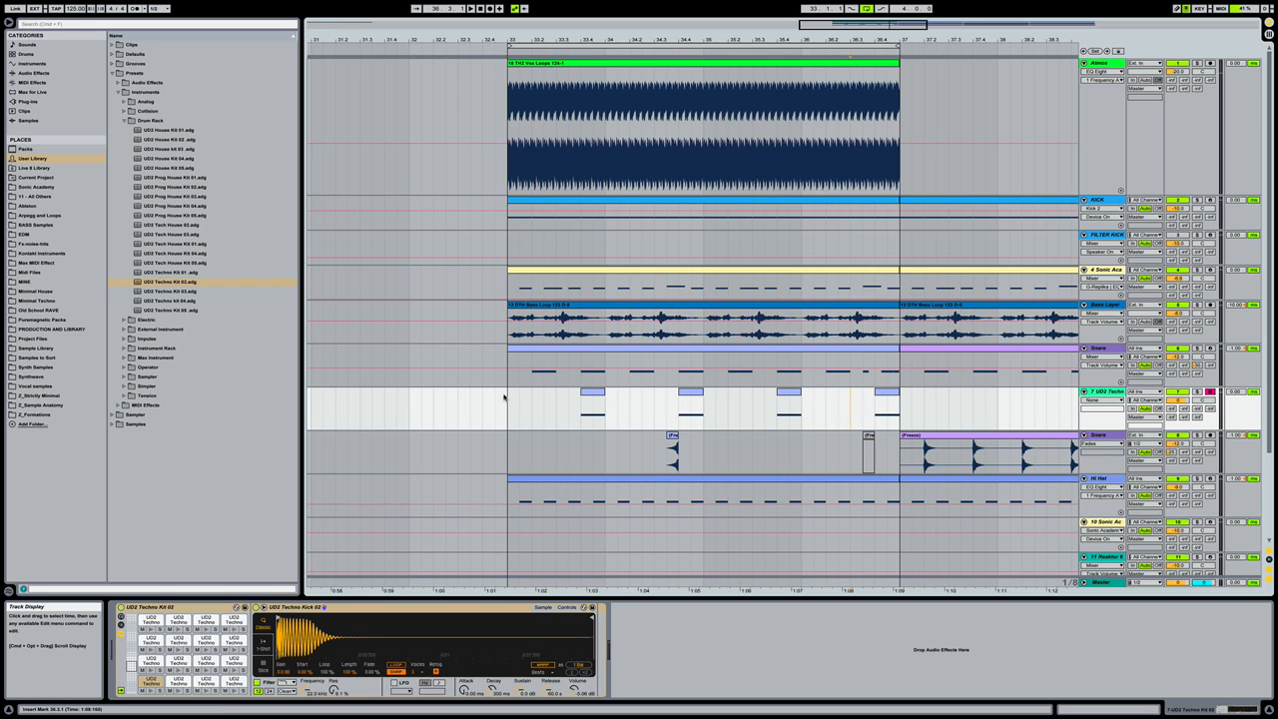
{"action": "left_click_drag", "start_coordinate": [513, 399], "coordinate": [870, 418]}
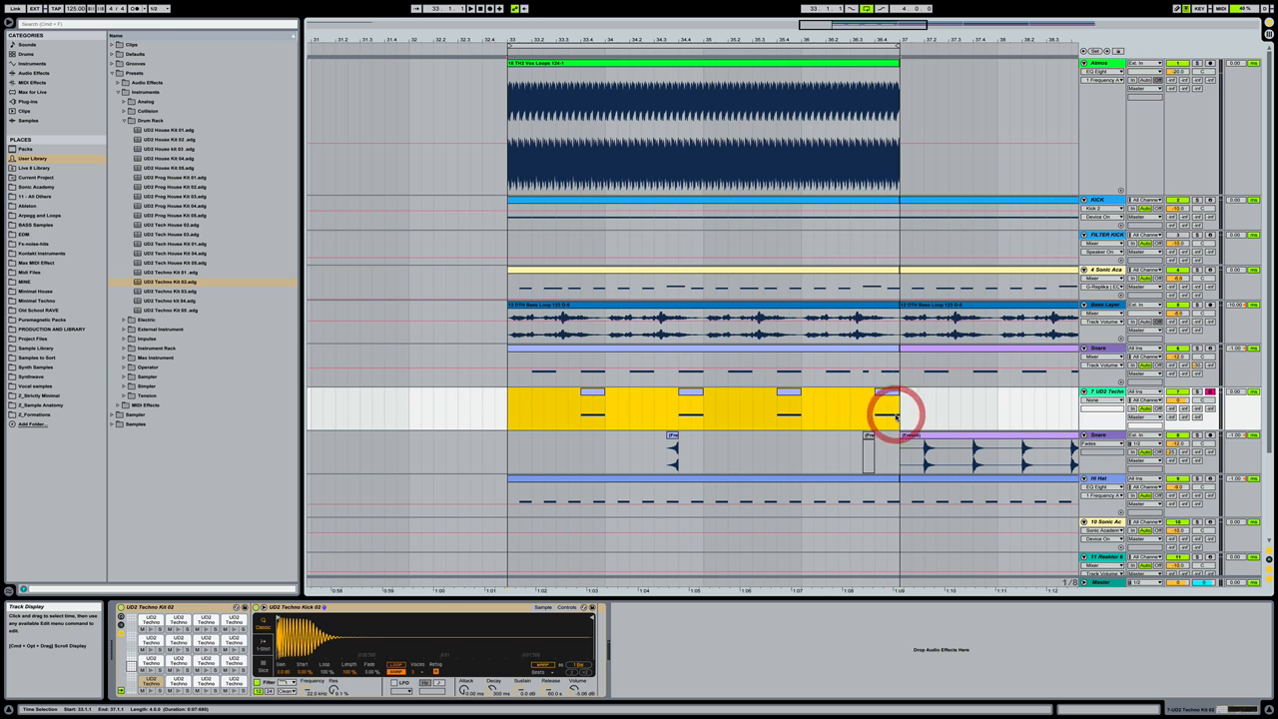
{"action": "key", "text": "super+j"}
{"action": "double_click", "coordinate": [792, 394]}
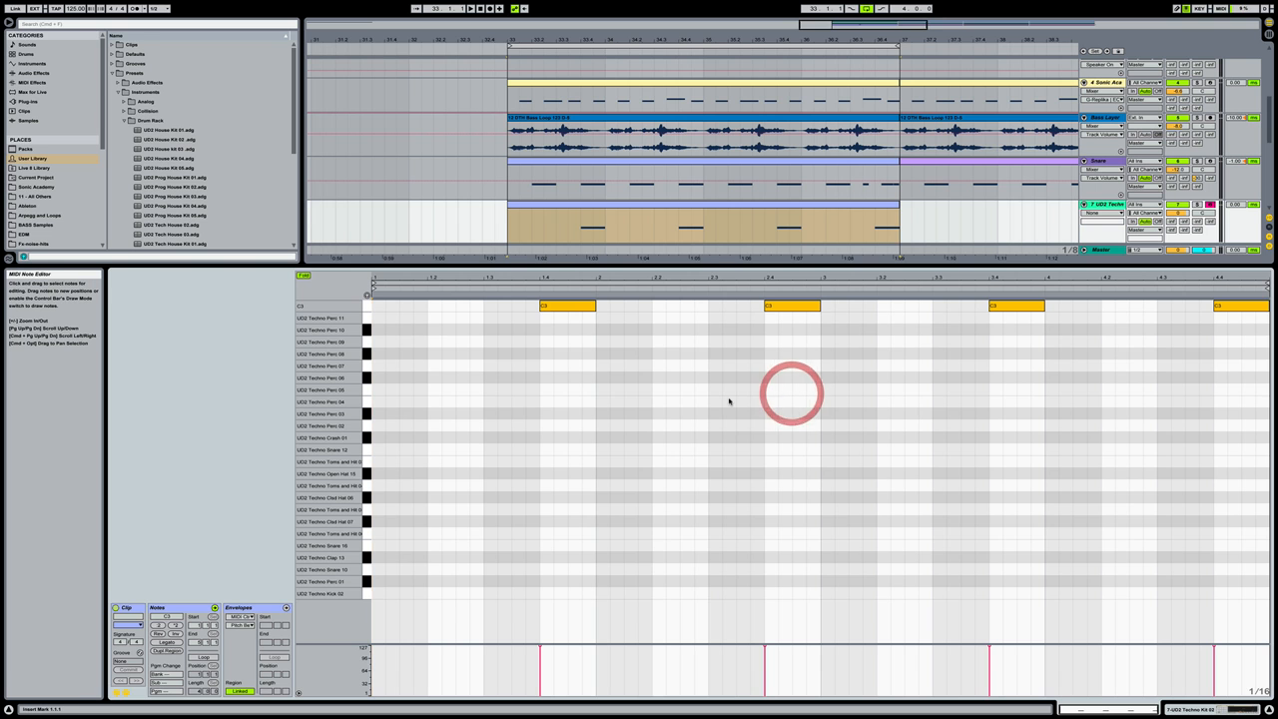
Turn on note preview and audition the UD2 Techno kit's sounds, from the kick up through the snares
{"action": "left_click", "coordinate": [367, 295]}
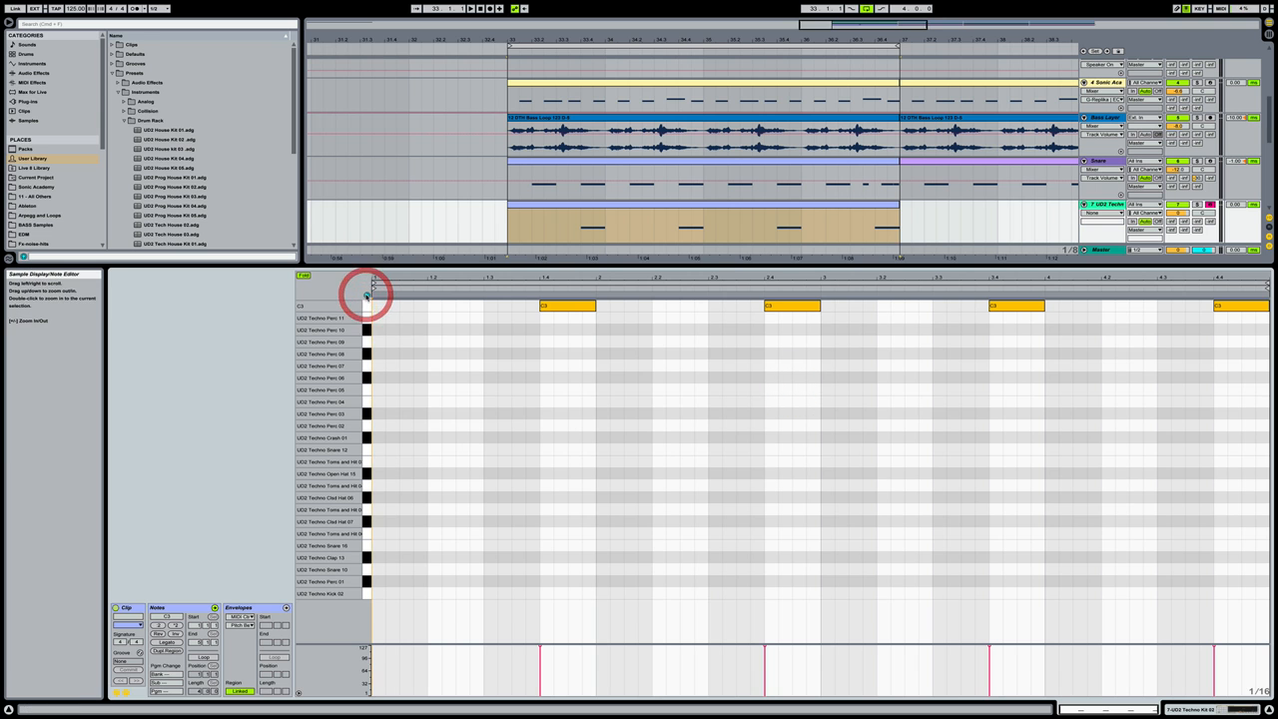
{"action": "left_click", "coordinate": [363, 595]}
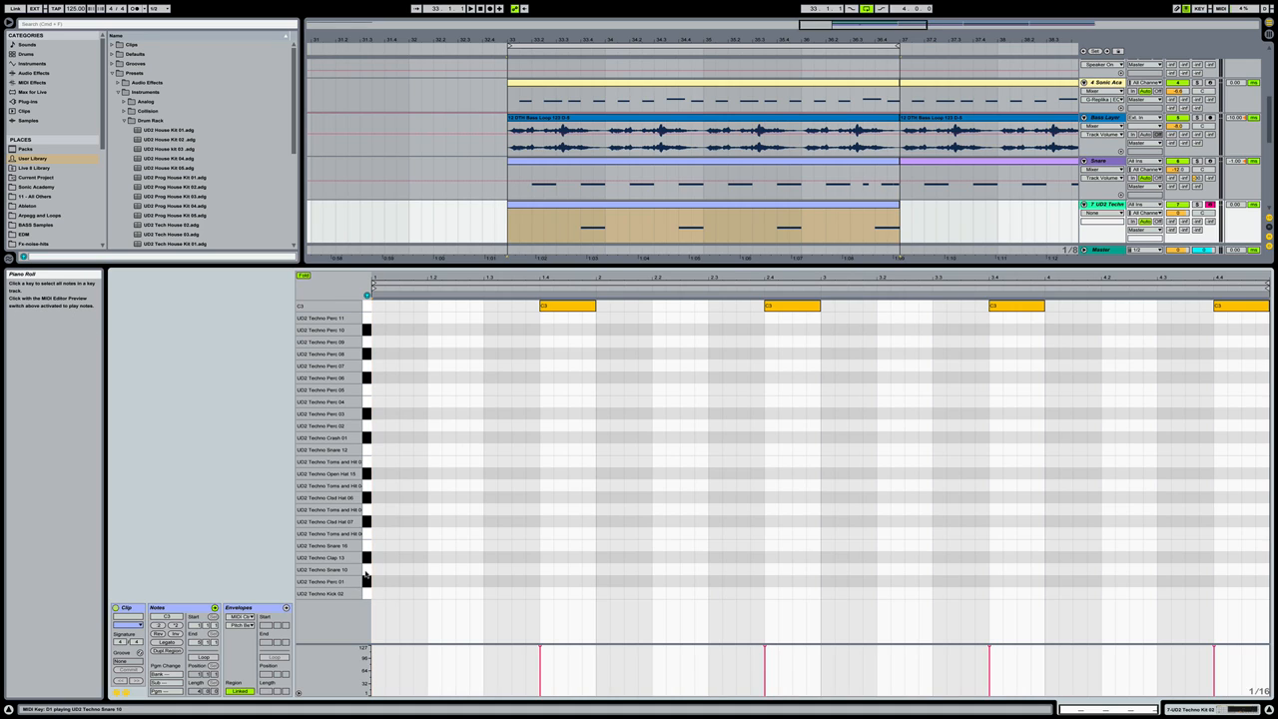
{"action": "left_click", "coordinate": [366, 571]}
{"action": "left_click", "coordinate": [366, 570]}
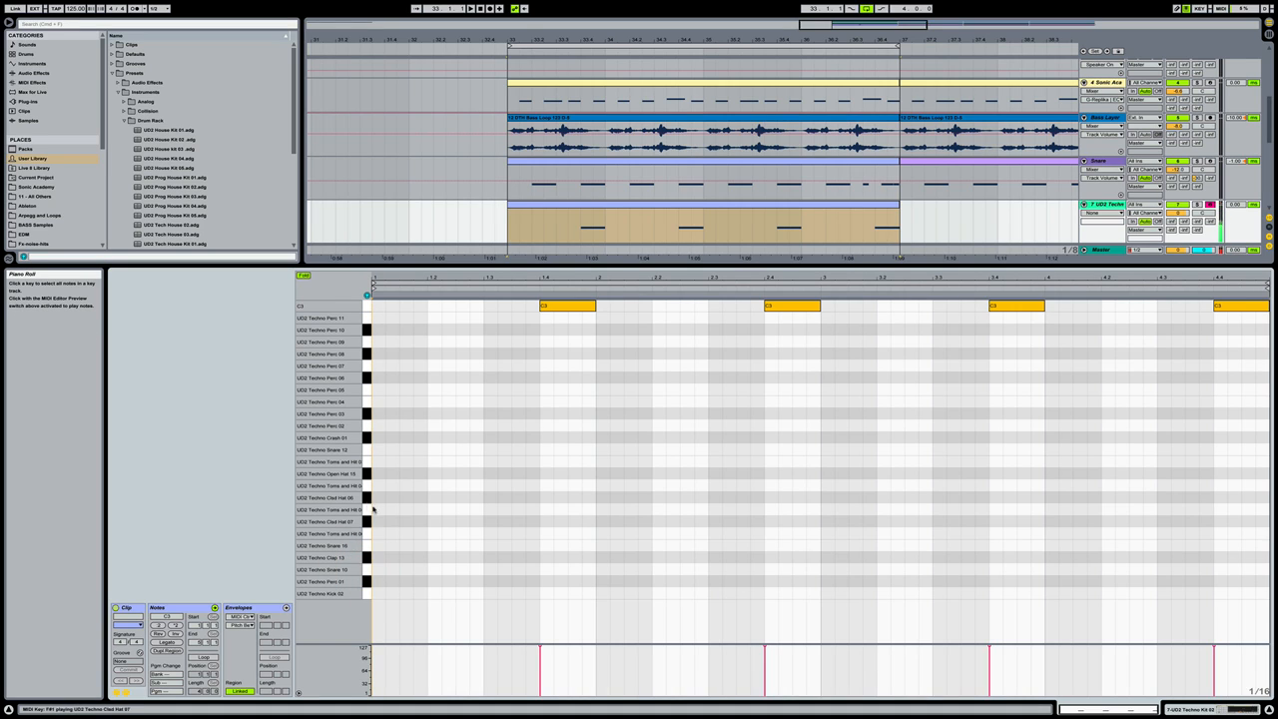
{"action": "left_click", "coordinate": [362, 450]}
Move all four C3 notes to UD2 Techno Snare 12 and lower their velocity to about 108
{"action": "left_click", "coordinate": [367, 305]}
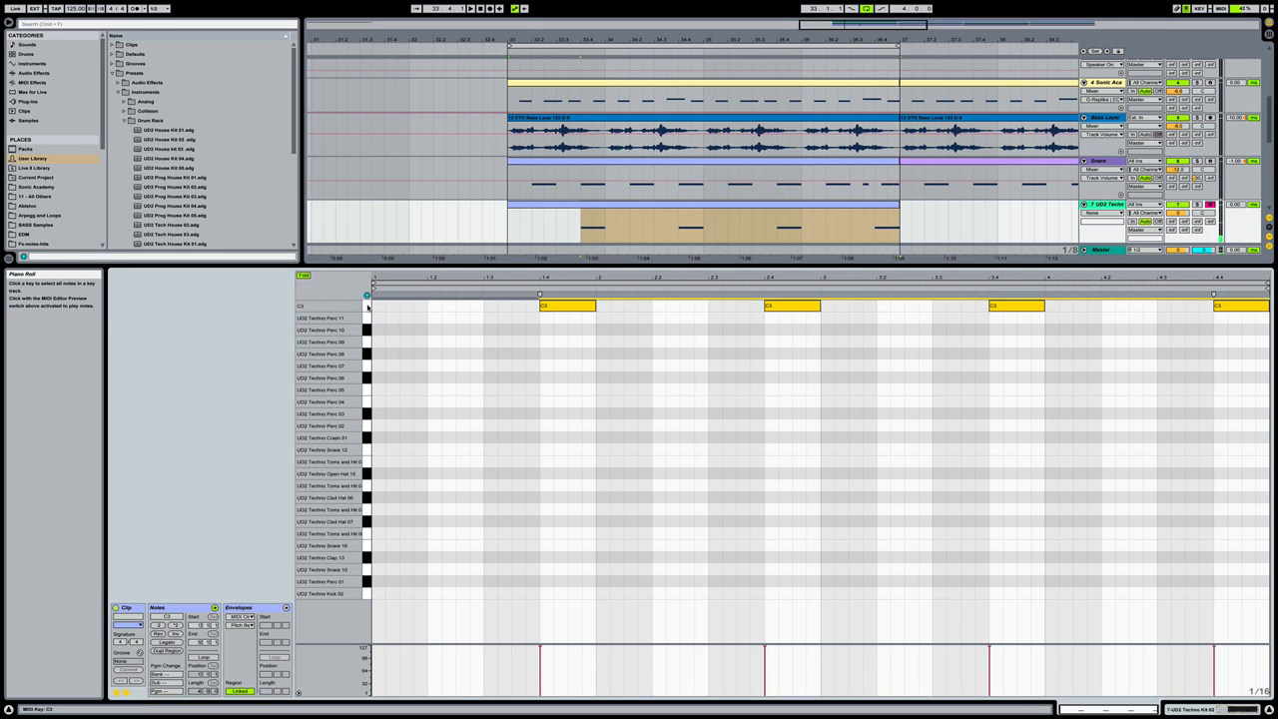
{"action": "key", "text": "shift+Down"}
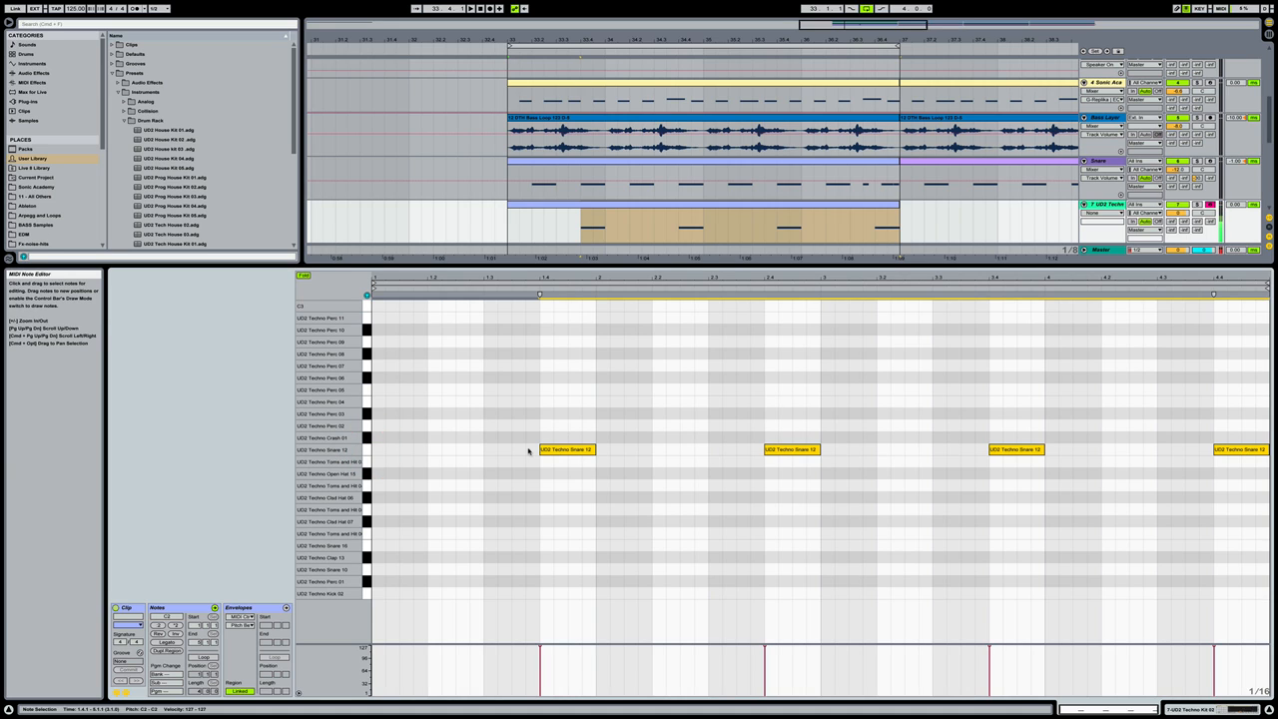
{"action": "left_click_drag", "start_coordinate": [569, 450], "coordinate": [568, 469]}
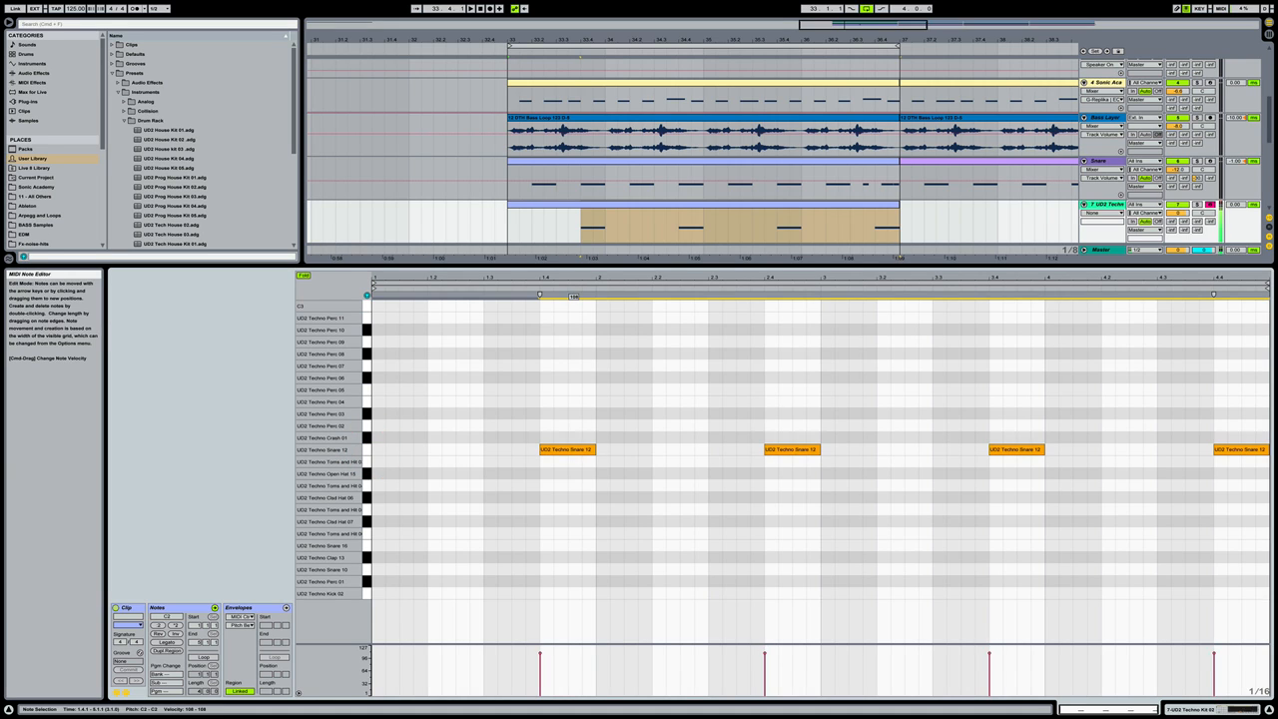
{"action": "left_click", "coordinate": [761, 432]}
{"action": "key", "text": "super+alt+l"}
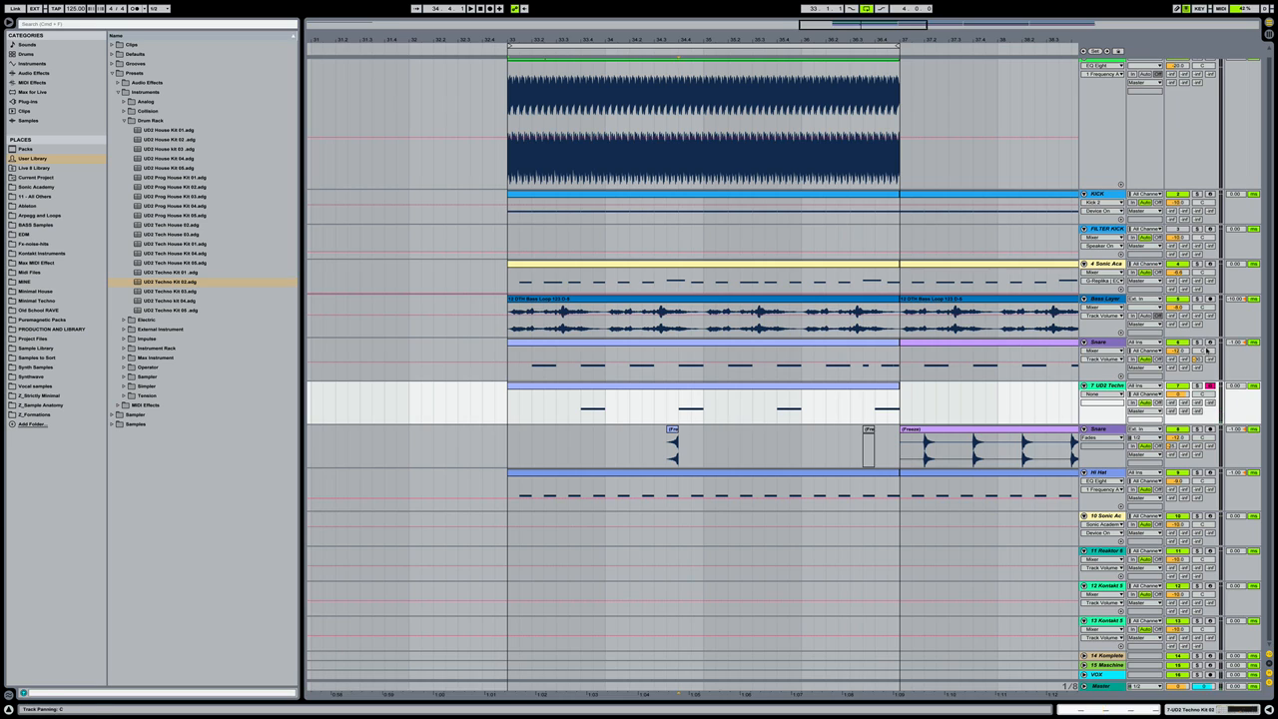
Solo the original Snare and UD2 Techno tracks together and lower the UD2 Techno track's volume to about -10.6 dB
{"action": "left_click", "coordinate": [1198, 343]}
{"action": "left_click", "coordinate": [1197, 386], "text": "super"}
{"action": "left_click_drag", "start_coordinate": [1180, 396], "coordinate": [1180, 421]}
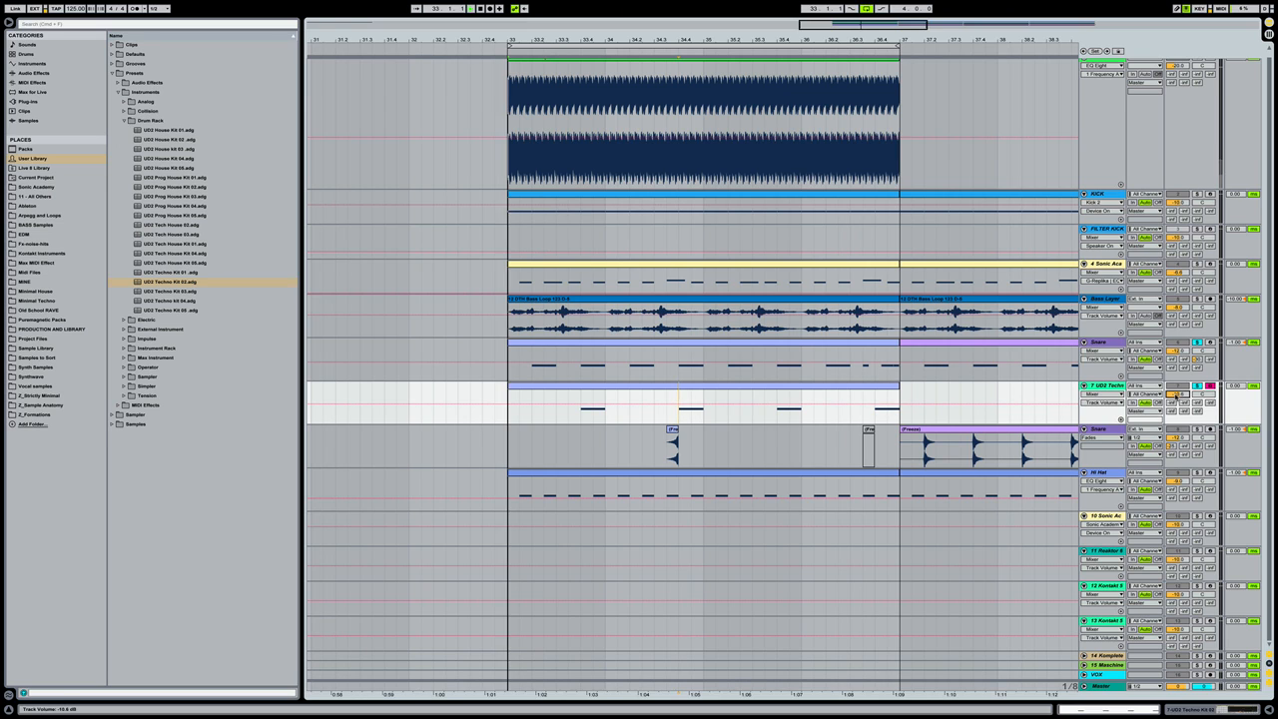
{"action": "key", "text": "space"}
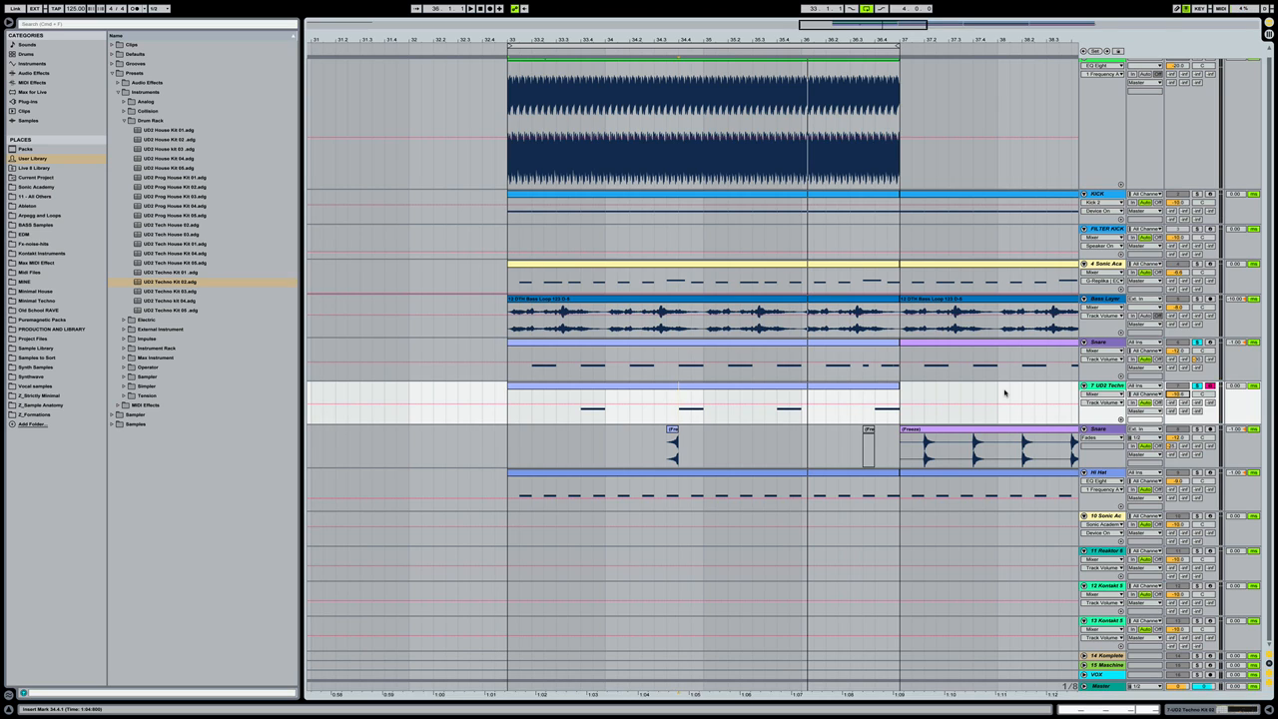
Raise the UD2 Techno track's reverb send, then set its volume to about -13.2 dB against the full mix
{"action": "left_click", "coordinate": [590, 387]}
{"action": "left_click_drag", "start_coordinate": [1171, 402], "coordinate": [1172, 381]}
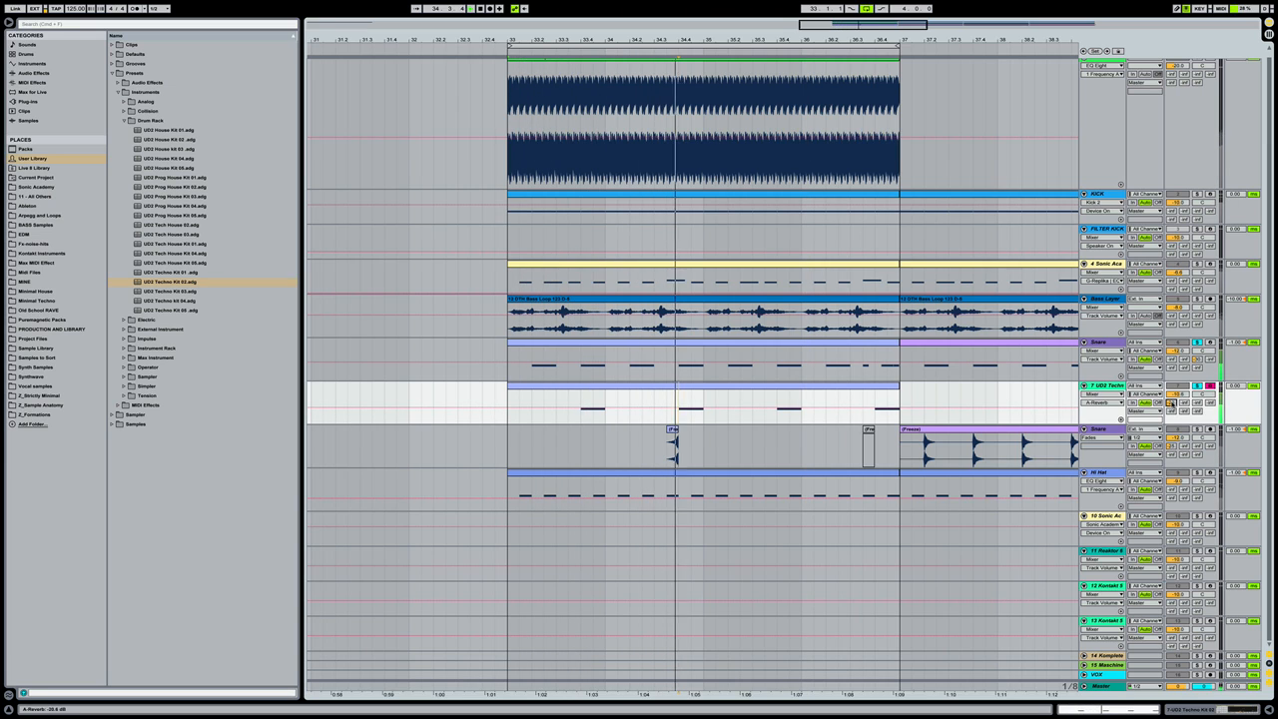
{"action": "left_click", "coordinate": [1199, 387]}
{"action": "key", "text": "space"}
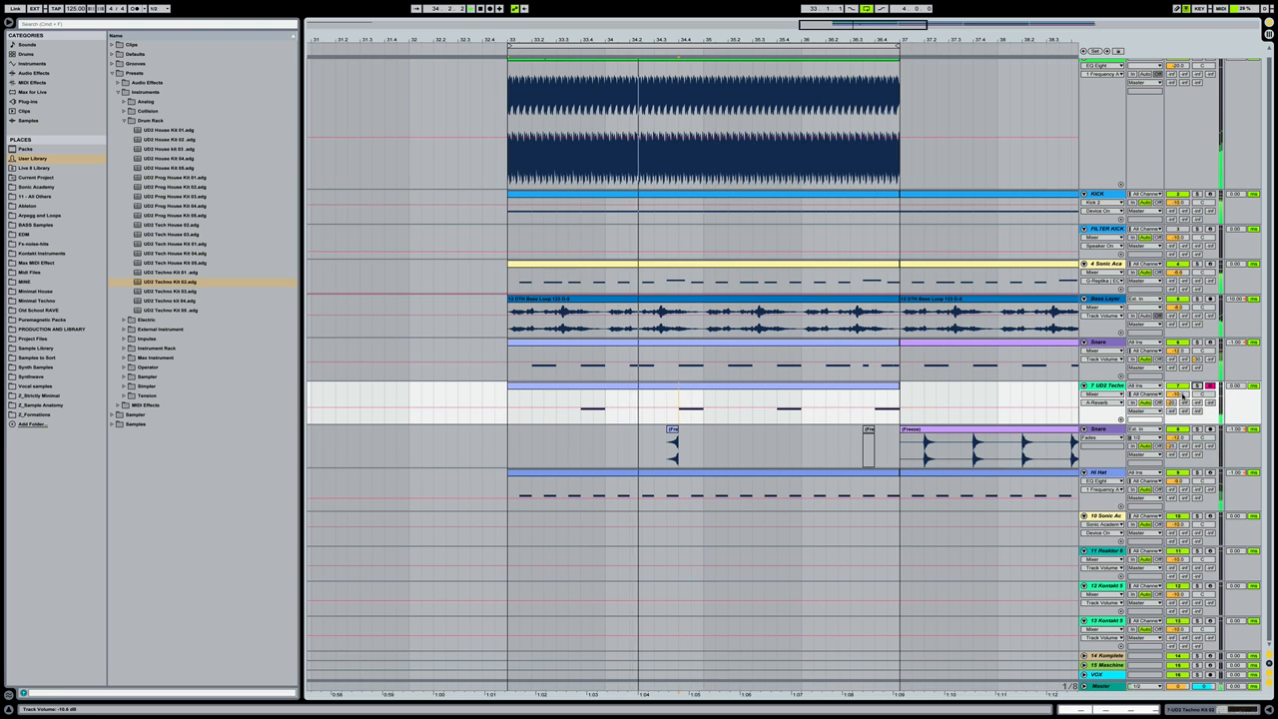
{"action": "left_click_drag", "start_coordinate": [1180, 394], "coordinate": [1180, 403]}
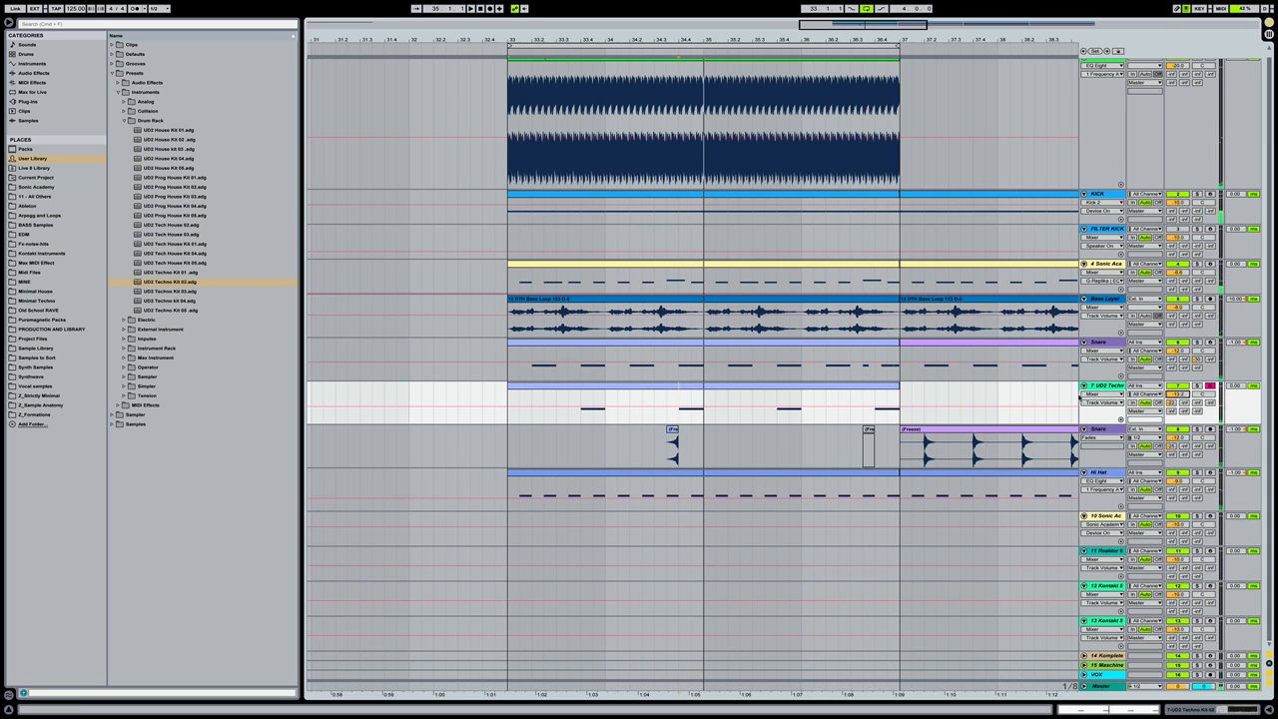
Add an EQ Eight to the UD2 Techno track and play it soloed together with the original Snare
{"action": "double_click", "coordinate": [1109, 385]}
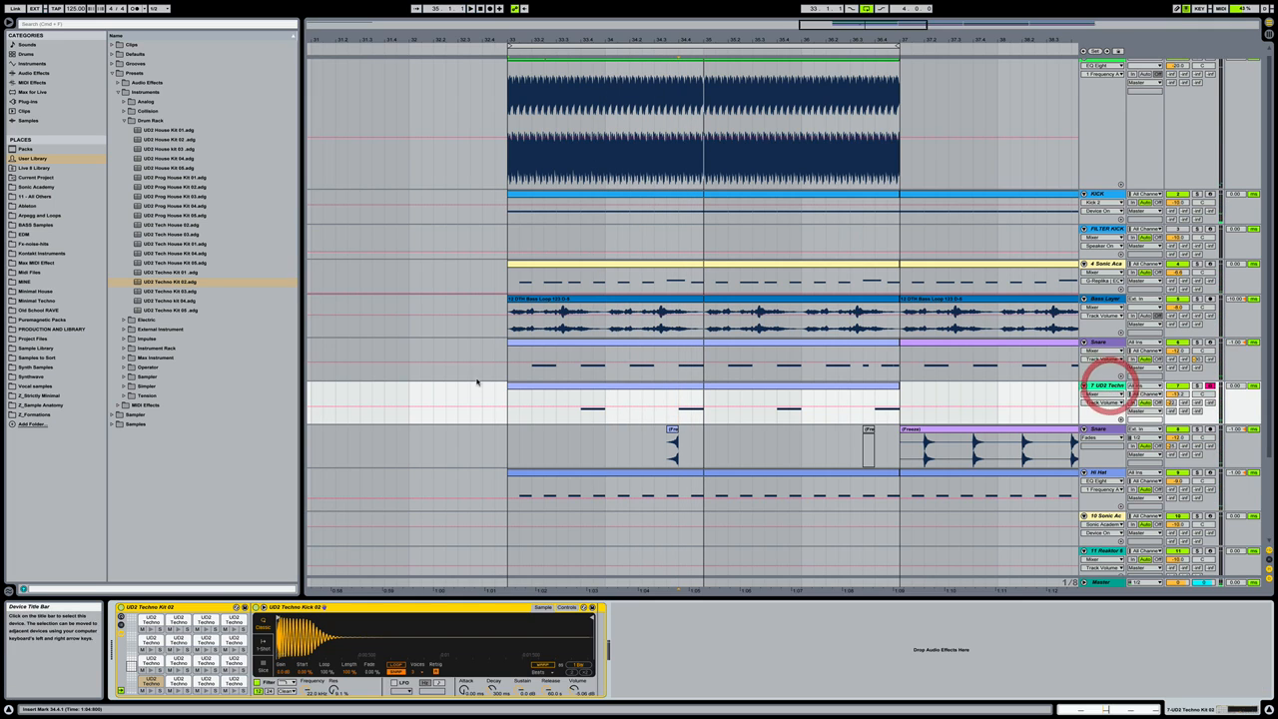
{"action": "left_click", "coordinate": [50, 74]}
{"action": "left_click_drag", "start_coordinate": [129, 141], "coordinate": [711, 637]}
{"action": "left_click", "coordinate": [1197, 343]}
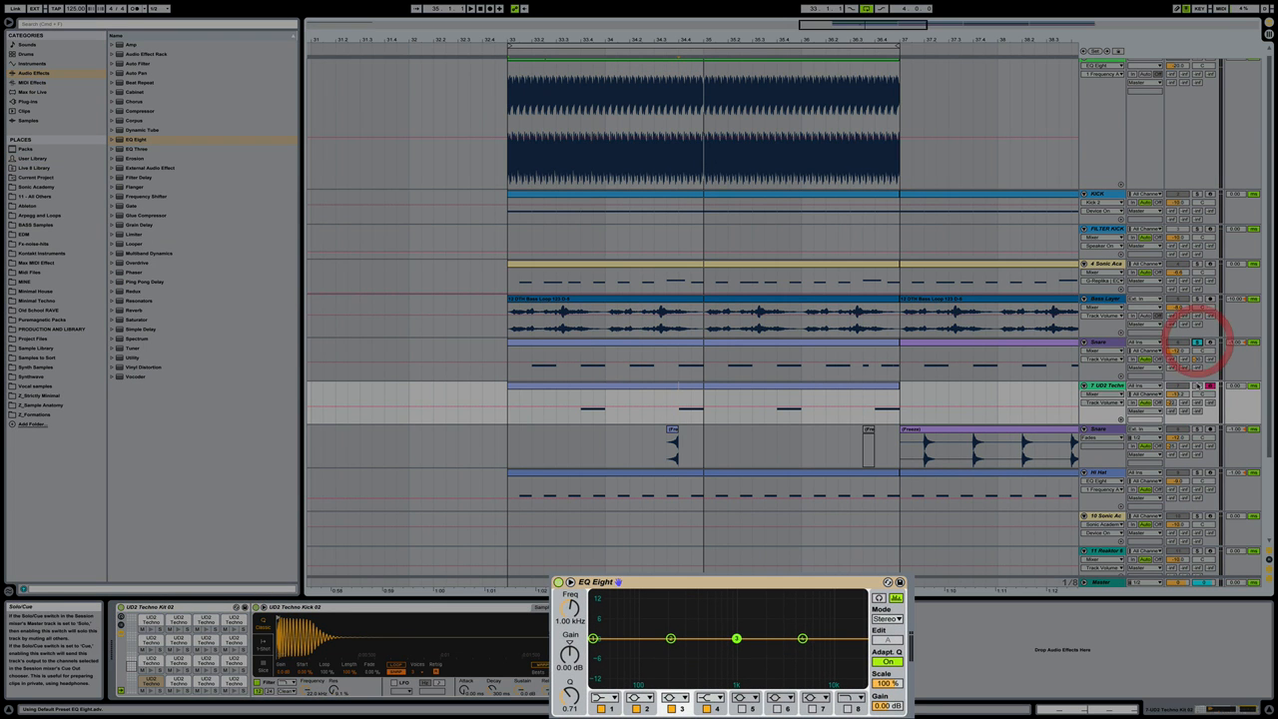
{"action": "left_click", "coordinate": [1197, 386], "text": "super"}
{"action": "key", "text": "space"}
Make EQ Eight band 1 a low cut at about 835 Hz with a Q of 0.58
{"action": "left_click", "coordinate": [605, 699]}
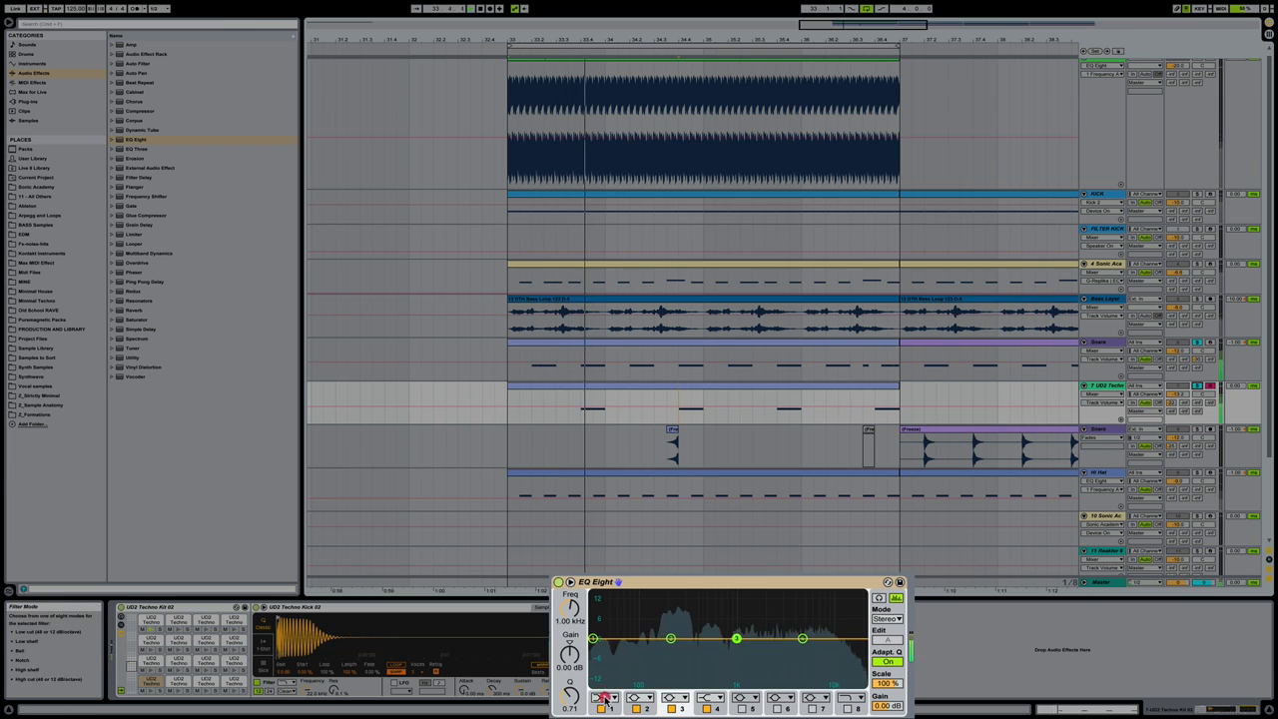
{"action": "left_click", "coordinate": [602, 614]}
{"action": "left_click_drag", "start_coordinate": [565, 621], "coordinate": [564, 579]}
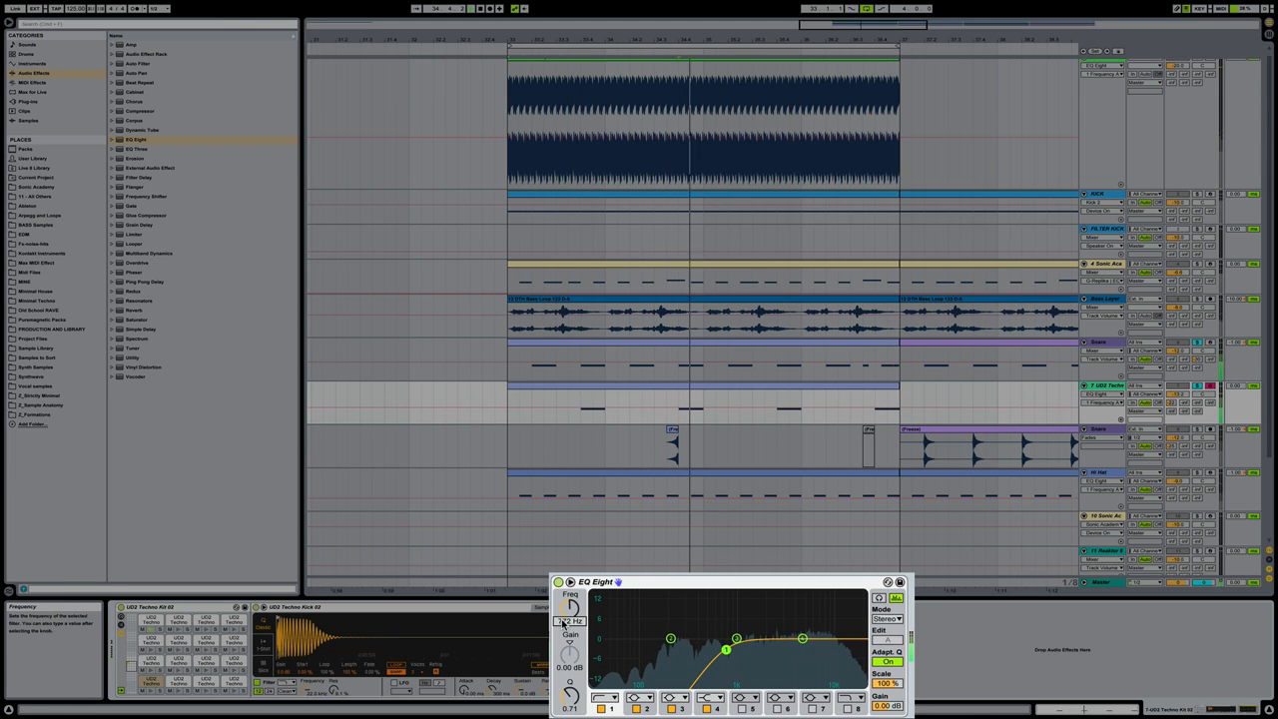
{"action": "left_click_drag", "start_coordinate": [726, 650], "coordinate": [730, 655]}
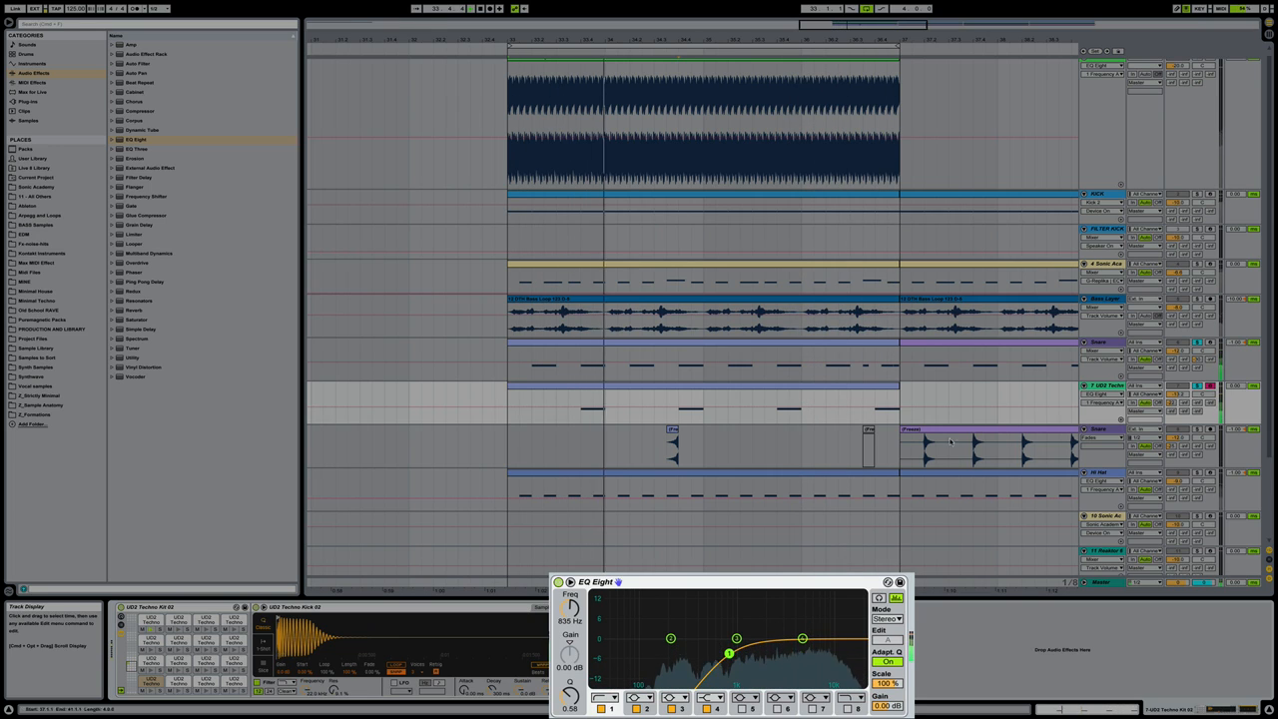
Shorten the UD2 Techno clip so that it ends at bar 36
{"action": "left_click_drag", "start_coordinate": [897, 389], "coordinate": [801, 392]}
{"action": "left_click", "coordinate": [839, 399]}
{"action": "left_click", "coordinate": [769, 388]}
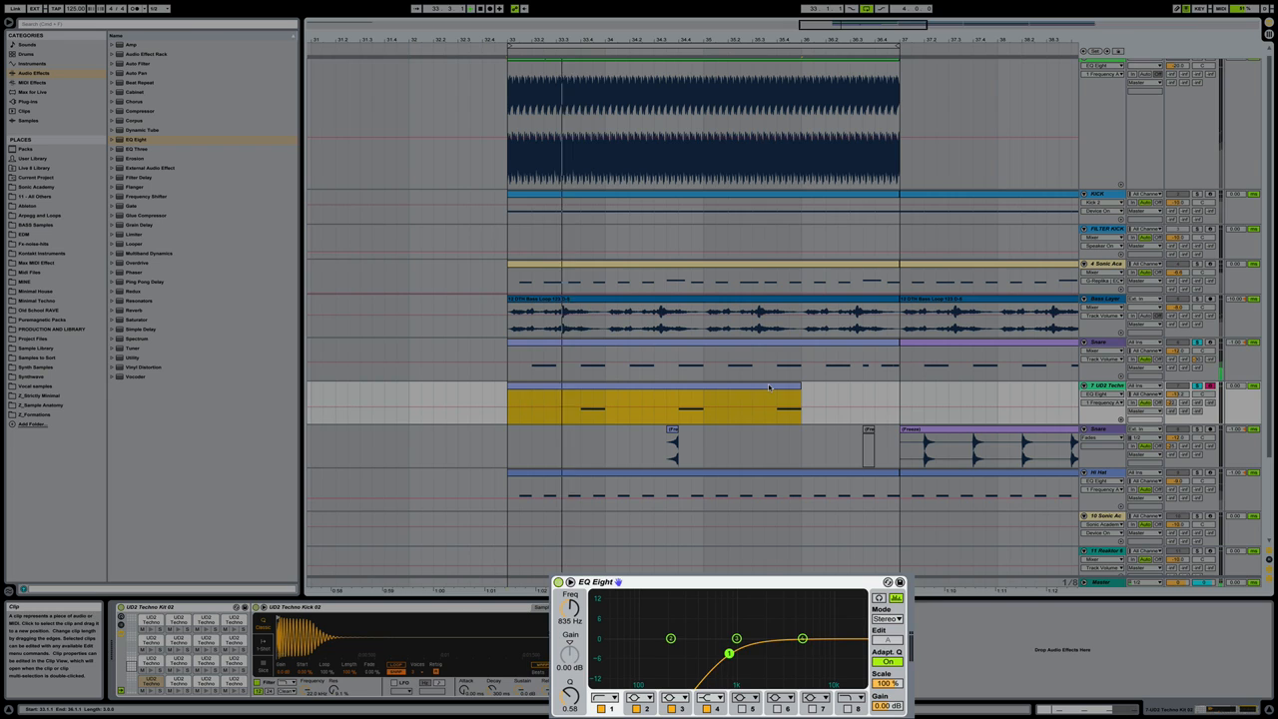
Lower the EQ Eight low cut to about 474 Hz and dip band 3 slightly just above 1 kHz
{"action": "double_click", "coordinate": [1101, 386]}
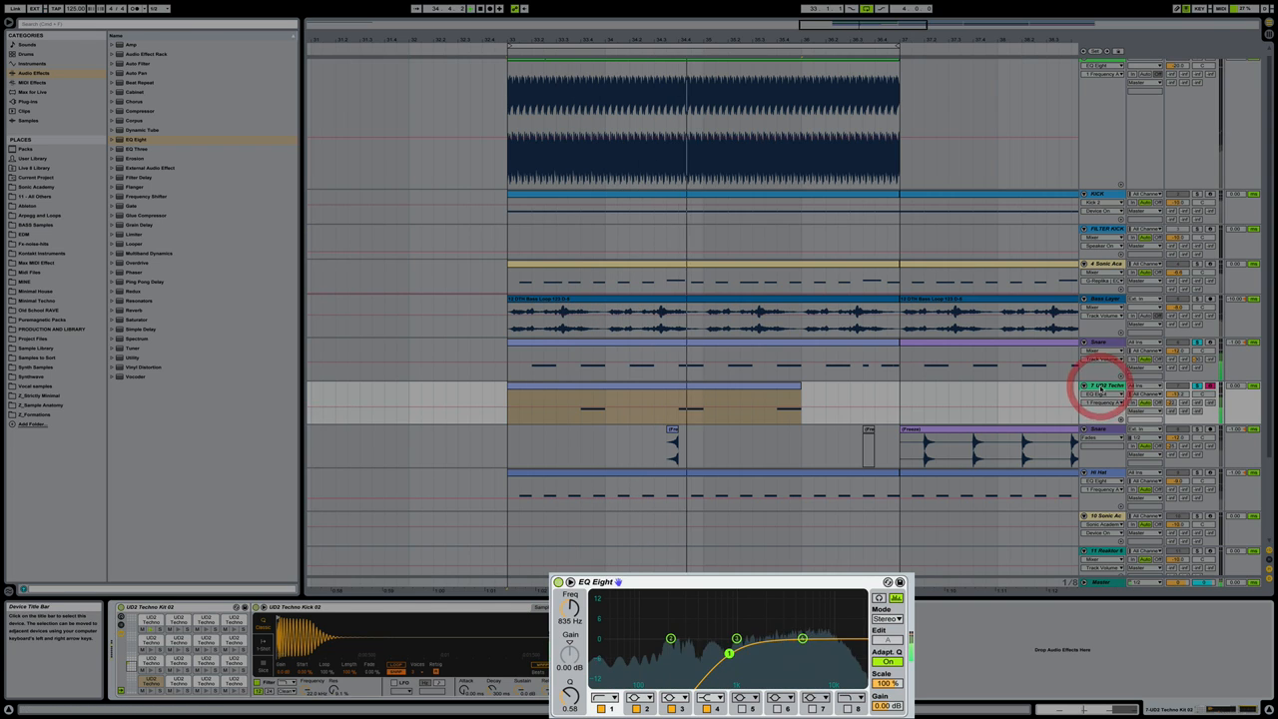
{"action": "mouse_move", "coordinate": [730, 654]}
{"action": "left_mouse_down"}
{"action": "mouse_move", "coordinate": [707, 656]}
{"action": "mouse_move", "coordinate": [743, 647]}
{"action": "mouse_move", "coordinate": [706, 653]}
{"action": "left_mouse_up"}
{"action": "left_click", "coordinate": [737, 640]}
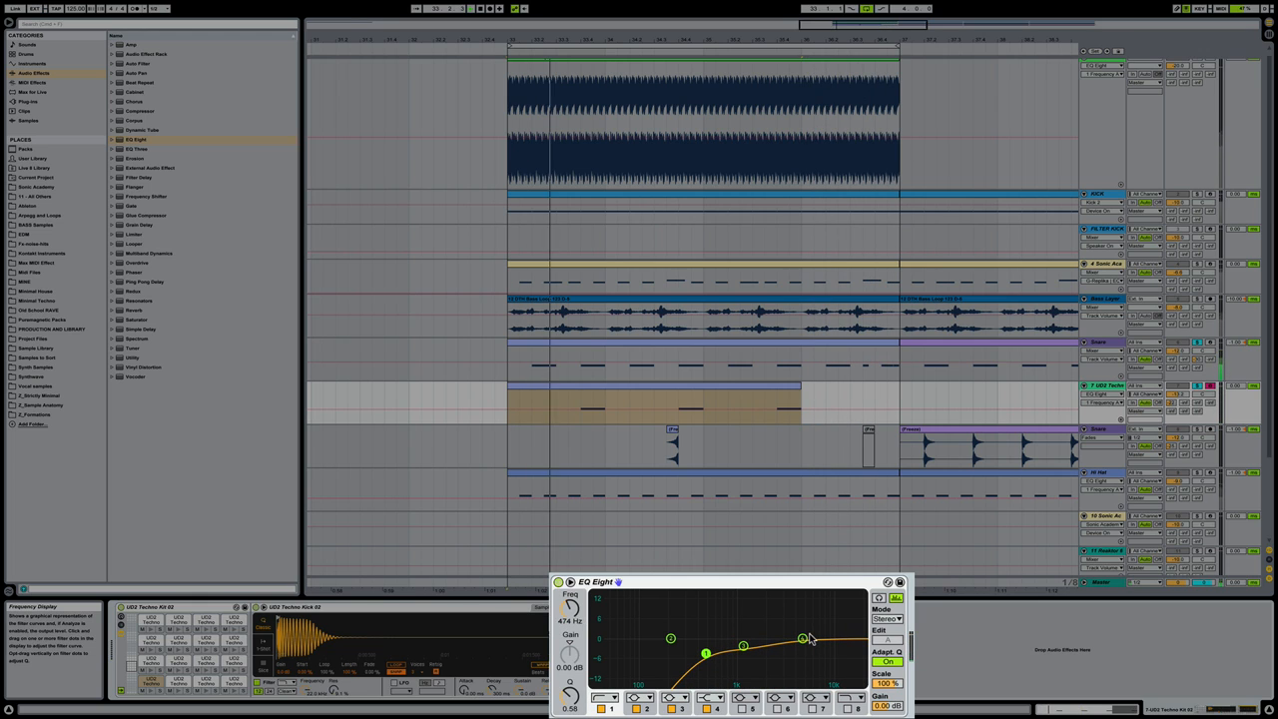
Enable EQ Eight band 8 as a high cut and bring its frequency down to about 3.17 kHz
{"action": "left_click", "coordinate": [848, 708]}
{"action": "left_click_drag", "start_coordinate": [855, 649], "coordinate": [803, 644]}
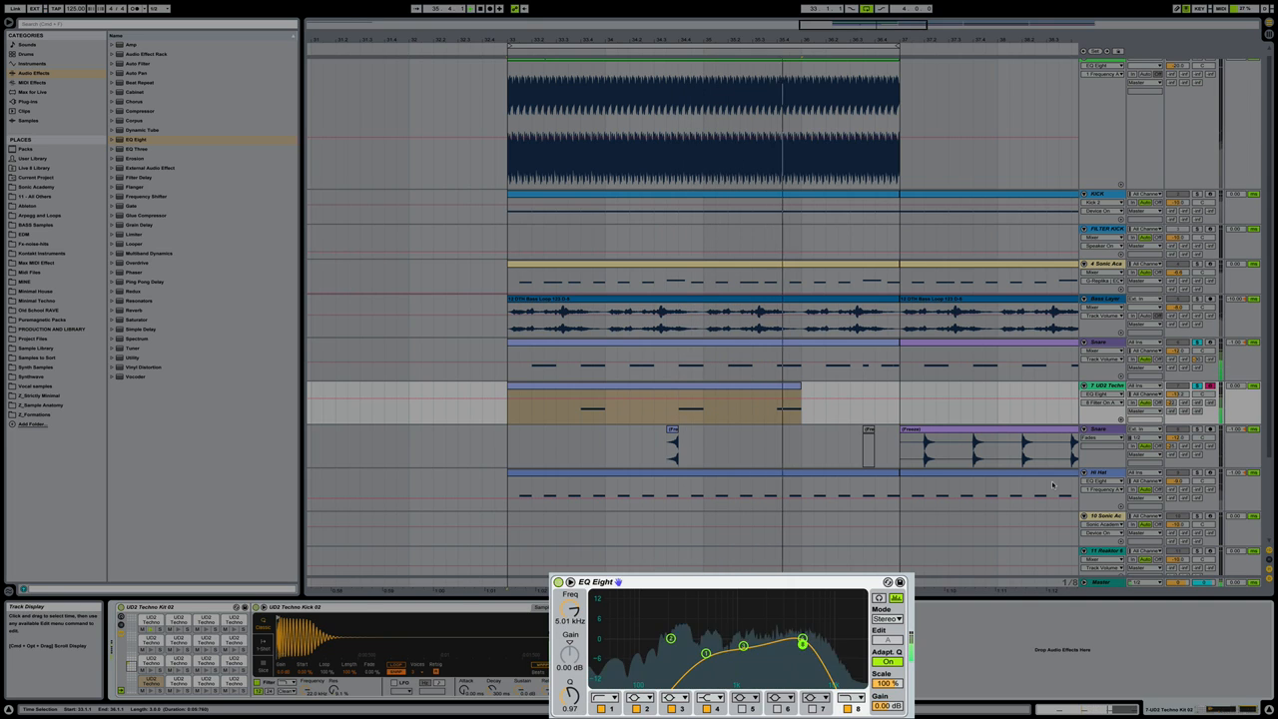
{"action": "left_click_drag", "start_coordinate": [804, 645], "coordinate": [790, 642]}
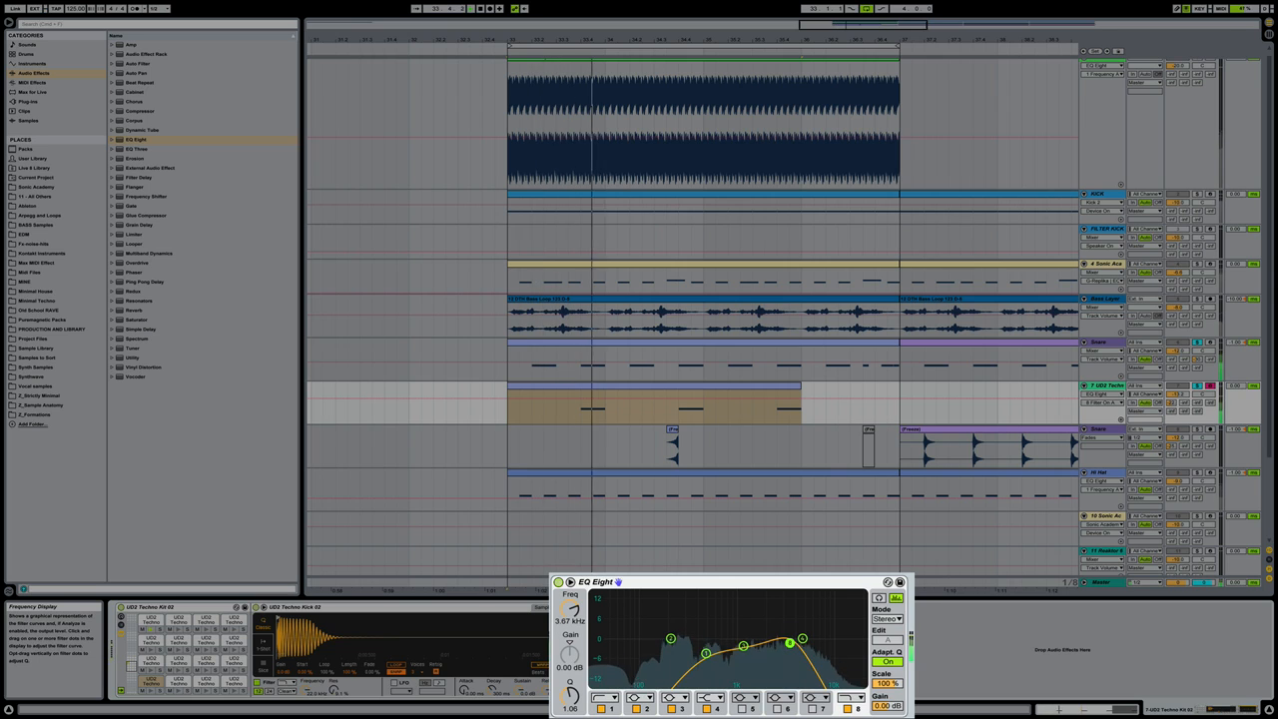
{"action": "left_click_drag", "start_coordinate": [790, 642], "coordinate": [783, 640]}
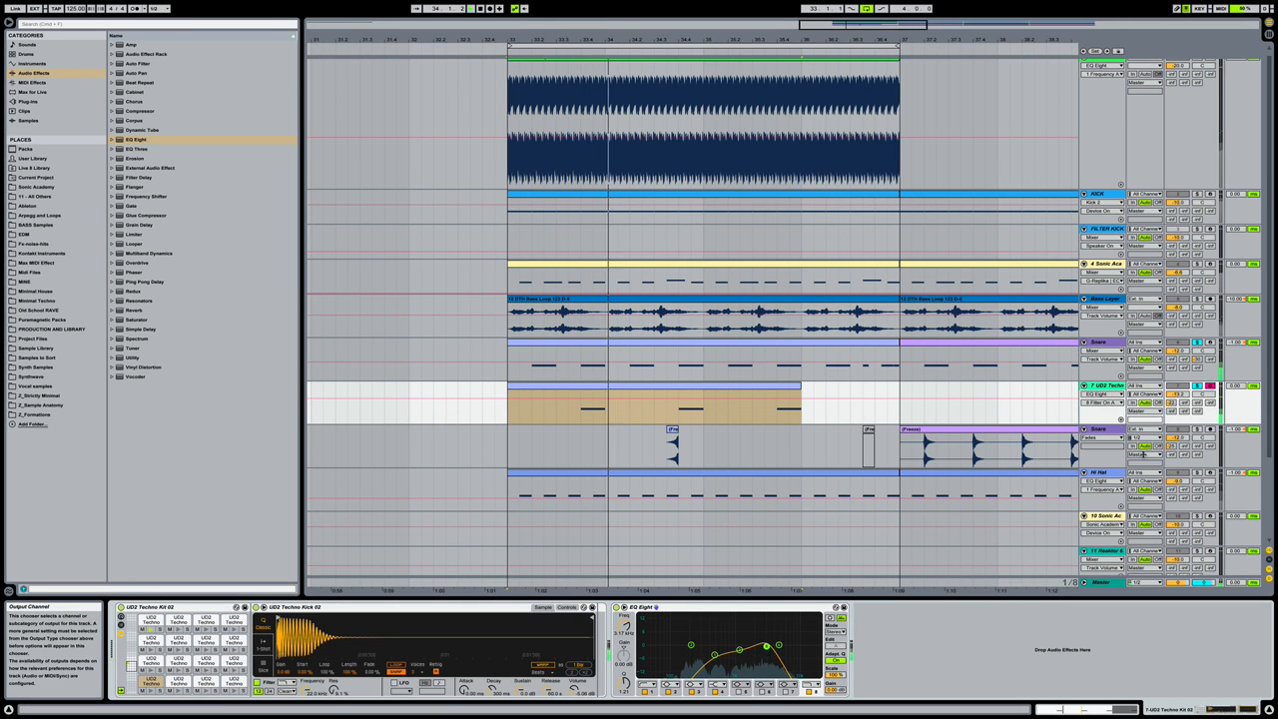
Unsolo the tracks, fine-tune the UD2 Techno reverb send, and raise the track's volume to about -11 dB
{"action": "left_click", "coordinate": [1197, 386]}
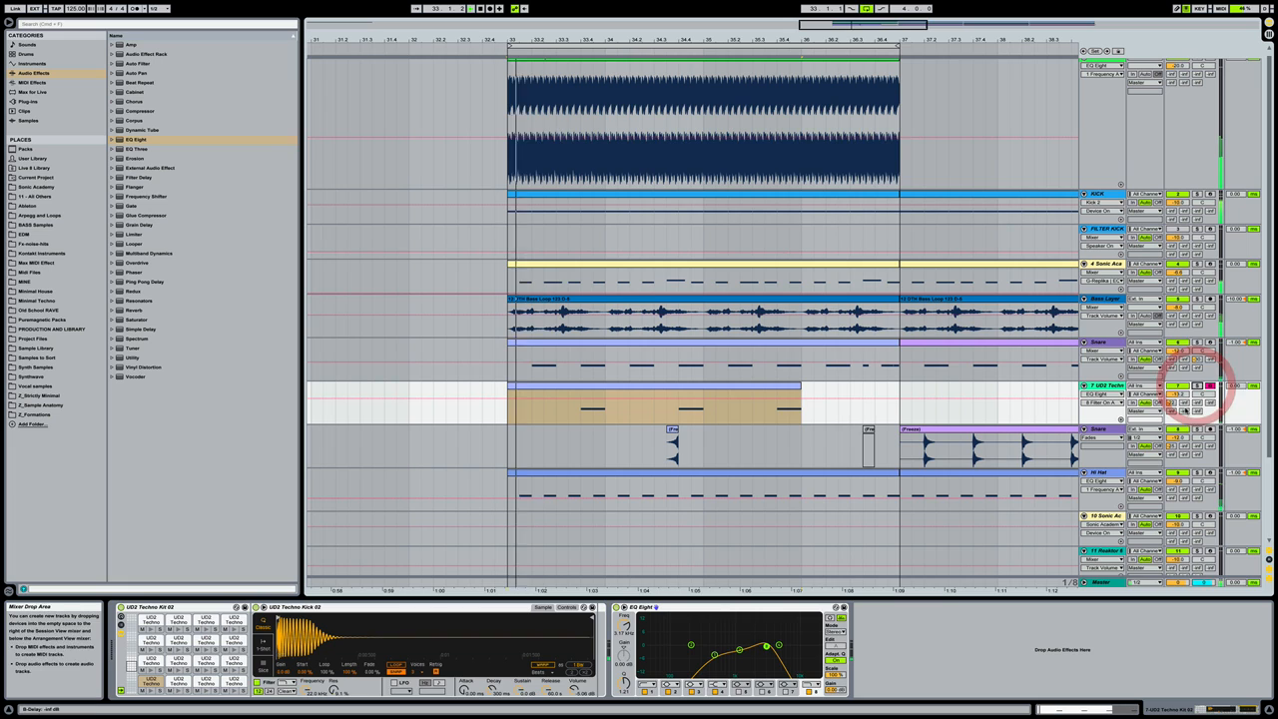
{"action": "left_click_drag", "start_coordinate": [1172, 403], "coordinate": [1171, 406]}
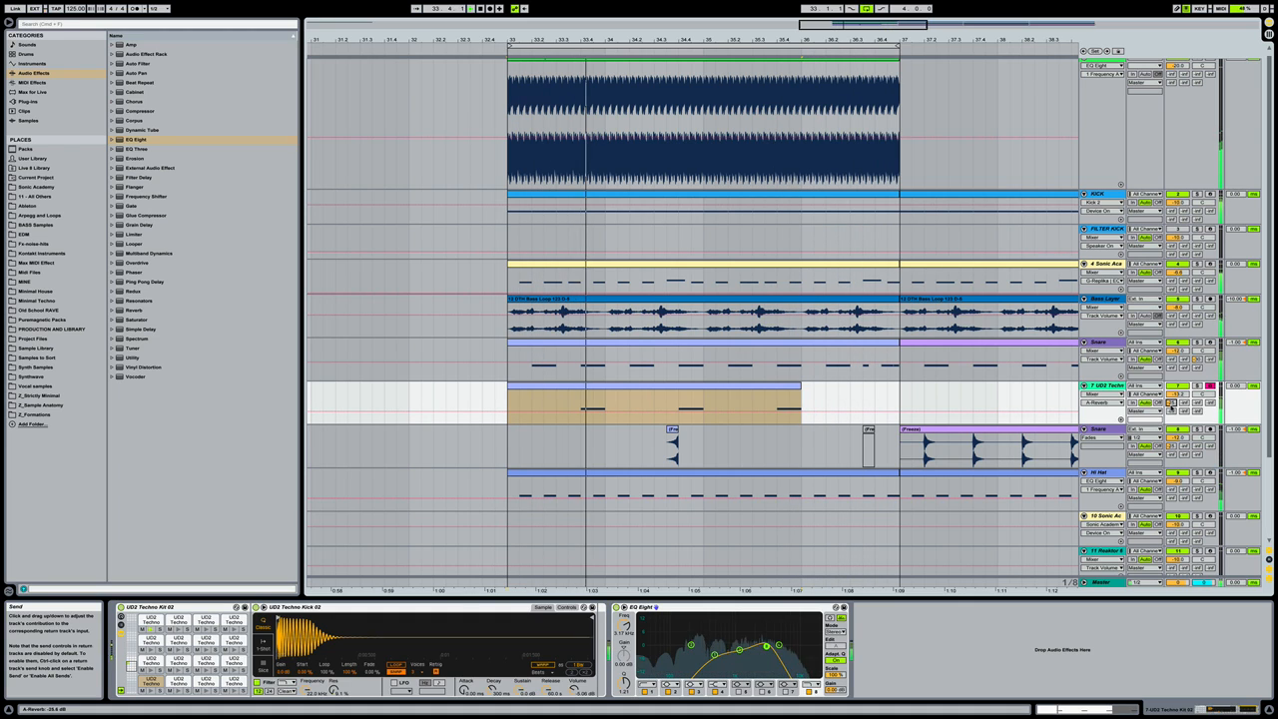
{"action": "left_click_drag", "start_coordinate": [1176, 395], "coordinate": [1176, 387]}
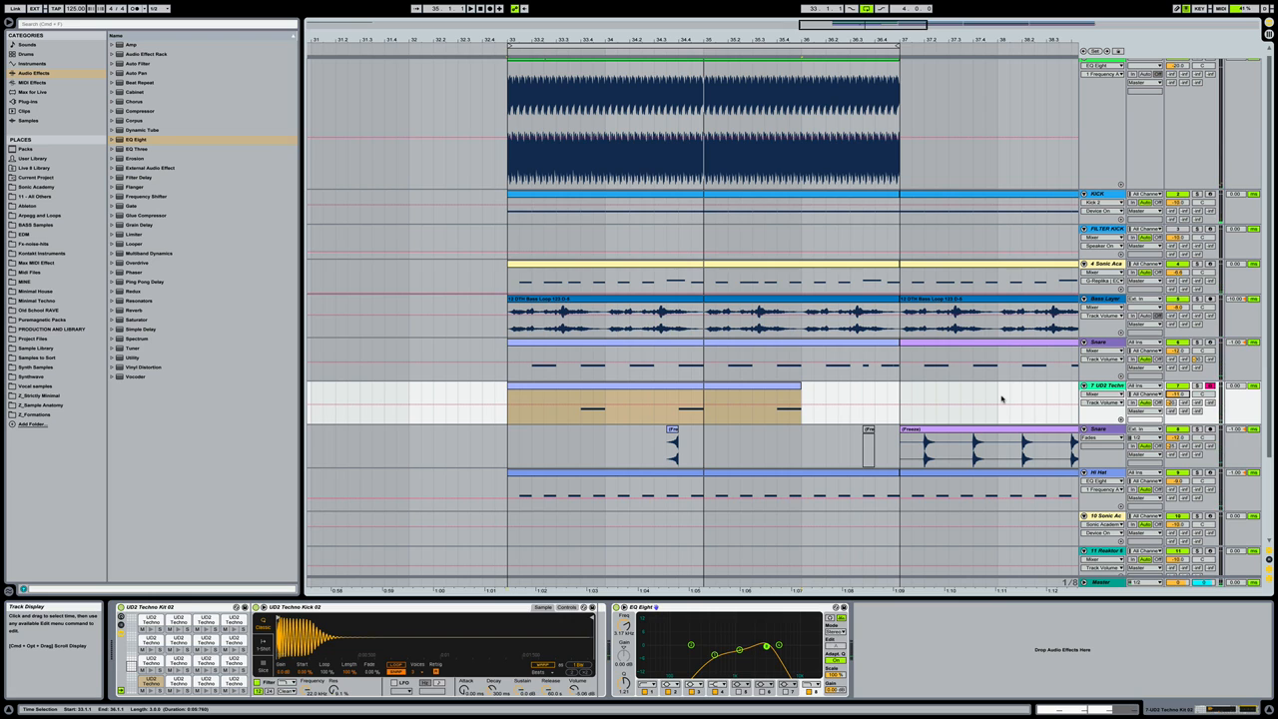
Browse the Sonic Academy library to UD2 Complete Loops within Ultimate Drums 2 Complete and show its subfolders
{"action": "left_click", "coordinate": [825, 387]}
{"action": "left_click_drag", "start_coordinate": [799, 43], "coordinate": [798, 39]}
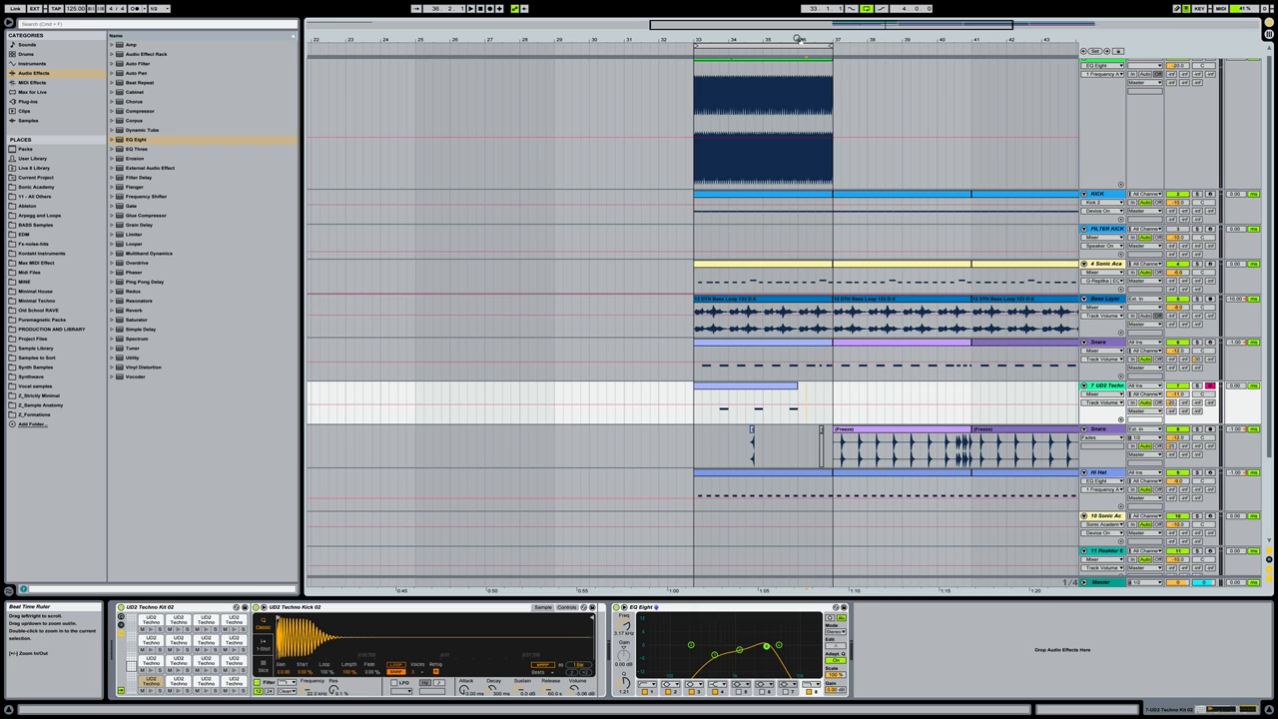
{"action": "scroll", "coordinate": [711, 301], "scroll_direction": "right", "scroll_amount": 3}
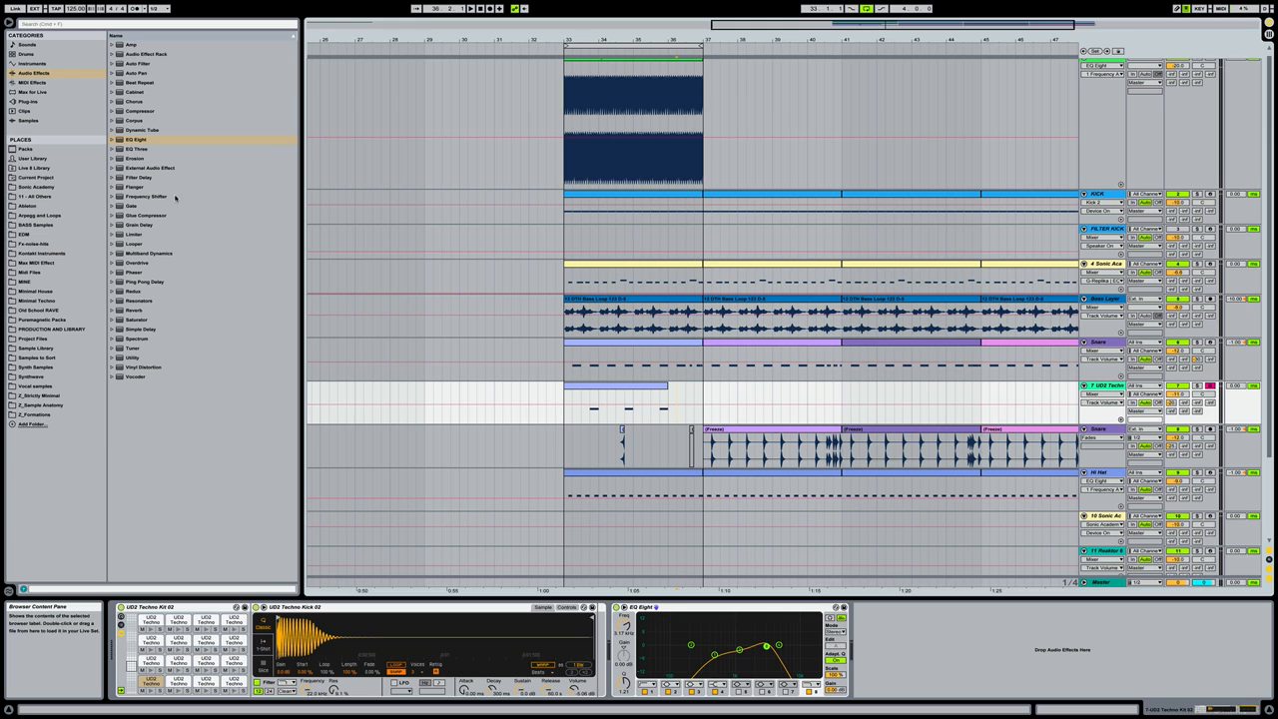
{"action": "left_click", "coordinate": [54, 187]}
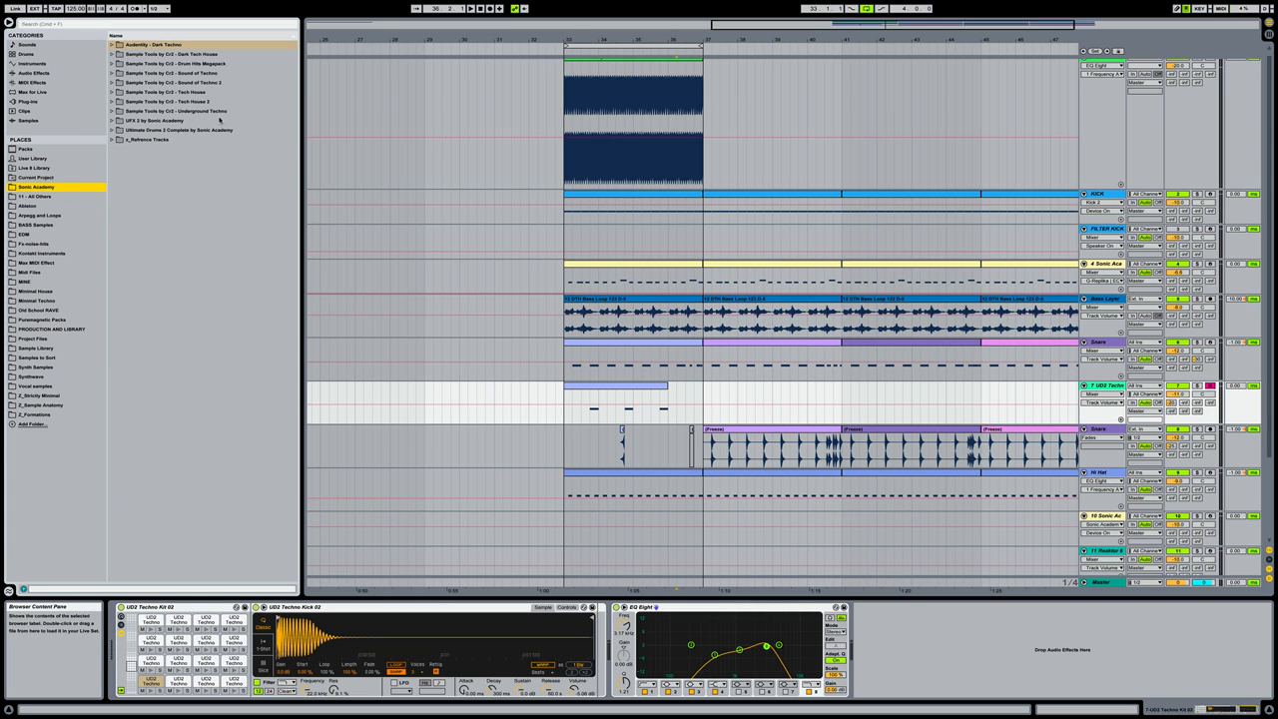
{"action": "left_click", "coordinate": [204, 131]}
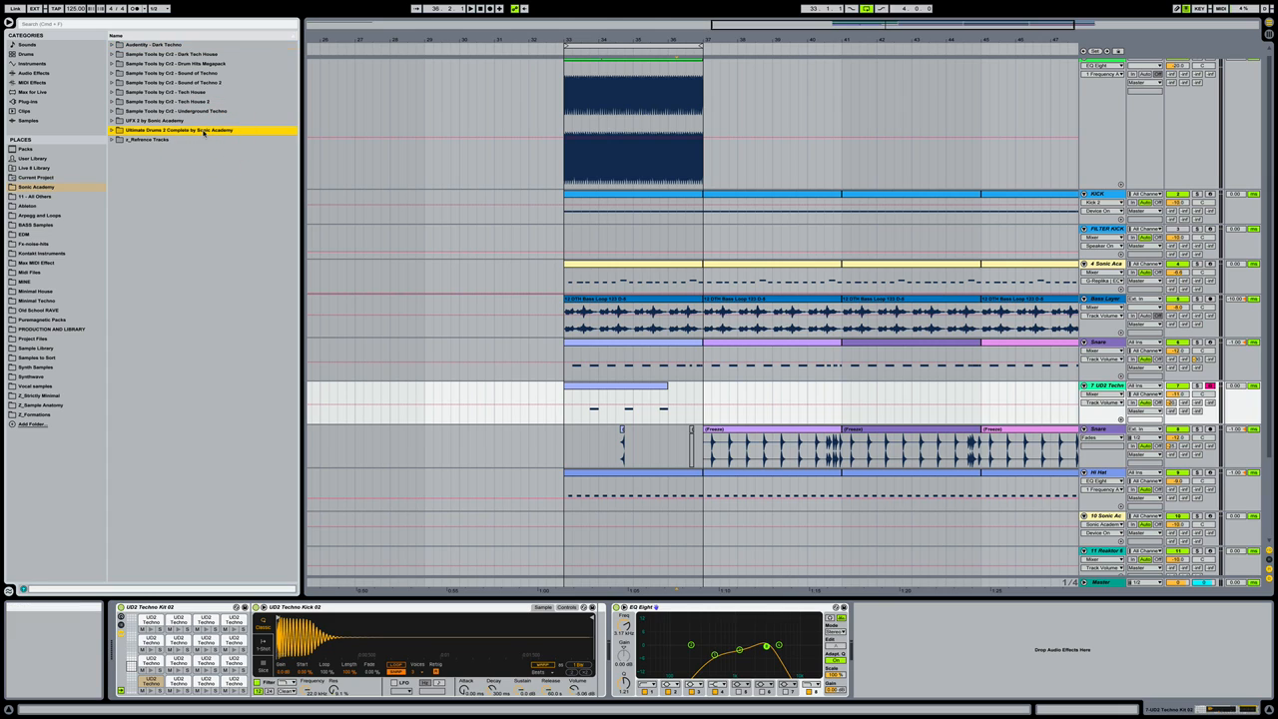
{"action": "key", "text": "Down"}
{"action": "key", "text": "Down"}
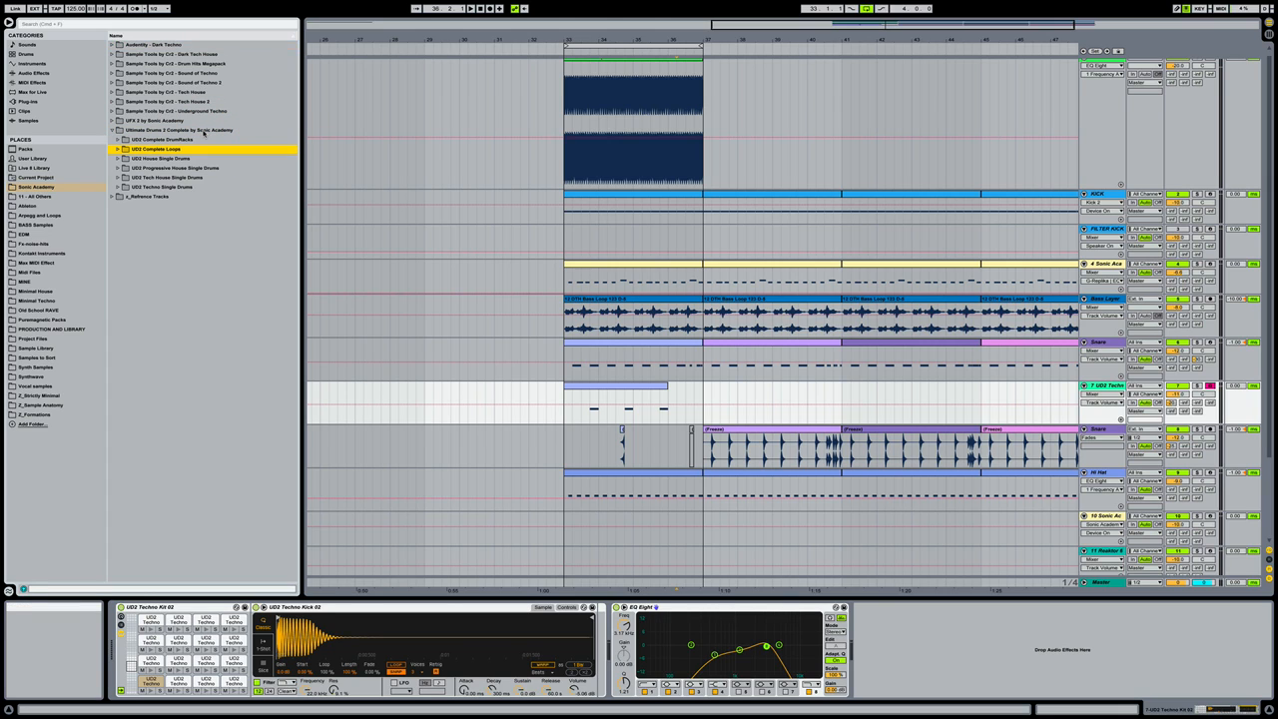
{"action": "key", "text": "Right"}
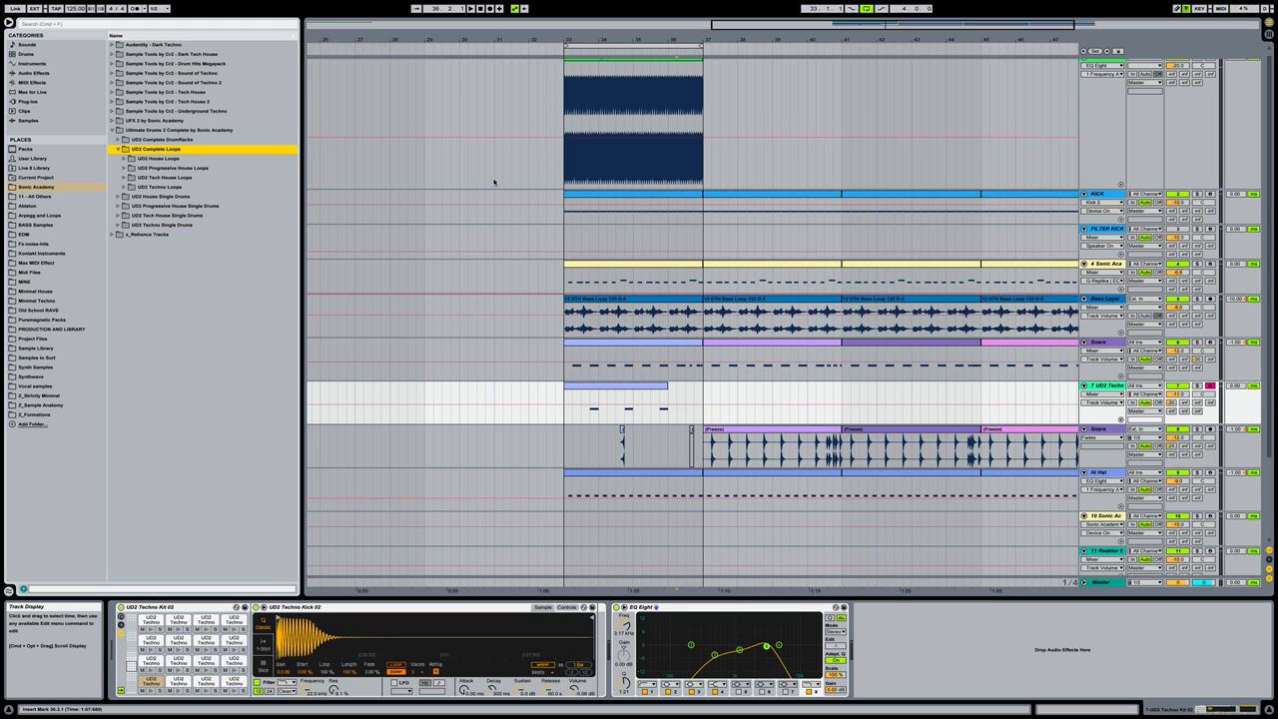
Open UD2 Techno Loops within UD2 Complete Loops and expand its UD2 Techno Loops subfolder to list the loop files
{"action": "left_click_drag", "start_coordinate": [606, 40], "coordinate": [648, 39]}
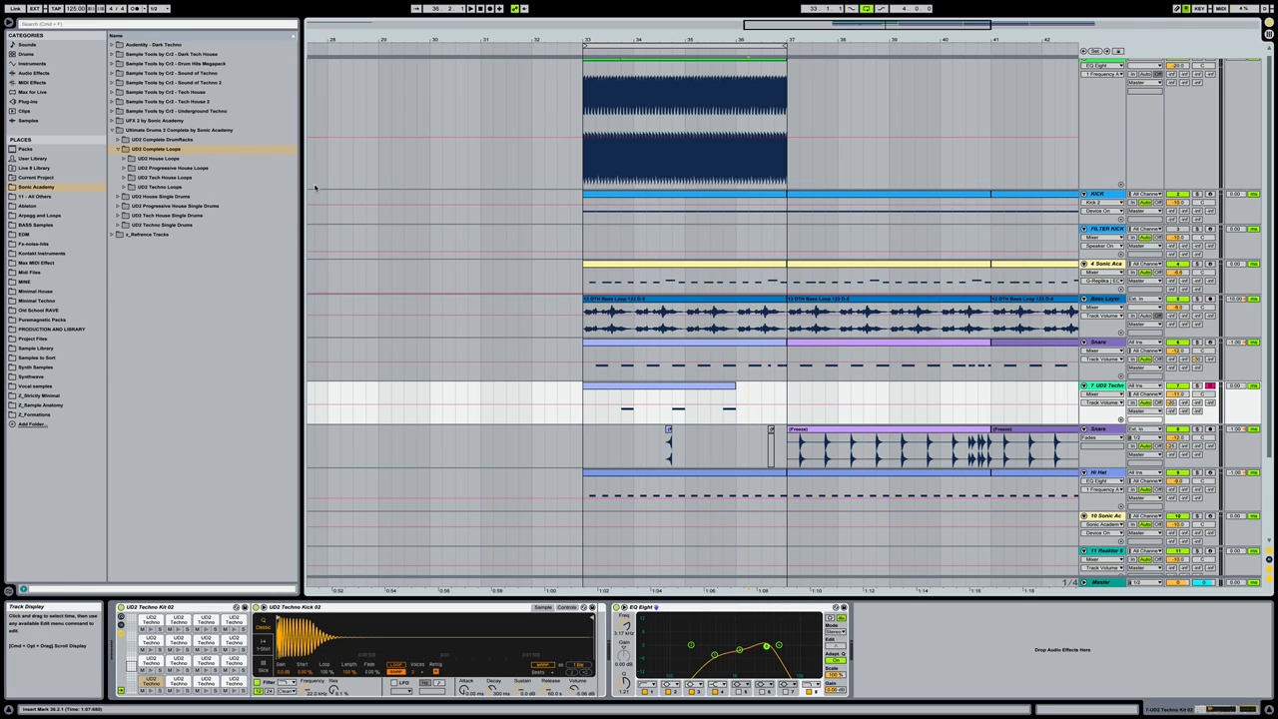
{"action": "left_click", "coordinate": [242, 186]}
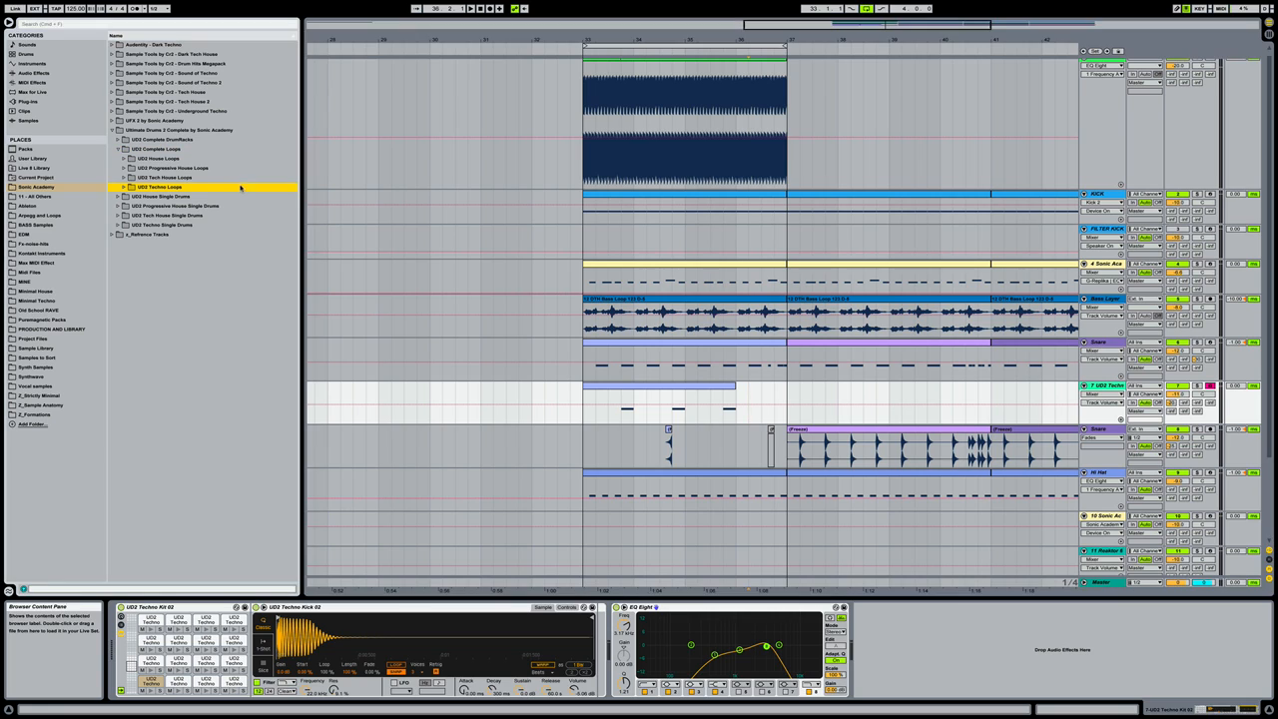
{"action": "left_click", "coordinate": [240, 187]}
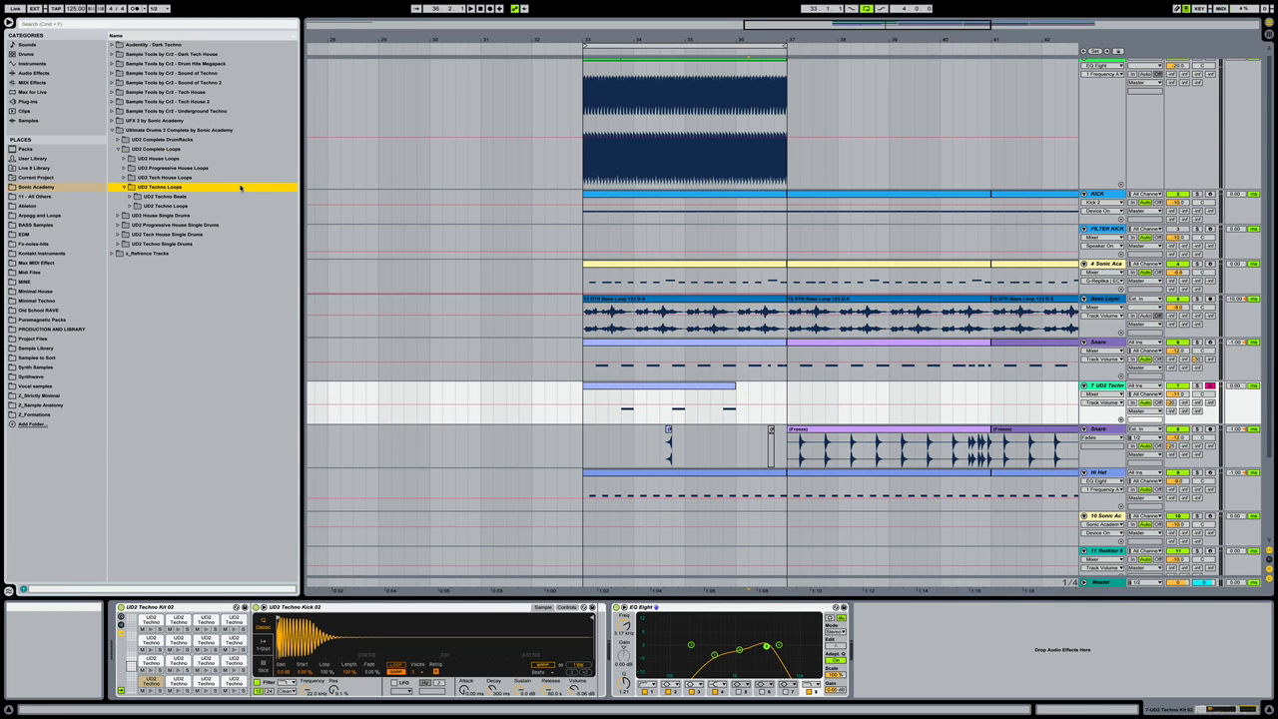
{"action": "key", "text": "Down"}
{"action": "key", "text": "Right"}
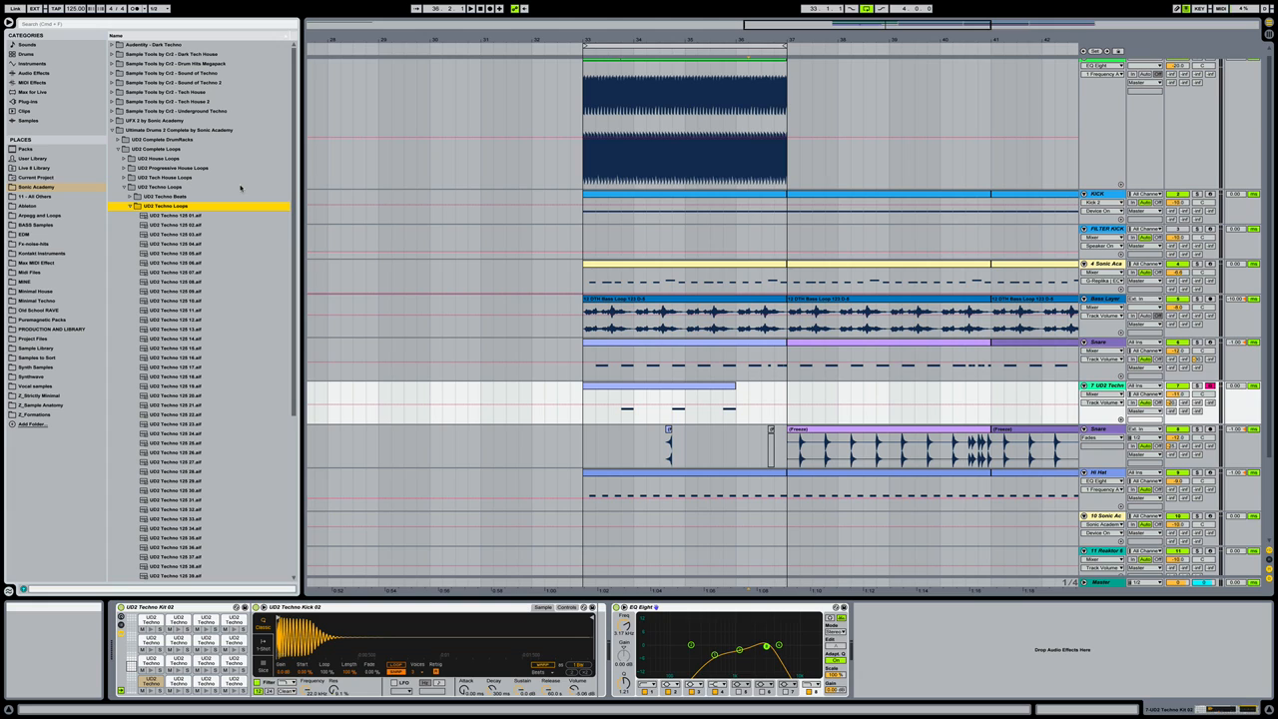
{"action": "scroll", "coordinate": [261, 257], "scroll_direction": "down", "scroll_amount": 1}
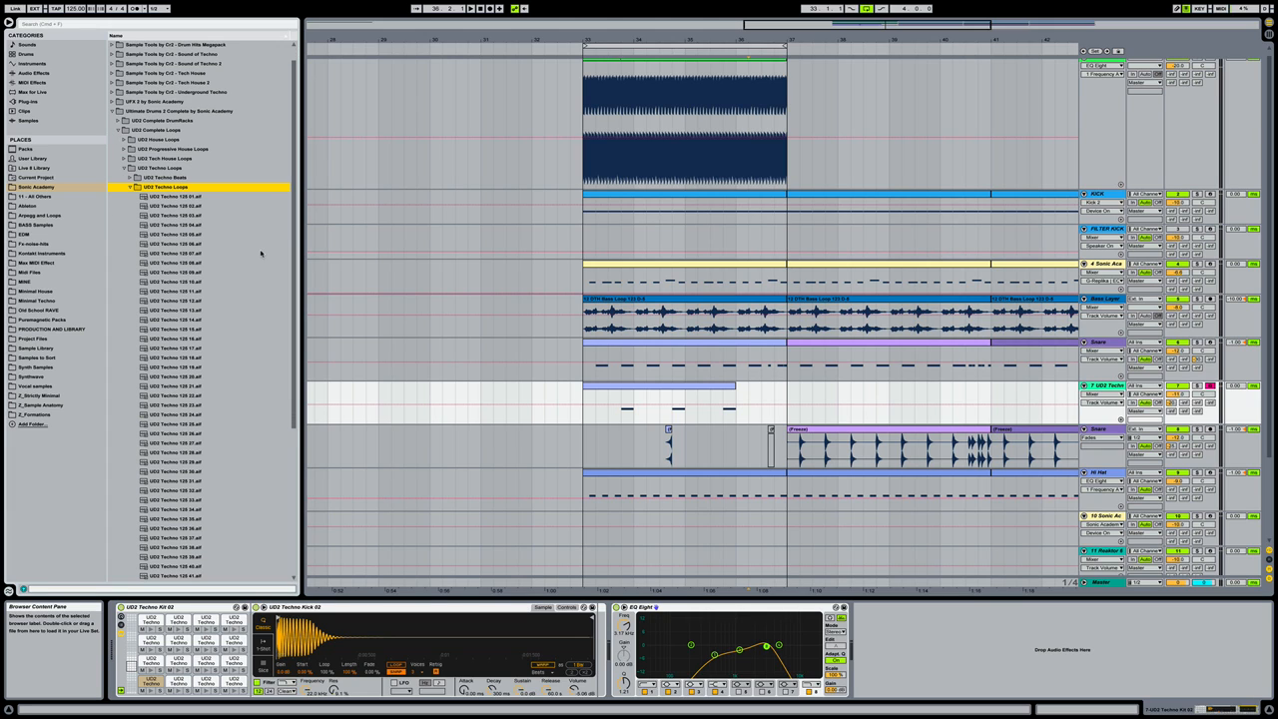
Play the arrangement from bar 33 and audition UD2 Techno loops 01 and 02 over it
{"action": "left_click", "coordinate": [590, 419]}
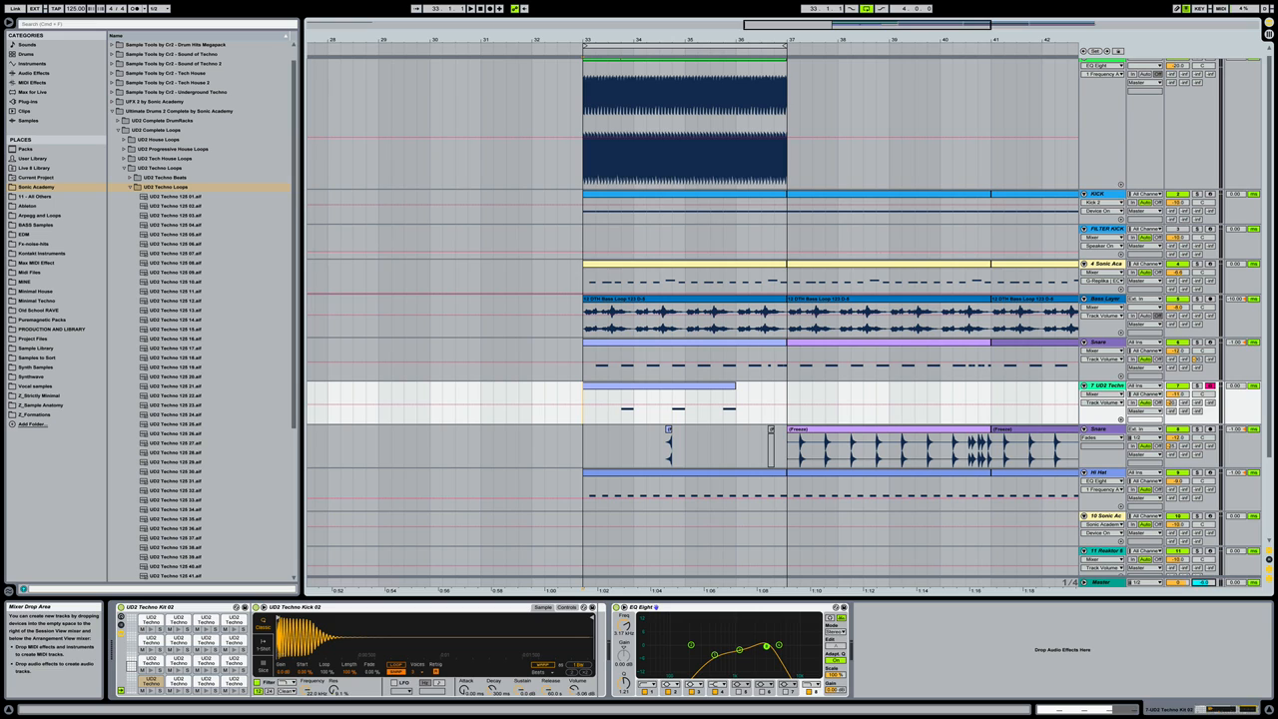
{"action": "key", "text": "space"}
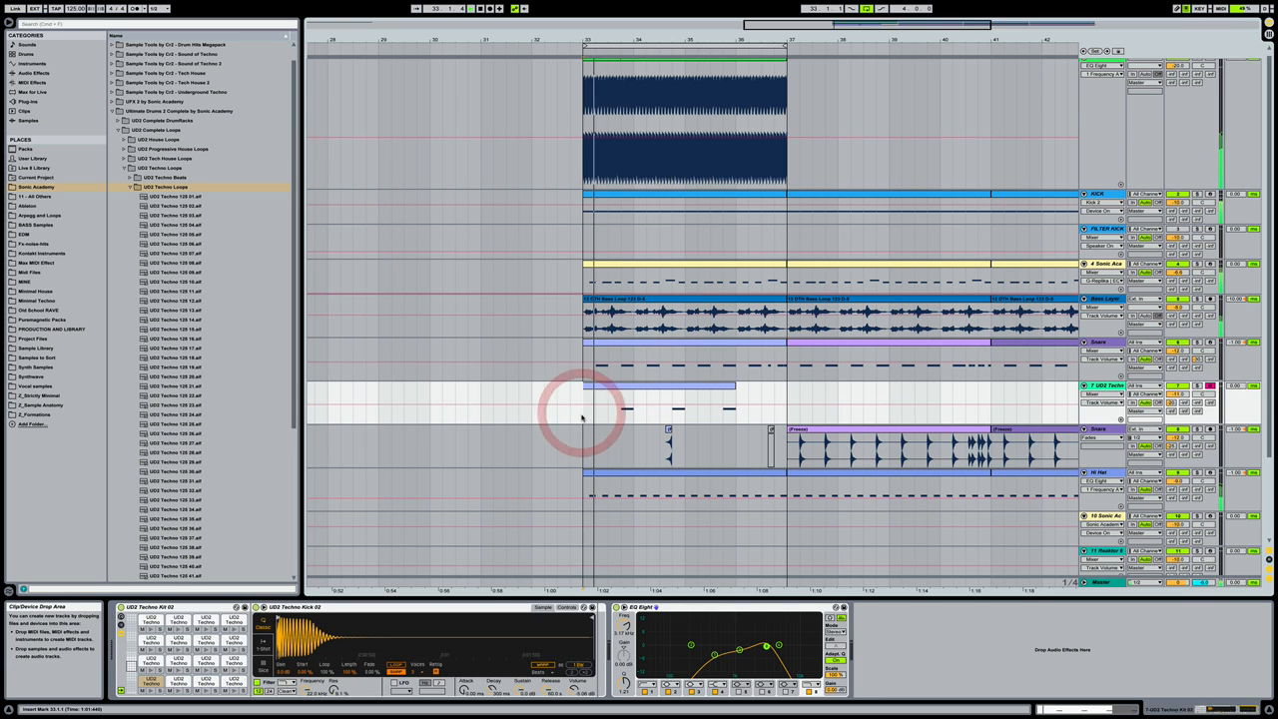
{"action": "left_click", "coordinate": [229, 197]}
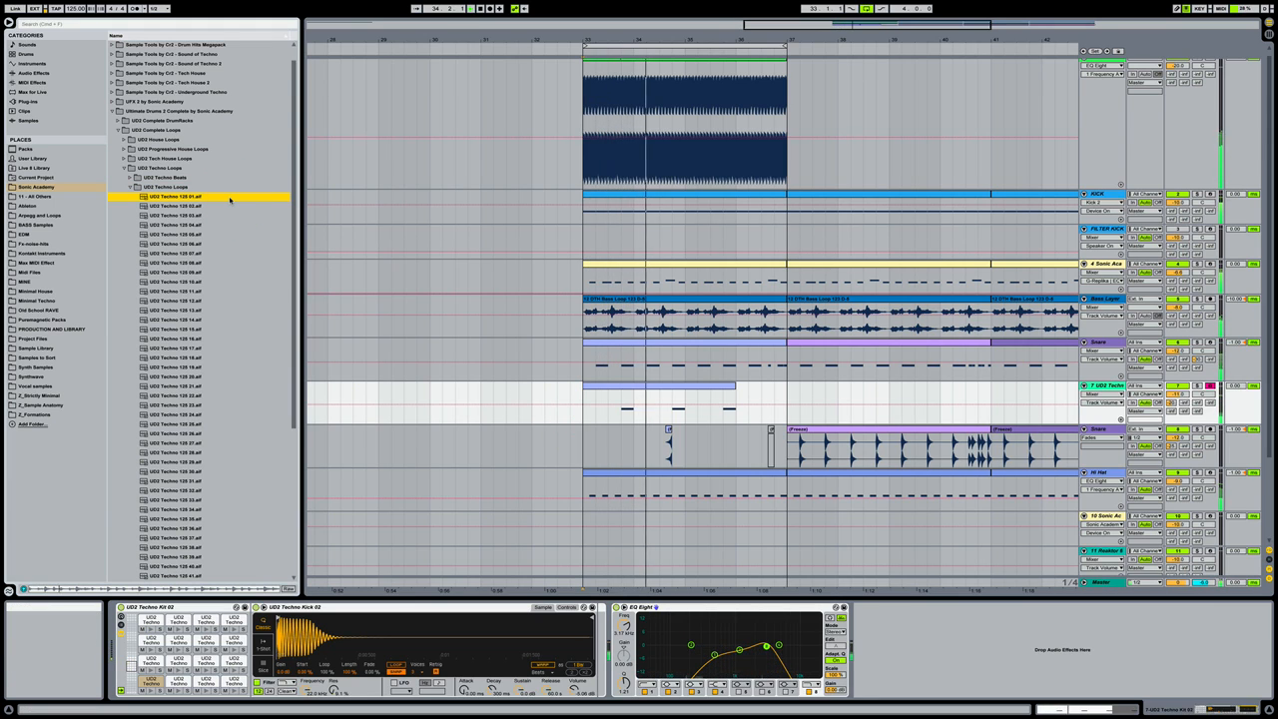
{"action": "key", "text": "Down"}
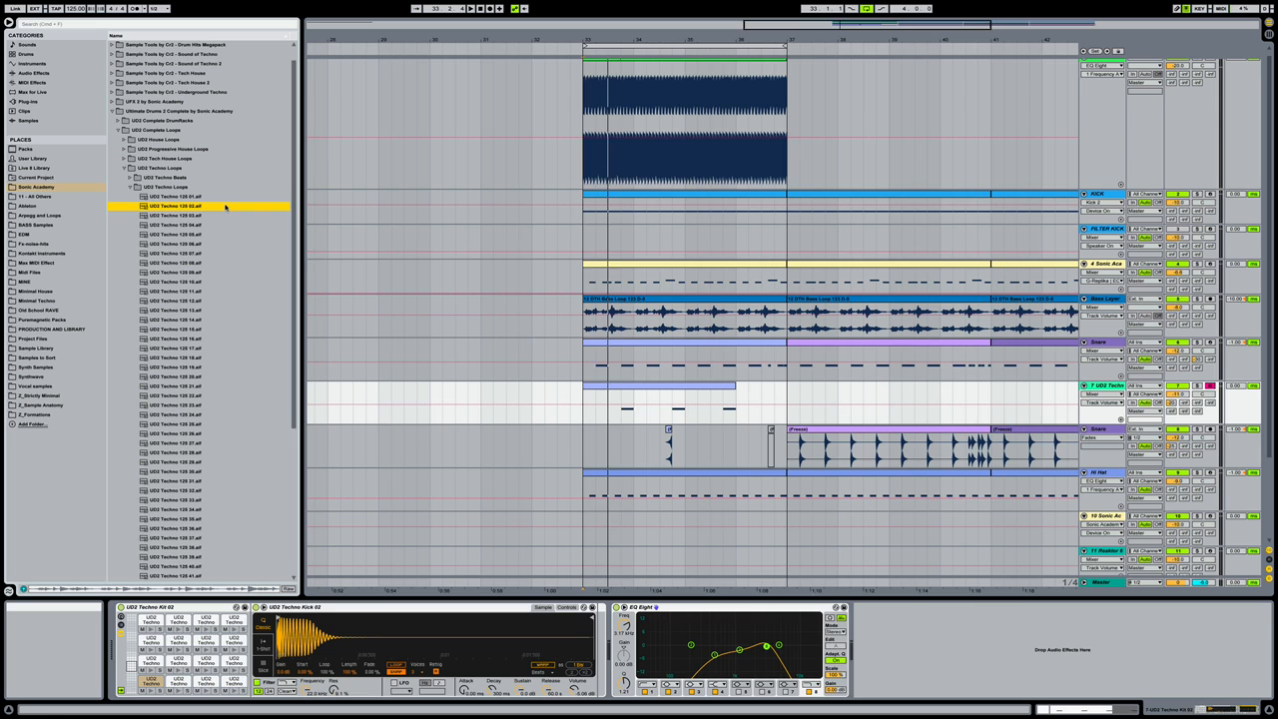
{"action": "left_click", "coordinate": [225, 207]}
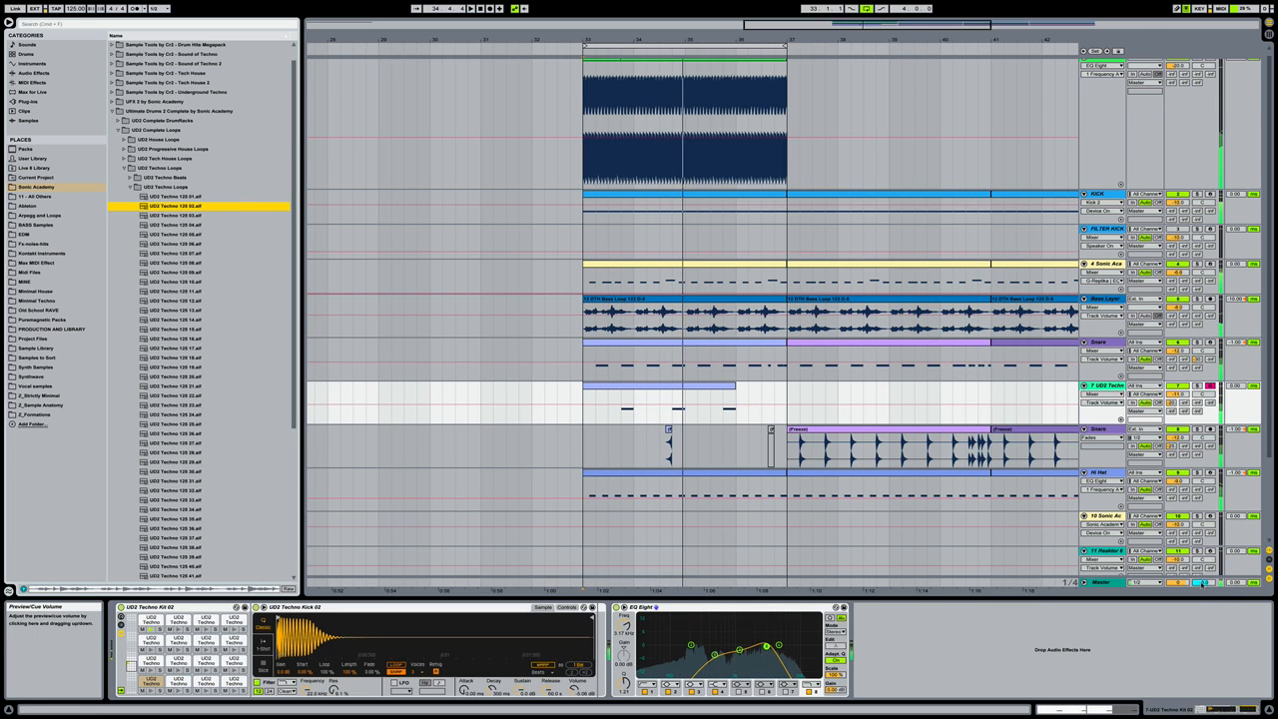
Lower the preview volume on the Master track and audition UD2 Techno loops 03, 04 and 05 against the groove
{"action": "left_click_drag", "start_coordinate": [1203, 584], "coordinate": [1203, 596]}
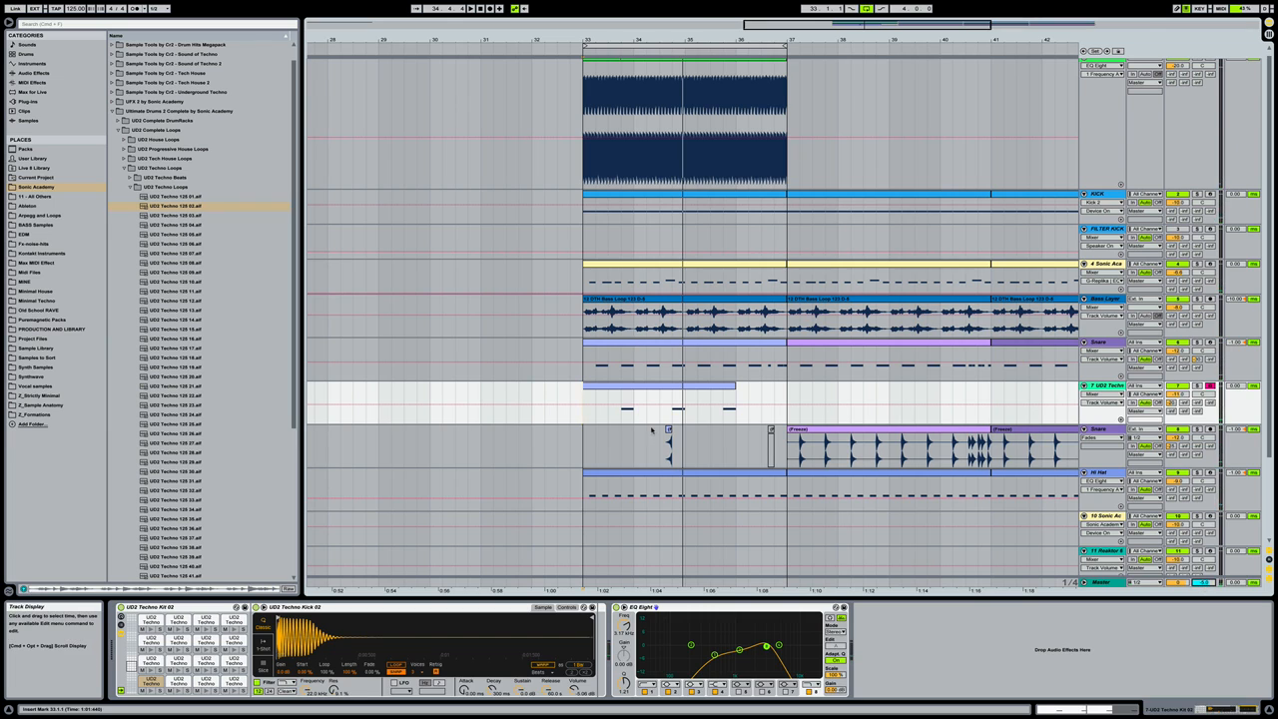
{"action": "left_click", "coordinate": [580, 409]}
{"action": "left_click", "coordinate": [221, 216]}
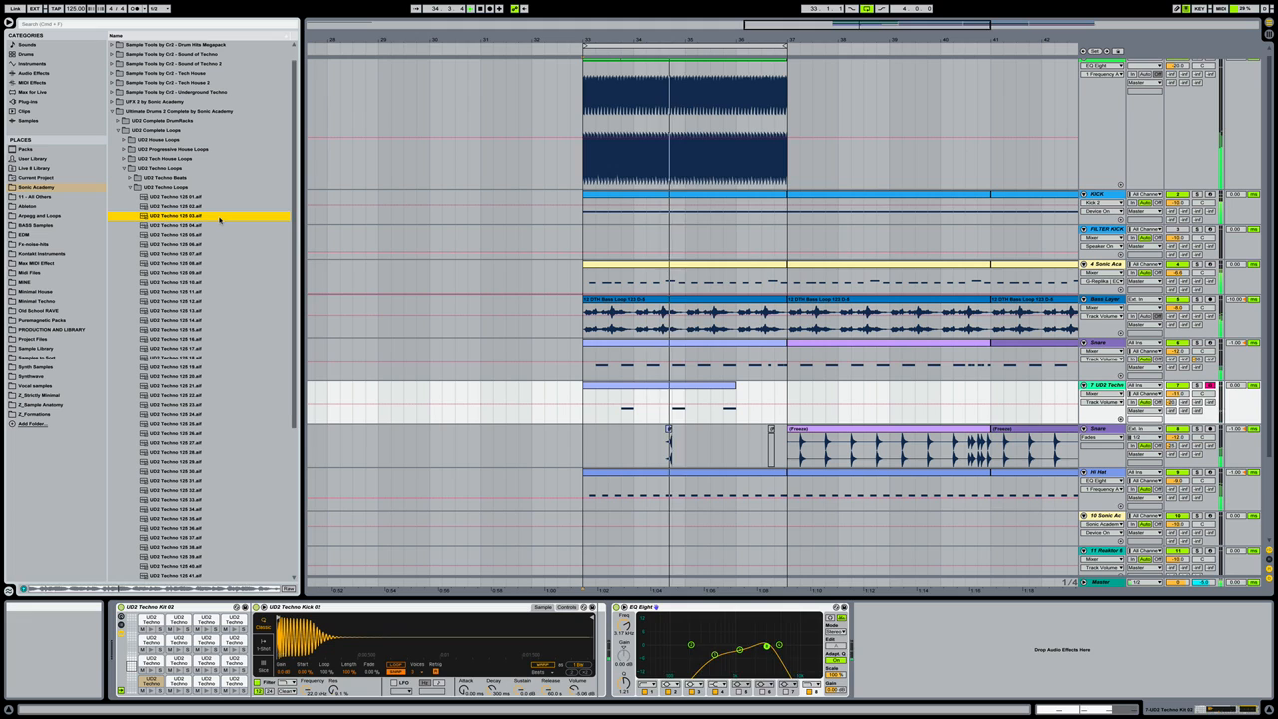
{"action": "key", "text": "Down"}
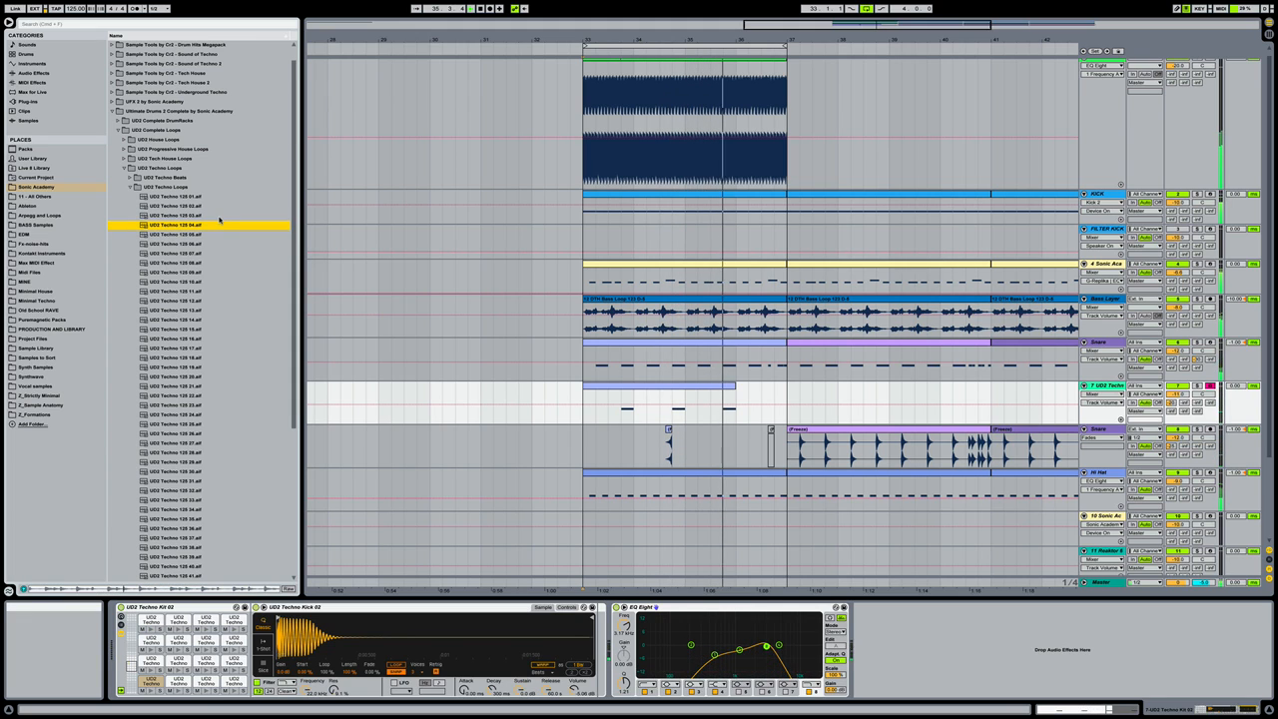
{"action": "key", "text": "Down"}
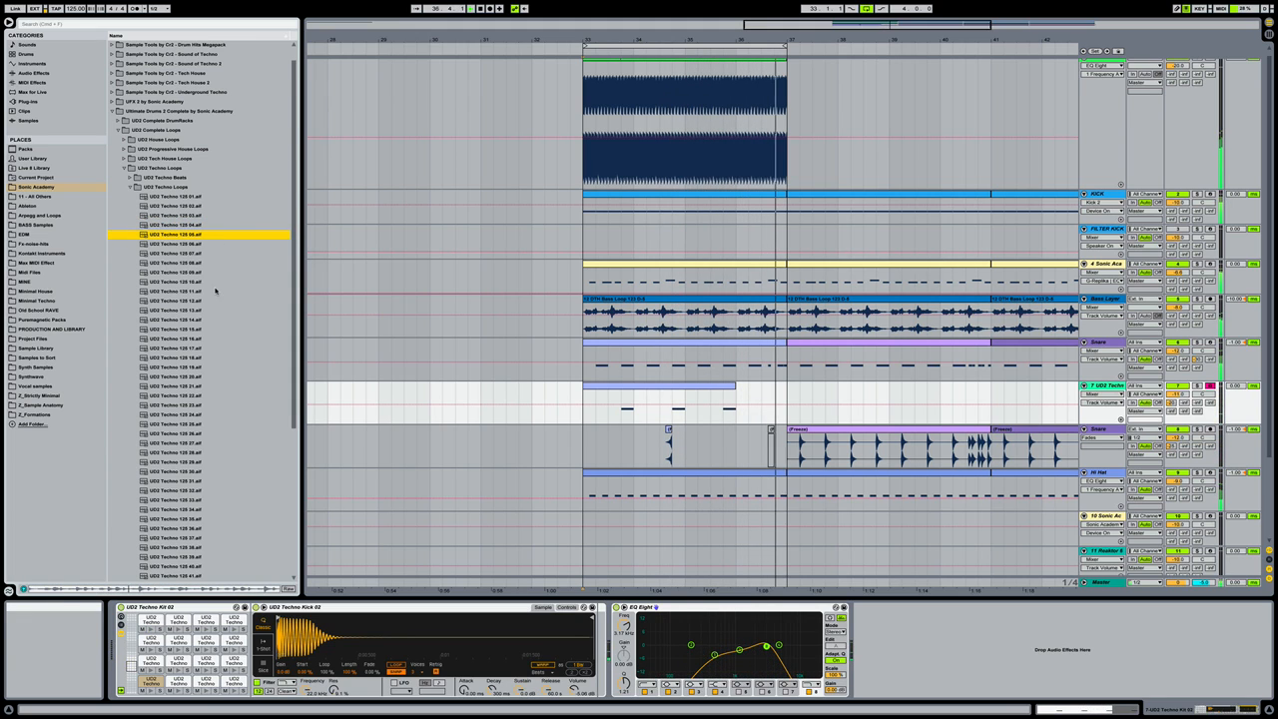
Audition UD2 Techno loops 10, 13, 16, 19 and 20 against the playing arrangement
{"action": "left_click", "coordinate": [211, 283]}
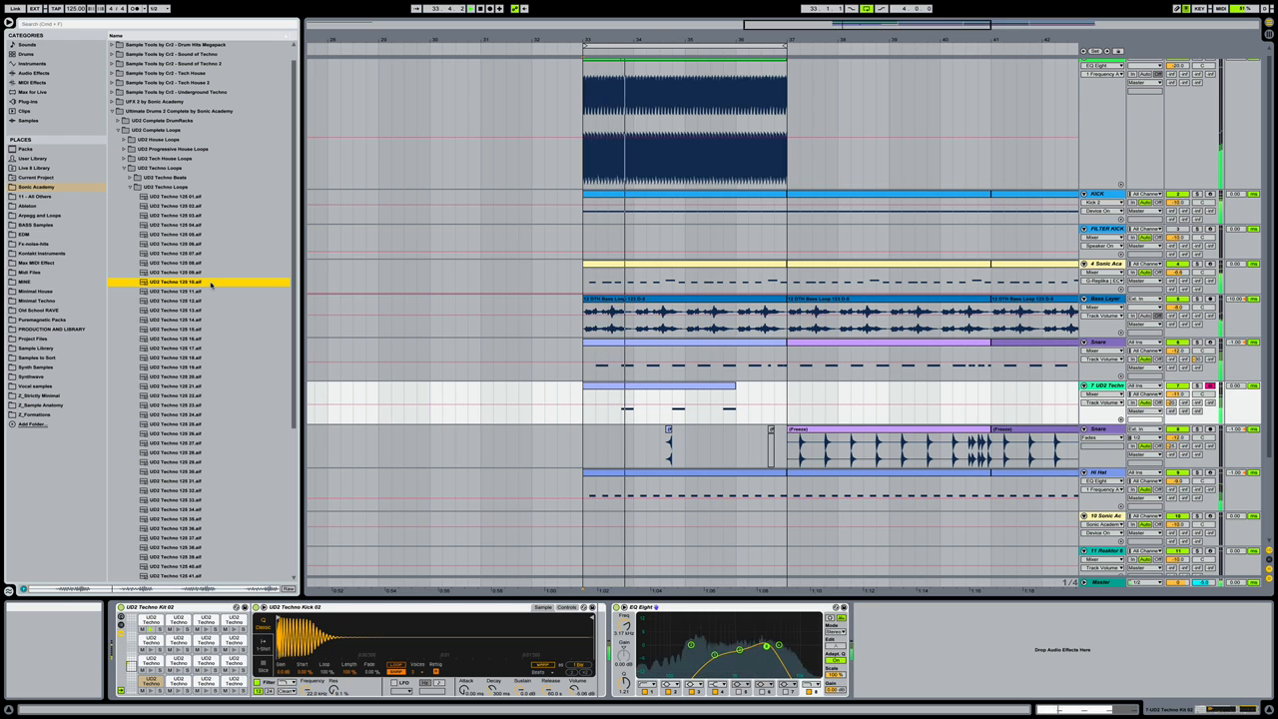
{"action": "left_click", "coordinate": [212, 310]}
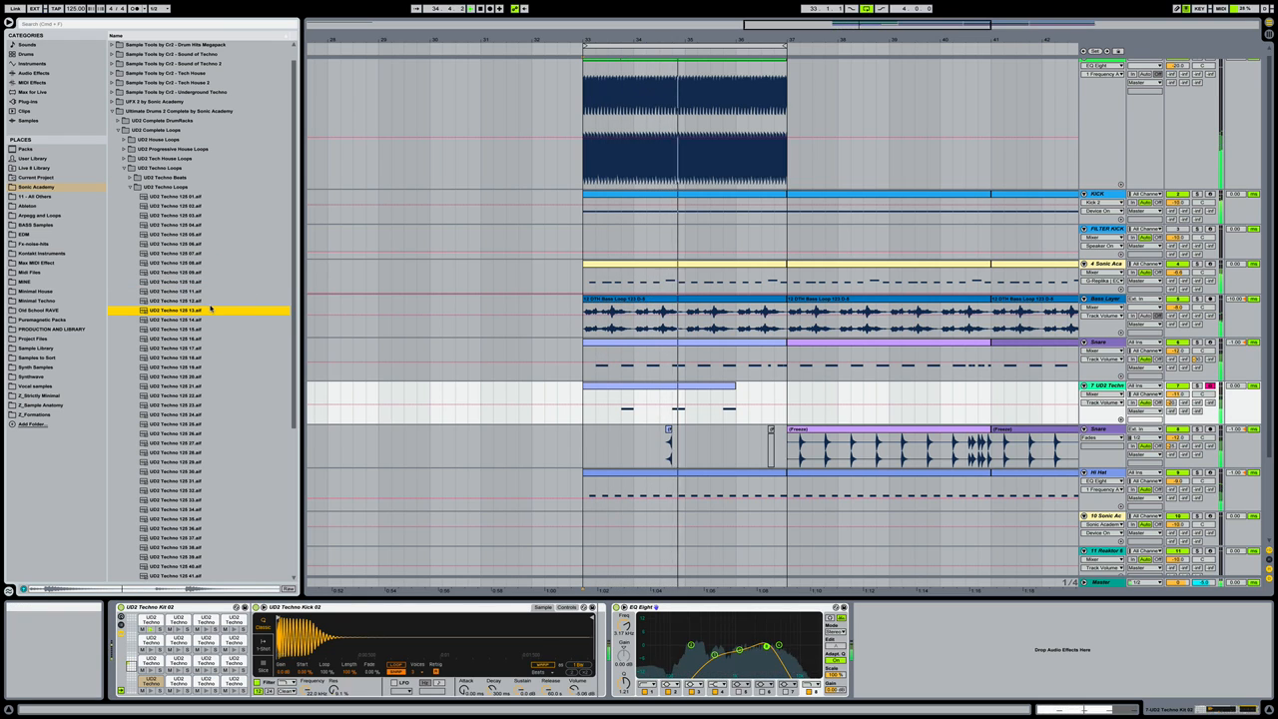
{"action": "left_click", "coordinate": [212, 339]}
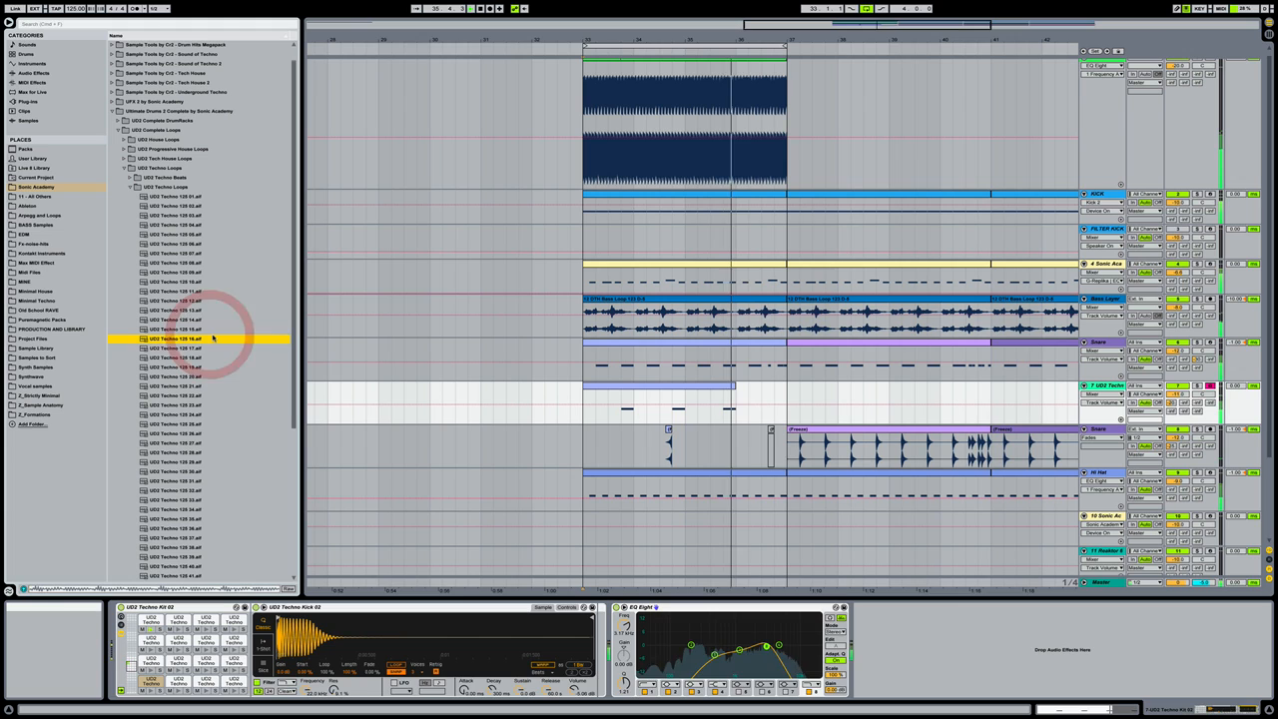
{"action": "left_click", "coordinate": [207, 367]}
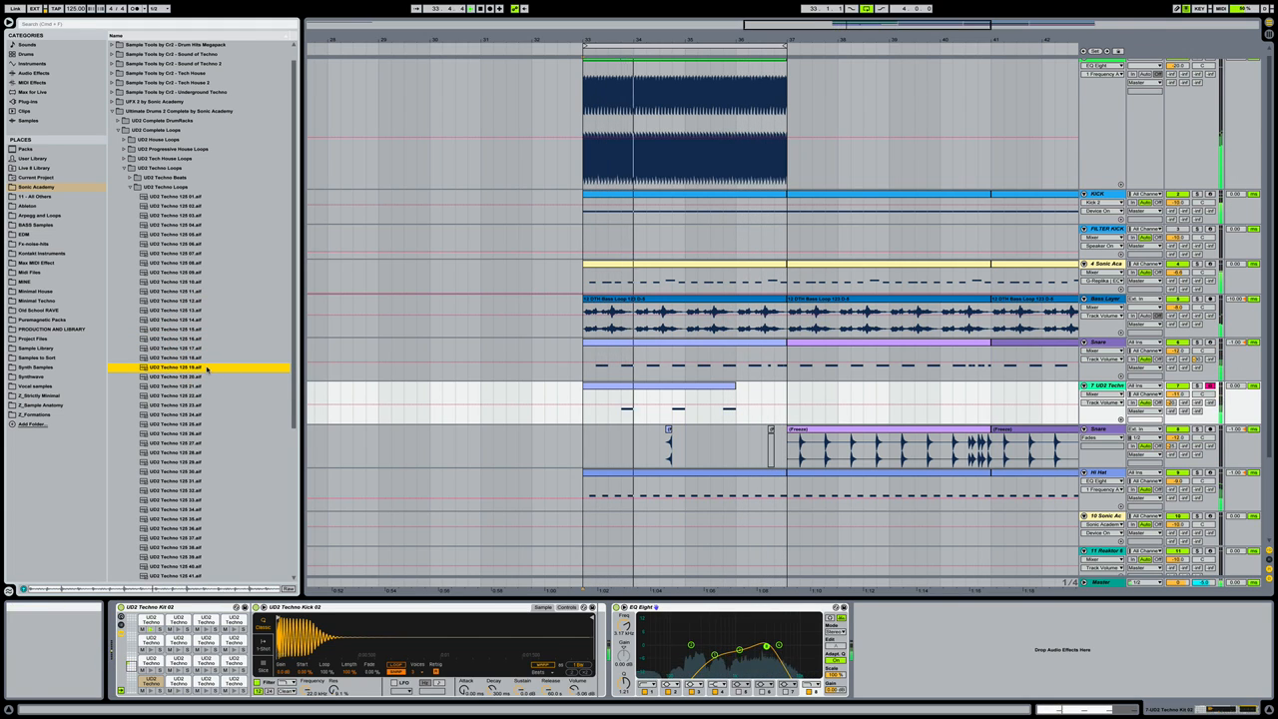
{"action": "key", "text": "Down"}
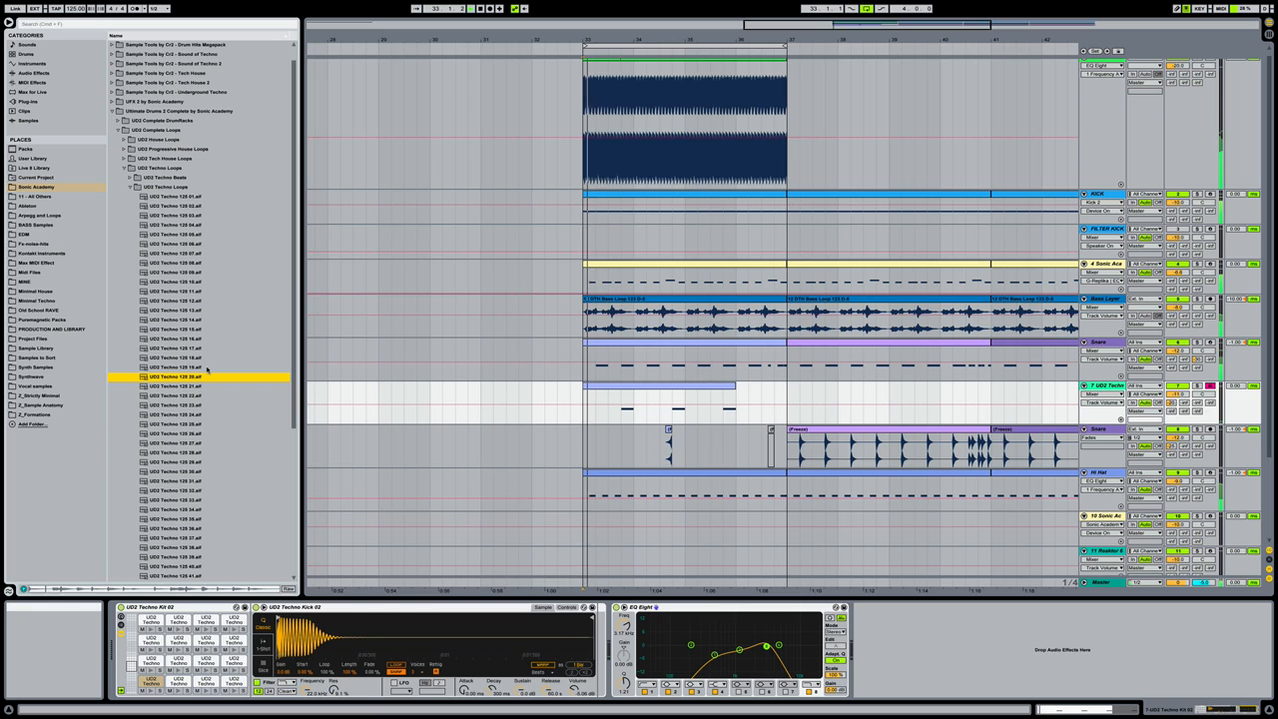
{"action": "left_click", "coordinate": [206, 374]}
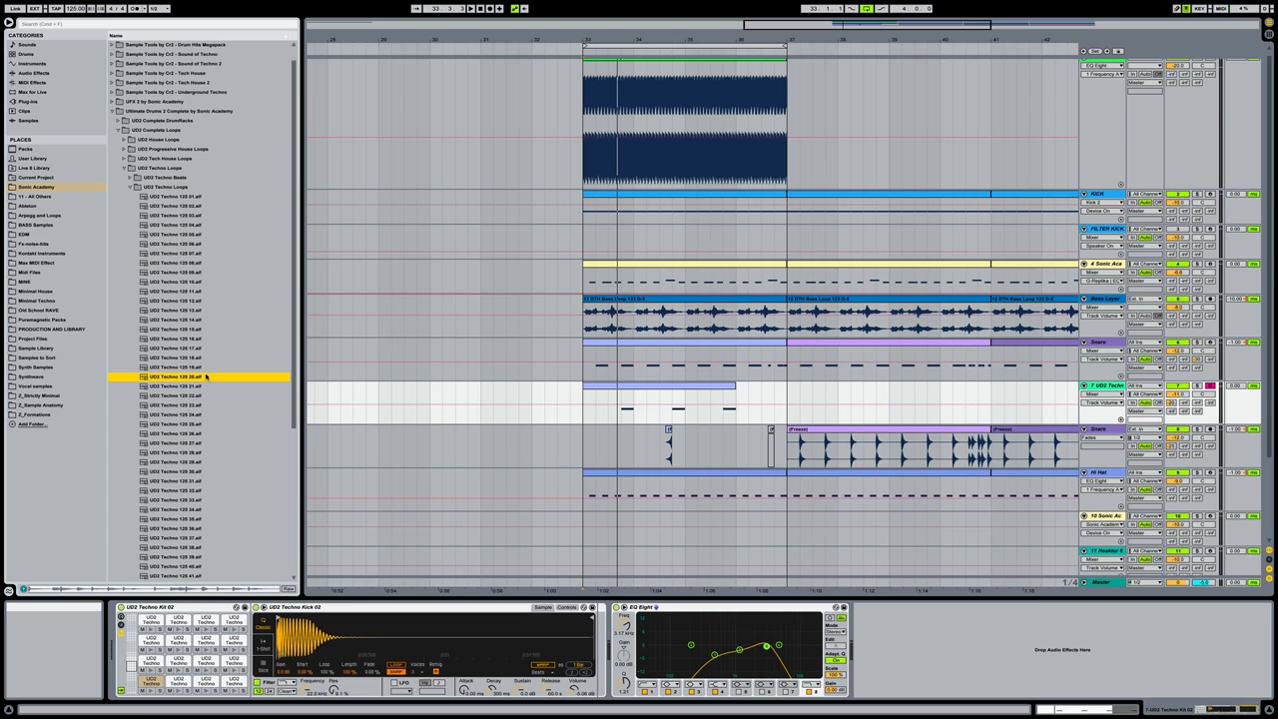
{"action": "left_click", "coordinate": [1115, 428]}
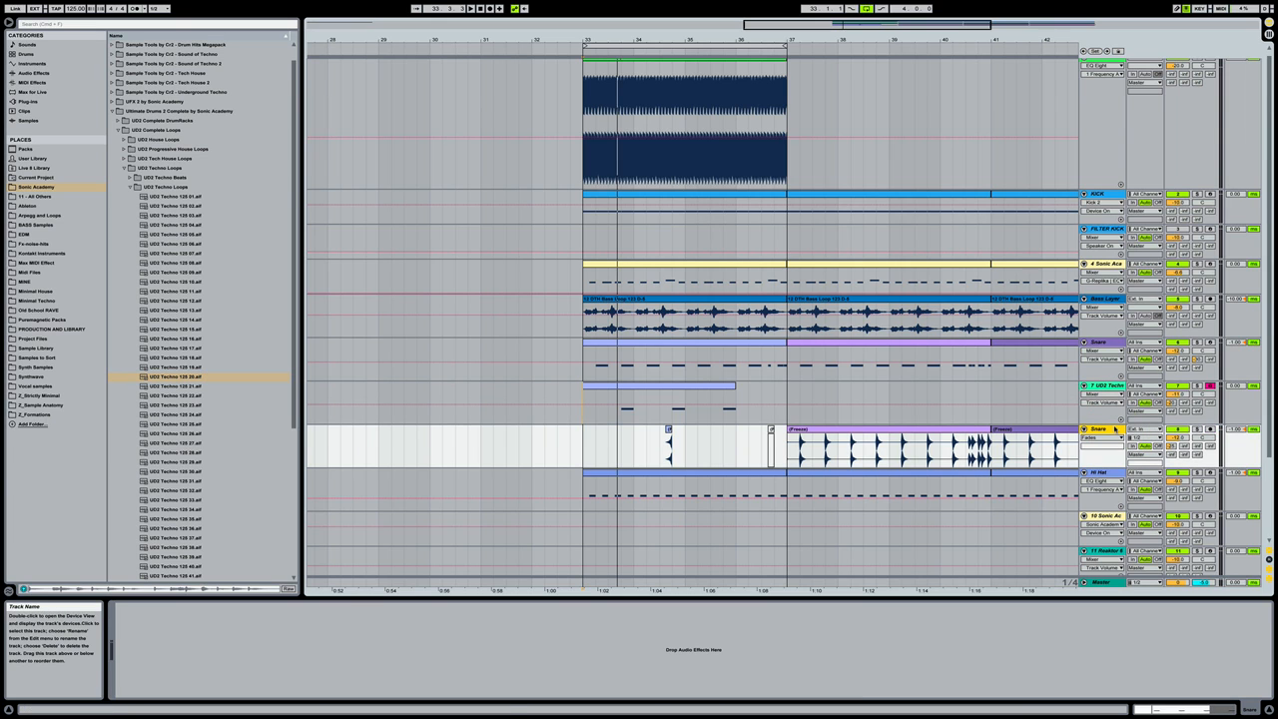
{"action": "key", "text": "super+shift+t"}
{"action": "right_click", "coordinate": [1109, 474]}
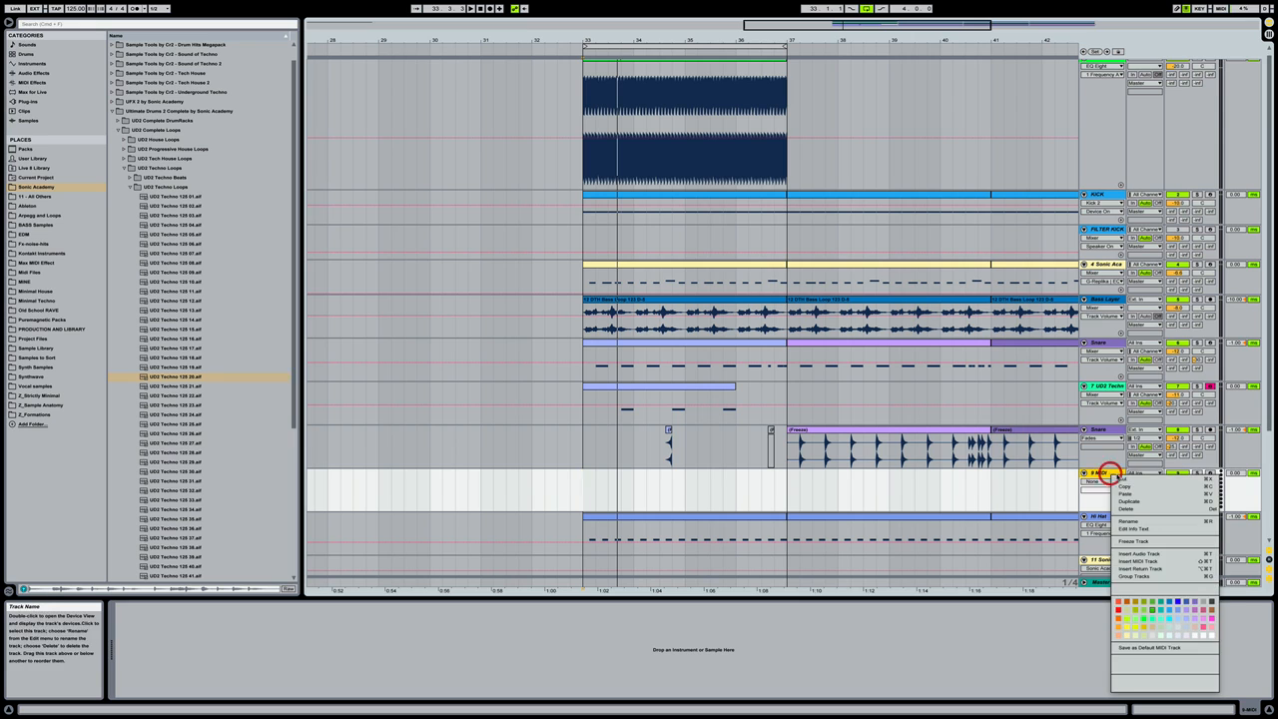
{"action": "left_click", "coordinate": [1125, 476]}
Insert an audio track below the reversed Snare track, place UD2 Techno loop 20 at bar 33 and play it soloed
{"action": "left_click", "coordinate": [1105, 430]}
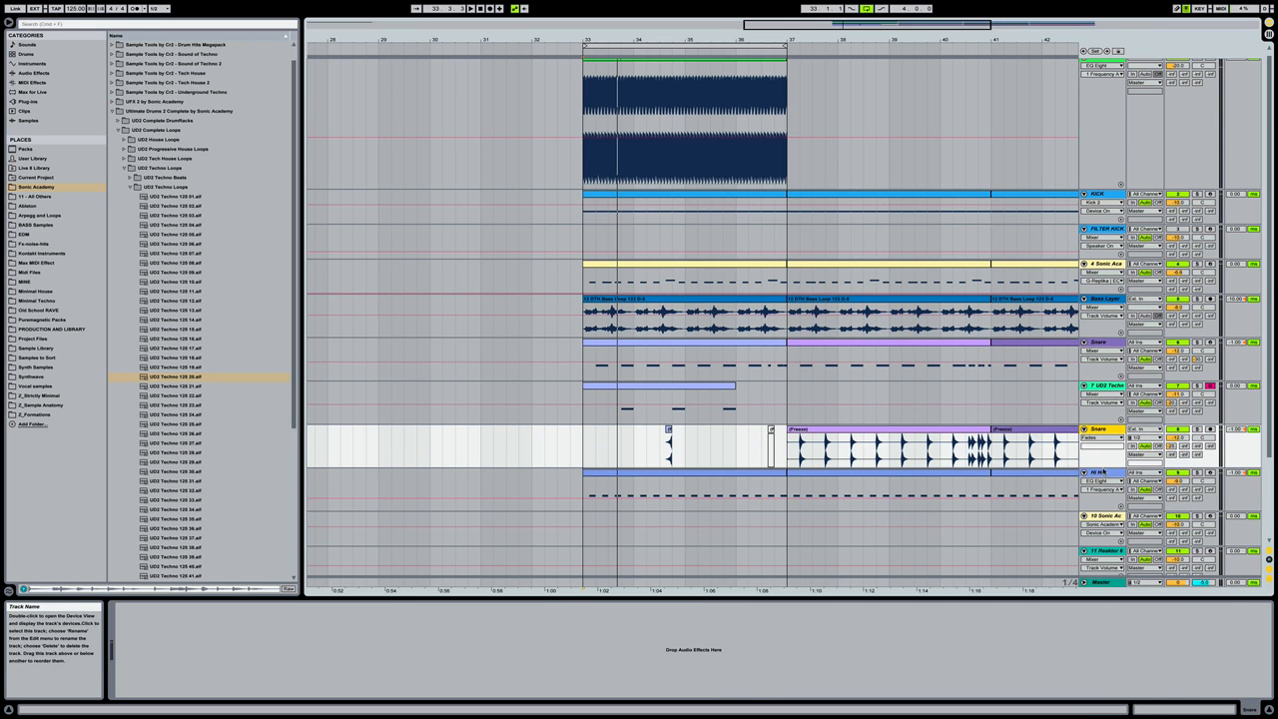
{"action": "key", "text": "super+t"}
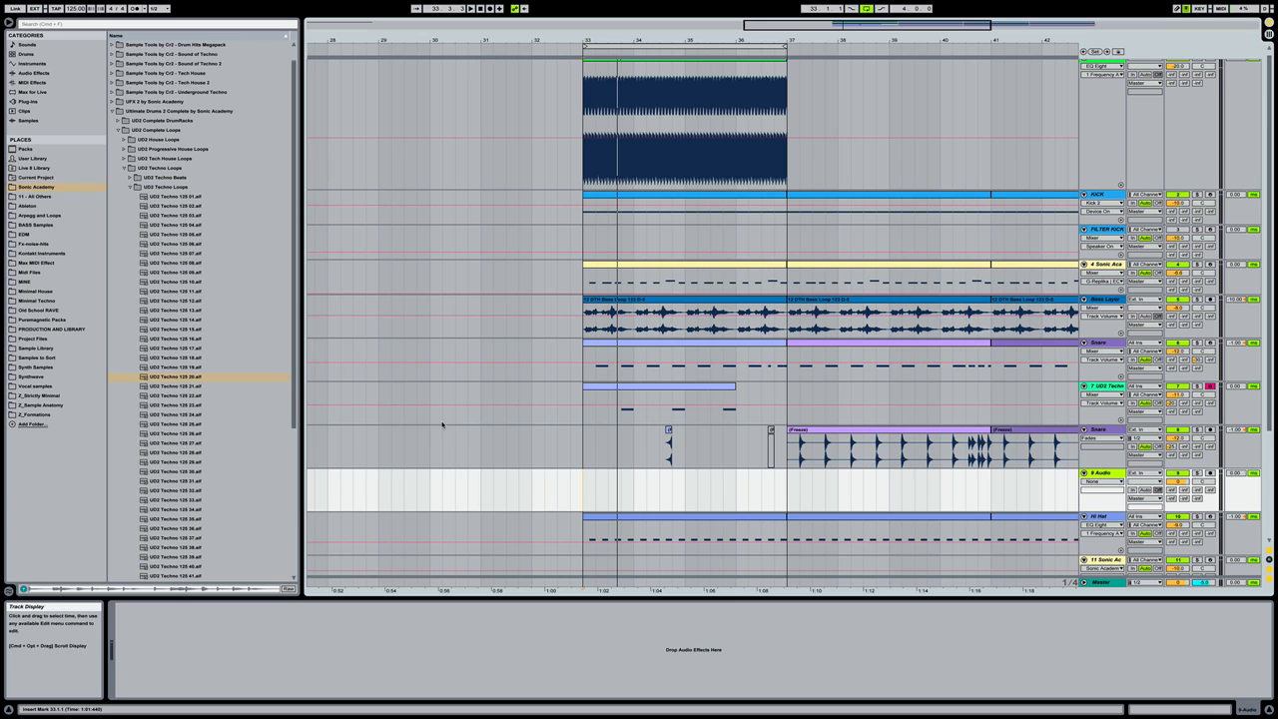
{"action": "left_click_drag", "start_coordinate": [171, 377], "coordinate": [585, 488]}
{"action": "left_click", "coordinate": [1198, 473]}
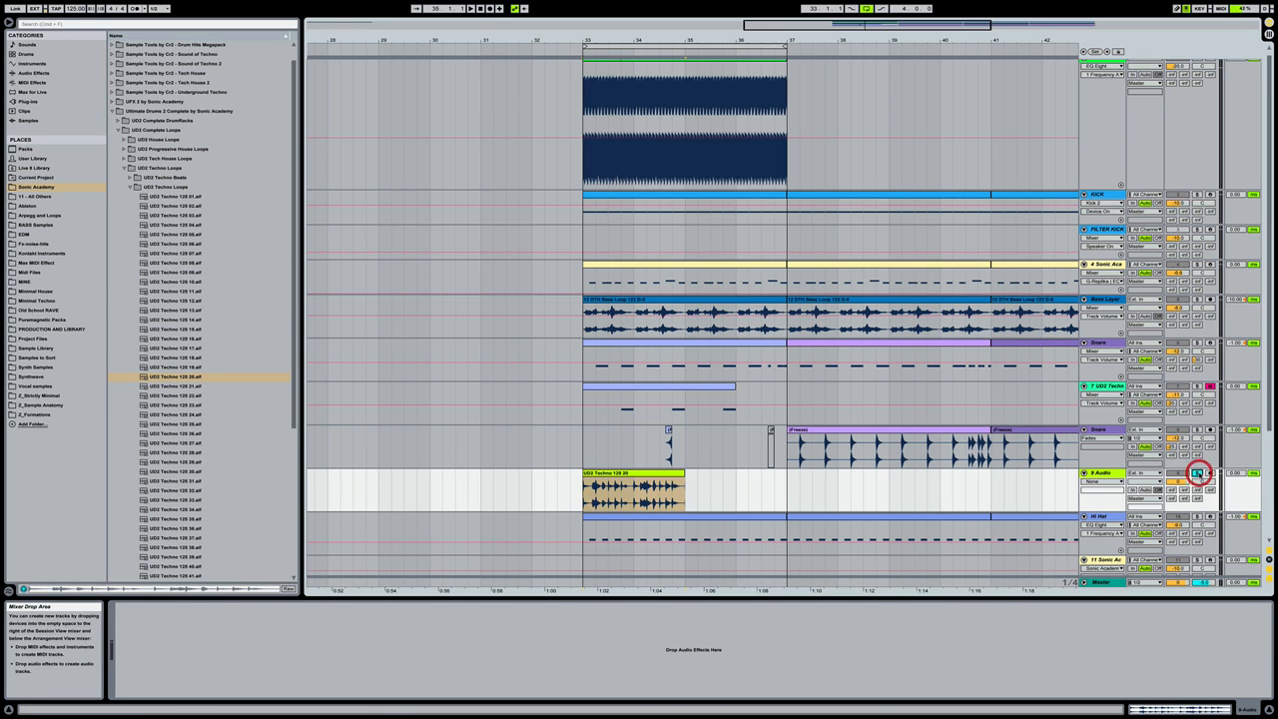
{"action": "key", "text": "space"}
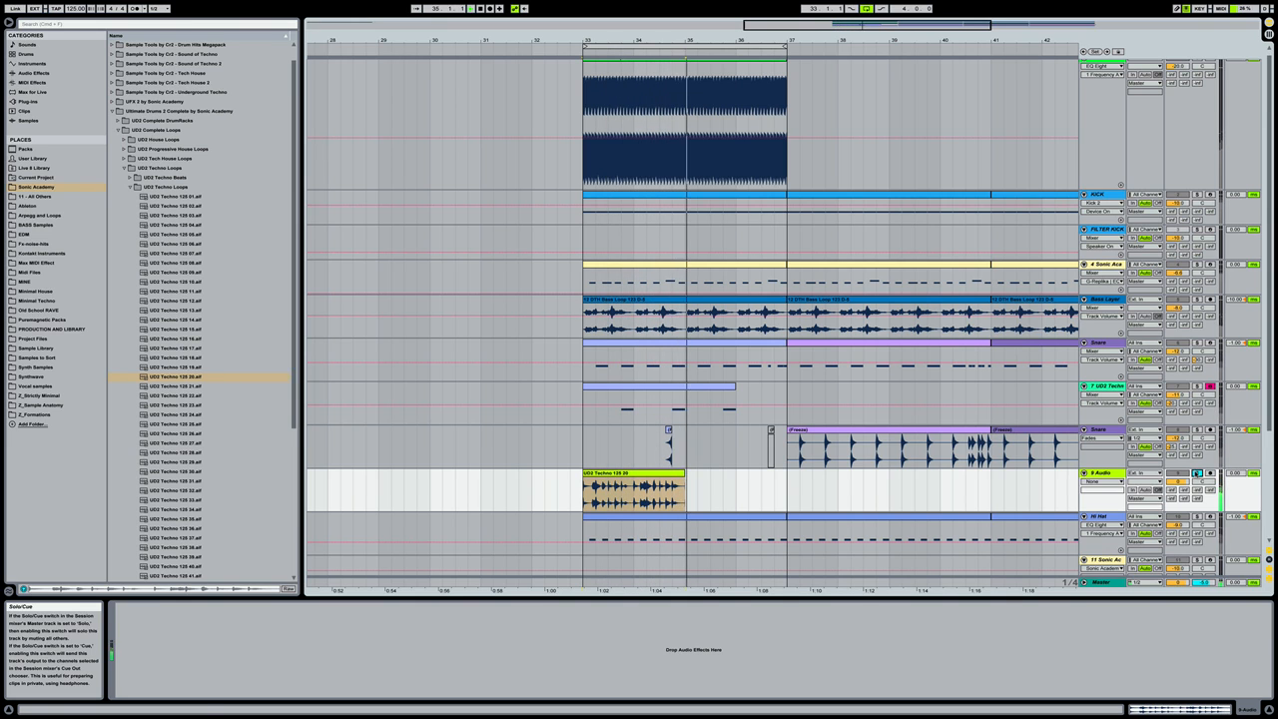
Remove the start of the UD2 Techno 20 clip up to 34.3.3, and move the remaining piece to start at 34.4.1
{"action": "left_click_drag", "start_coordinate": [660, 40], "coordinate": [658, 28]}
{"action": "left_click", "coordinate": [394, 473]}
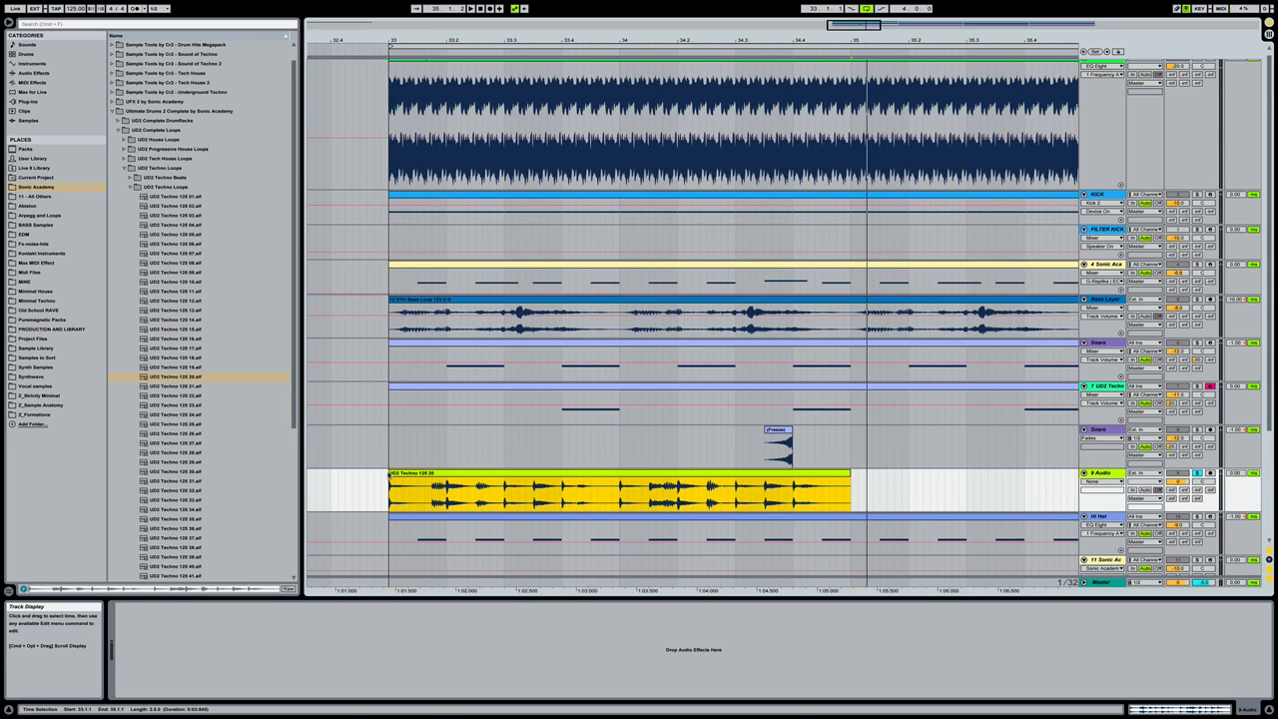
{"action": "left_click_drag", "start_coordinate": [391, 489], "coordinate": [761, 491]}
{"action": "left_click", "coordinate": [773, 473]}
{"action": "key", "text": "space"}
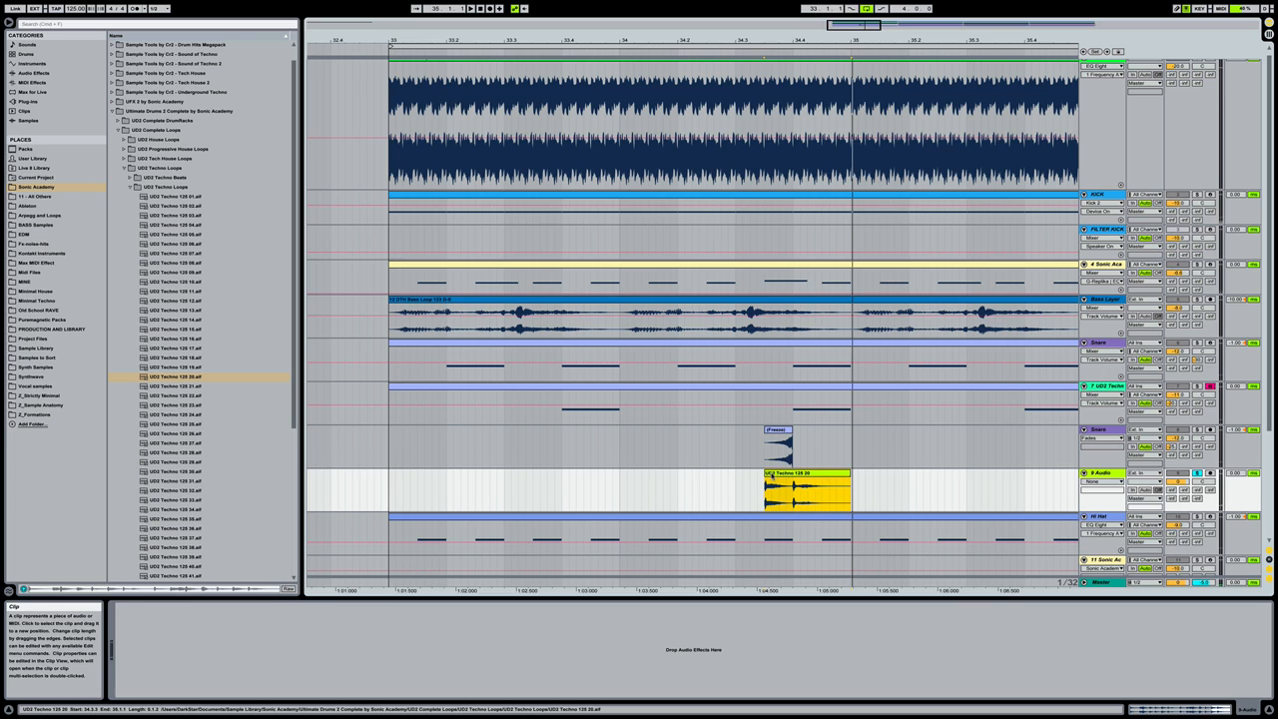
{"action": "left_click_drag", "start_coordinate": [796, 477], "coordinate": [823, 485]}
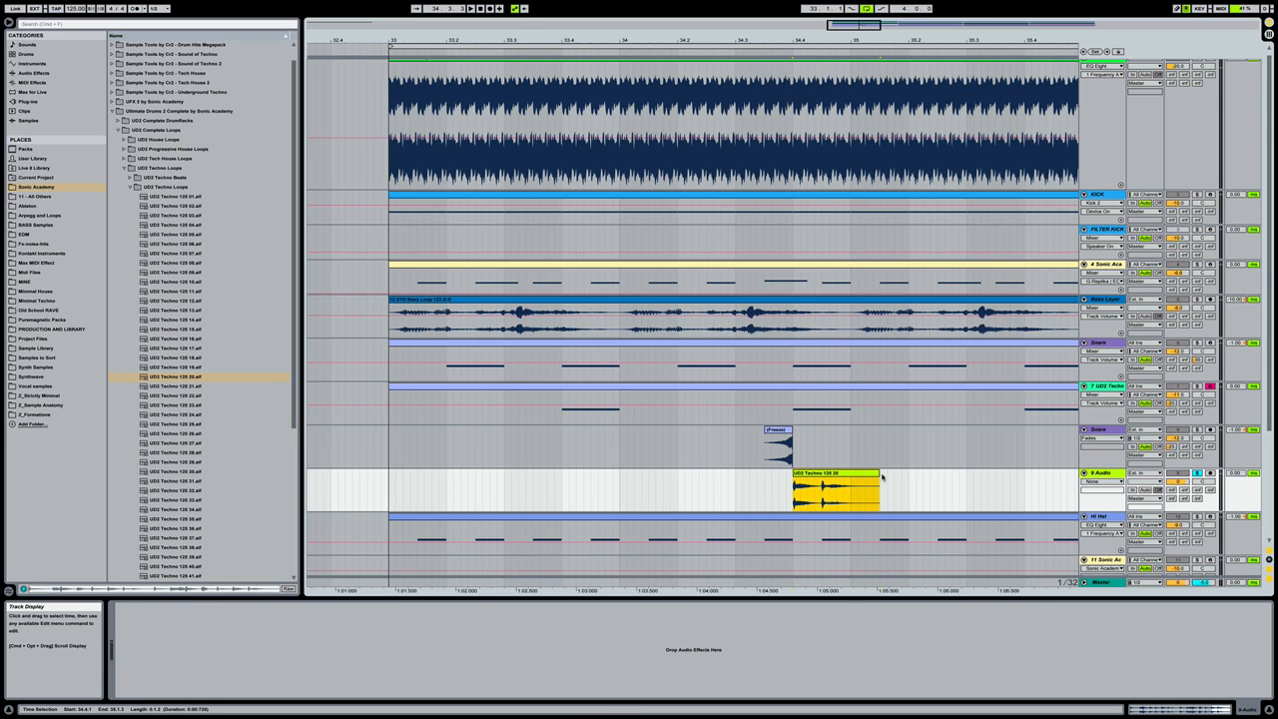
{"action": "left_click", "coordinate": [736, 484]}
Solo the UD2 Techno and reversed Snare tracks together with the 9 Audio track and play from just before the clip
{"action": "left_click", "coordinate": [1192, 386]}
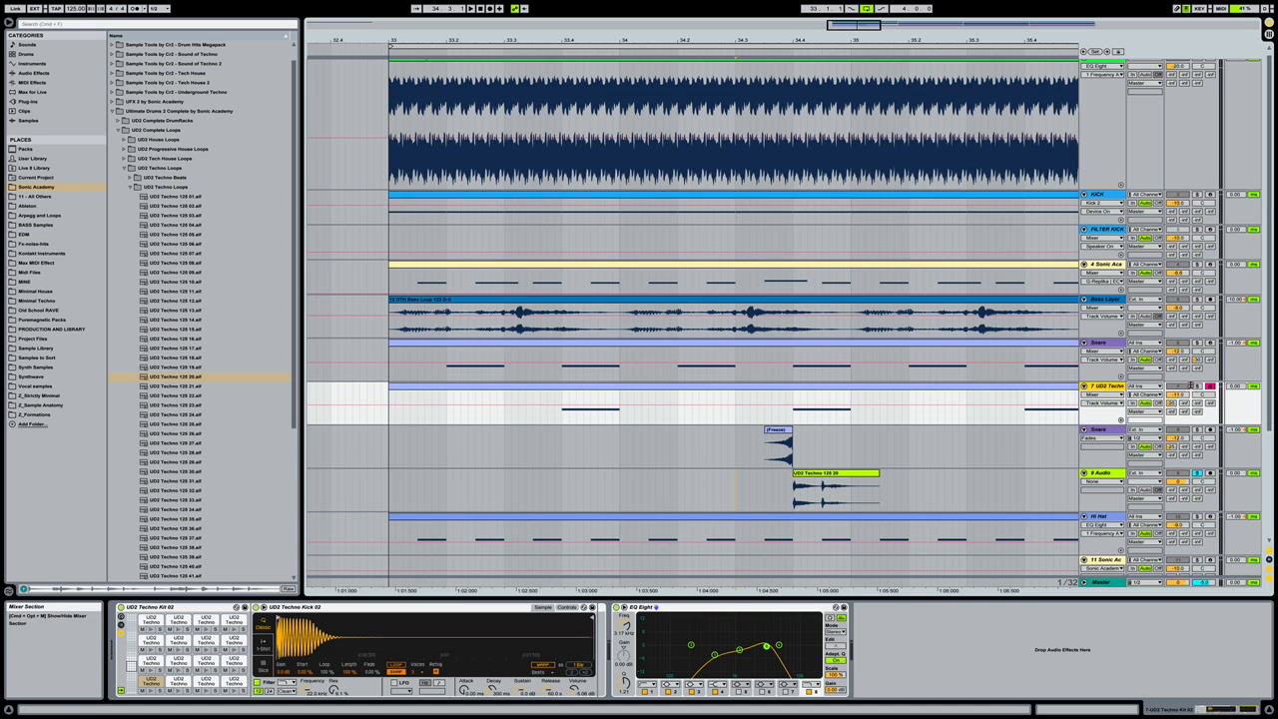
{"action": "left_click", "coordinate": [1195, 386]}
{"action": "left_click", "coordinate": [1197, 429]}
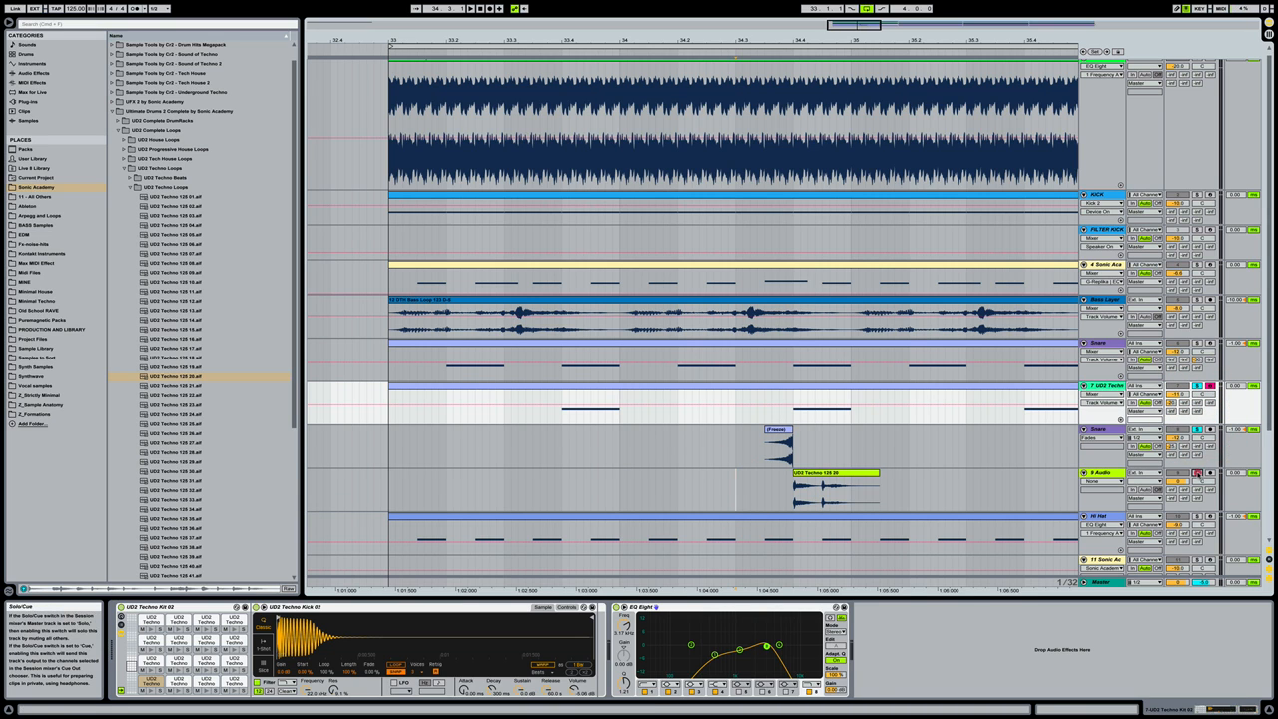
{"action": "left_click", "coordinate": [1197, 473]}
{"action": "left_click", "coordinate": [735, 480]}
{"action": "key", "text": "space"}
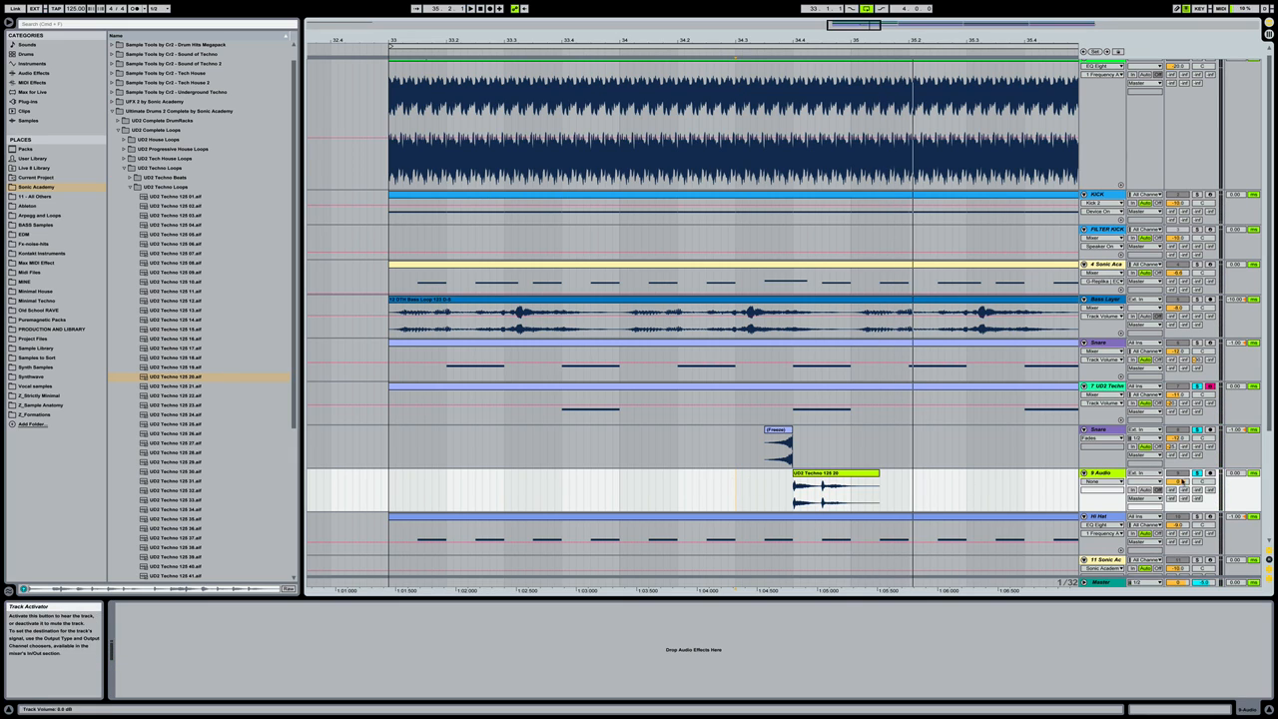
Add an EQ Eight to the 9 Audio track and set its band 1 to a low cut filter
{"action": "left_click", "coordinate": [1098, 472]}
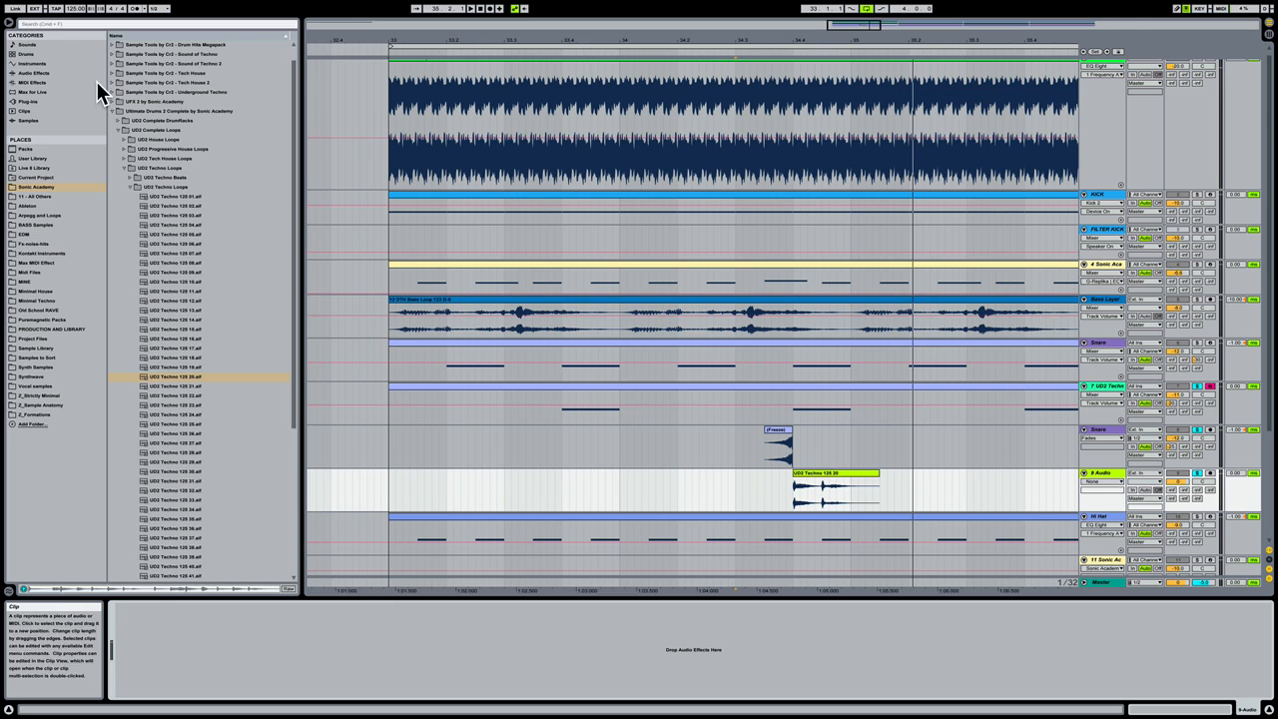
{"action": "left_click", "coordinate": [33, 72]}
{"action": "double_click", "coordinate": [138, 140]}
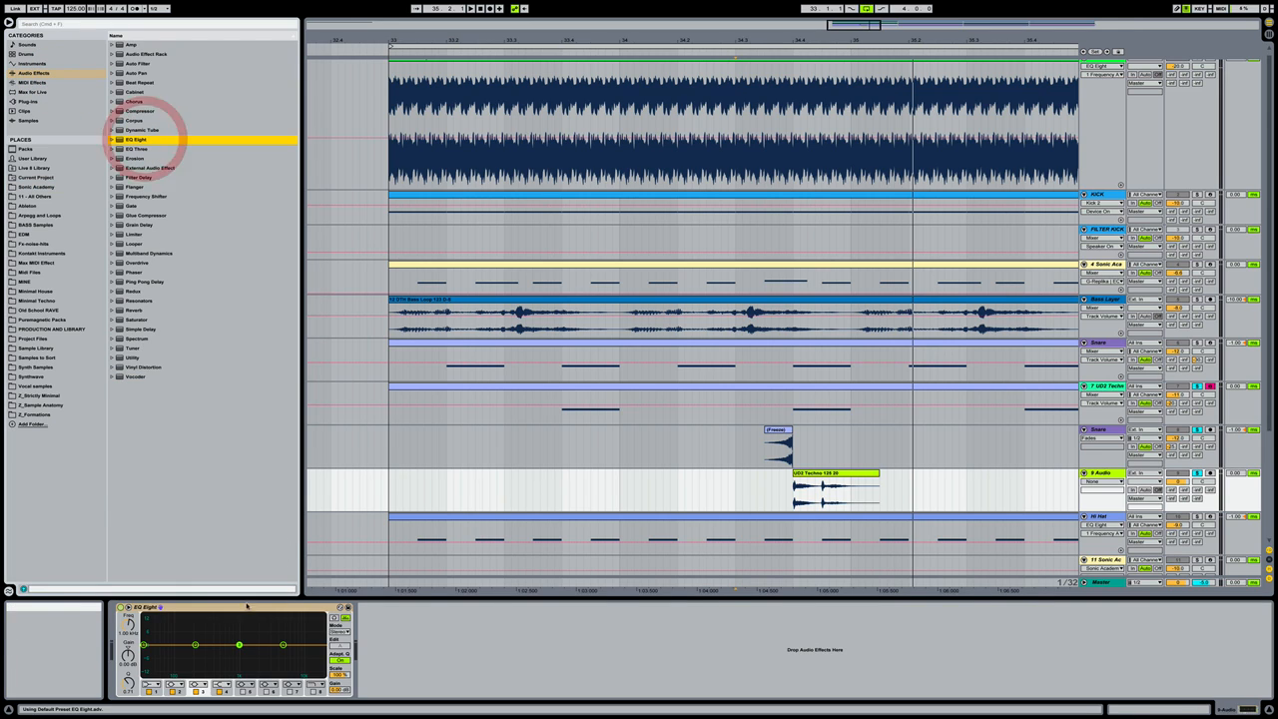
{"action": "left_click", "coordinate": [150, 685]}
{"action": "left_click", "coordinate": [146, 630]}
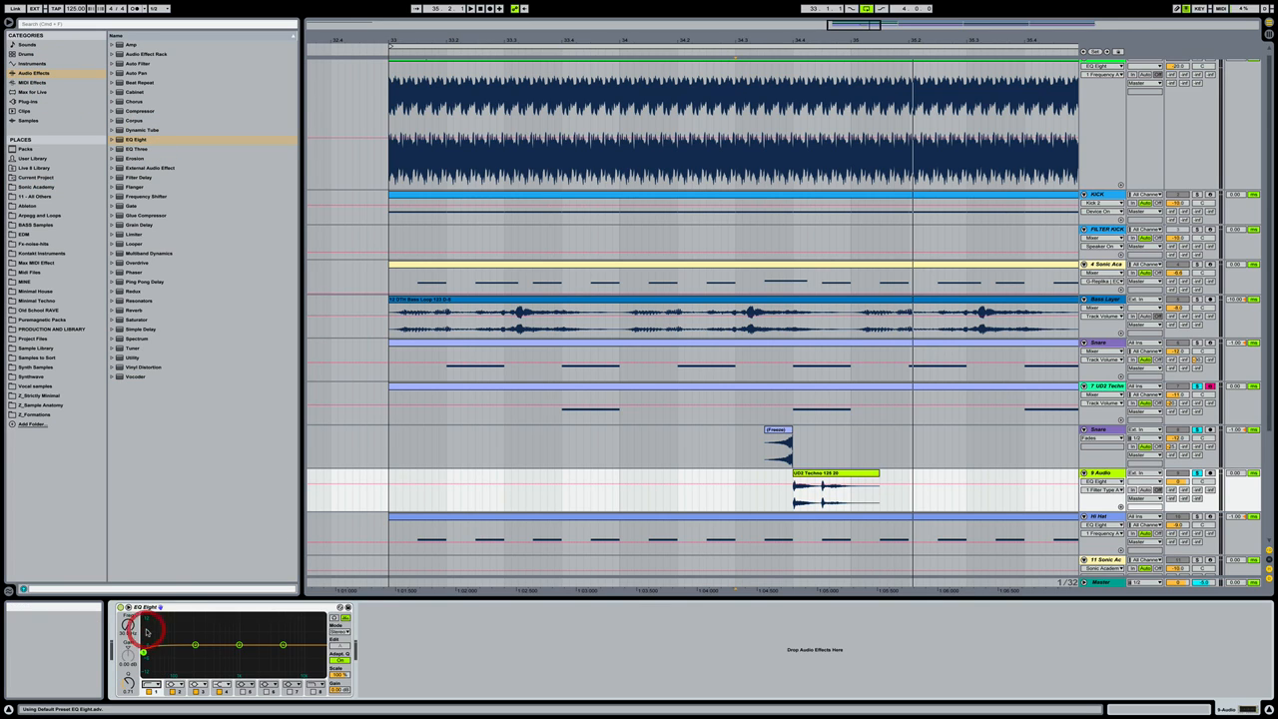
Raise the band 1 low cut to 285 Hz, unsolo the tracks and play the full mix from bar 34
{"action": "left_click_drag", "start_coordinate": [127, 624], "coordinate": [128, 599]}
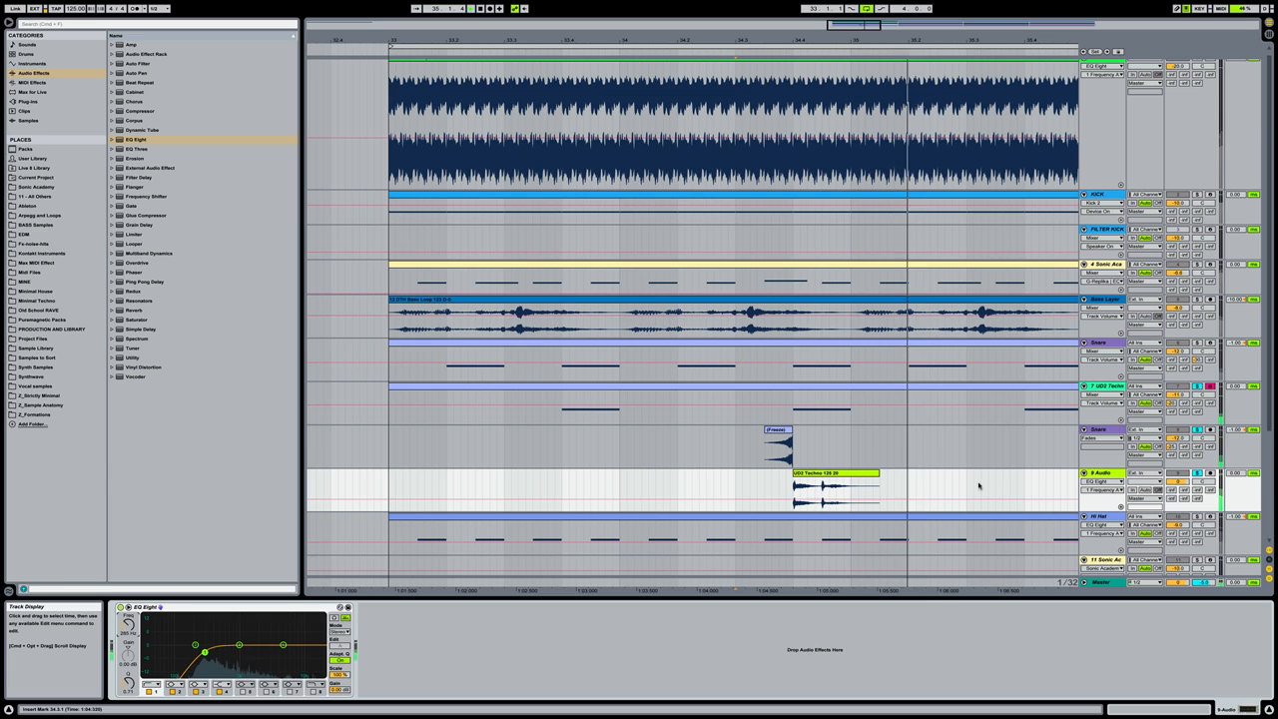
{"action": "left_click", "coordinate": [1197, 430]}
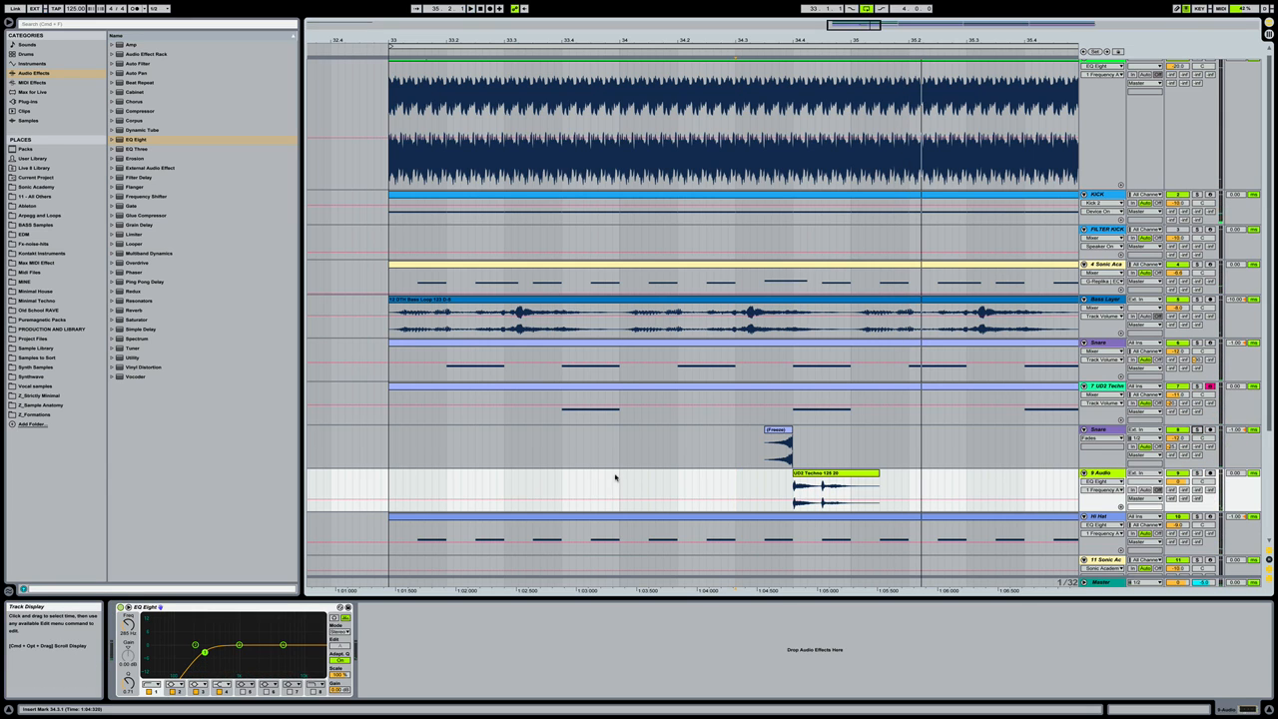
{"action": "left_click", "coordinate": [612, 476]}
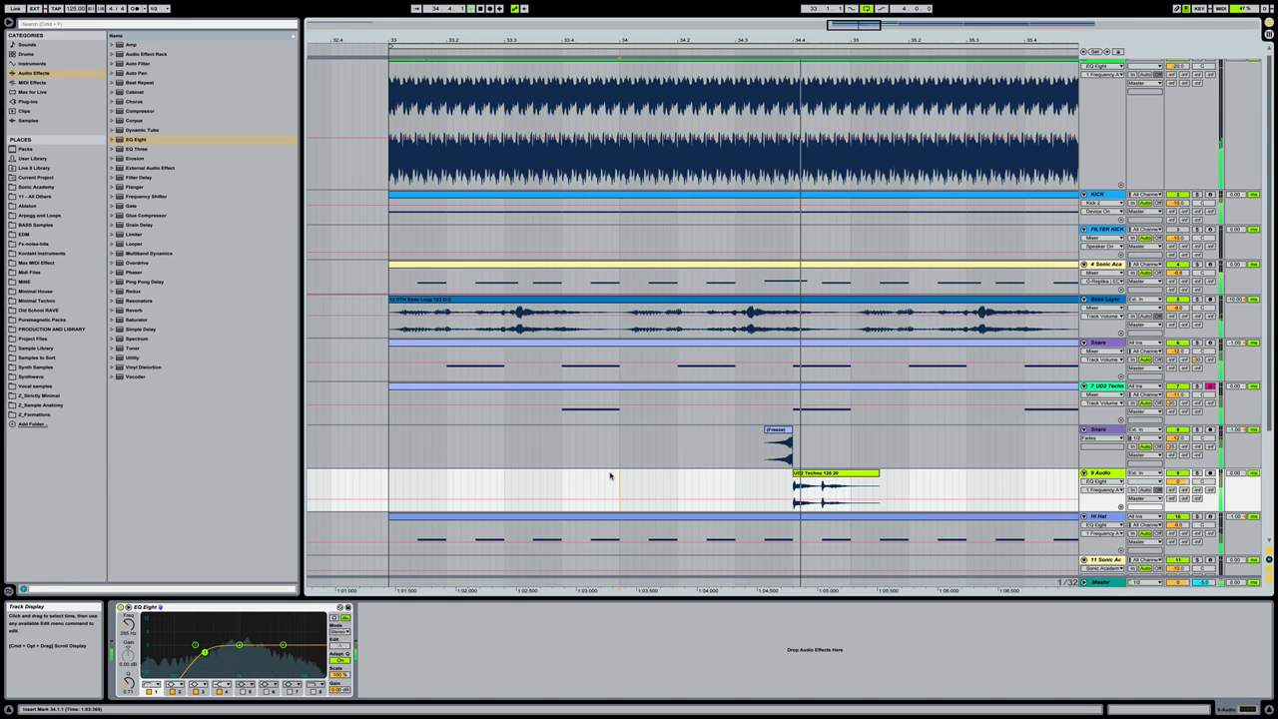
{"action": "key", "text": "space"}
Move the UD2 Techno 20 clip to start at 34.3.3 and play the mix from bars 34 and 33
{"action": "left_click", "coordinate": [829, 483]}
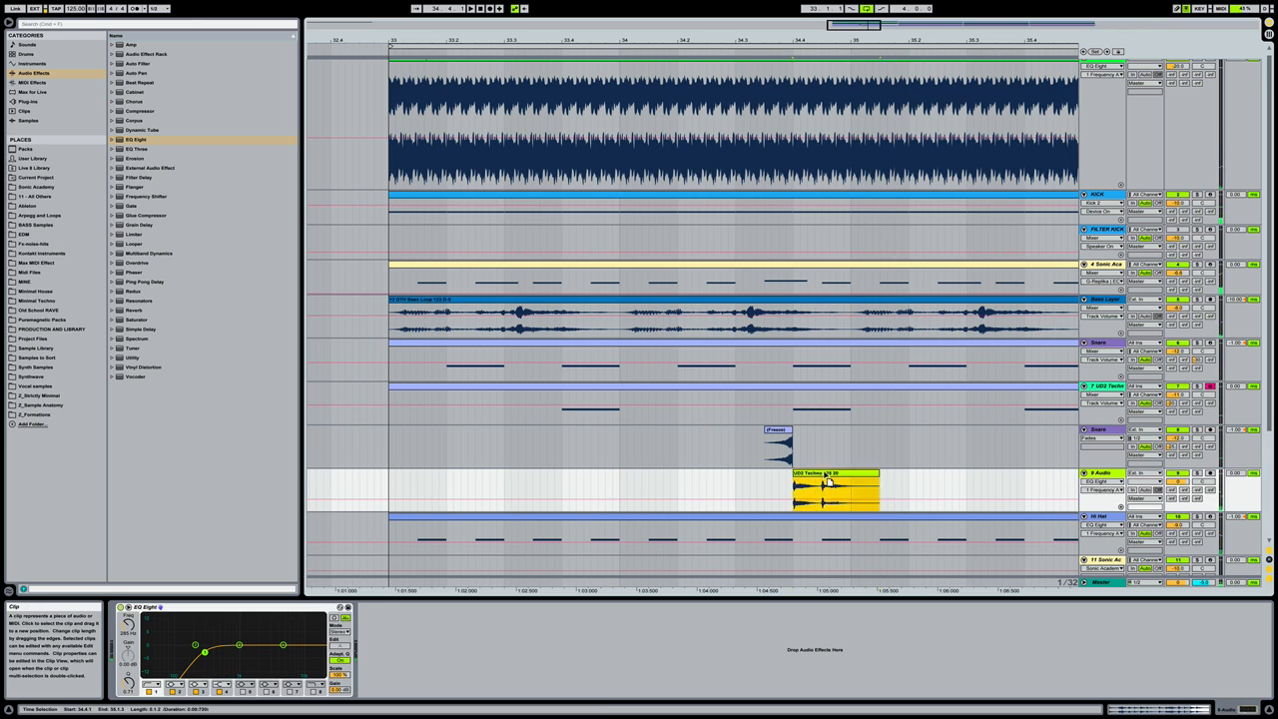
{"action": "left_click_drag", "start_coordinate": [829, 482], "coordinate": [805, 483]}
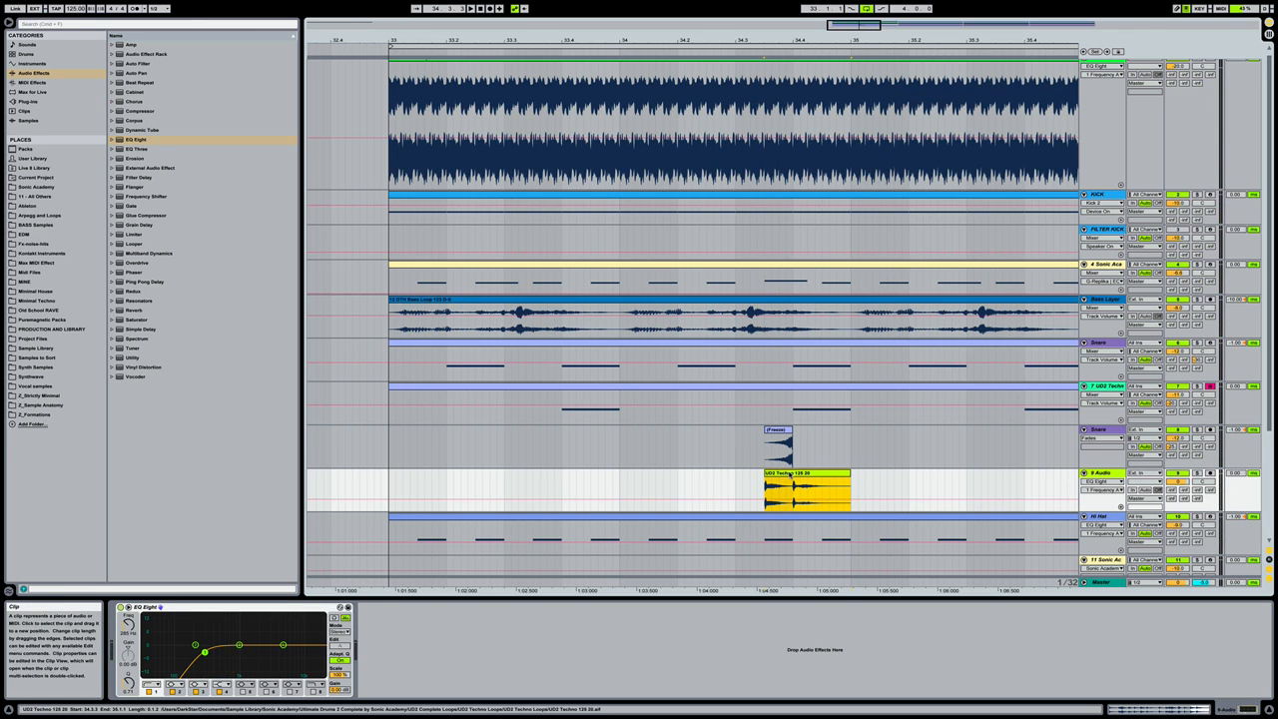
{"action": "left_click", "coordinate": [619, 475]}
{"action": "key", "text": "space"}
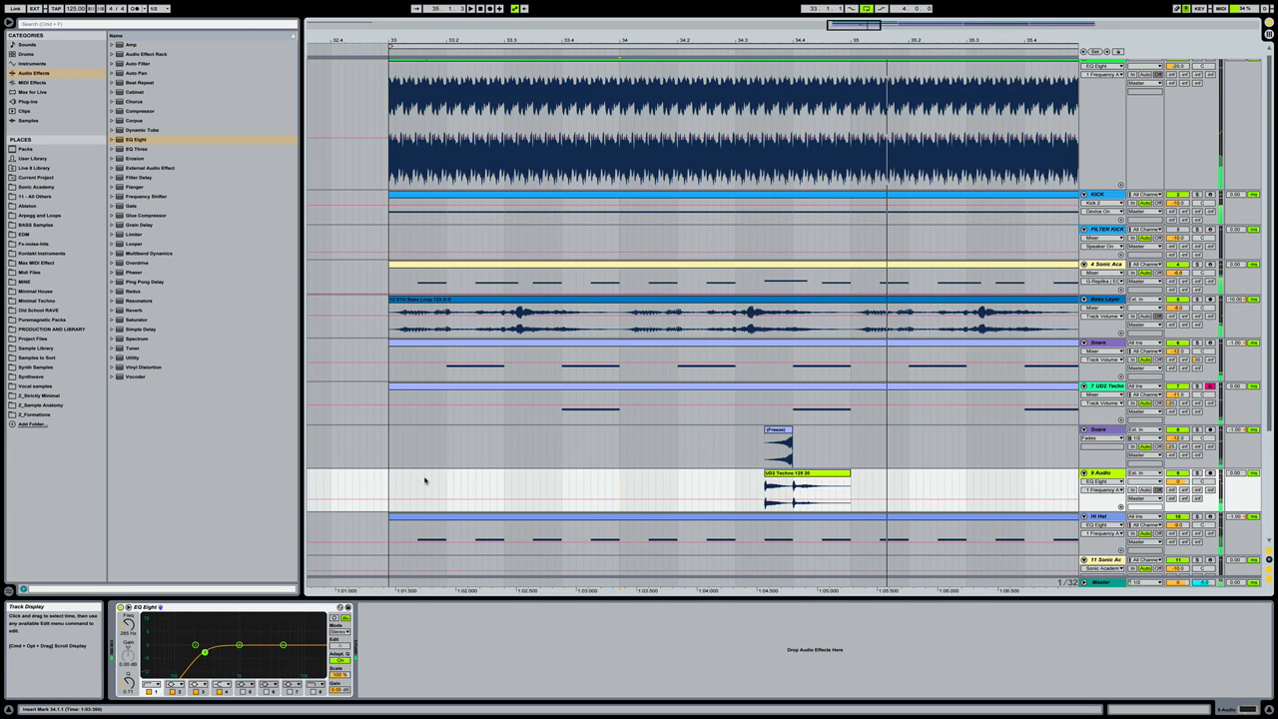
{"action": "left_click", "coordinate": [388, 483]}
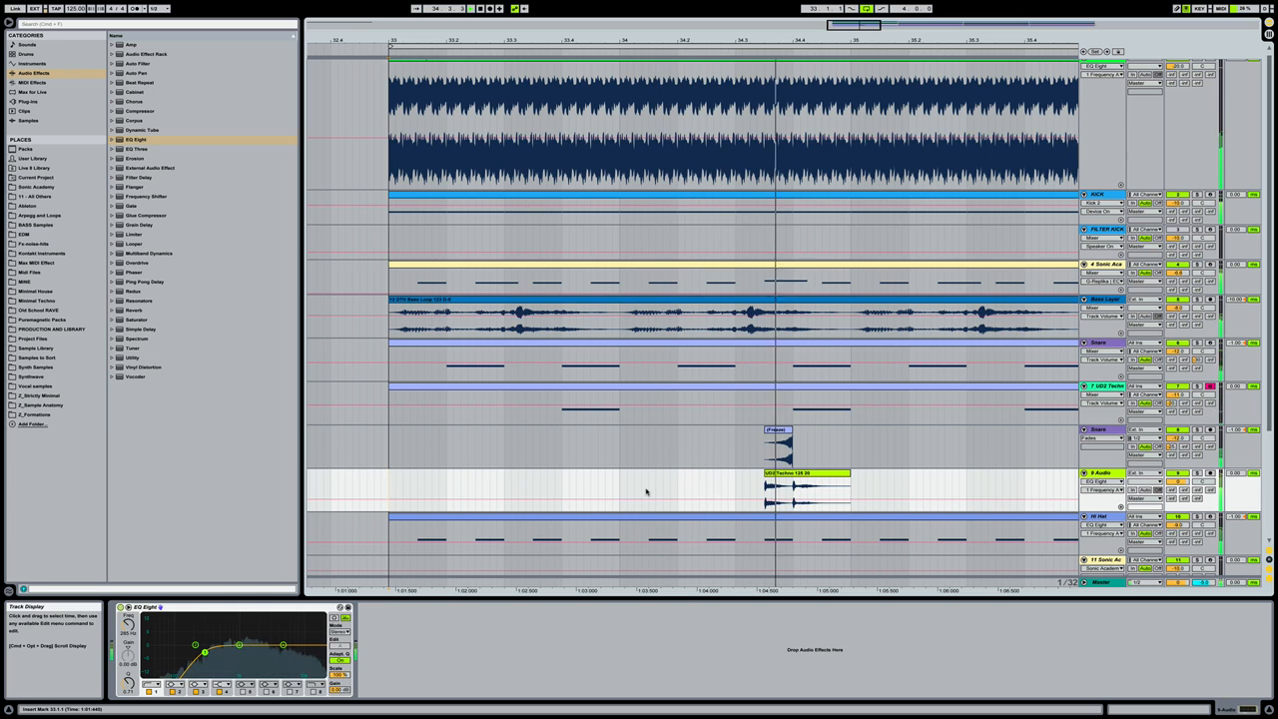
Play the mix from each hit of the UD2 Techno 20 clip and from bar 33 to judge its placement
{"action": "left_click", "coordinate": [781, 477]}
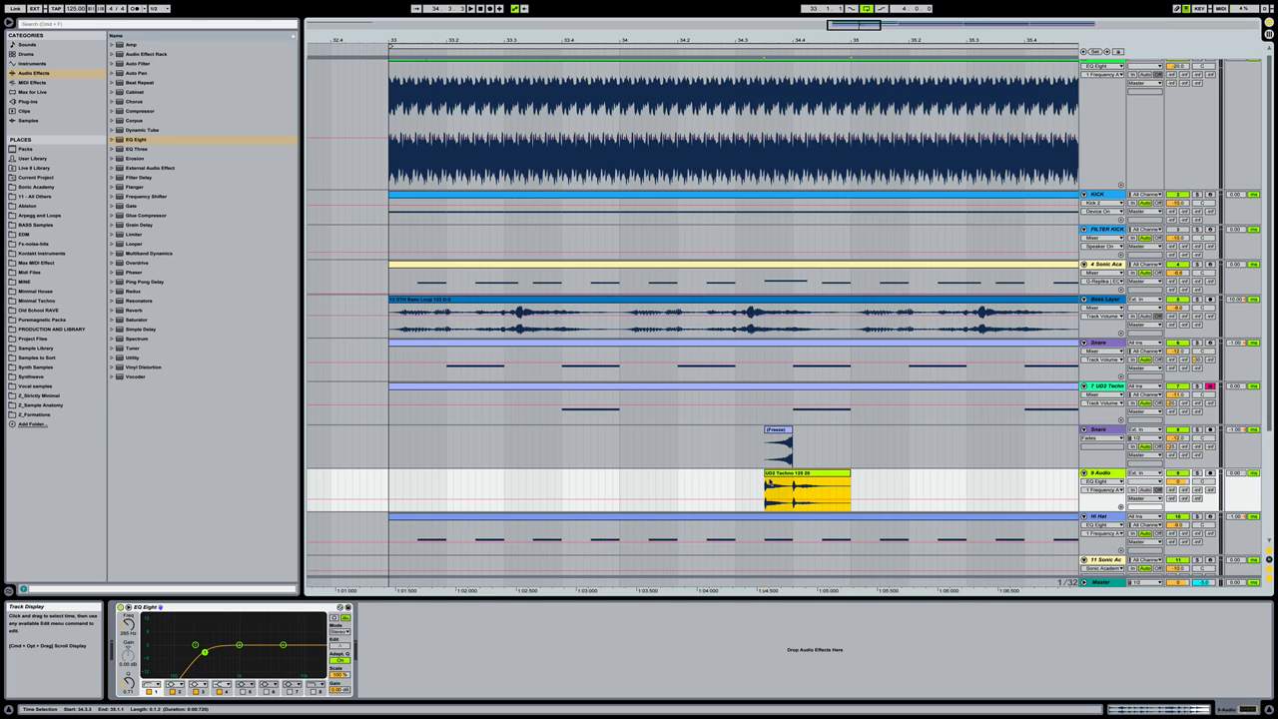
{"action": "left_click", "coordinate": [794, 486]}
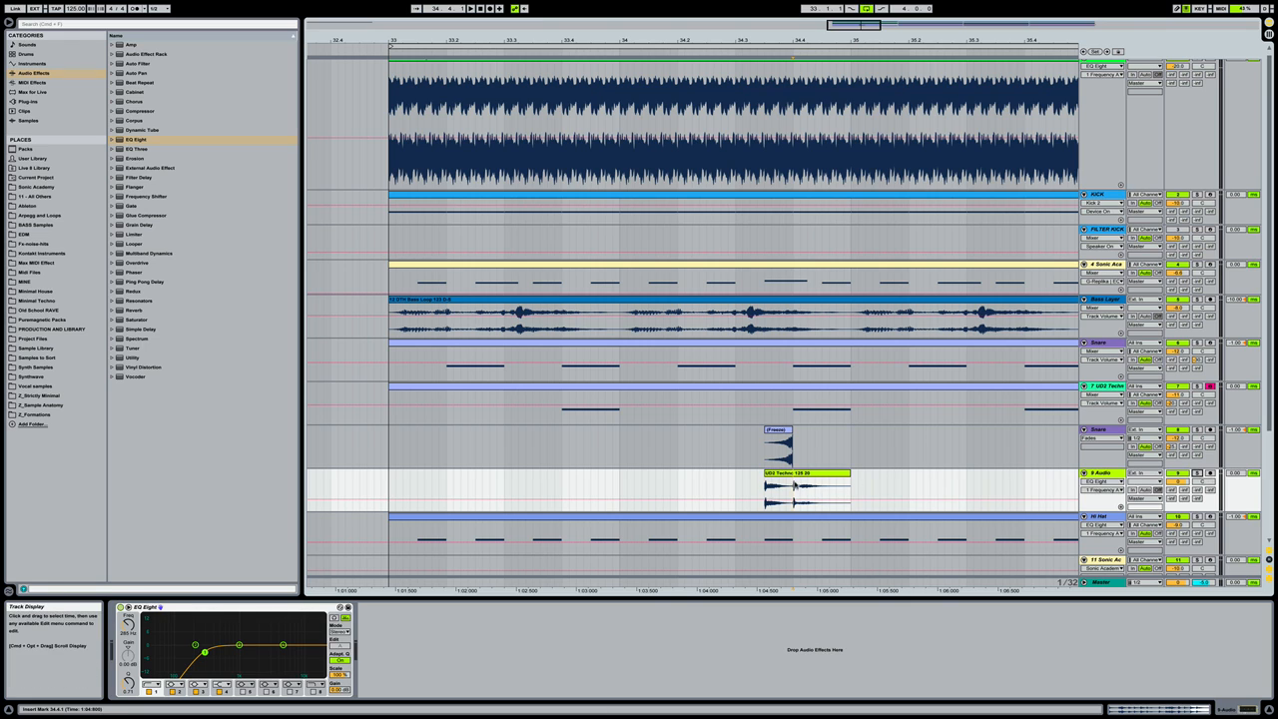
{"action": "key", "text": "space"}
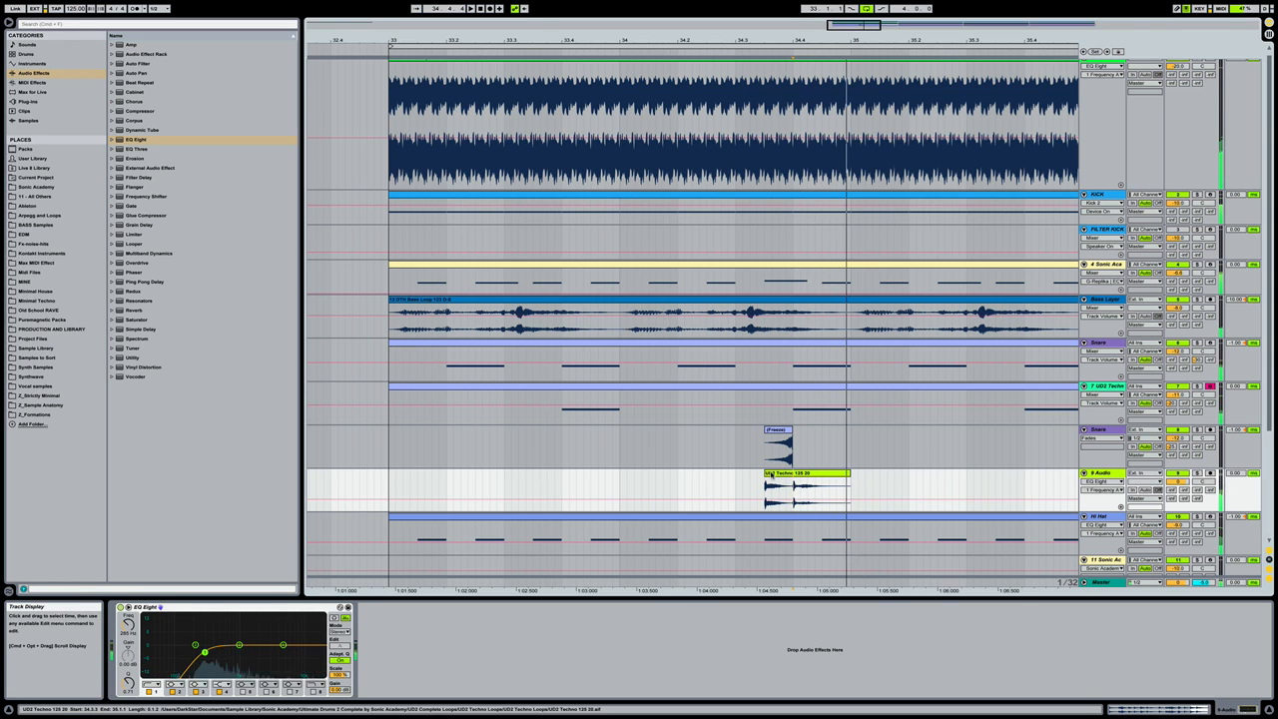
{"action": "left_click", "coordinate": [771, 472]}
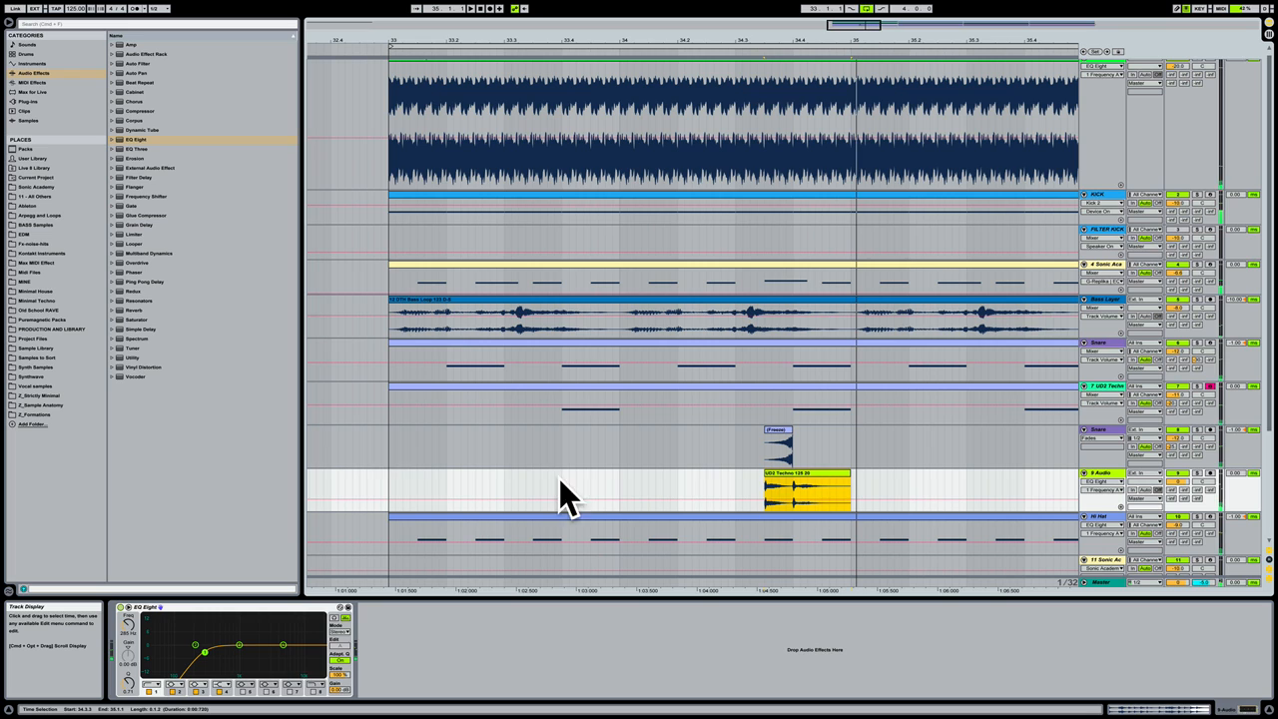
{"action": "left_click", "coordinate": [387, 477]}
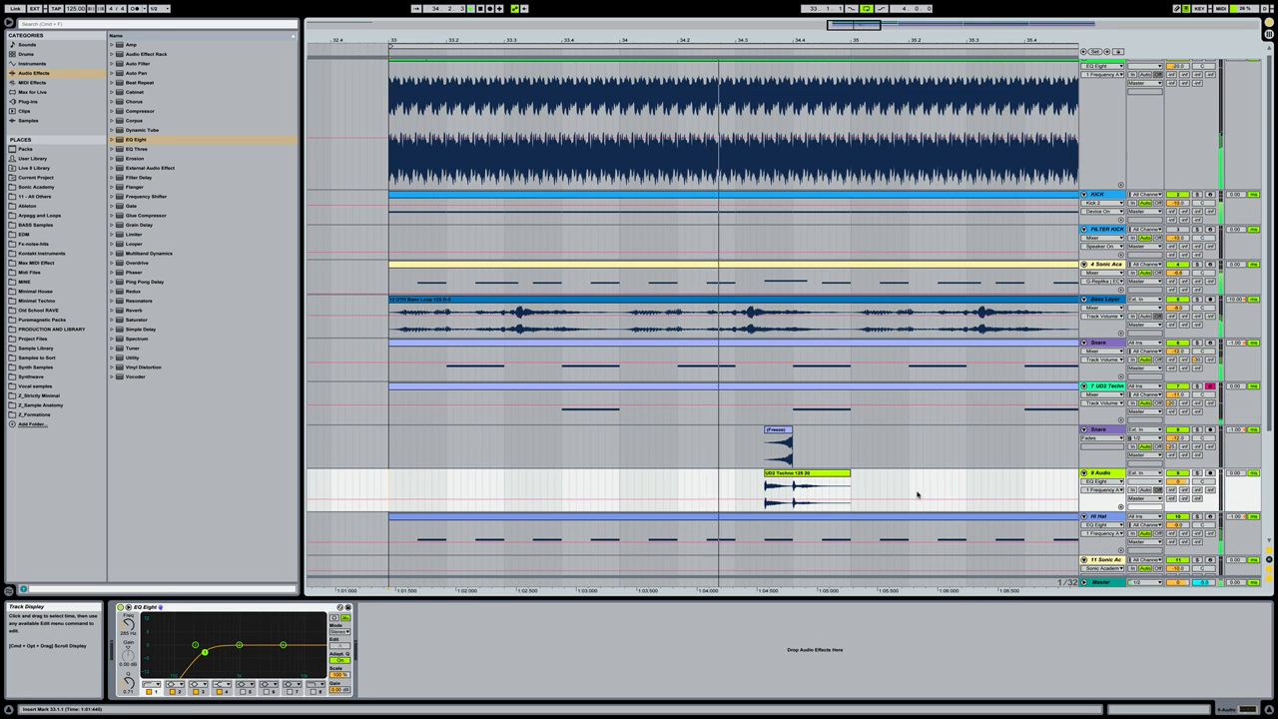
{"action": "key", "text": "space"}
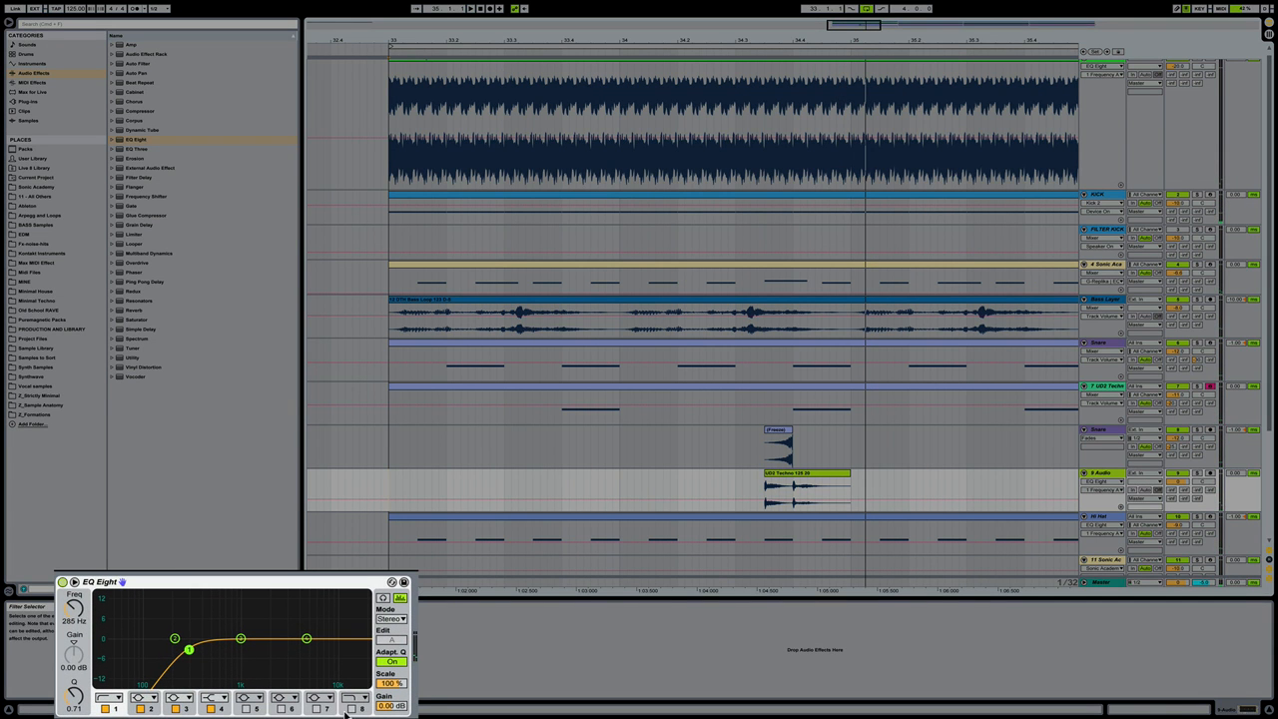
Enable EQ Eight band 8 as a high cut at 1.73 kHz with Q 0.62, and raise the low cut frequency slightly
{"action": "left_click", "coordinate": [350, 708]}
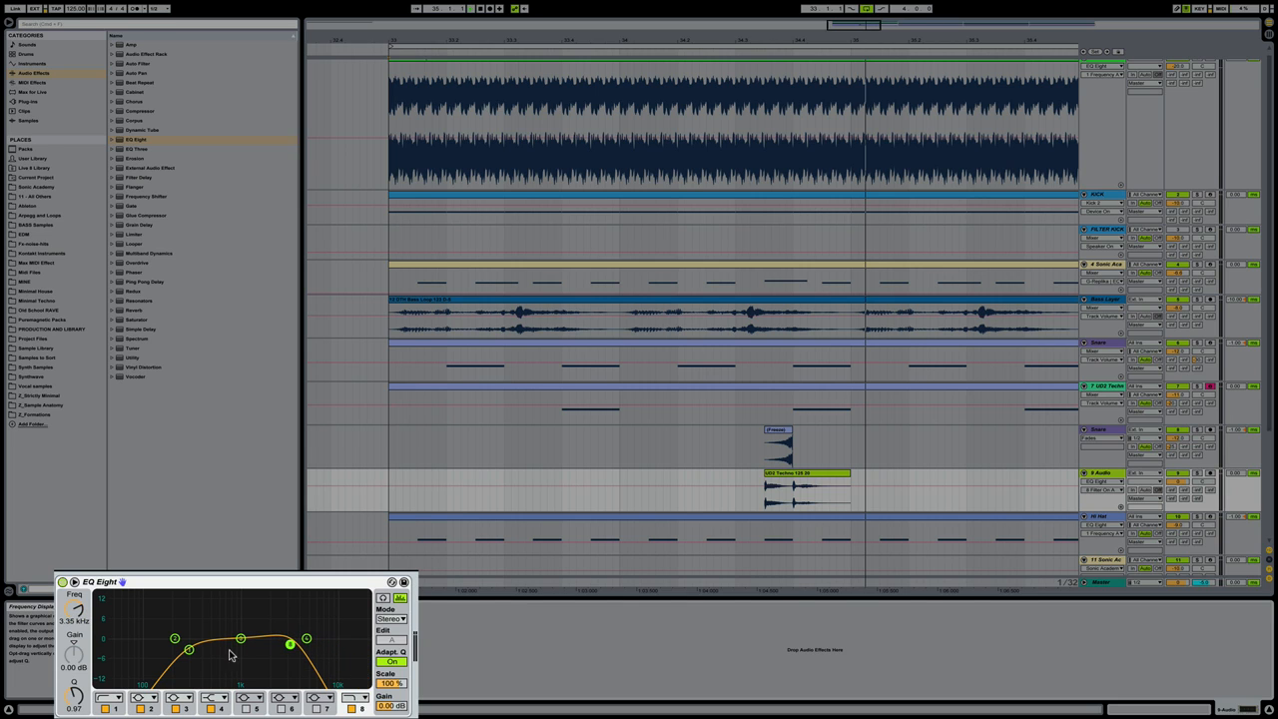
{"action": "key", "text": "space"}
{"action": "left_click_drag", "start_coordinate": [290, 645], "coordinate": [262, 649]}
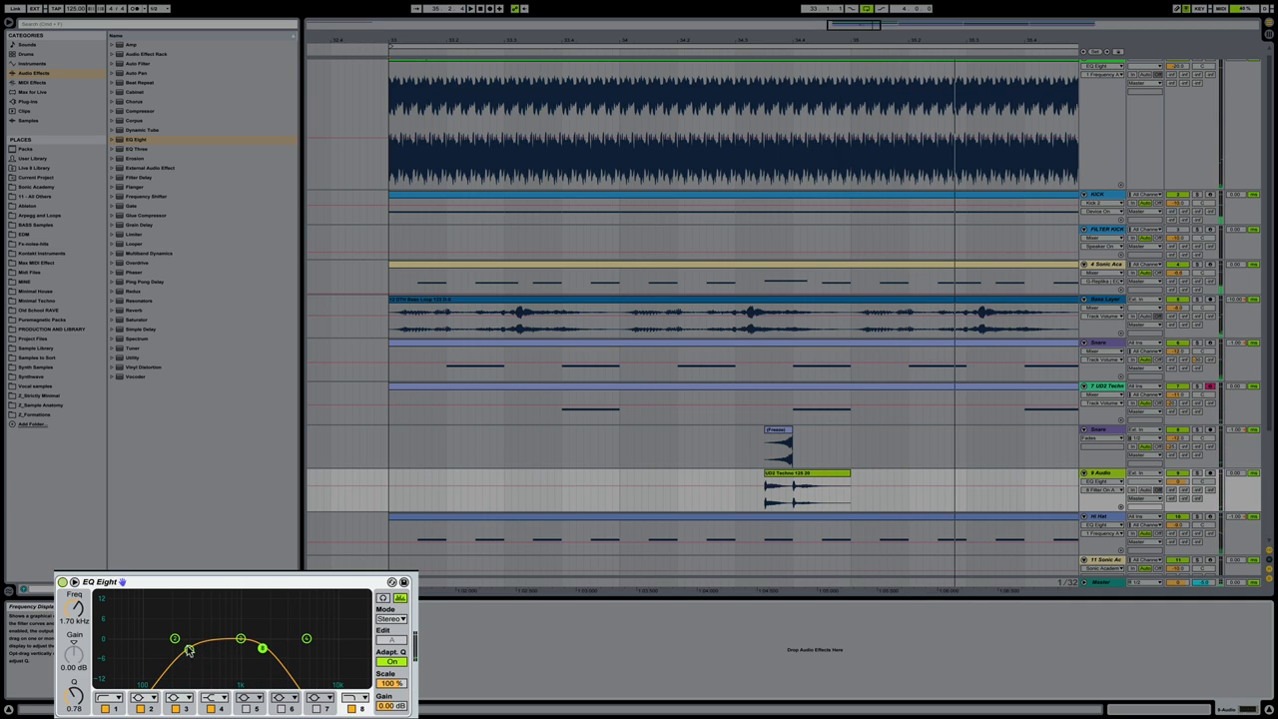
{"action": "left_click_drag", "start_coordinate": [188, 650], "coordinate": [194, 650]}
{"action": "left_click", "coordinate": [263, 649]}
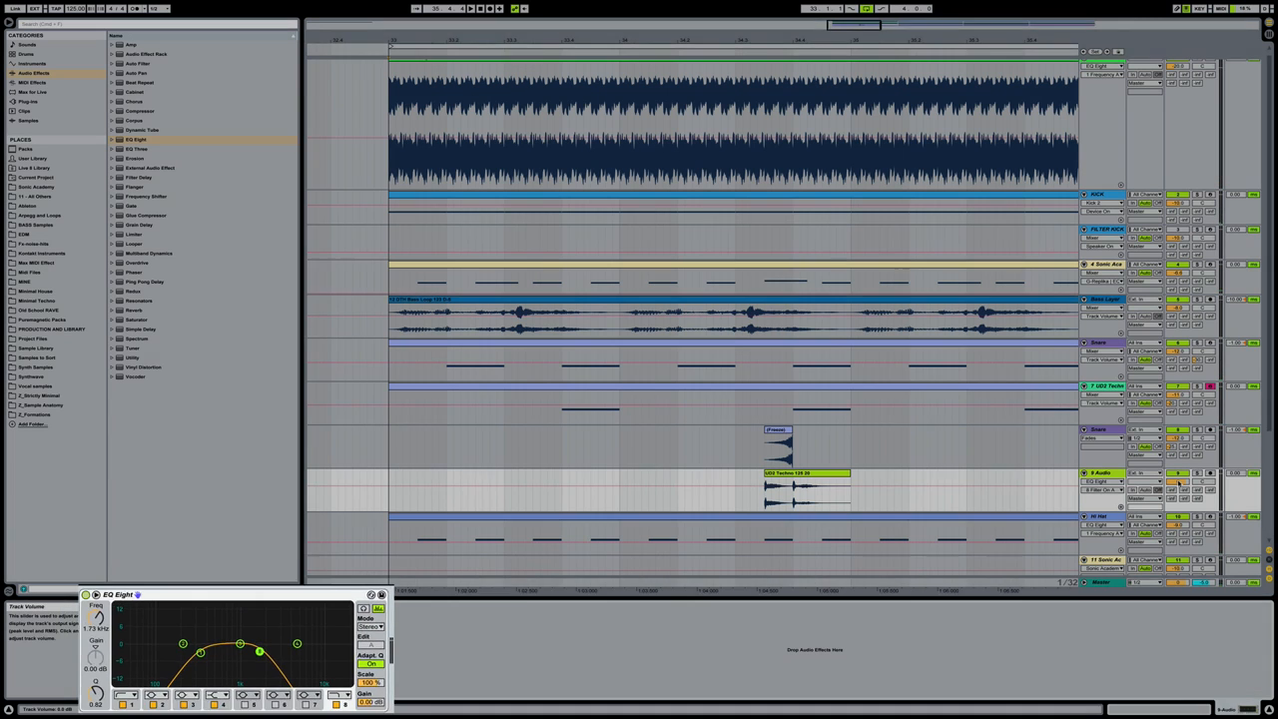
Lower the 9 Audio track's volume to about -15 dB while playing the groove from bar 33
{"action": "mouse_move", "coordinate": [1178, 481]}
{"action": "left_mouse_down"}
{"action": "mouse_move", "coordinate": [1178, 502]}
{"action": "mouse_move", "coordinate": [1179, 488]}
{"action": "left_mouse_up"}
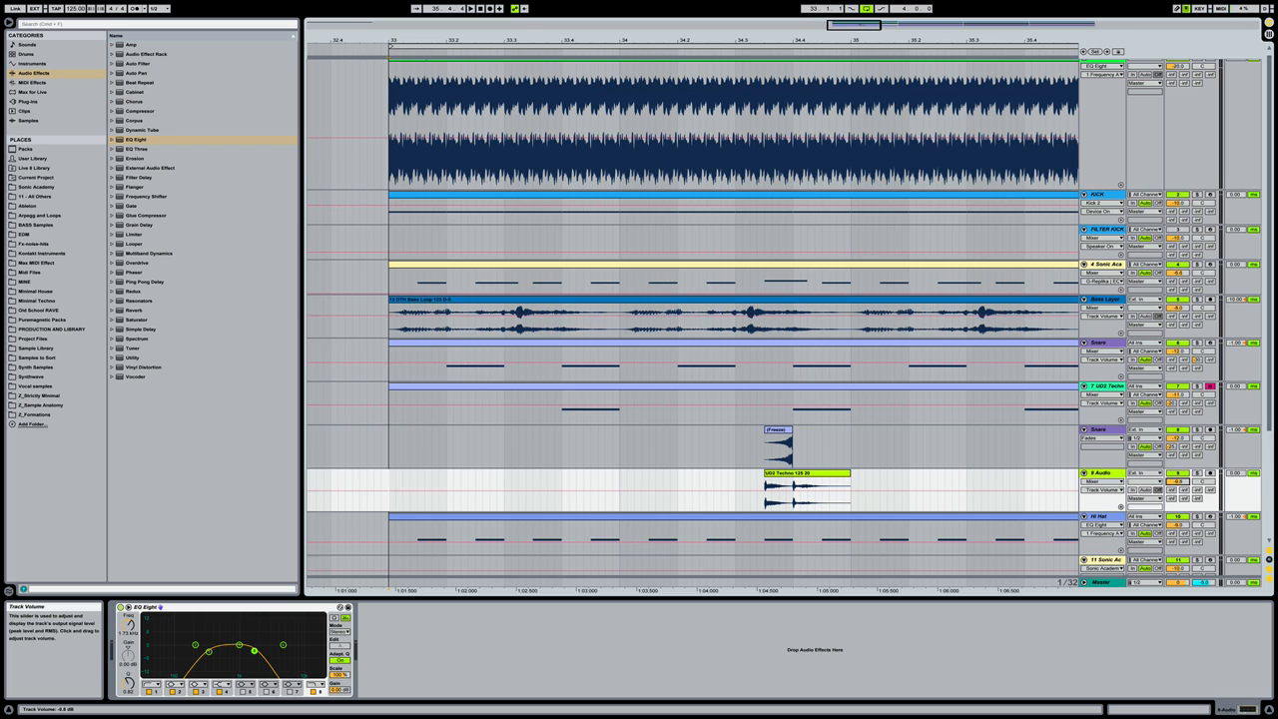
{"action": "left_click_drag", "start_coordinate": [1178, 482], "coordinate": [1178, 485]}
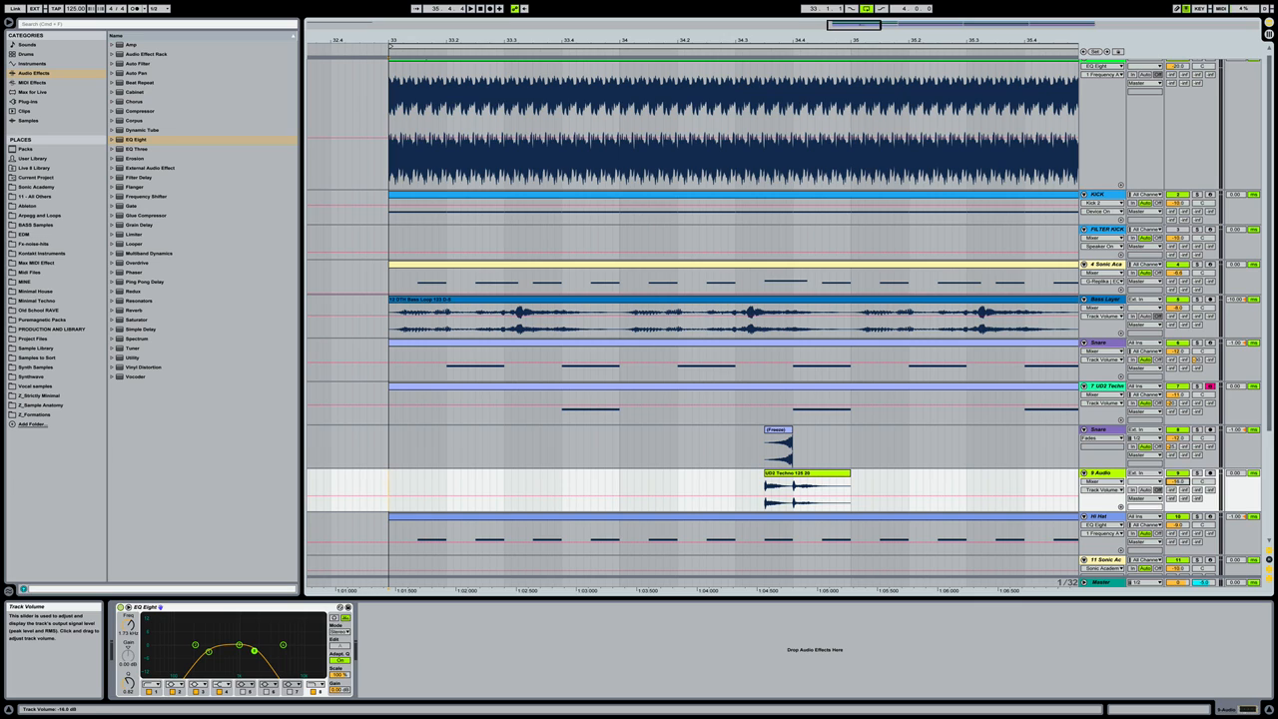
{"action": "left_click", "coordinate": [388, 478]}
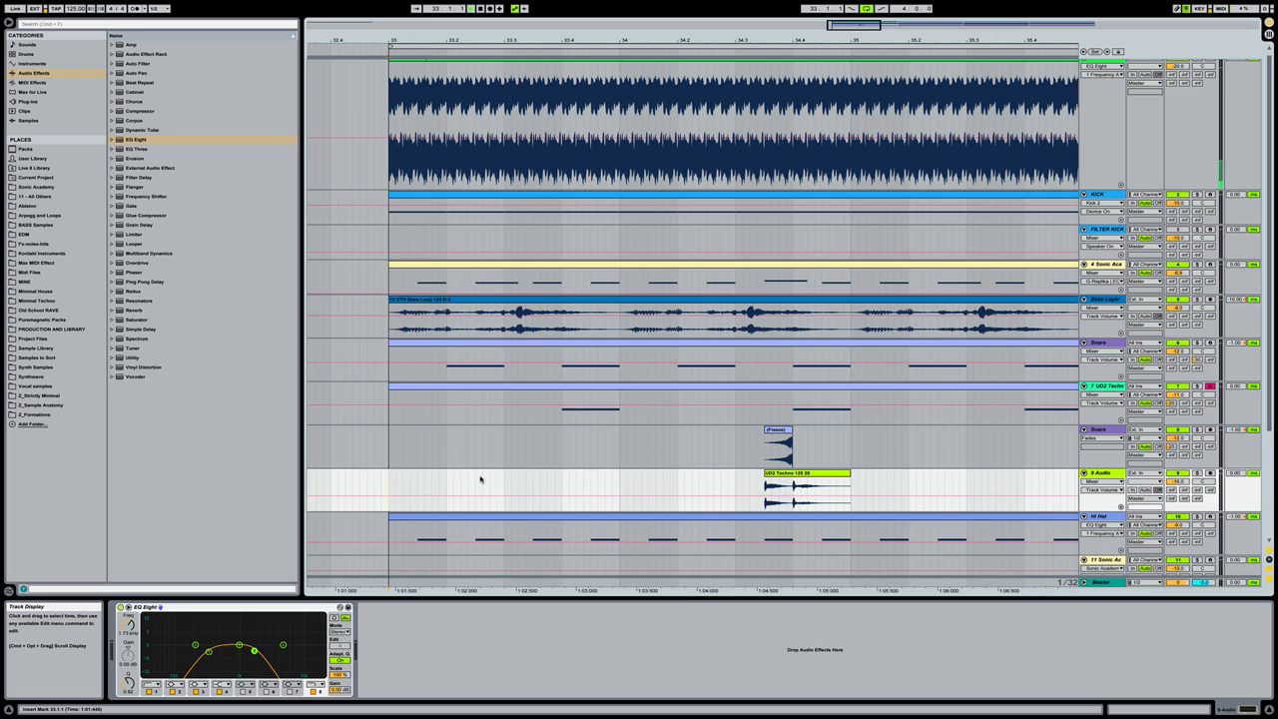
{"action": "key", "text": "space"}
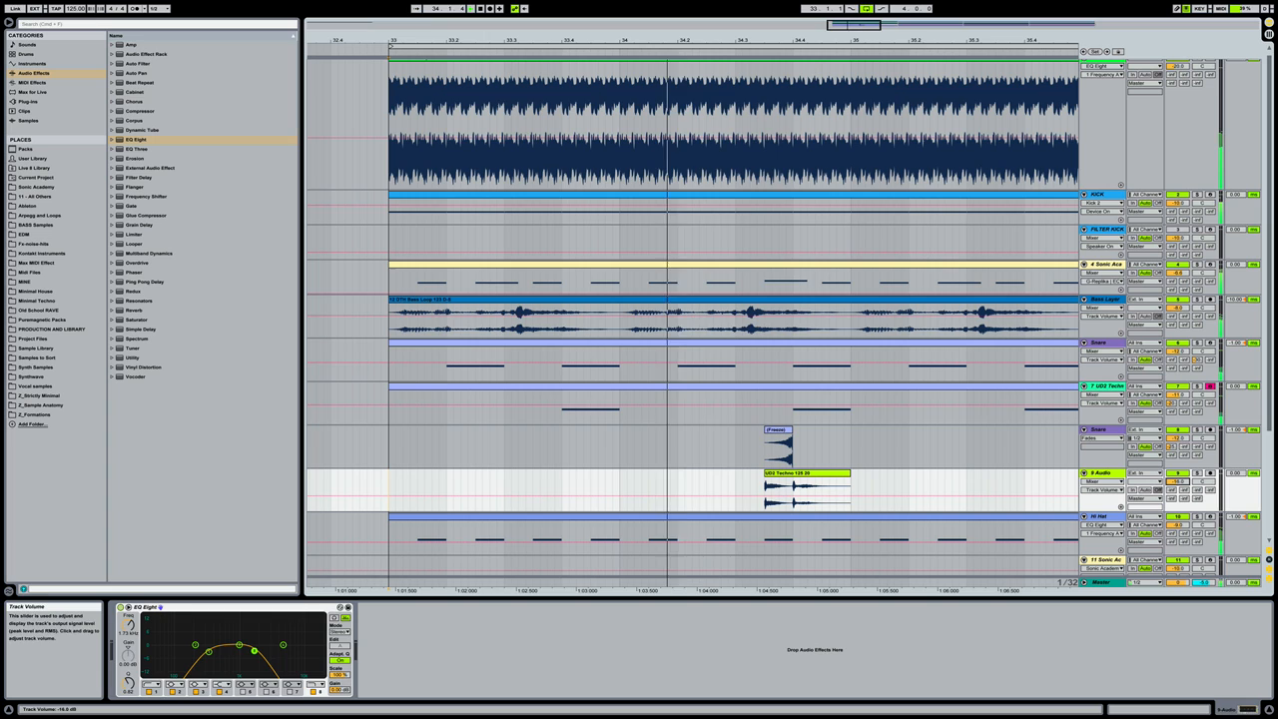
{"action": "left_click_drag", "start_coordinate": [1180, 485], "coordinate": [1181, 478]}
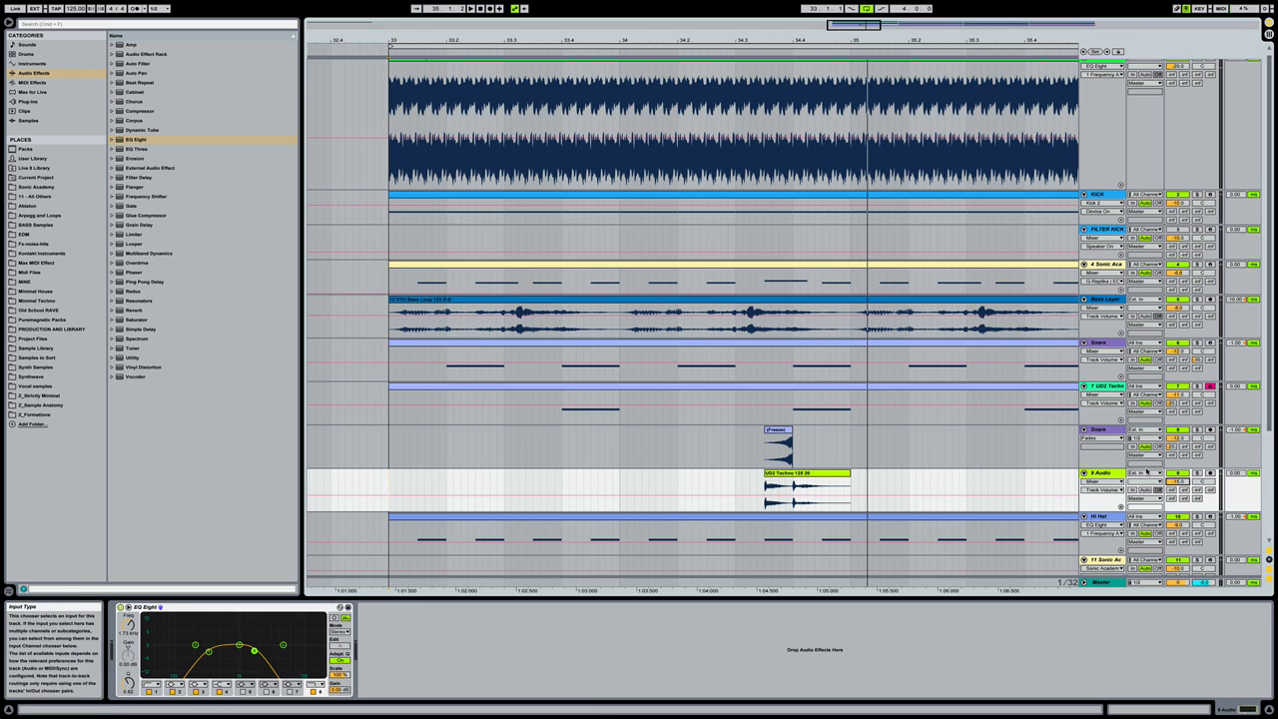
Automate the 9 Audio track's send C to the Valhalla reverb, raising it only from 34.4.1 to 35.1.1
{"action": "left_click_drag", "start_coordinate": [848, 484], "coordinate": [787, 484]}
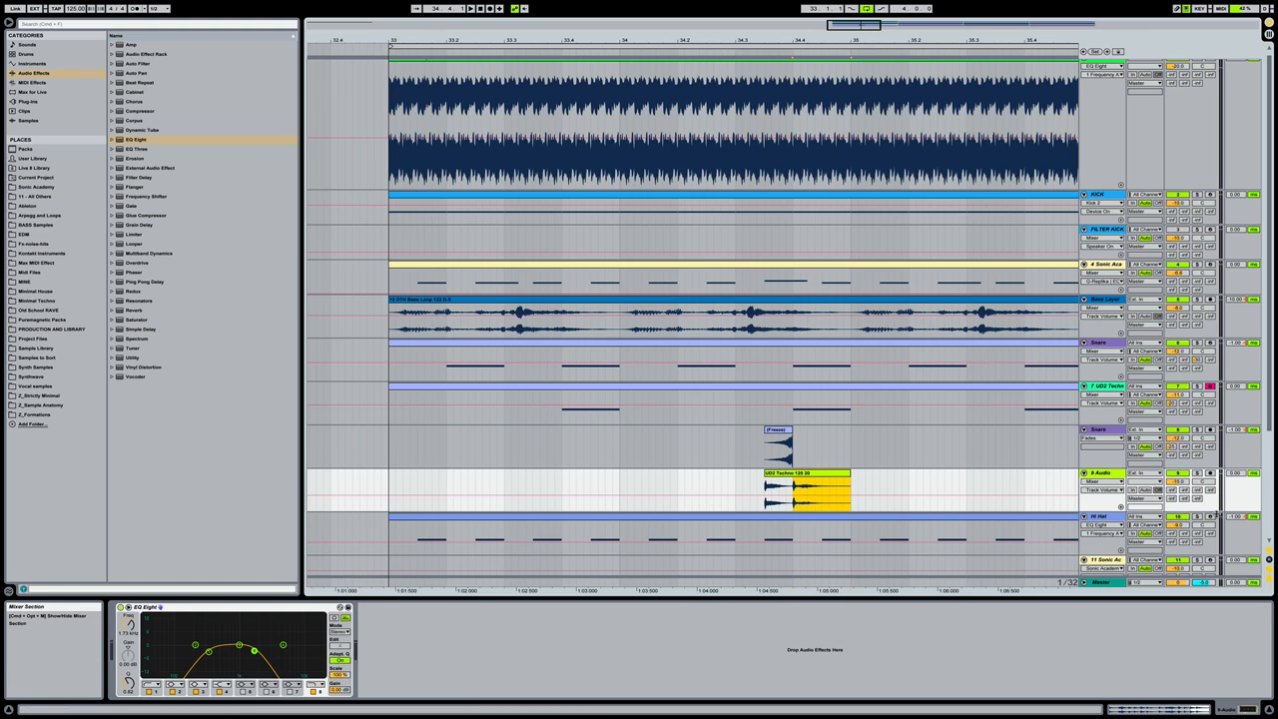
{"action": "left_click", "coordinate": [1198, 491]}
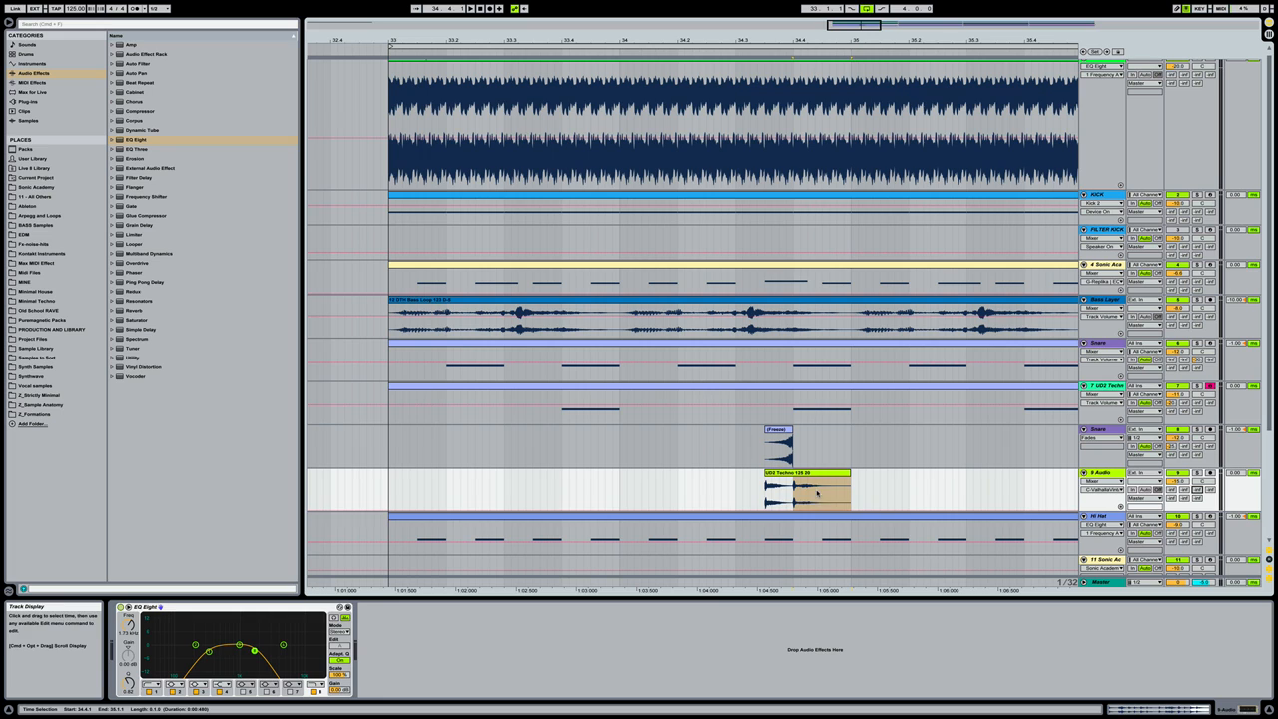
{"action": "left_click_drag", "start_coordinate": [812, 511], "coordinate": [811, 477]}
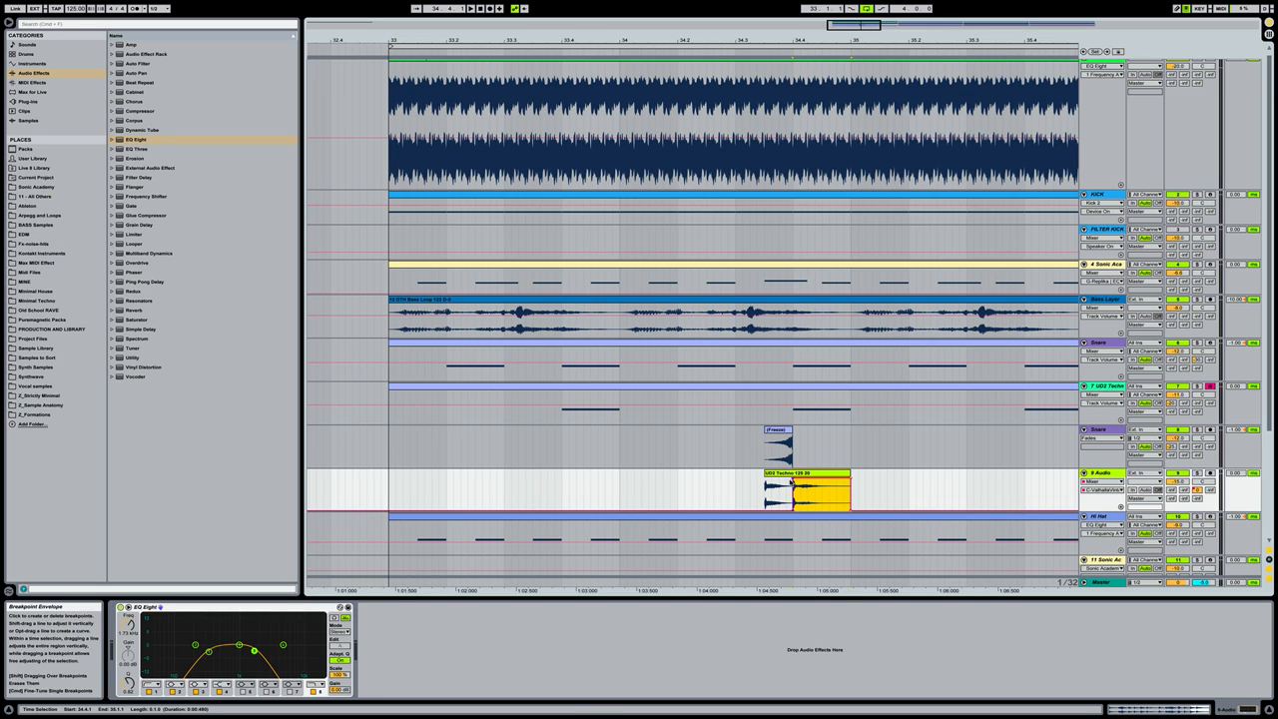
Play the UD2 Techno 20 clip soloed to hear its reverb send, unsolo it and play the full mix from bar 33
{"action": "left_click", "coordinate": [776, 476]}
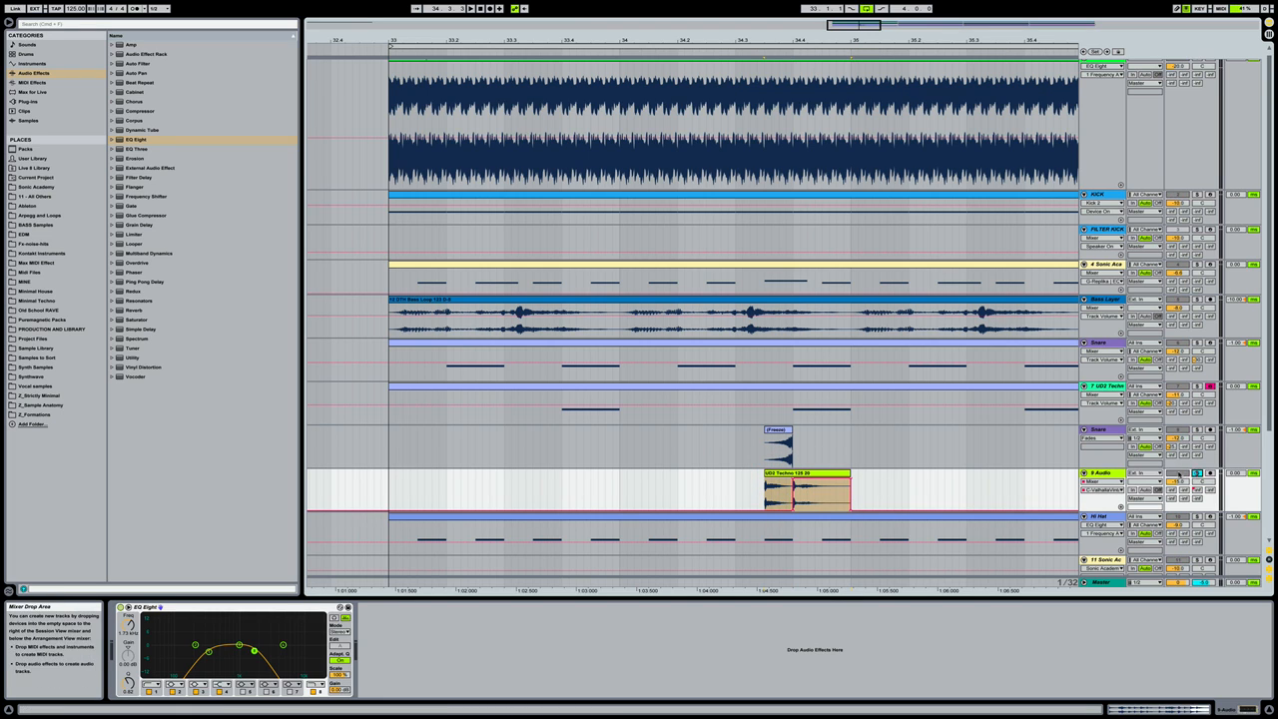
{"action": "left_click", "coordinate": [823, 475]}
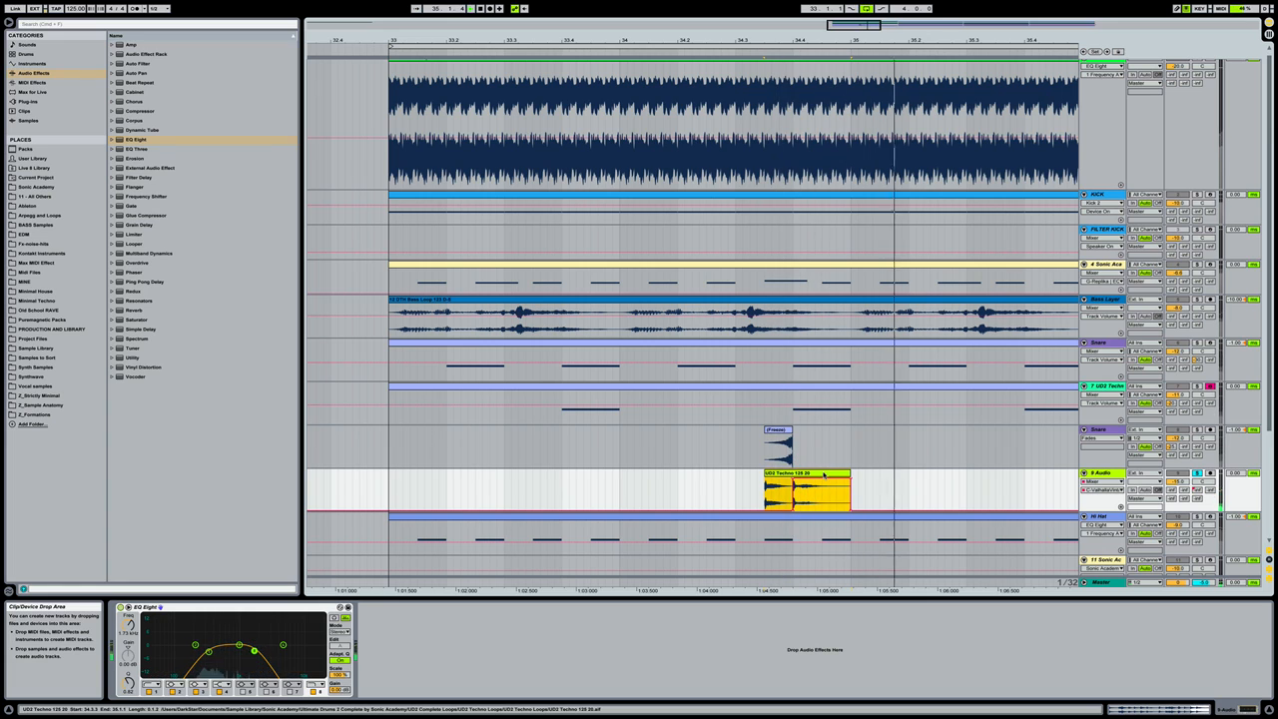
{"action": "key", "text": "space"}
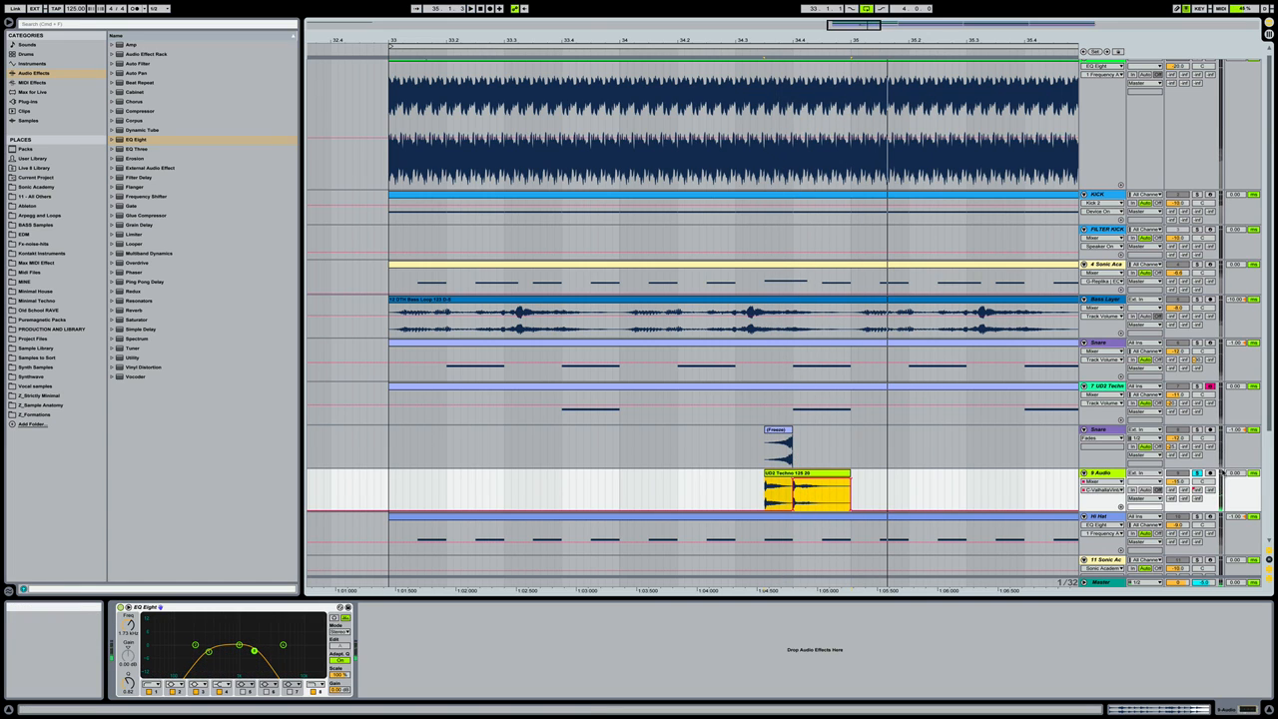
{"action": "left_click", "coordinate": [1198, 474]}
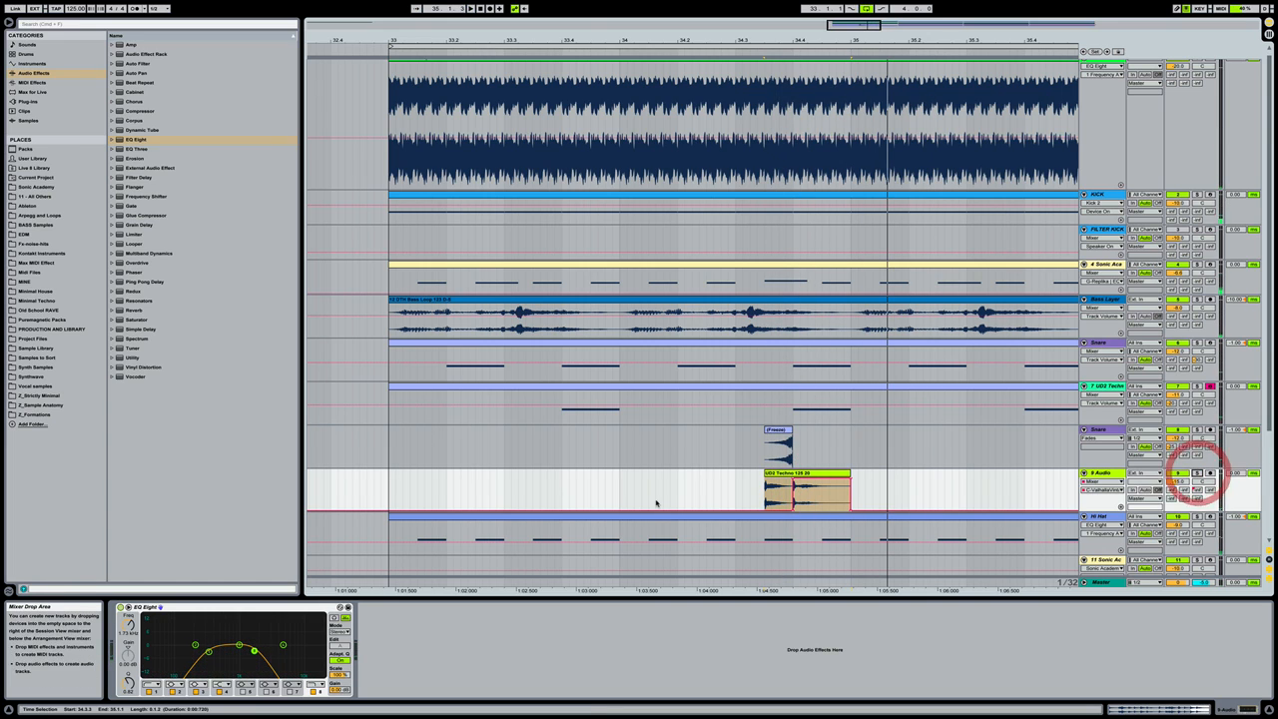
{"action": "left_click", "coordinate": [385, 482]}
{"action": "key", "text": "space"}
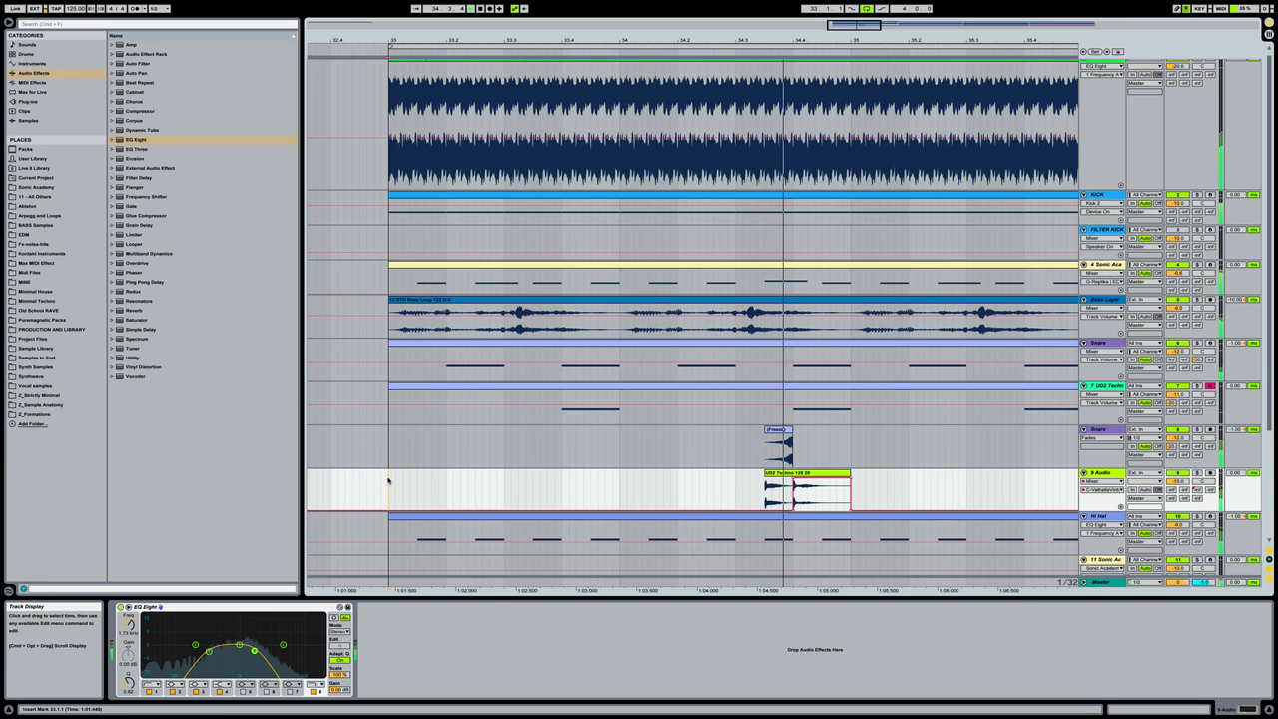
Fine-tune the 9 Audio track's volume and replay the groove from bar 33
{"action": "left_click", "coordinate": [1178, 481]}
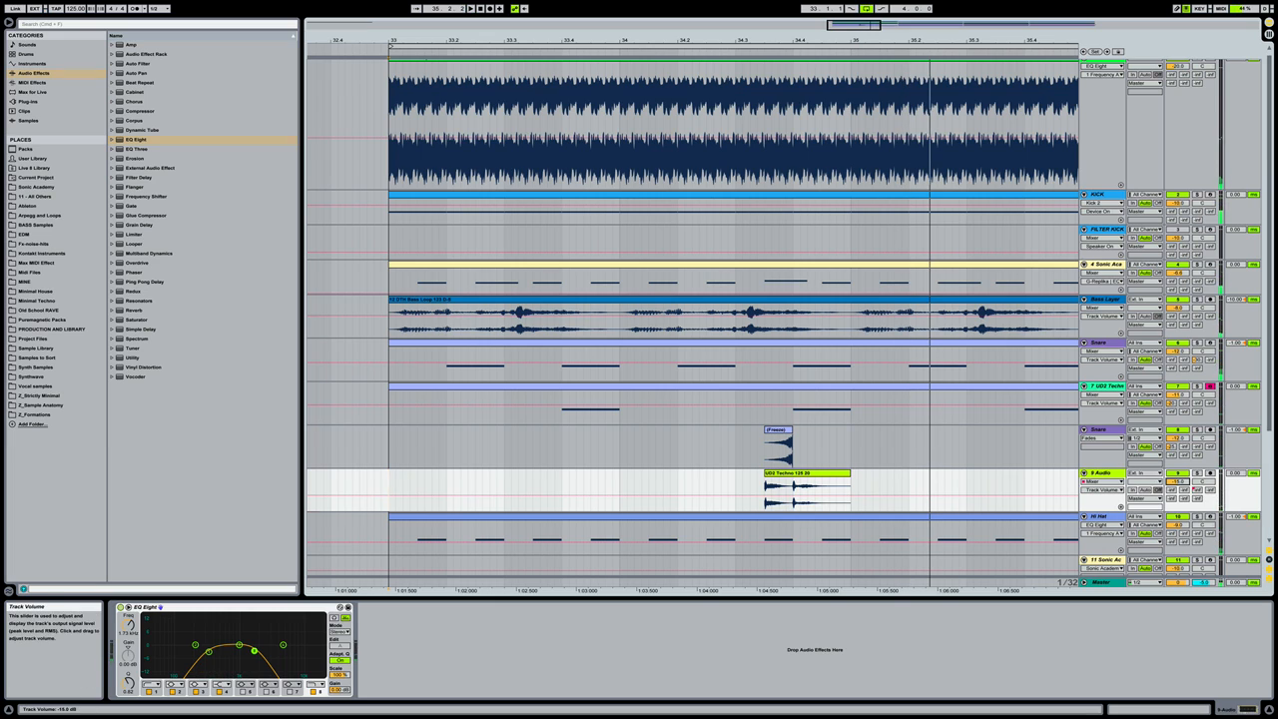
{"action": "left_click_drag", "start_coordinate": [1177, 481], "coordinate": [1177, 480]}
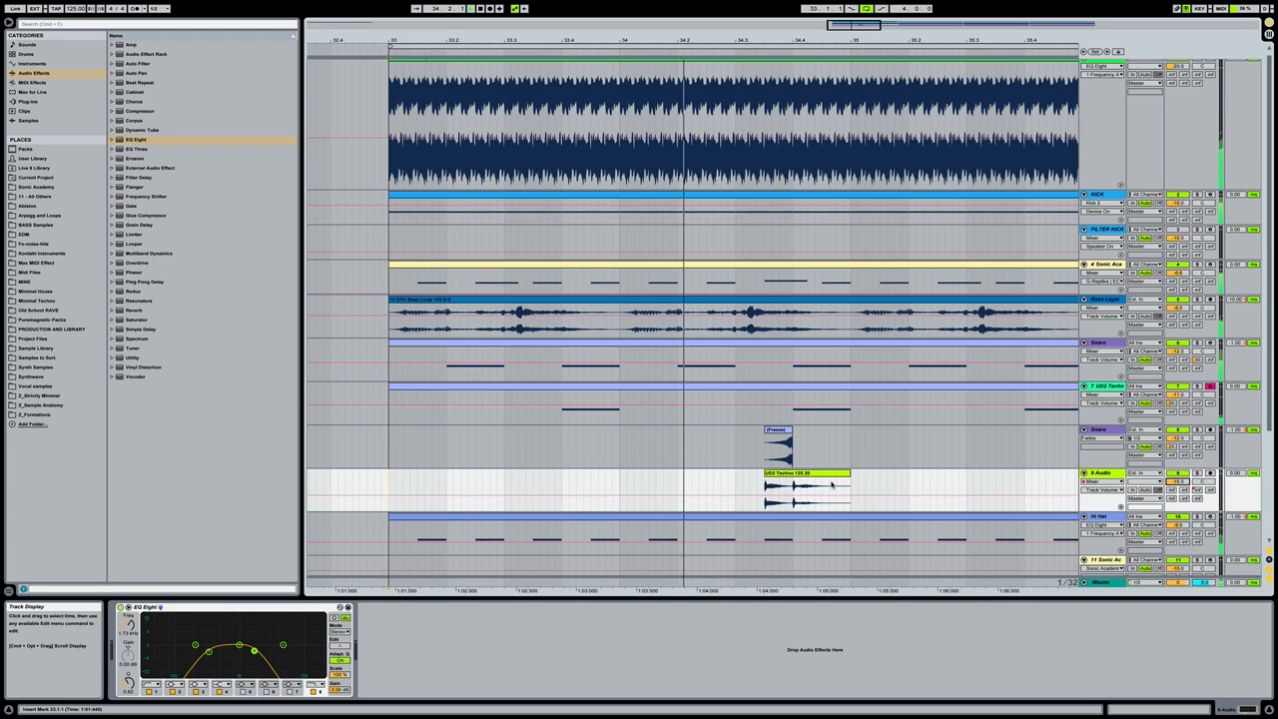
{"action": "key", "text": "space"}
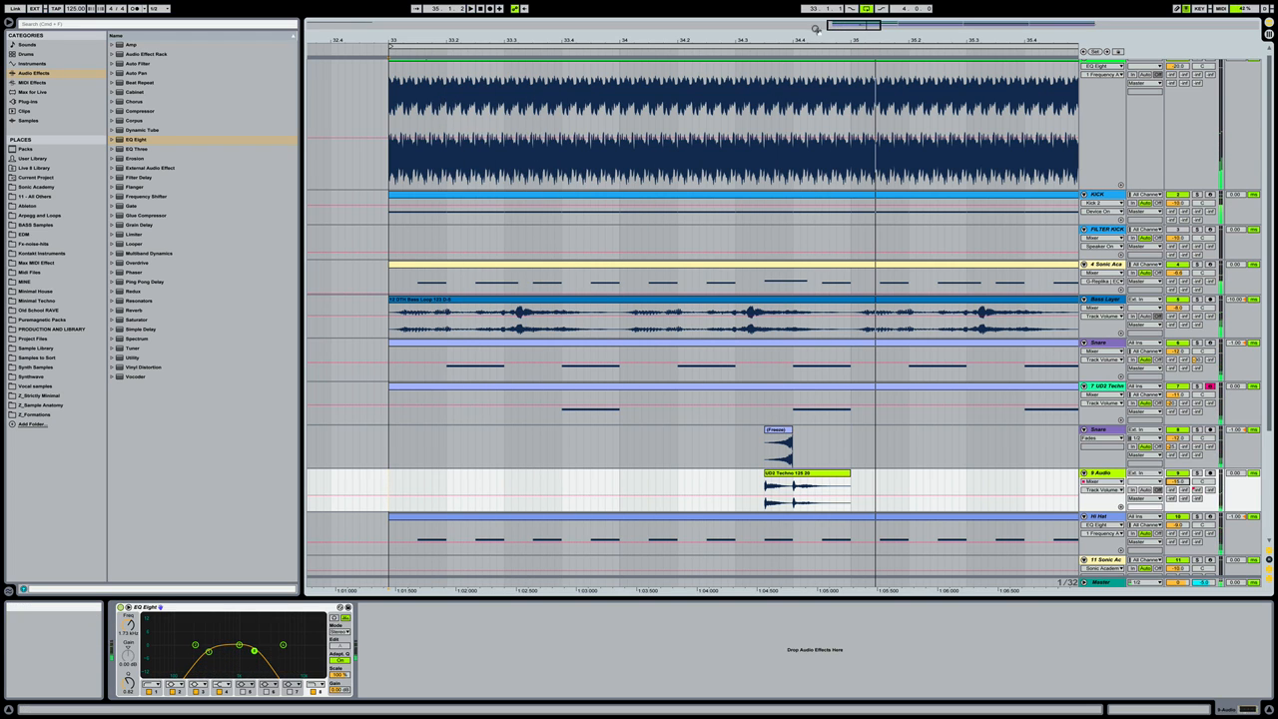
Duplicate the 9 Audio track's range from 33.1.1 to 35.1.1 into the following two bars and play the groove from bar 33
{"action": "left_click_drag", "start_coordinate": [807, 42], "coordinate": [808, 42]}
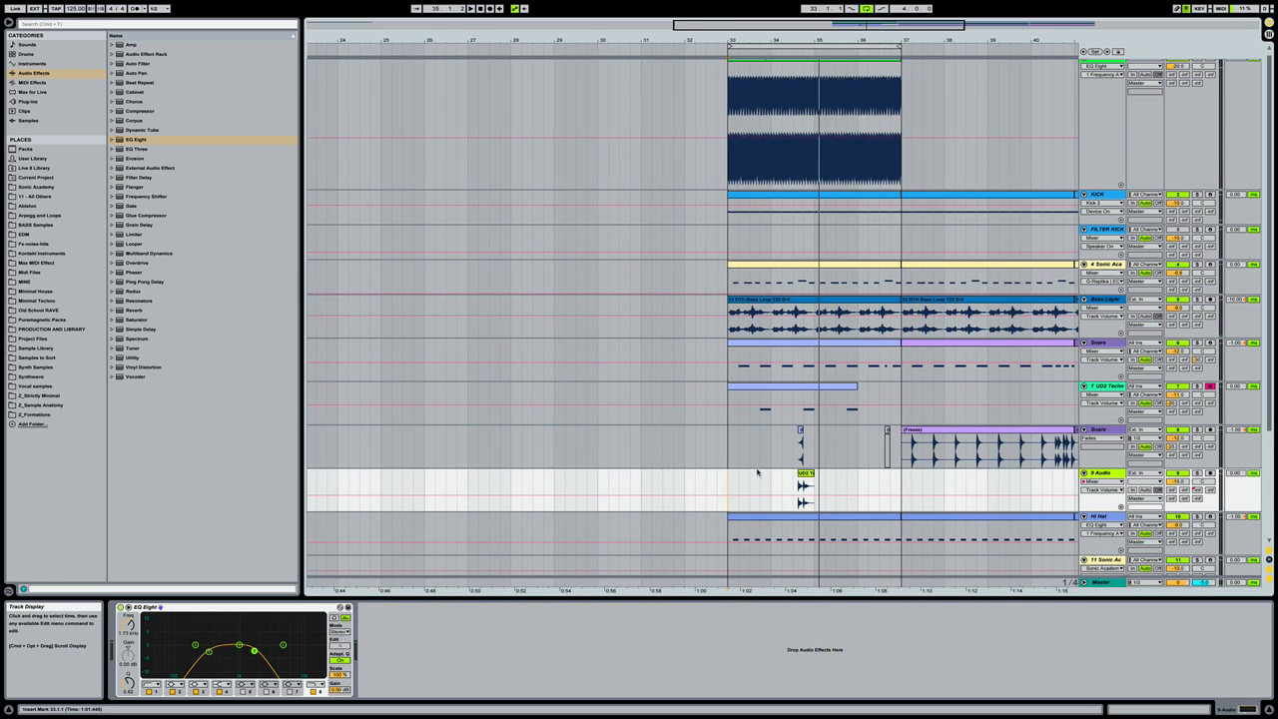
{"action": "left_click", "coordinate": [814, 484]}
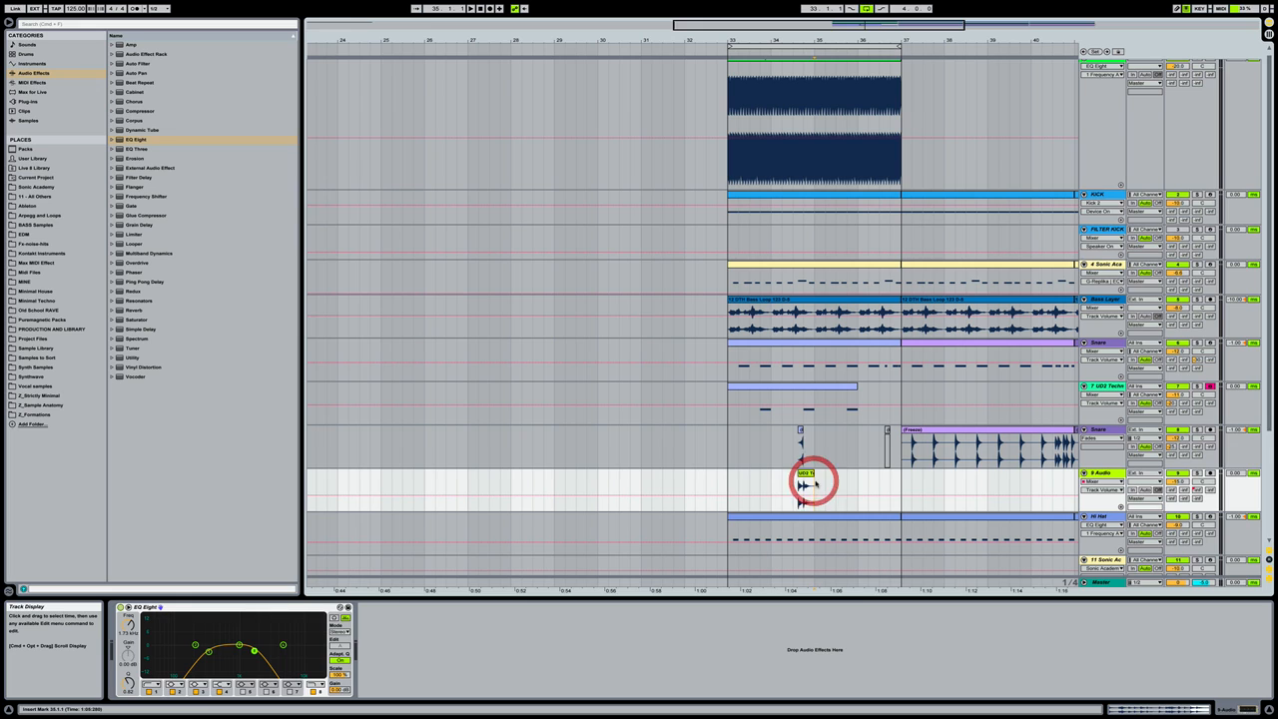
{"action": "left_click_drag", "start_coordinate": [814, 483], "coordinate": [731, 487]}
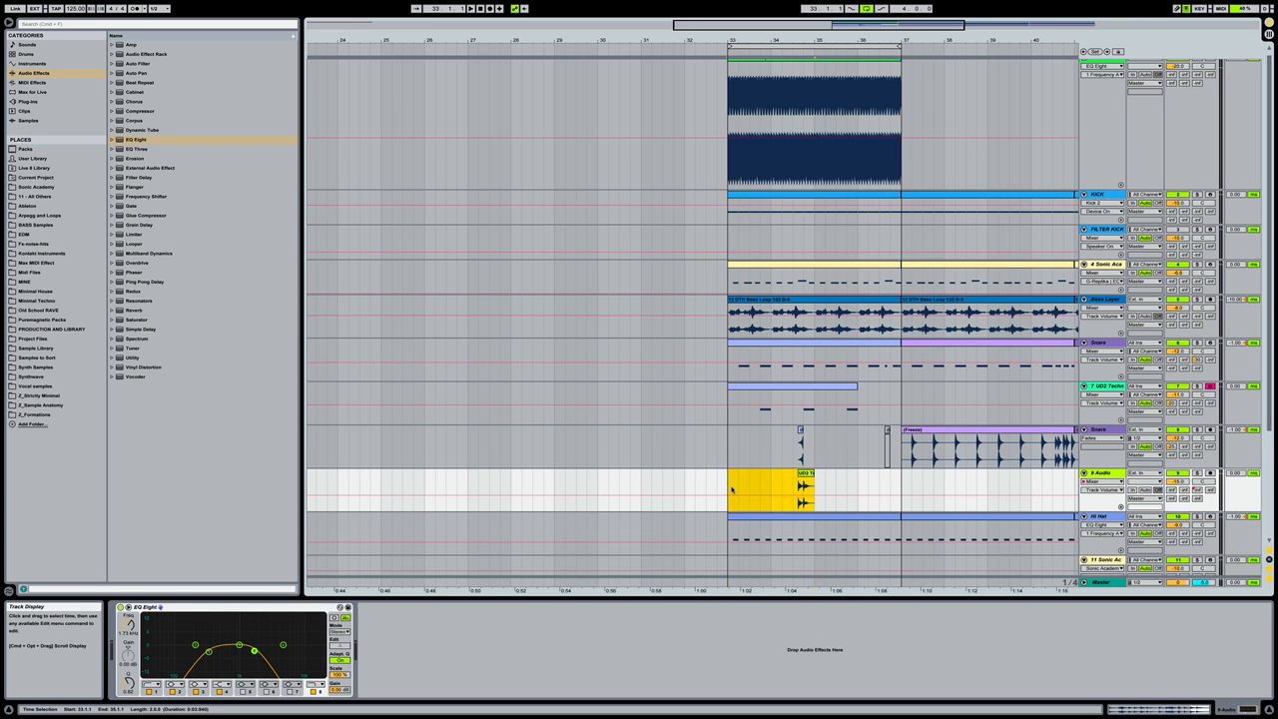
{"action": "key", "text": "super+d"}
{"action": "left_click", "coordinate": [726, 483]}
{"action": "key", "text": "space"}
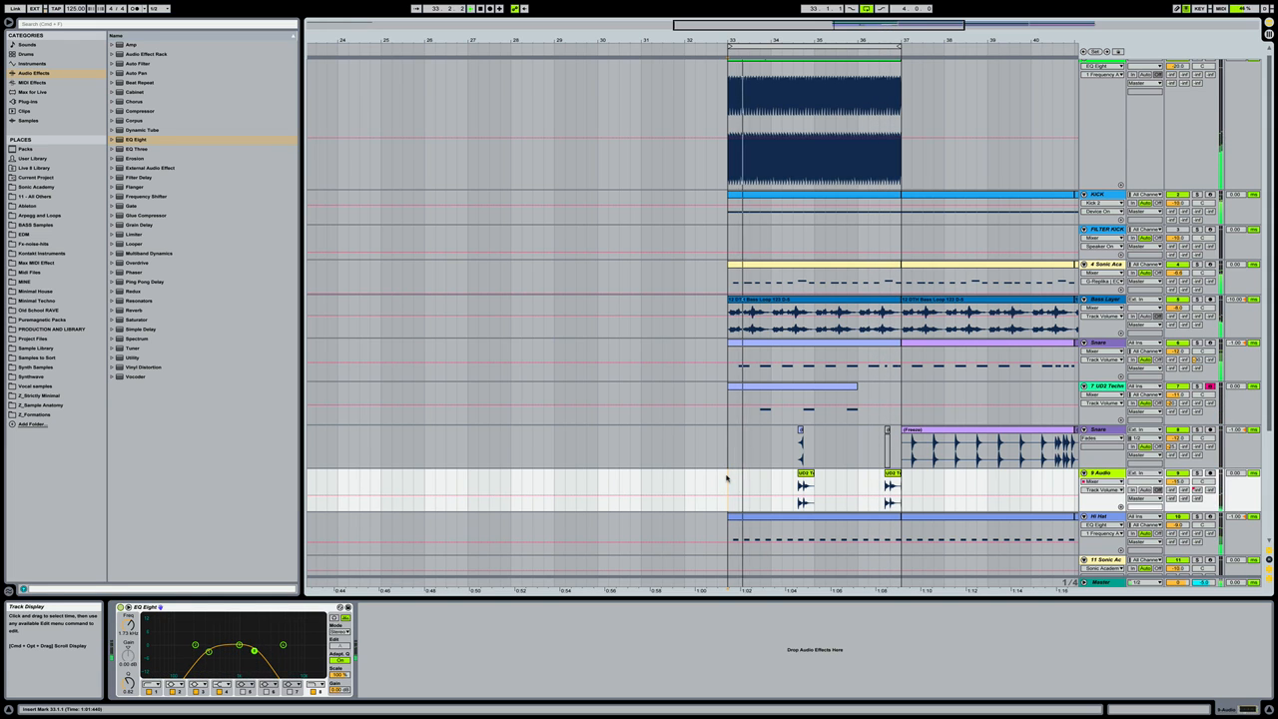
Delete the frozen audio clips from bar 37 onward on the reversed Snare track, including the leftover at bar 49
{"action": "left_click_drag", "start_coordinate": [867, 47], "coordinate": [802, 444]}
{"action": "left_click", "coordinate": [795, 431]}
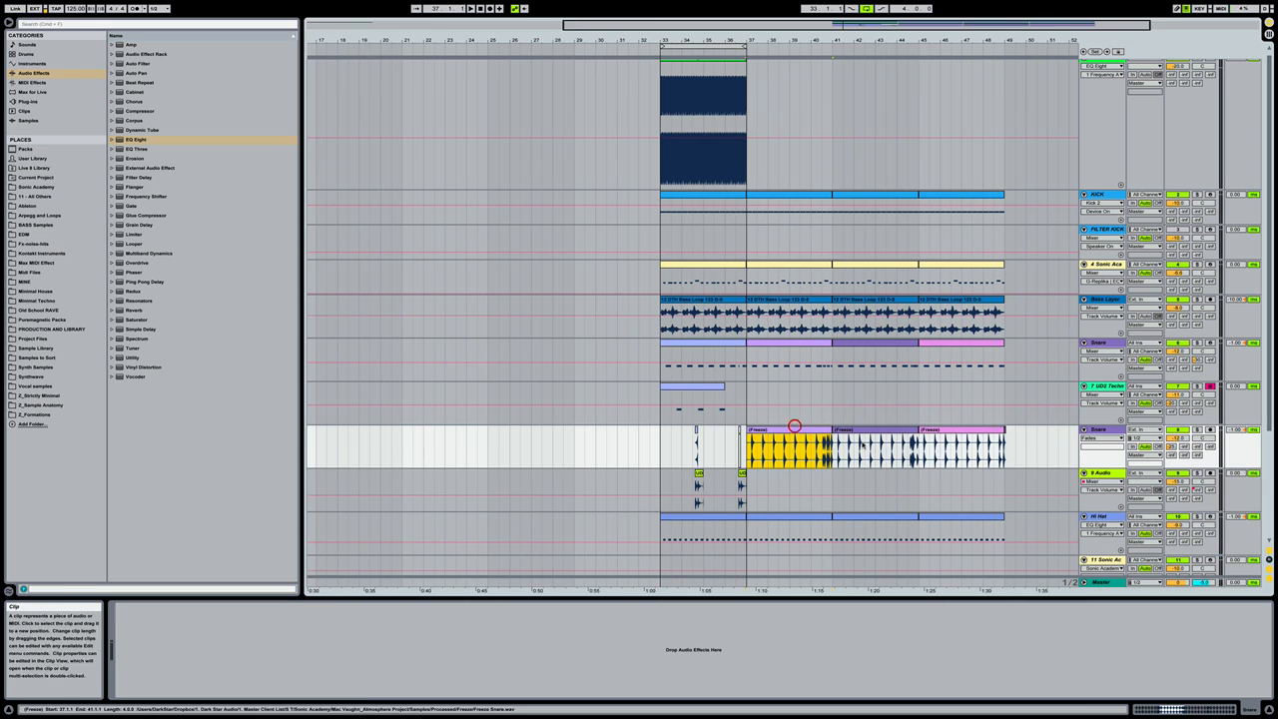
{"action": "left_click", "coordinate": [969, 432], "text": "shift"}
{"action": "key", "text": "Delete"}
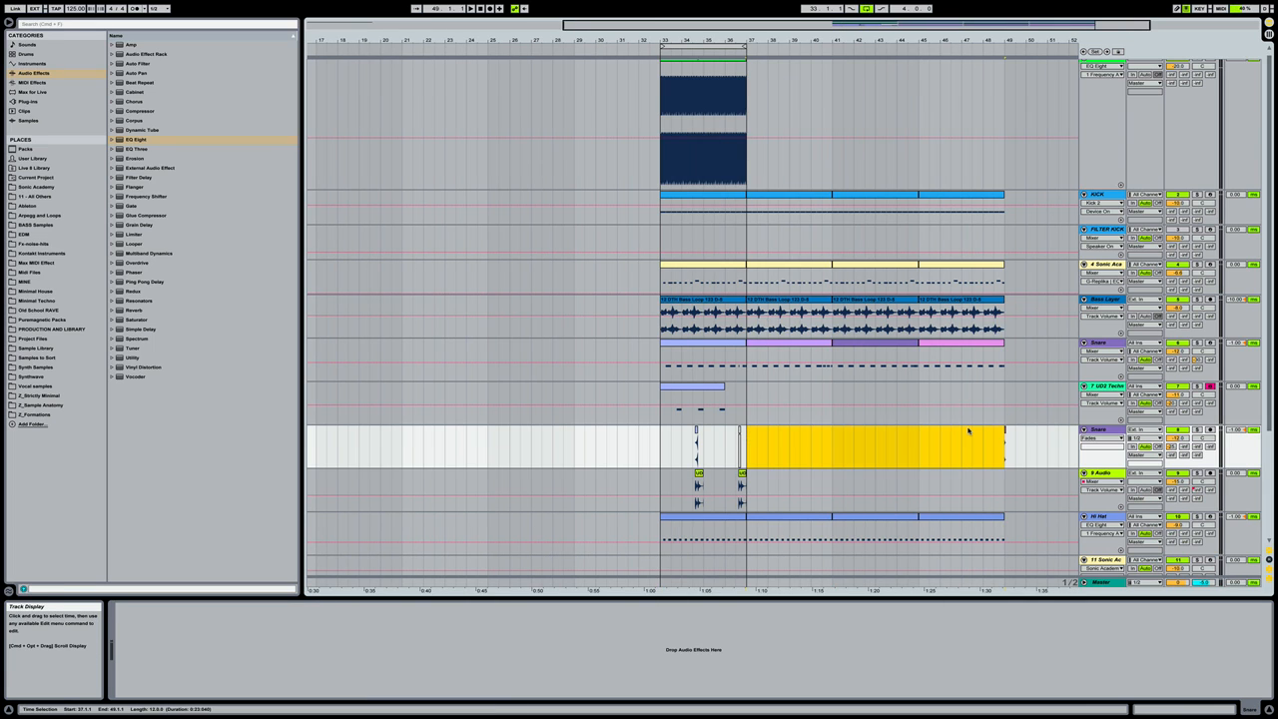
{"action": "left_click_drag", "start_coordinate": [963, 431], "coordinate": [1014, 432]}
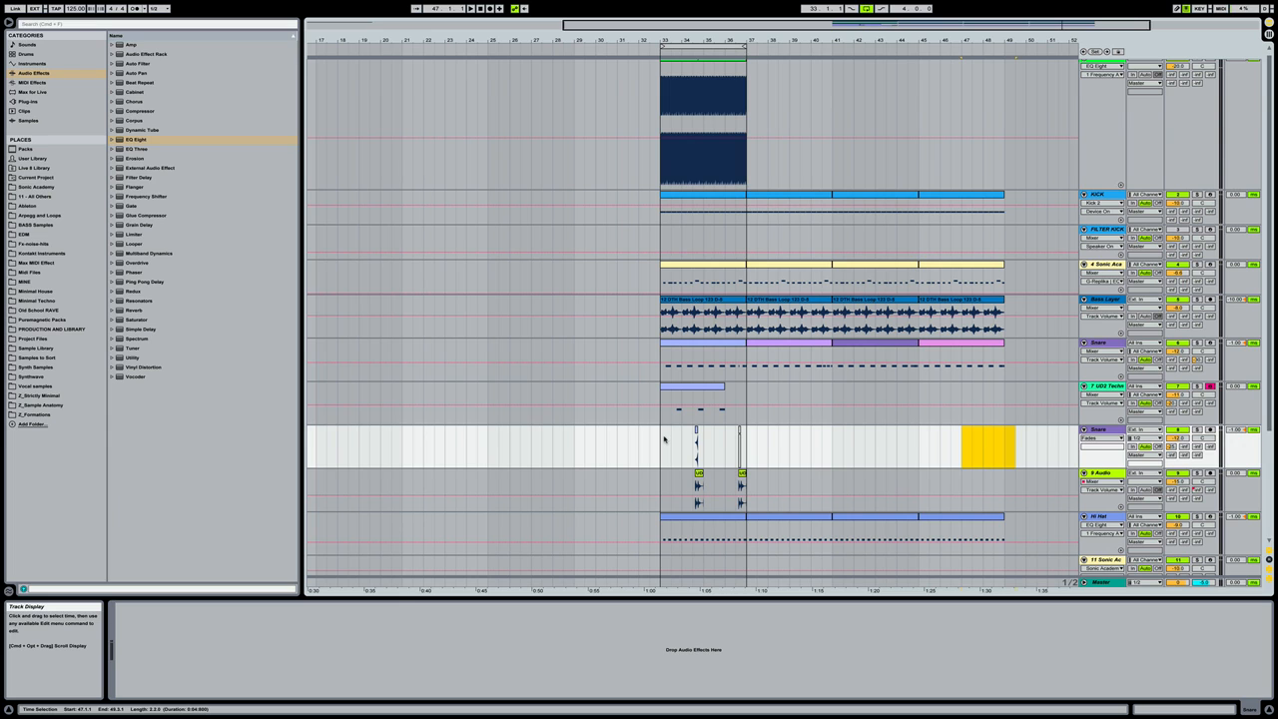
Unfold the 16 Maschine track and fold tracks 11 to 14 above it
{"action": "scroll", "coordinate": [1019, 429], "scroll_direction": "down", "scroll_amount": 6}
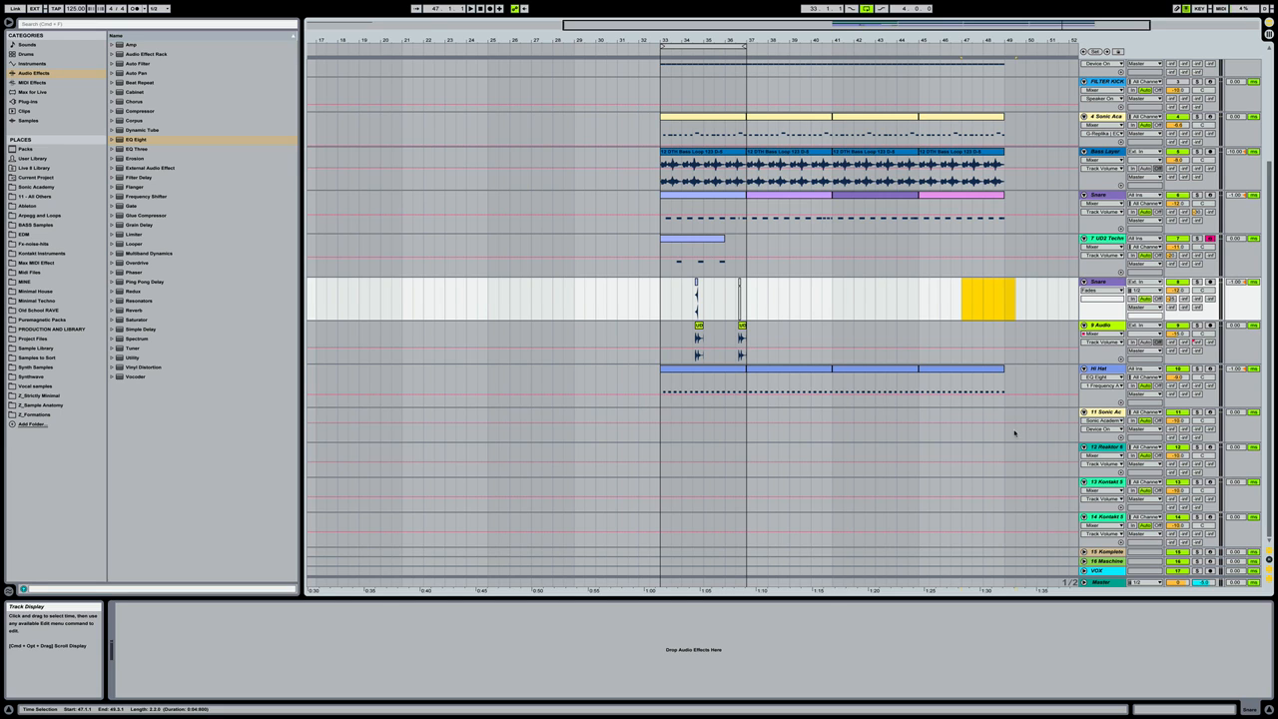
{"action": "left_click", "coordinate": [1103, 561]}
{"action": "left_click", "coordinate": [1084, 562]}
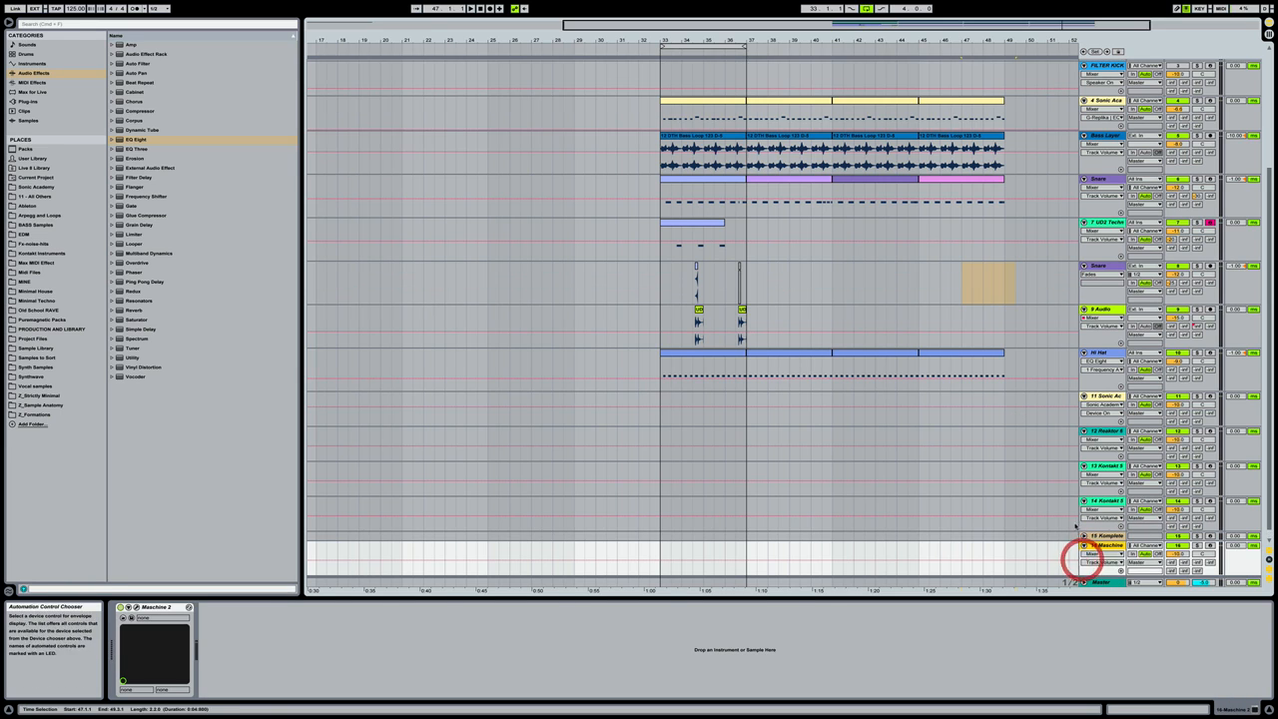
{"action": "left_click", "coordinate": [1114, 537]}
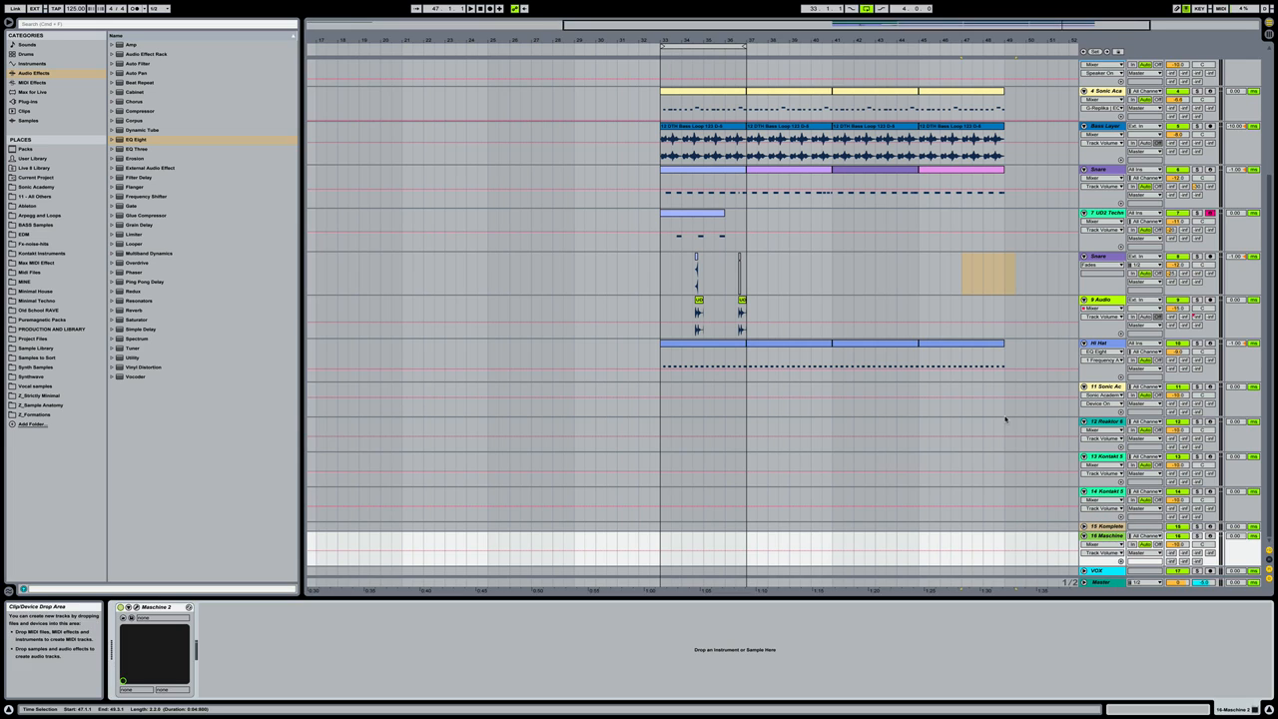
{"action": "left_click", "coordinate": [1099, 387]}
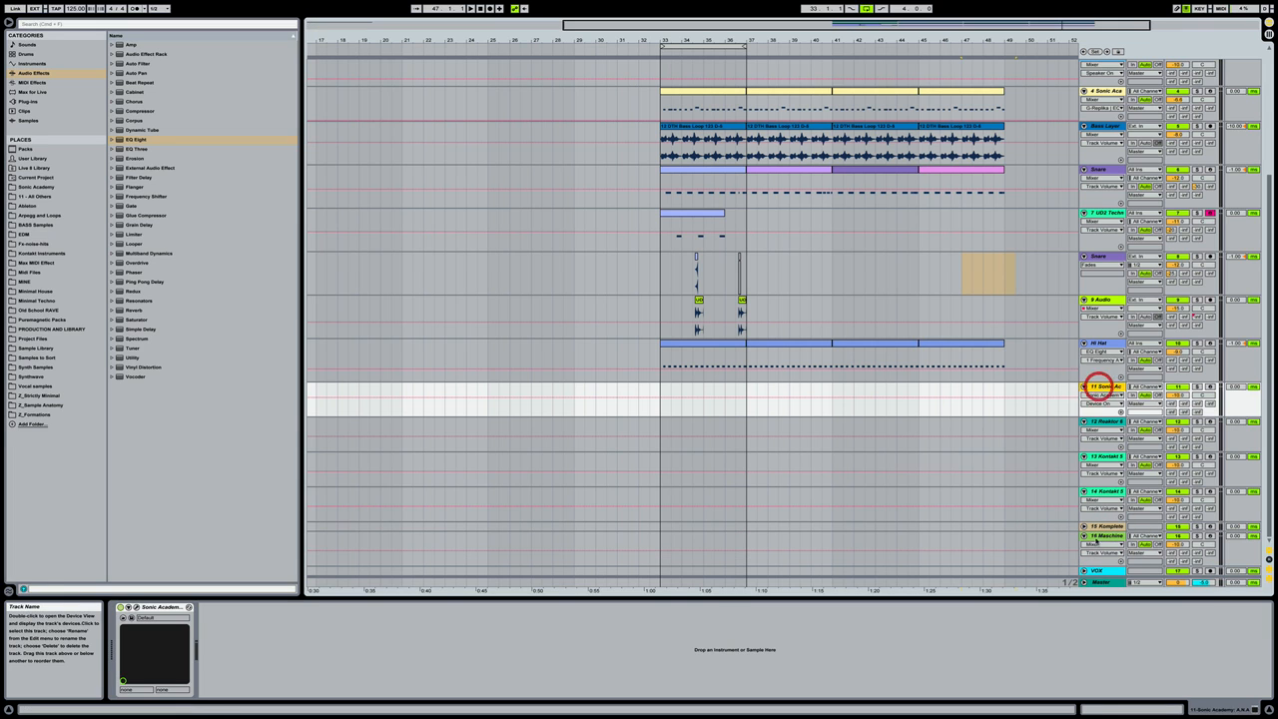
{"action": "left_click", "coordinate": [1095, 494]}
{"action": "left_click", "coordinate": [1084, 491]}
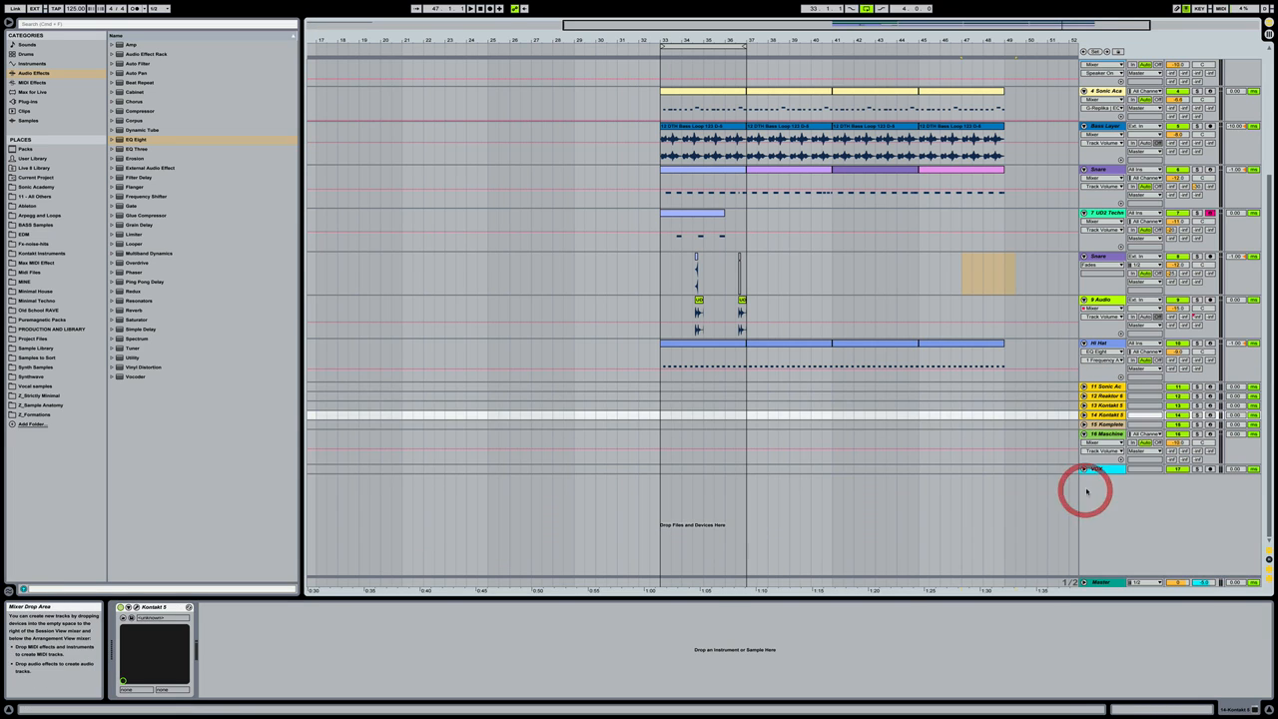
Add an EQ Eight to the 16 Maschine track and open its Maschine 2 plug-in window in the Large view size
{"action": "left_click", "coordinate": [1102, 435]}
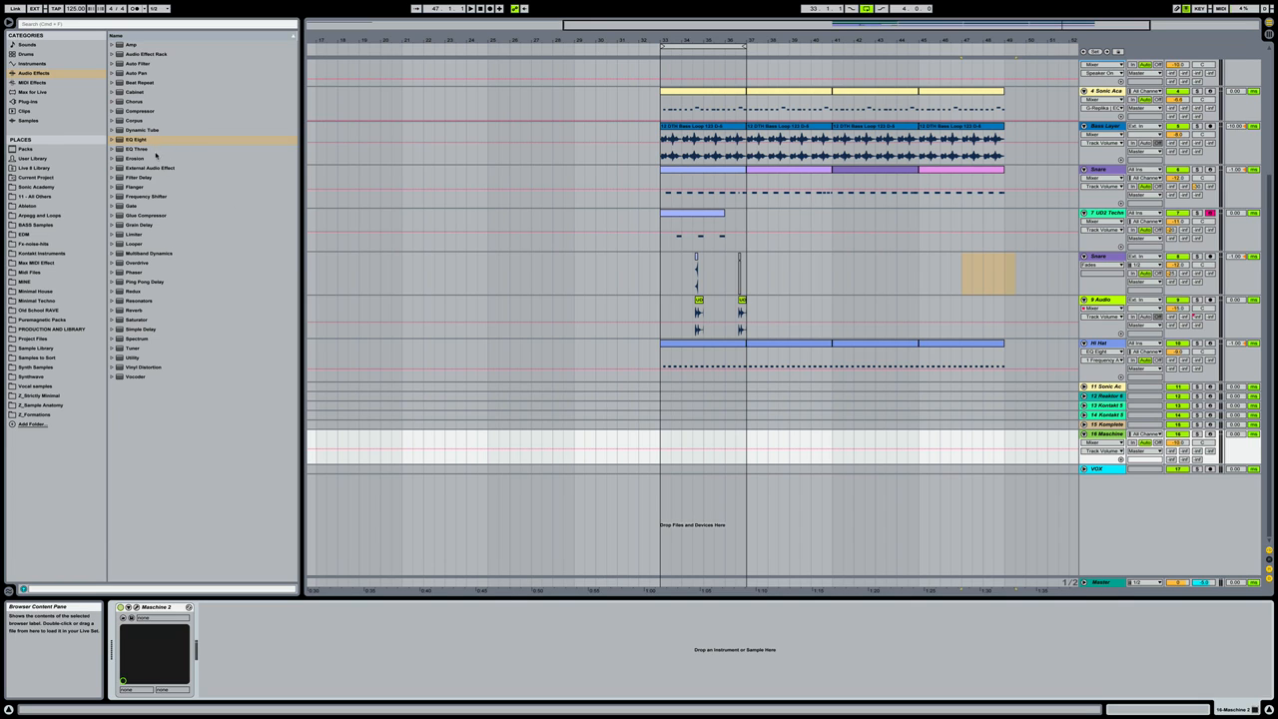
{"action": "double_click", "coordinate": [137, 140]}
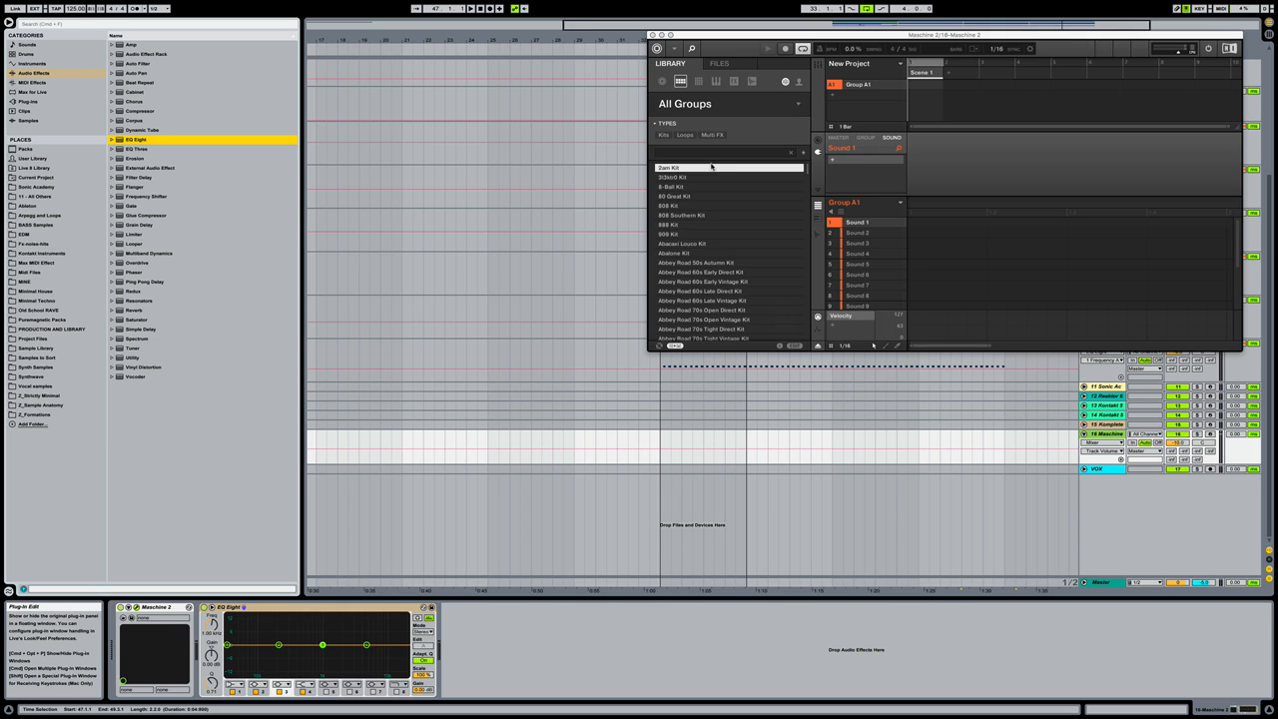
{"action": "left_click", "coordinate": [740, 45]}
{"action": "left_click_drag", "start_coordinate": [740, 45], "coordinate": [275, 290]}
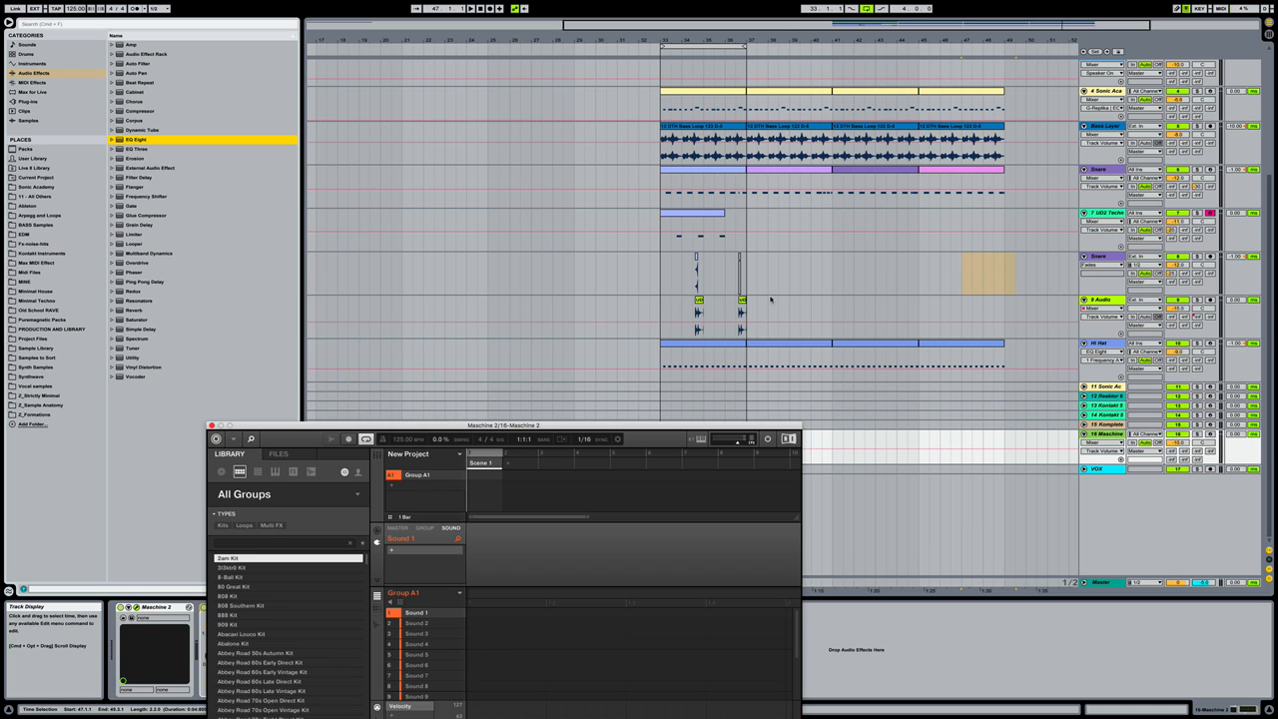
{"action": "left_click_drag", "start_coordinate": [715, 425], "coordinate": [902, 214]}
{"action": "left_click_drag", "start_coordinate": [589, 228], "coordinate": [593, 159]}
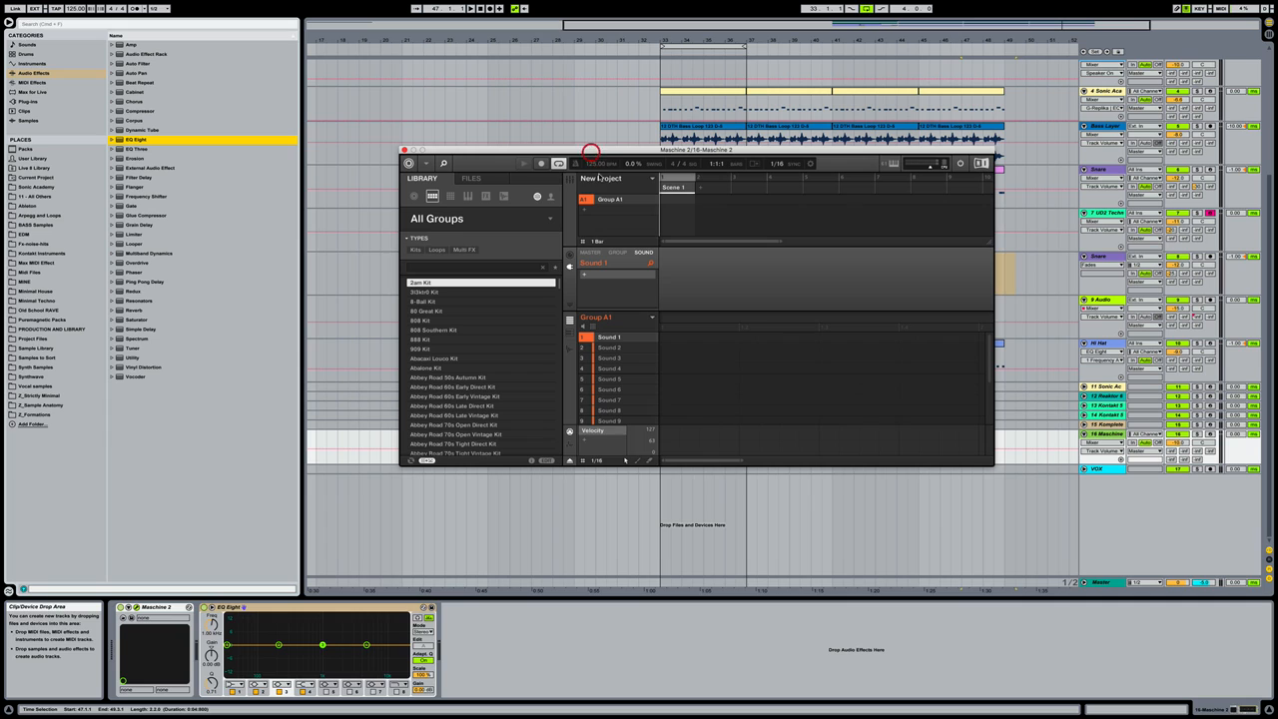
{"action": "left_click", "coordinate": [426, 163]}
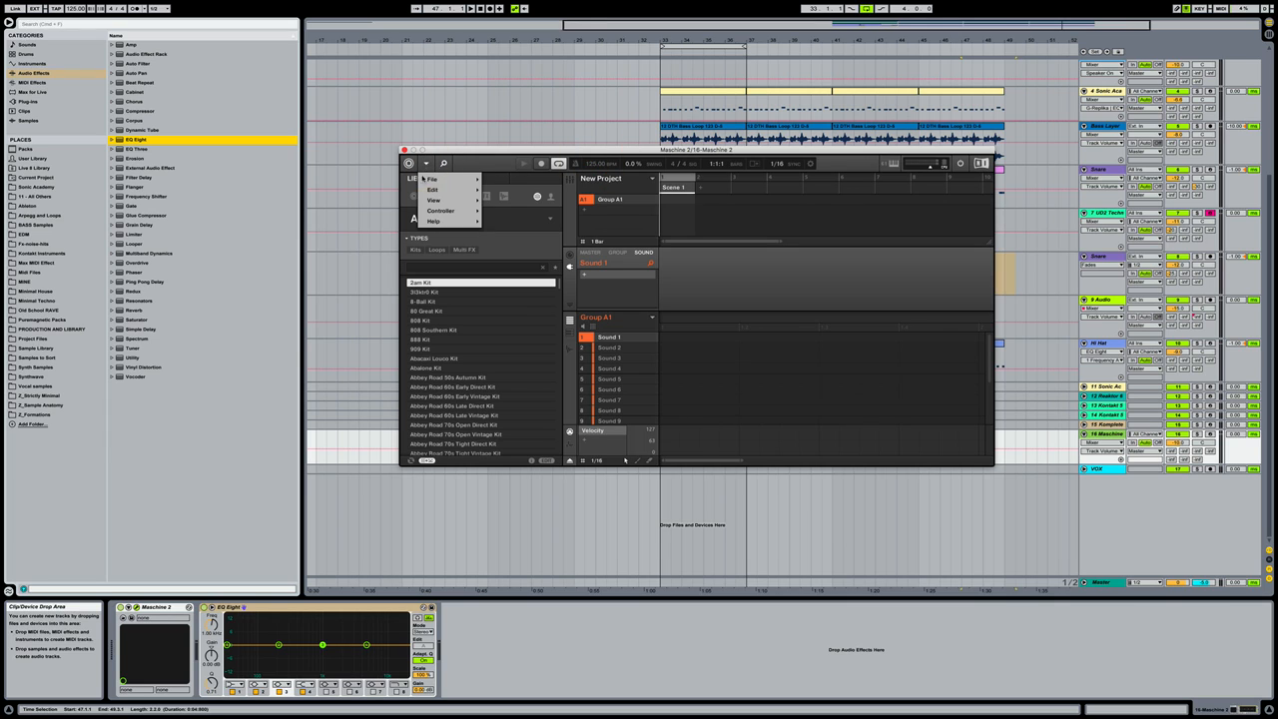
{"action": "mouse_move", "coordinate": [433, 200]}
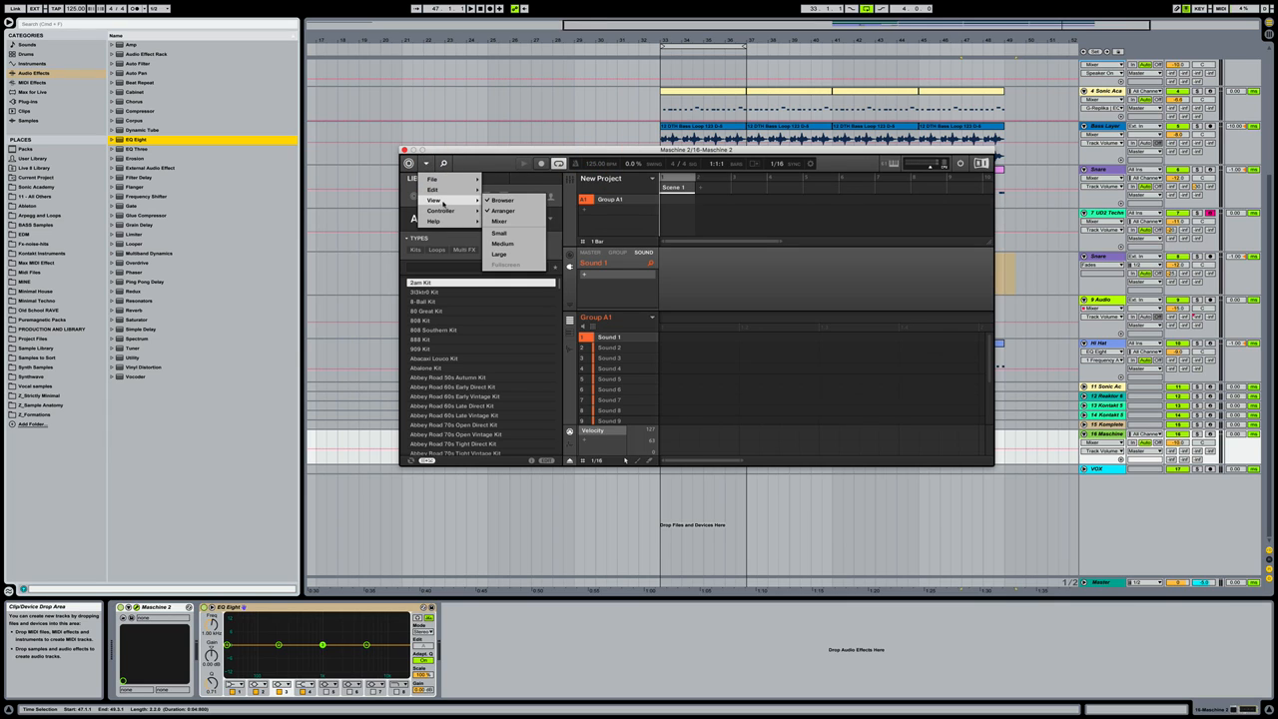
{"action": "left_click", "coordinate": [499, 254]}
{"action": "left_click_drag", "start_coordinate": [817, 106], "coordinate": [816, 94]}
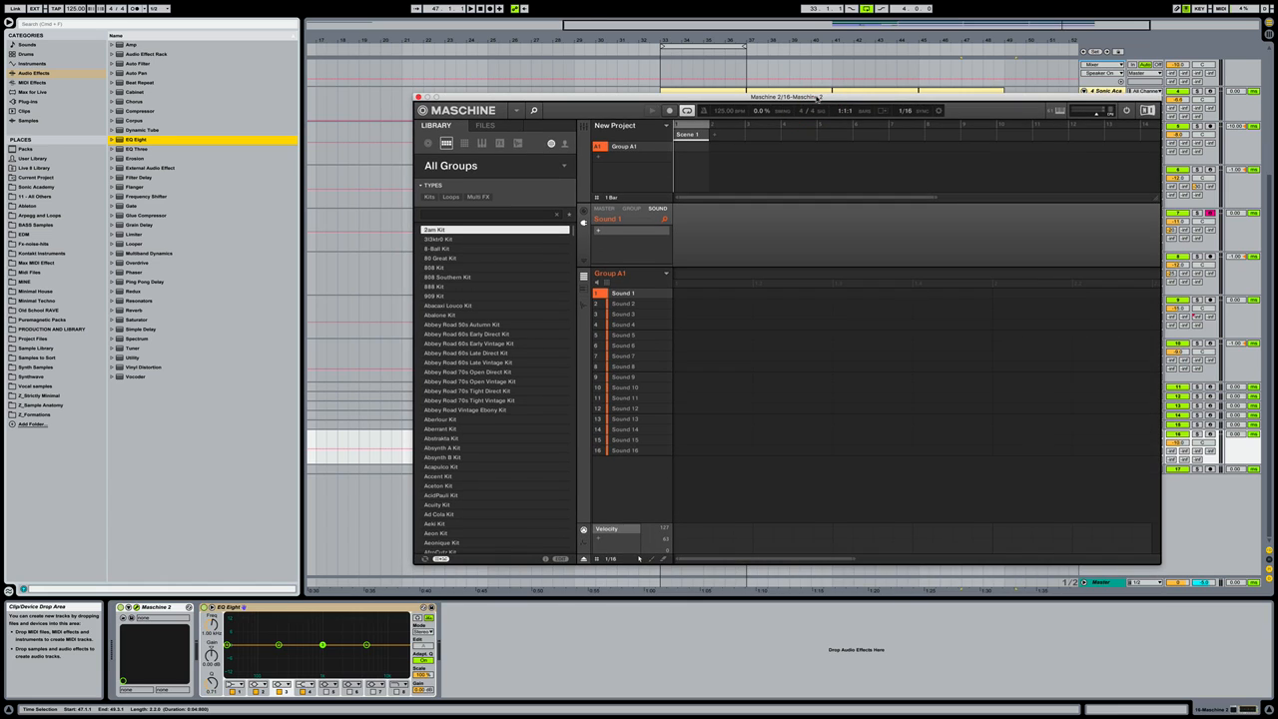
Filter the Maschine group library to the Cavern Floor expansion and load the Aberrant Kit with its pattern
{"action": "left_click", "coordinate": [469, 166]}
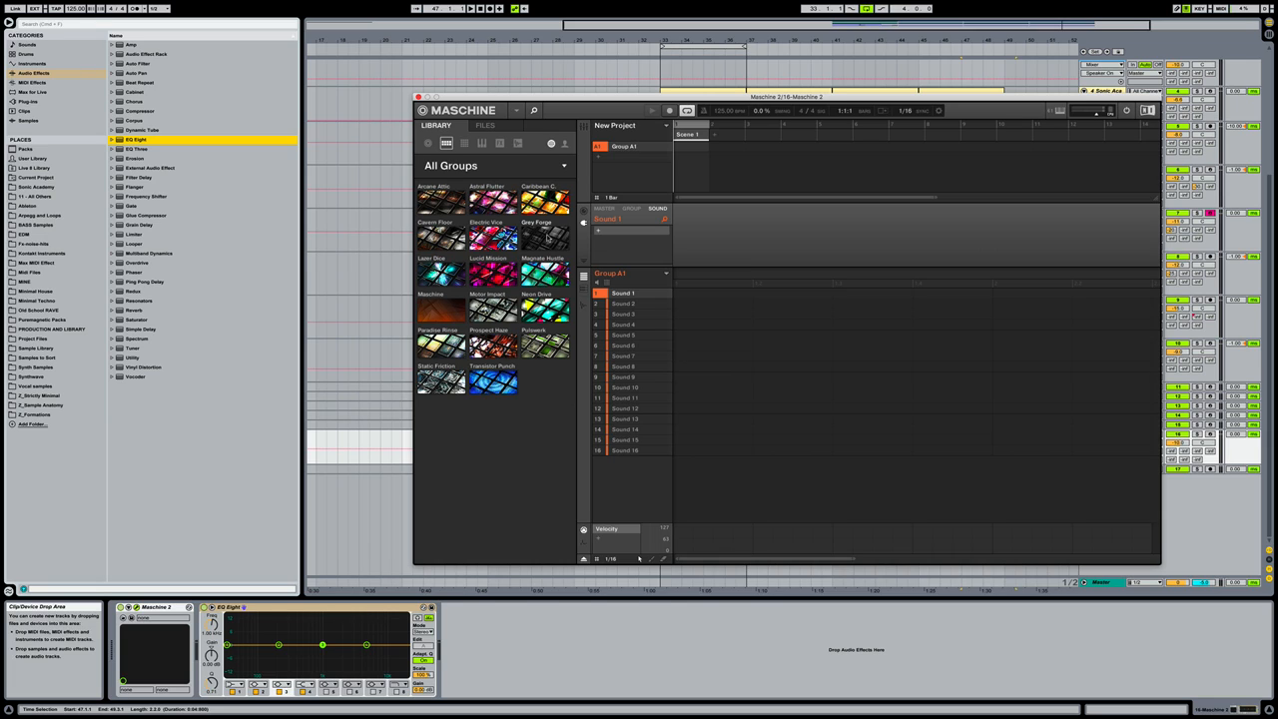
{"action": "left_click", "coordinate": [464, 144]}
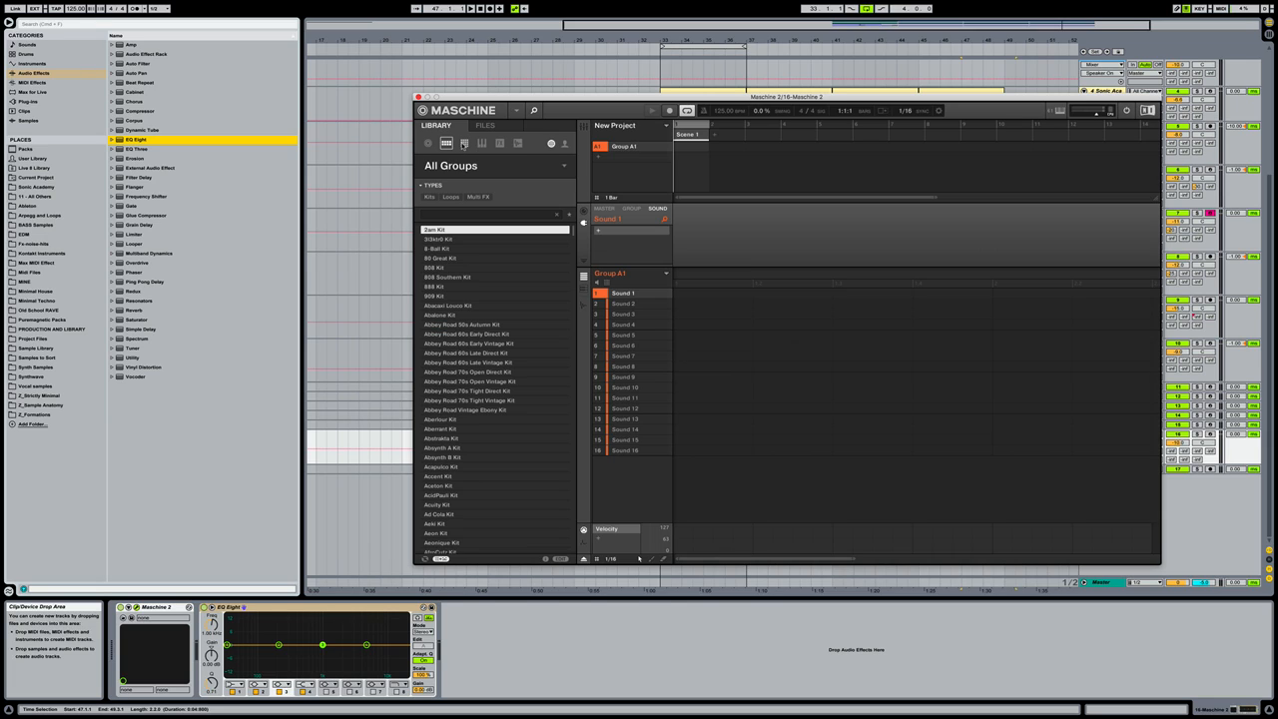
{"action": "left_click", "coordinate": [427, 142]}
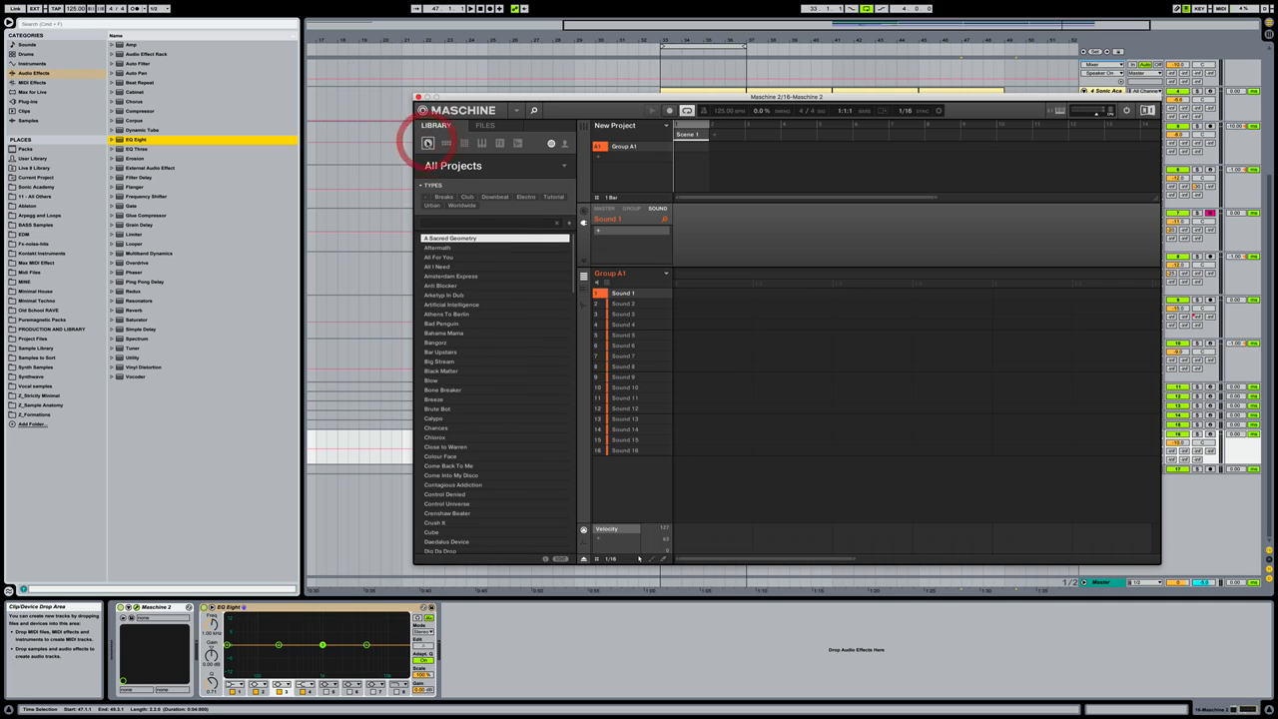
{"action": "left_click", "coordinate": [450, 146]}
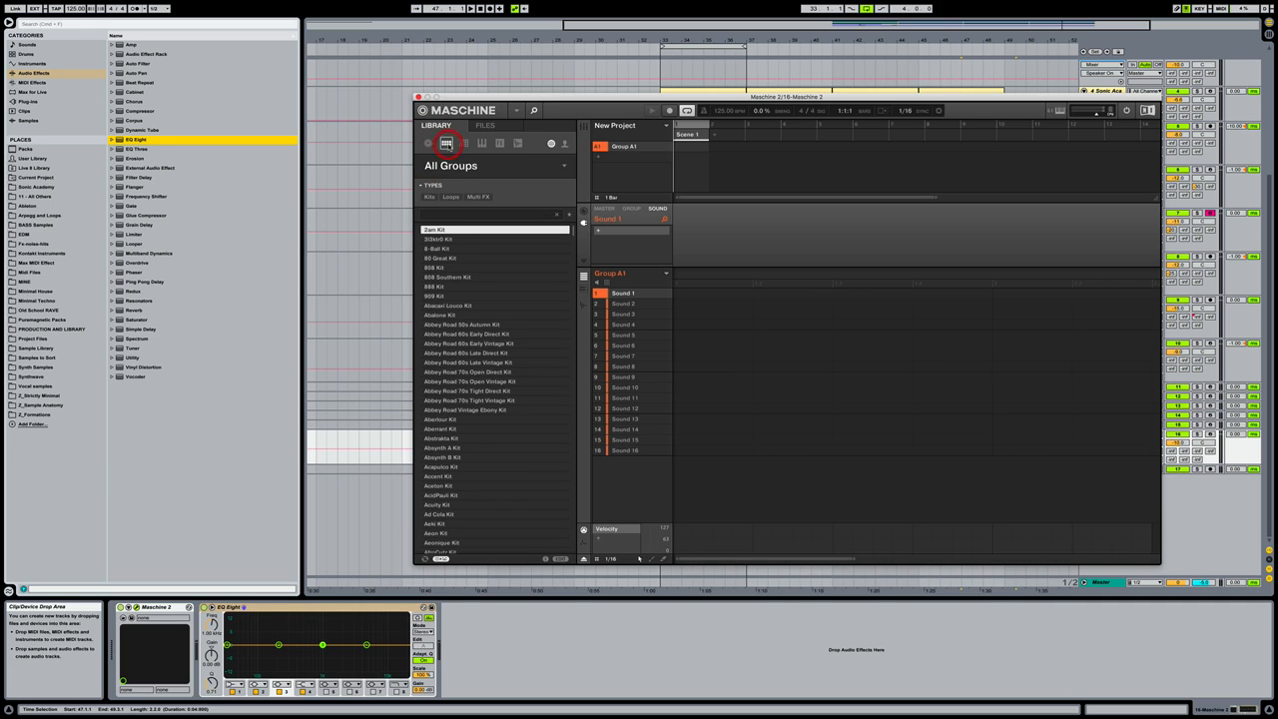
{"action": "left_click", "coordinate": [457, 168]}
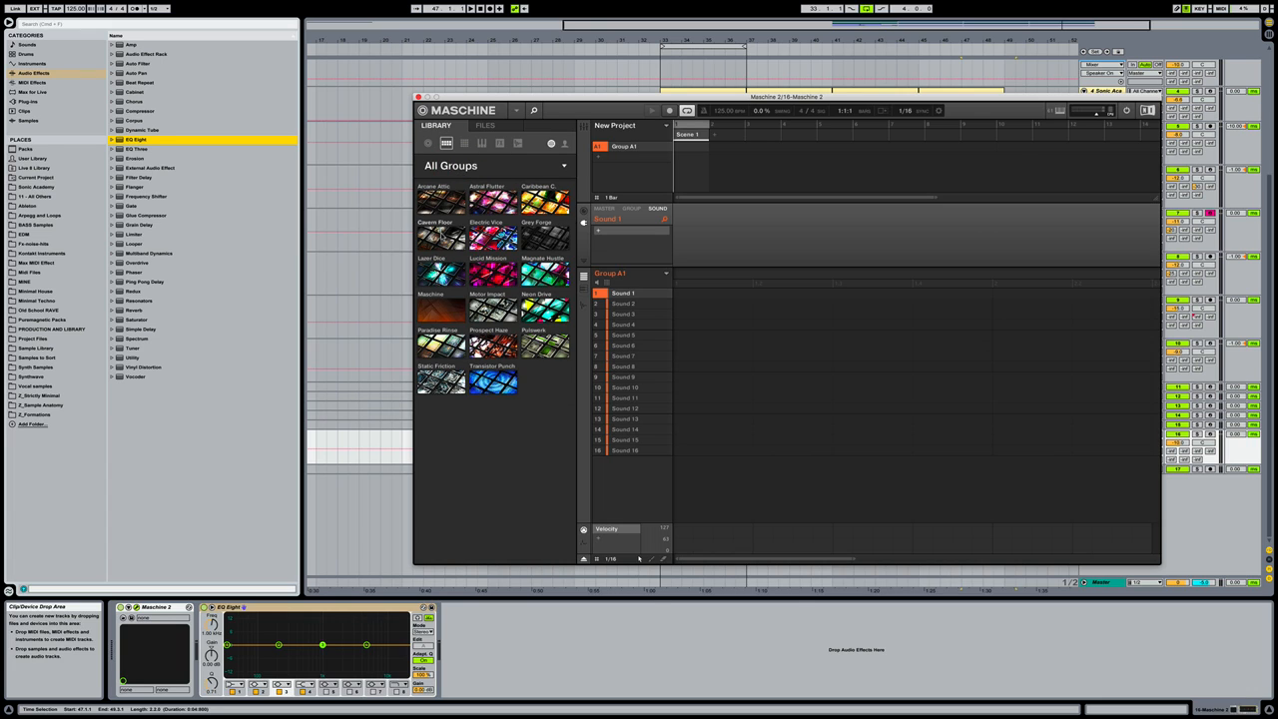
{"action": "left_click", "coordinate": [441, 236]}
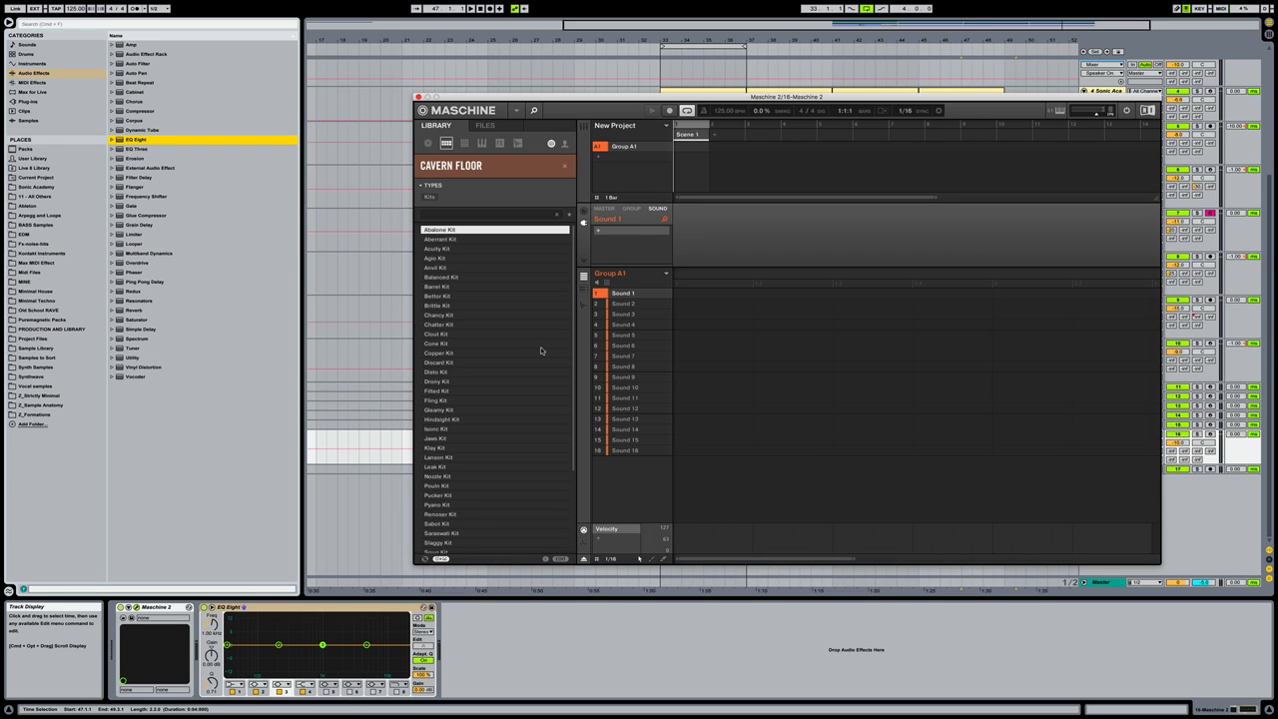
{"action": "left_click", "coordinate": [444, 239]}
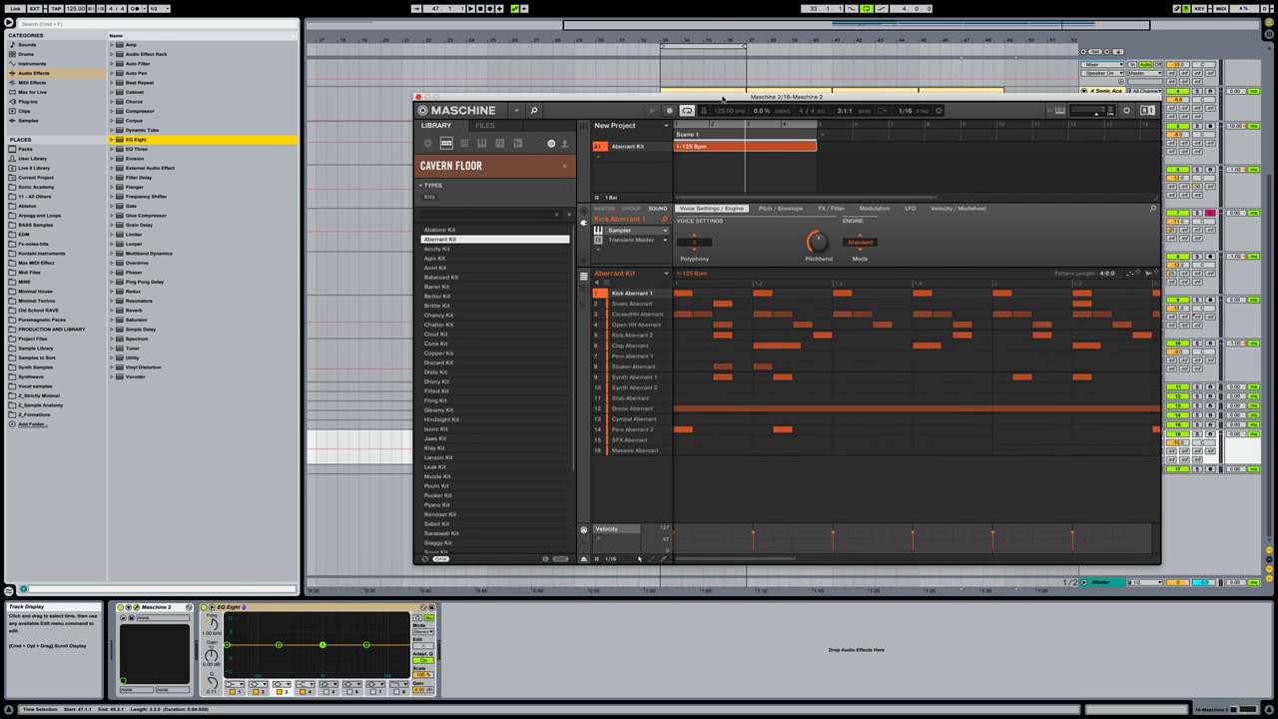
Solo the 16 Maschine track, play the Aberrant Kit pattern and fit all four bars of it in the pattern view
{"action": "left_click_drag", "start_coordinate": [724, 100], "coordinate": [536, 93]}
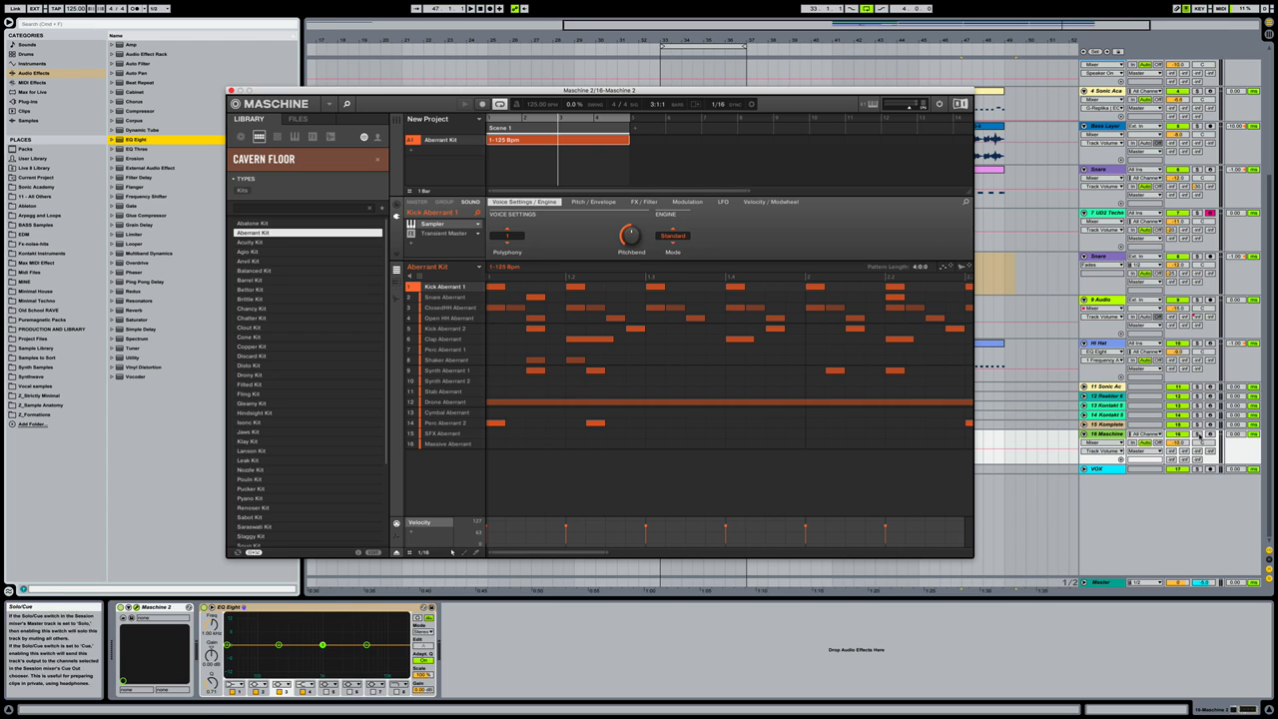
{"action": "left_click", "coordinate": [1198, 435]}
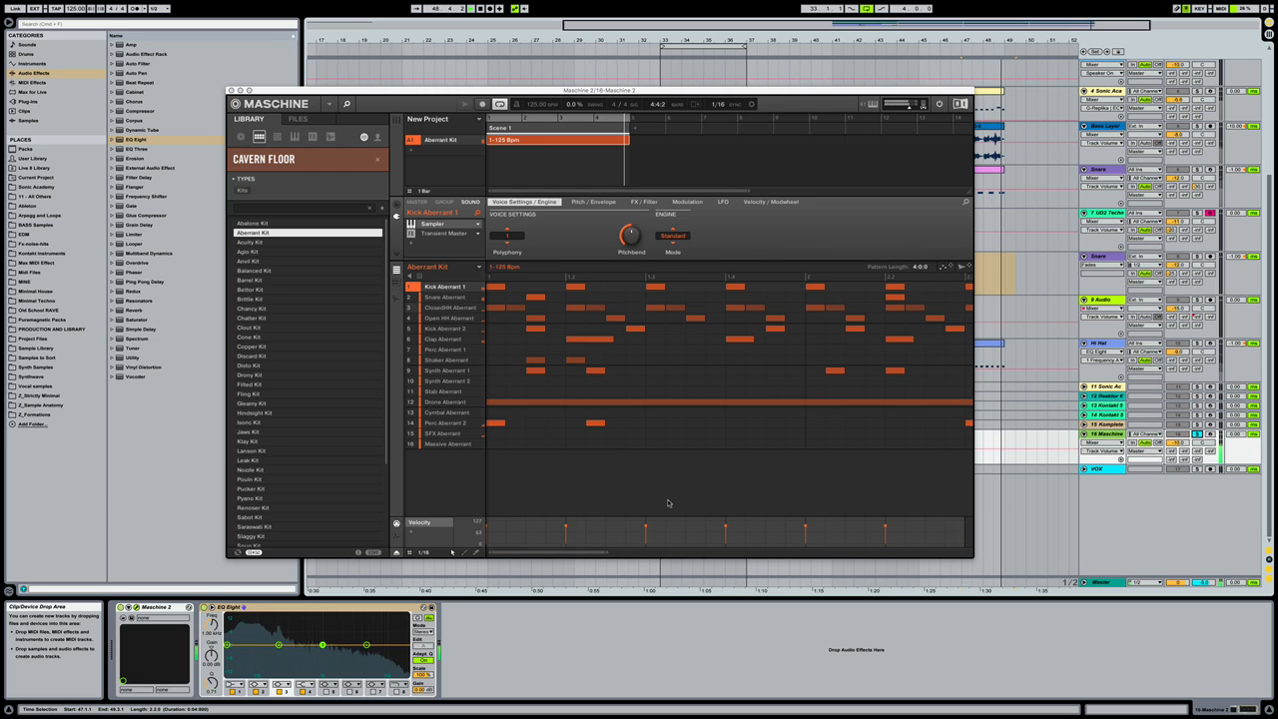
{"action": "key", "text": "space"}
{"action": "left_click_drag", "start_coordinate": [535, 554], "coordinate": [533, 552]}
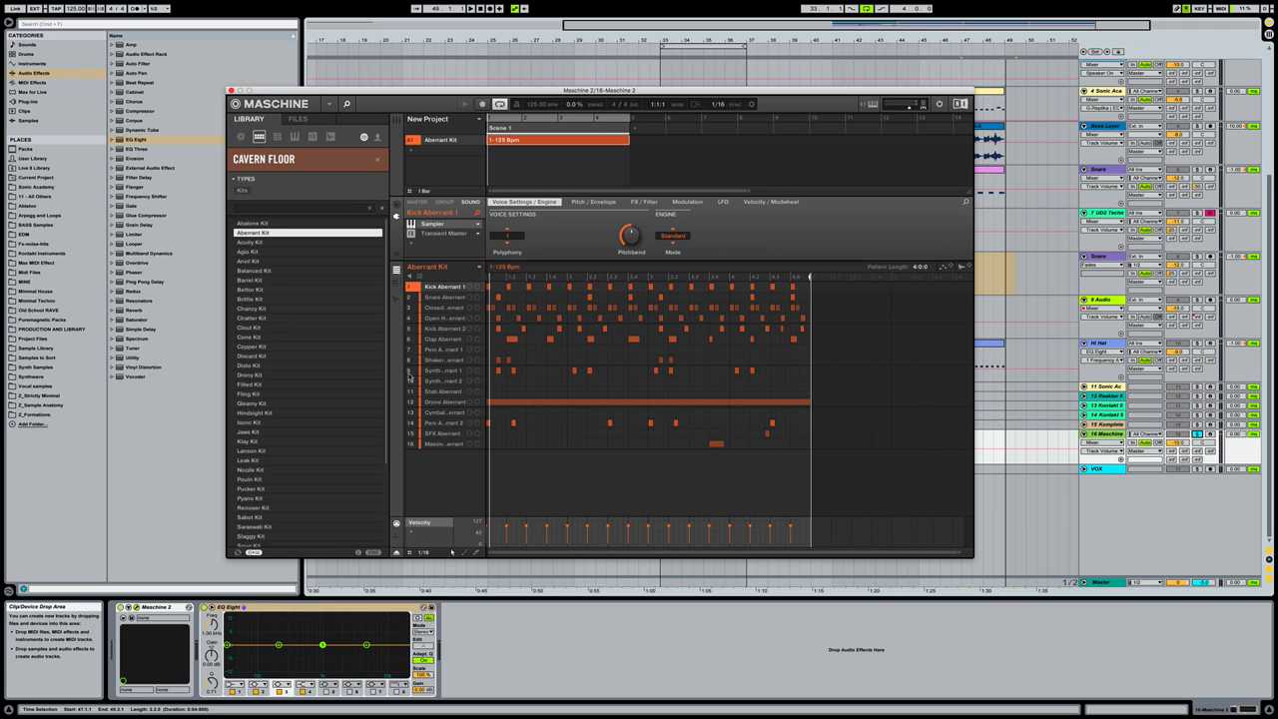
{"action": "left_click_drag", "start_coordinate": [698, 92], "coordinate": [711, 63]}
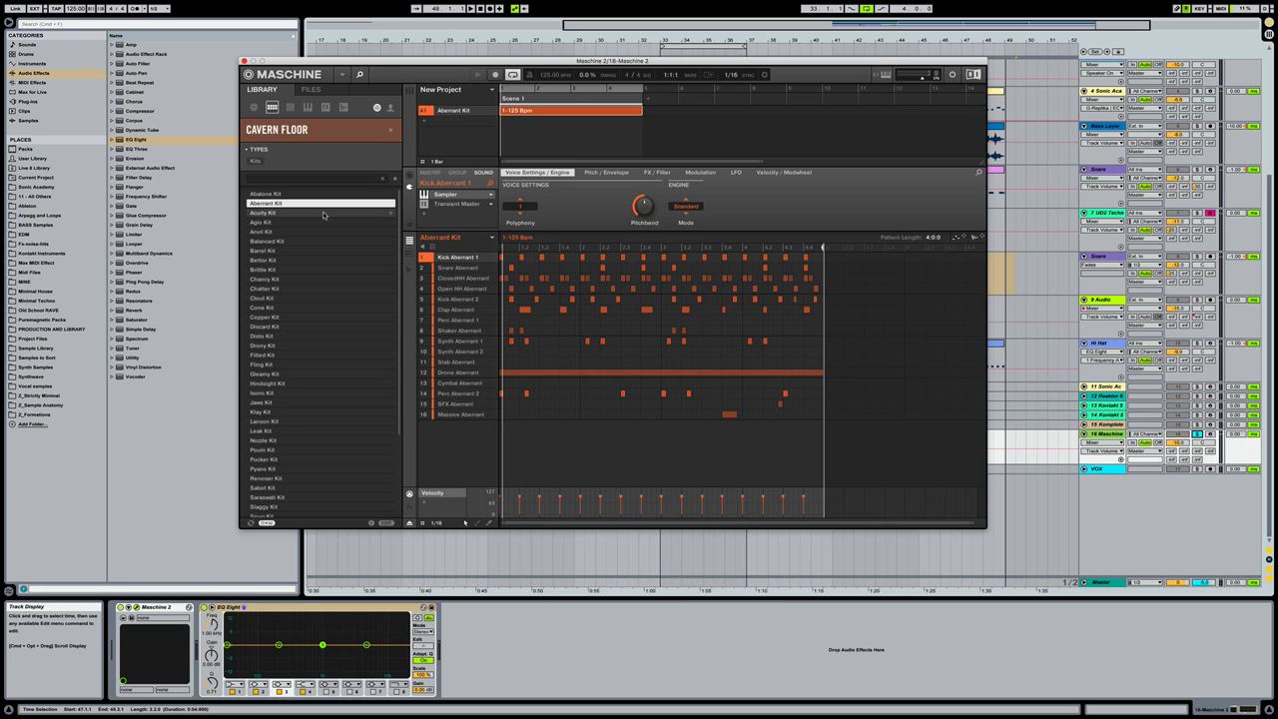
{"action": "key", "text": "space"}
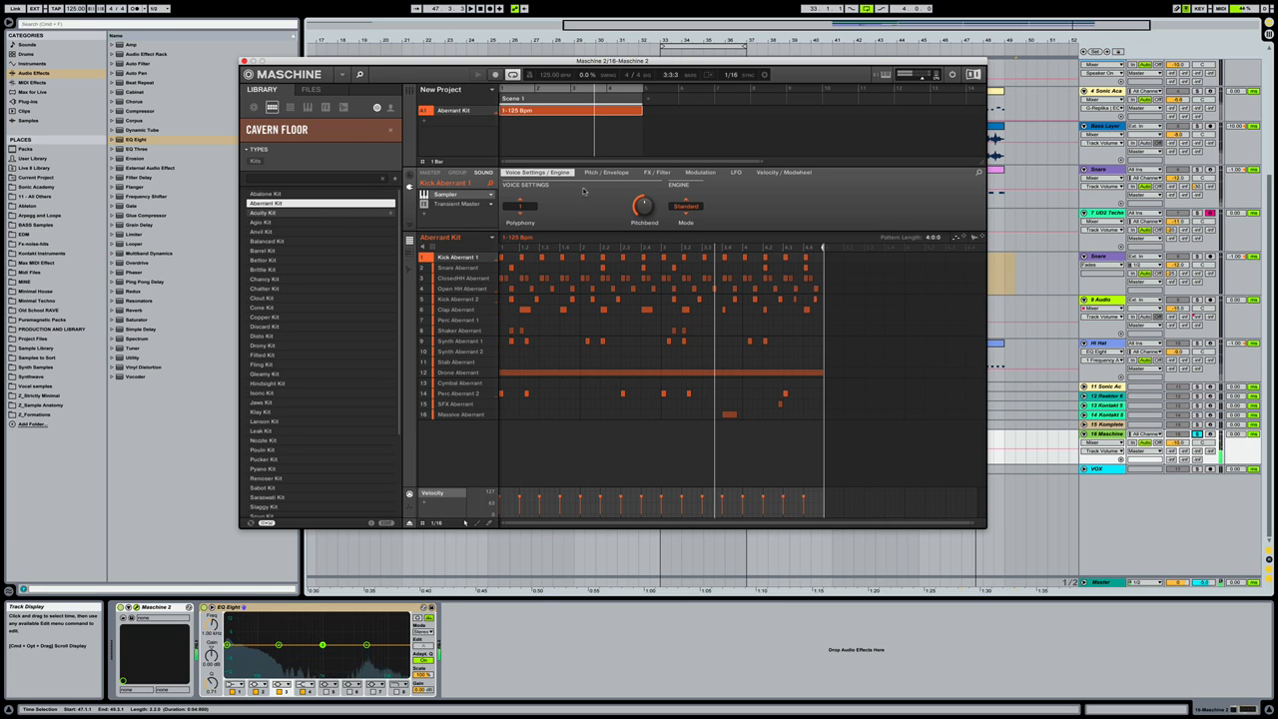
{"action": "key", "text": "space"}
Load the Acuity Kit and audition it from bar 33, then replace it with the Agio Kit and audition that
{"action": "left_click", "coordinate": [269, 213]}
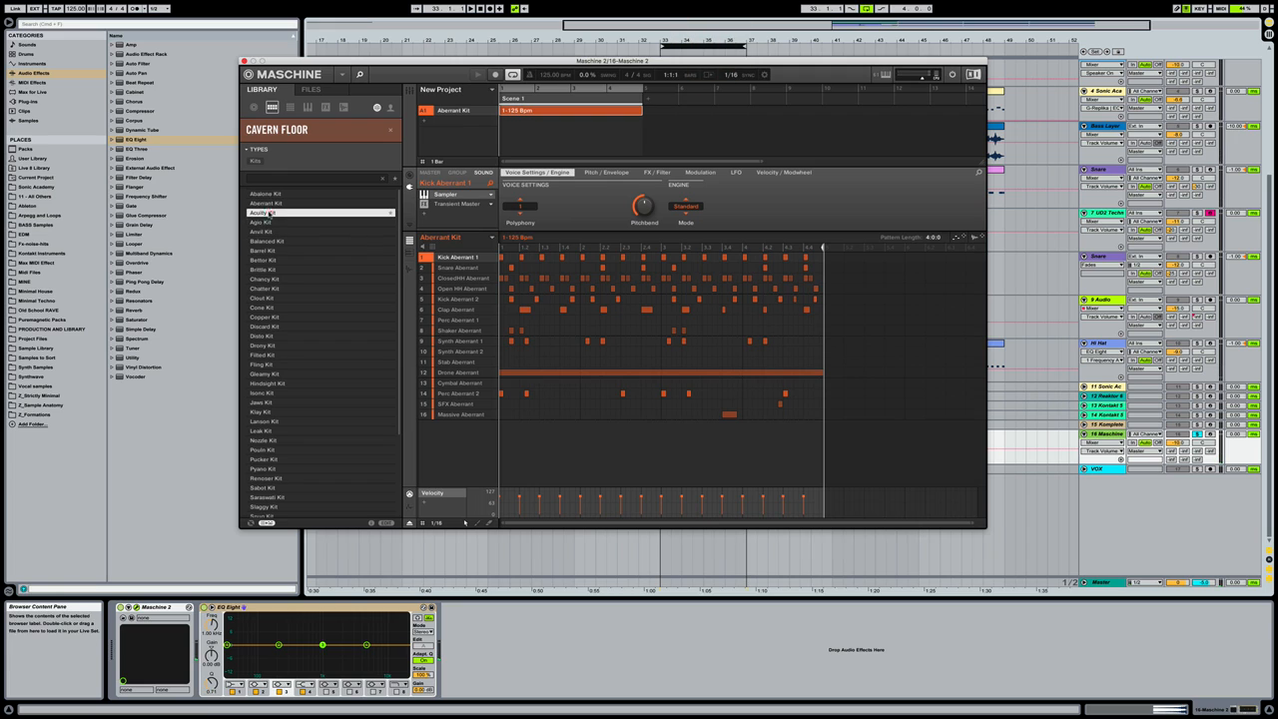
{"action": "double_click", "coordinate": [270, 213]}
{"action": "key", "text": "space"}
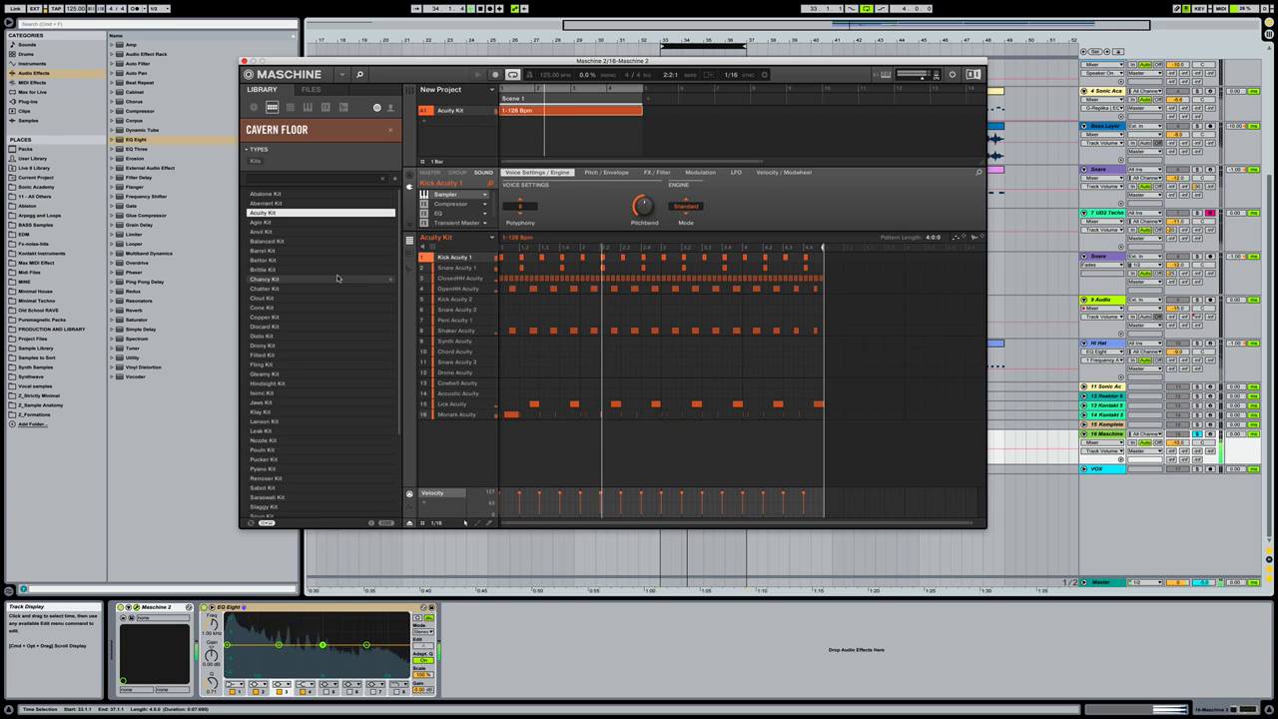
{"action": "left_click", "coordinate": [285, 222]}
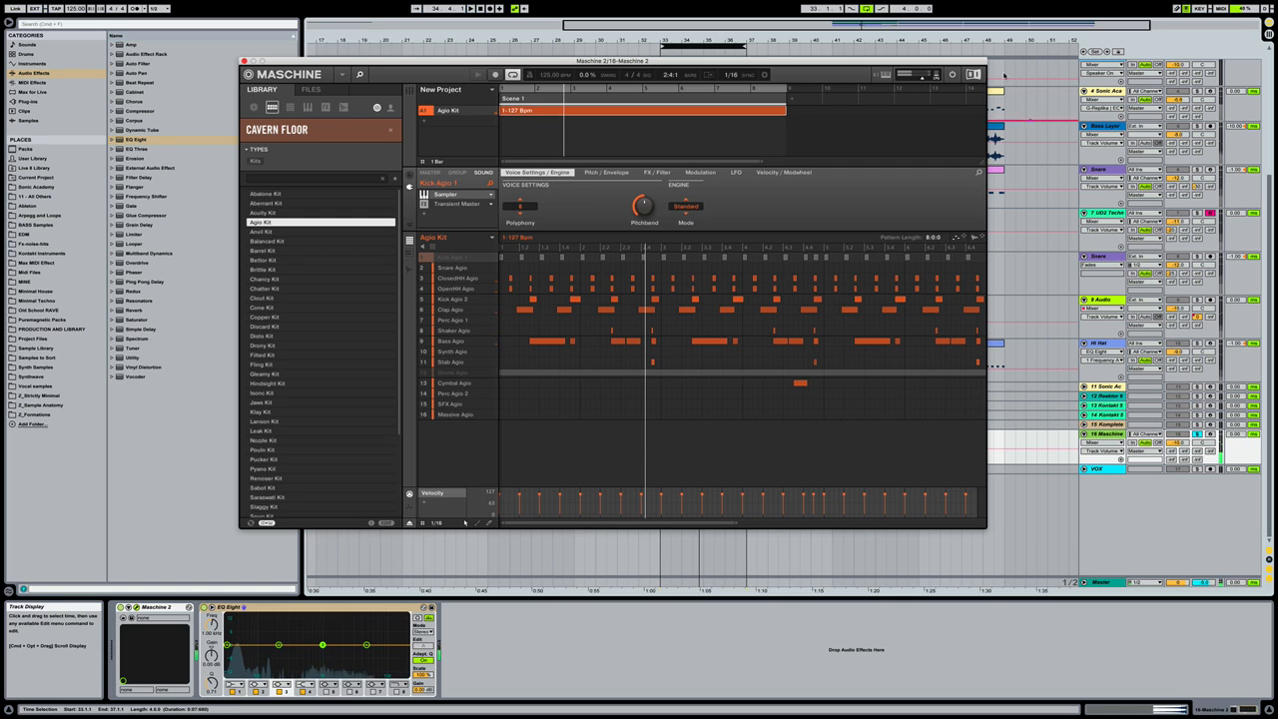
{"action": "left_click_drag", "start_coordinate": [957, 60], "coordinate": [879, 56]}
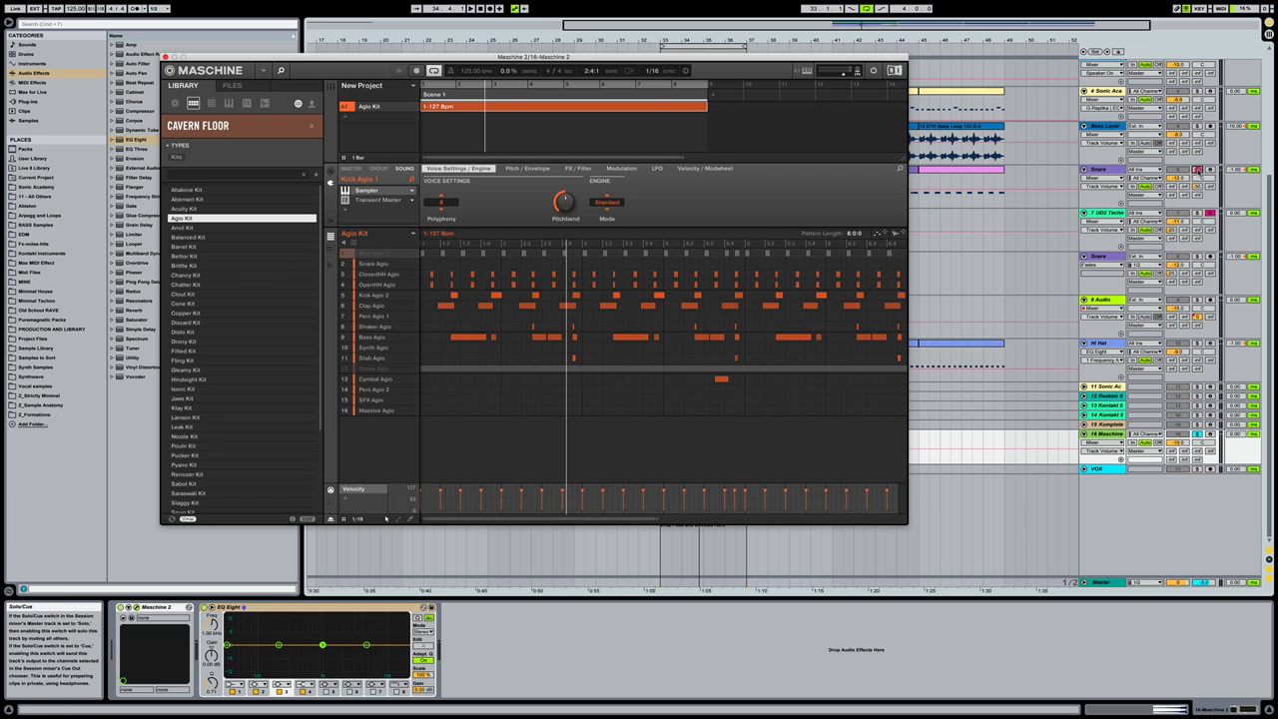
Solo both Snare tracks and the Hi Hat track alongside the Maschine track and play them together
{"action": "left_click", "coordinate": [1198, 170]}
{"action": "left_click", "coordinate": [1198, 257]}
{"action": "left_click_drag", "start_coordinate": [870, 59], "coordinate": [489, 165]}
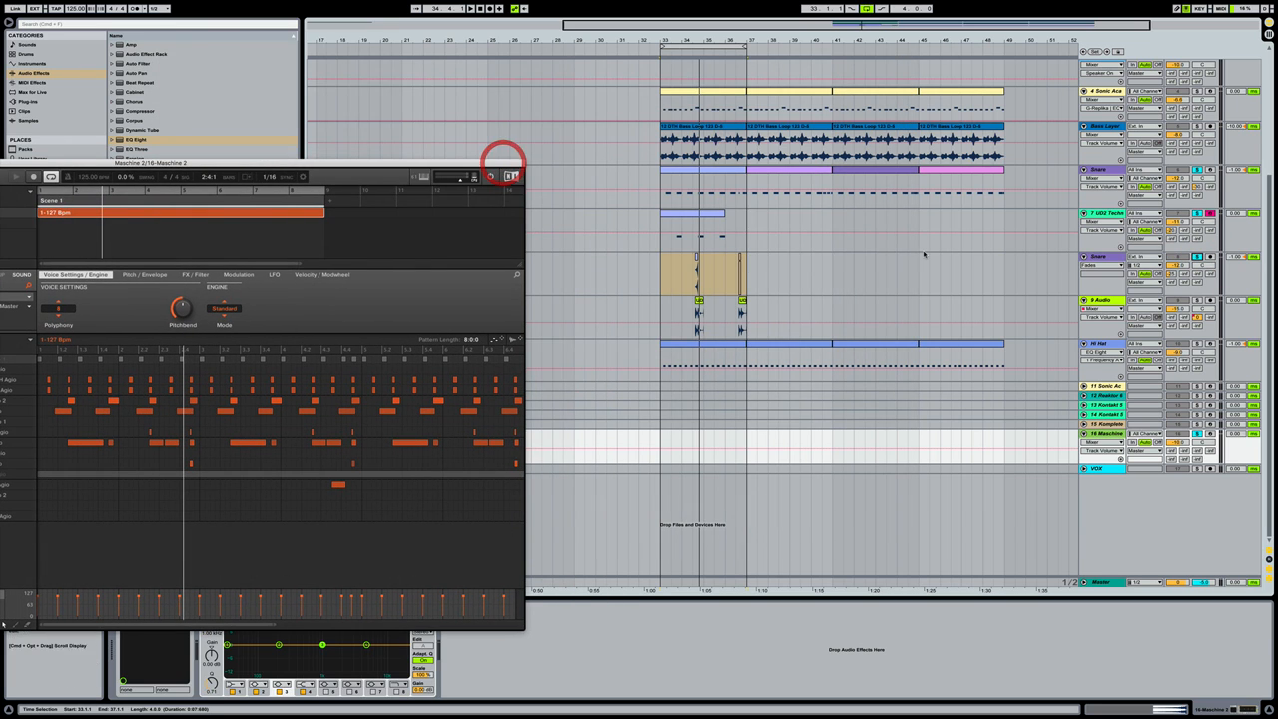
{"action": "scroll", "coordinate": [924, 255], "scroll_direction": "up", "scroll_amount": 3}
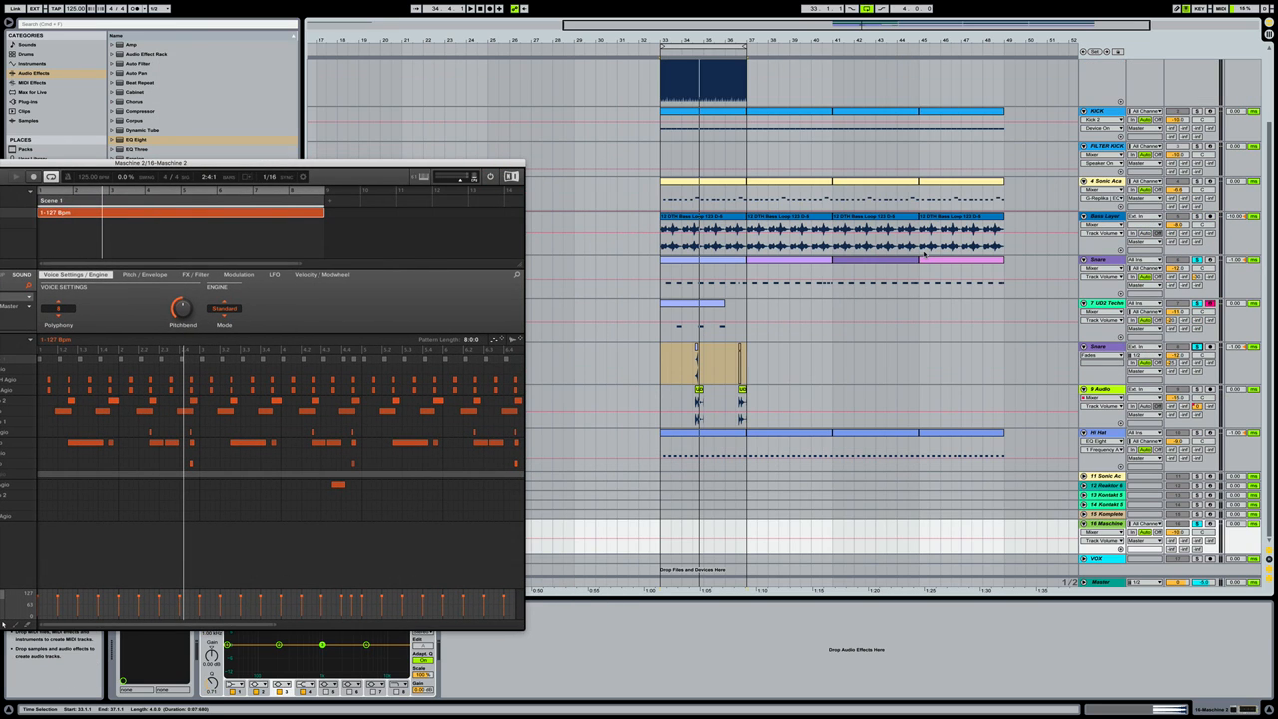
{"action": "left_click", "coordinate": [1199, 433]}
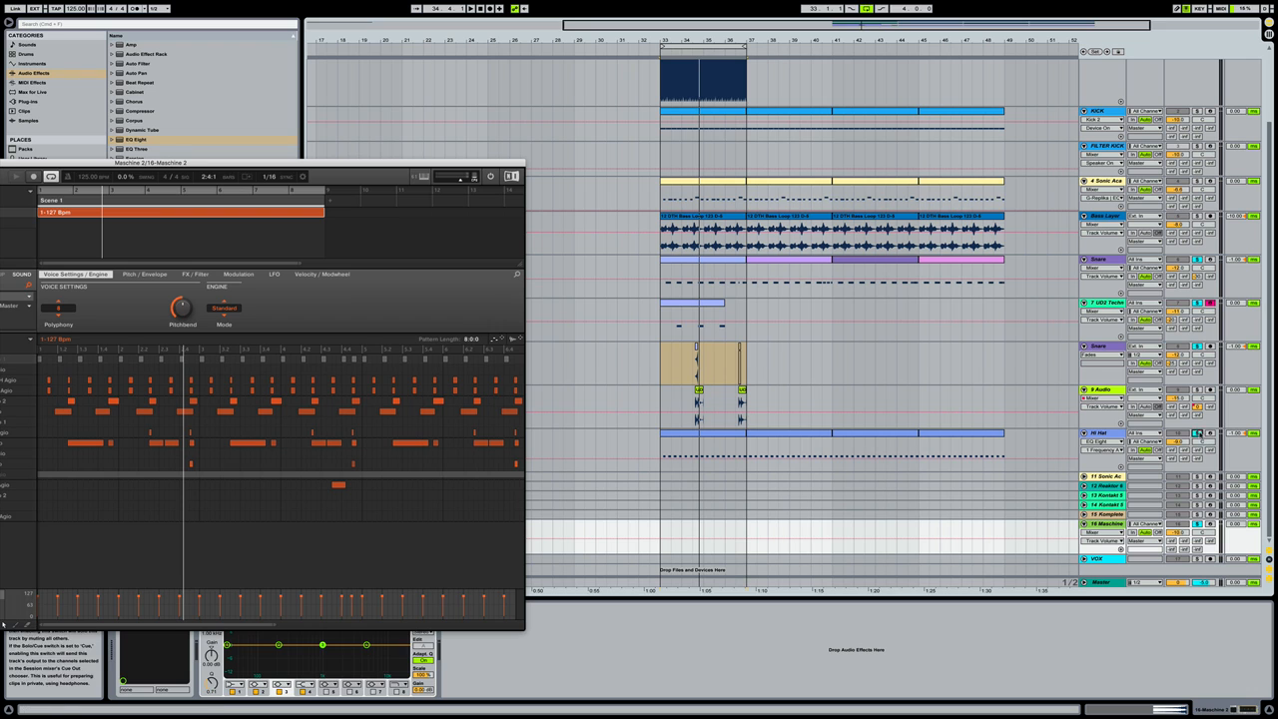
{"action": "key", "text": "space"}
Load the Cone Kit in Maschine and audition it with its Massive sound muted
{"action": "left_click_drag", "start_coordinate": [471, 166], "coordinate": [873, 80]}
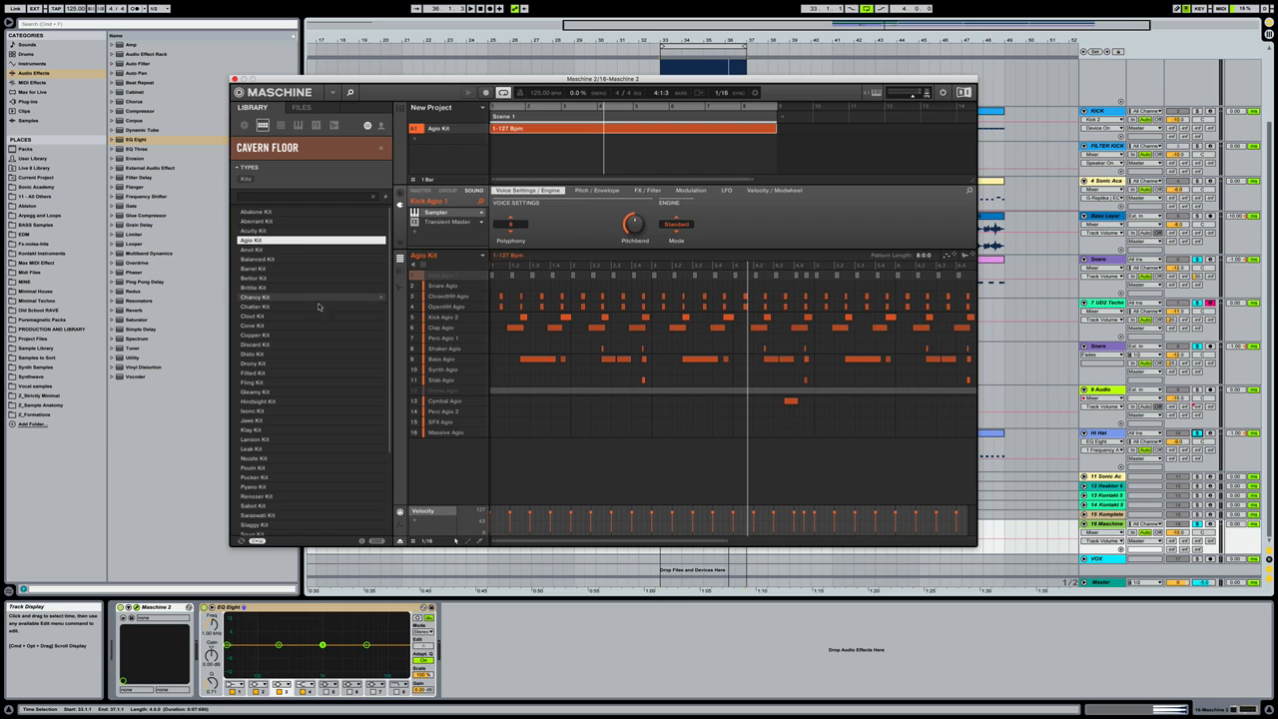
{"action": "left_click", "coordinate": [270, 326]}
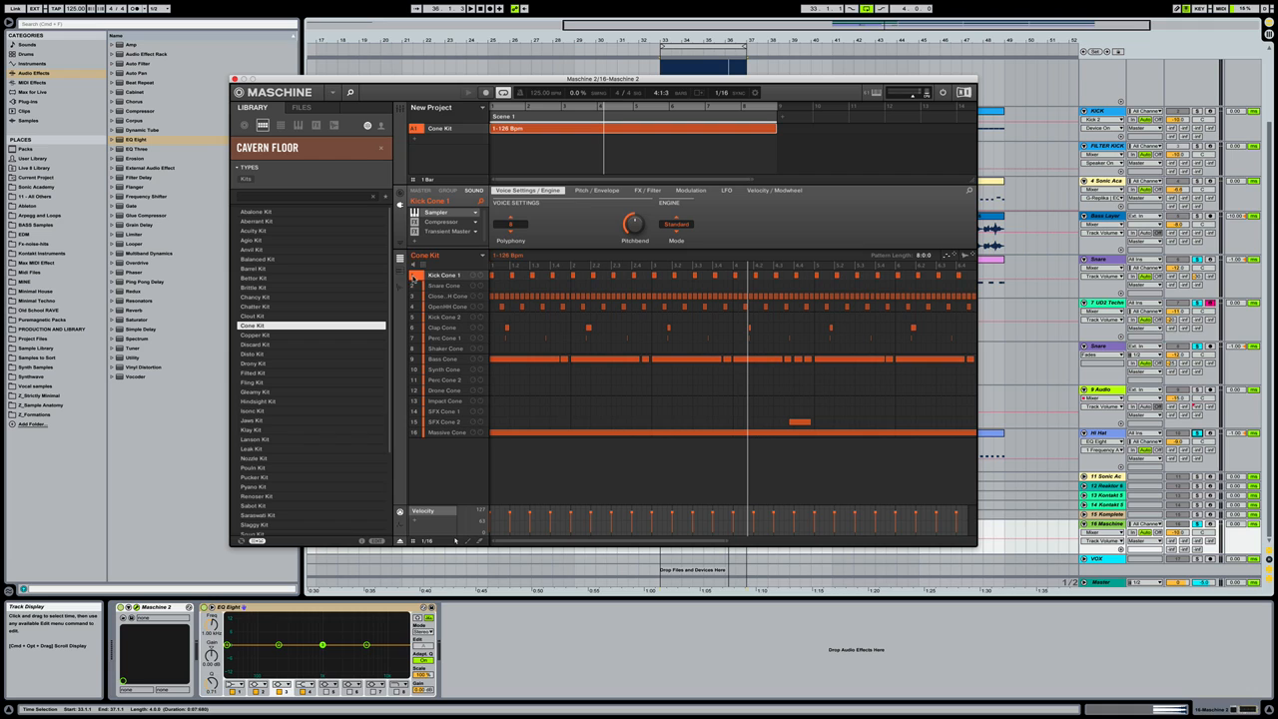
{"action": "left_click", "coordinate": [412, 433]}
{"action": "key", "text": "space"}
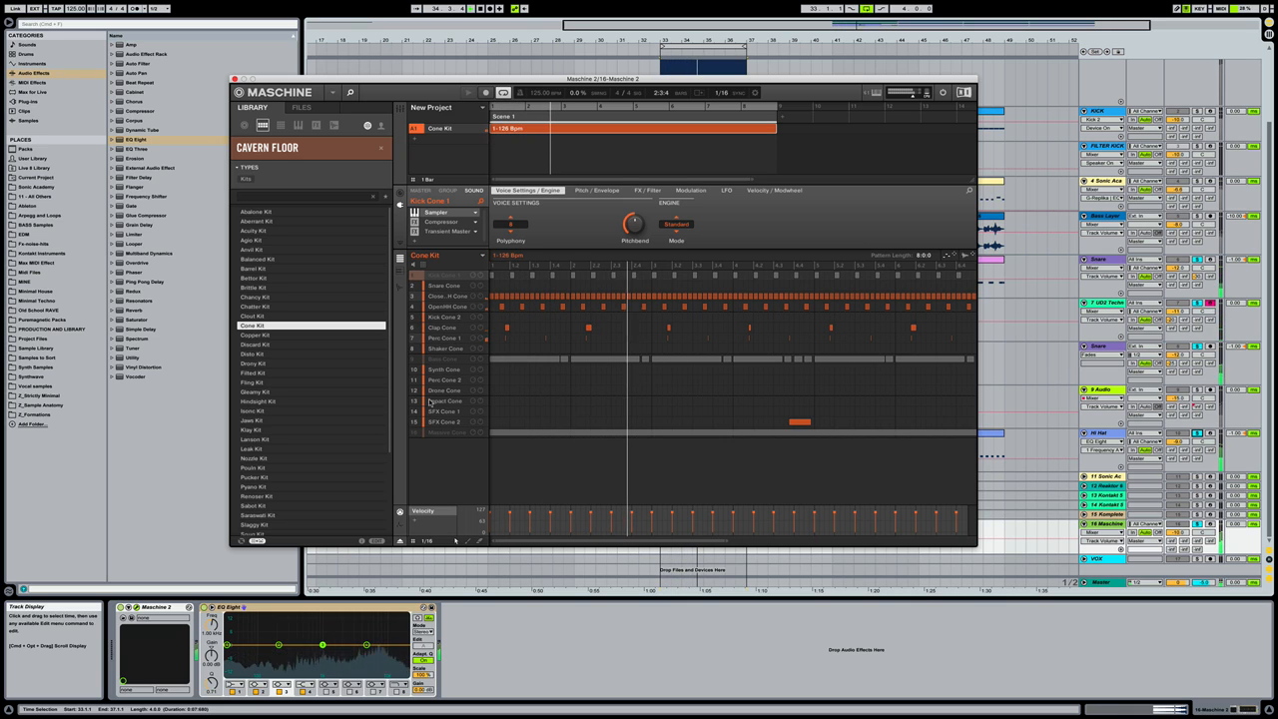
Load the Copper Kit and roll off the Maschine track's low end with a low cut on EQ Eight band 1
{"action": "left_click", "coordinate": [276, 337]}
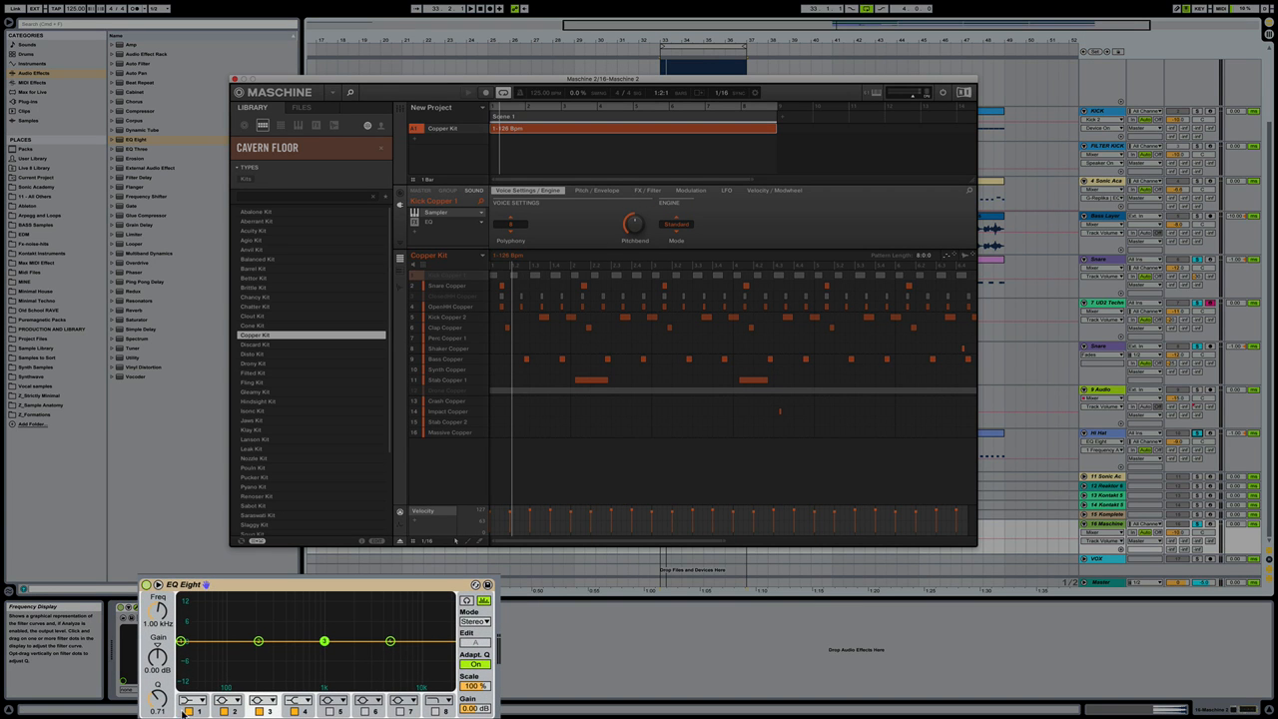
{"action": "left_click", "coordinate": [189, 701]}
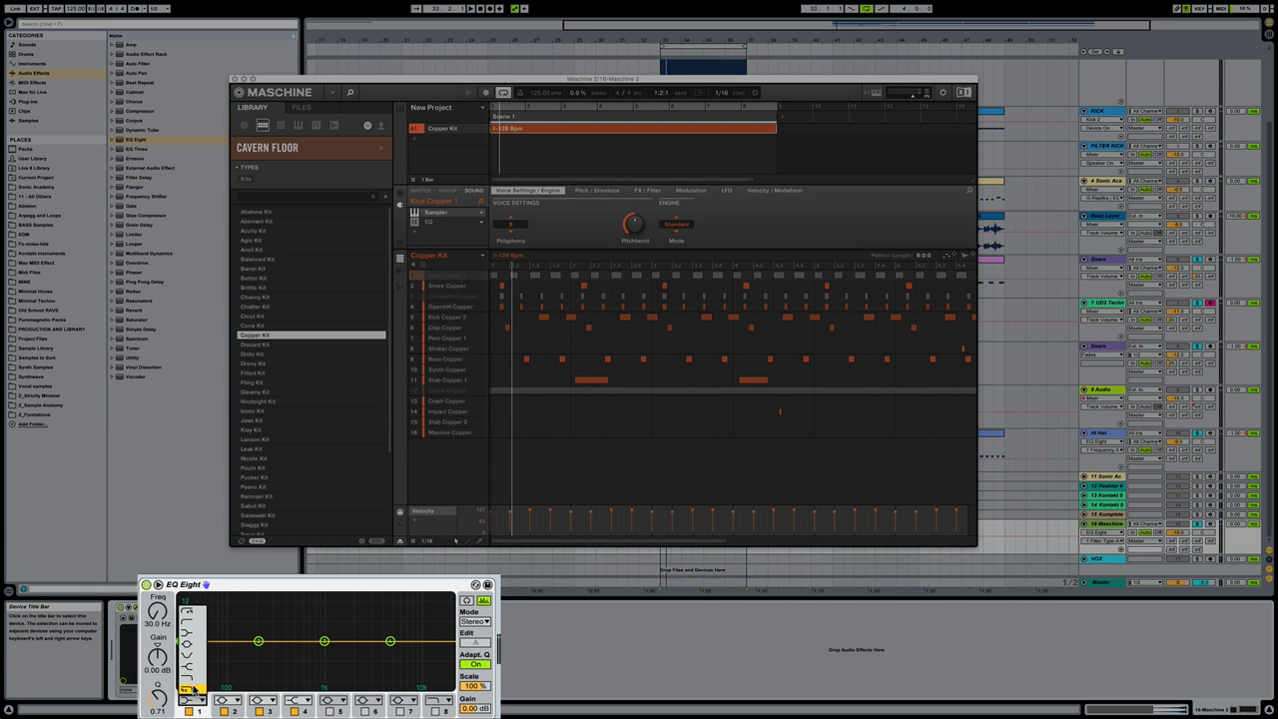
{"action": "left_click", "coordinate": [187, 632]}
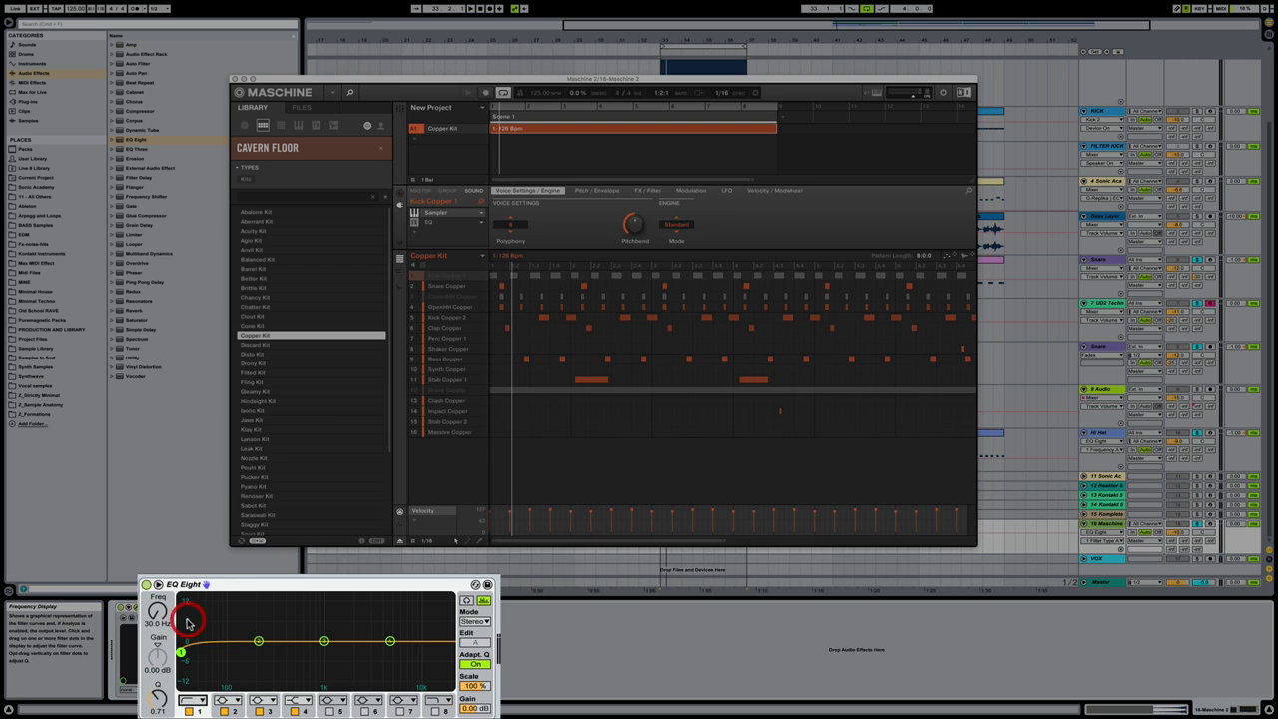
{"action": "left_click_drag", "start_coordinate": [205, 652], "coordinate": [261, 651]}
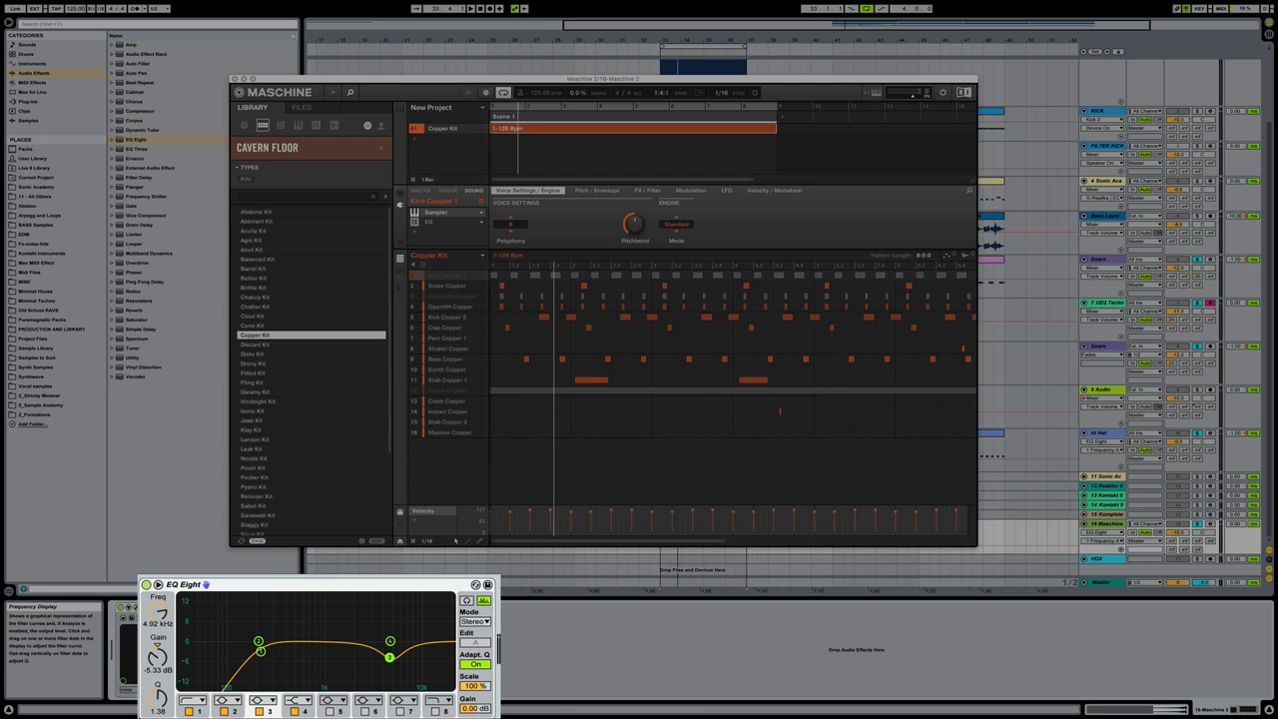
Solo only the Maschine track during playback, dip EQ band 3 to -5.33 dB at 4.92 kHz and set the low cut to 190 Hz
{"action": "left_click_drag", "start_coordinate": [389, 656], "coordinate": [389, 662]}
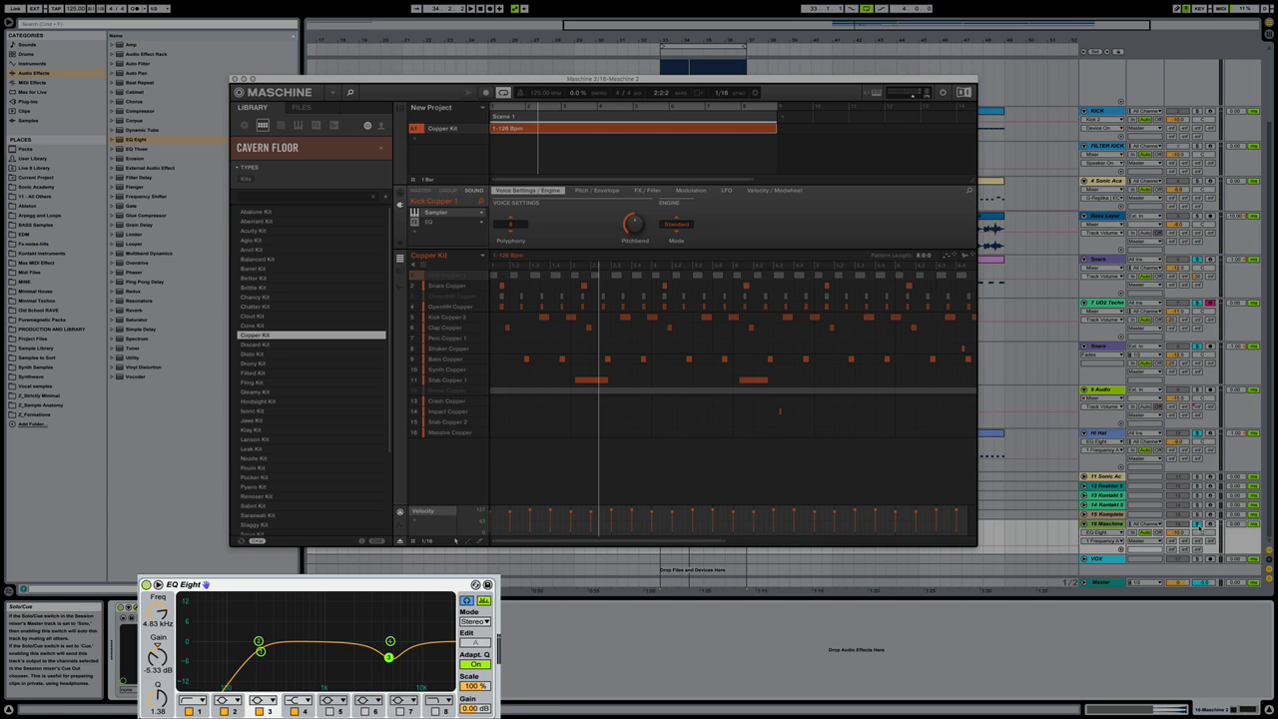
{"action": "left_click", "coordinate": [1197, 523]}
{"action": "key", "text": "space"}
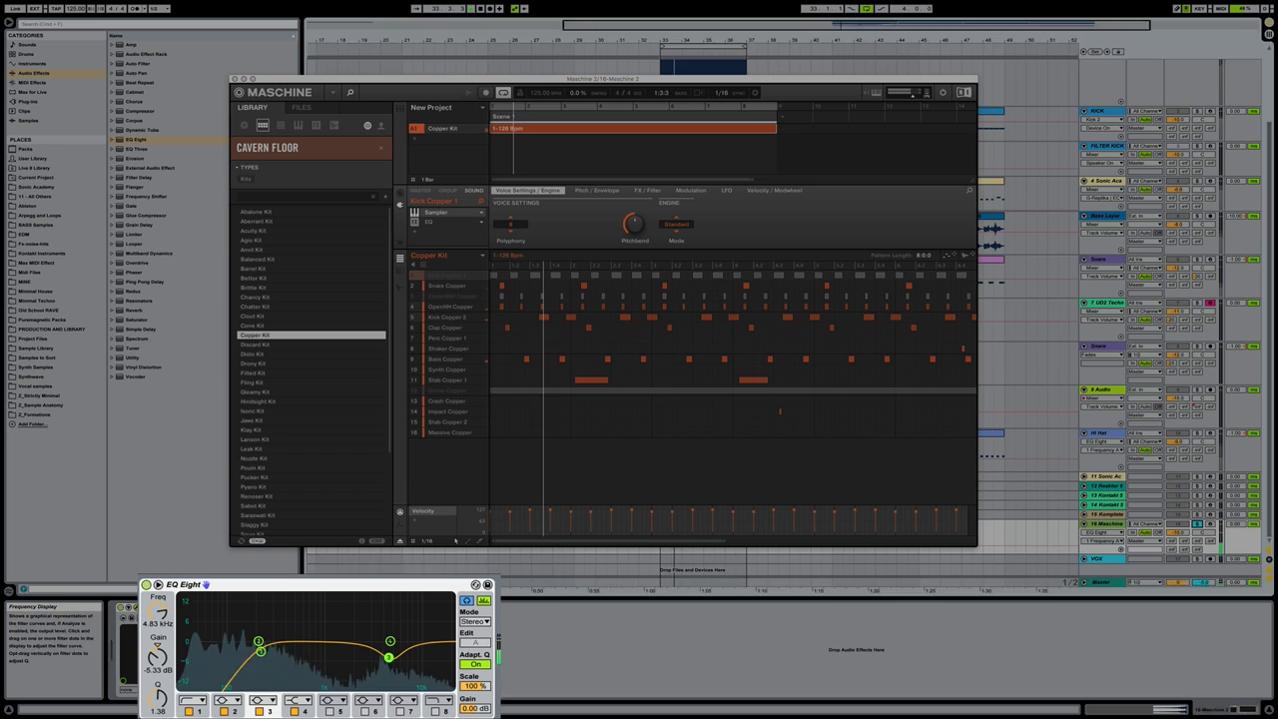
{"action": "left_click_drag", "start_coordinate": [389, 657], "coordinate": [390, 657]}
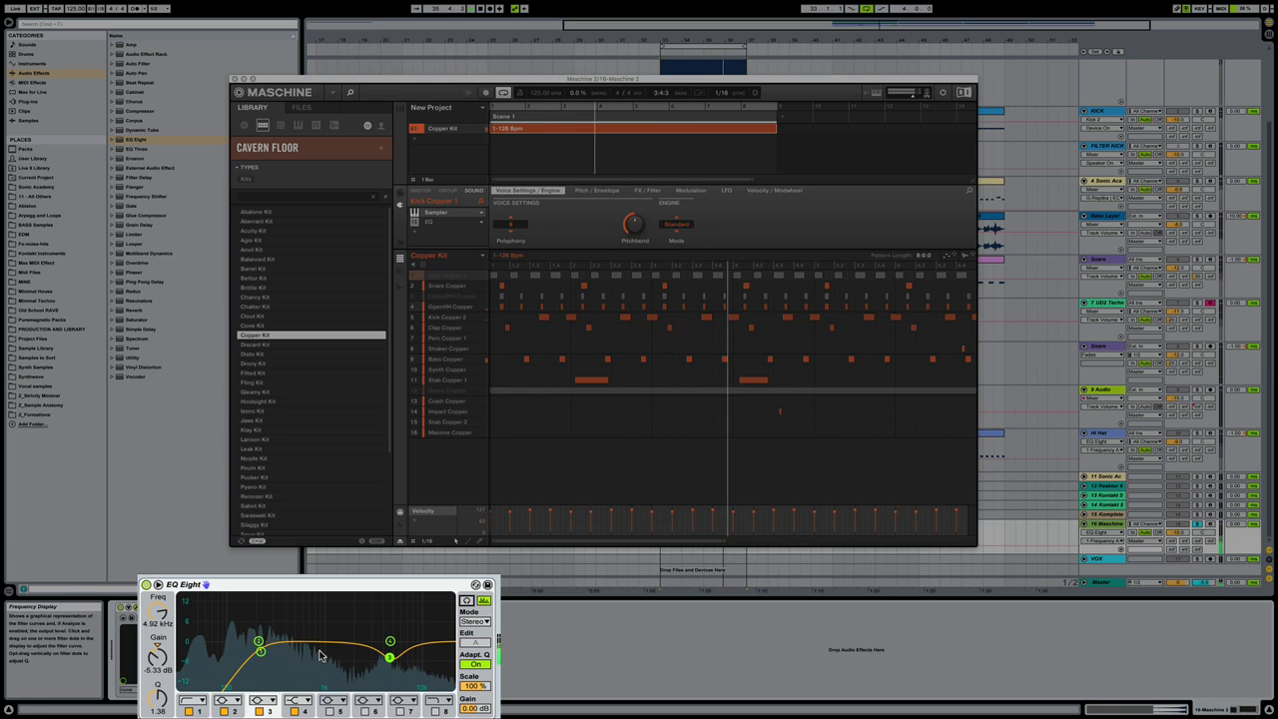
{"action": "left_click", "coordinate": [258, 651]}
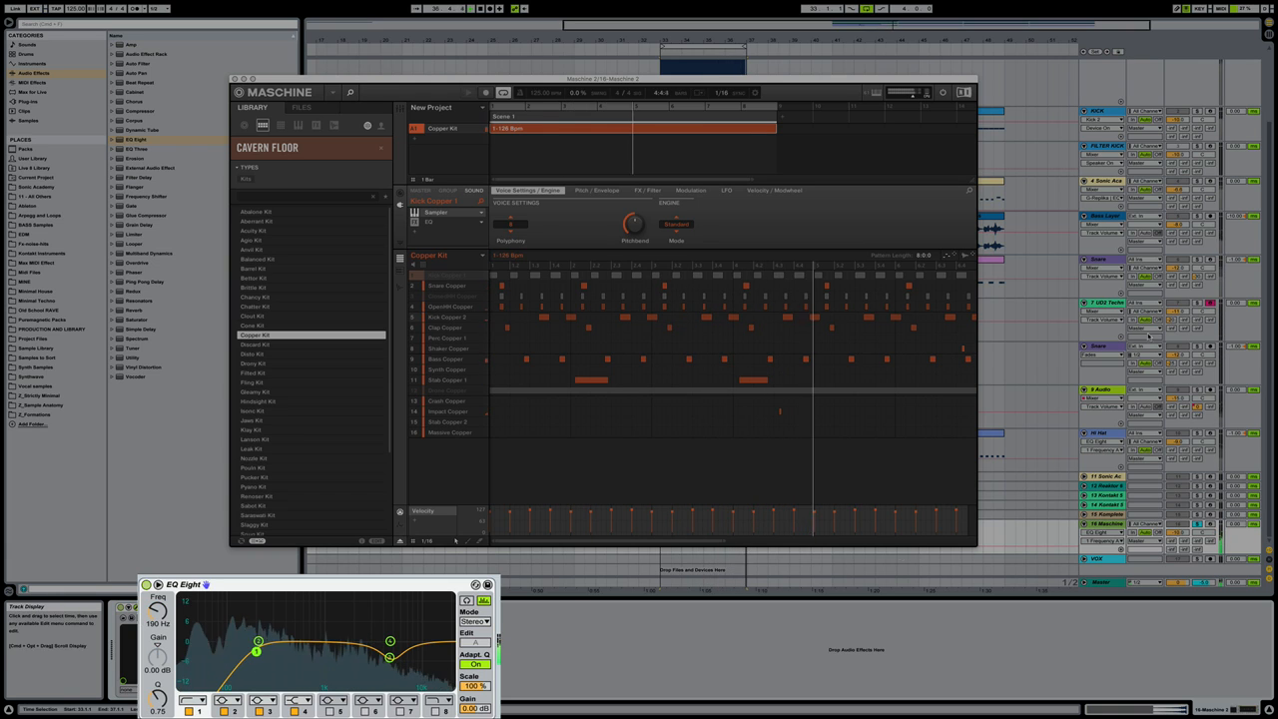
Solo the KICK track alongside Maschine and listen to the two together
{"action": "key", "text": "space"}
{"action": "scroll", "coordinate": [1124, 288], "scroll_direction": "up", "scroll_amount": 3}
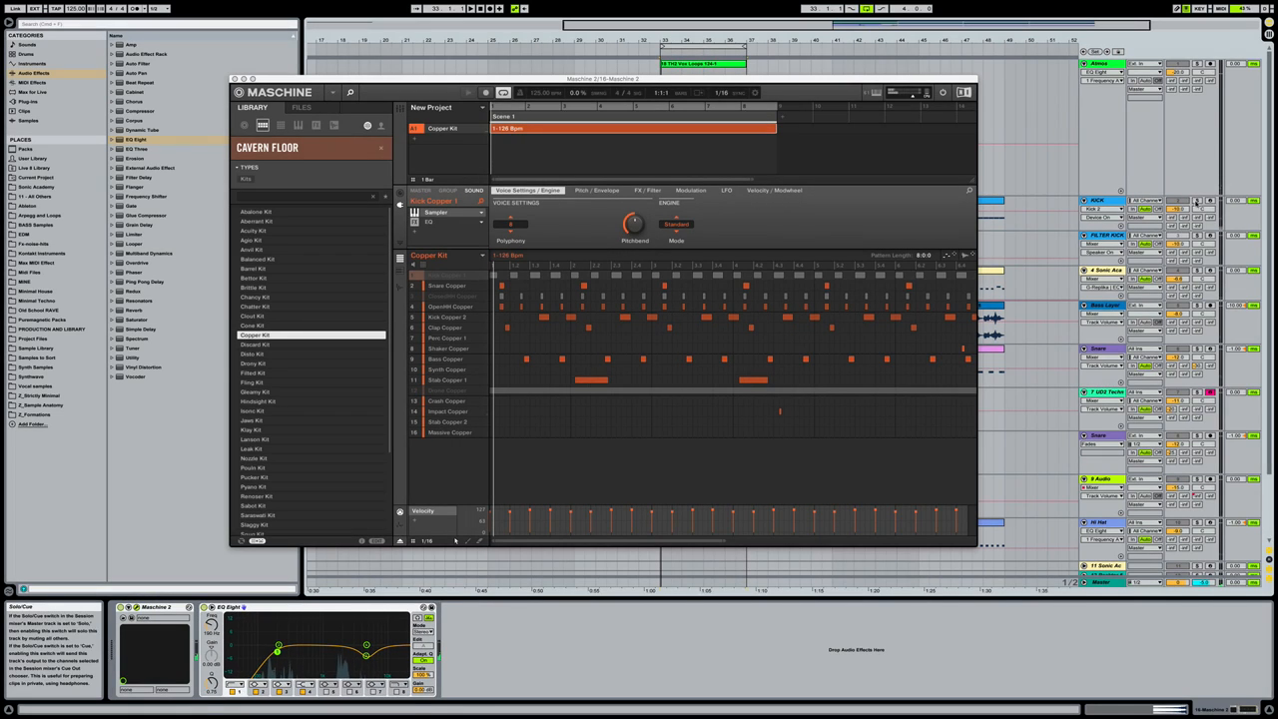
{"action": "left_click", "coordinate": [1197, 202]}
{"action": "key", "text": "space"}
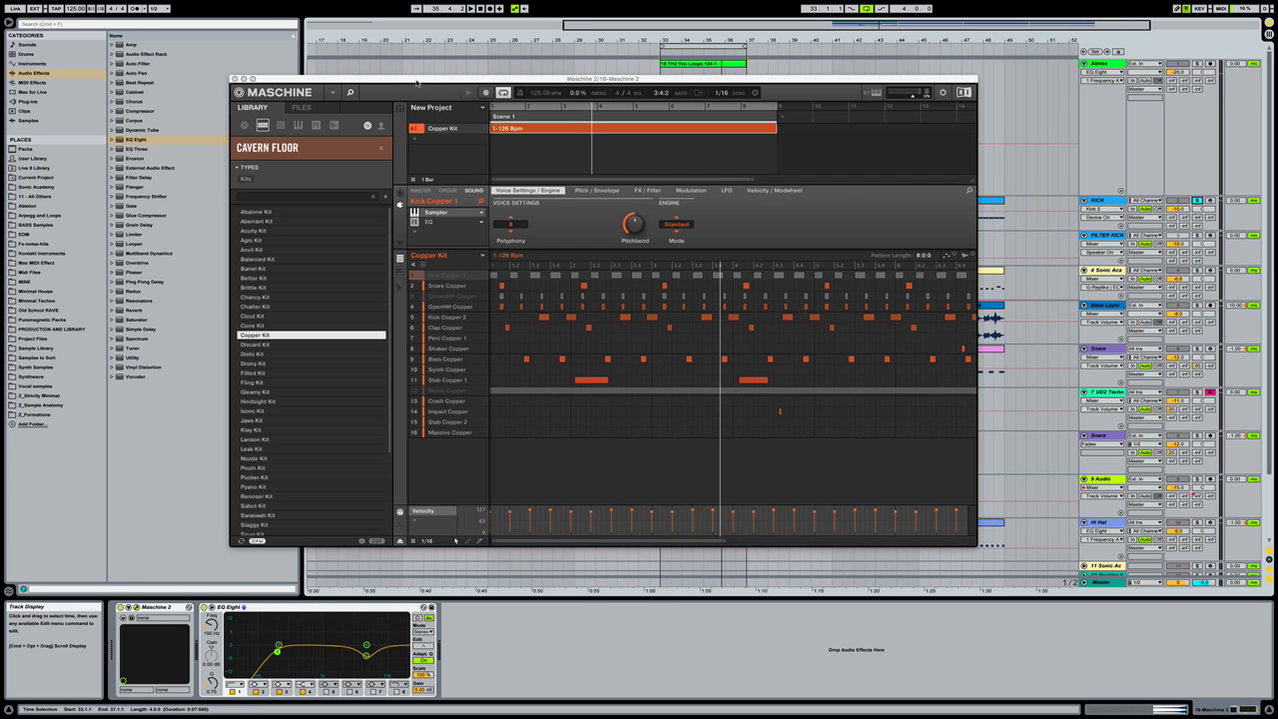
Add the LFOTool VST from the Audio Tools plug-ins after EQ Eight on the Maschine track
{"action": "left_click_drag", "start_coordinate": [417, 83], "coordinate": [485, 59]}
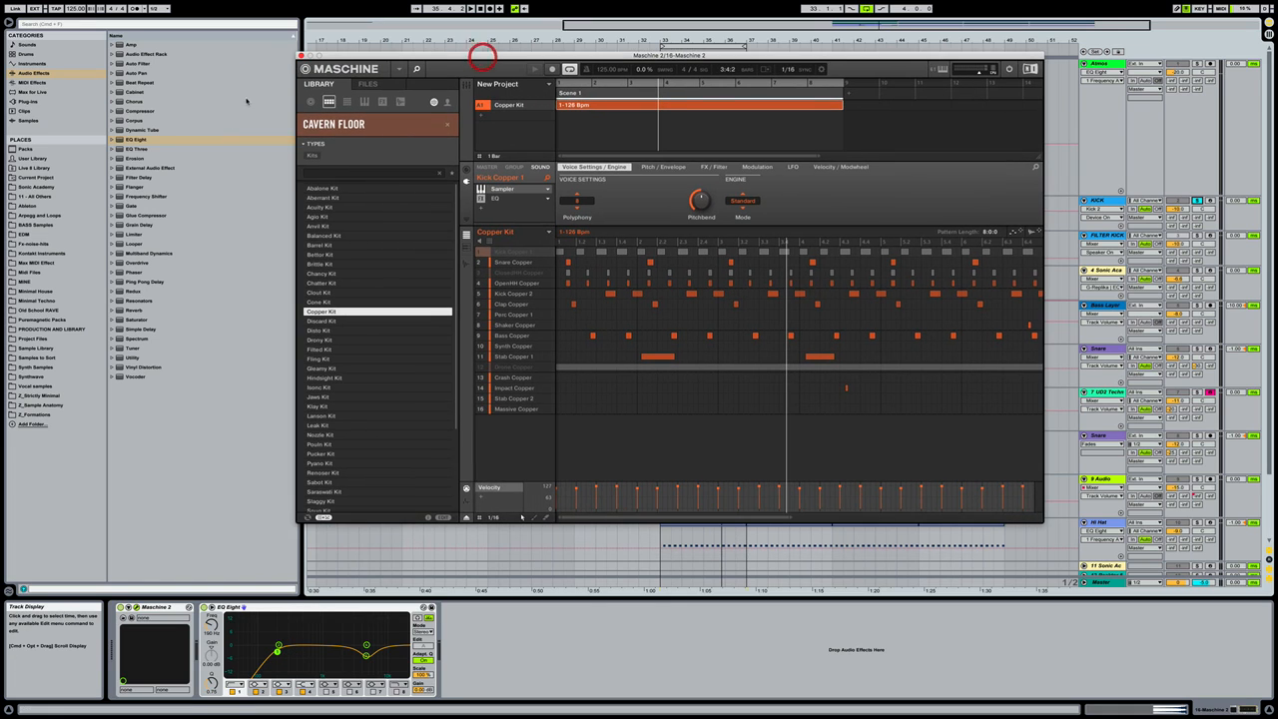
{"action": "left_click", "coordinate": [44, 101]}
{"action": "left_click", "coordinate": [111, 54]}
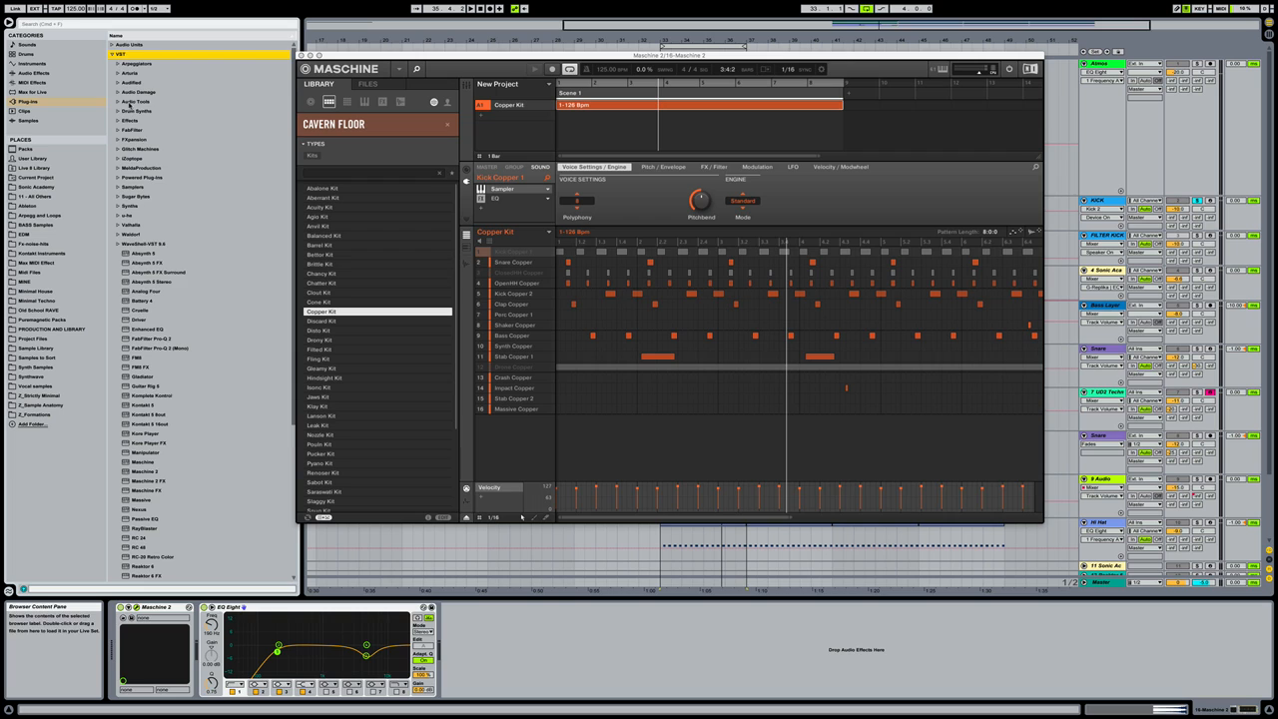
{"action": "left_click", "coordinate": [128, 104]}
{"action": "left_click", "coordinate": [116, 102]}
{"action": "left_click", "coordinate": [150, 130]}
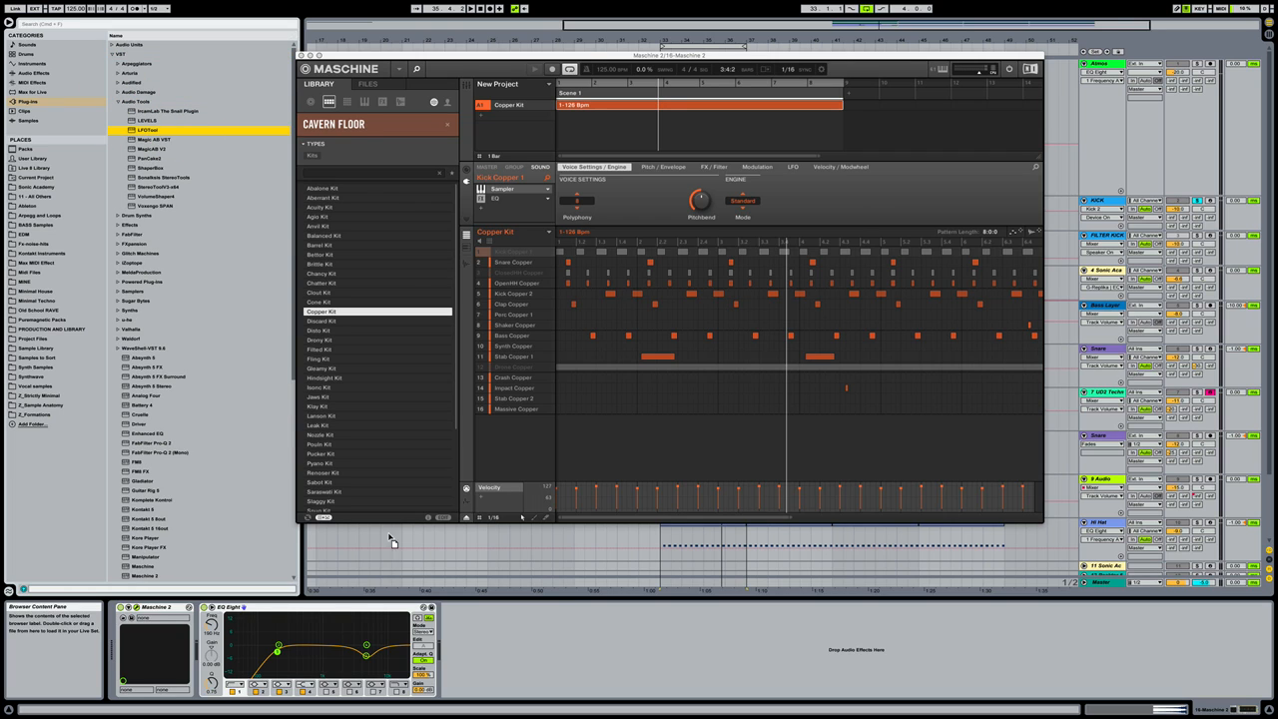
{"action": "left_click_drag", "start_coordinate": [532, 637], "coordinate": [531, 638]}
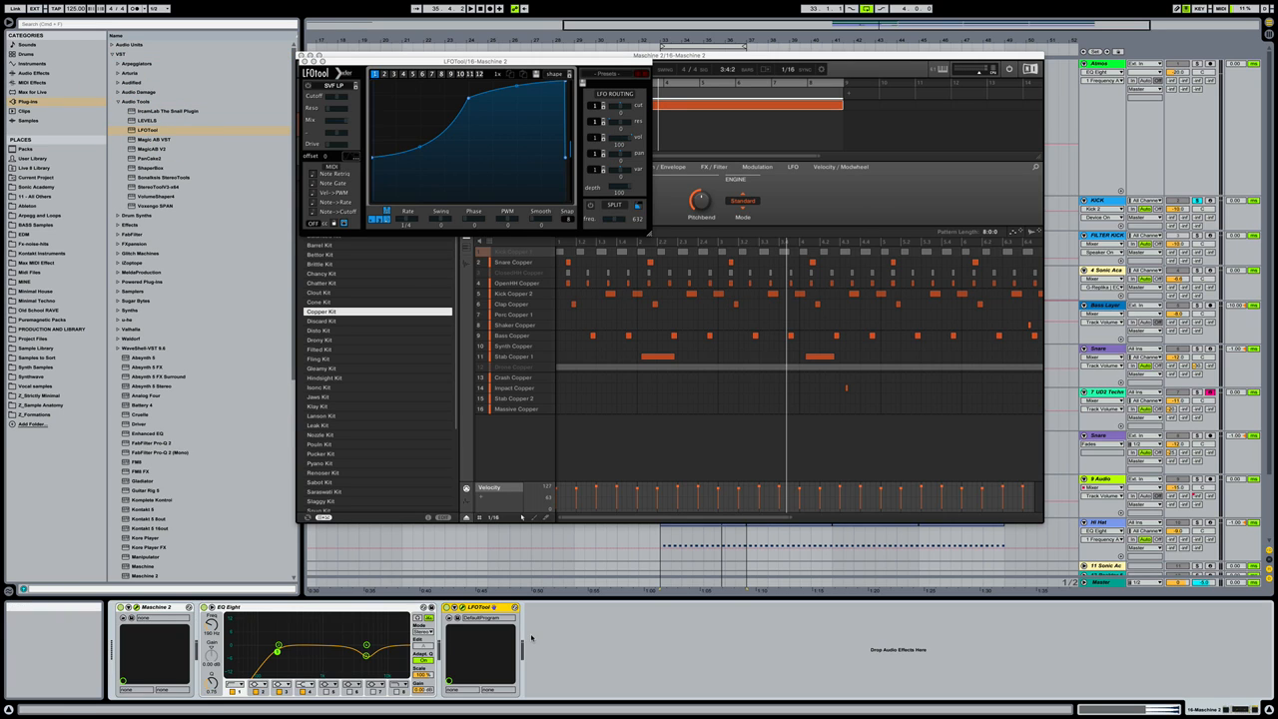
Lower the starting point of the LFOTool curve during playback and turn off the Maschine track's solo
{"action": "key", "text": "space"}
{"action": "left_click_drag", "start_coordinate": [372, 158], "coordinate": [372, 167]}
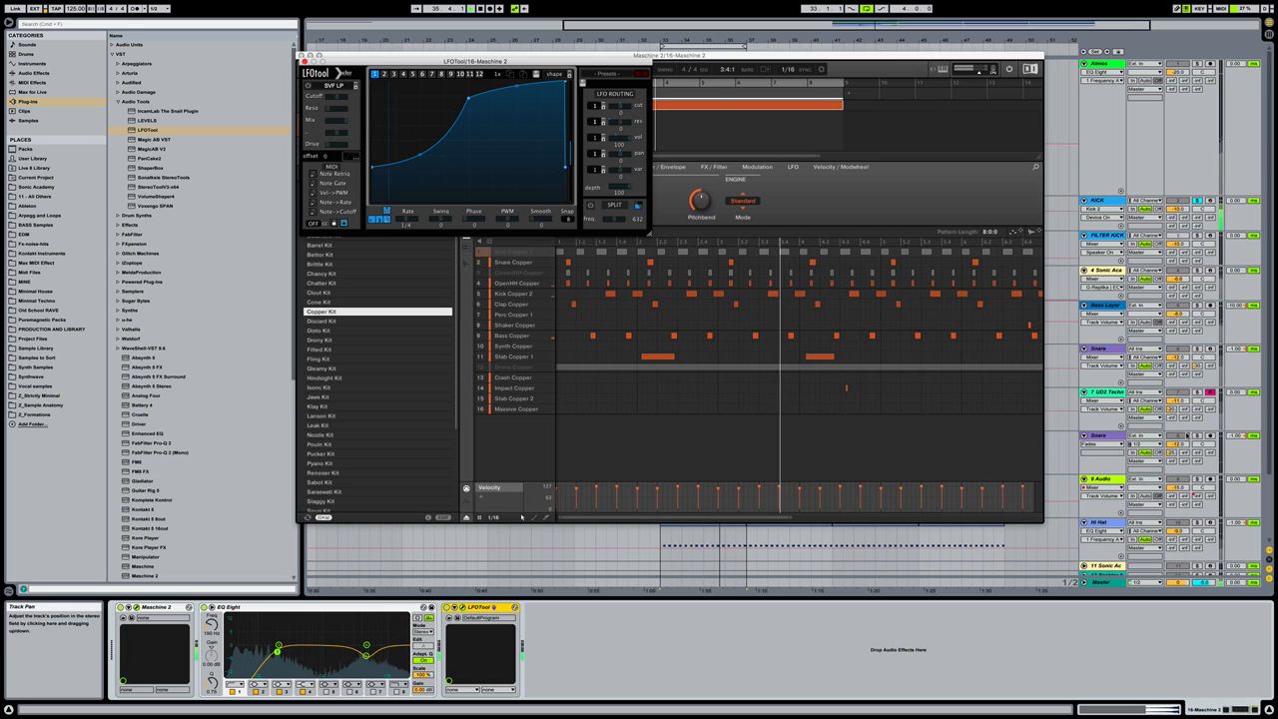
{"action": "scroll", "coordinate": [1178, 508], "scroll_direction": "down", "scroll_amount": 3}
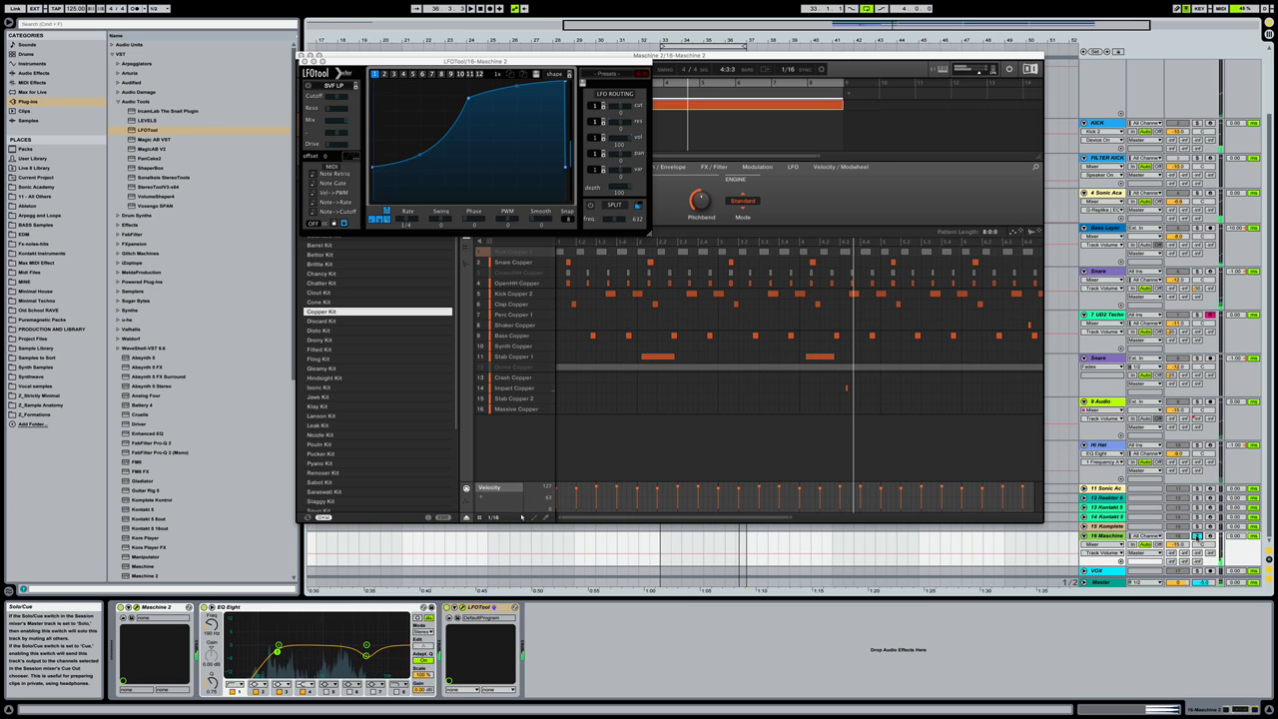
{"action": "left_click", "coordinate": [1198, 536]}
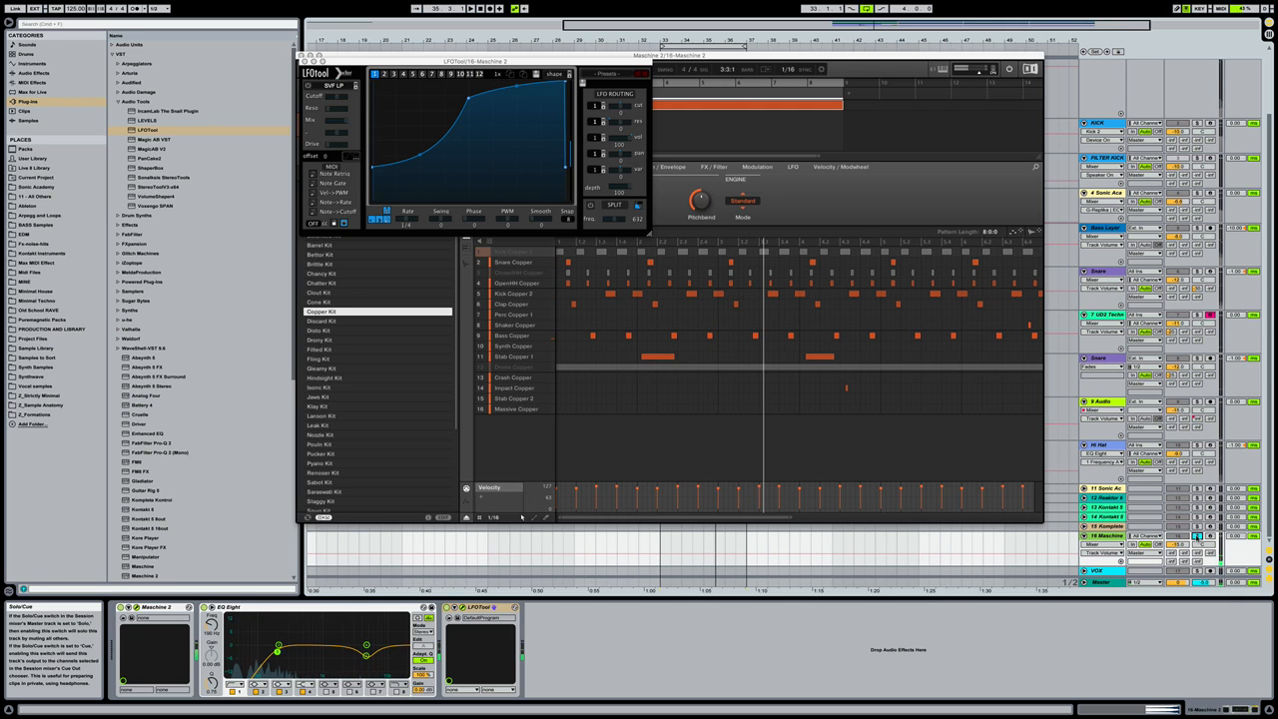
{"action": "left_click", "coordinate": [1197, 536]}
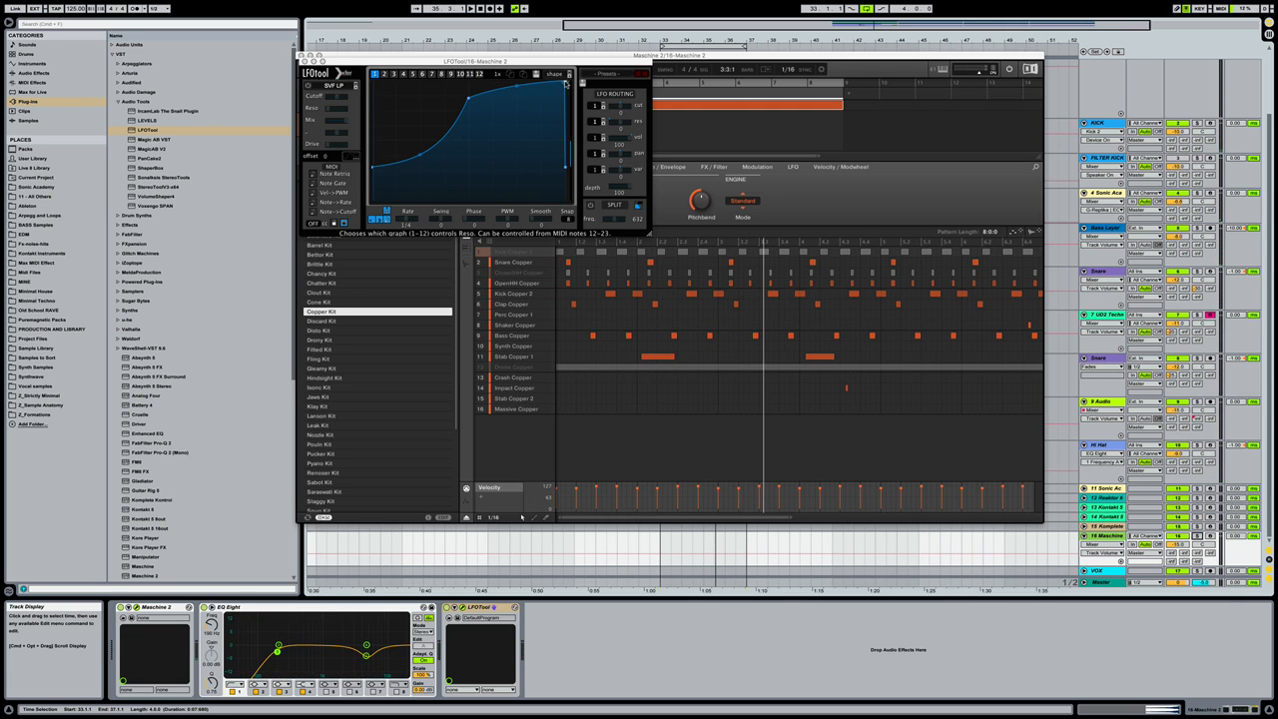
Reshape the end of the LFOTool curve so it peaks earlier and slopes down, and close both plug-in windows
{"action": "left_click", "coordinate": [566, 83]}
{"action": "left_click_drag", "start_coordinate": [556, 76], "coordinate": [552, 79]}
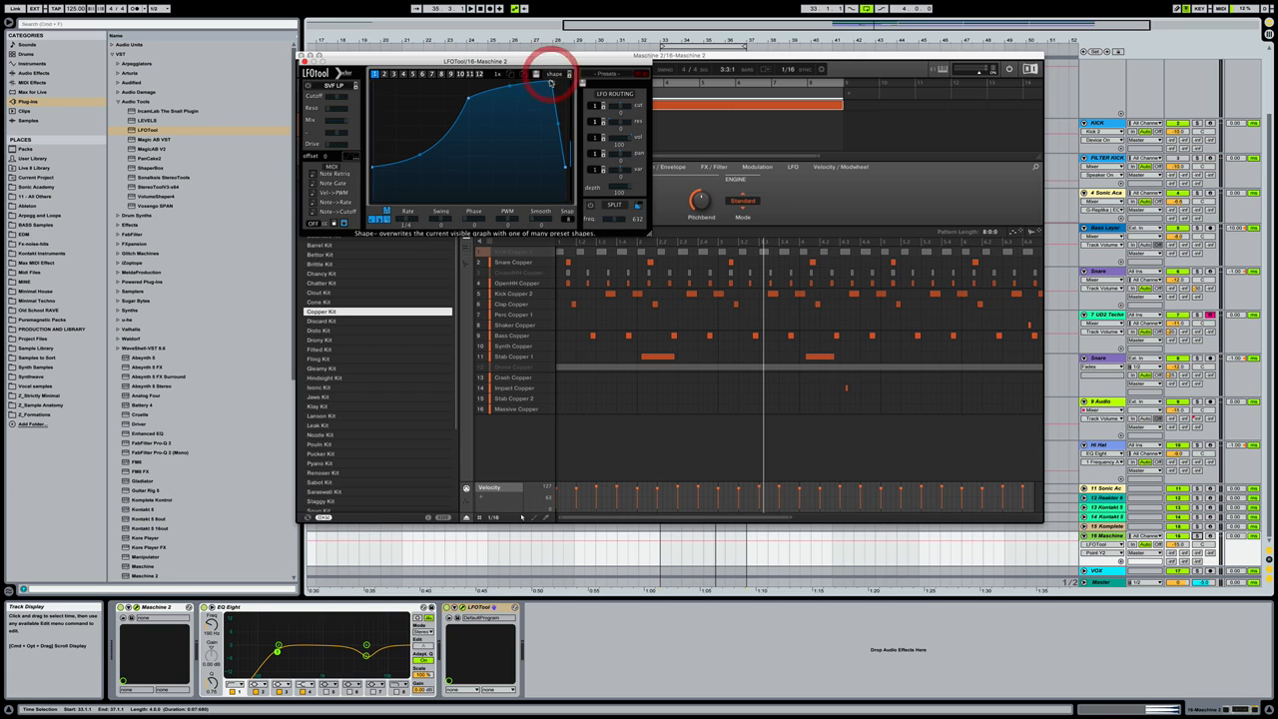
{"action": "left_click_drag", "start_coordinate": [558, 125], "coordinate": [570, 119]}
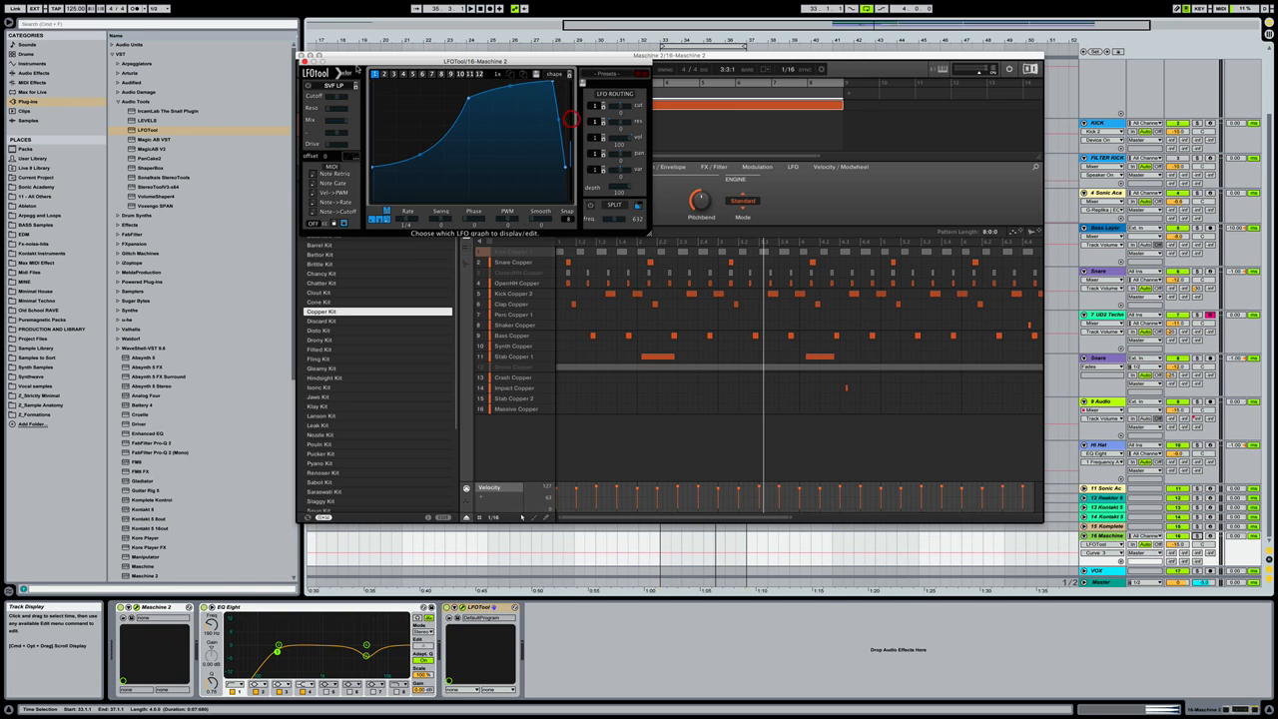
{"action": "left_click", "coordinate": [303, 58]}
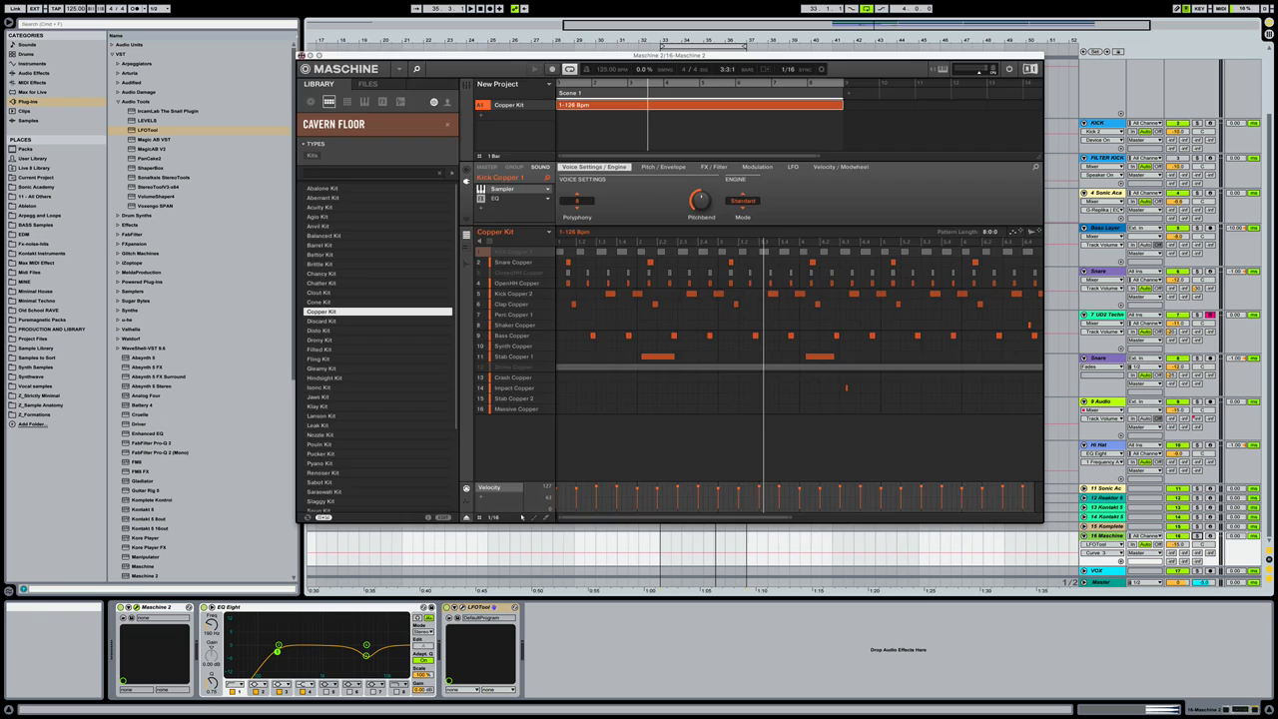
{"action": "left_click", "coordinate": [303, 54]}
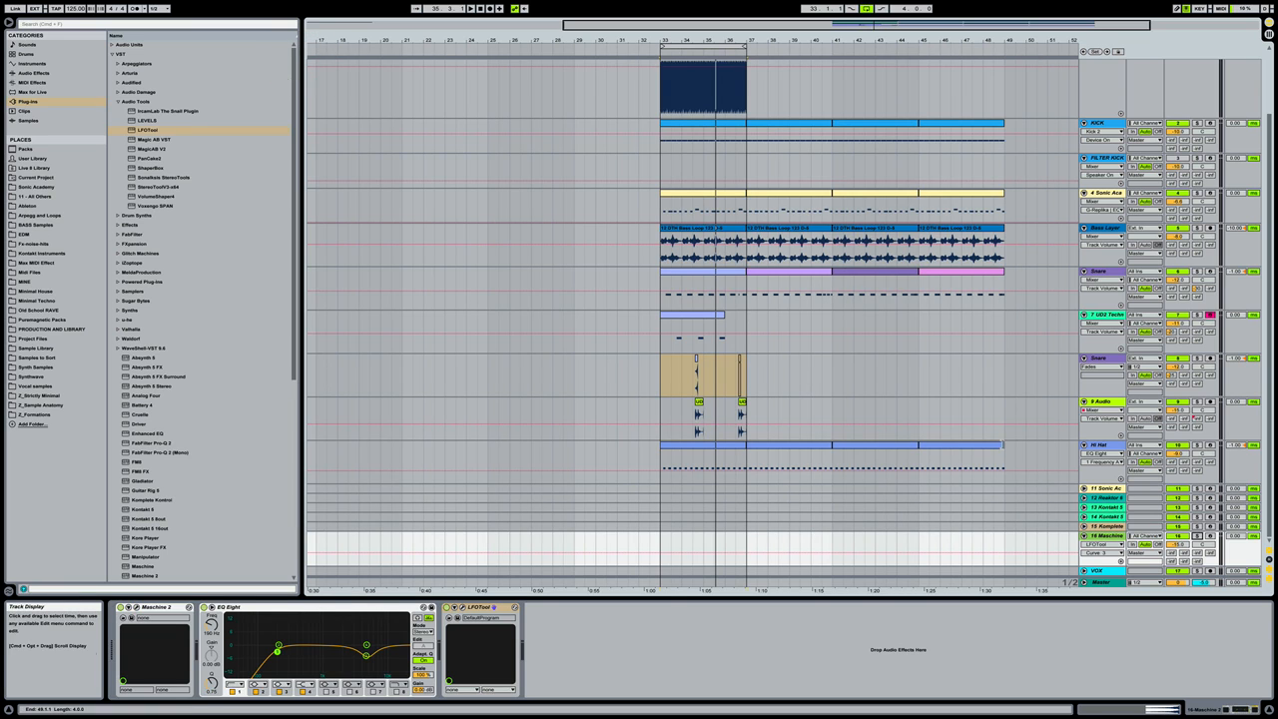
Review the device chains on the Hi Hat, upper Snare and UD2 Techno tracks
{"action": "left_click", "coordinate": [1102, 446]}
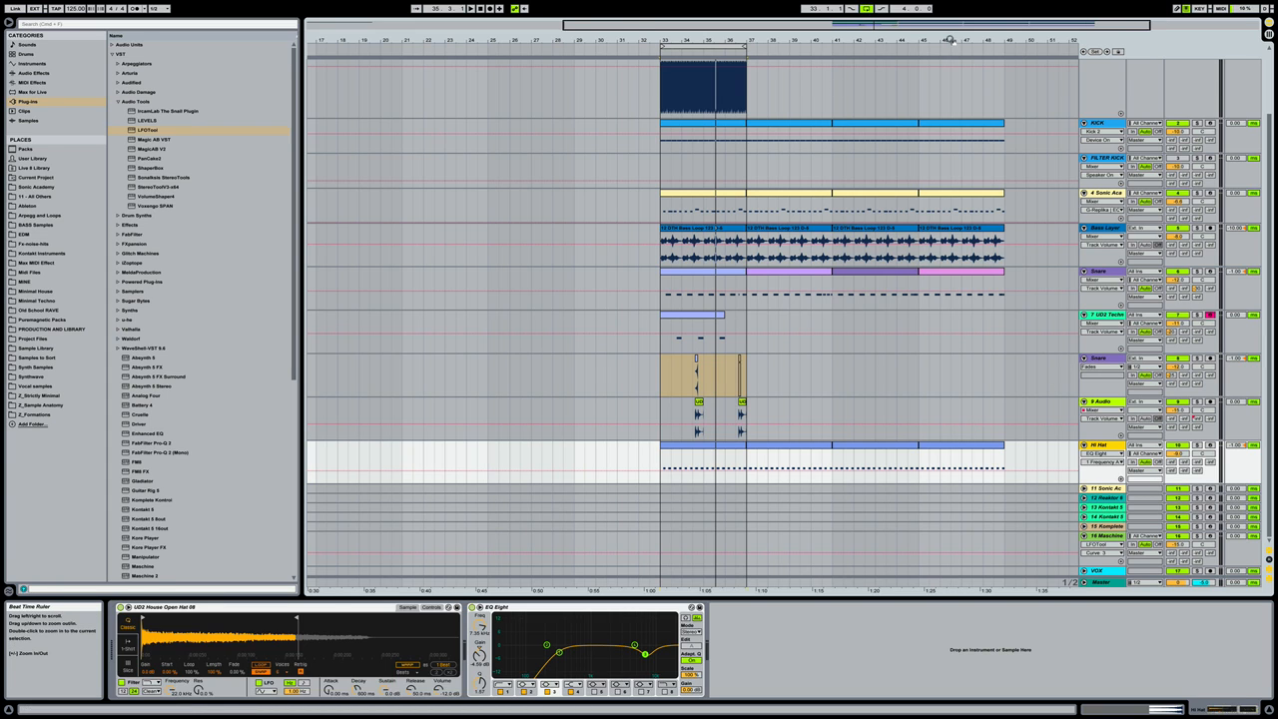
{"action": "left_click_drag", "start_coordinate": [907, 43], "coordinate": [897, 68]}
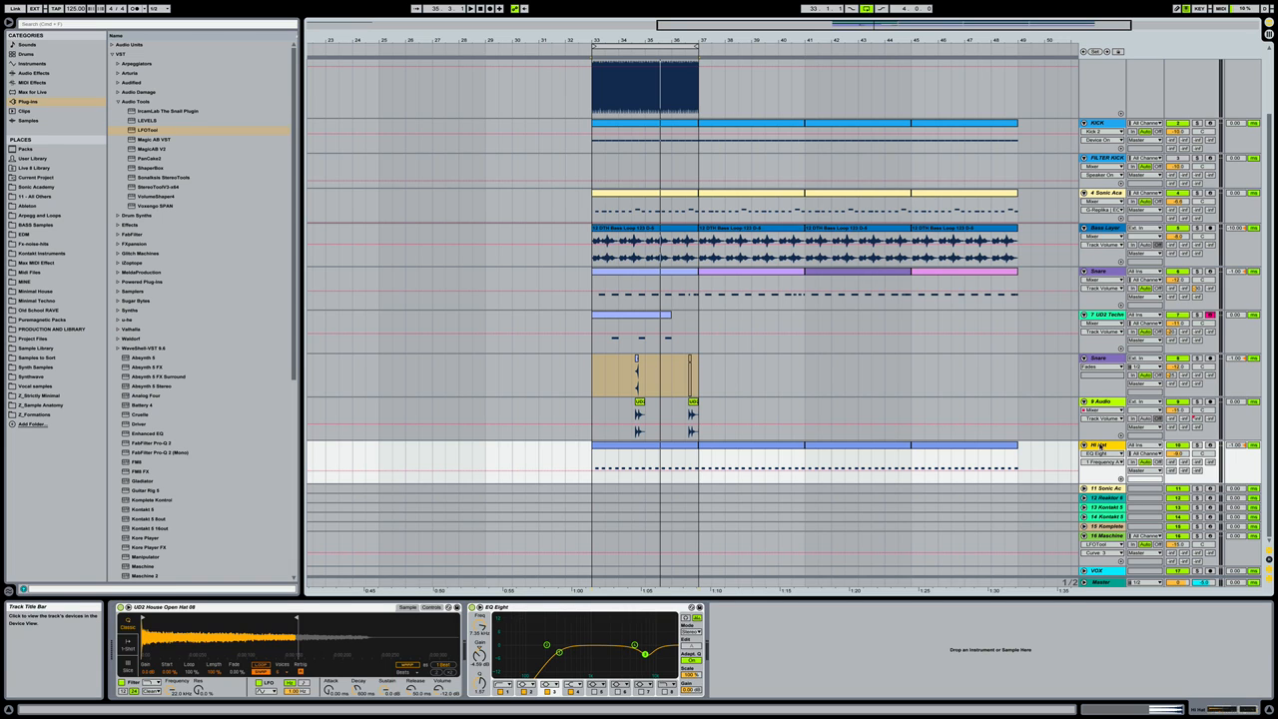
{"action": "left_click", "coordinate": [1099, 270]}
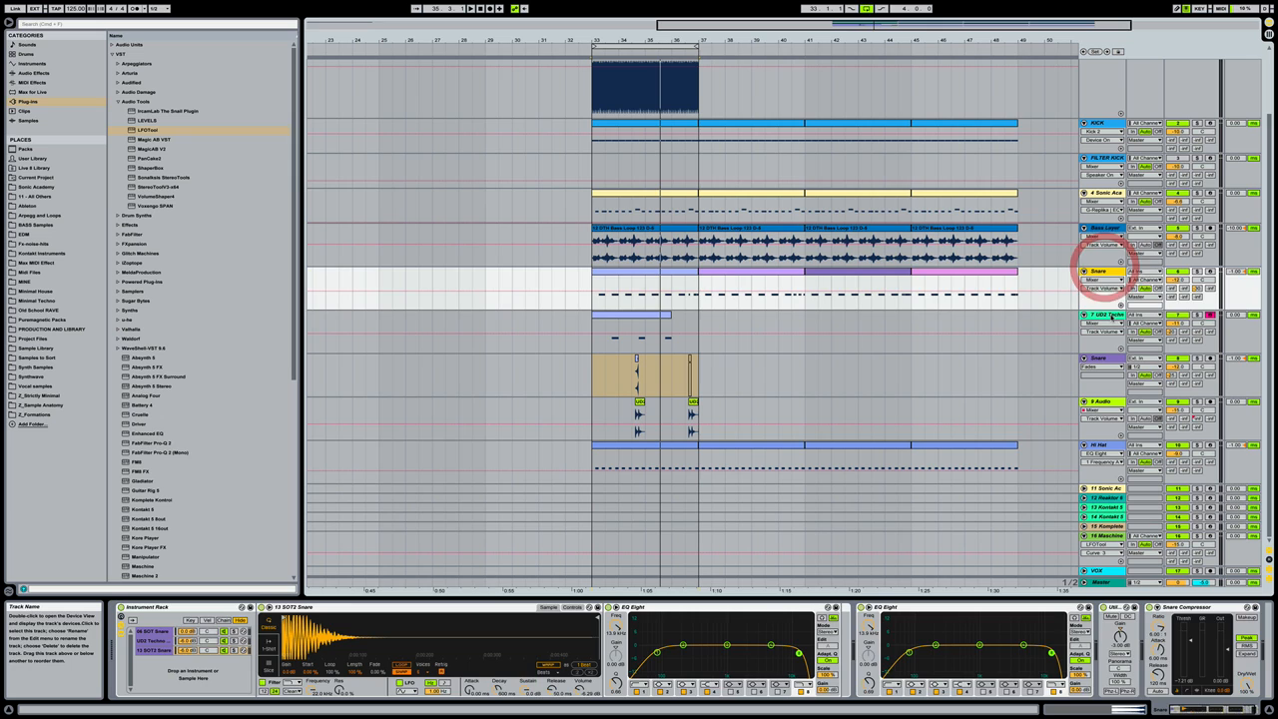
{"action": "left_click", "coordinate": [1106, 316]}
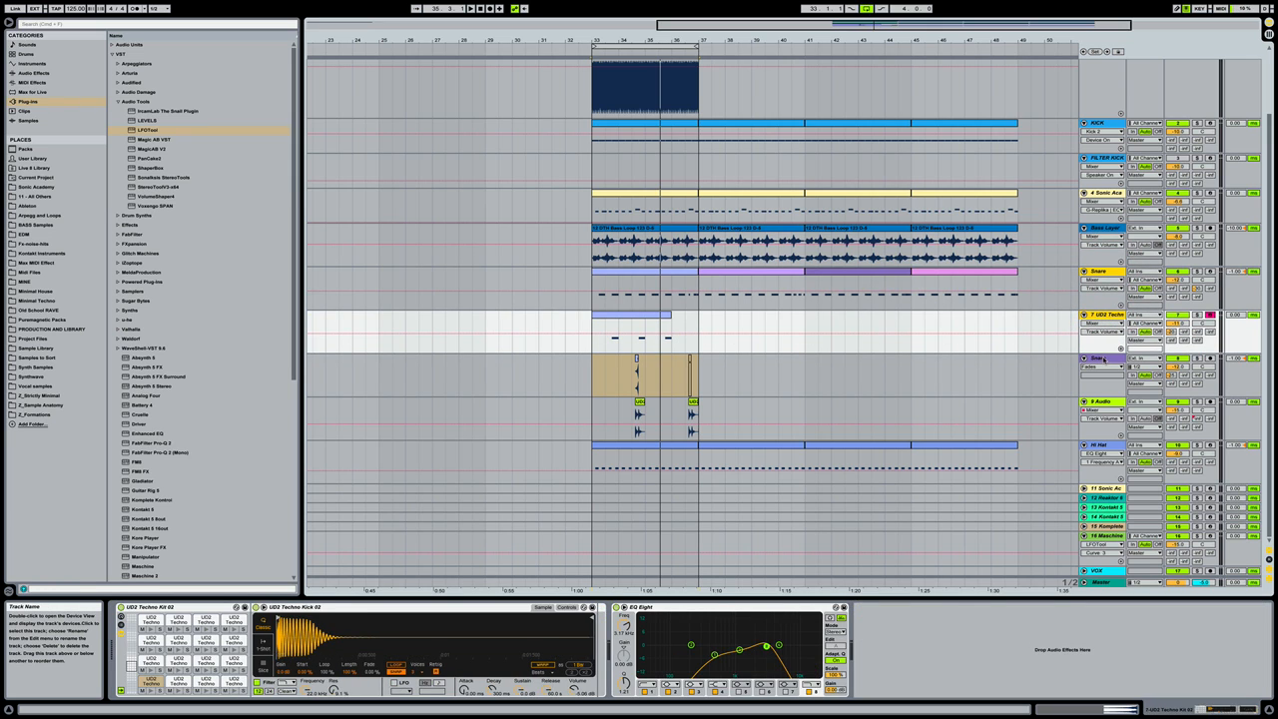
Move the lower Snare track above the UD2 Techno track and rename it as Pre Snare
{"action": "left_click", "coordinate": [1102, 358]}
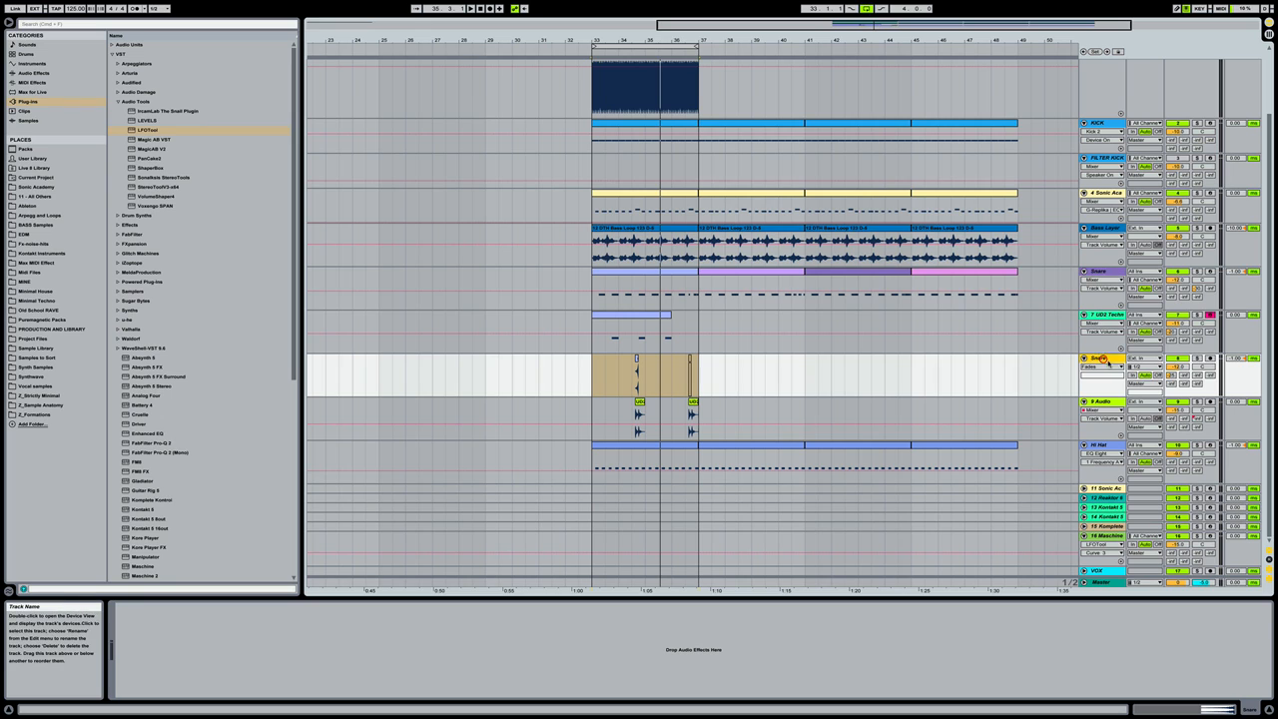
{"action": "left_click_drag", "start_coordinate": [1102, 359], "coordinate": [1100, 315]}
{"action": "left_click", "coordinate": [1103, 315]}
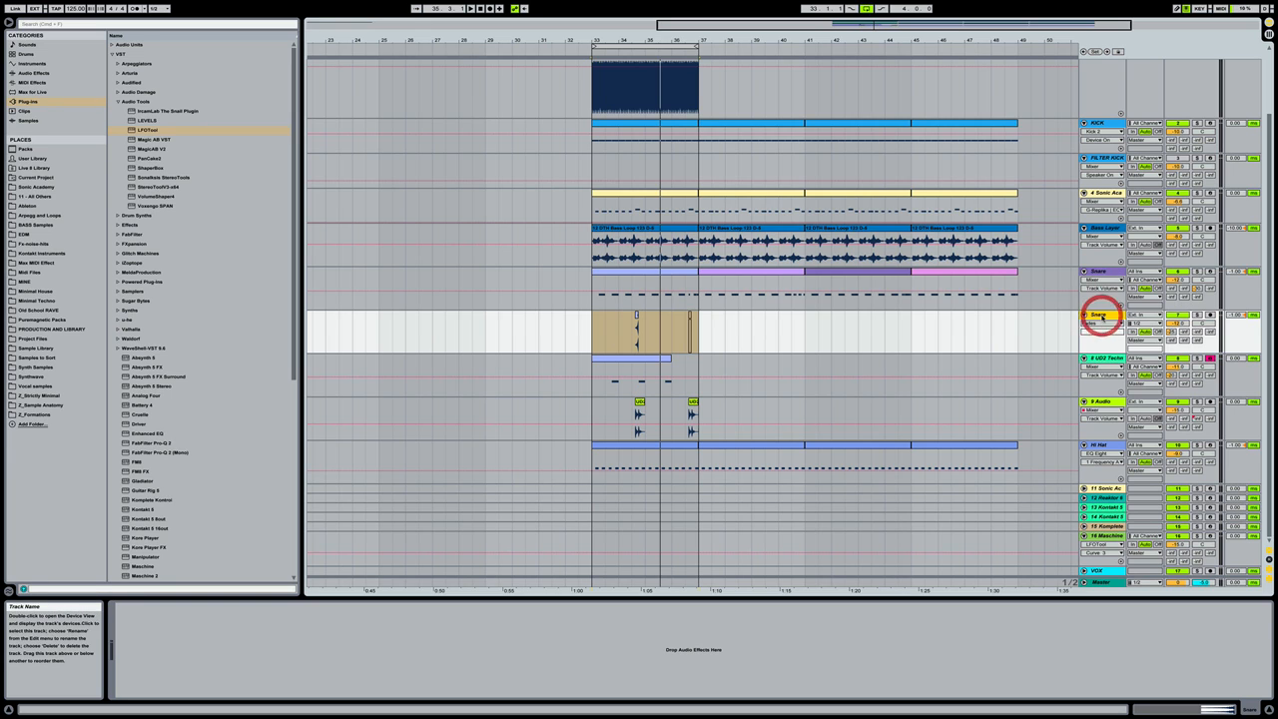
{"action": "type", "text": "Pre Snare"}
{"action": "key", "text": "Return"}
Rename the UD2 Techno track as Weight
{"action": "left_click", "coordinate": [1100, 356]}
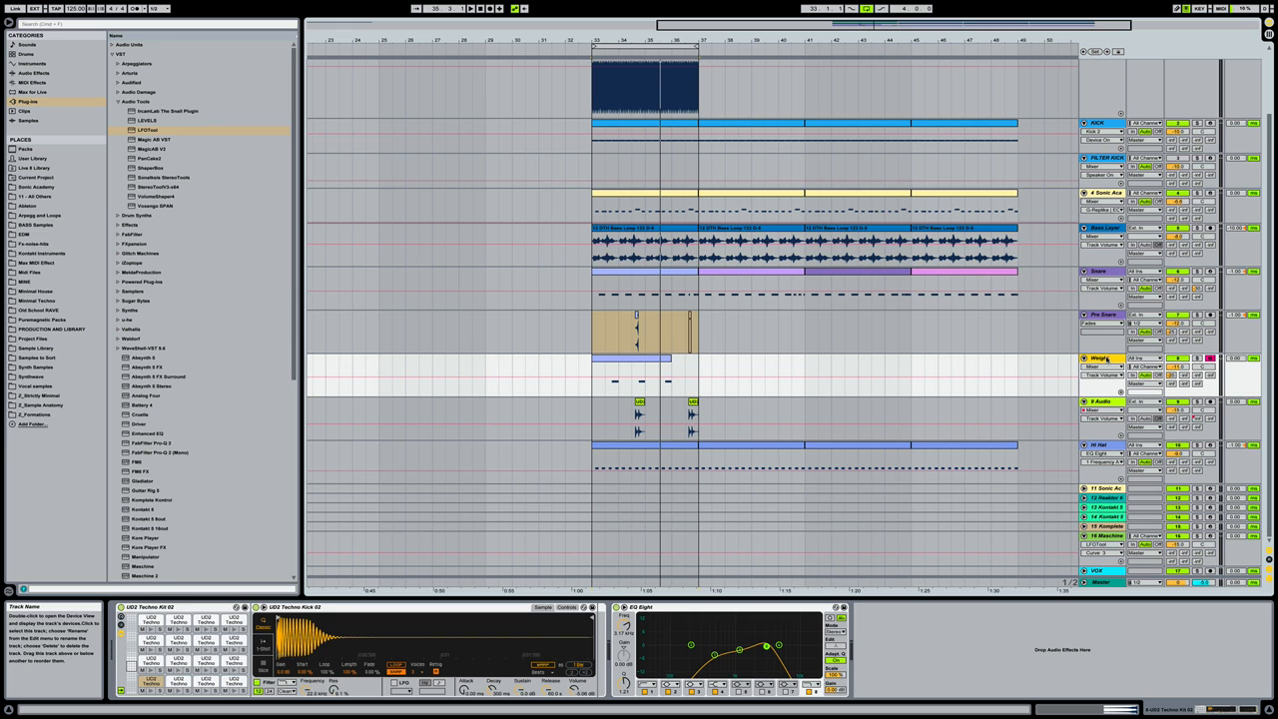
Rename the Weight track as WeightSnare and extend its clip to bar 37
{"action": "type", "text": "re"}
{"action": "key", "text": "Return"}
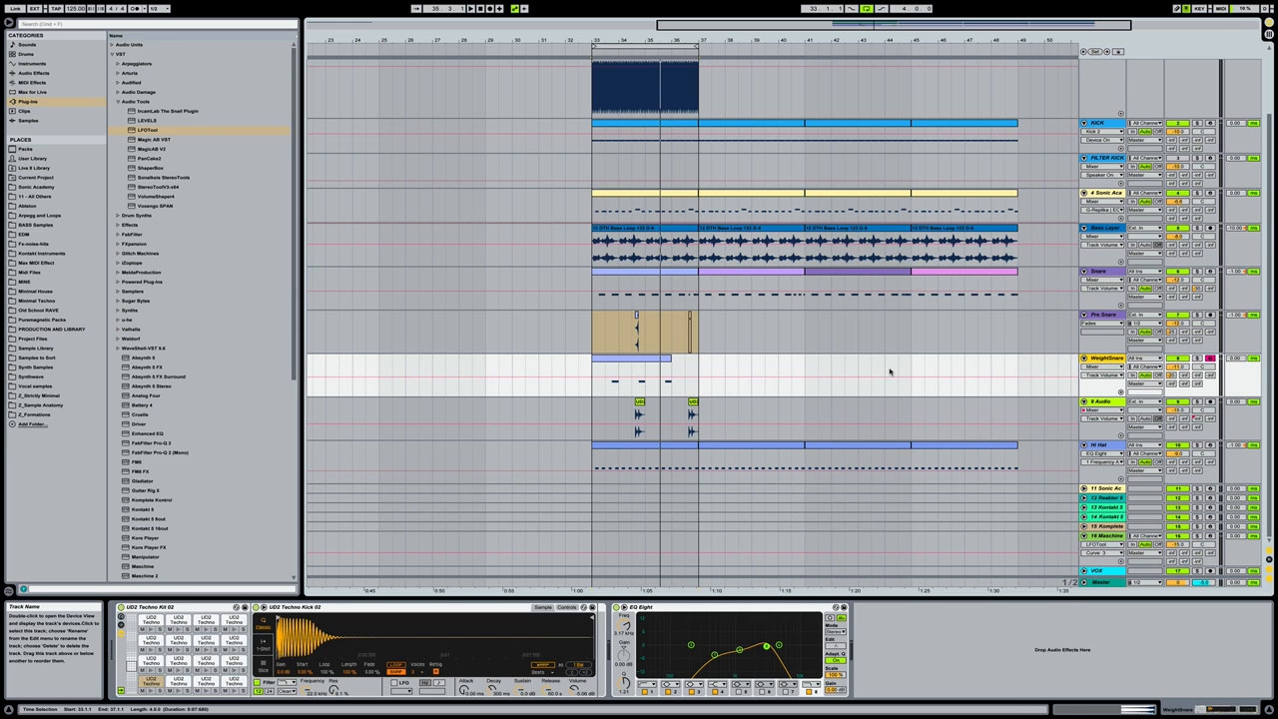
{"action": "left_click_drag", "start_coordinate": [705, 45], "coordinate": [705, 75]}
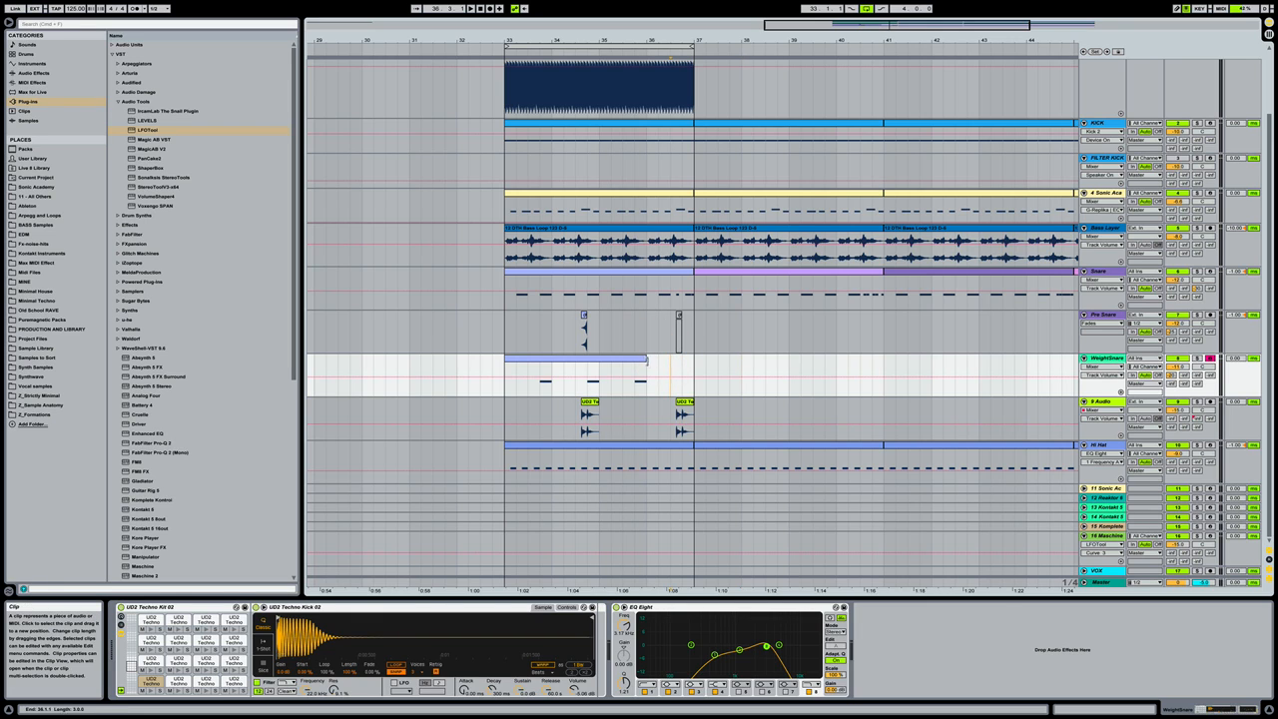
{"action": "left_click_drag", "start_coordinate": [648, 357], "coordinate": [689, 366]}
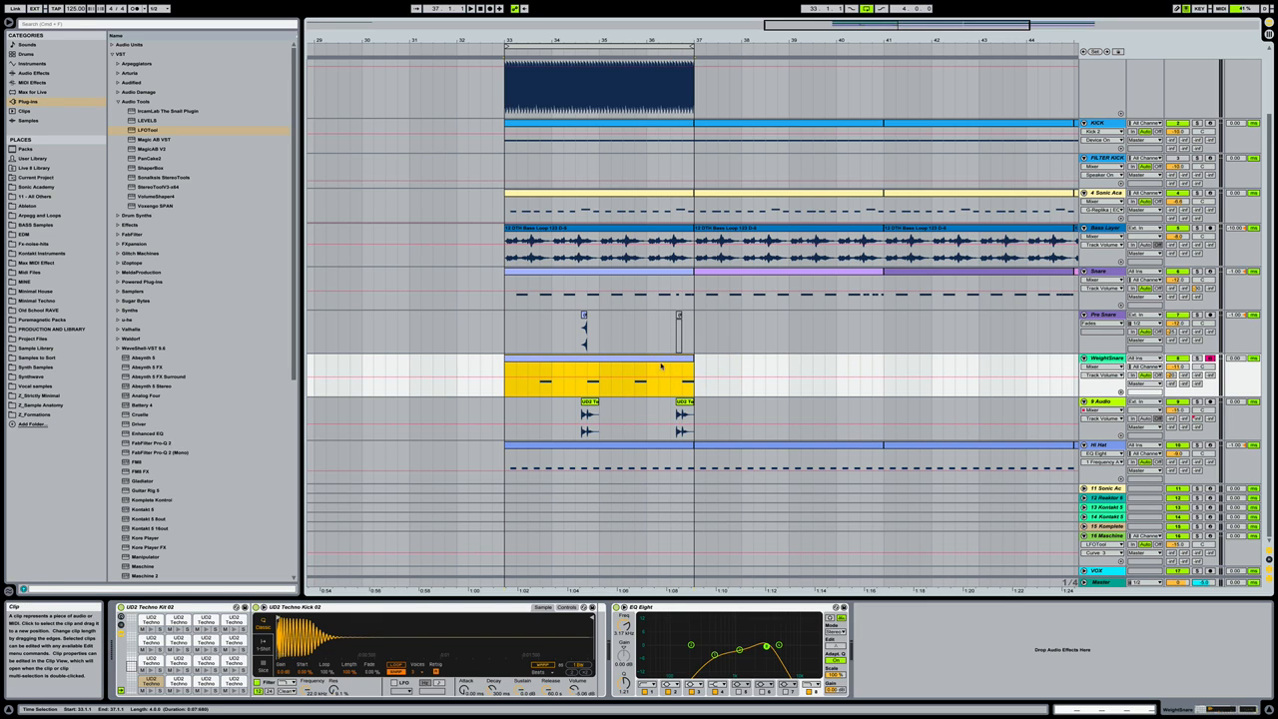
Try silencing the last snare note in the WeightSnare clip, and reactivate it
{"action": "double_click", "coordinate": [670, 365]}
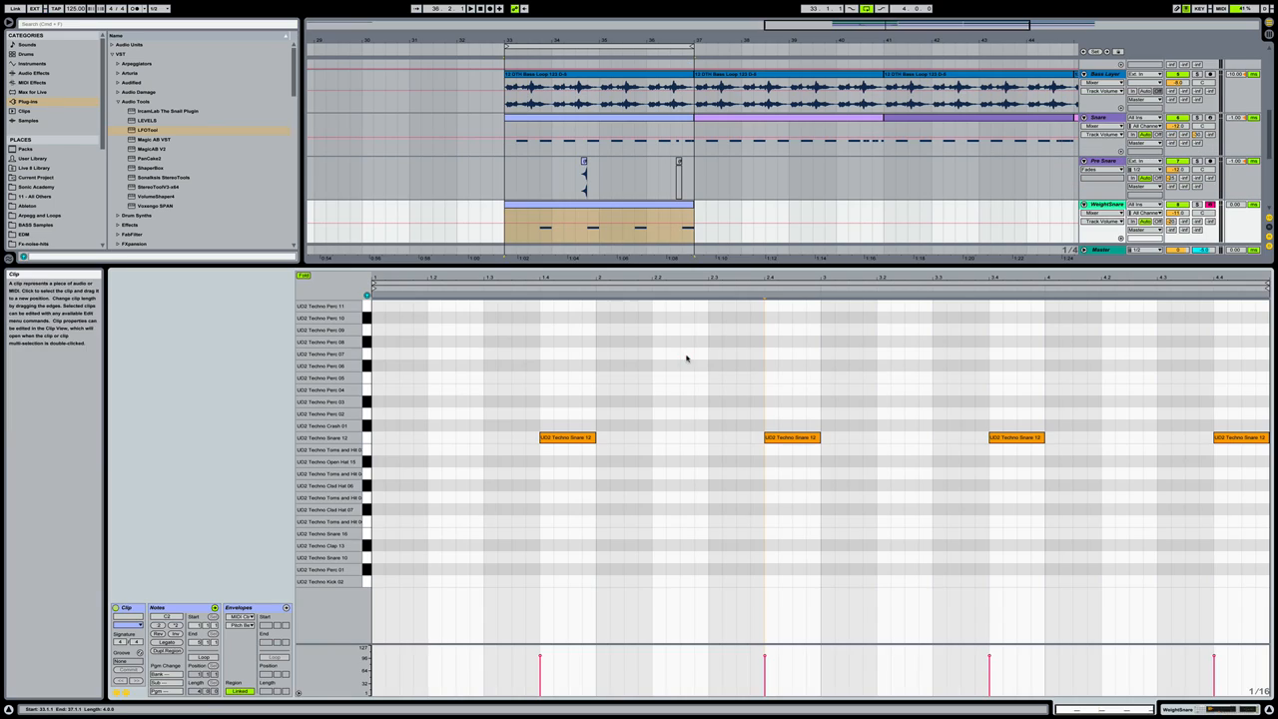
{"action": "left_click_drag", "start_coordinate": [1176, 401], "coordinate": [1227, 462]}
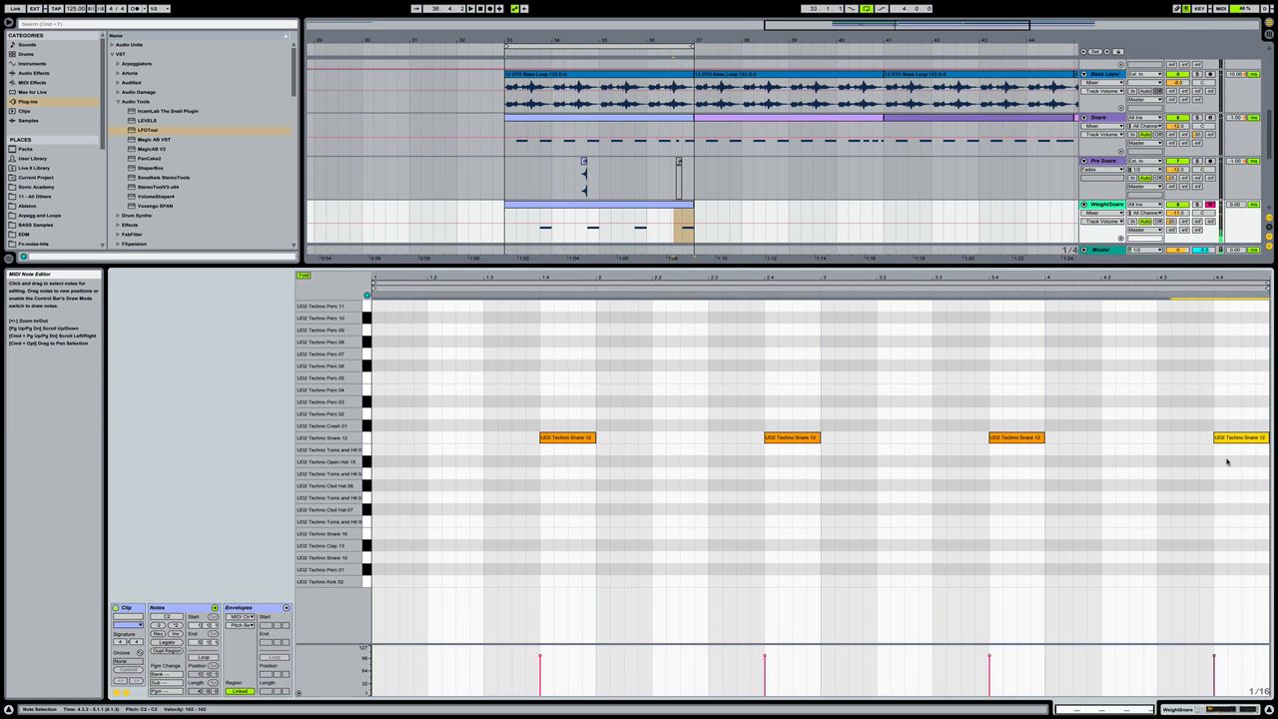
{"action": "key", "text": "super+alt+l"}
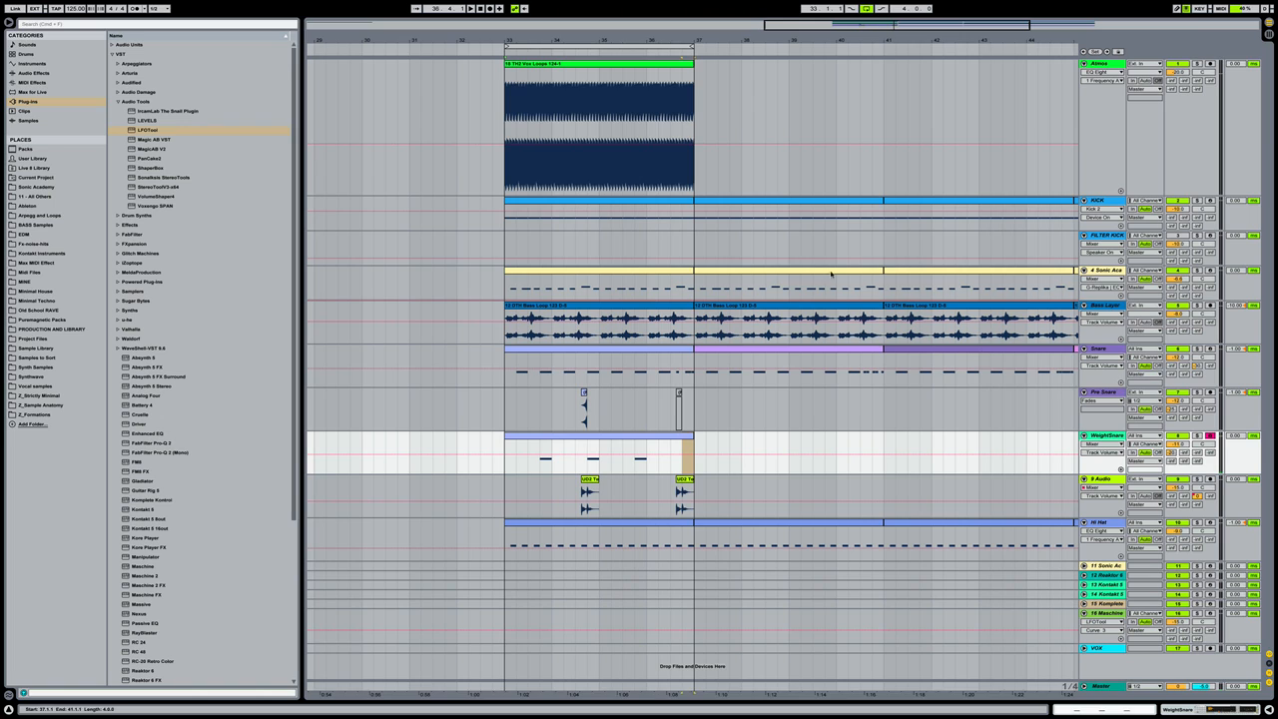
{"action": "left_click", "coordinate": [666, 437]}
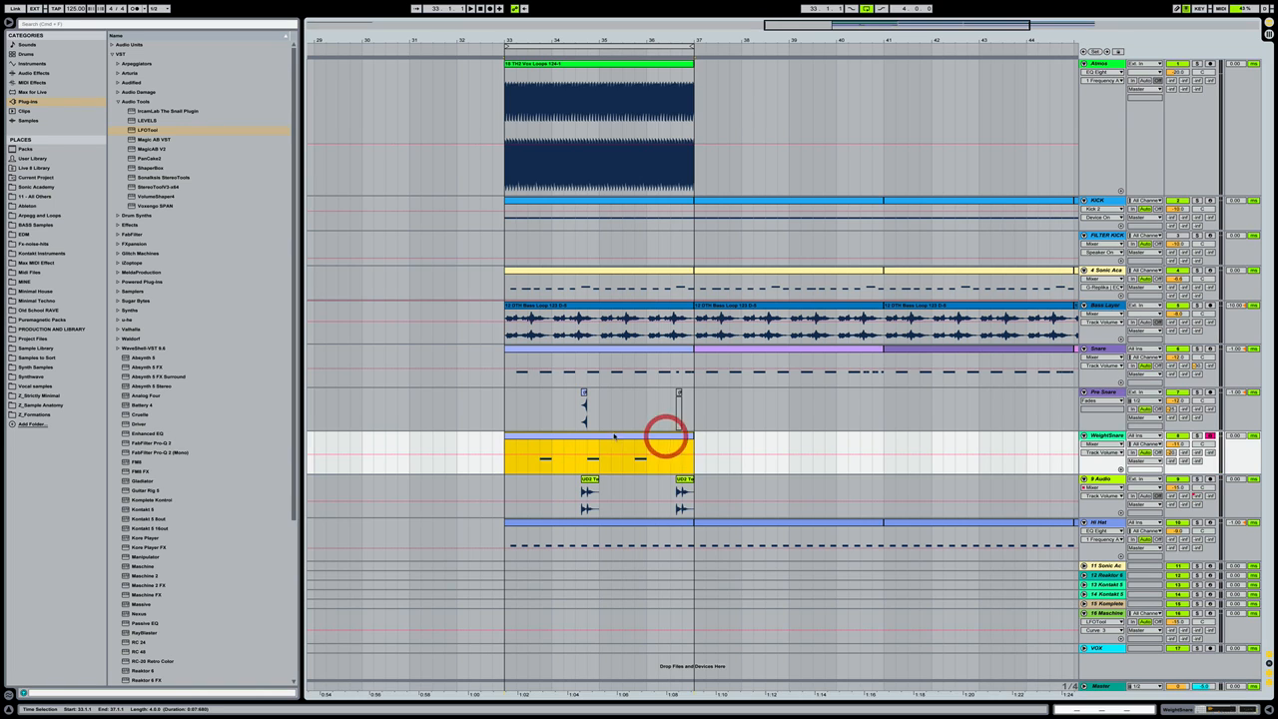
{"action": "double_click", "coordinate": [672, 436]}
{"action": "left_click_drag", "start_coordinate": [1186, 415], "coordinate": [1269, 510]}
{"action": "key", "text": "0"}
{"action": "key", "text": "super+alt+l"}
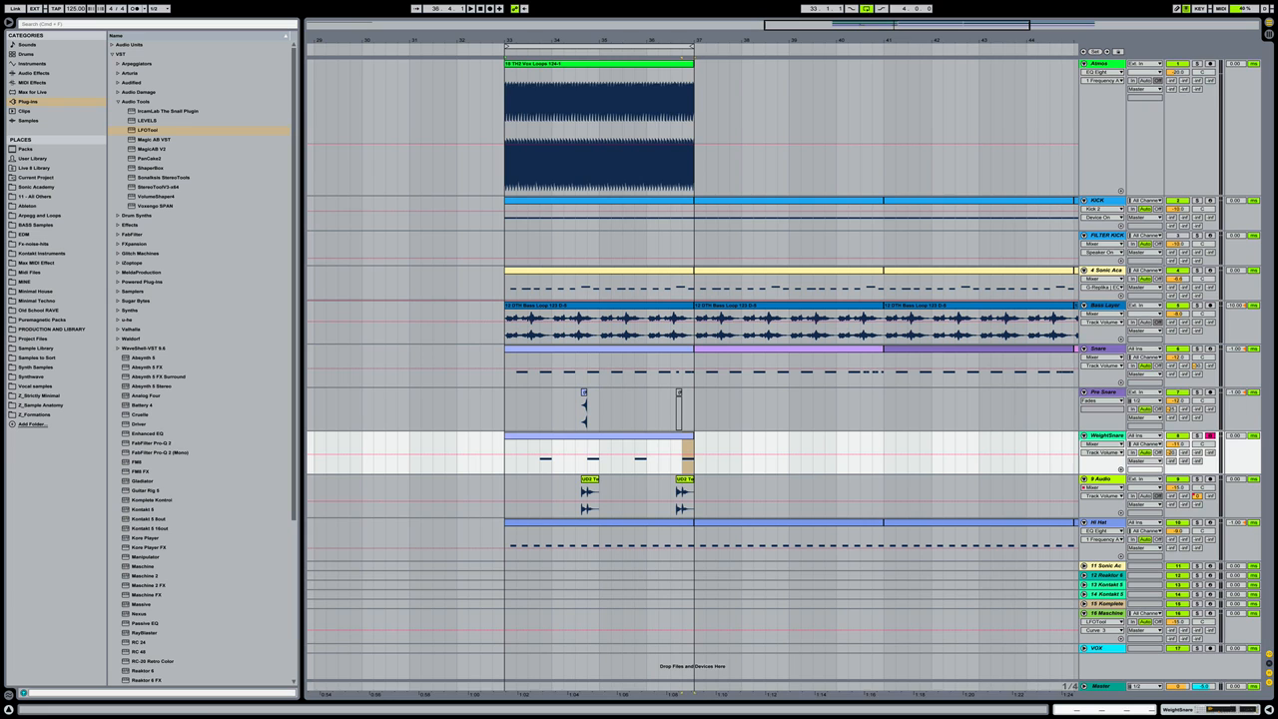
Duplicate the four-bar WeightSnare clip so that the copy fills bars 37 to 41
{"action": "left_click", "coordinate": [674, 444]}
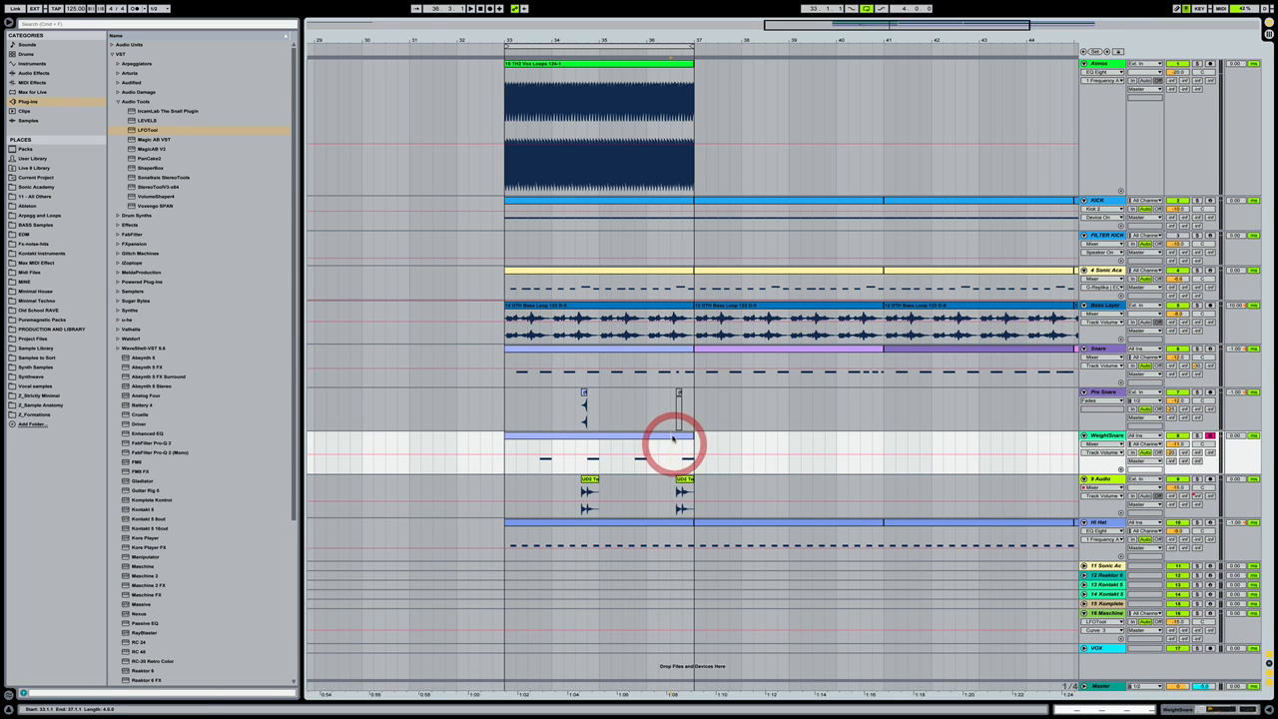
{"action": "left_click_drag", "start_coordinate": [710, 38], "coordinate": [708, 10]}
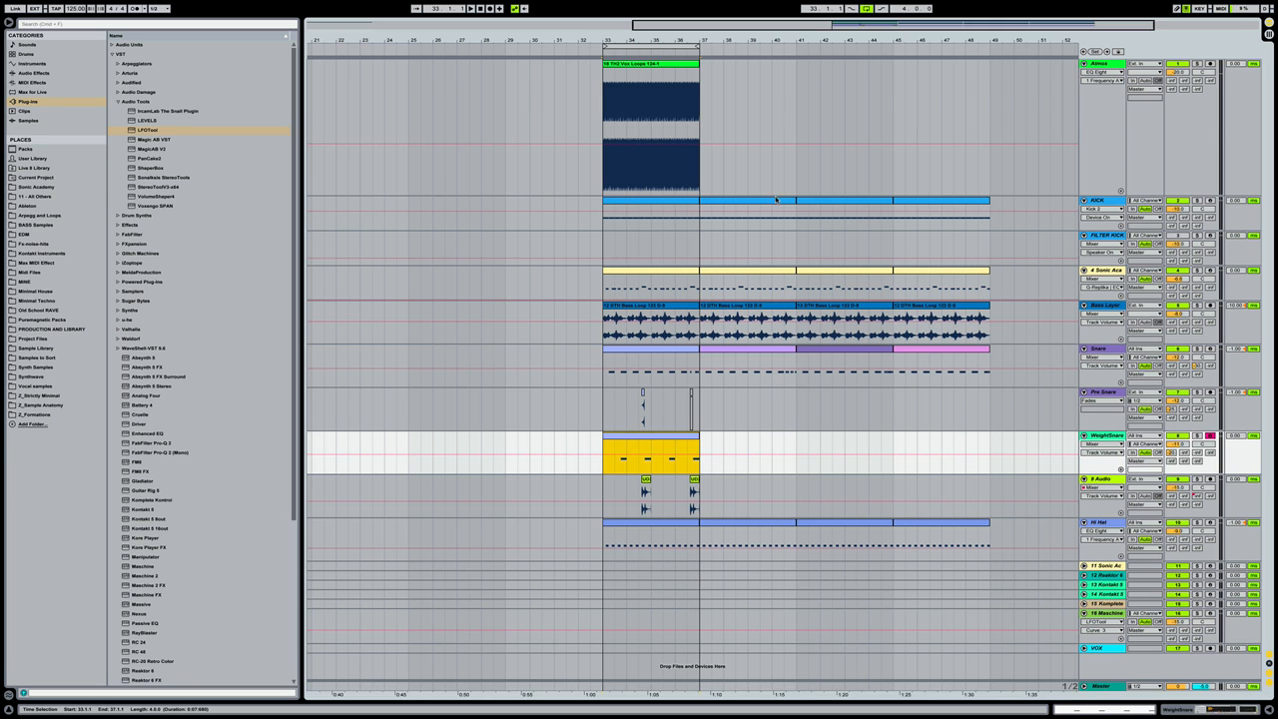
{"action": "left_click_drag", "start_coordinate": [750, 41], "coordinate": [750, 92]}
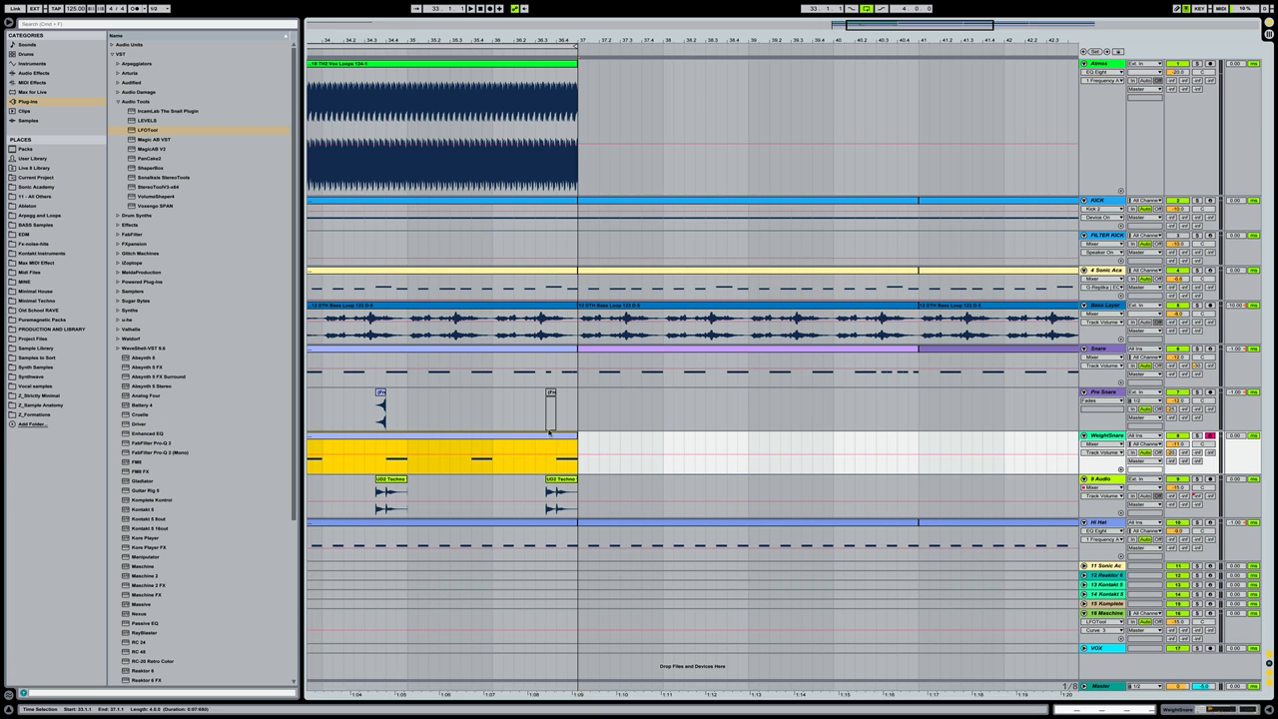
{"action": "key", "text": "ctrl+d"}
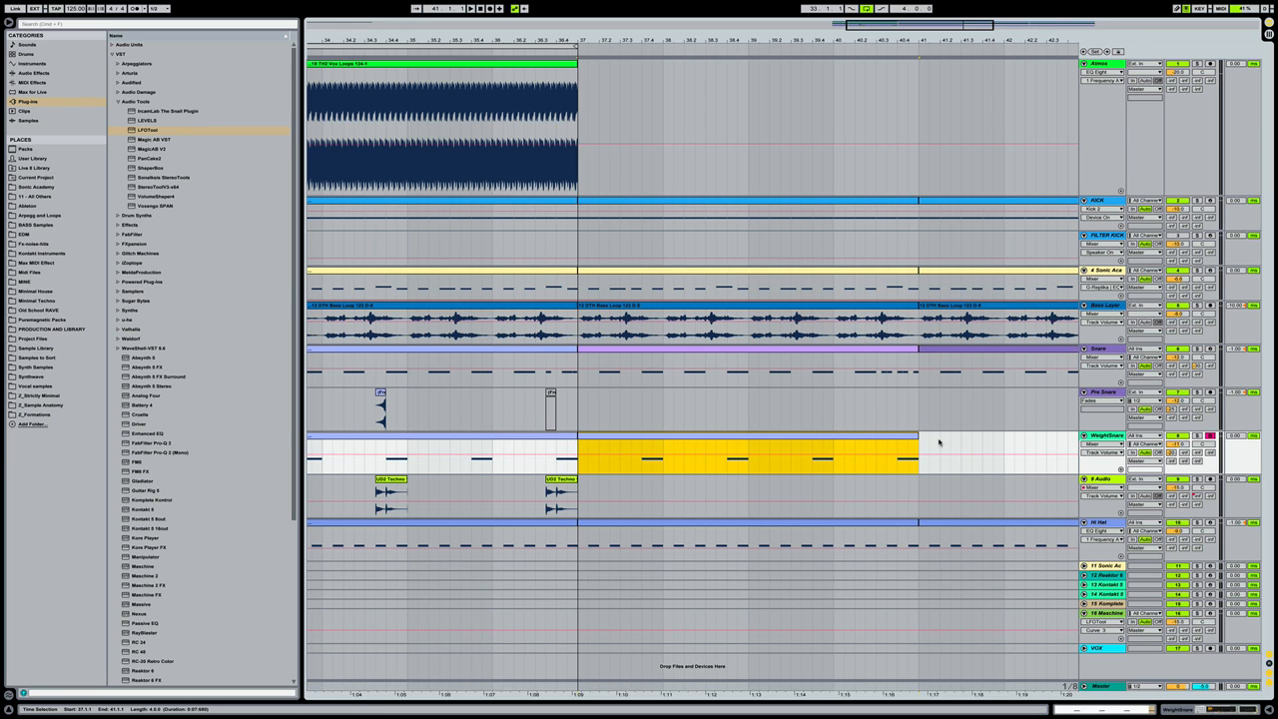
Solo the Snare and WeightSnare tracks and play the arrangement from bar 39
{"action": "left_click", "coordinate": [897, 379]}
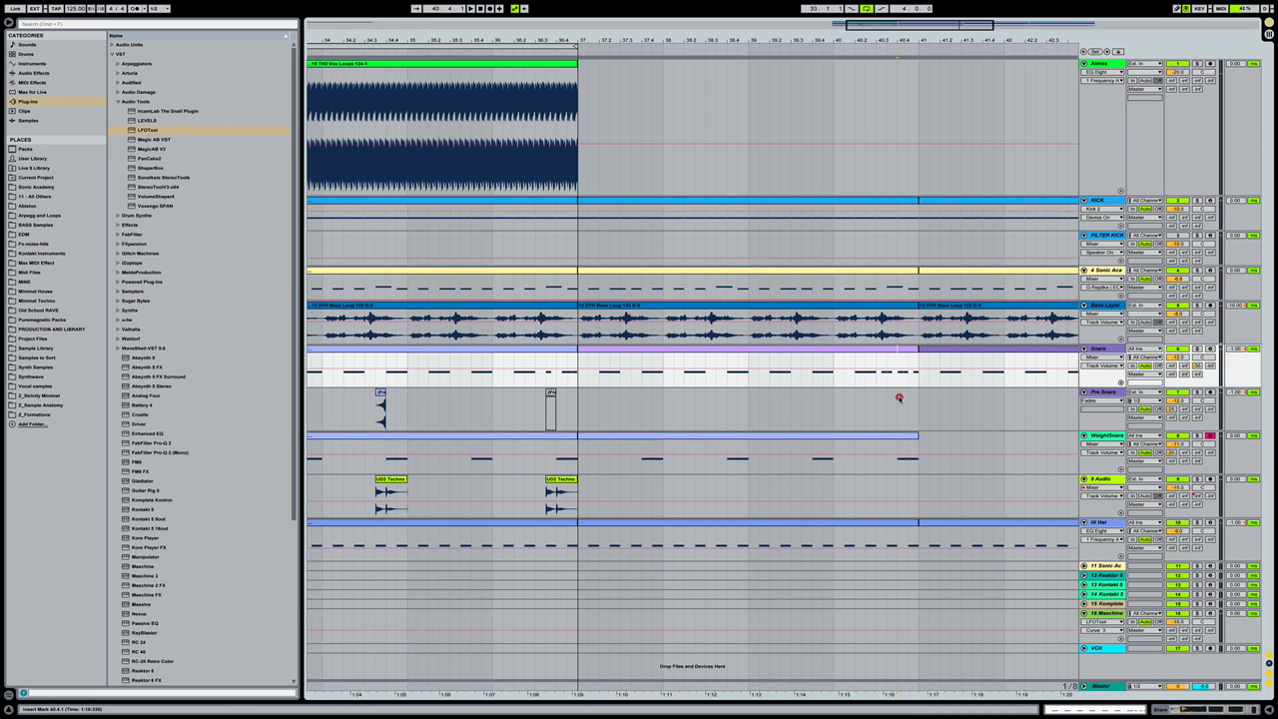
{"action": "left_click", "coordinate": [899, 397]}
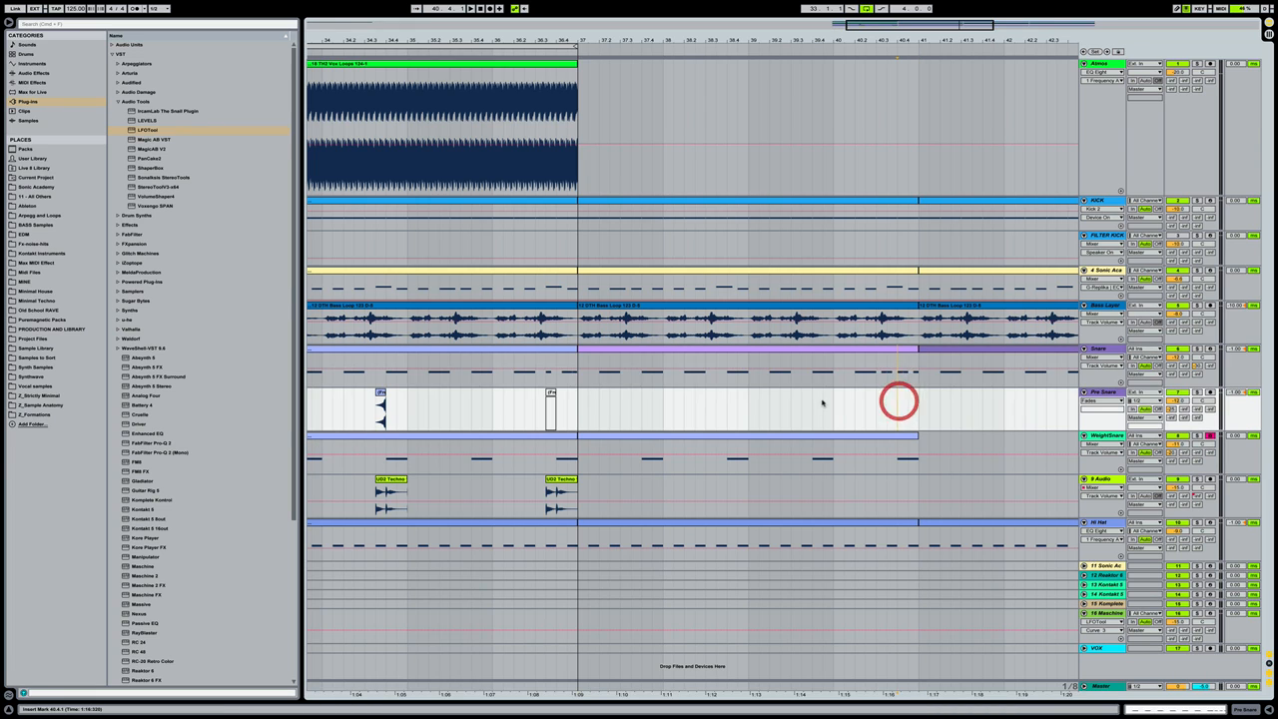
{"action": "left_click", "coordinate": [1197, 391]}
{"action": "left_click", "coordinate": [1197, 343]}
{"action": "left_click", "coordinate": [1198, 349]}
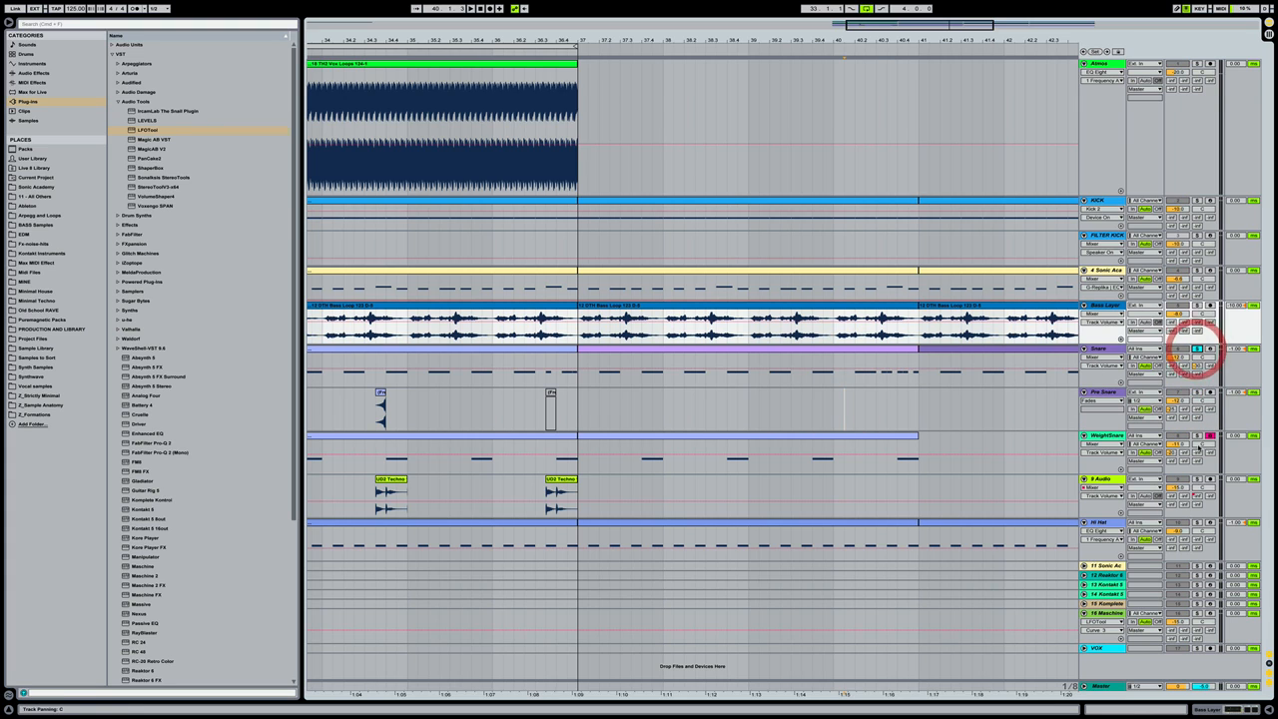
{"action": "left_click", "coordinate": [1197, 436]}
{"action": "left_click", "coordinate": [831, 396]}
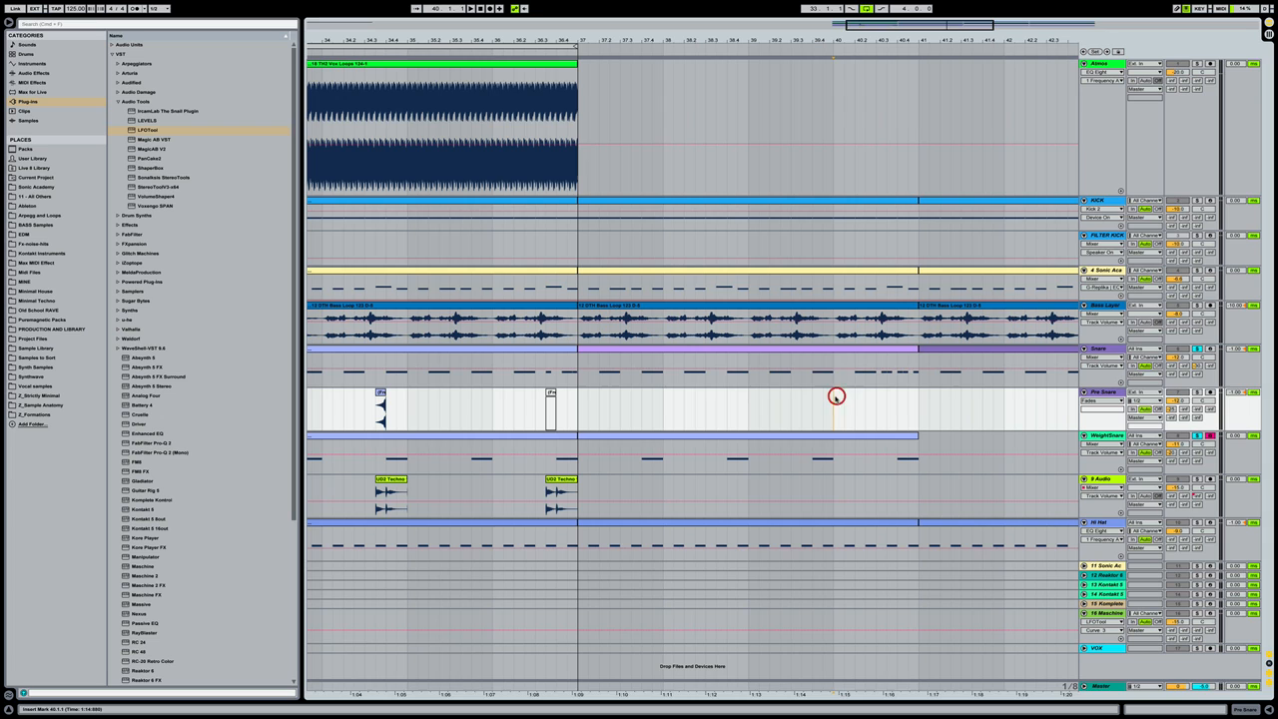
{"action": "left_click", "coordinate": [747, 398]}
{"action": "key", "text": "space"}
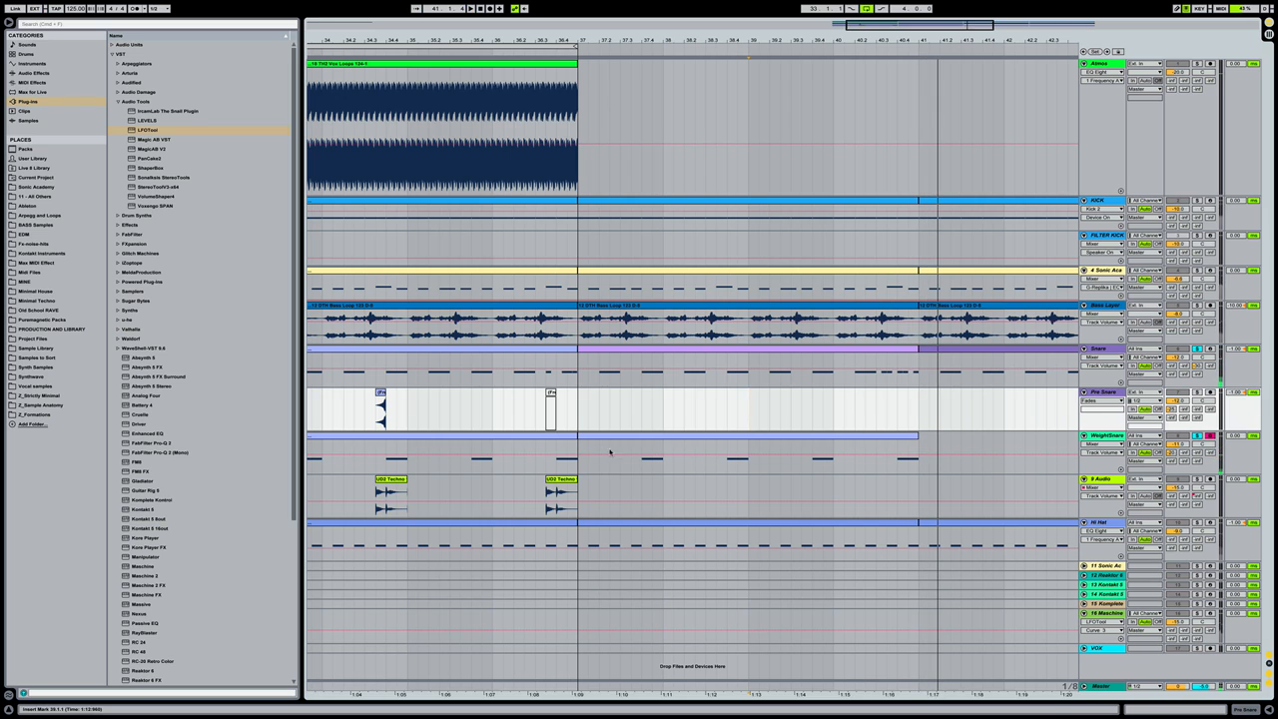
Deactivate the last beat of the first WeightSnare clip, from 36.4.1 to 37.1.1
{"action": "left_click", "coordinate": [558, 444]}
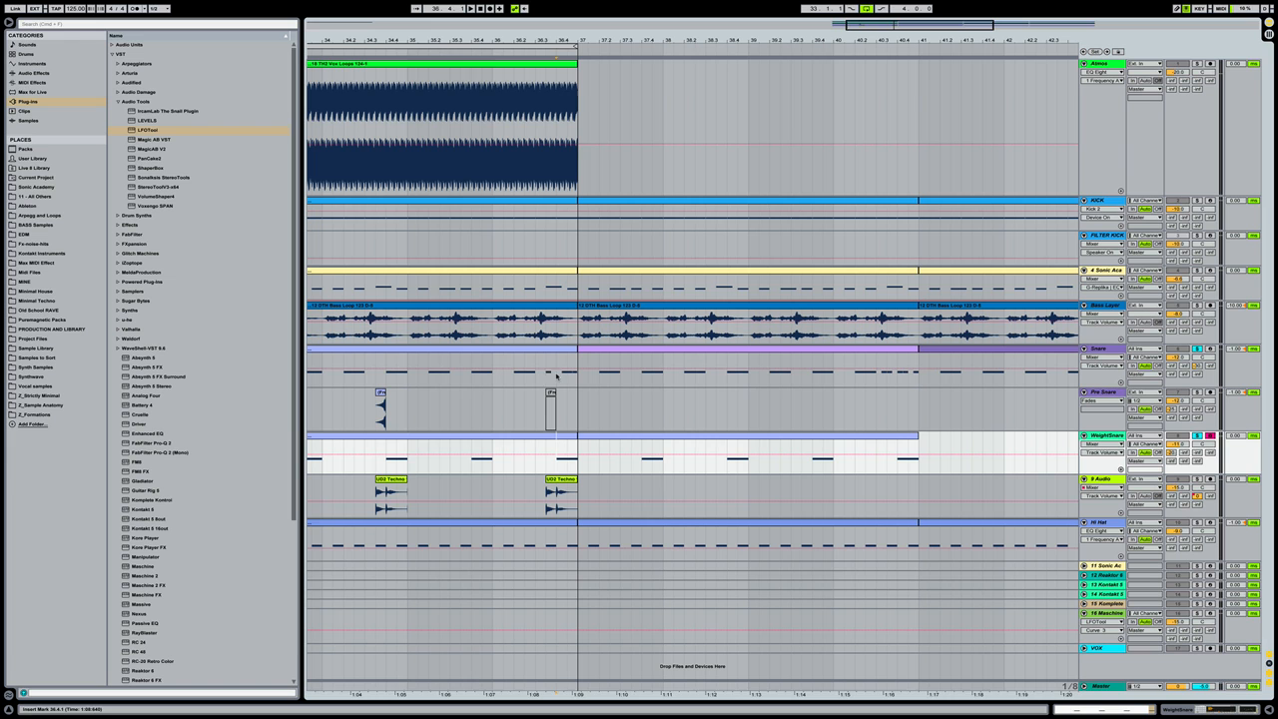
{"action": "left_click_drag", "start_coordinate": [550, 40], "coordinate": [519, 68]}
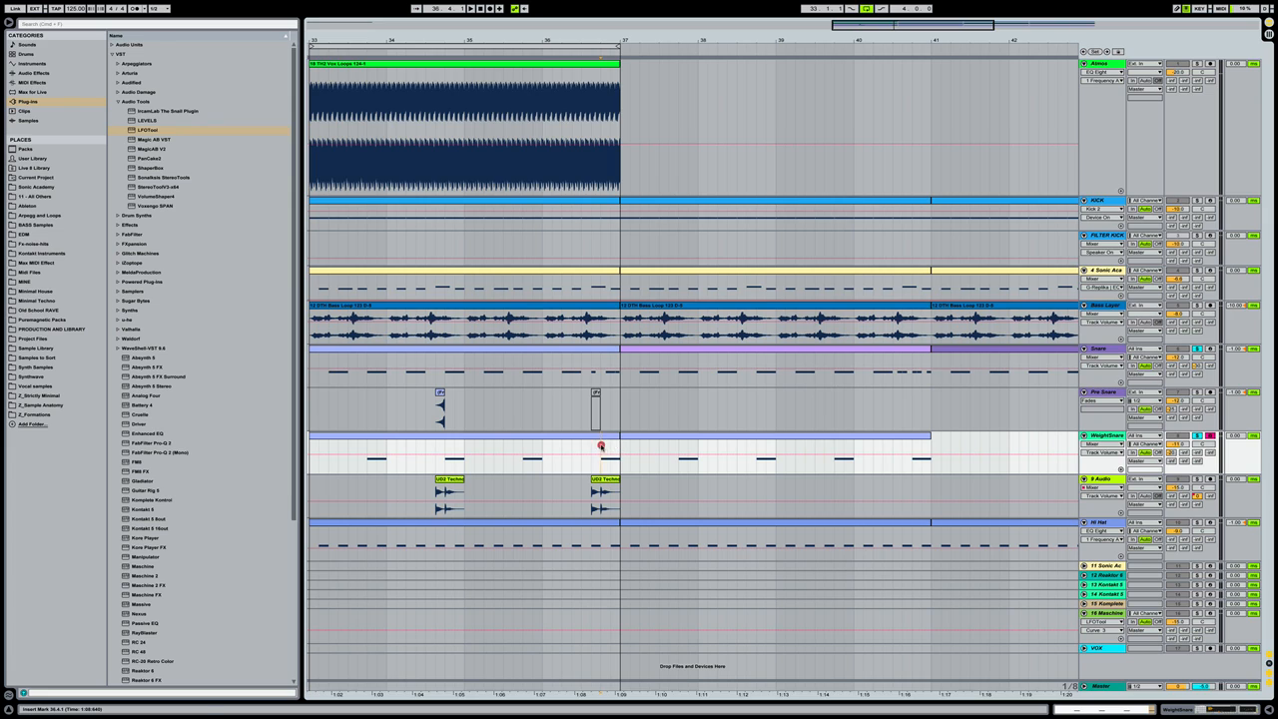
{"action": "left_click_drag", "start_coordinate": [602, 446], "coordinate": [622, 444]}
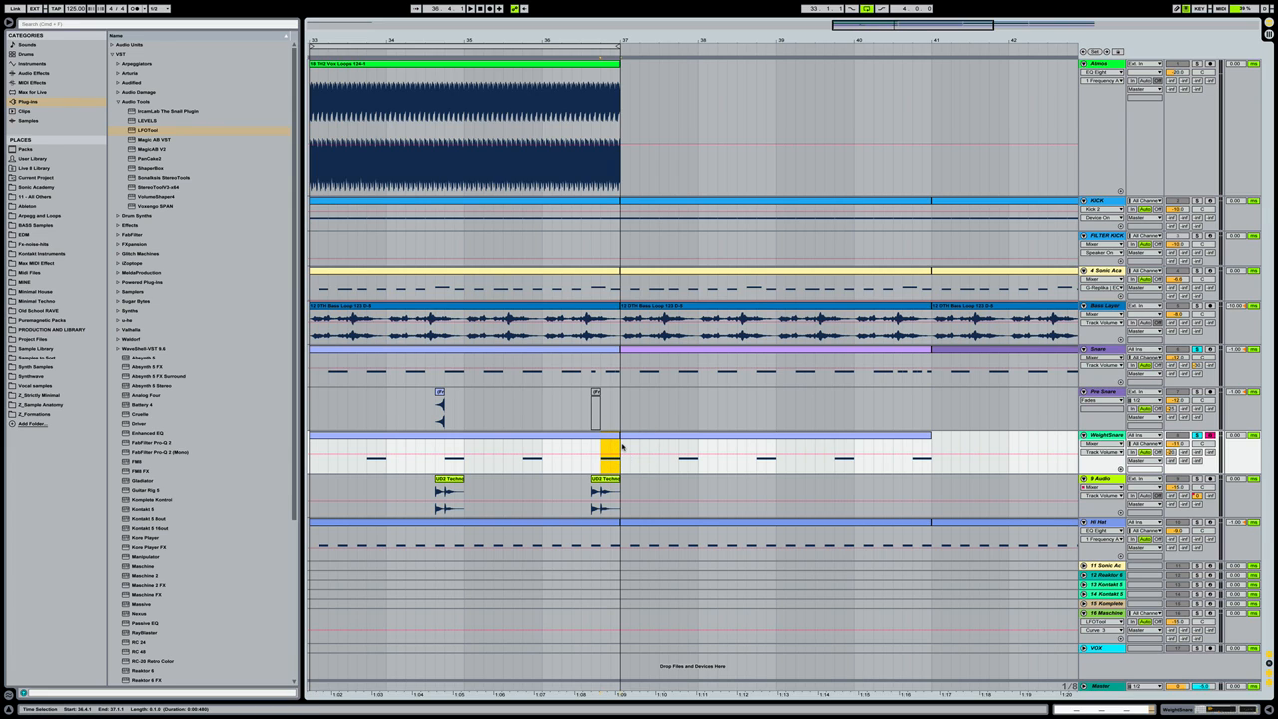
{"action": "left_click", "coordinate": [606, 436]}
{"action": "key", "text": "0"}
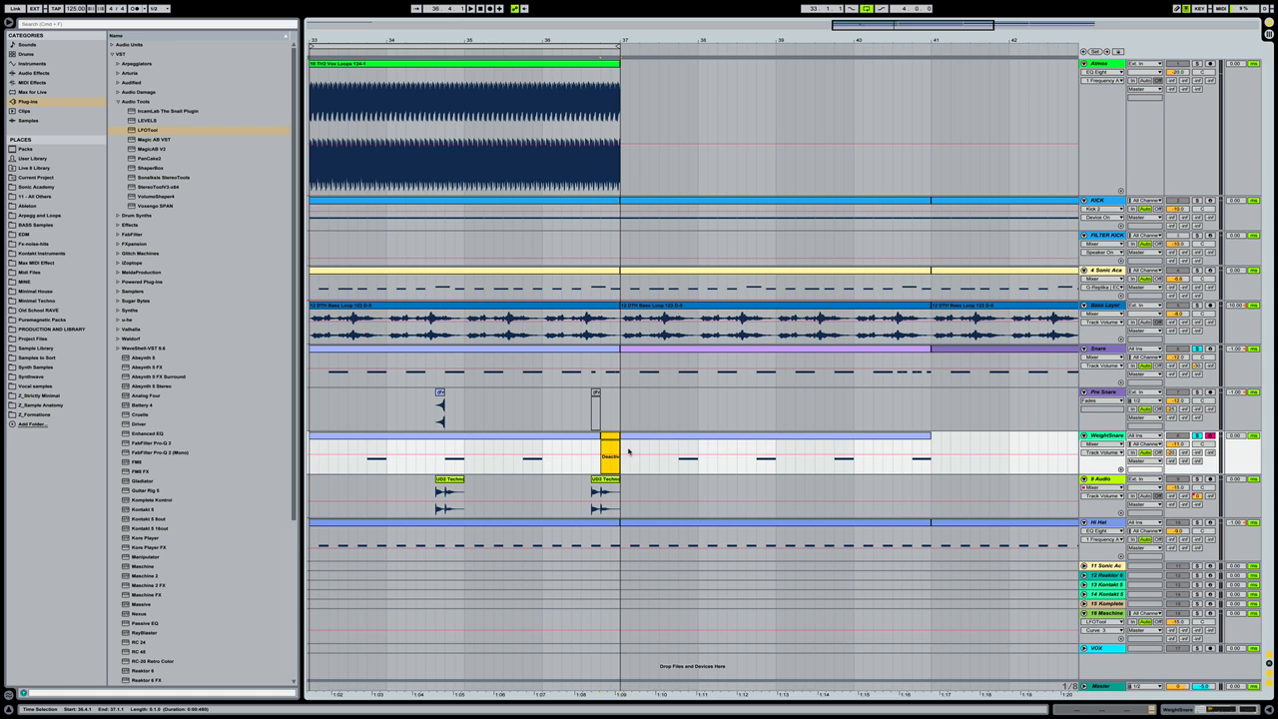
Duplicate the vocal loop on the Atmos track three times and extend the arrangement loop to bar 49
{"action": "left_click_drag", "start_coordinate": [643, 40], "coordinate": [641, 10]}
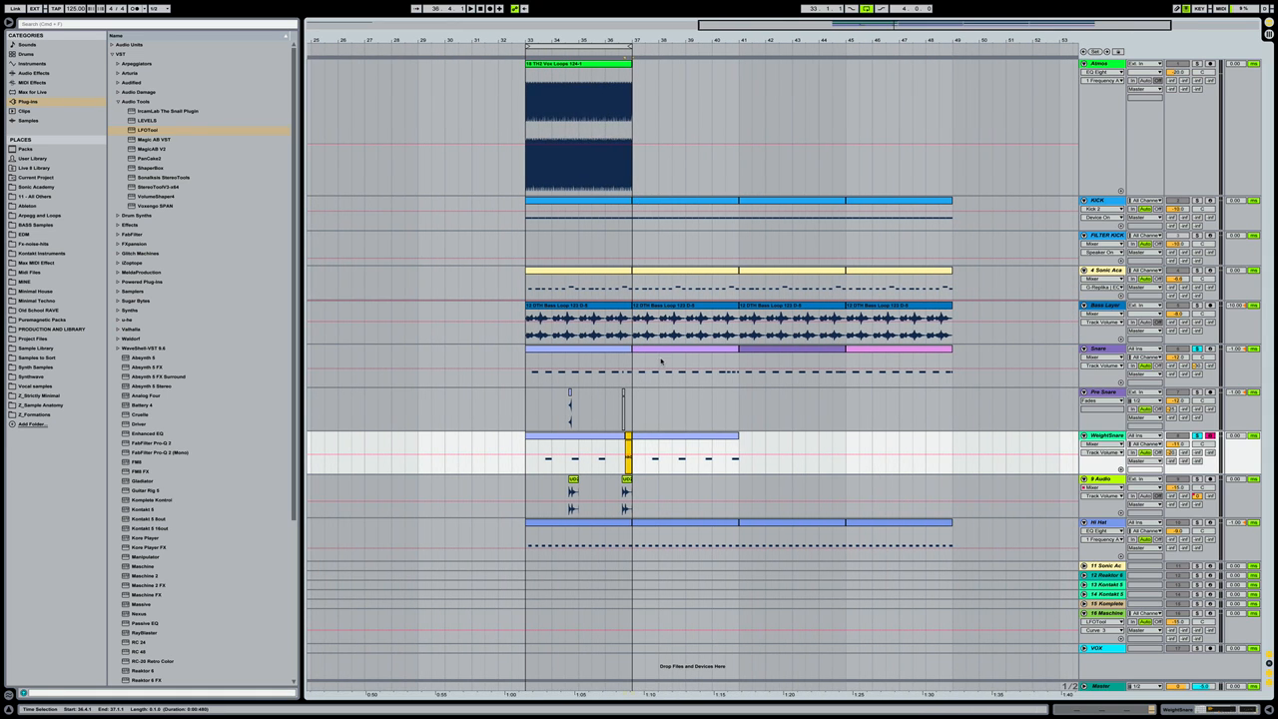
{"action": "left_click", "coordinate": [582, 64]}
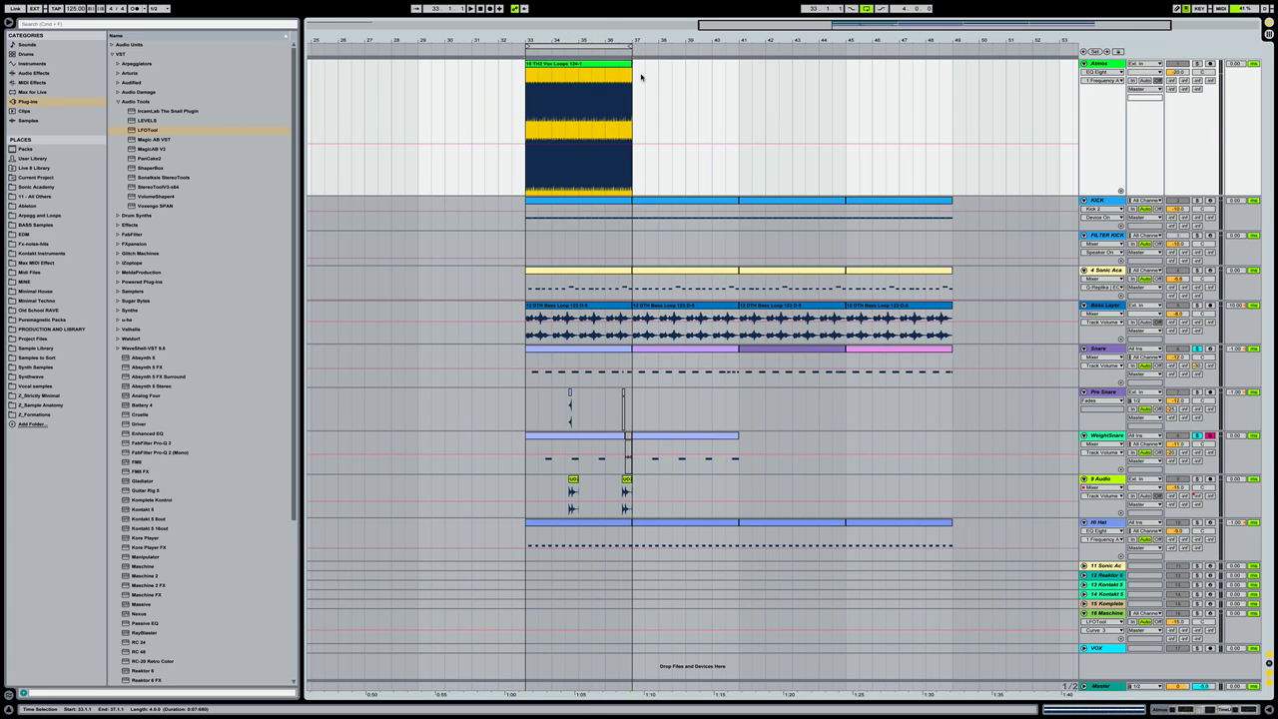
{"action": "key", "text": "ctrl+d"}
{"action": "key", "text": "ctrl+d"}
{"action": "key", "text": "ctrl+d"}
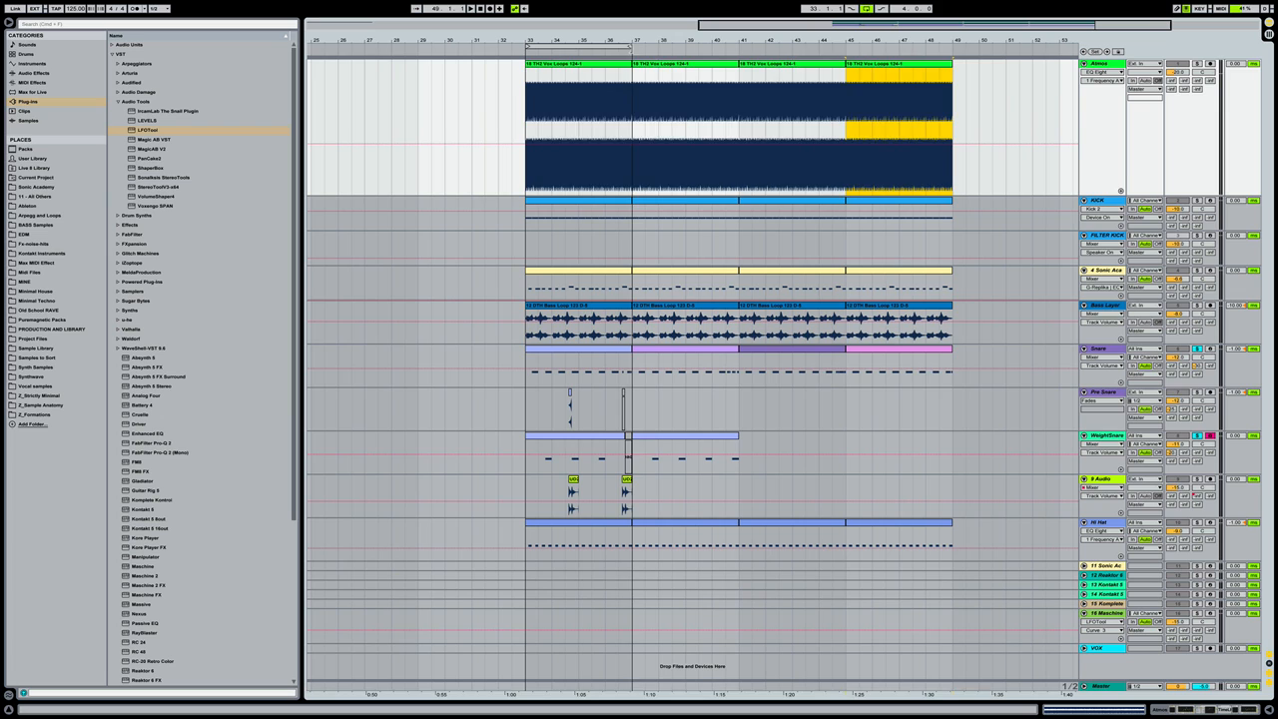
{"action": "left_click_drag", "start_coordinate": [632, 47], "coordinate": [957, 81]}
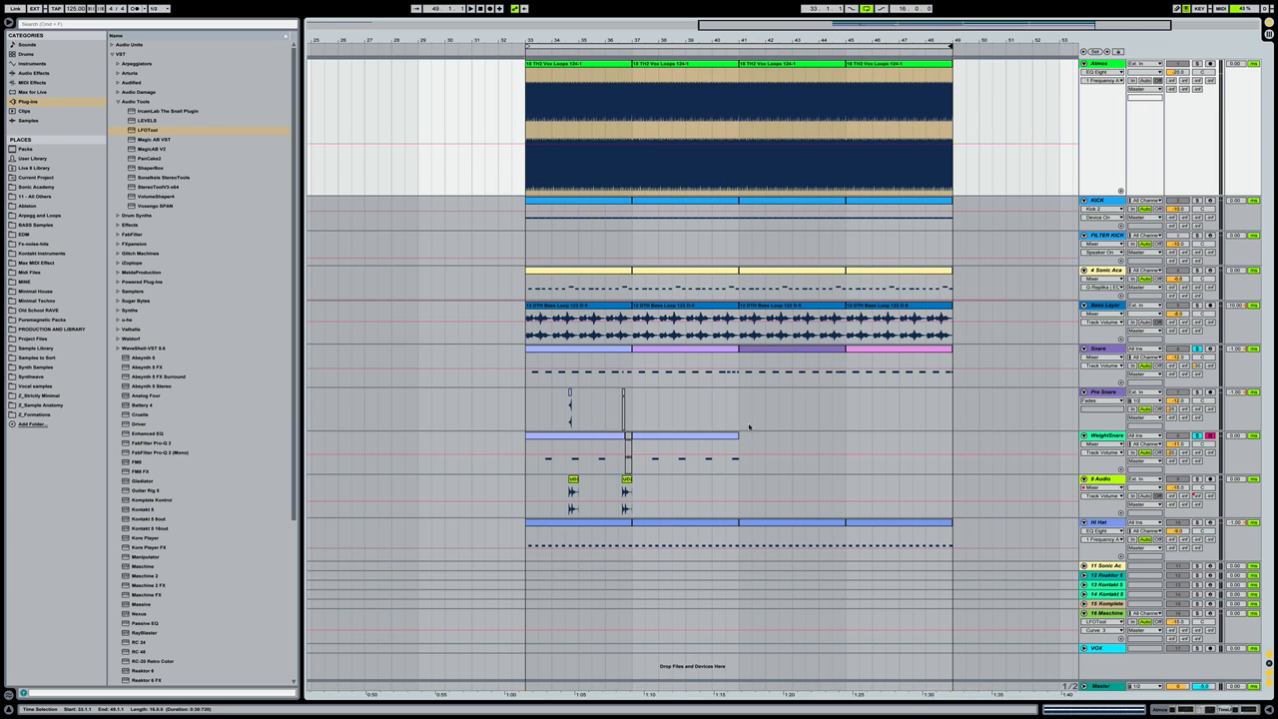
Duplicate all the WeightSnare clips from bars 33 to 41 into bars 41 to 49
{"action": "left_click", "coordinate": [589, 437]}
{"action": "left_click", "coordinate": [634, 437]}
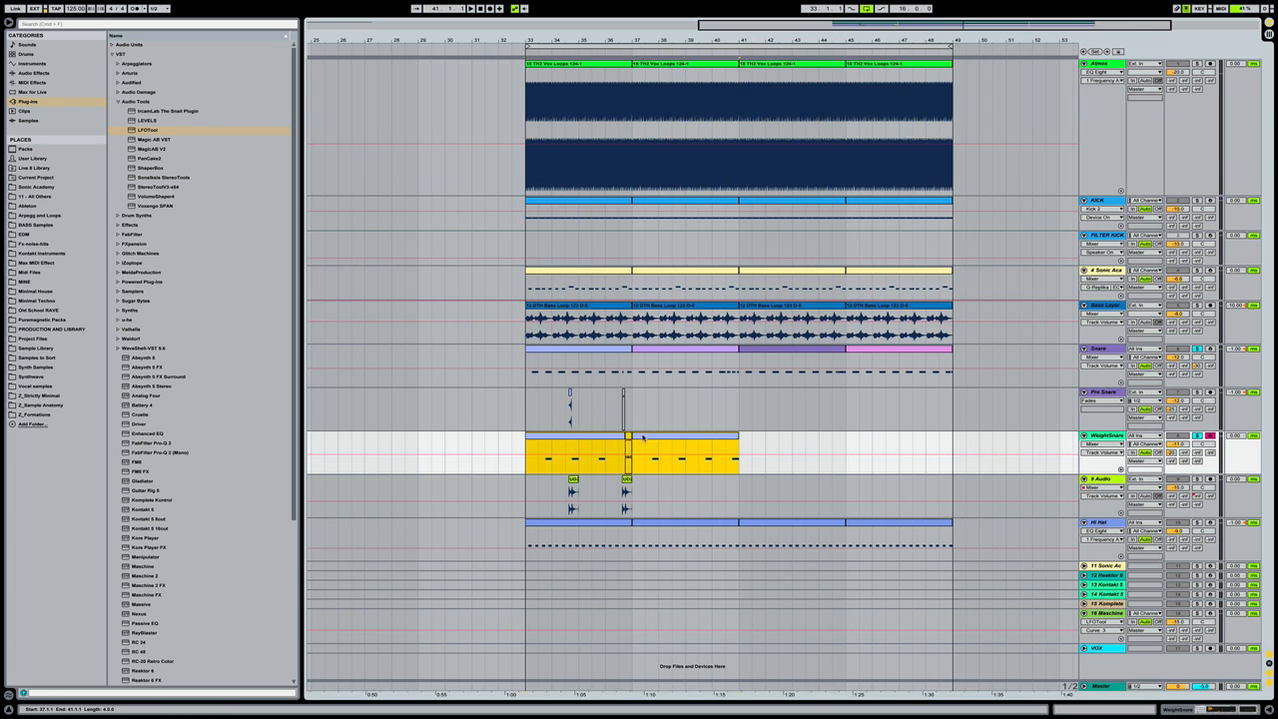
{"action": "key", "text": "ctrl+d"}
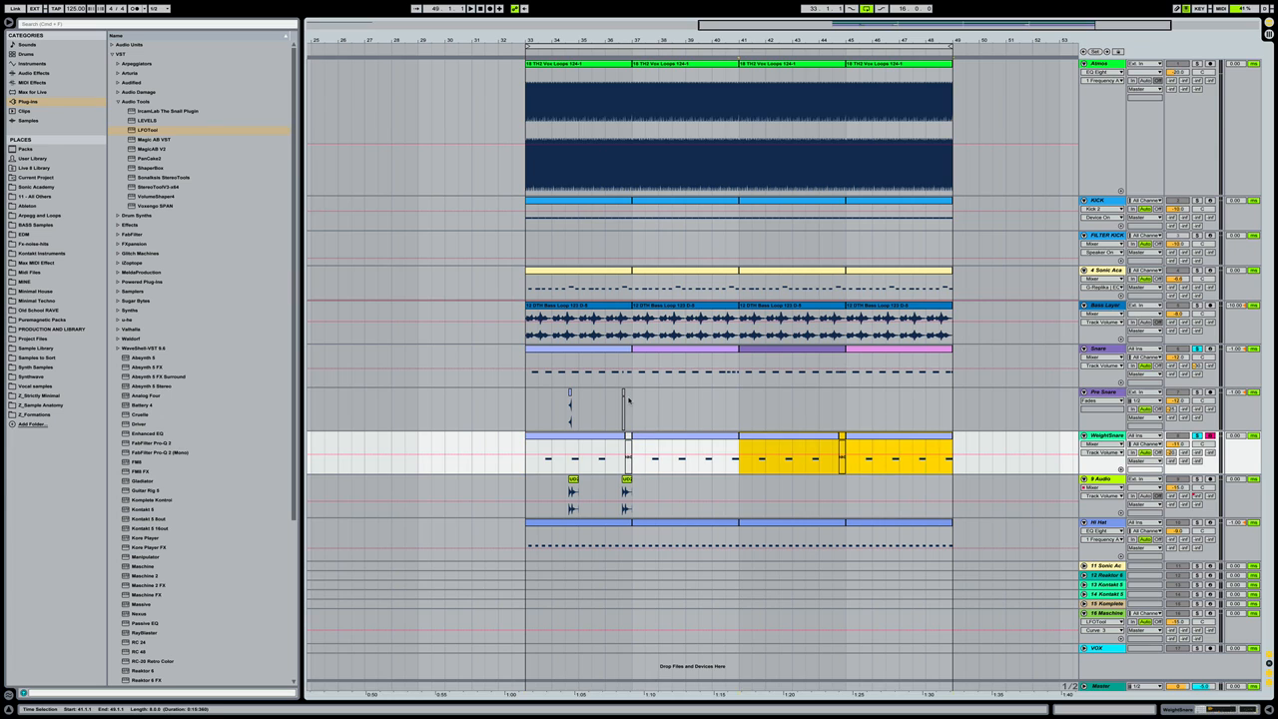
Duplicate the Pre Snare section from bars 33 to 37 three times to fill the arrangement to bar 49
{"action": "left_click_drag", "start_coordinate": [625, 395], "coordinate": [524, 414]}
{"action": "key", "text": "ctrl+d"}
{"action": "key", "text": "ctrl+d"}
{"action": "key", "text": "ctrl+d"}
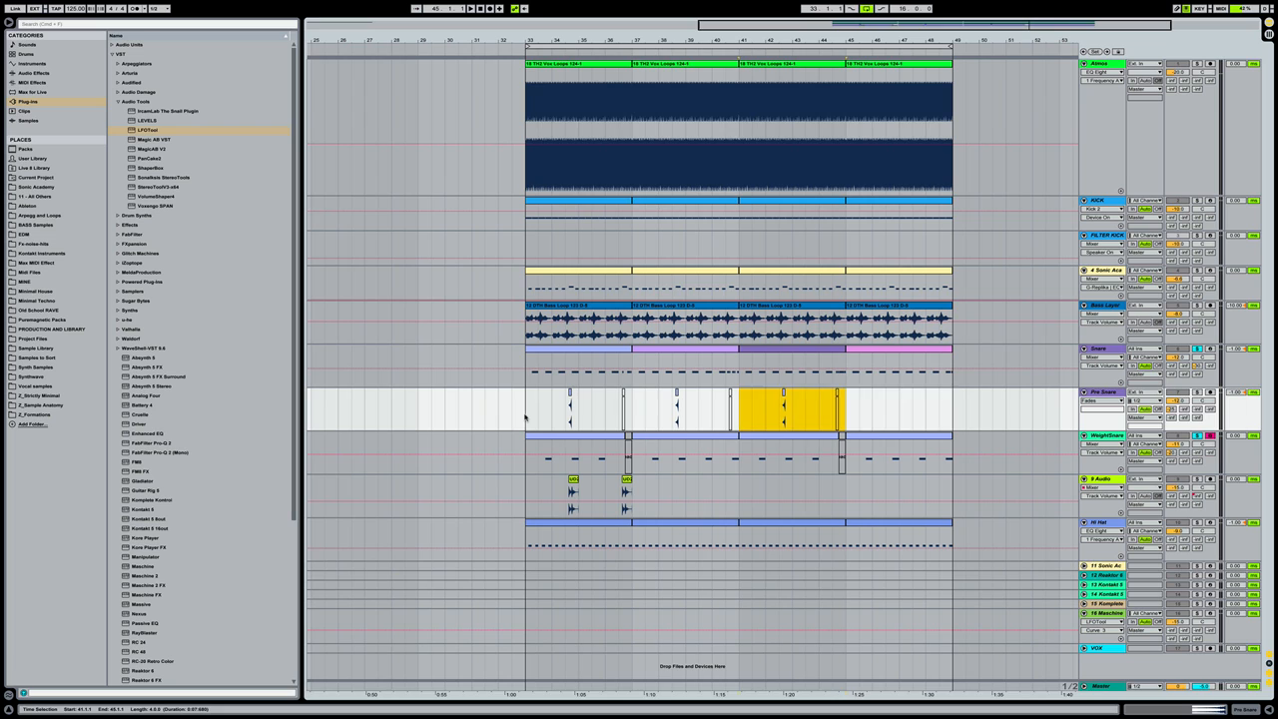
Delete the deactivated clip near the end of each four-bar Pre Snare section
{"action": "left_click", "coordinate": [649, 405]}
{"action": "left_click_drag", "start_coordinate": [610, 404], "coordinate": [637, 403]}
{"action": "key", "text": "Delete"}
{"action": "left_click_drag", "start_coordinate": [716, 411], "coordinate": [844, 408]}
{"action": "key", "text": "Delete"}
{"action": "key", "text": "Delete"}
{"action": "left_click_drag", "start_coordinate": [940, 408], "coordinate": [952, 406]}
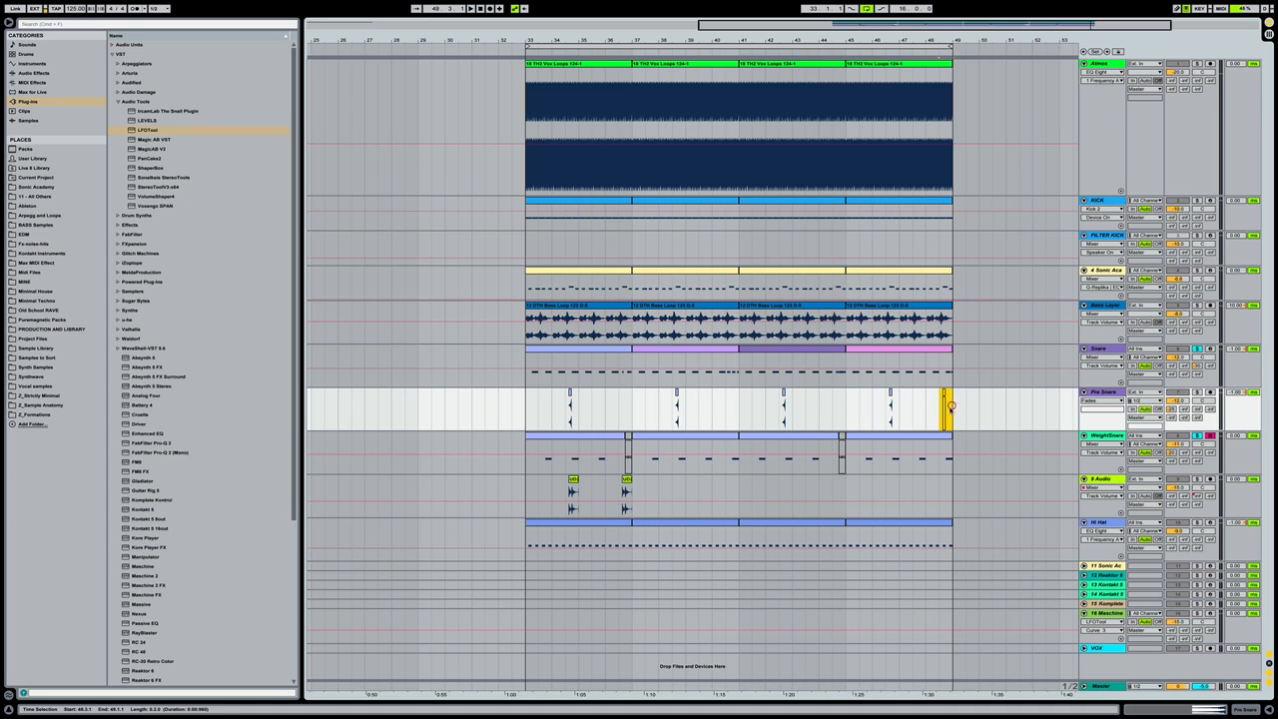
{"action": "key", "text": "Delete"}
Duplicate the 9 Audio track's hits from bars 33 to 37 three times, up to bar 49
{"action": "left_click_drag", "start_coordinate": [633, 486], "coordinate": [521, 493]}
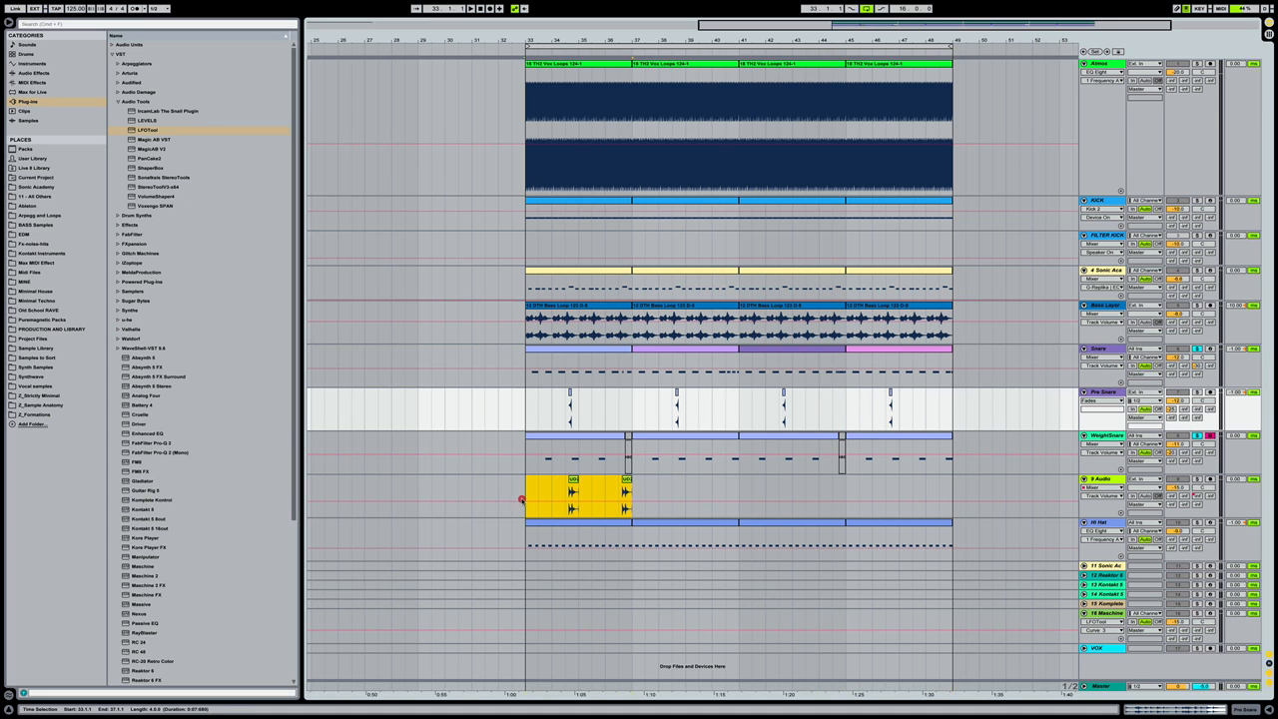
{"action": "key", "text": "ctrl+d"}
{"action": "key", "text": "ctrl+d"}
{"action": "key", "text": "ctrl+d"}
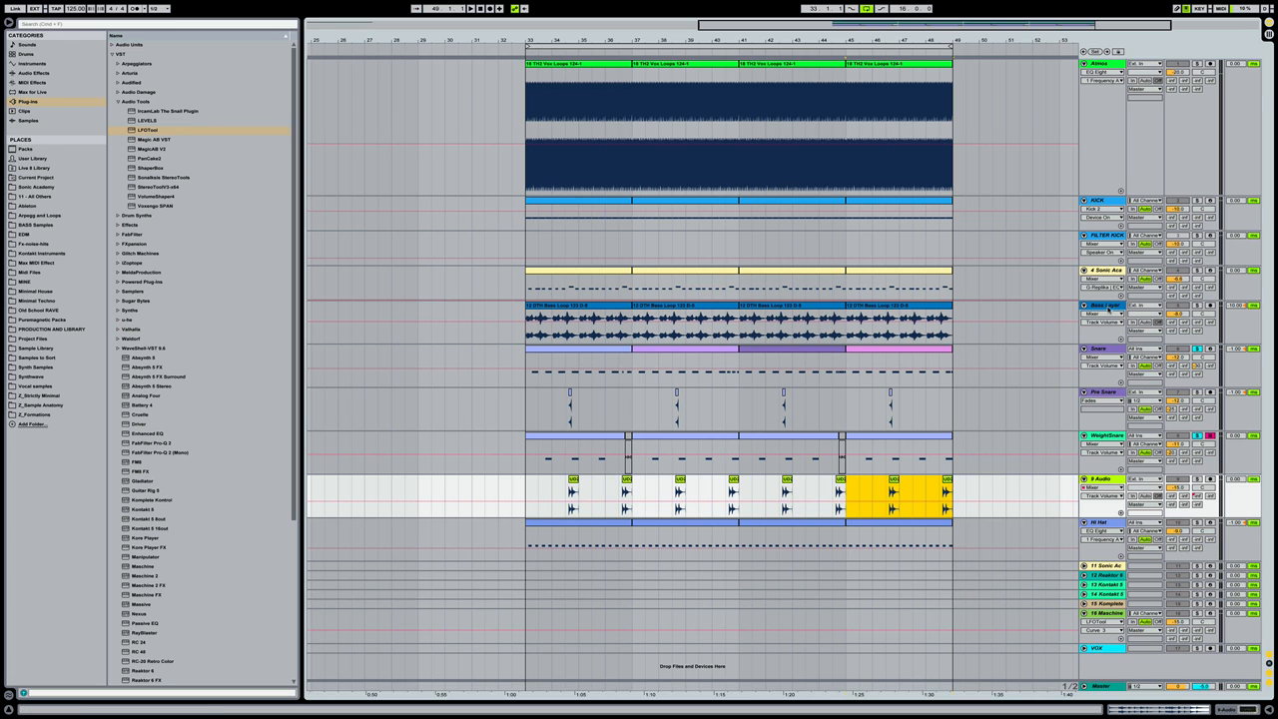
Group the Snare, Pre Snare, WeightSnare, 9 Audio and Hi Hat tracks, and select the new group track
{"action": "left_click", "coordinate": [1104, 347]}
{"action": "left_click", "coordinate": [1104, 392]}
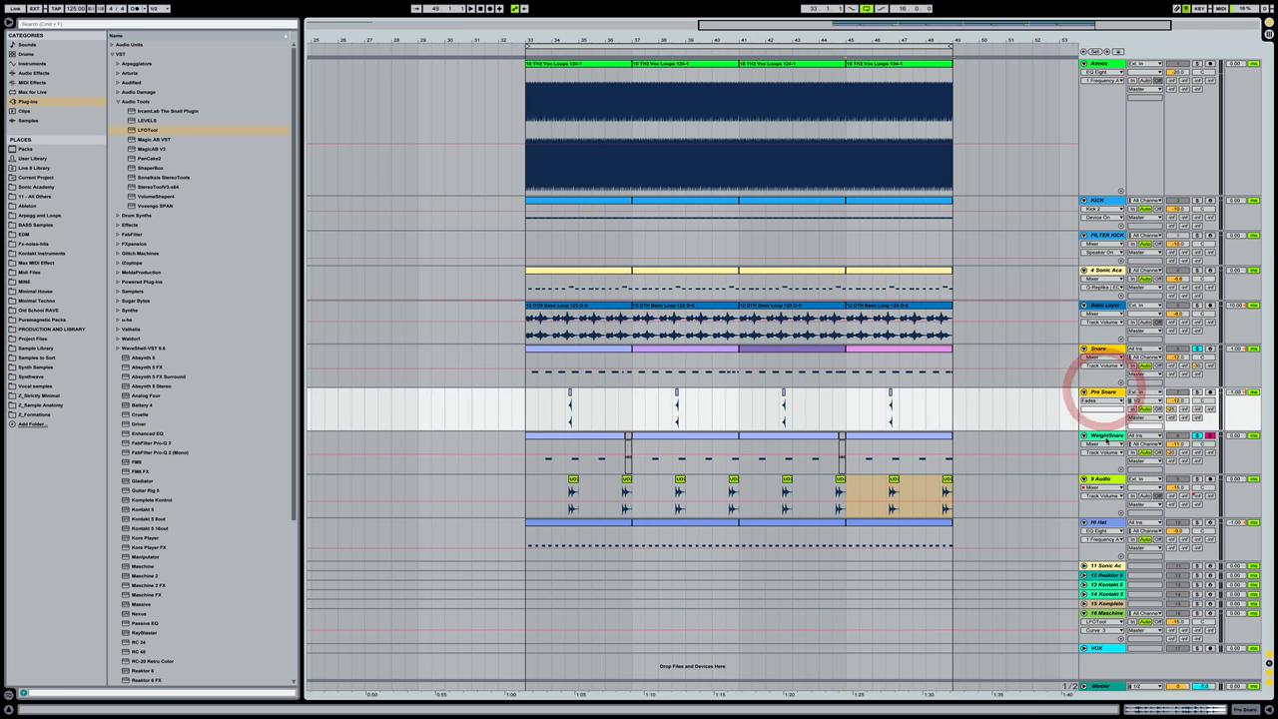
{"action": "left_click", "coordinate": [1105, 437]}
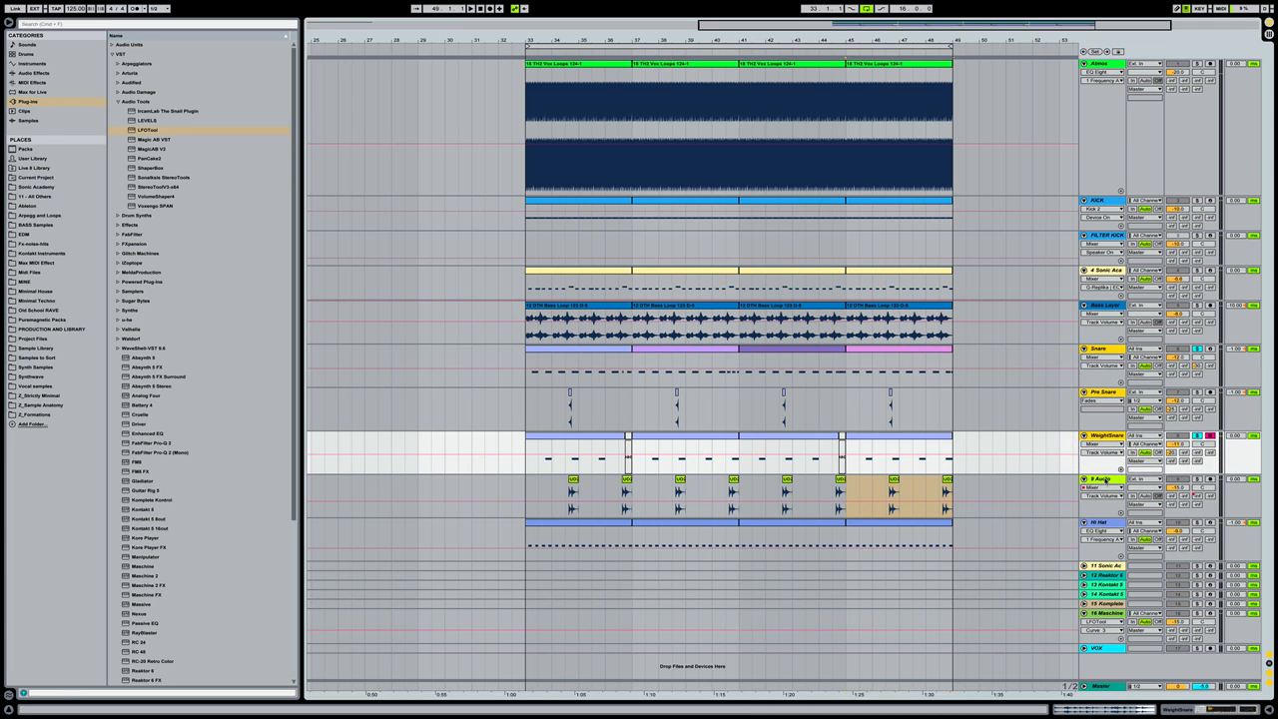
{"action": "left_click", "coordinate": [1105, 481]}
{"action": "left_click", "coordinate": [1102, 524]}
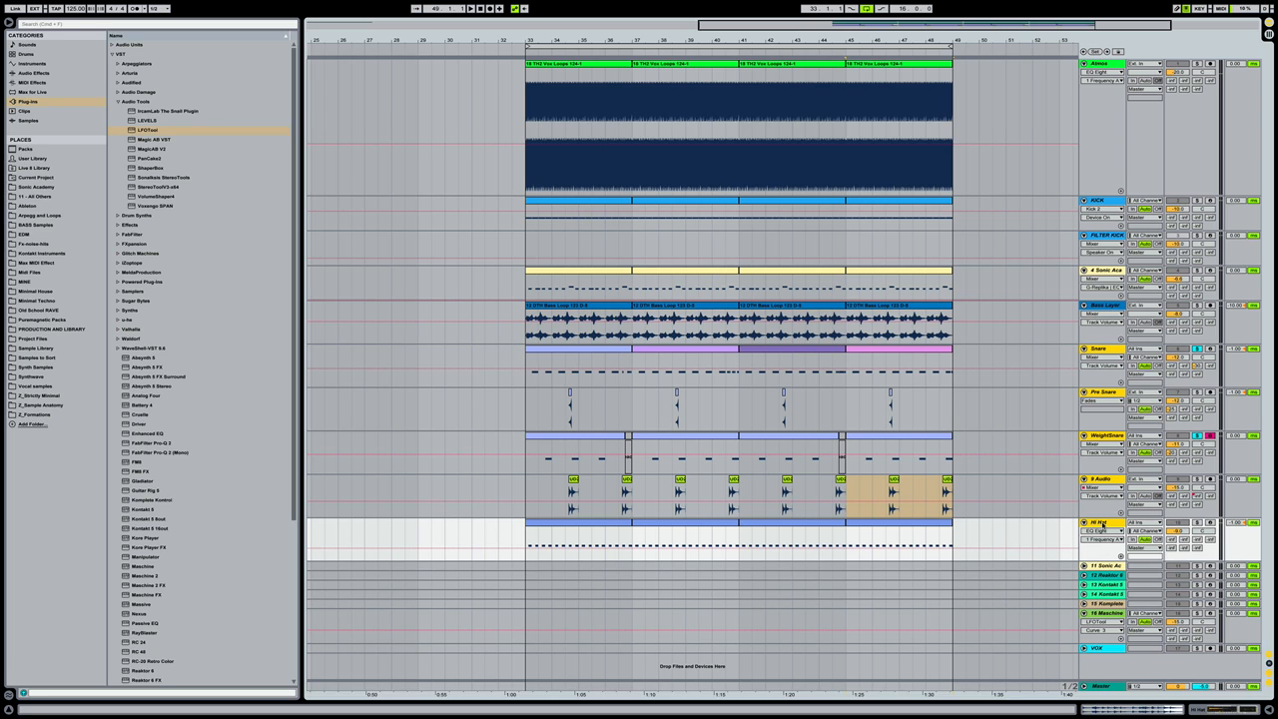
{"action": "key", "text": "ctrl+g"}
{"action": "left_click", "coordinate": [1105, 351]}
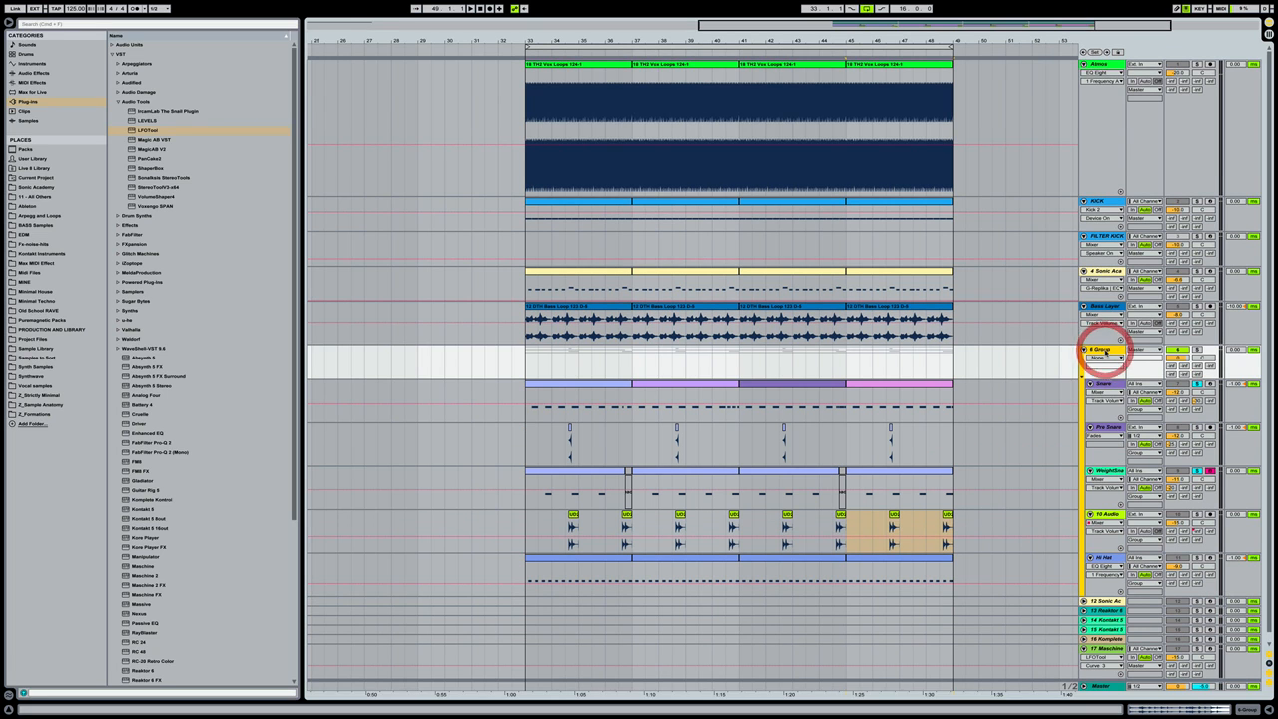
Rename the new group track as Drums
{"action": "type", "text": "Dru"}
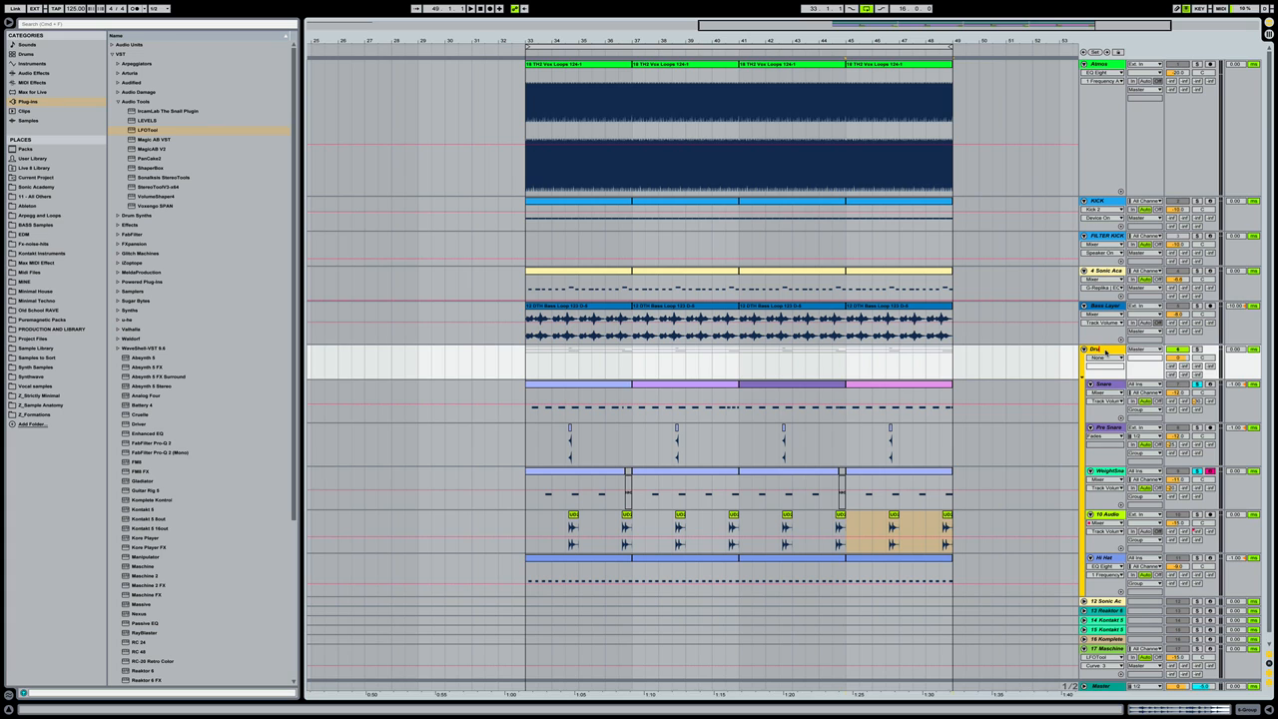
{"action": "type", "text": "ms"}
{"action": "left_click_drag", "start_coordinate": [992, 442], "coordinate": [1002, 434]}
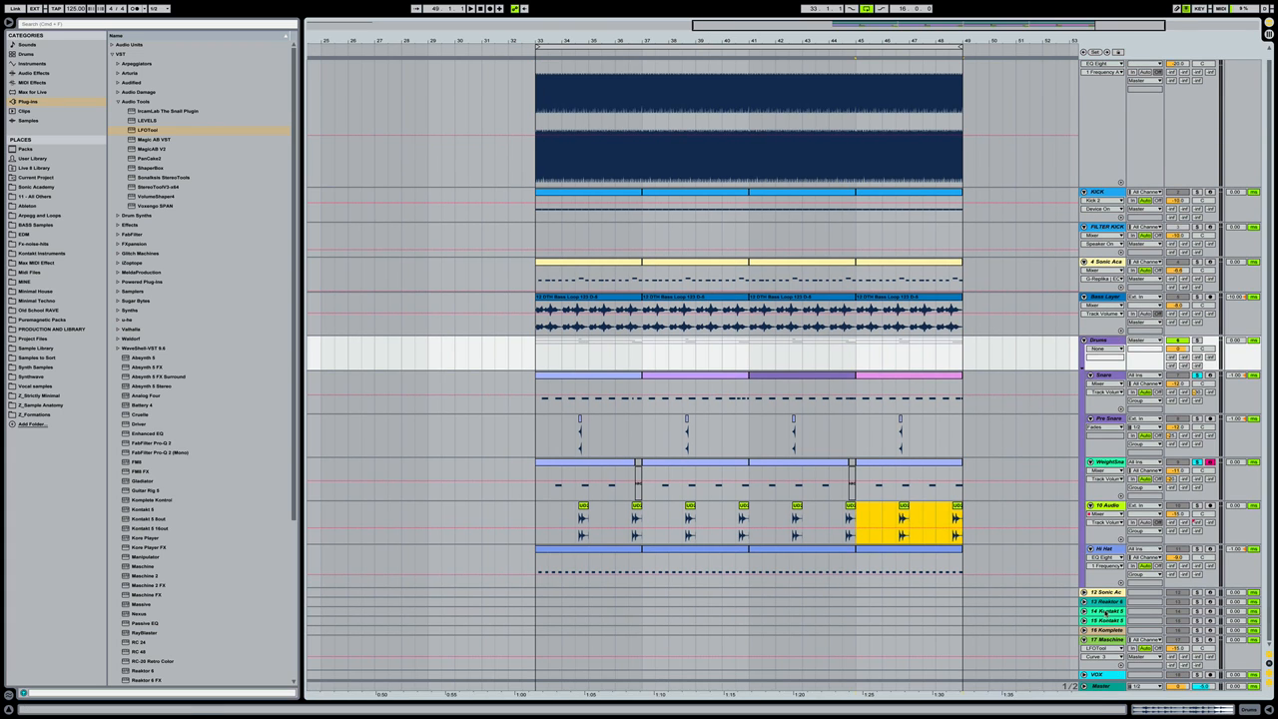
Move the 17 Maschine track into the Drums group above the Snare track, and activate it
{"action": "left_click", "coordinate": [1105, 639]}
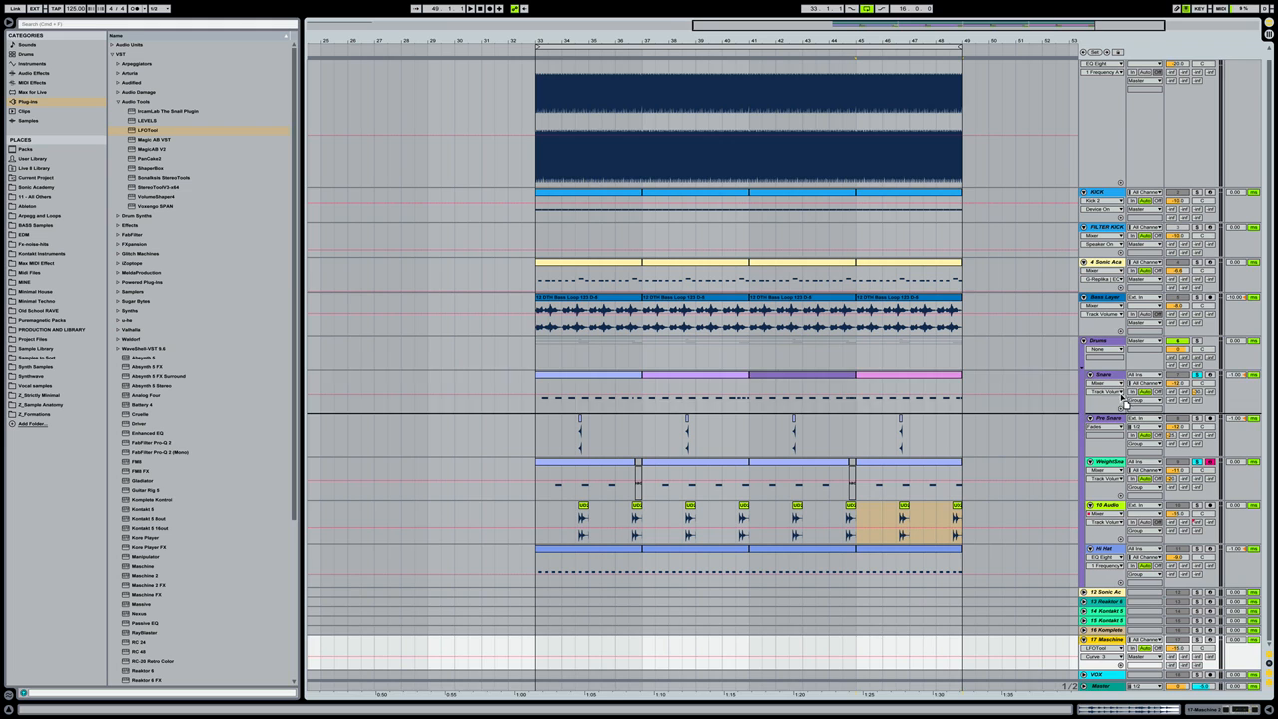
{"action": "left_click_drag", "start_coordinate": [1122, 375], "coordinate": [1103, 421]}
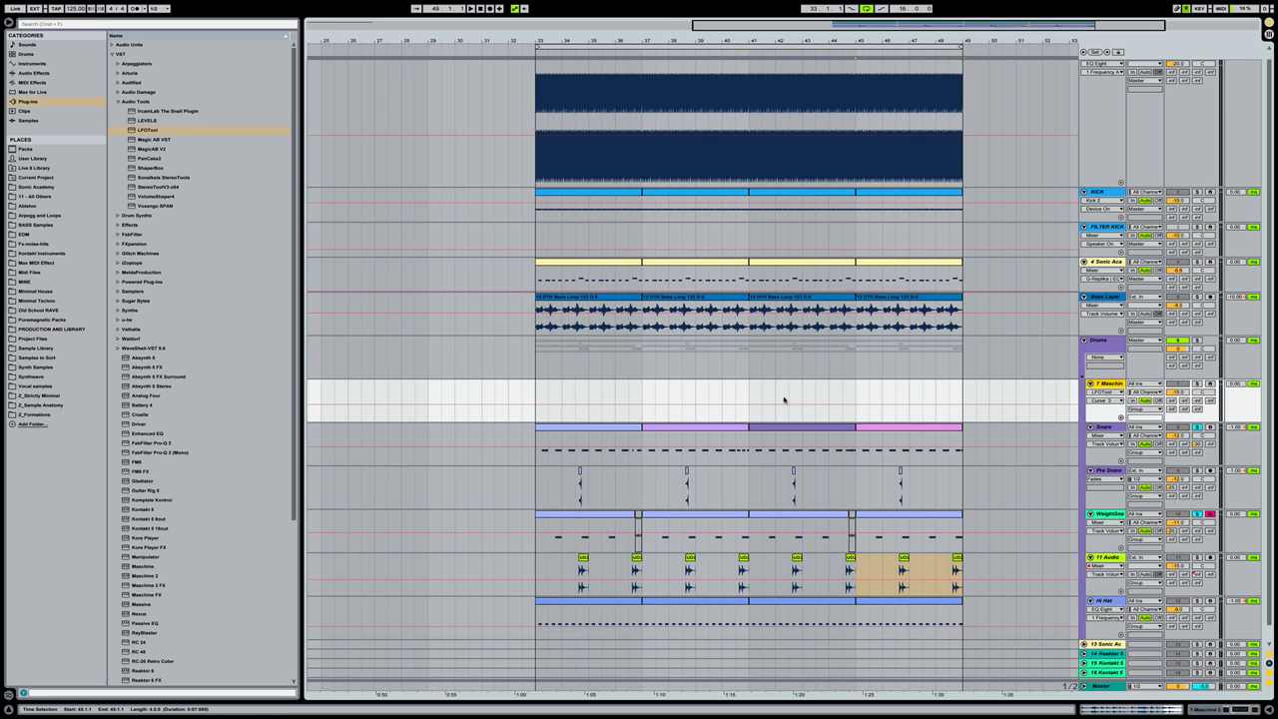
{"action": "left_click", "coordinate": [536, 390]}
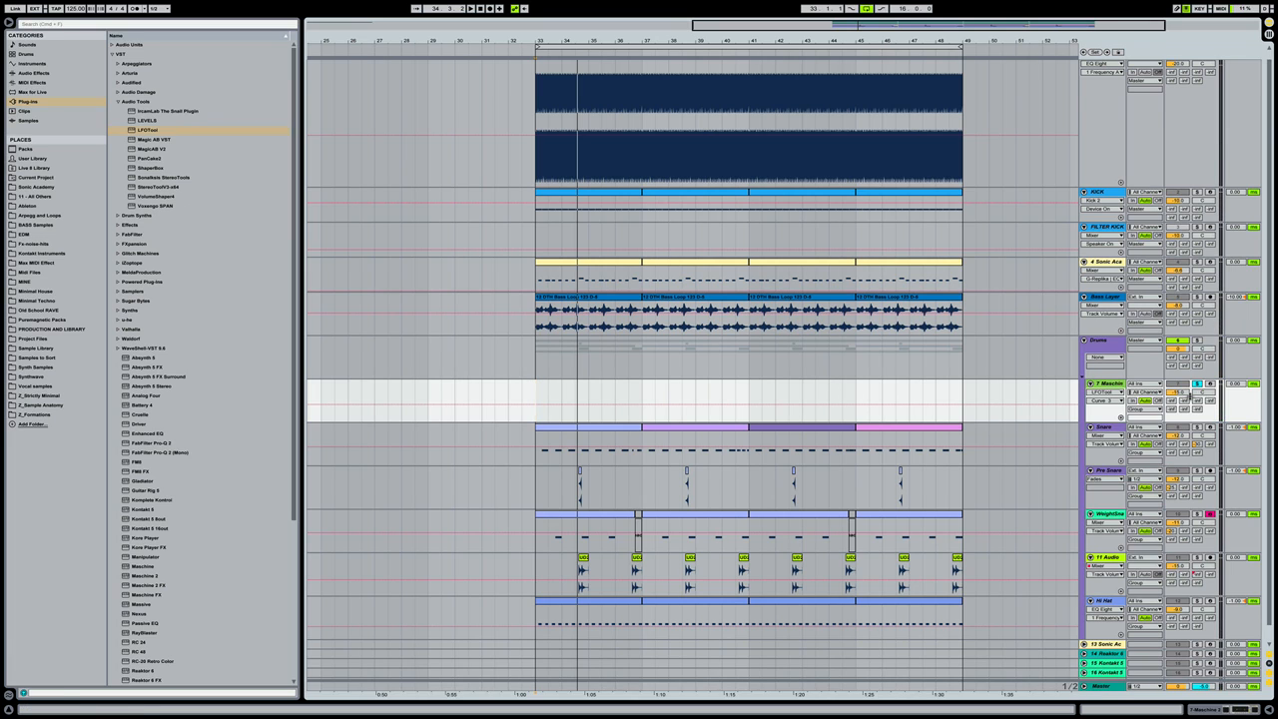
{"action": "left_click", "coordinate": [1179, 383]}
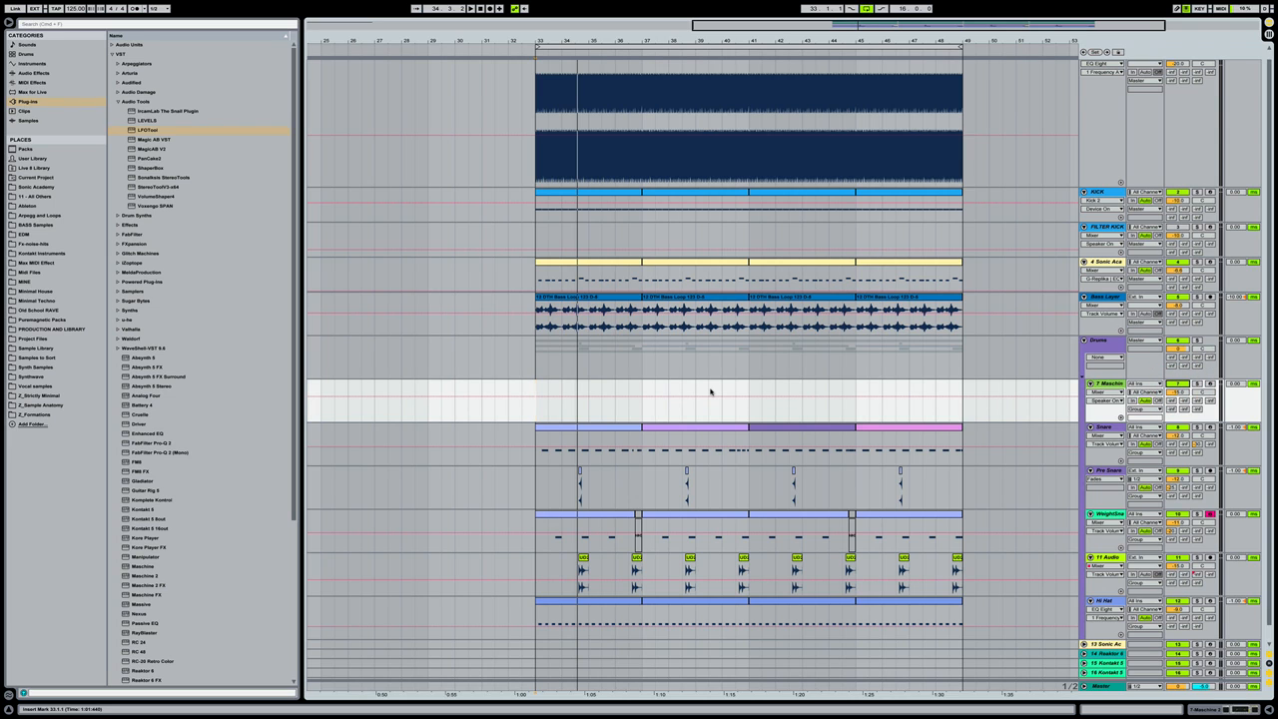
Play the arrangement from bar 33 with the Drums group soloed, and again from bar 33 with all tracks audible
{"action": "scroll", "coordinate": [1037, 392], "scroll_direction": "down", "scroll_amount": 1}
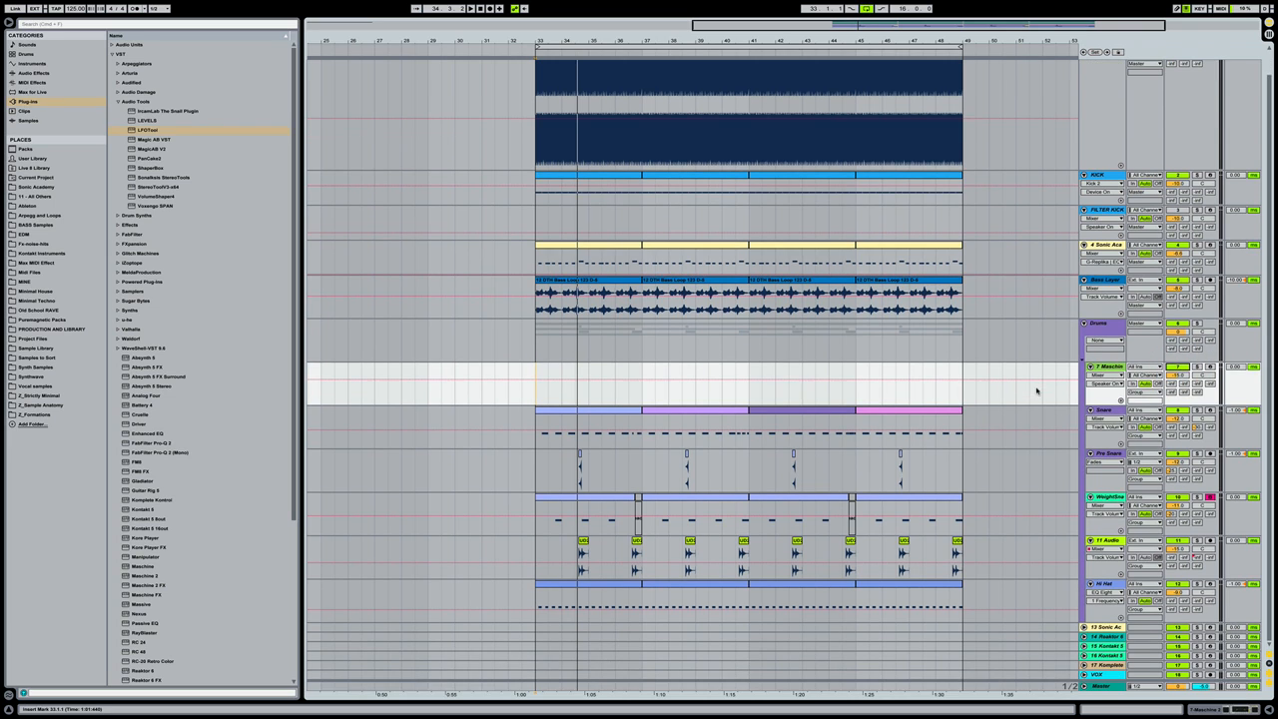
{"action": "left_click", "coordinate": [534, 372]}
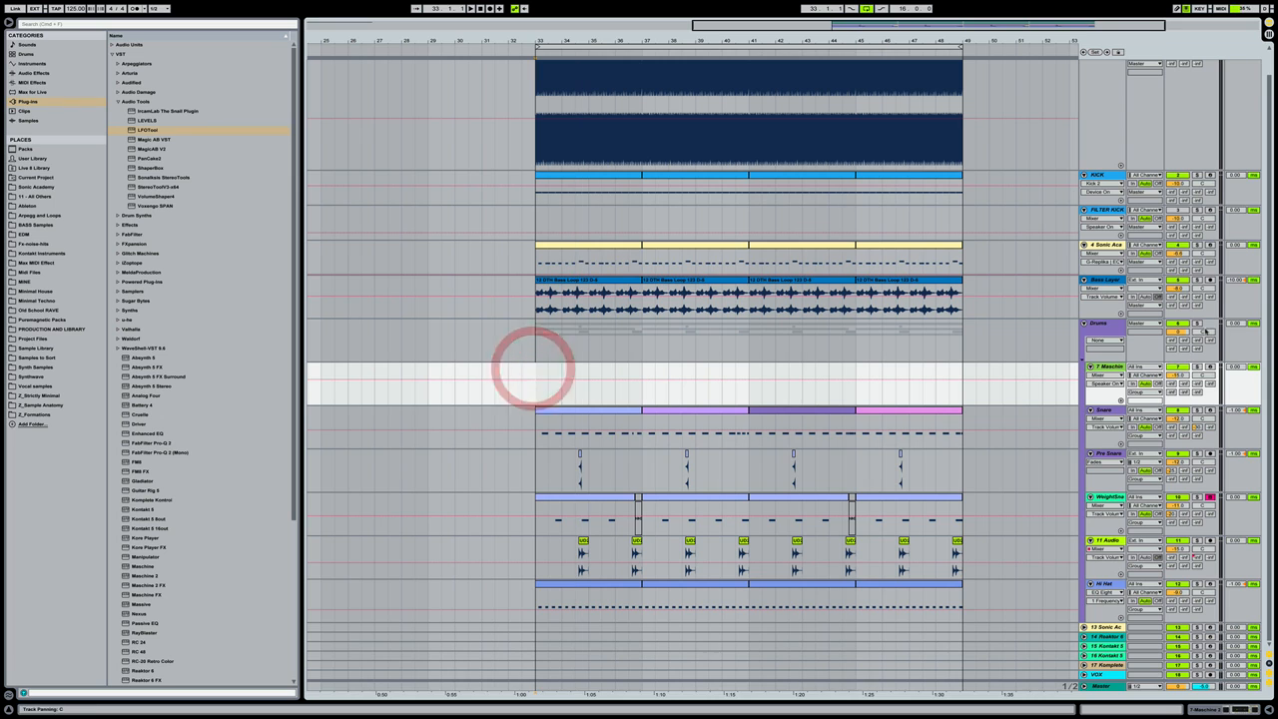
{"action": "left_click", "coordinate": [1198, 323]}
{"action": "key", "text": "space"}
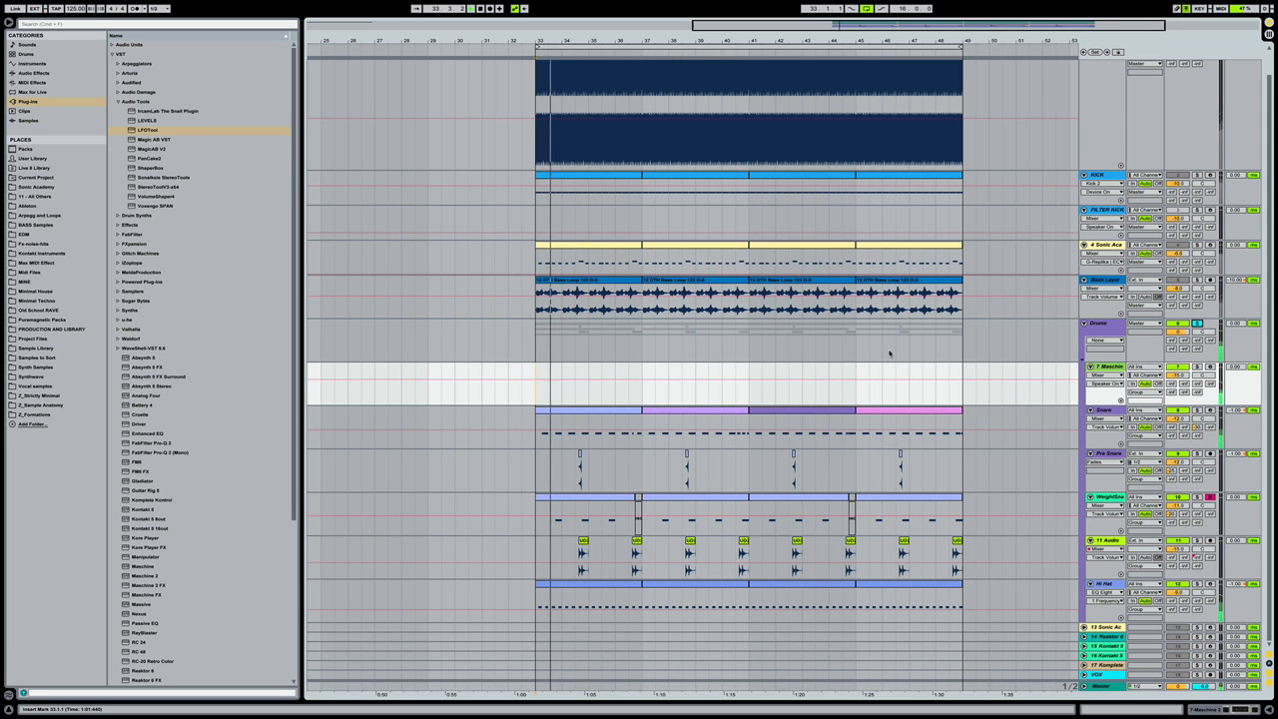
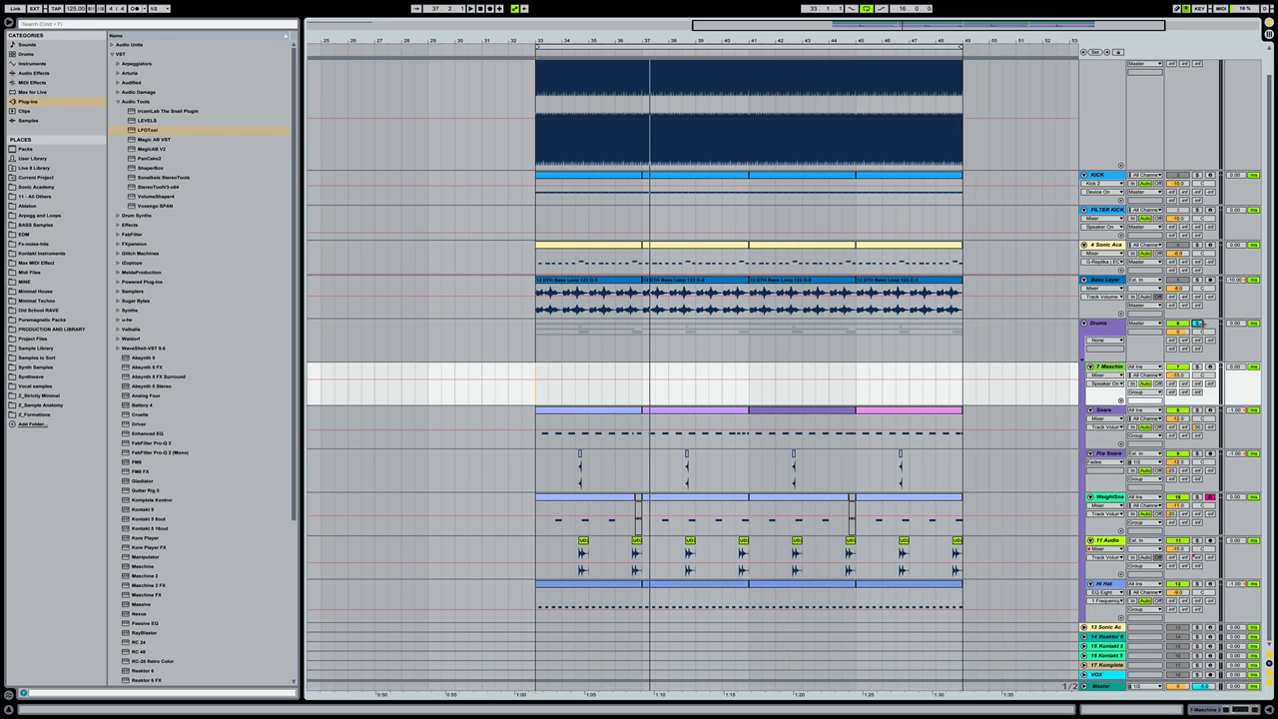
{"action": "left_click", "coordinate": [1198, 324]}
{"action": "left_click", "coordinate": [536, 370]}
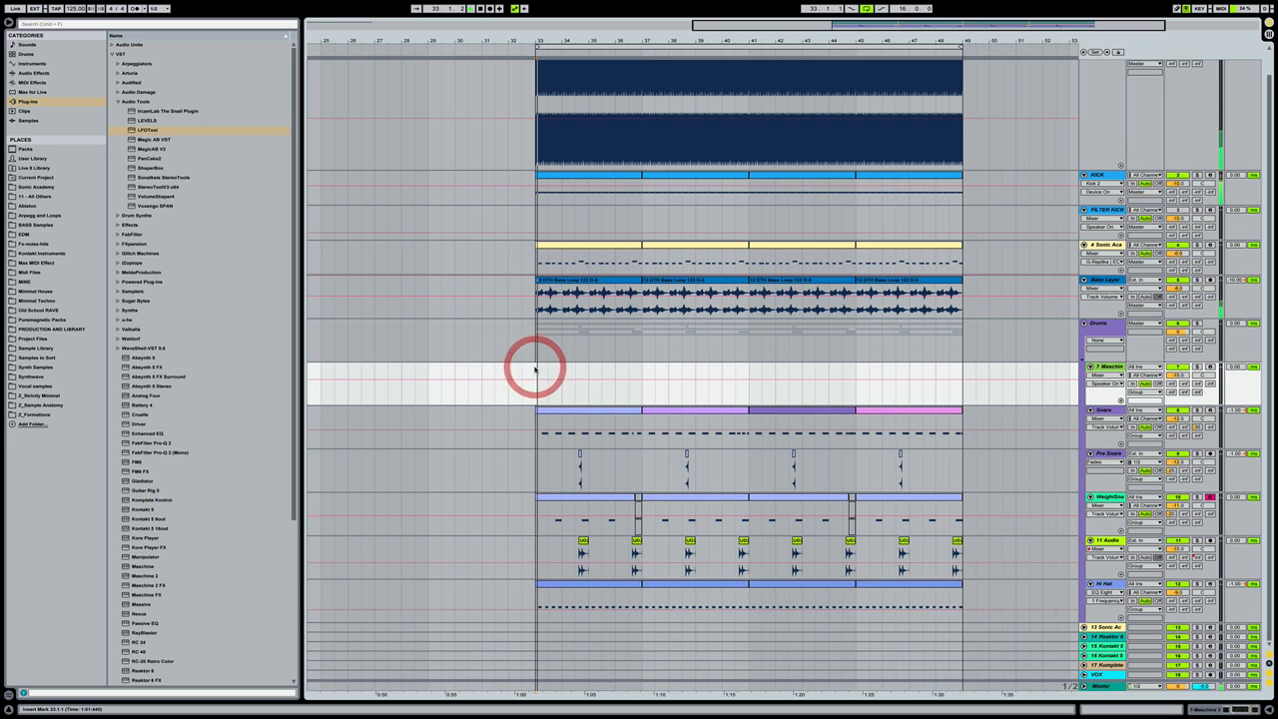
{"action": "key", "text": "space"}
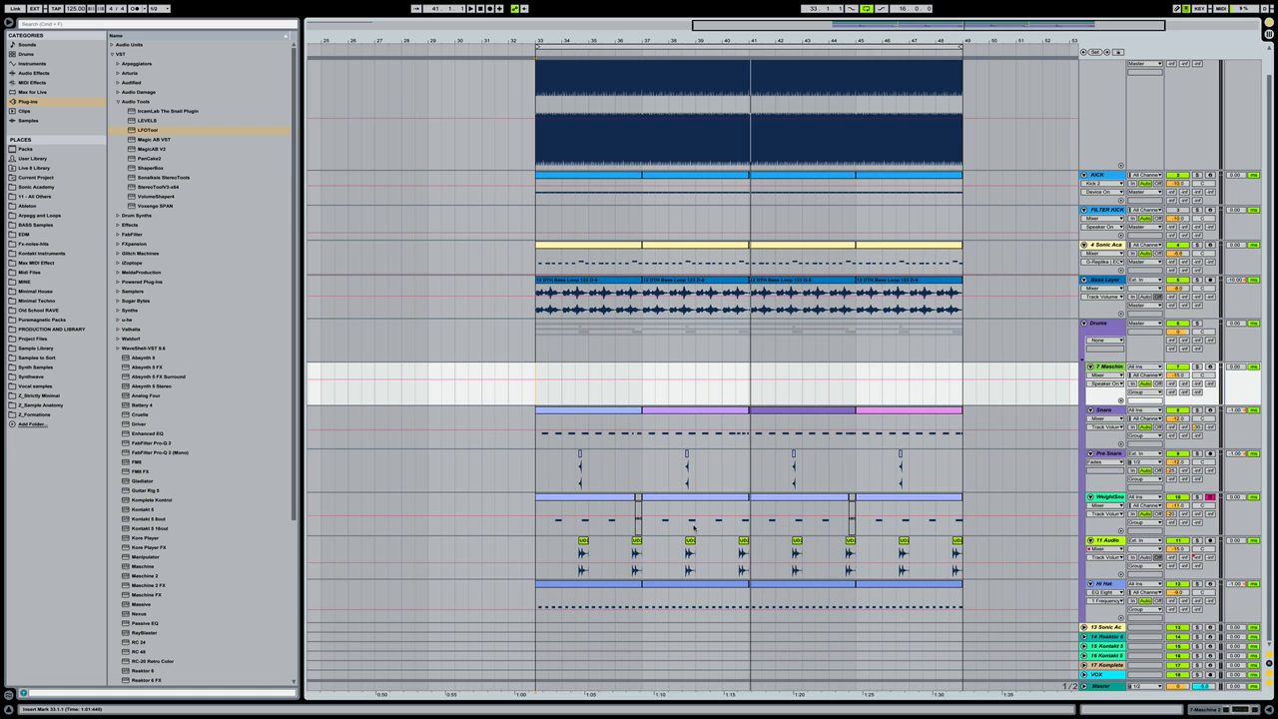
Delete every second hit on the 11 Audio track between bars 33 and 49
{"action": "left_click", "coordinate": [637, 554]}
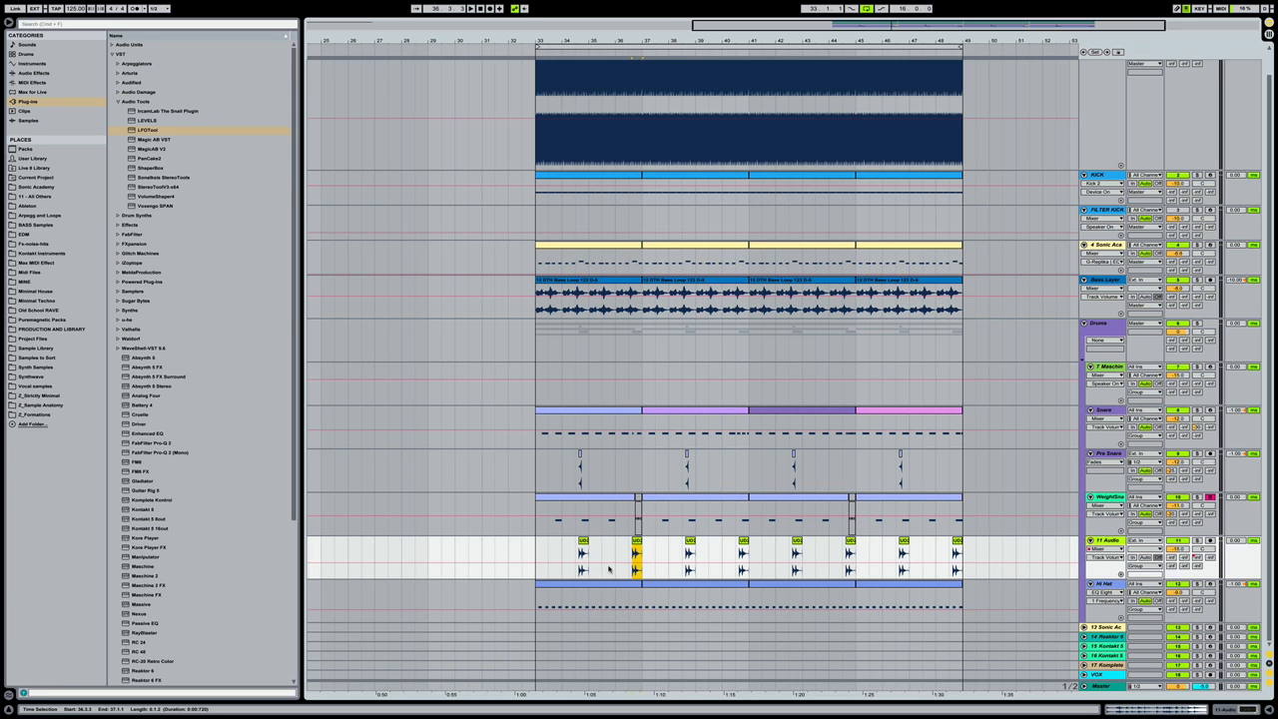
{"action": "left_click_drag", "start_coordinate": [611, 570], "coordinate": [973, 546]}
{"action": "key", "text": "Delete"}
{"action": "key", "text": "Delete"}
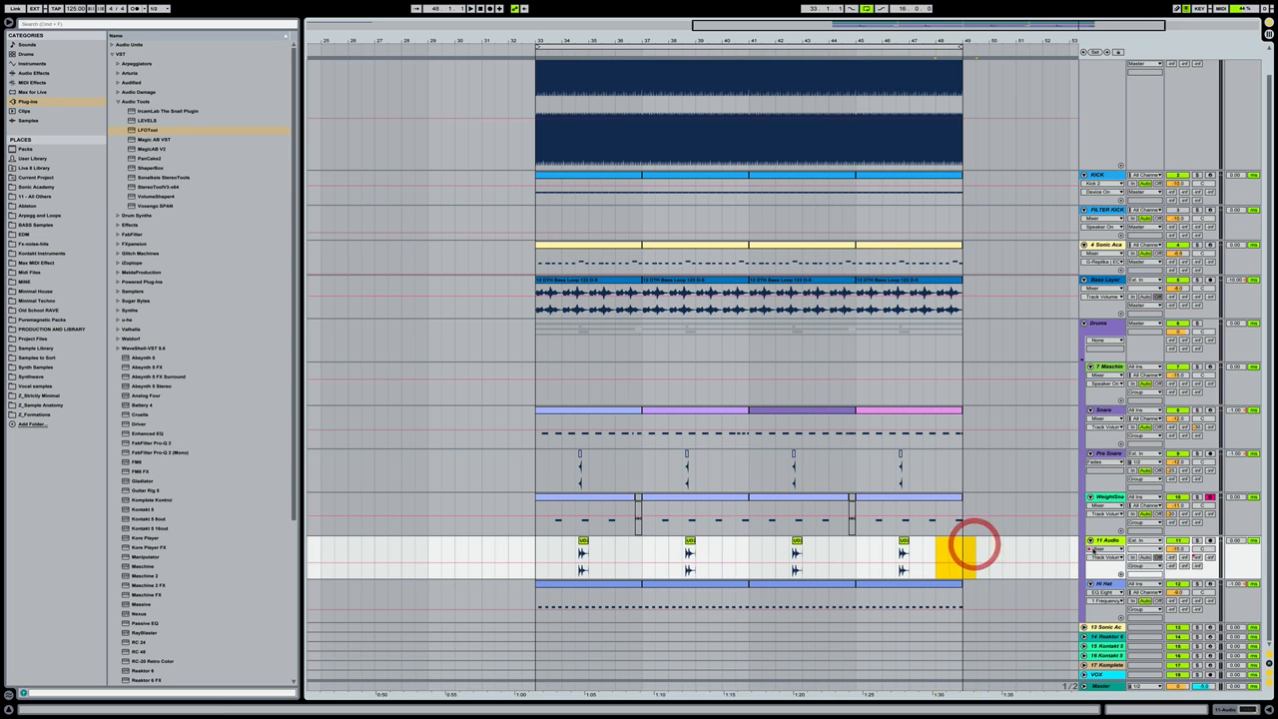
Rename the 11 Audio track as Emphasis and play the arrangement from bar 33
{"action": "left_click", "coordinate": [1108, 541]}
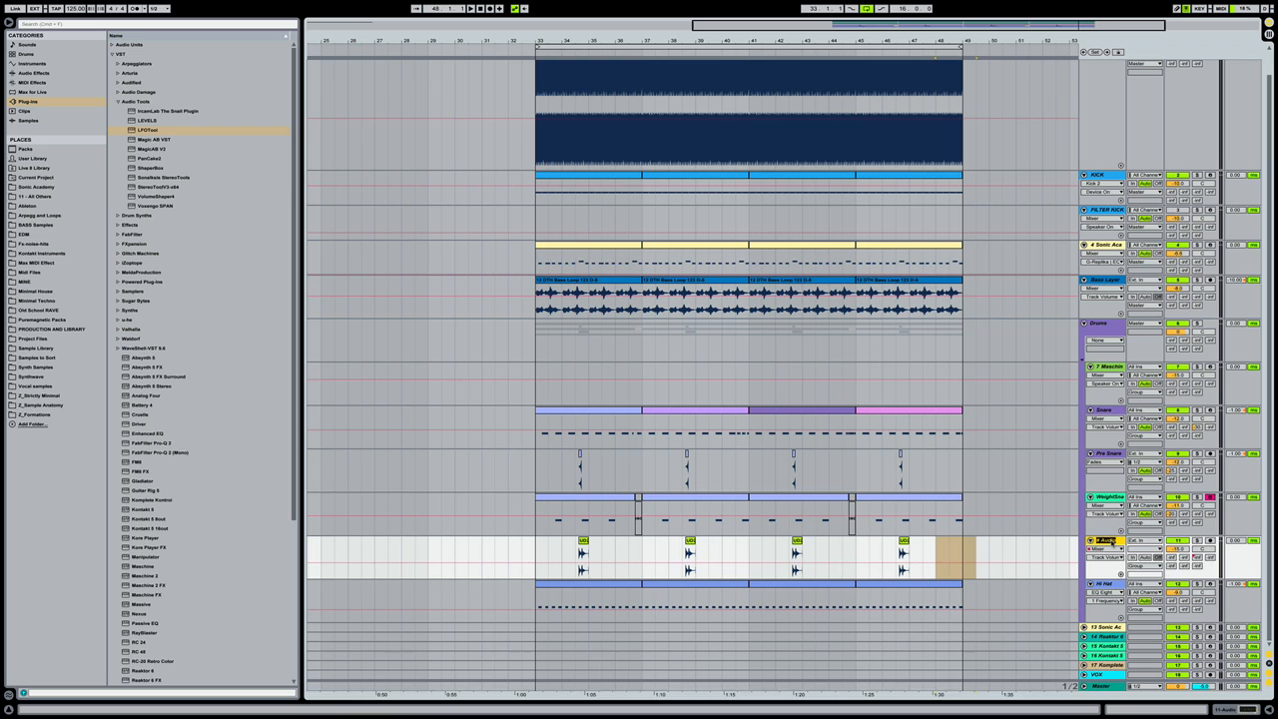
{"action": "type", "text": "Emphasis"}
{"action": "key", "text": "Return"}
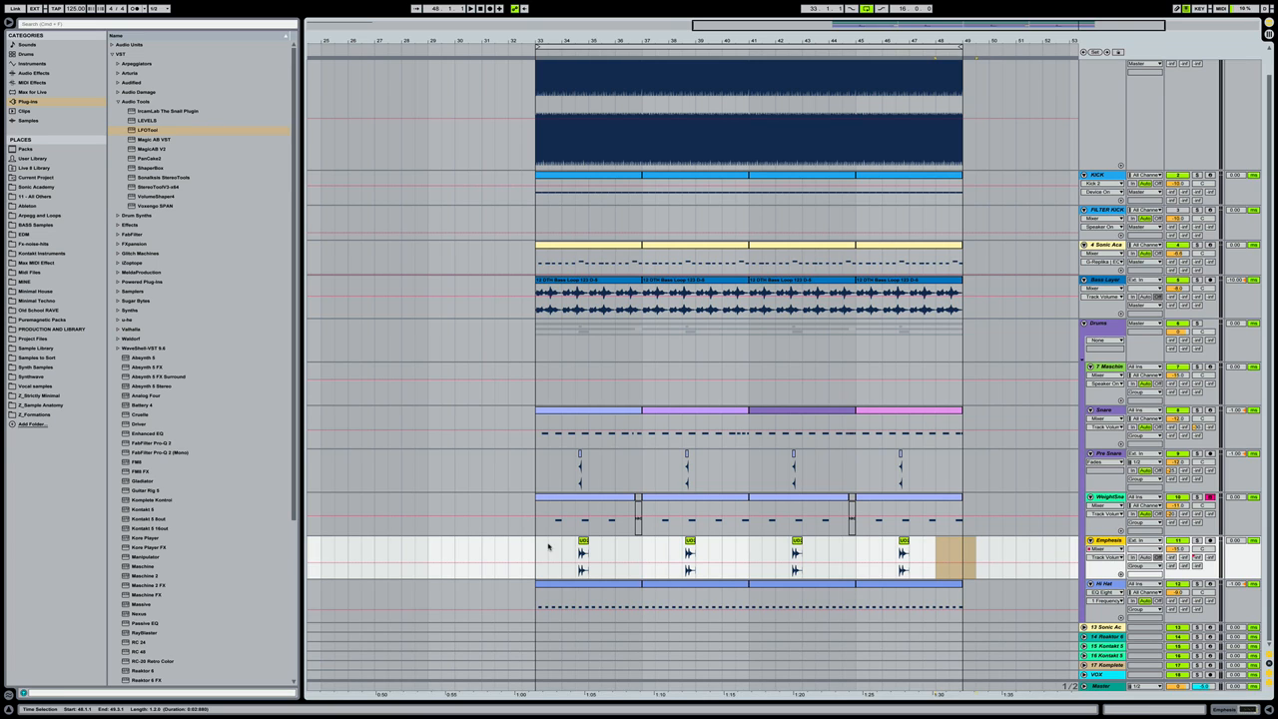
{"action": "left_click", "coordinate": [534, 545]}
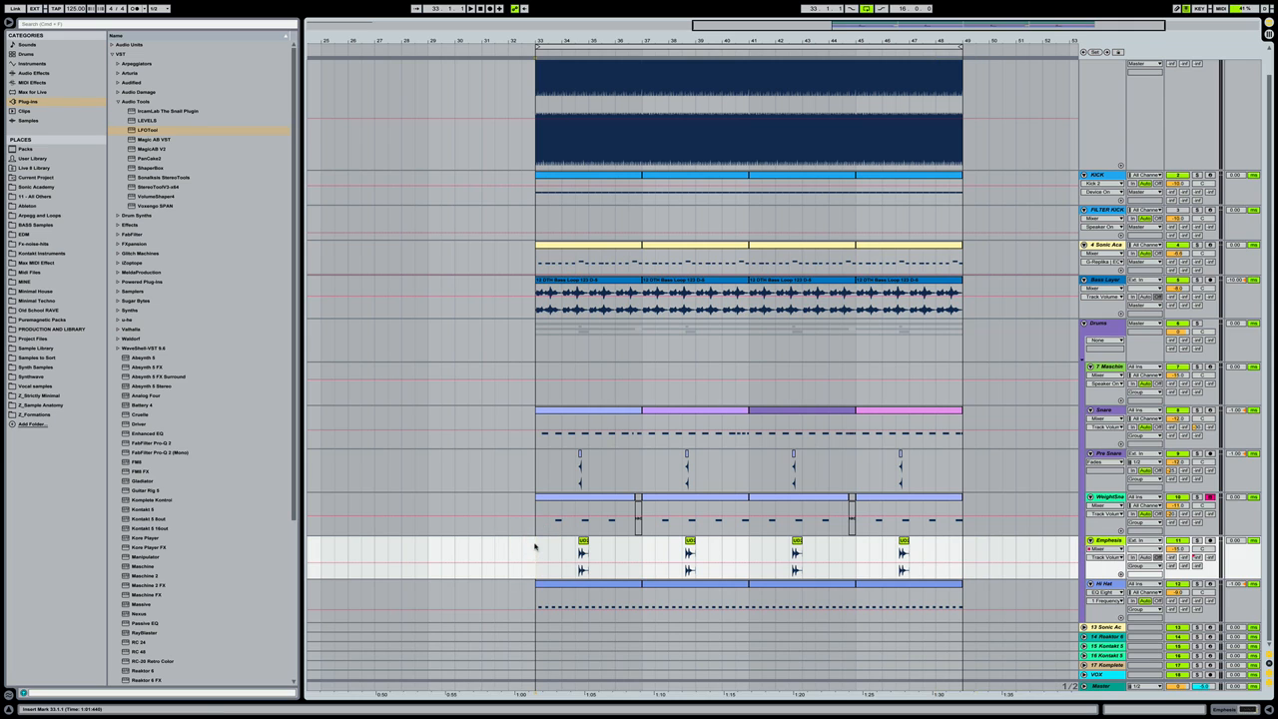
{"action": "key", "text": "space"}
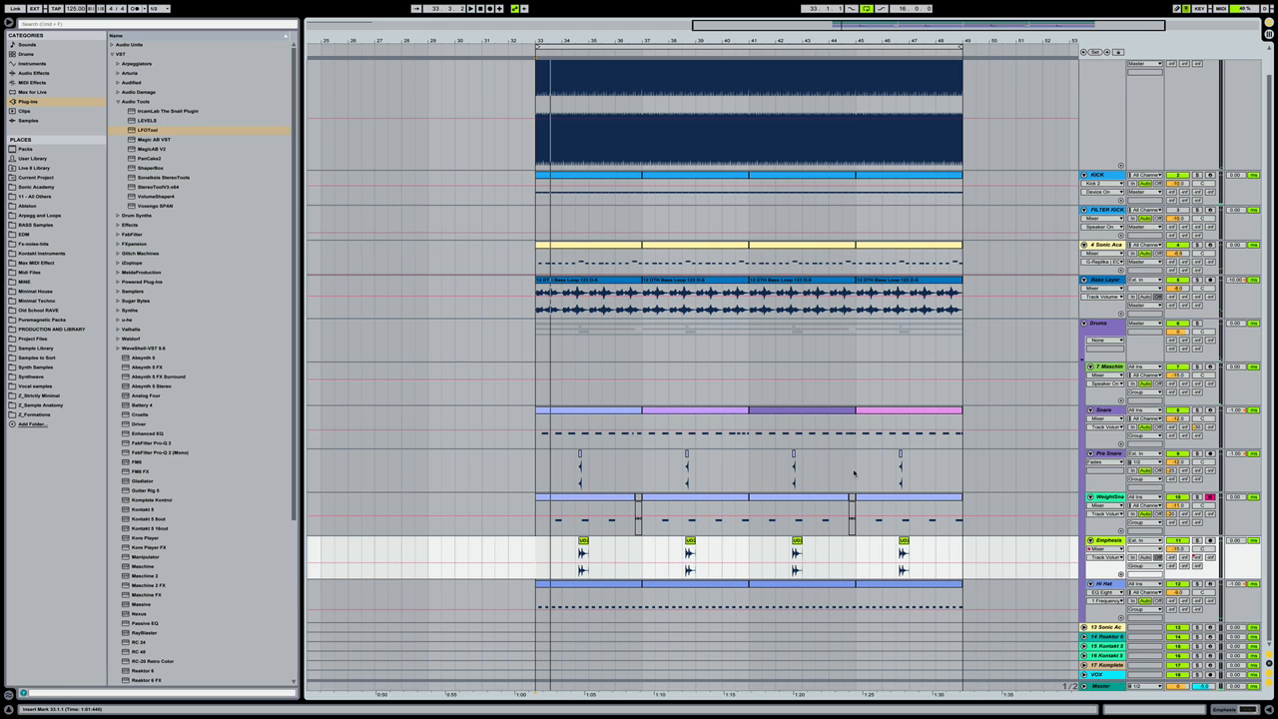
Insert a new audio track below the 7 Maschine track inside the Drums group
{"action": "left_click_drag", "start_coordinate": [801, 42], "coordinate": [861, 14]}
{"action": "left_click", "coordinate": [923, 413]}
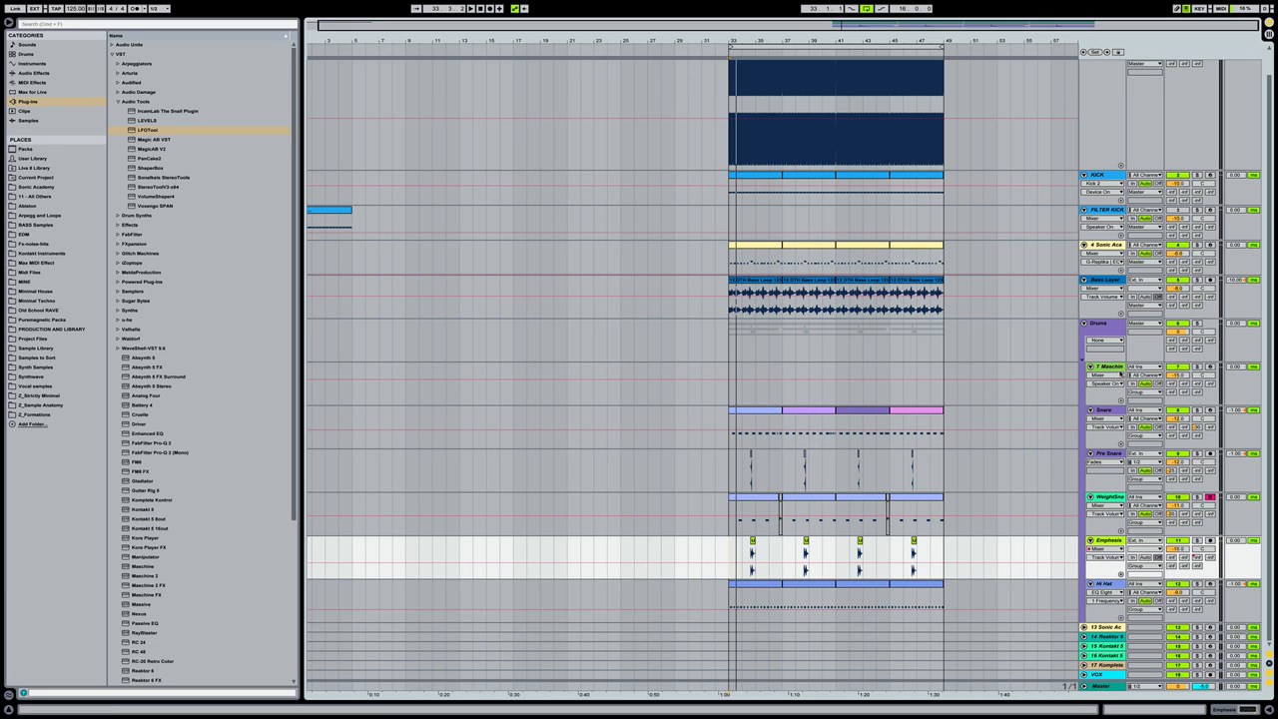
{"action": "left_click", "coordinate": [1114, 369]}
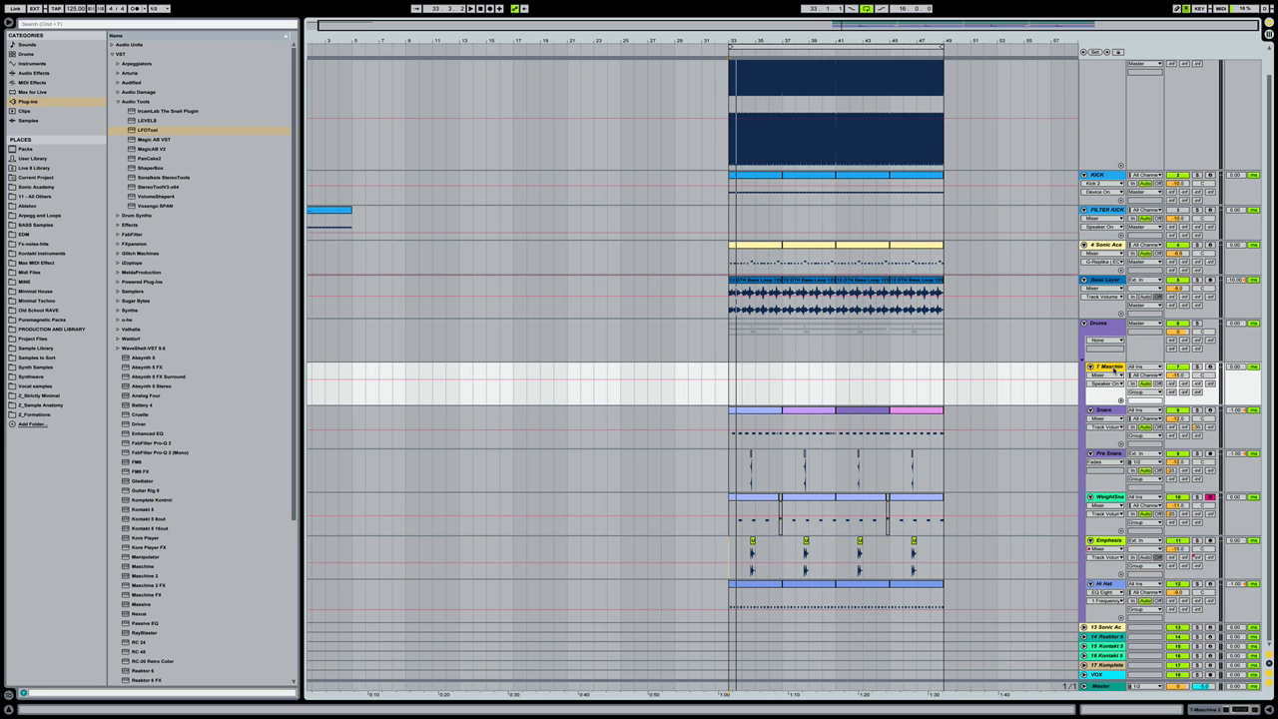
{"action": "key", "text": "ctrl+t"}
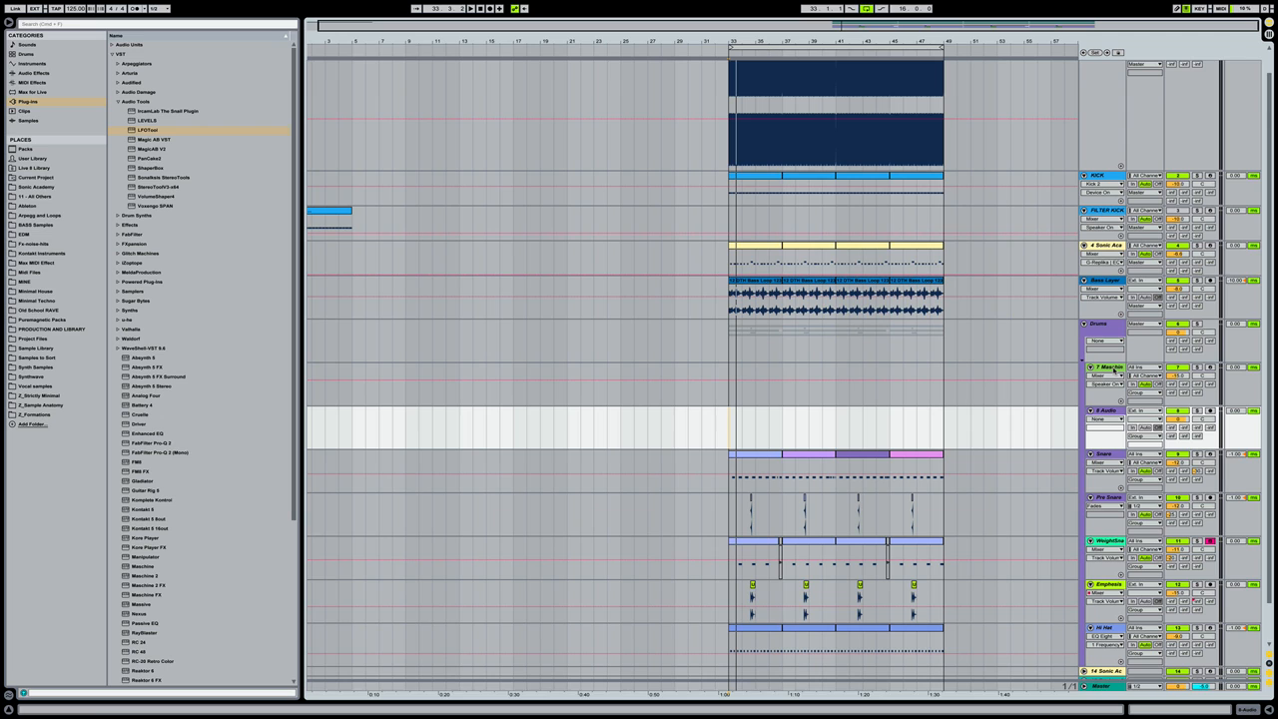
Show the Sonic Academy sample folder and collapse its expanded Ultimate Drums 2 Complete subfolders
{"action": "left_click", "coordinate": [38, 188]}
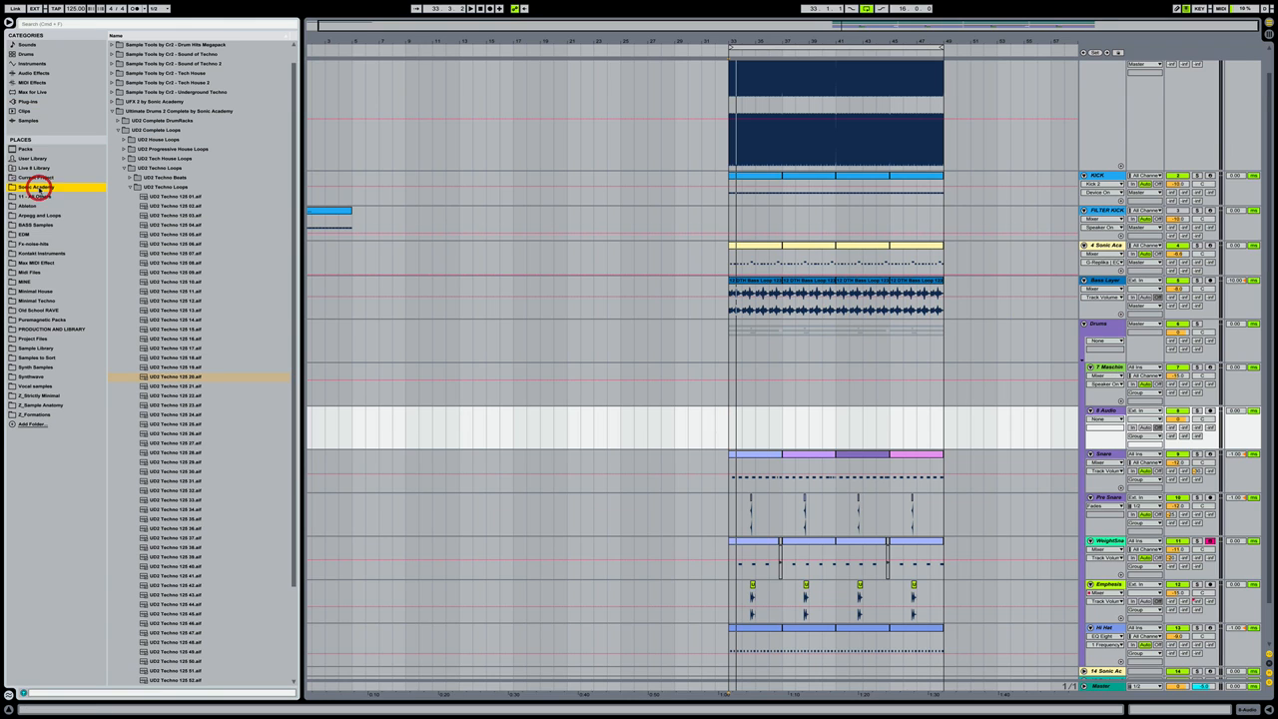
{"action": "left_click", "coordinate": [252, 189]}
{"action": "key", "text": "Left"}
{"action": "key", "text": "Left"}
{"action": "key", "text": "Left"}
{"action": "key", "text": "Left"}
{"action": "key", "text": "Left"}
{"action": "key", "text": "Left"}
{"action": "key", "text": "Left"}
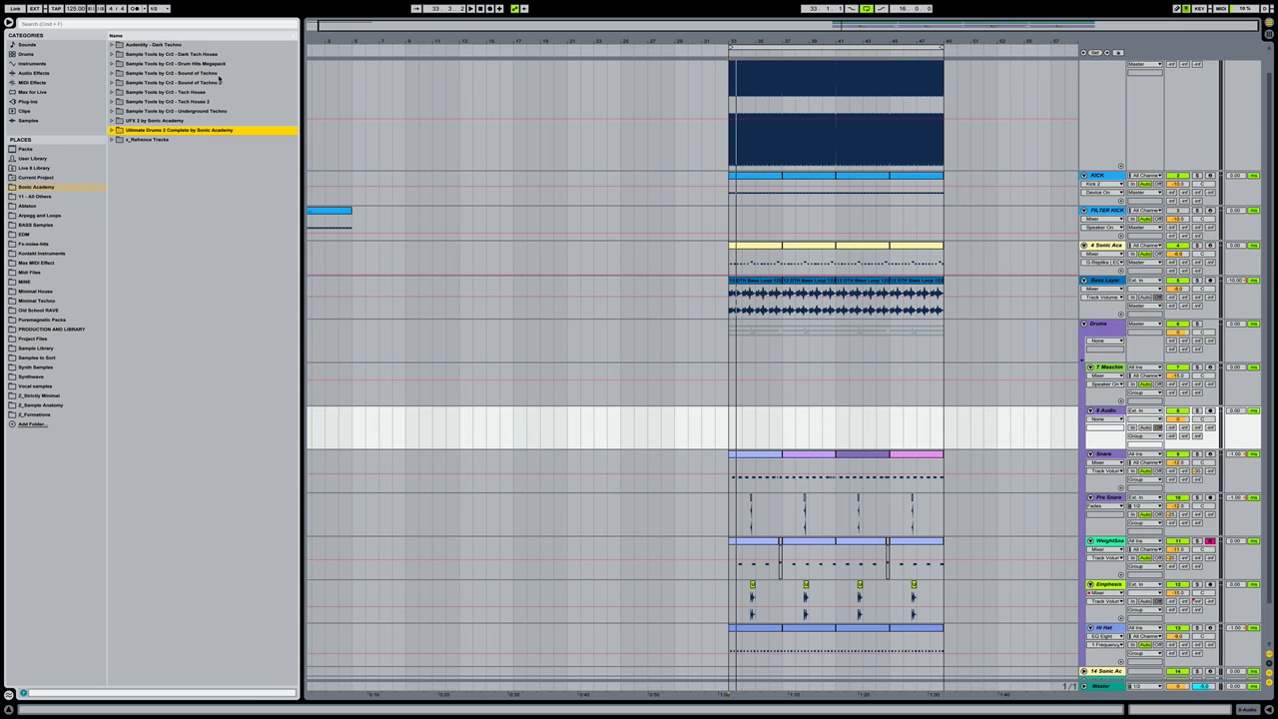
Expand the Audentity - Dark Techno sample pack and its Top Loop folder
{"action": "left_click", "coordinate": [190, 45]}
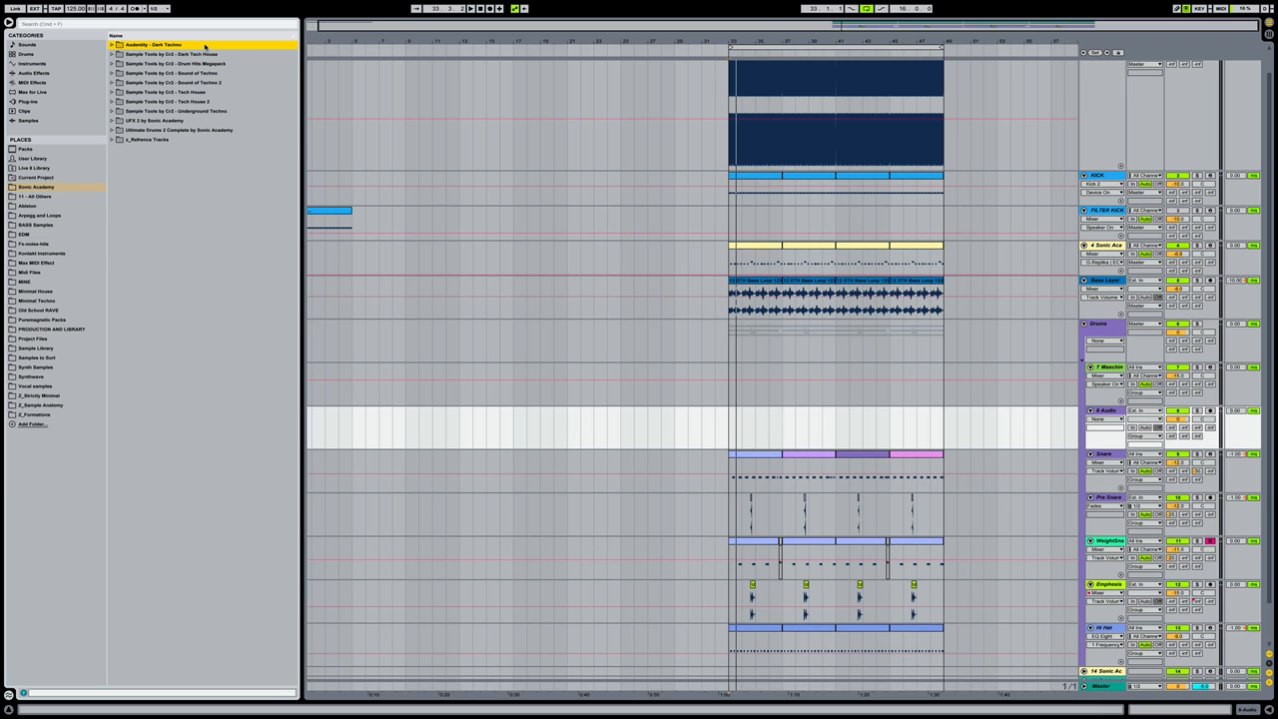
{"action": "double_click", "coordinate": [205, 46]}
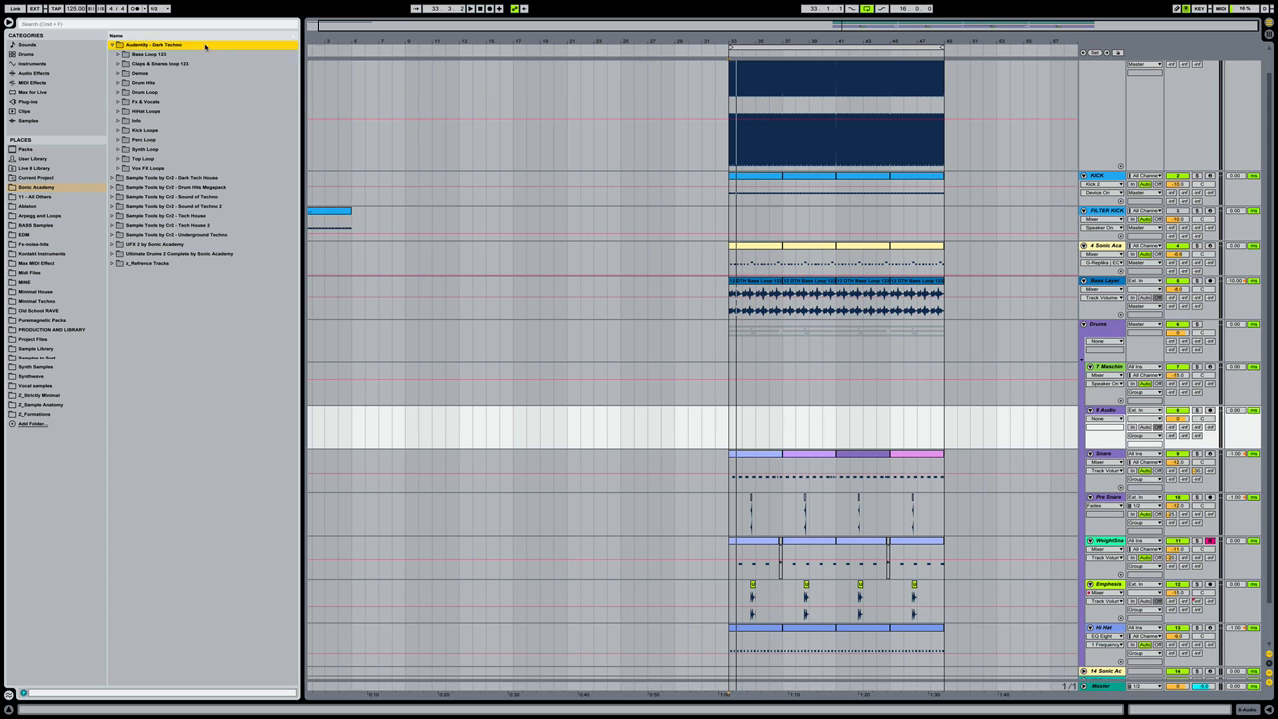
{"action": "key", "text": "Down"}
{"action": "key", "text": "Down"}
{"action": "key", "text": "Down"}
{"action": "key", "text": "Down"}
{"action": "key", "text": "Down"}
{"action": "key", "text": "Down"}
{"action": "key", "text": "Down"}
{"action": "key", "text": "Down"}
{"action": "key", "text": "Down"}
{"action": "key", "text": "Down"}
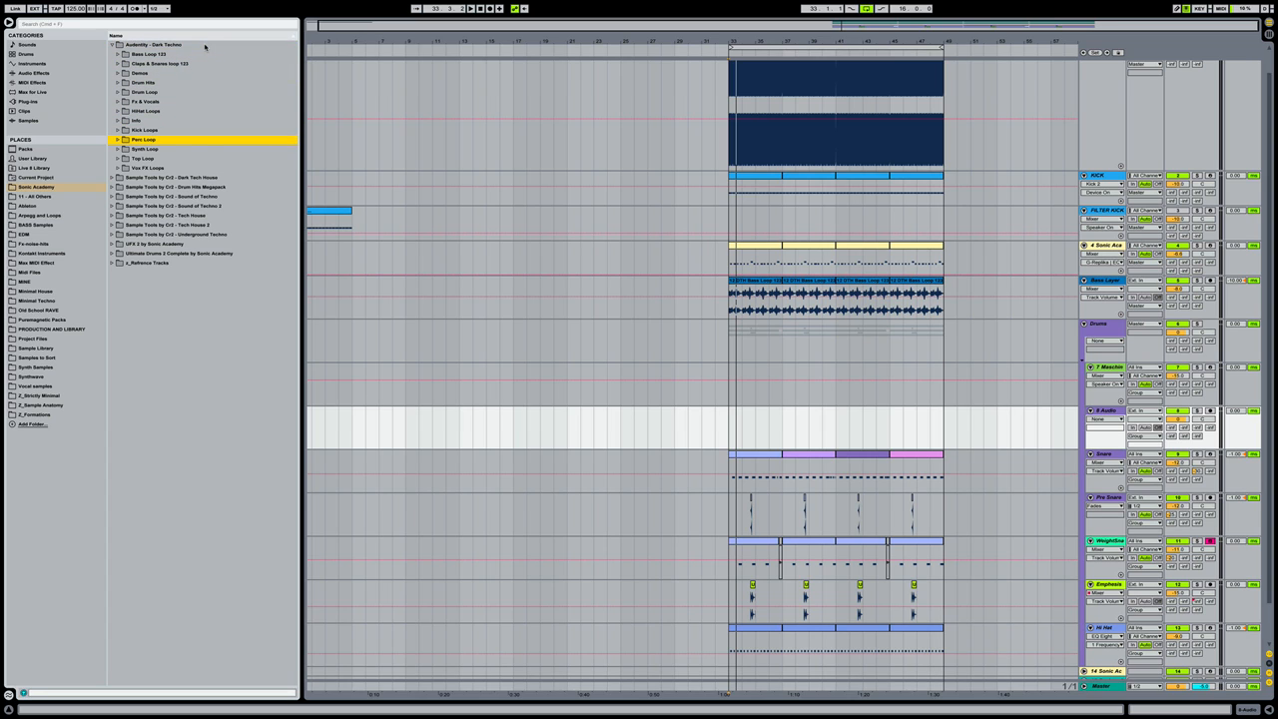
{"action": "key", "text": "Down"}
{"action": "key", "text": "Down"}
{"action": "key", "text": "Right"}
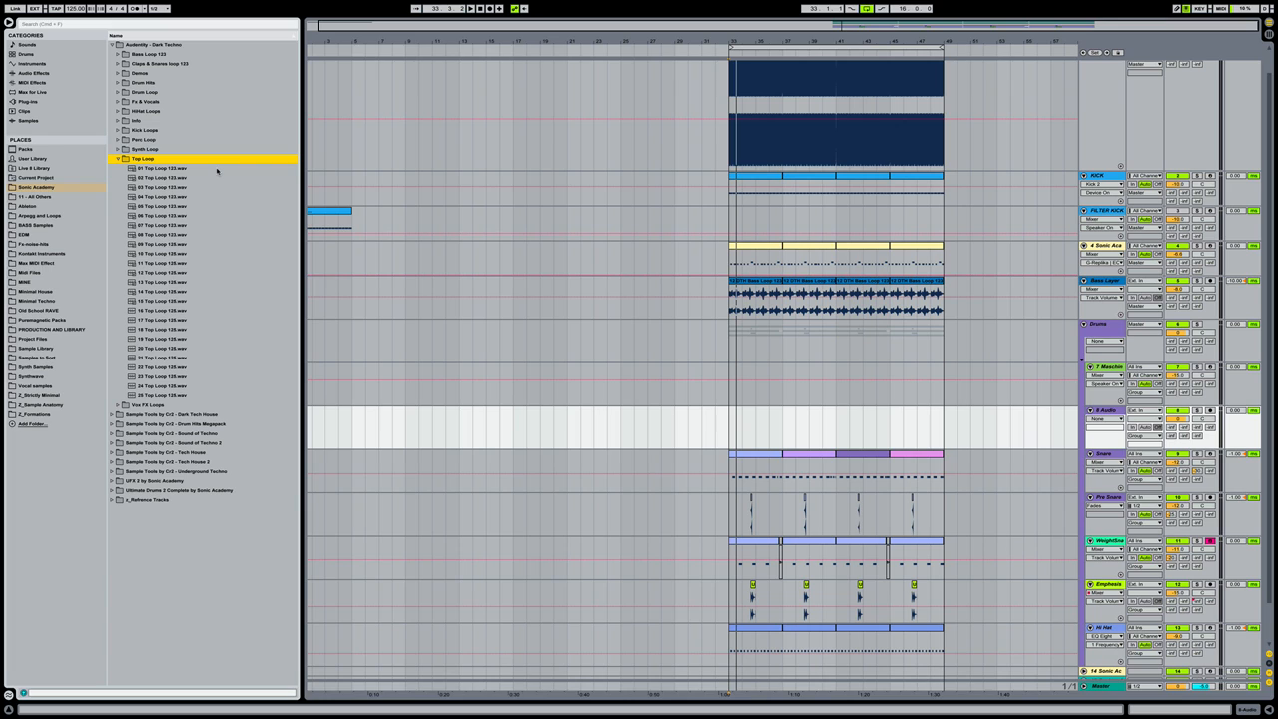
Preview the 01 to 05 top loops and place 05 Top Loop 123.wav on the 8 Audio track at bar 13
{"action": "left_click", "coordinate": [217, 170]}
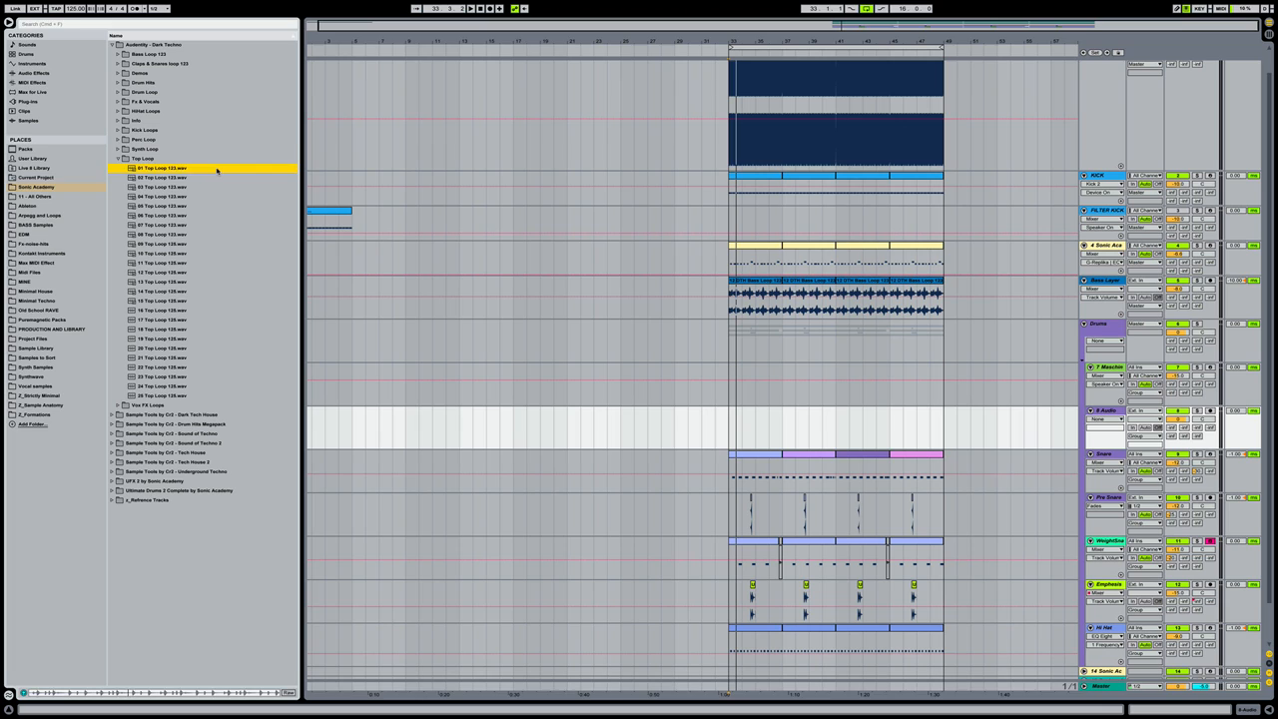
{"action": "key", "text": "Down"}
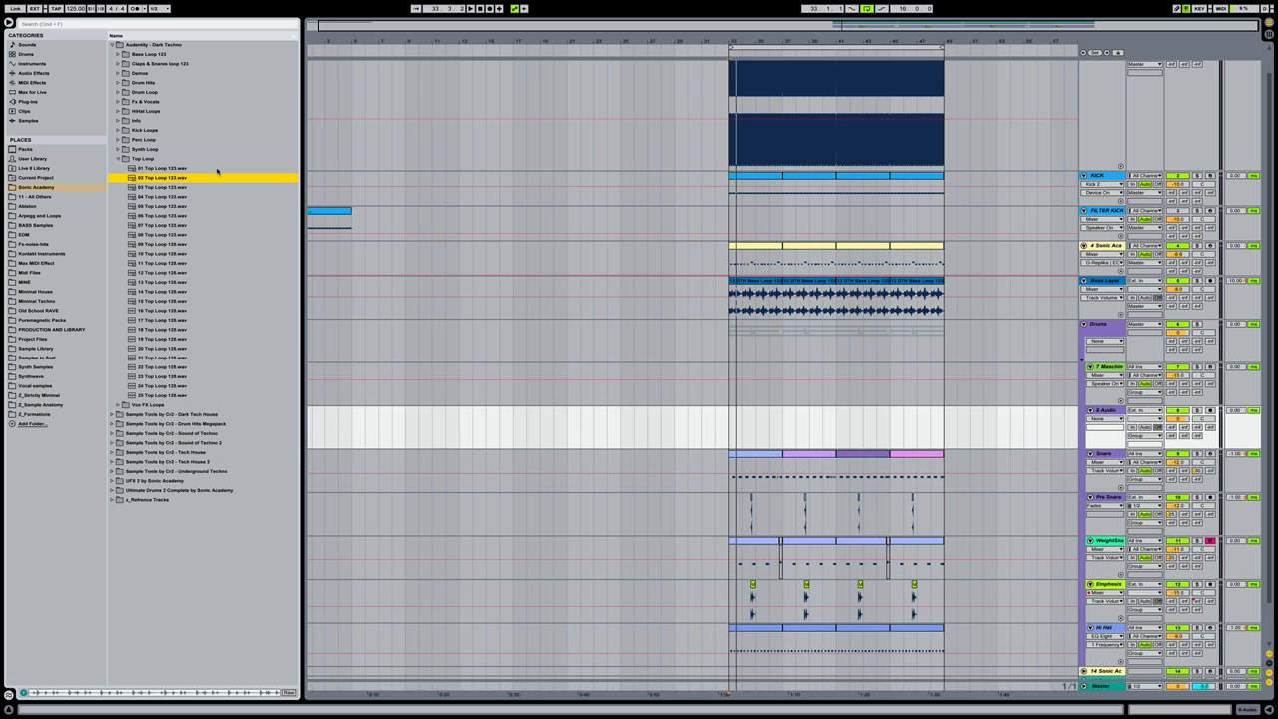
{"action": "key", "text": "Down"}
{"action": "key", "text": "Down"}
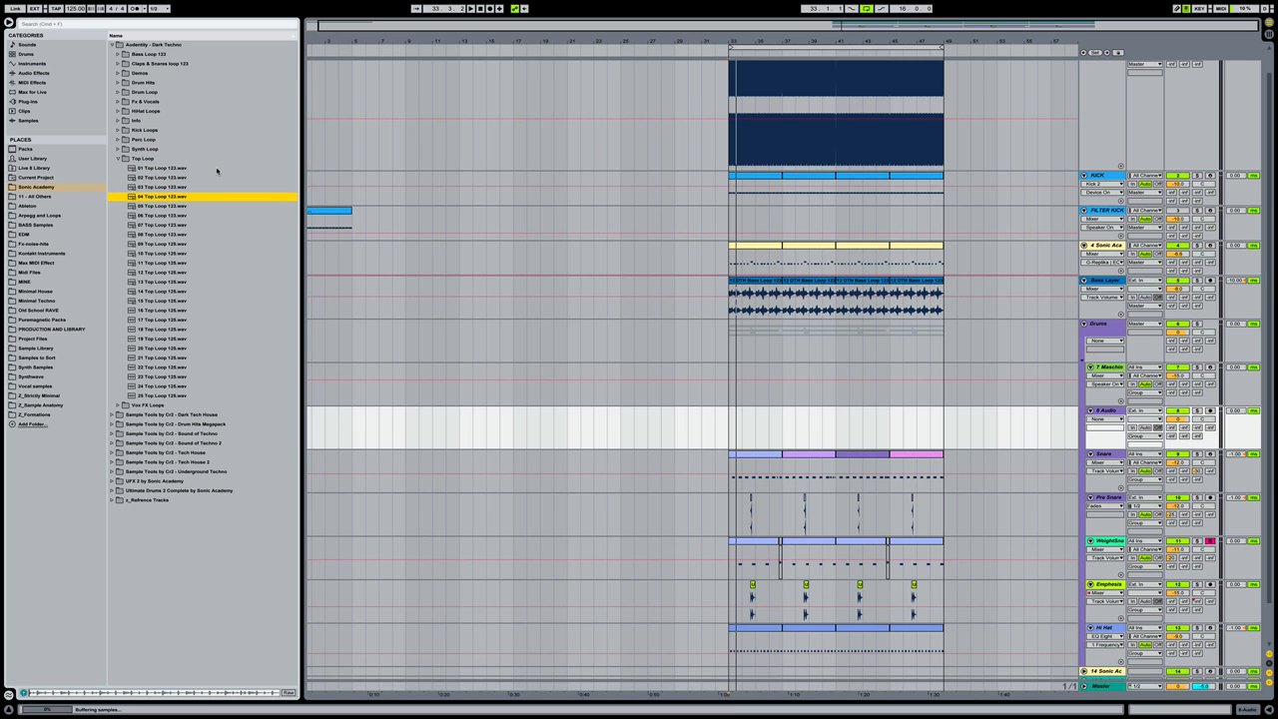
{"action": "key", "text": "Down"}
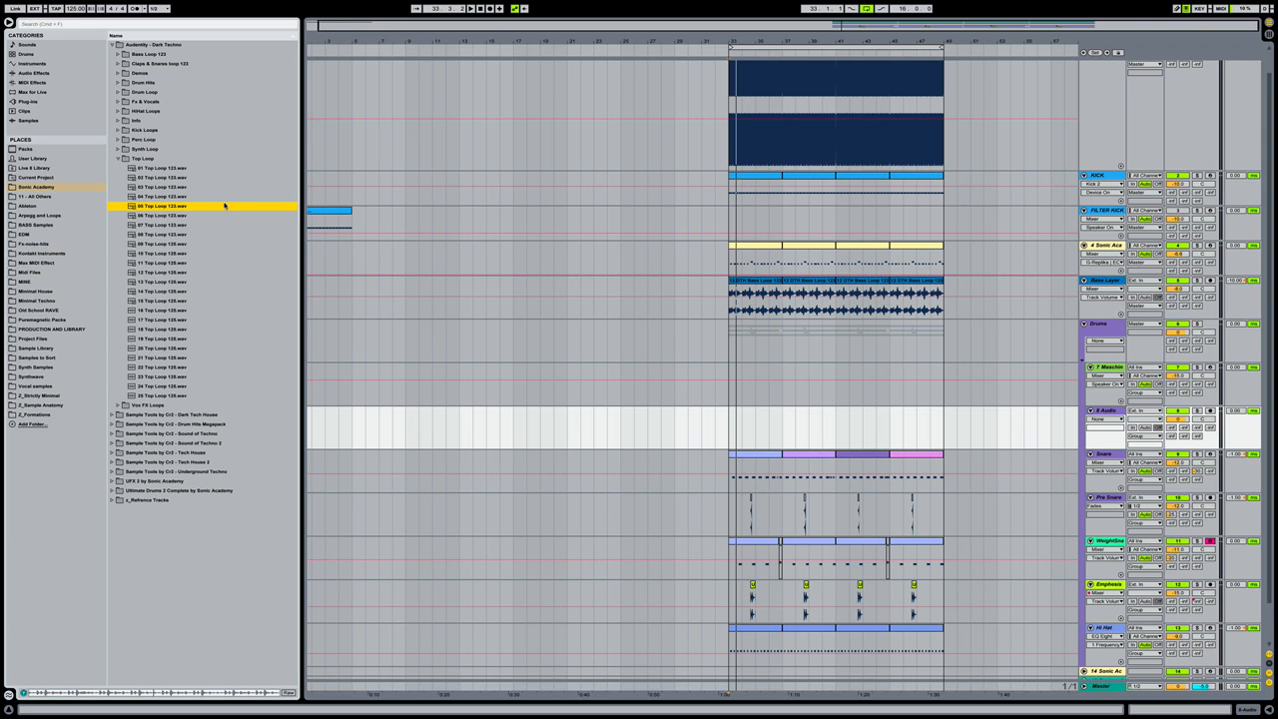
{"action": "left_click_drag", "start_coordinate": [170, 207], "coordinate": [462, 415]}
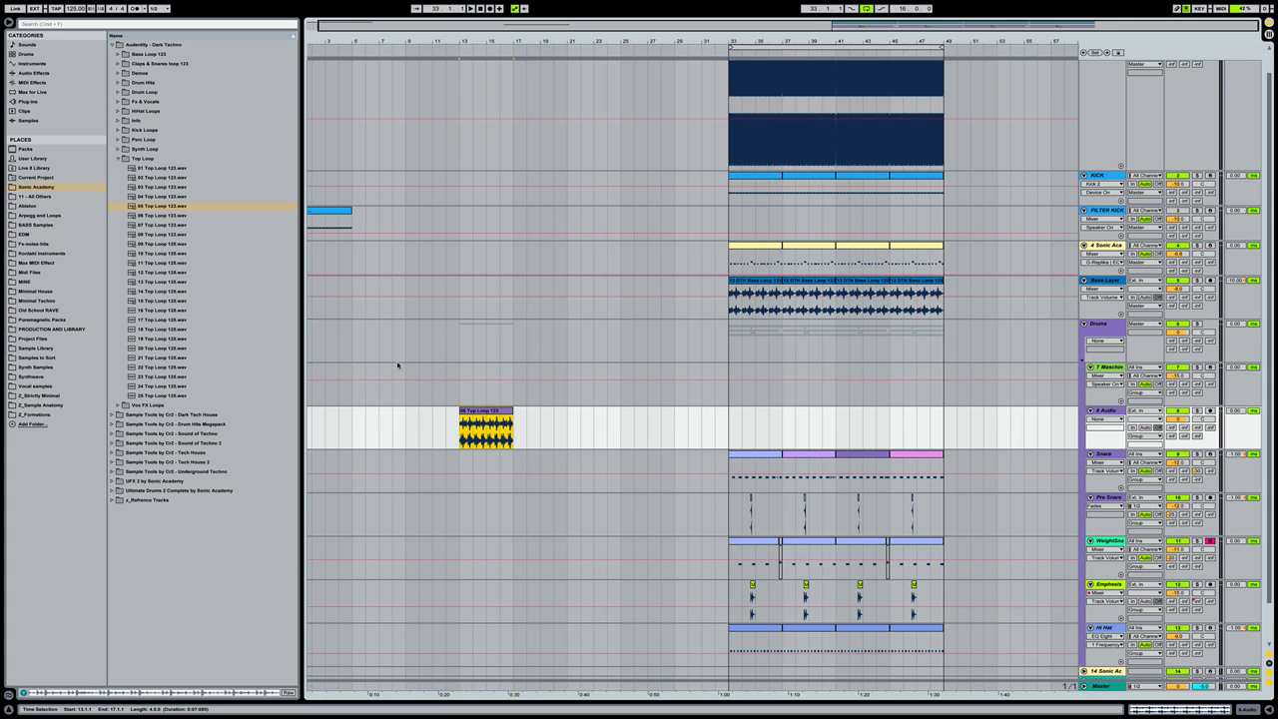
Preview the 06 to 13 top loops and place 13 Top Loop 125.wav on the 8 Audio track at bar 17
{"action": "left_click", "coordinate": [214, 217]}
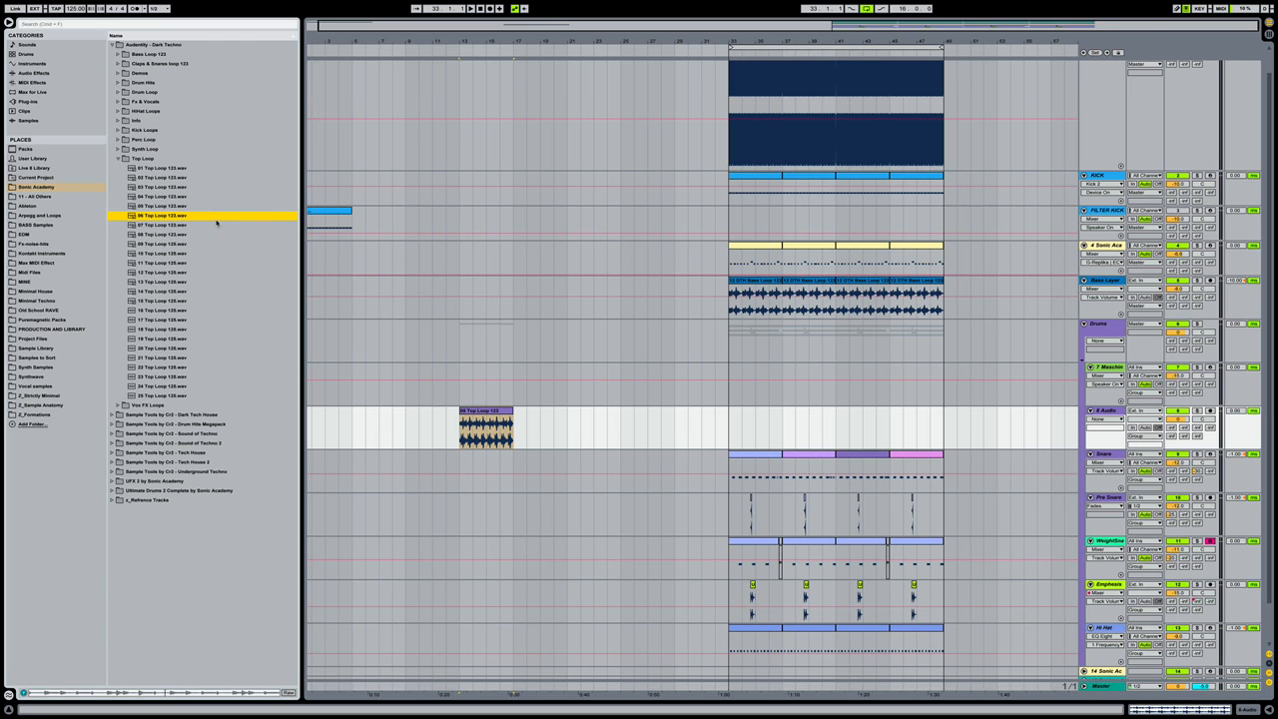
{"action": "left_click", "coordinate": [217, 224]}
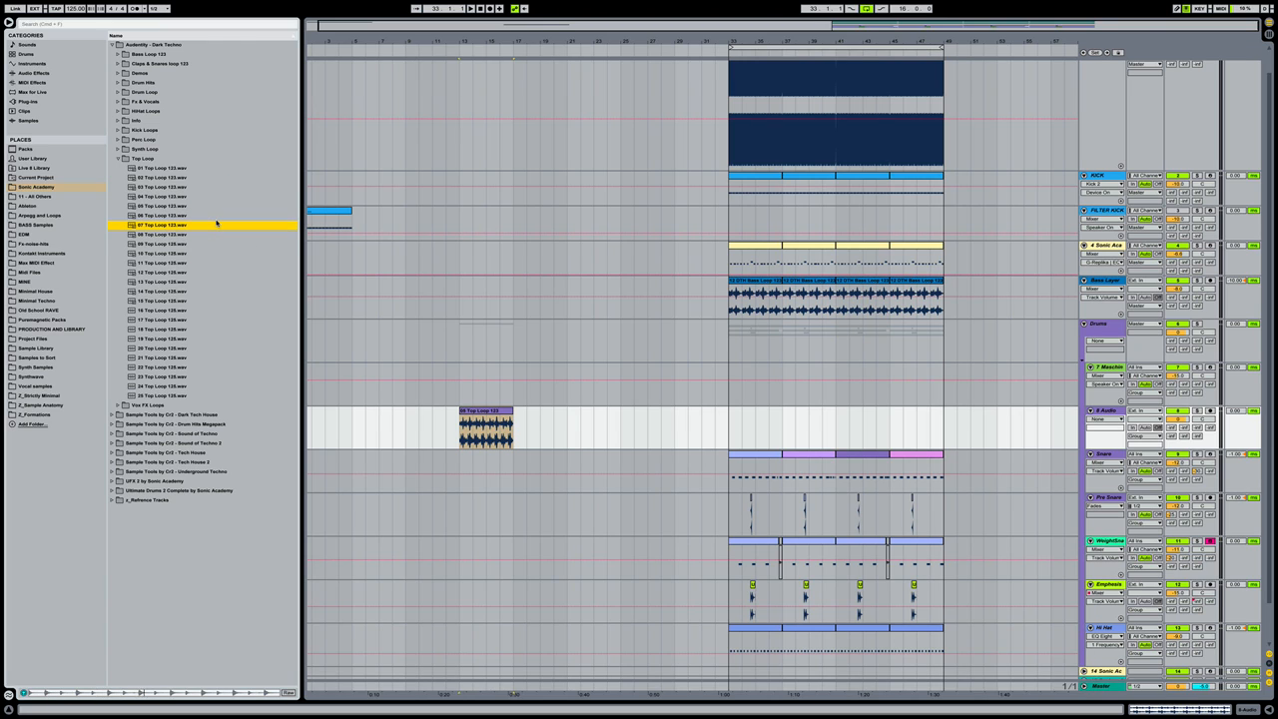
{"action": "key", "text": "Down"}
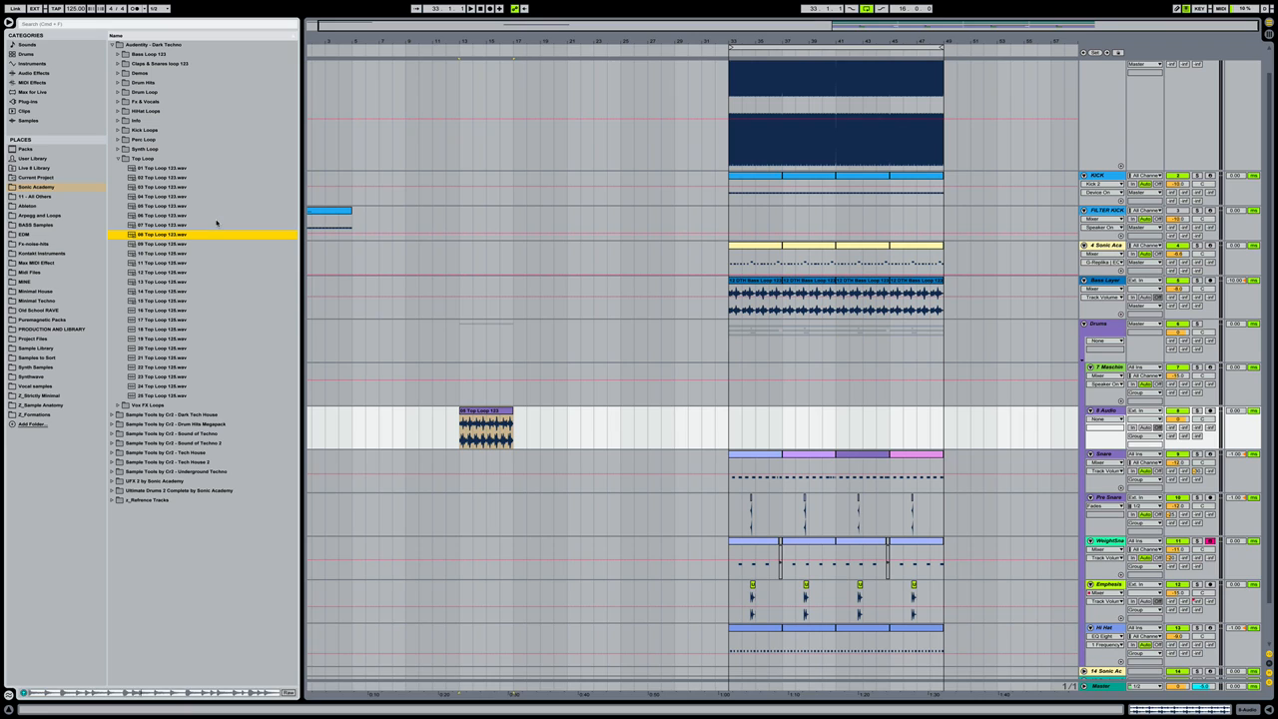
{"action": "key", "text": "Down"}
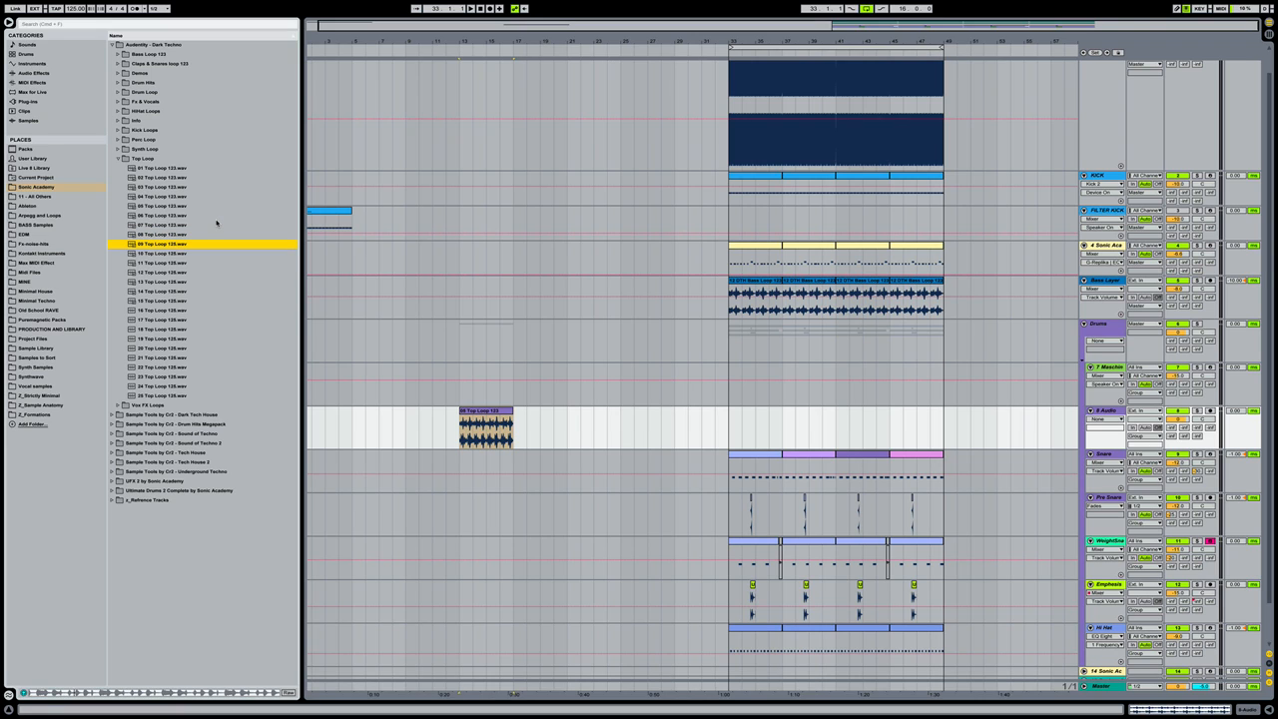
{"action": "key", "text": "Down"}
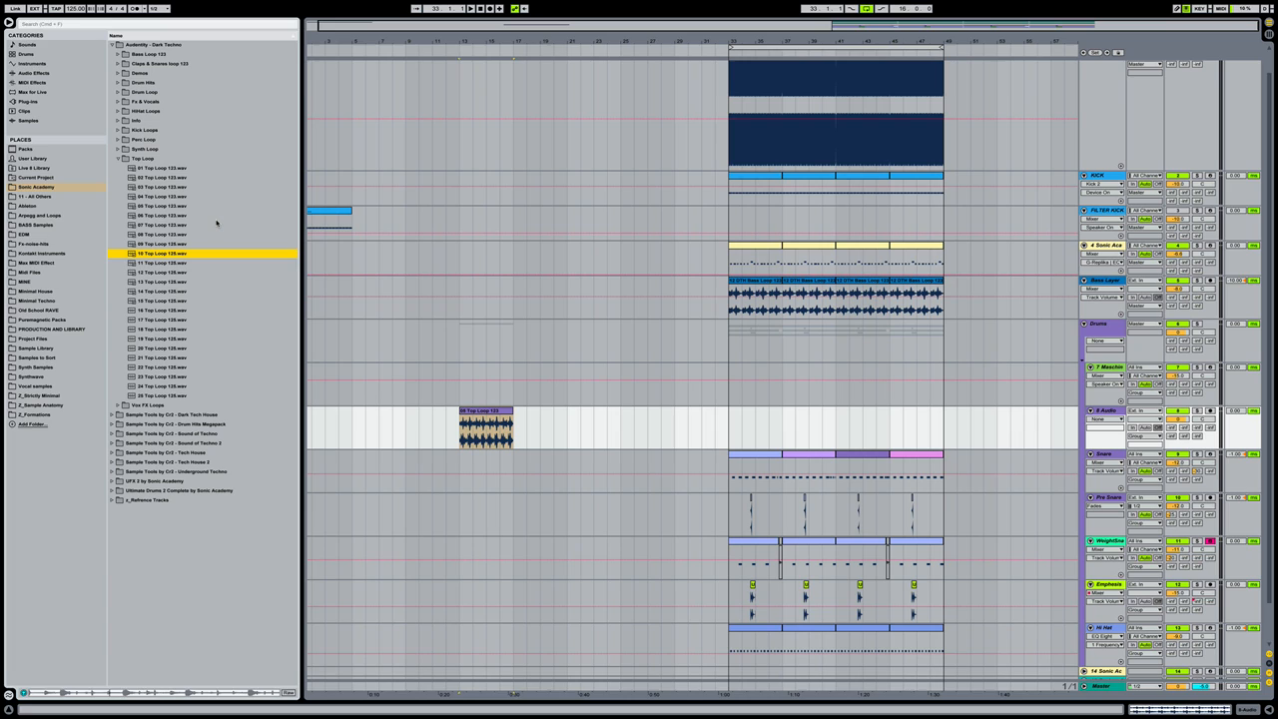
{"action": "key", "text": "Down"}
{"action": "key", "text": "Down"}
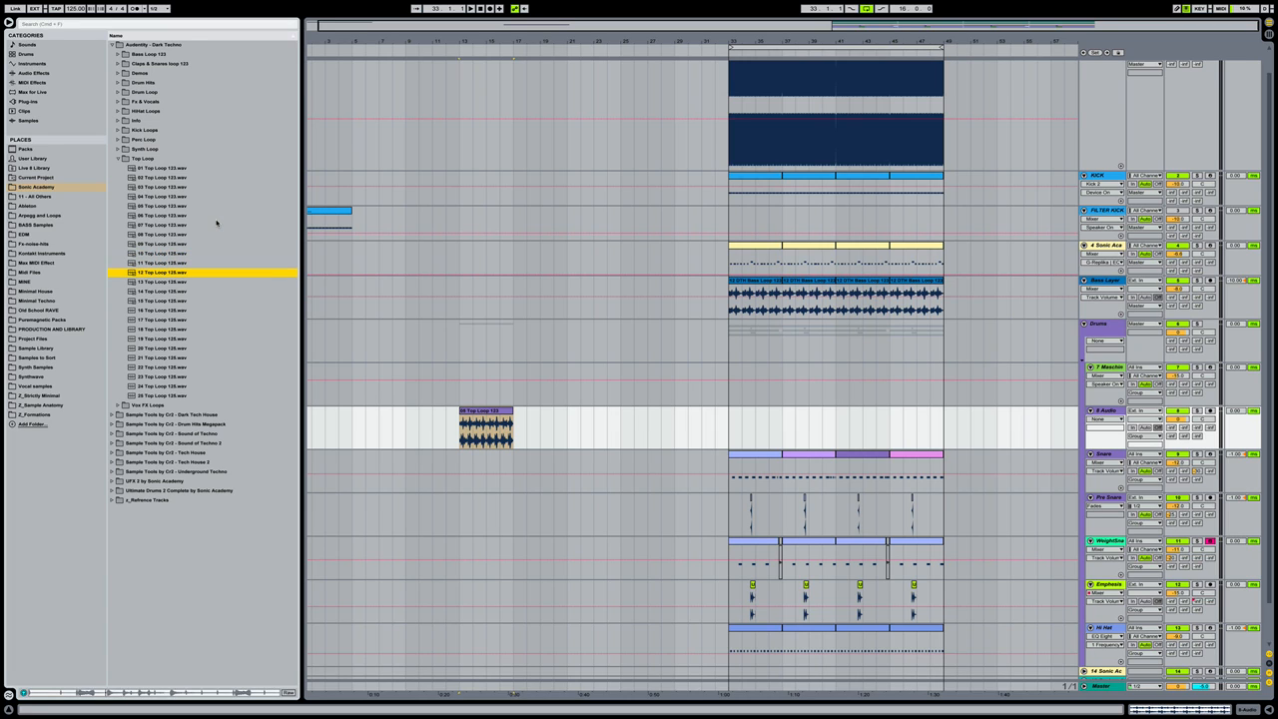
{"action": "key", "text": "Down"}
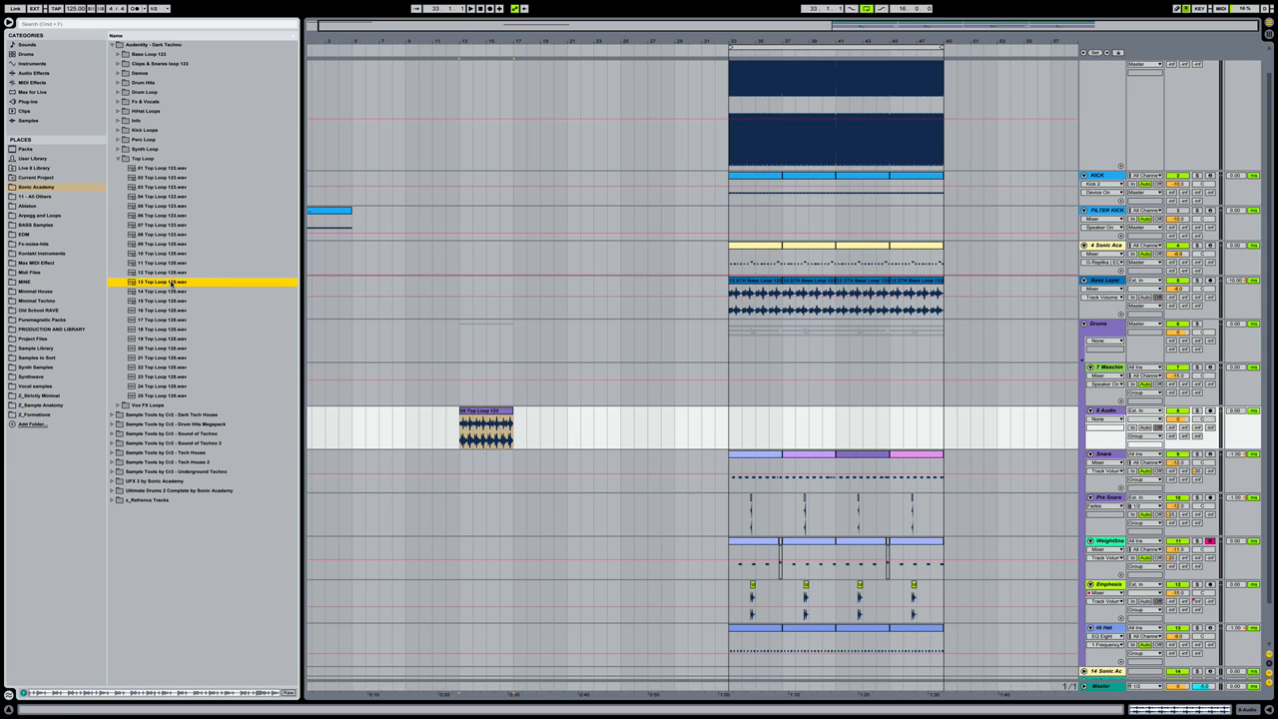
{"action": "left_click_drag", "start_coordinate": [171, 284], "coordinate": [521, 431]}
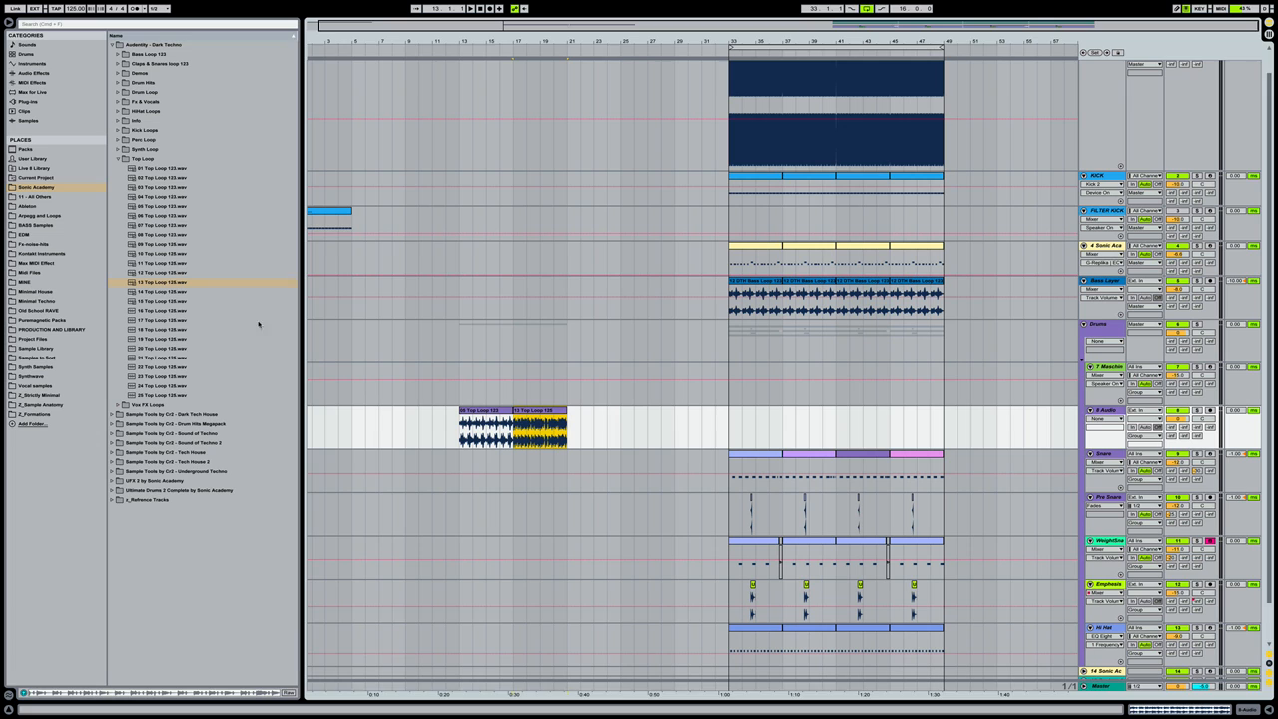
Place 14 Top Loop 125.wav on the 8 Audio track at bar 25 and set the track's volume to -10.0 dB
{"action": "left_click", "coordinate": [218, 292]}
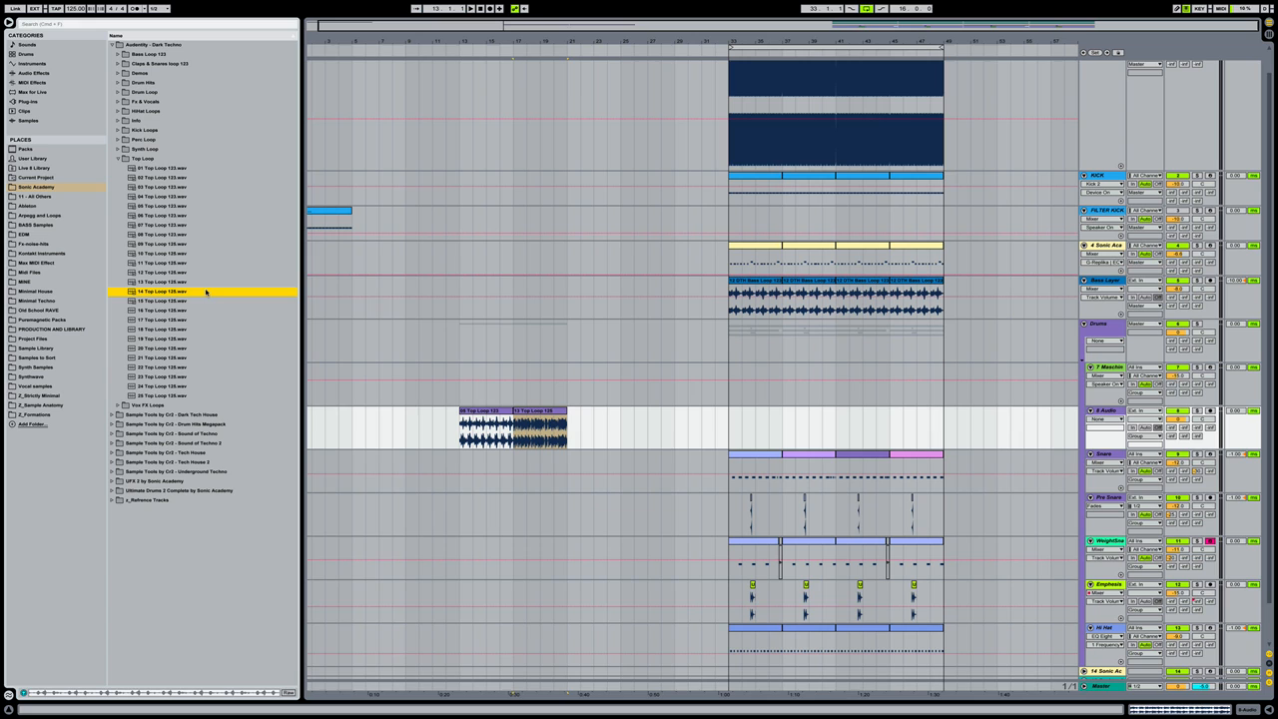
{"action": "left_click_drag", "start_coordinate": [182, 291], "coordinate": [628, 431]}
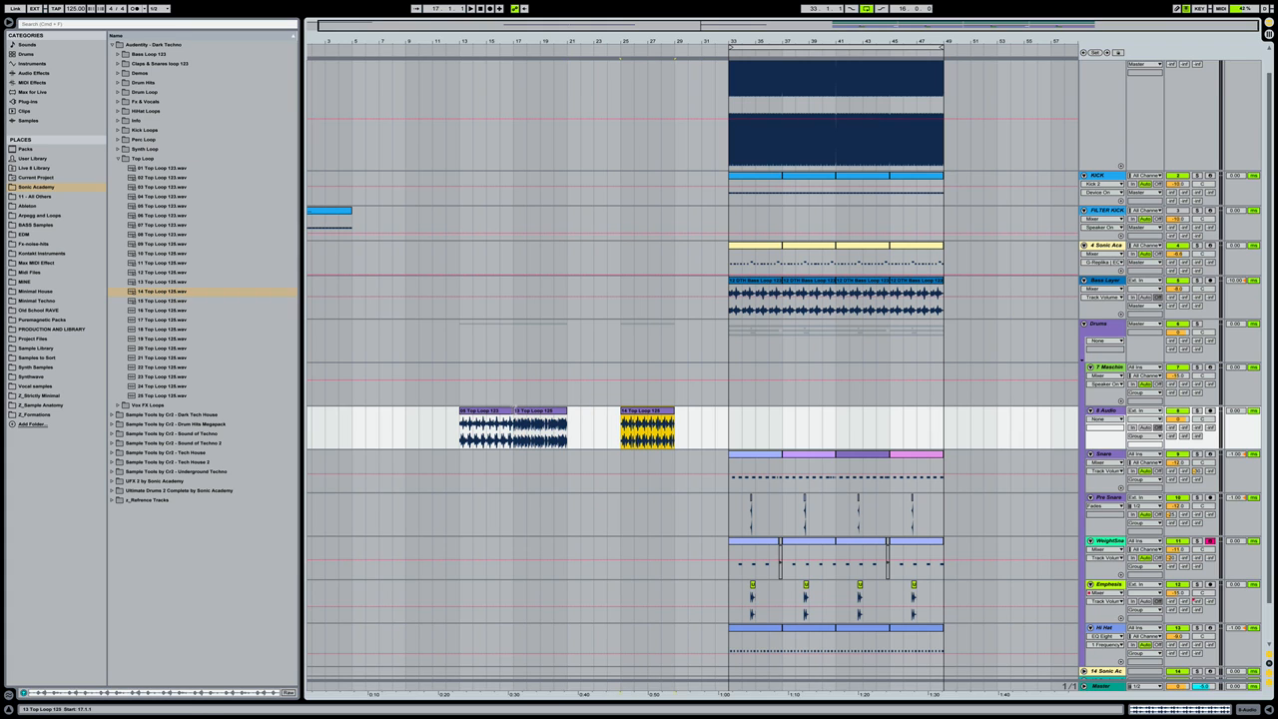
{"action": "left_click", "coordinate": [479, 411]}
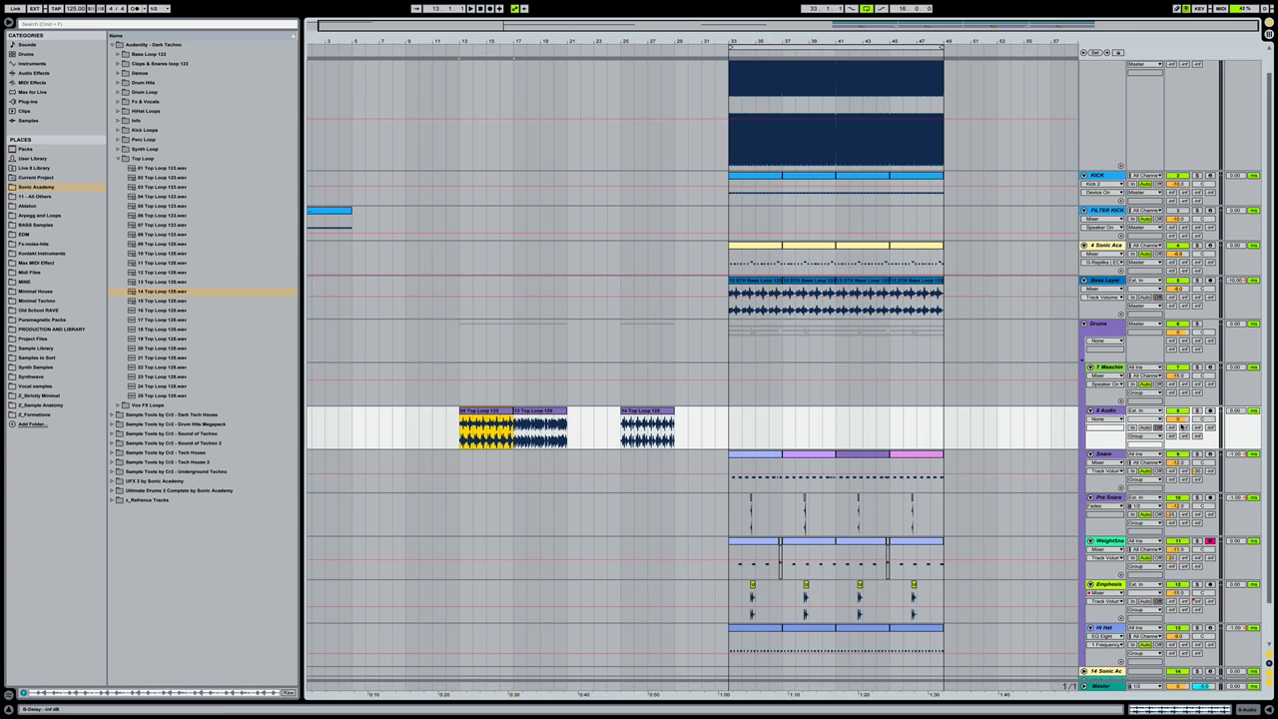
{"action": "left_click", "coordinate": [1185, 419]}
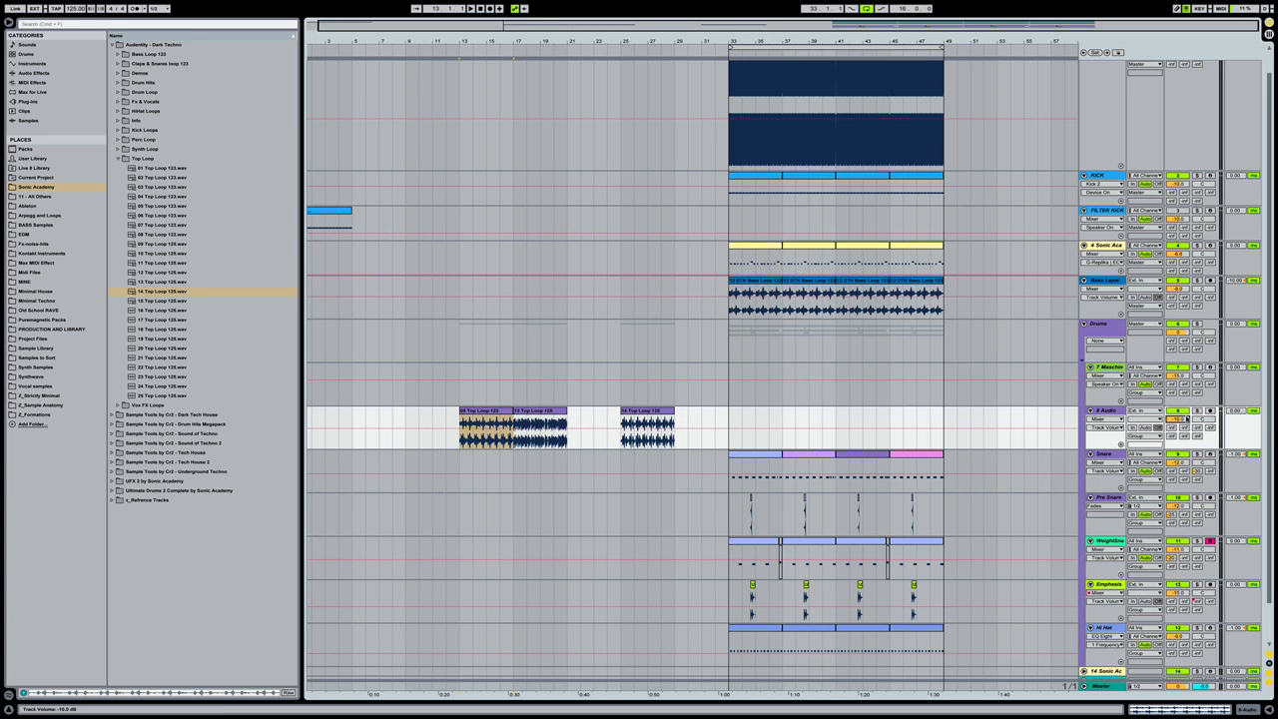
Audition the three placed top loops and move the 14 Top Loop clip to bar 33
{"action": "left_click", "coordinate": [494, 414]}
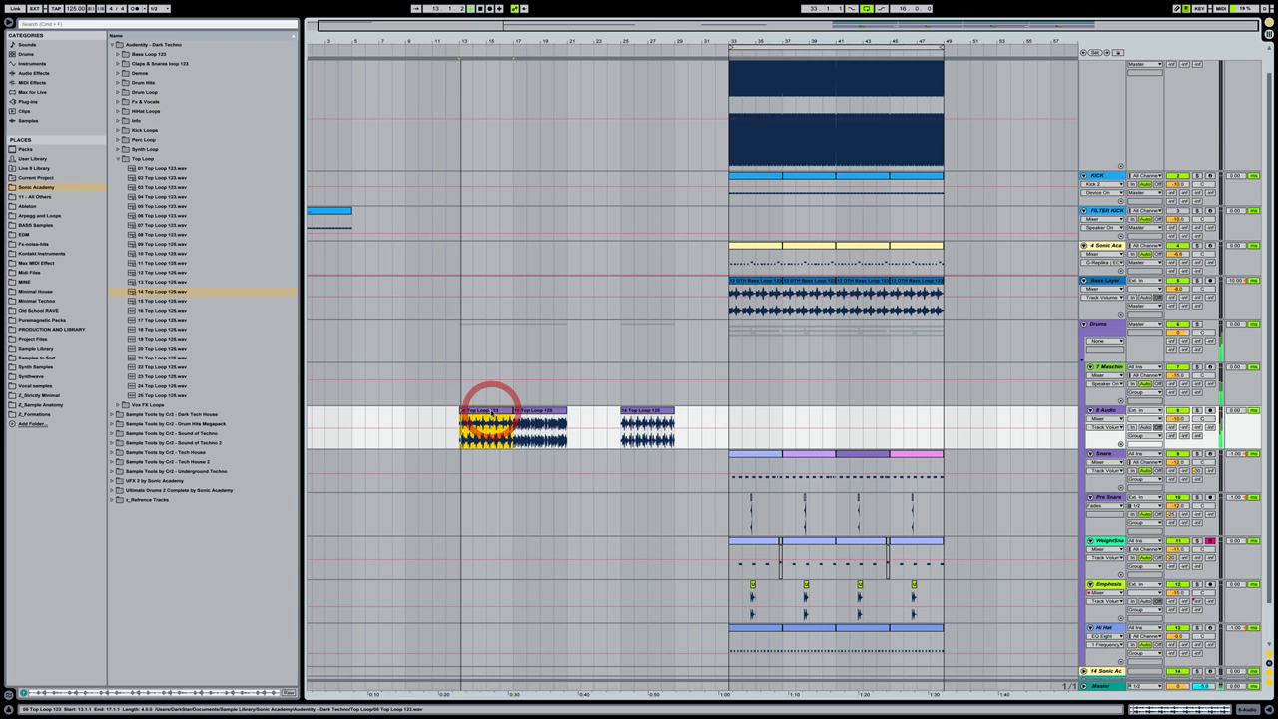
{"action": "key", "text": "space"}
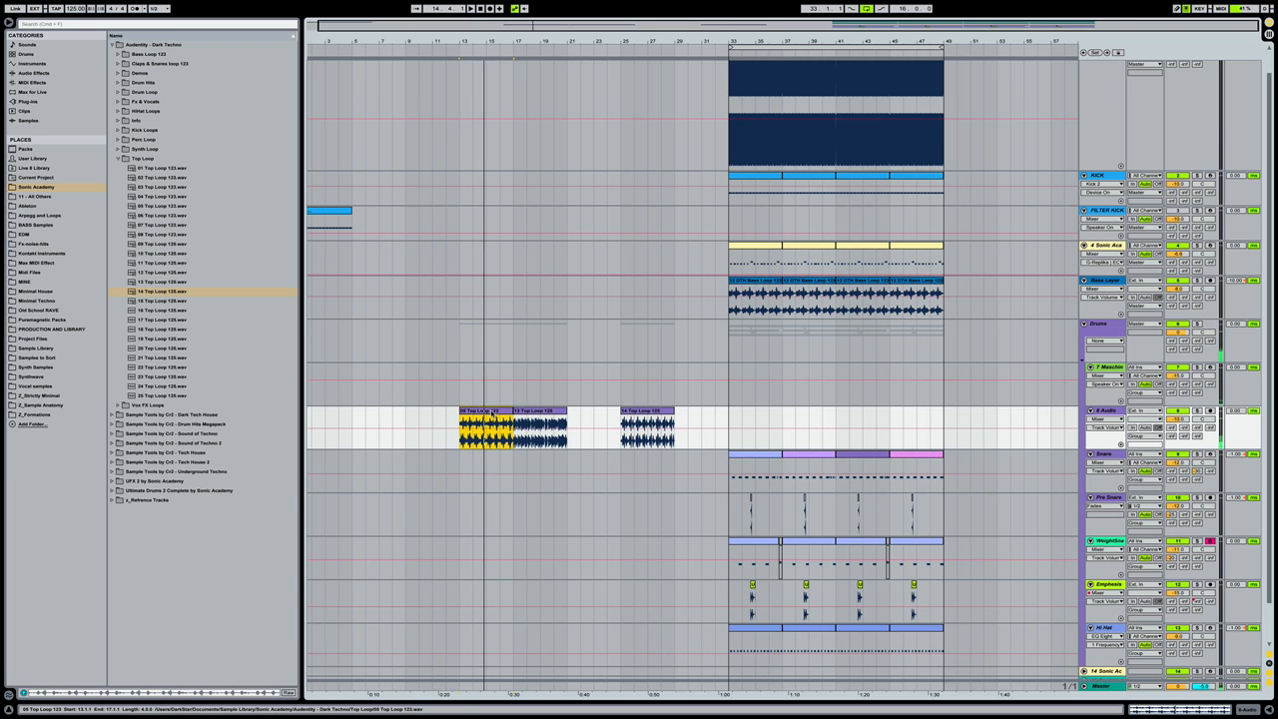
{"action": "left_click", "coordinate": [545, 411]}
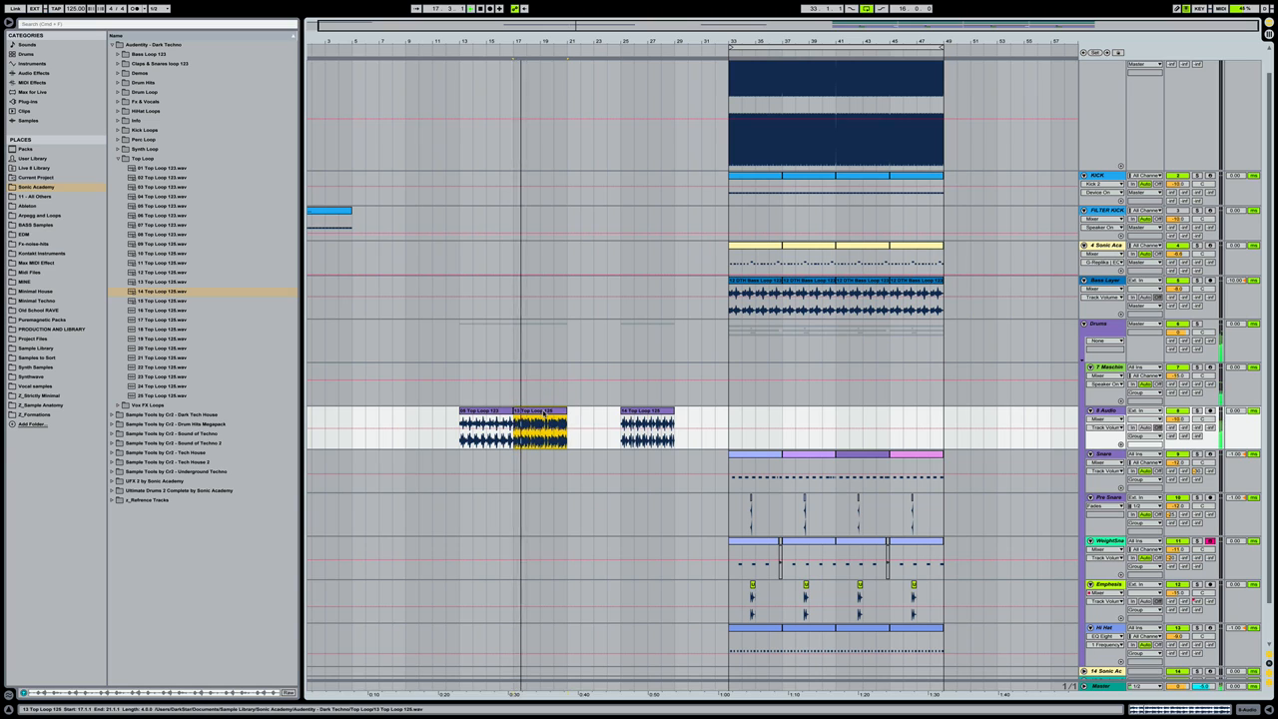
{"action": "left_click", "coordinate": [643, 412]}
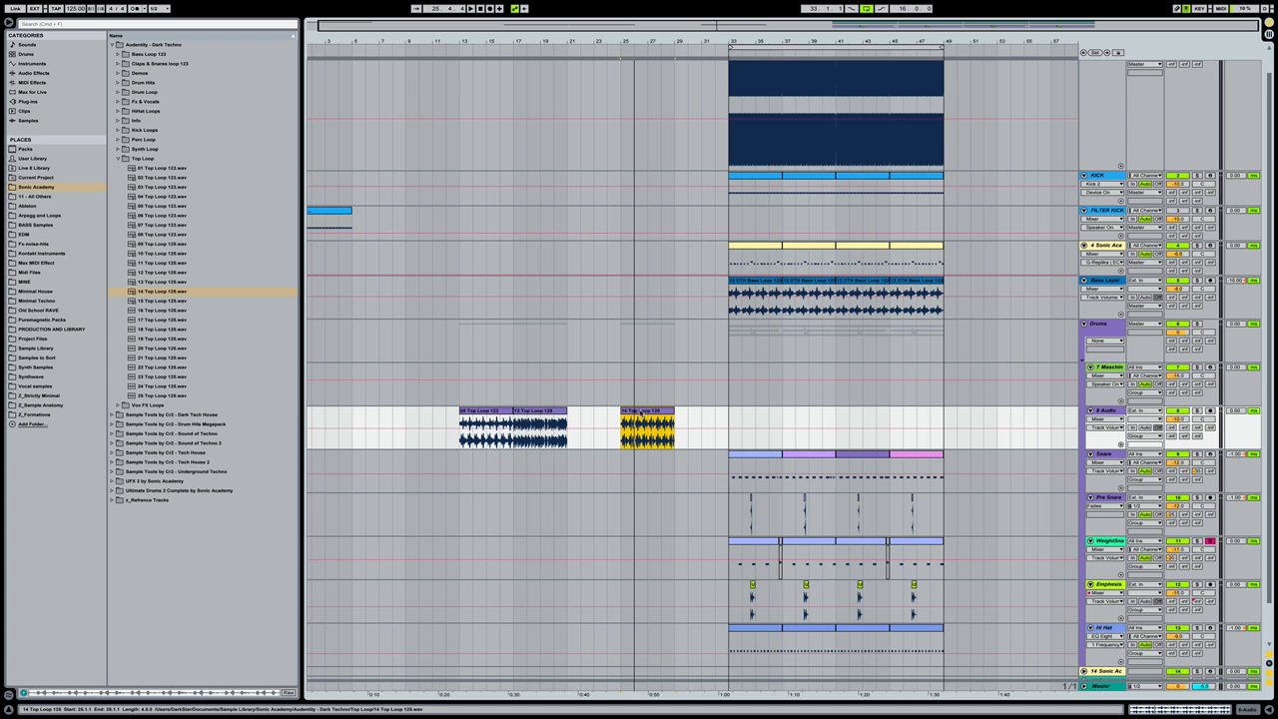
{"action": "left_click_drag", "start_coordinate": [641, 413], "coordinate": [749, 412]}
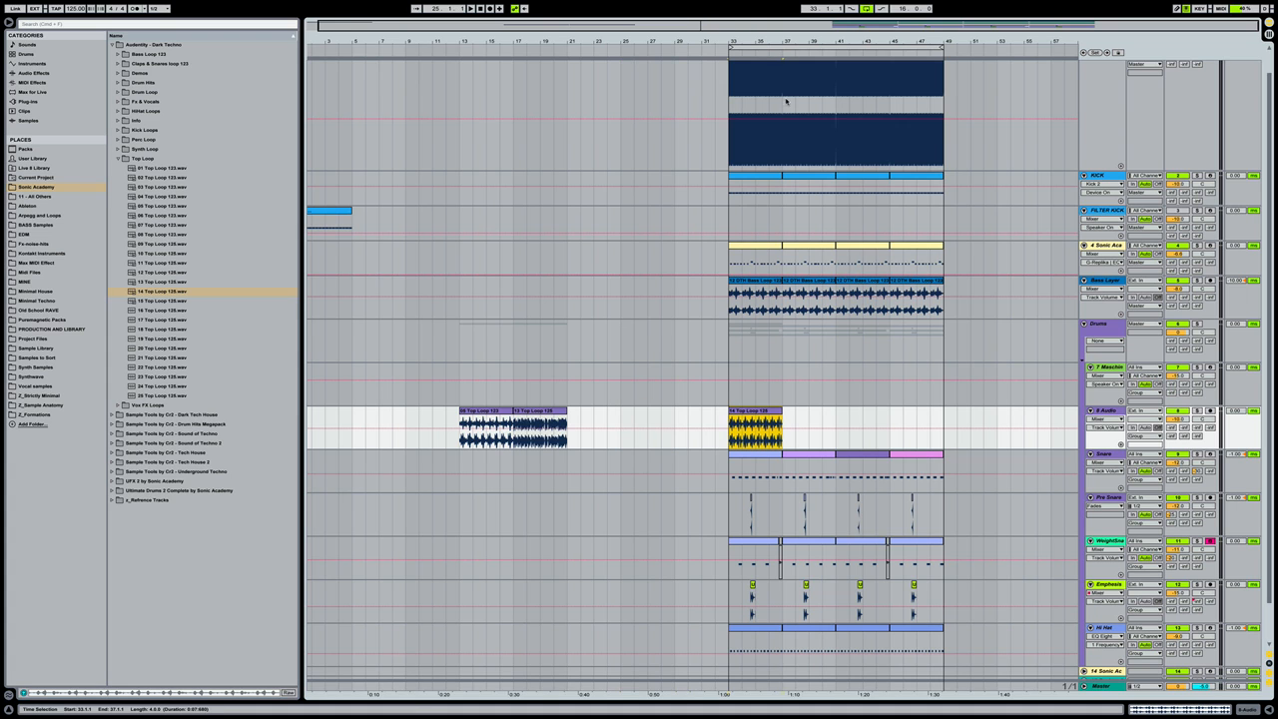
Increase the height of the 8 Audio track to show the waveform detail of the 14 Top Loop clip at bar 33
{"action": "left_click_drag", "start_coordinate": [779, 42], "coordinate": [779, 200]}
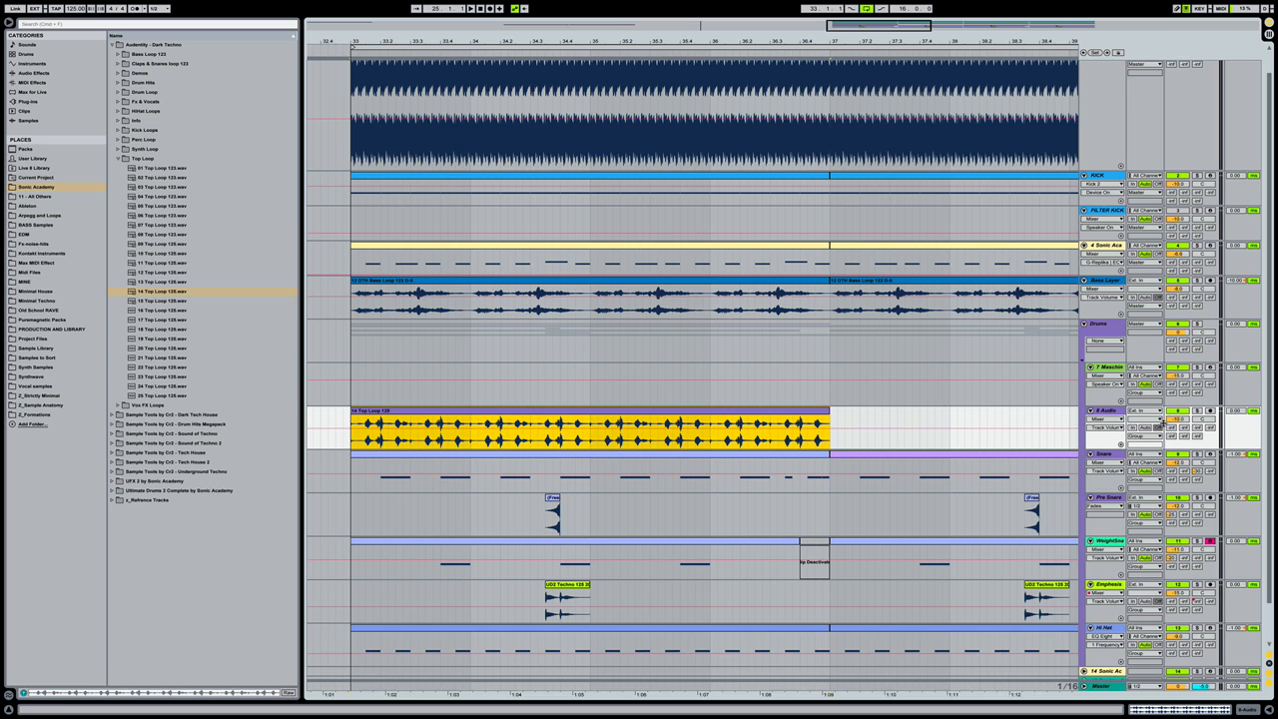
{"action": "left_click_drag", "start_coordinate": [1116, 448], "coordinate": [1119, 523]}
{"action": "scroll", "coordinate": [966, 443], "scroll_direction": "left", "scroll_amount": 3}
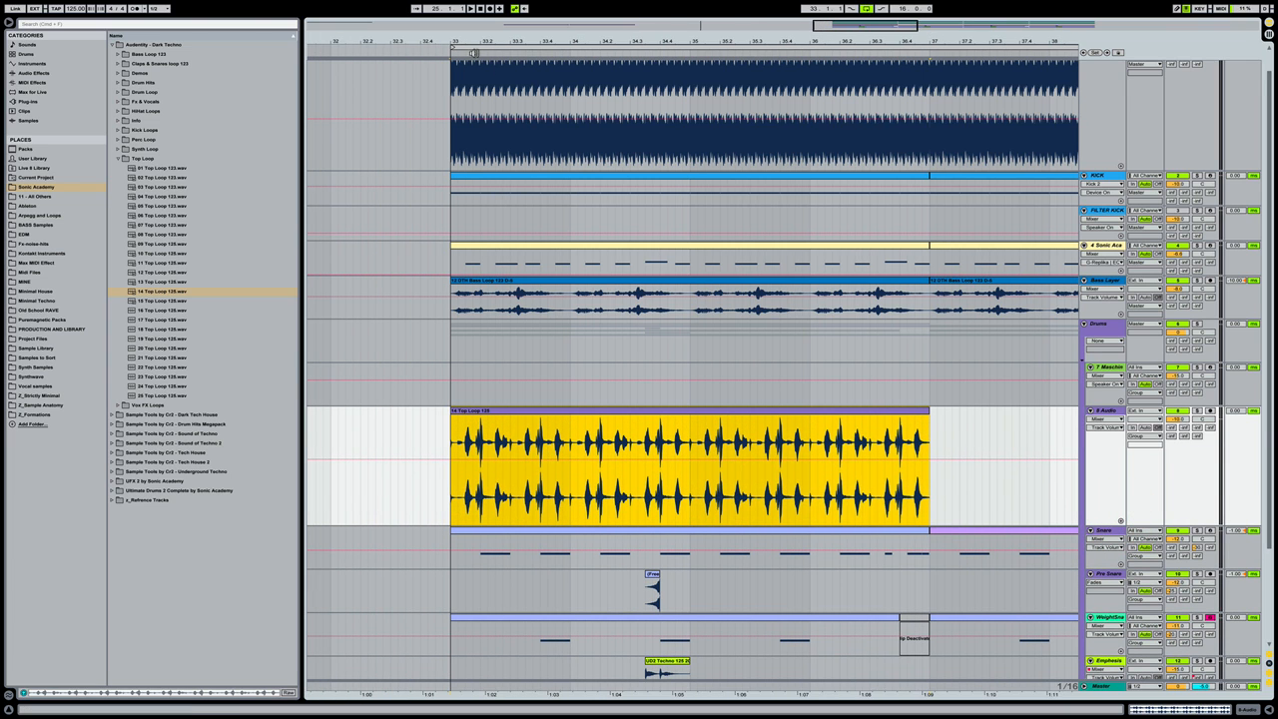
{"action": "left_click_drag", "start_coordinate": [473, 40], "coordinate": [473, 190]}
{"action": "scroll", "coordinate": [721, 440], "scroll_direction": "left", "scroll_amount": 2}
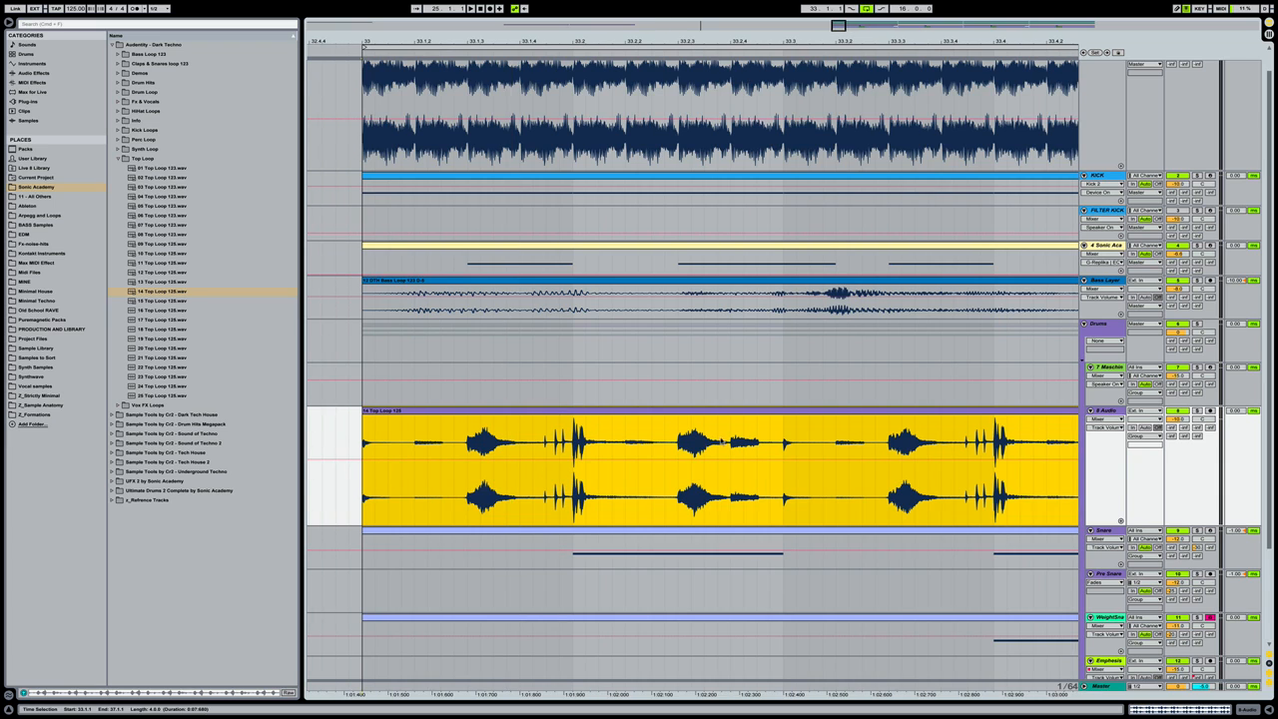
Solo the 8 Audio track and play the opening of the 14 Top Loop clip several times from bar 33
{"action": "scroll", "coordinate": [488, 386], "scroll_direction": "down", "scroll_amount": 3}
{"action": "left_click", "coordinate": [504, 290]}
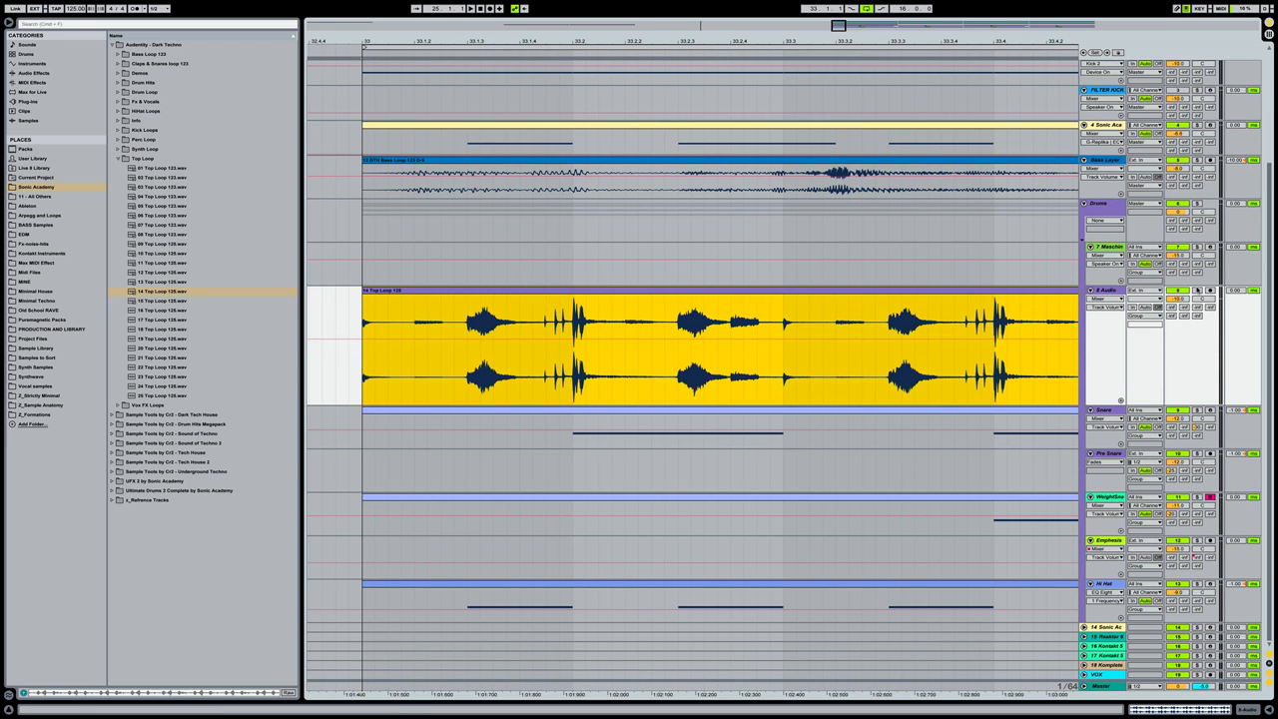
{"action": "left_click", "coordinate": [1196, 289]}
{"action": "key", "text": "space"}
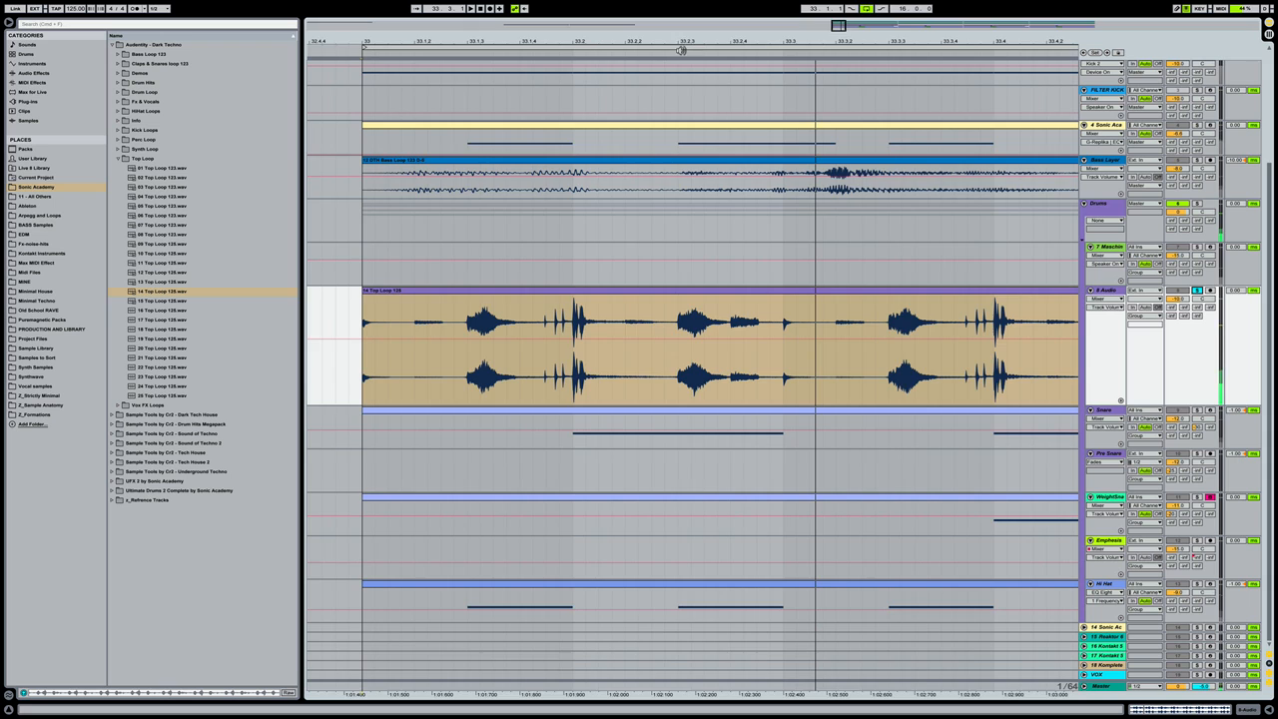
{"action": "left_click_drag", "start_coordinate": [681, 50], "coordinate": [681, 30]}
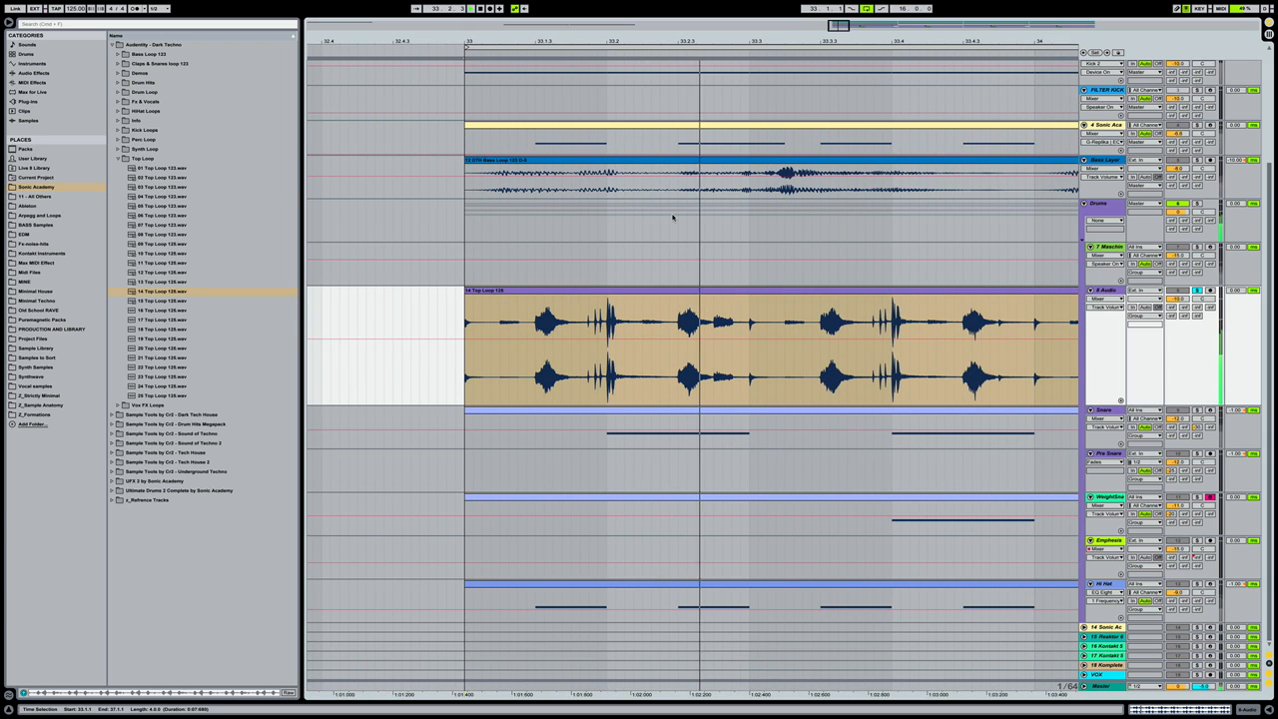
{"action": "key", "text": "space"}
{"action": "key", "text": "space"}
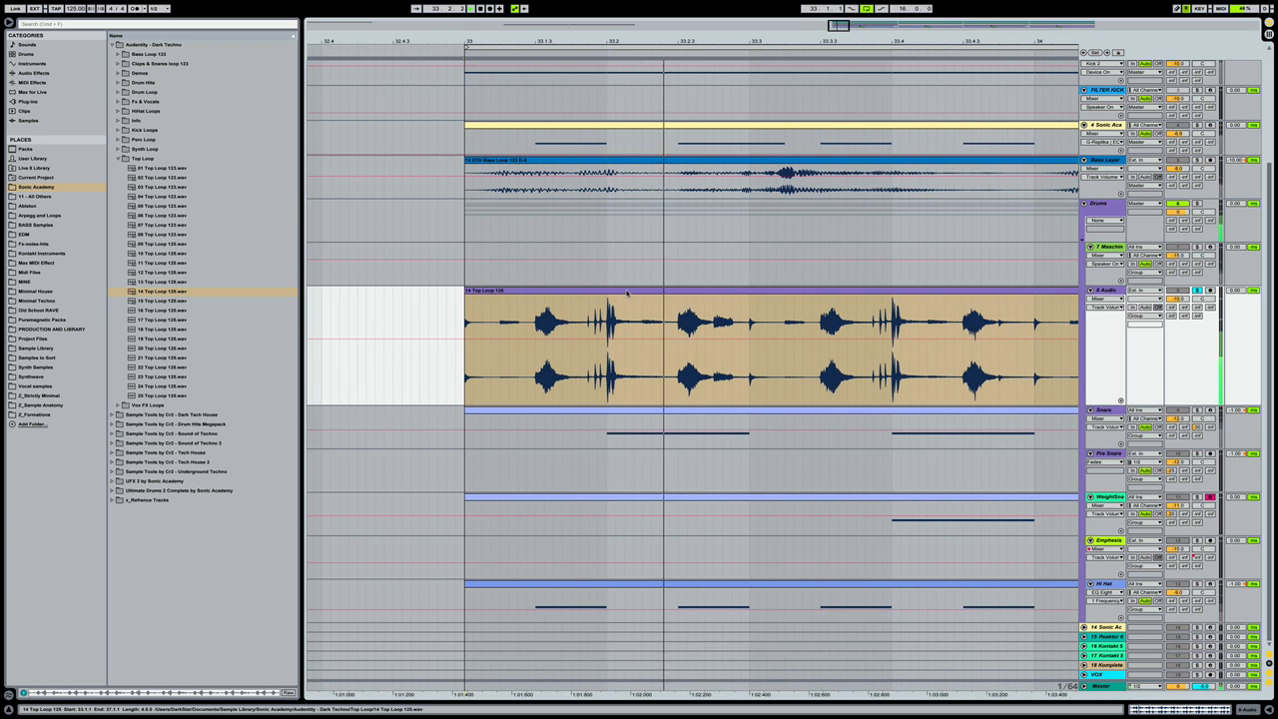
{"action": "key", "text": "space"}
{"action": "key", "text": "space"}
{"action": "key", "text": "space"}
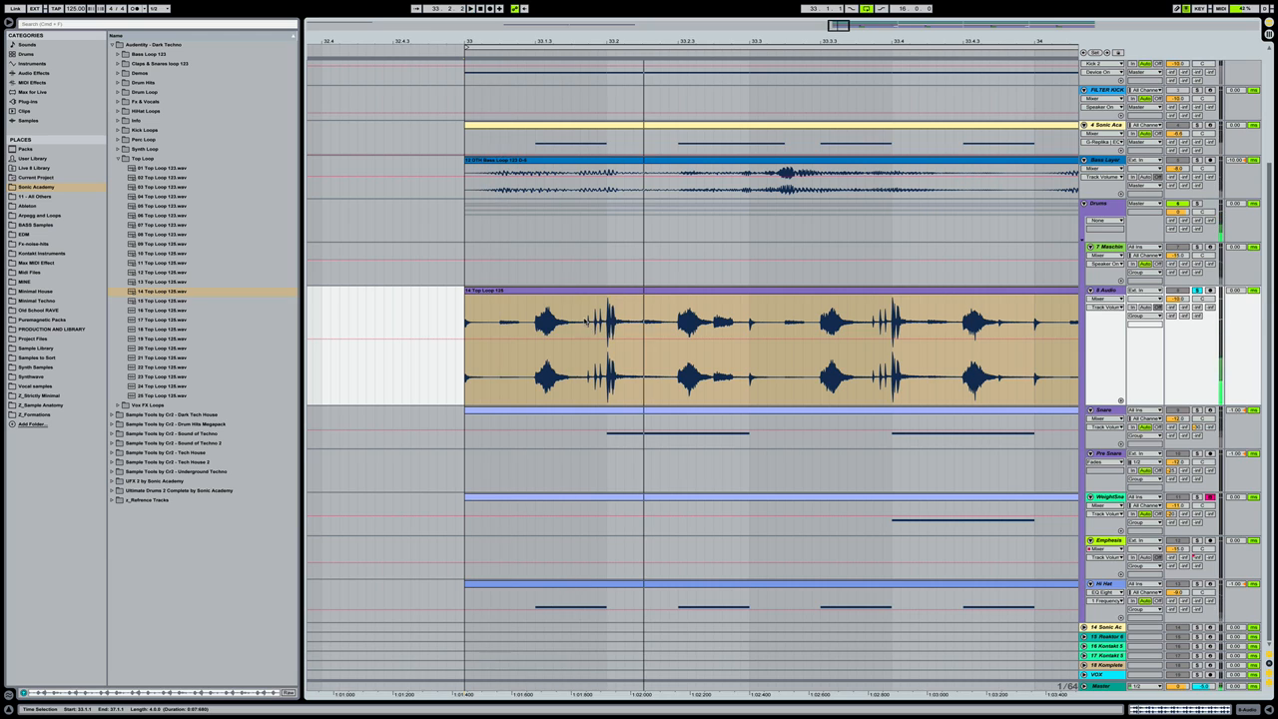
Cut the cluster of sharp hits around beat 33.2 out of the 14 Top Loop clip and delete it
{"action": "left_click", "coordinate": [586, 323]}
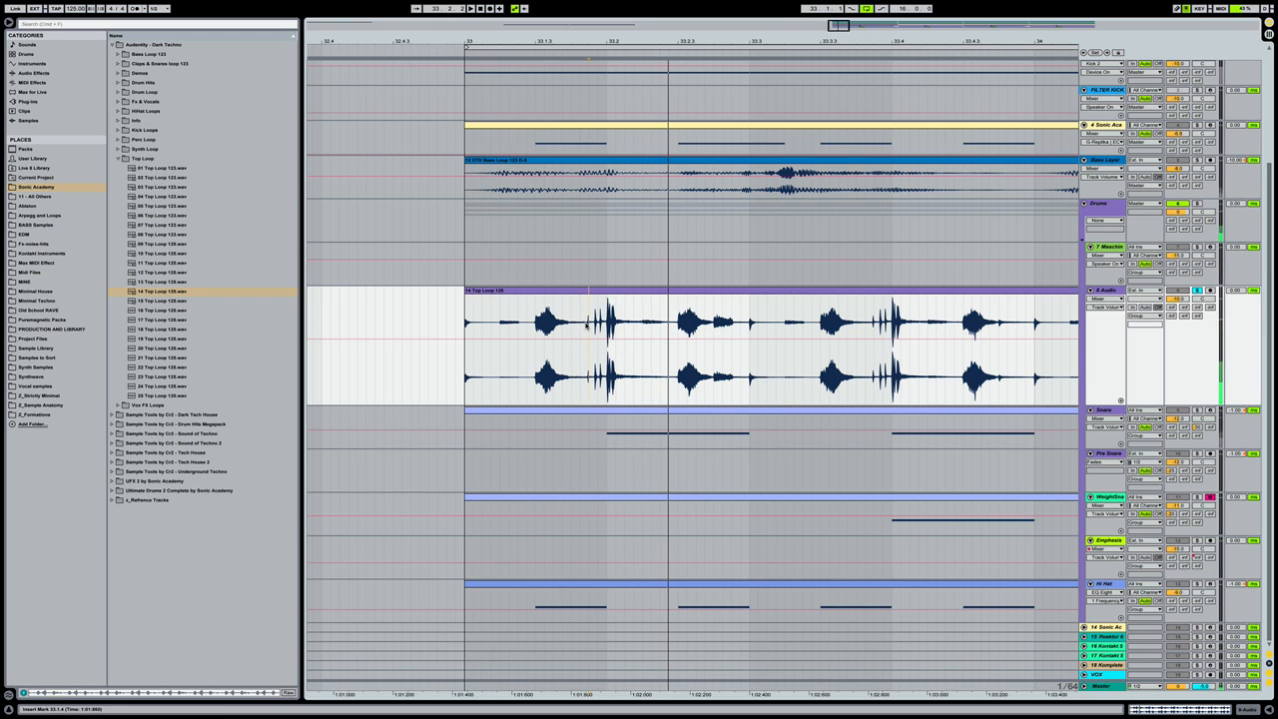
{"action": "left_click", "coordinate": [594, 310]}
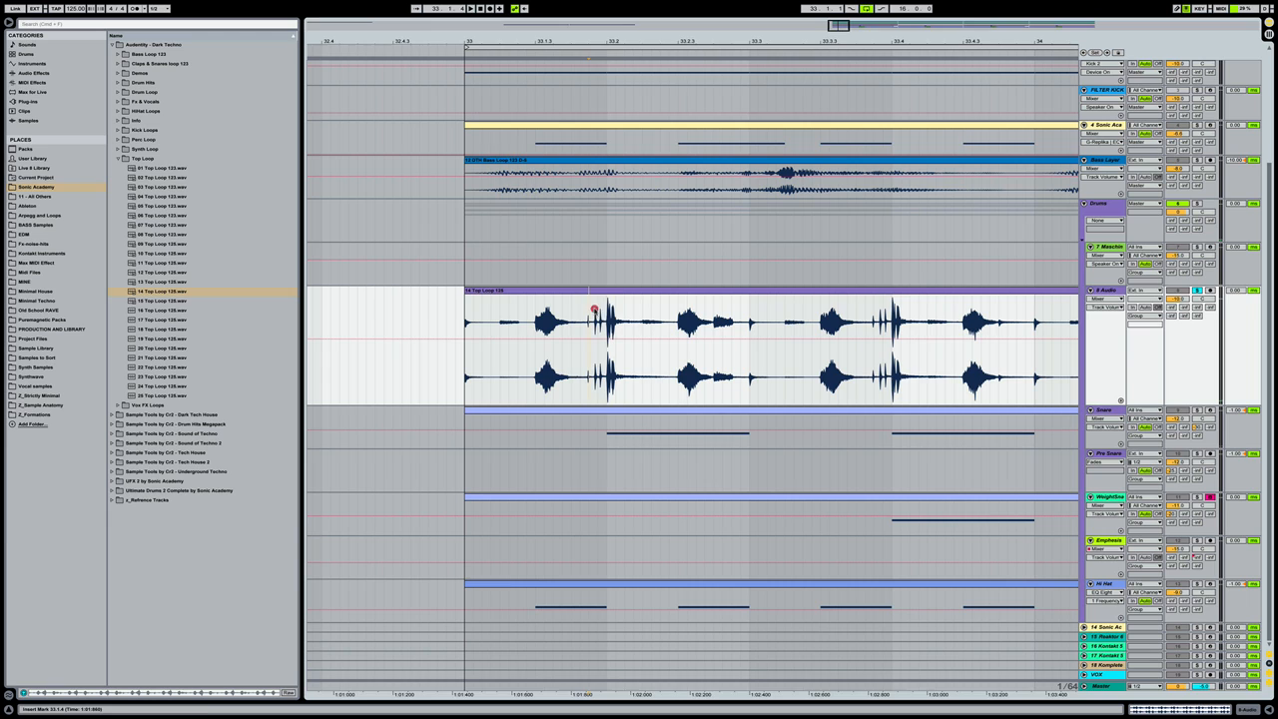
{"action": "left_click_drag", "start_coordinate": [594, 310], "coordinate": [616, 310]}
{"action": "key", "text": "ctrl+e"}
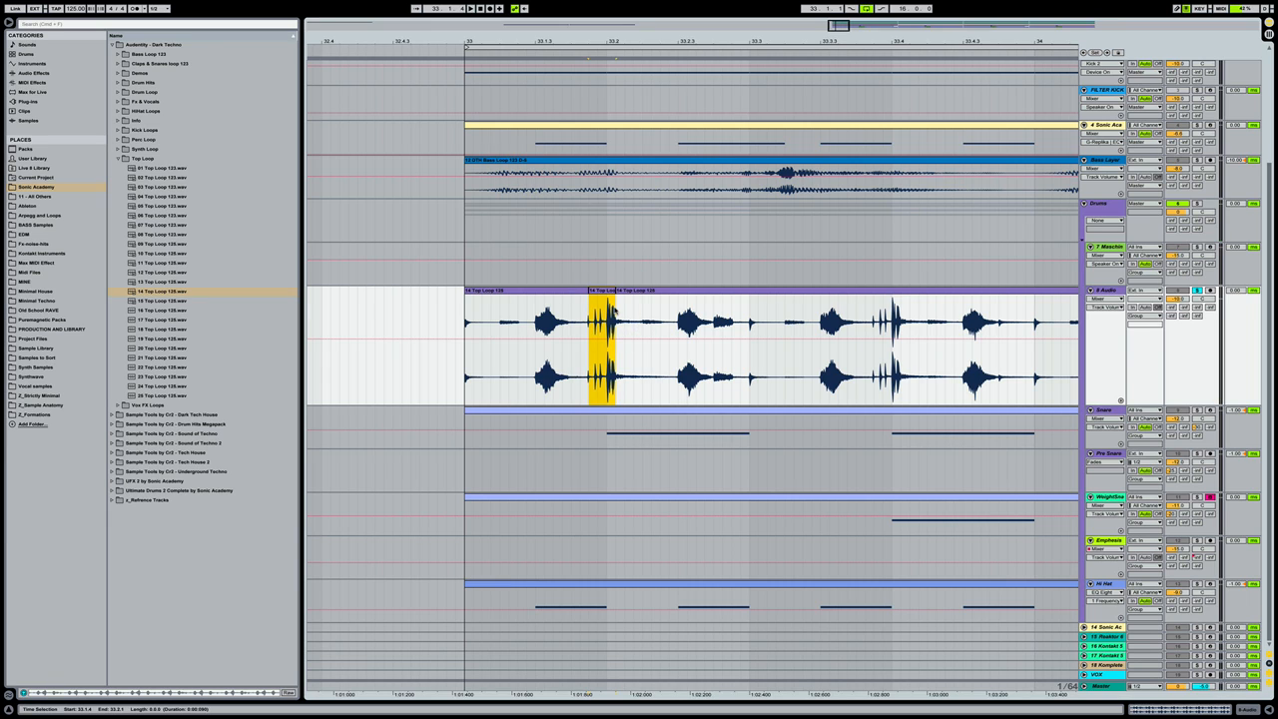
{"action": "key", "text": "Delete"}
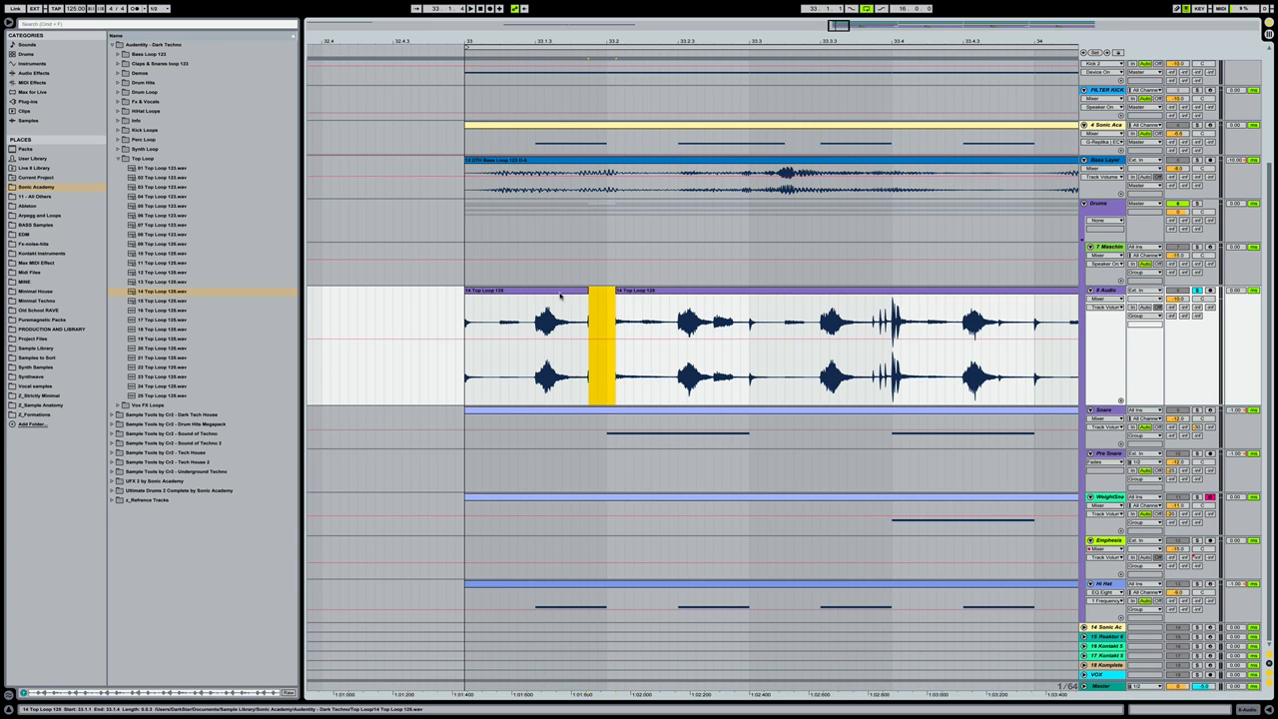
Audition the edit, then trim the stray transient off the end of the first loop piece and add a short fade-out
{"action": "left_click", "coordinate": [556, 289]}
{"action": "key", "text": "space"}
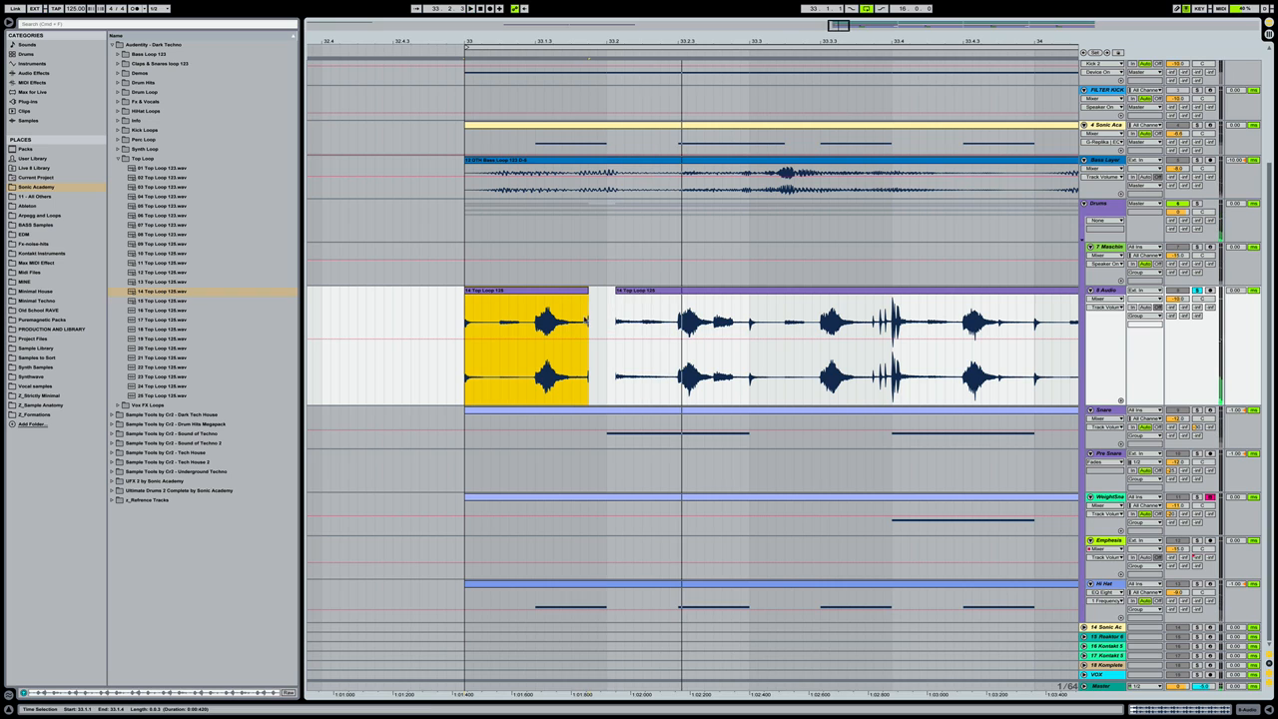
{"action": "left_click_drag", "start_coordinate": [582, 42], "coordinate": [582, 150]}
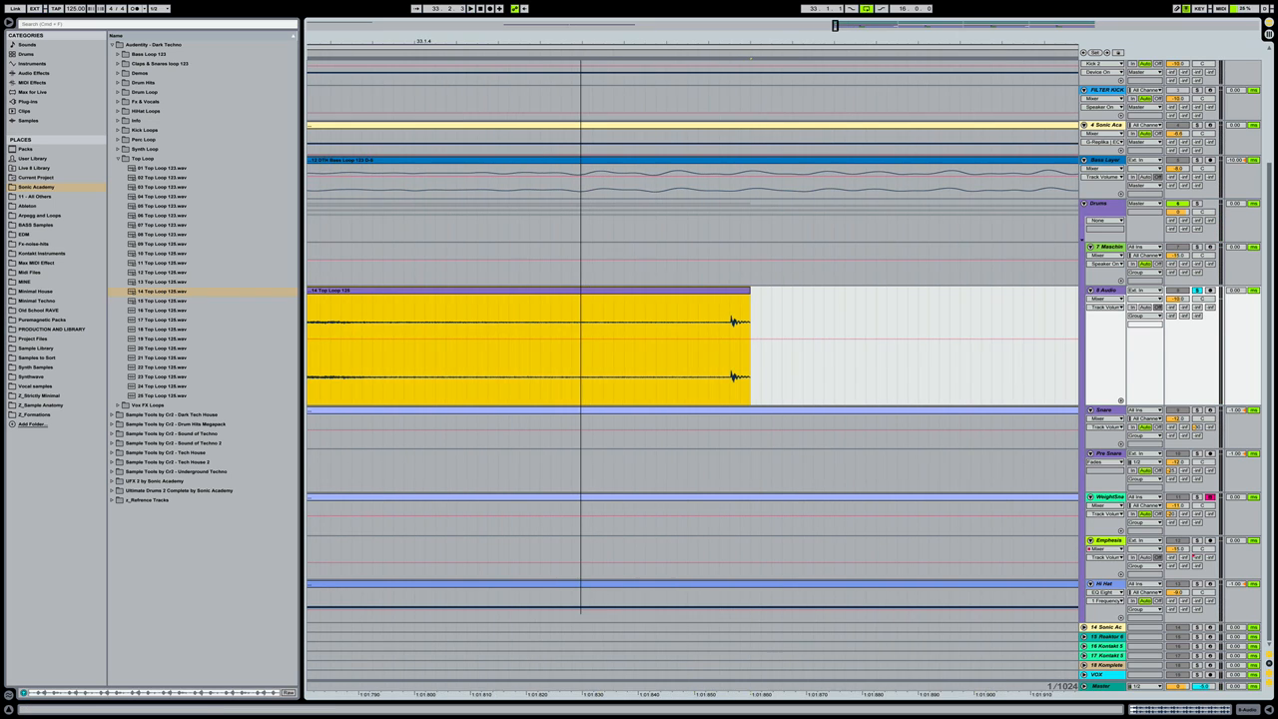
{"action": "left_click", "coordinate": [719, 319]}
{"action": "left_click", "coordinate": [729, 308]}
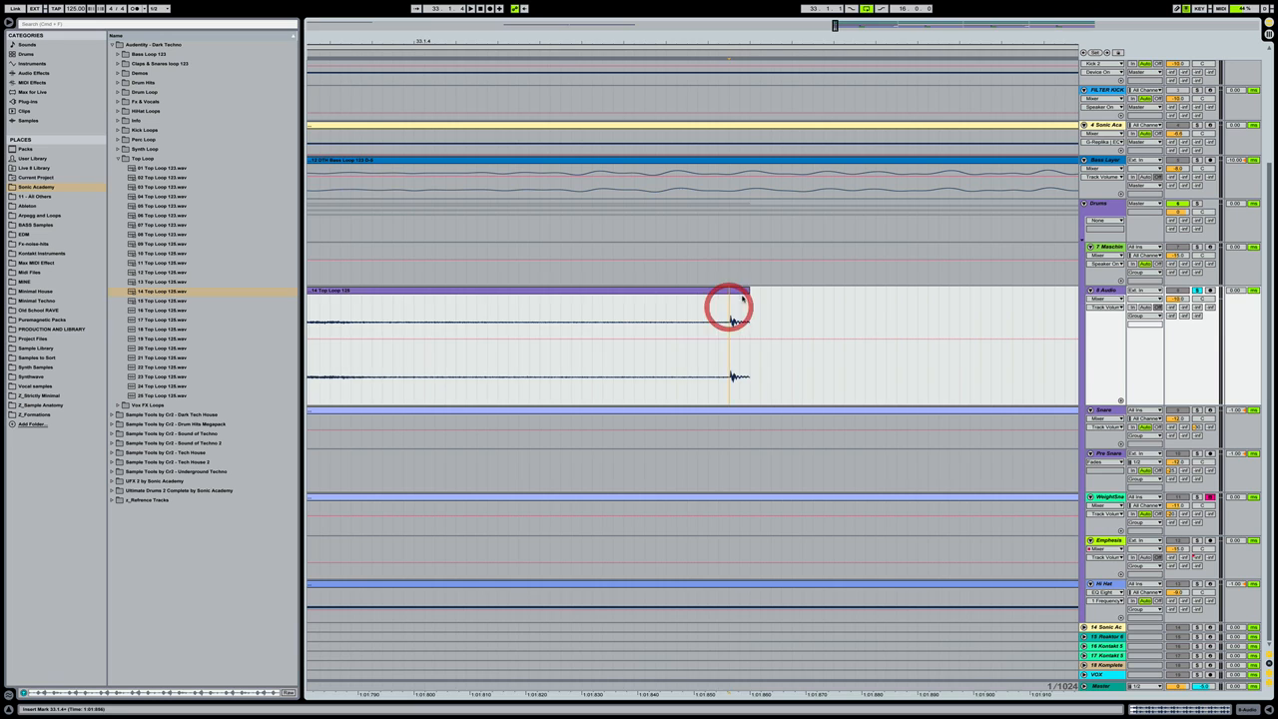
{"action": "left_click_drag", "start_coordinate": [749, 292], "coordinate": [708, 294]}
{"action": "left_click", "coordinate": [726, 297]}
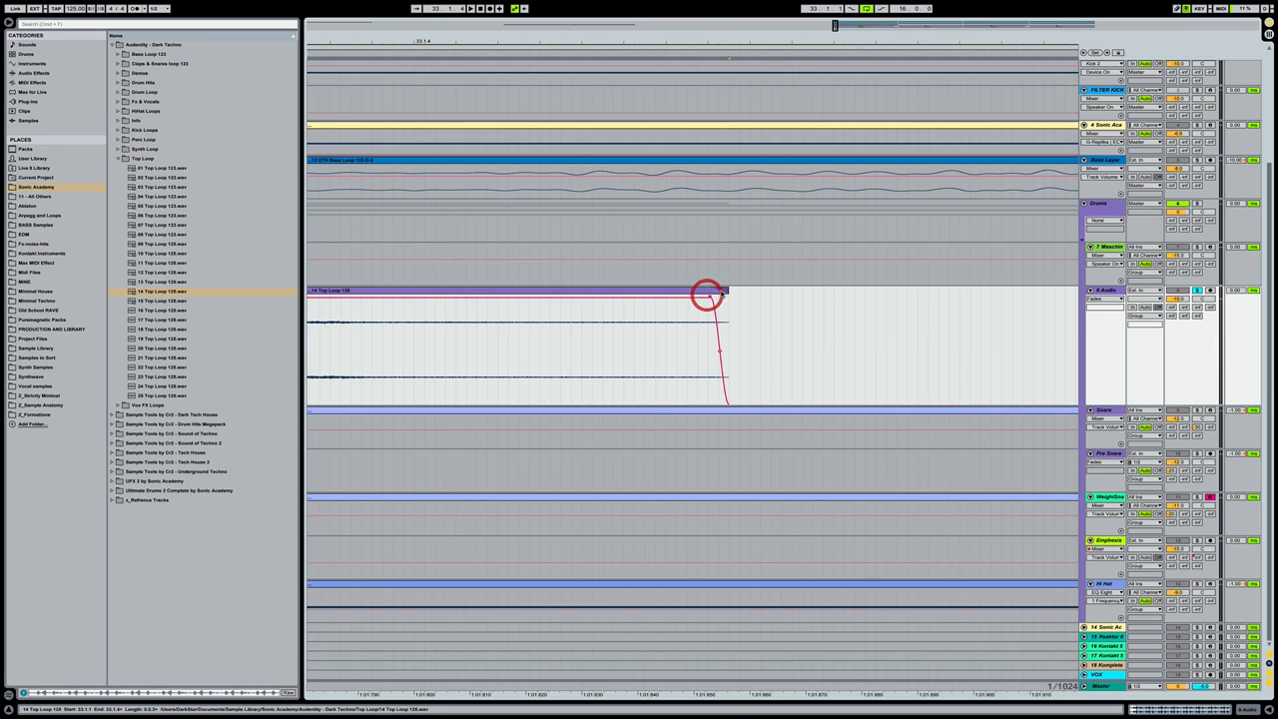
Add a short fade-in to the start of the loop piece after the gap
{"action": "left_click_drag", "start_coordinate": [709, 45], "coordinate": [709, 7]}
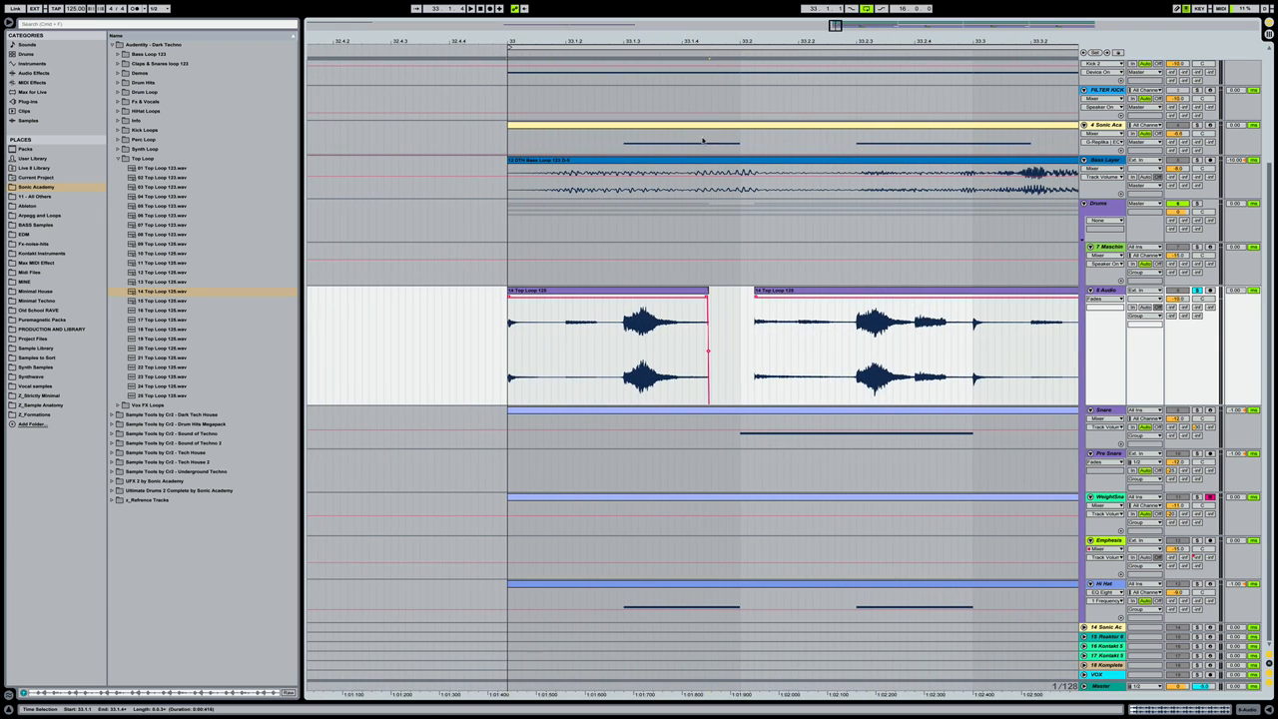
{"action": "scroll", "coordinate": [656, 301], "scroll_direction": "right", "scroll_amount": 3}
{"action": "mouse_move", "coordinate": [686, 294]}
{"action": "left_mouse_down"}
{"action": "mouse_move", "coordinate": [672, 293]}
{"action": "mouse_move", "coordinate": [693, 295]}
{"action": "left_mouse_up"}
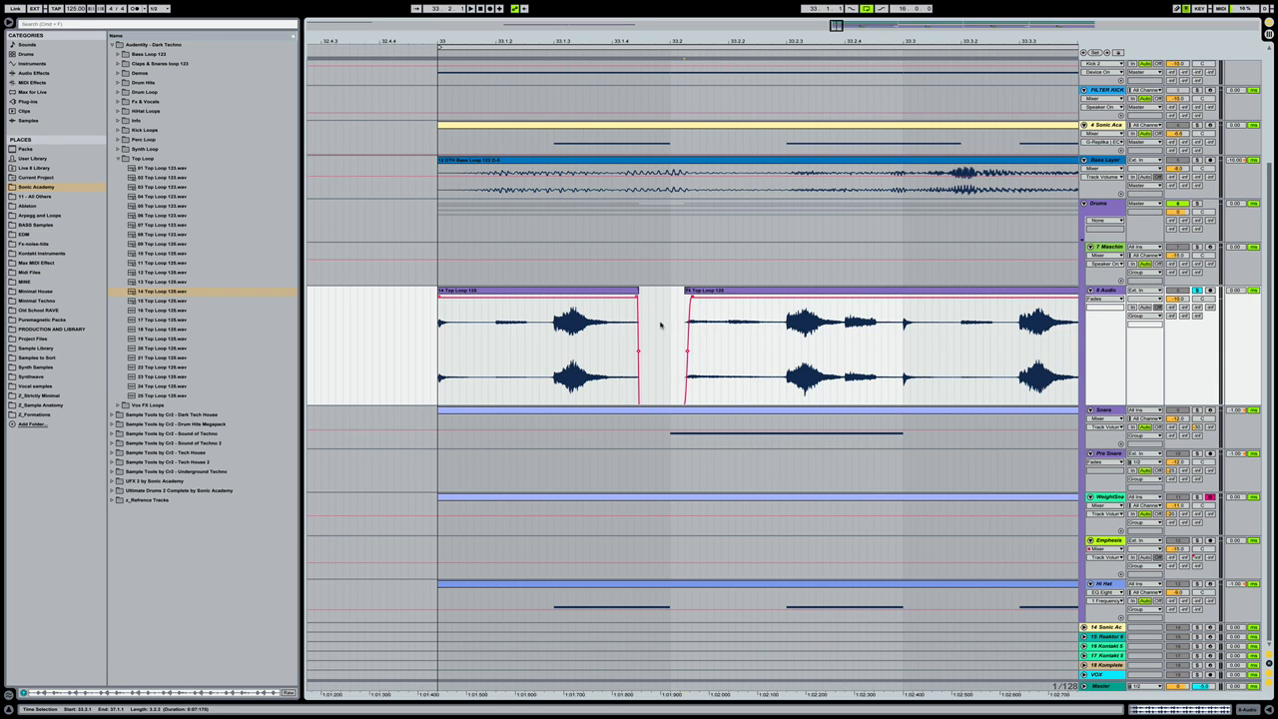
Play the edited 14 Top Loop clip from bar 33 to check the first gap and its fades
{"action": "left_click_drag", "start_coordinate": [703, 40], "coordinate": [703, 19]}
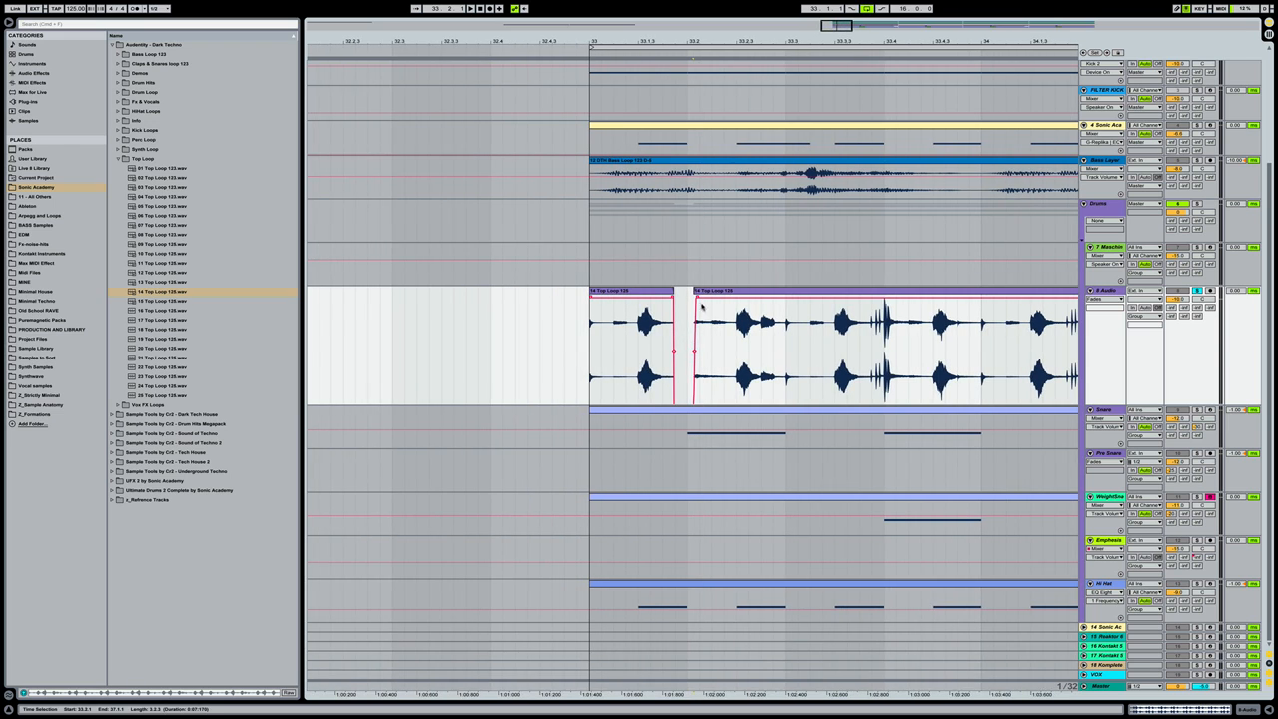
{"action": "scroll", "coordinate": [673, 288], "scroll_direction": "right", "scroll_amount": 3}
{"action": "scroll", "coordinate": [568, 299], "scroll_direction": "right", "scroll_amount": 2}
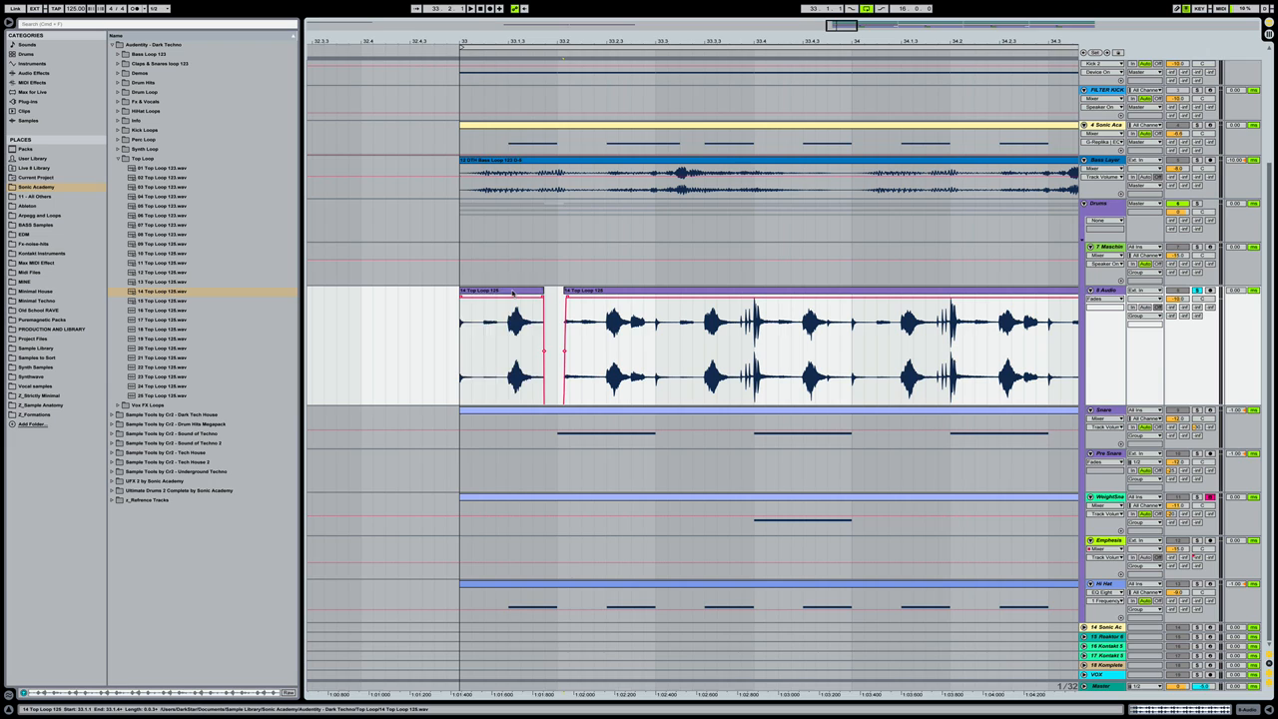
{"action": "left_click", "coordinate": [512, 292]}
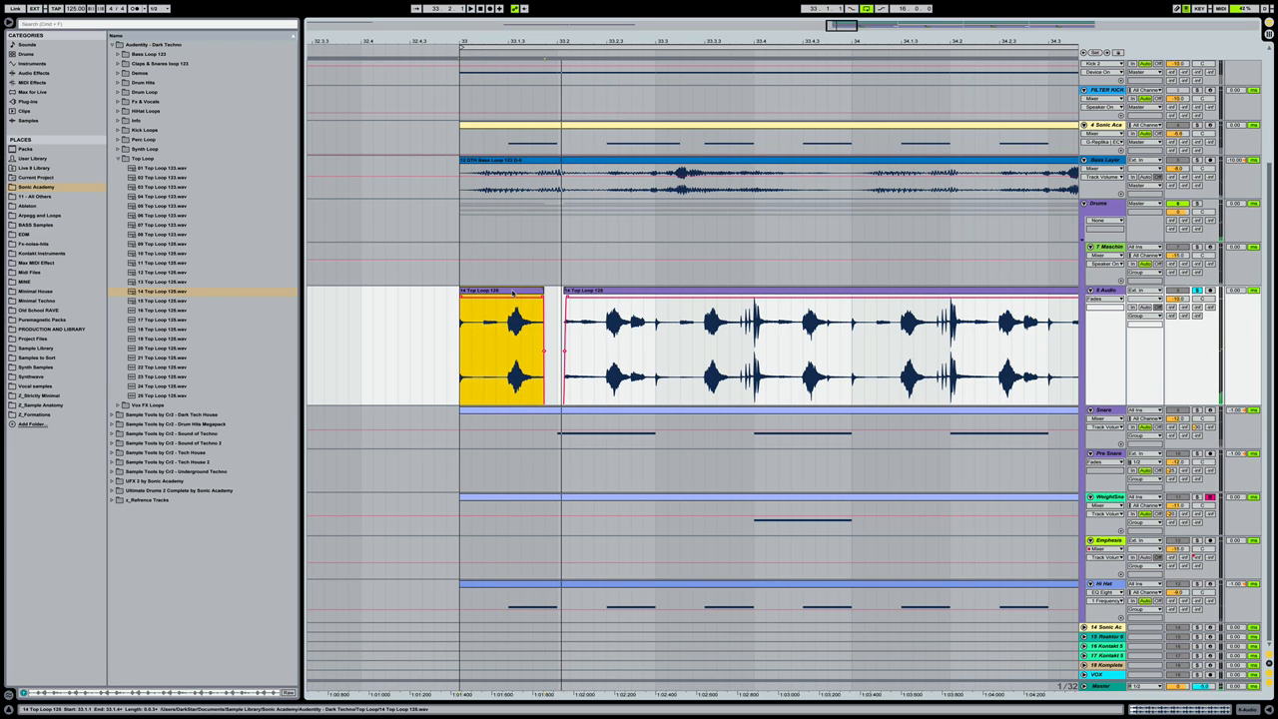
{"action": "key", "text": "space"}
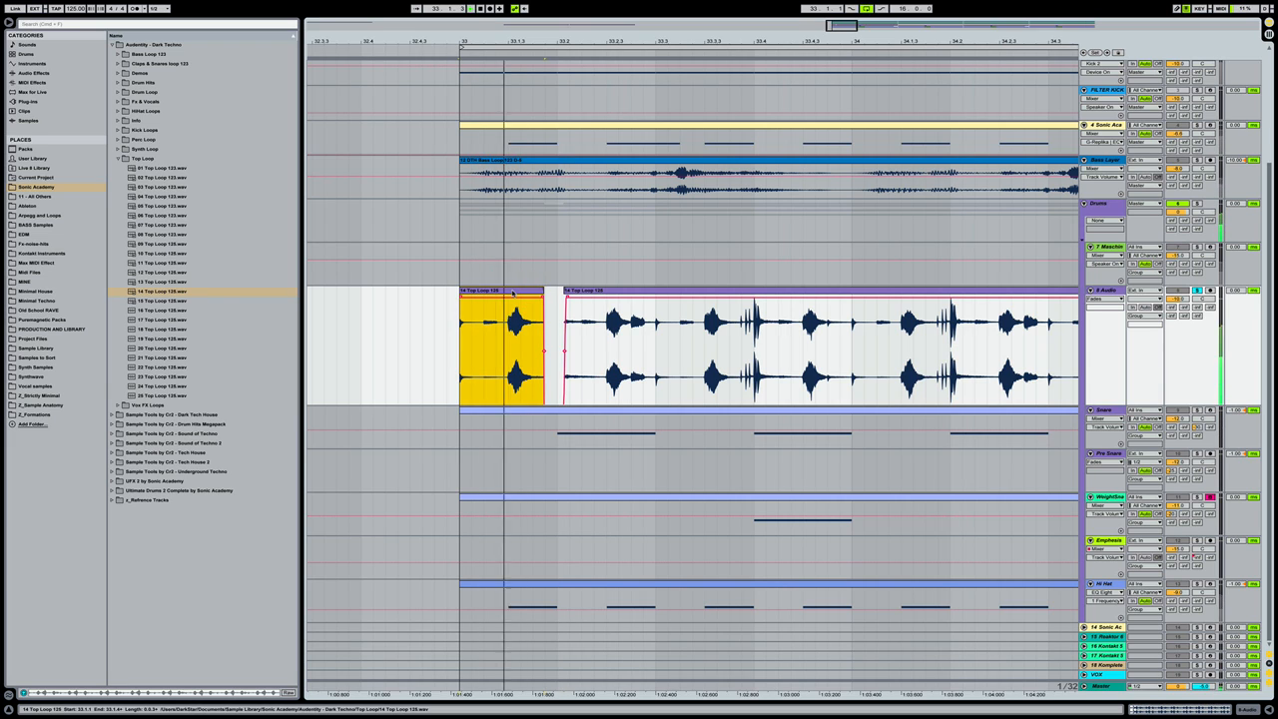
{"action": "key", "text": "space"}
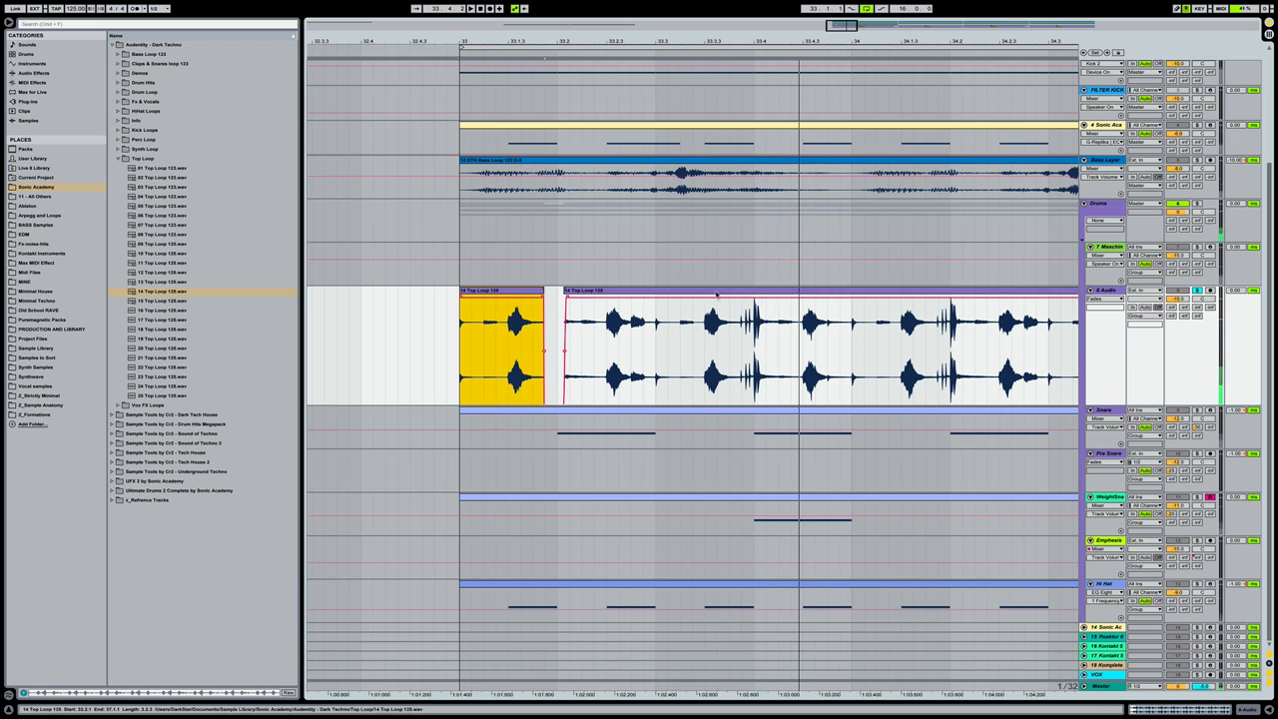
Cut the cluster of sharp hits just before beat 33.4 out of the 14 Top Loop clip and delete it
{"action": "left_click_drag", "start_coordinate": [781, 42], "coordinate": [775, 340]}
{"action": "left_click_drag", "start_coordinate": [699, 335], "coordinate": [739, 333]}
{"action": "key", "text": "ctrl+e"}
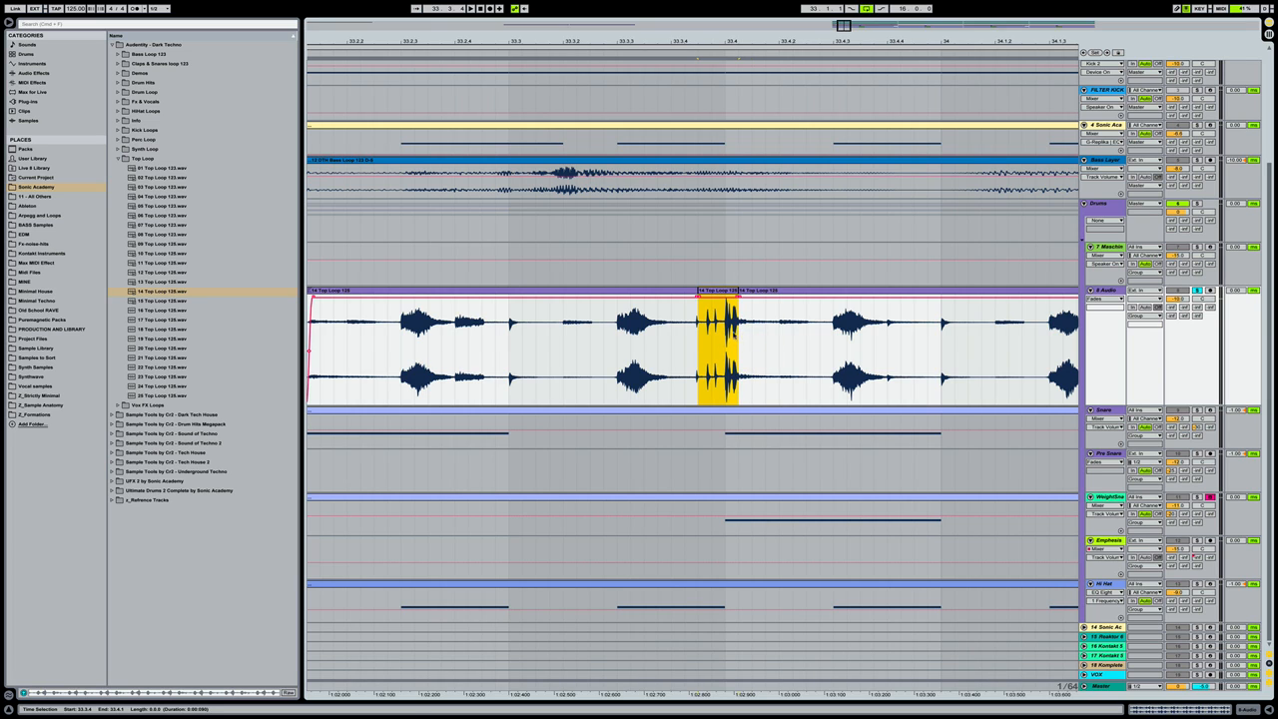
{"action": "key", "text": "Delete"}
Trim the stray transient off the end of the loop piece before the beat 33.4 gap and add a short fade-out
{"action": "left_click", "coordinate": [685, 290]}
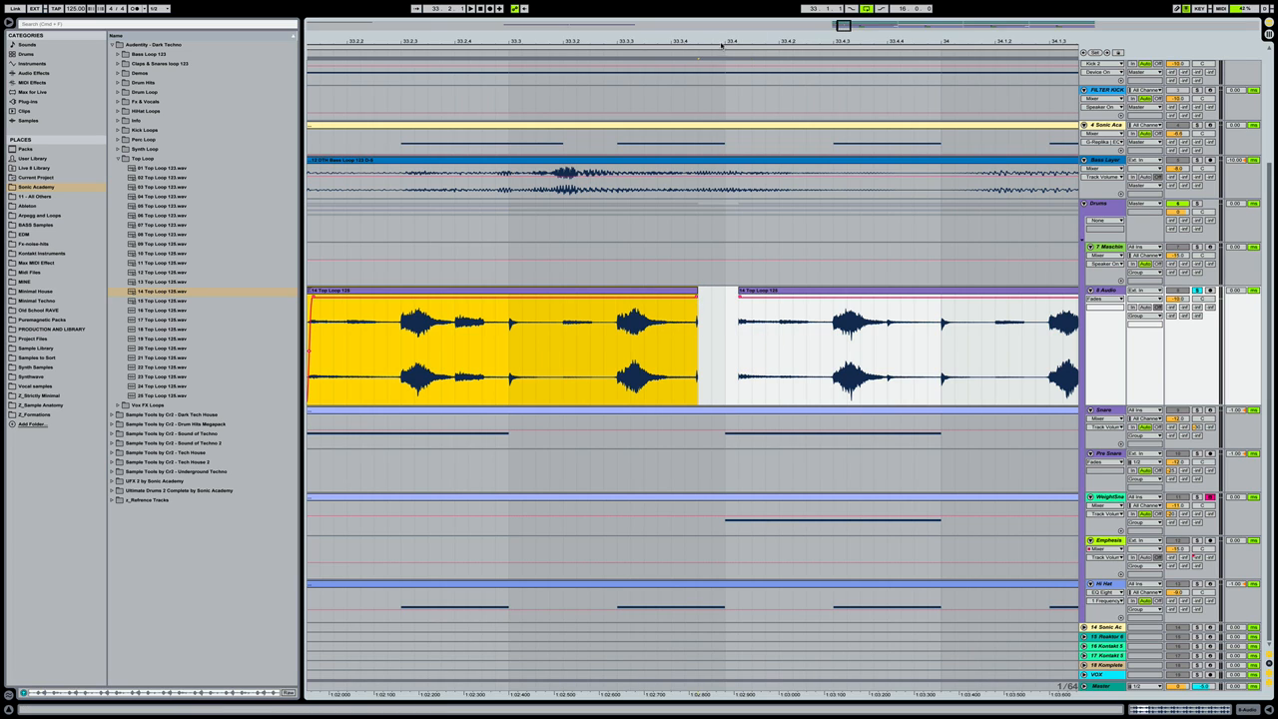
{"action": "left_click_drag", "start_coordinate": [695, 46], "coordinate": [696, 239]}
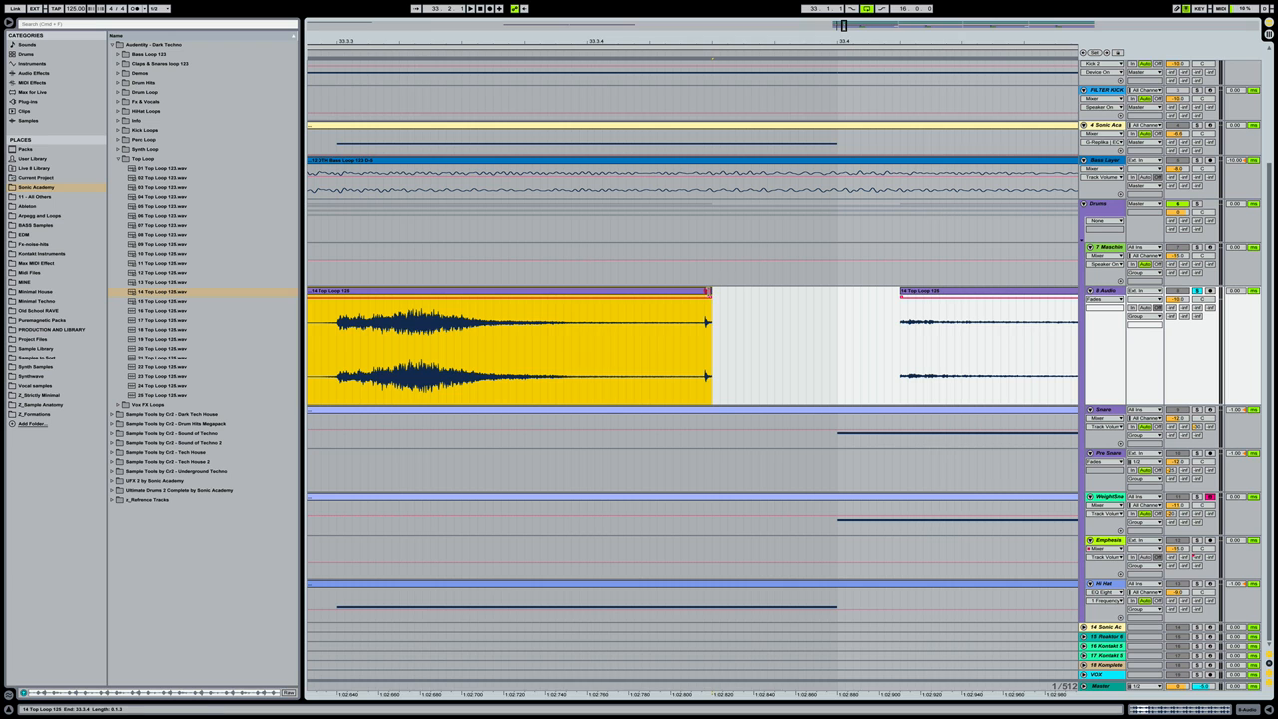
{"action": "left_click_drag", "start_coordinate": [708, 291], "coordinate": [684, 291]}
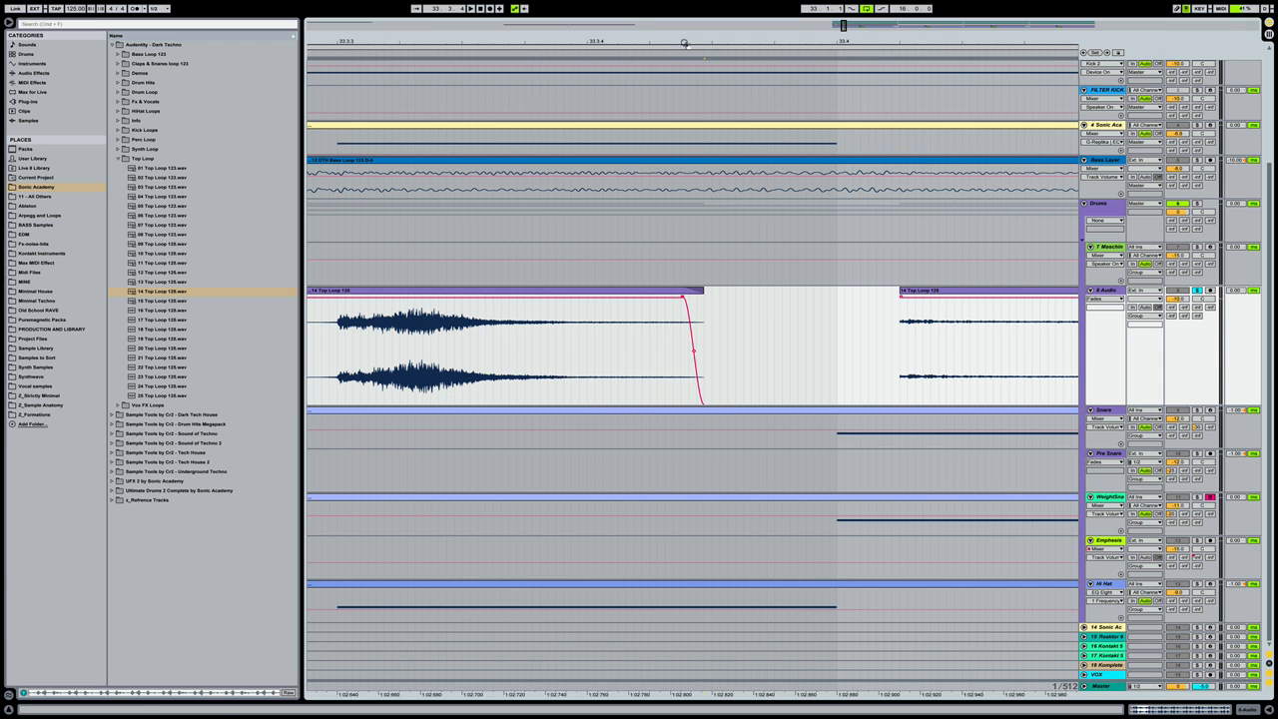
{"action": "left_click_drag", "start_coordinate": [685, 43], "coordinate": [685, 4]}
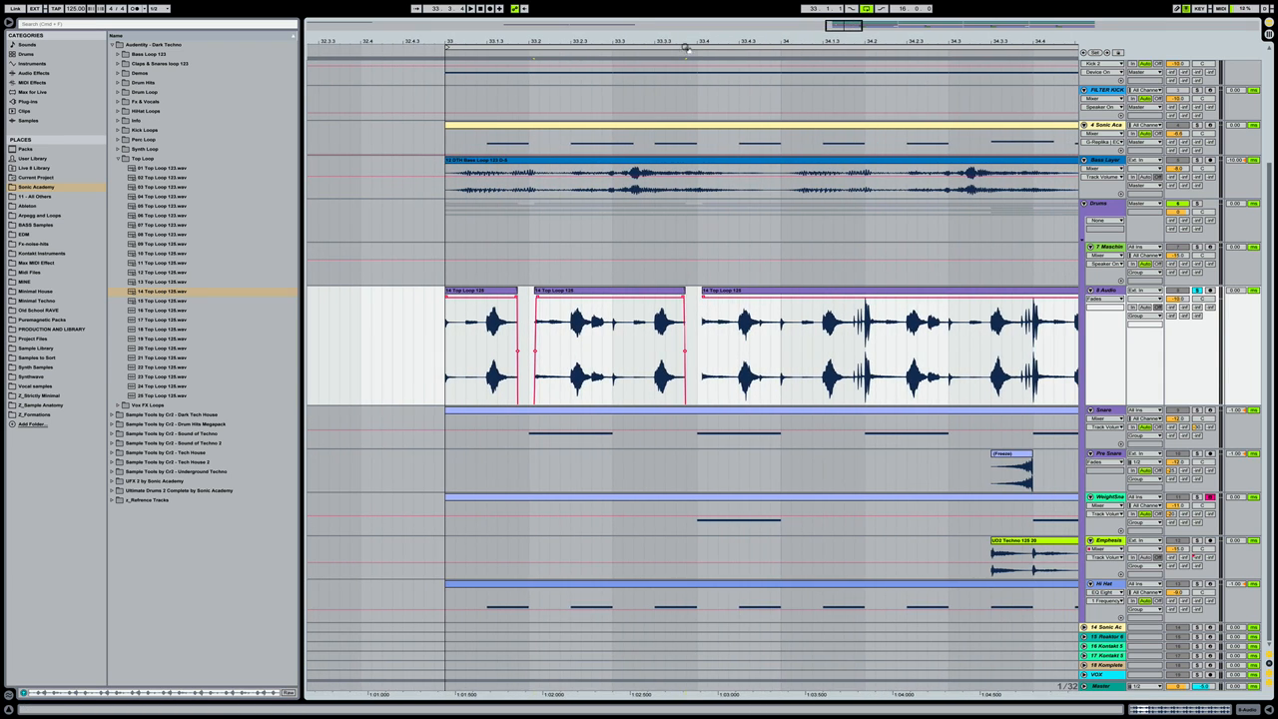
Split the 14 Top Loop clip at 34.1.1 and delete everything after it, keeping a one-bar loop
{"action": "scroll", "coordinate": [762, 342], "scroll_direction": "right", "scroll_amount": 2}
{"action": "left_click", "coordinate": [747, 319]}
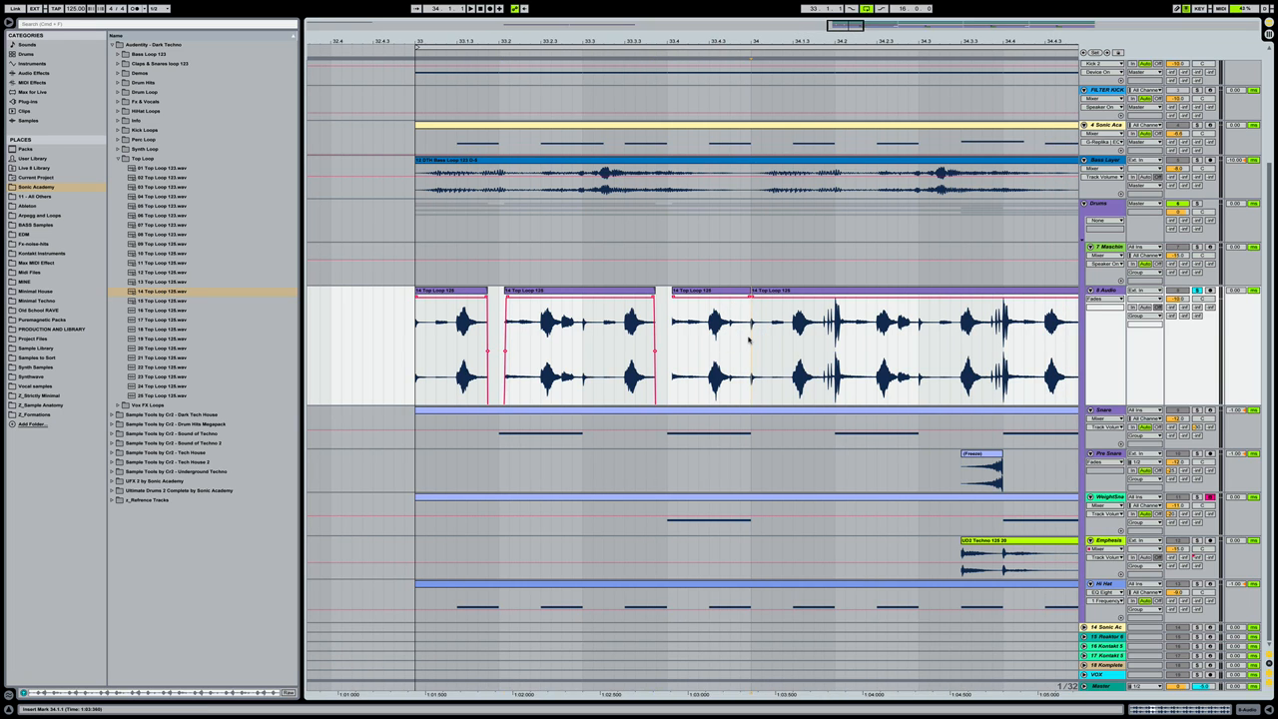
{"action": "key", "text": "ctrl+e"}
{"action": "left_click", "coordinate": [782, 289]}
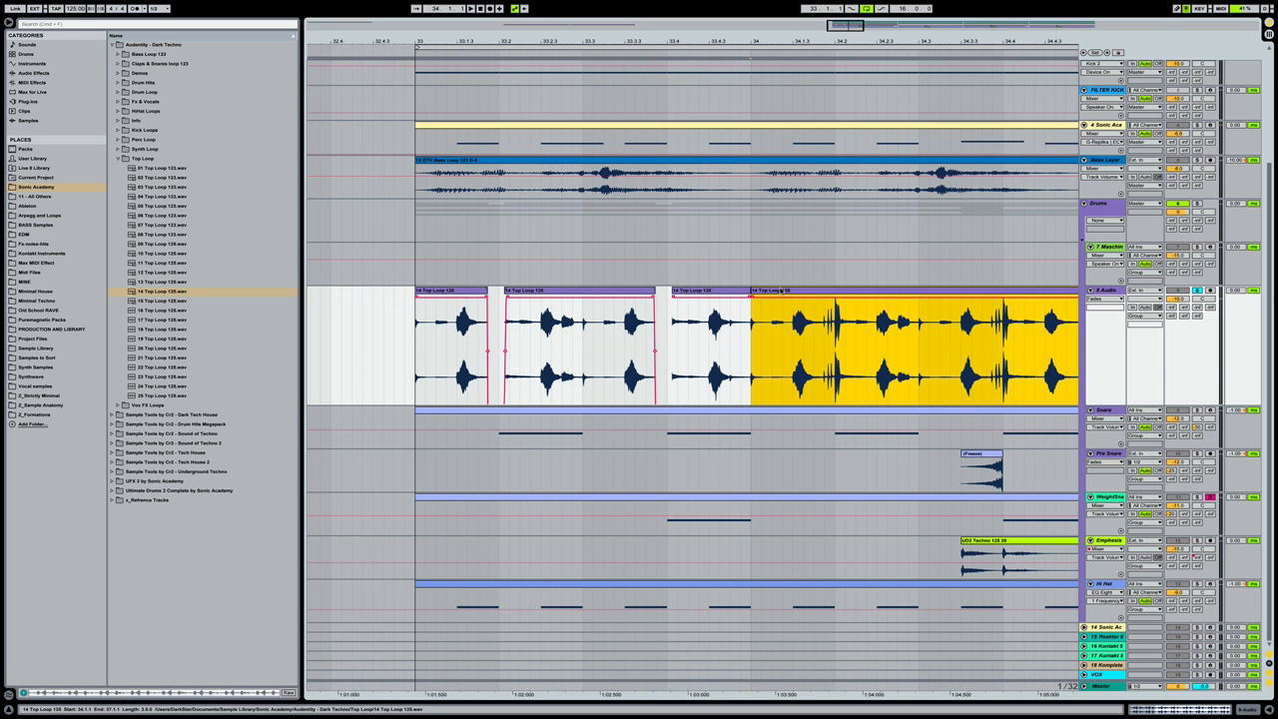
{"action": "key", "text": "Delete"}
Play the one-bar loop from bar 33, then listen to the quiet hit at 33.3.2 on its own
{"action": "left_click_drag", "start_coordinate": [548, 41], "coordinate": [546, 135]}
{"action": "scroll", "coordinate": [650, 337], "scroll_direction": "left", "scroll_amount": 3}
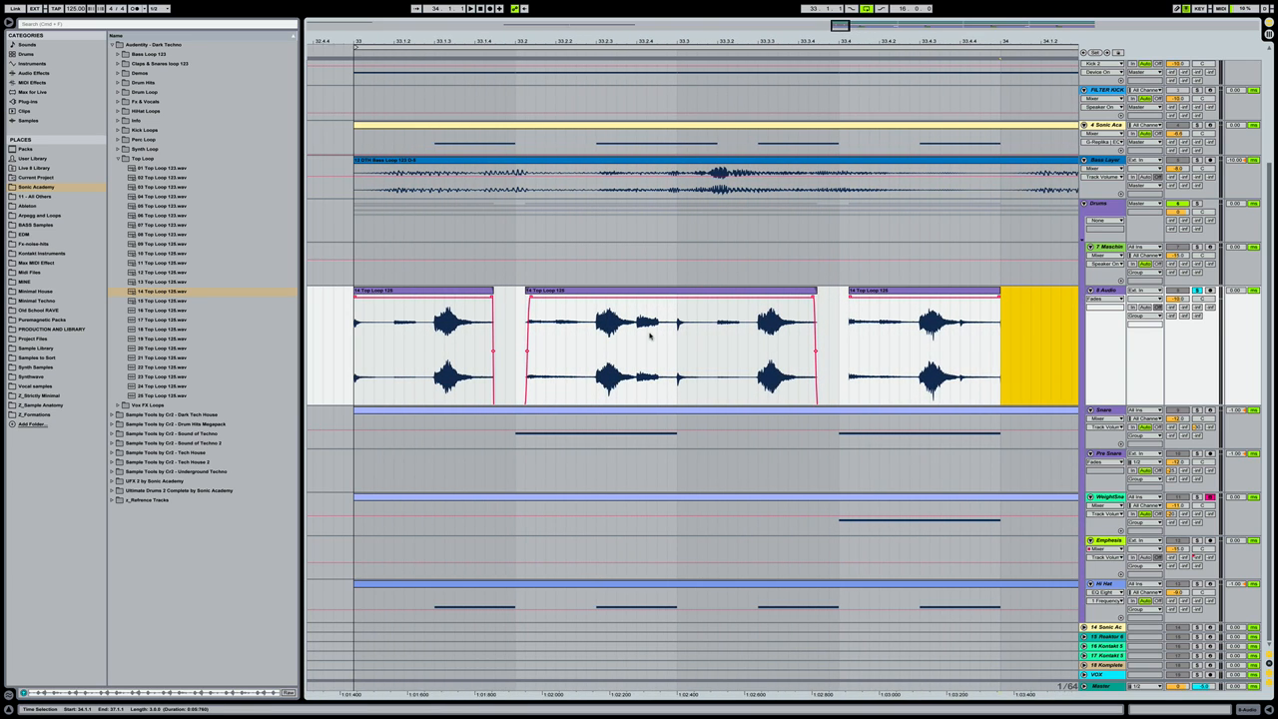
{"action": "left_click", "coordinate": [459, 292]}
{"action": "key", "text": "space"}
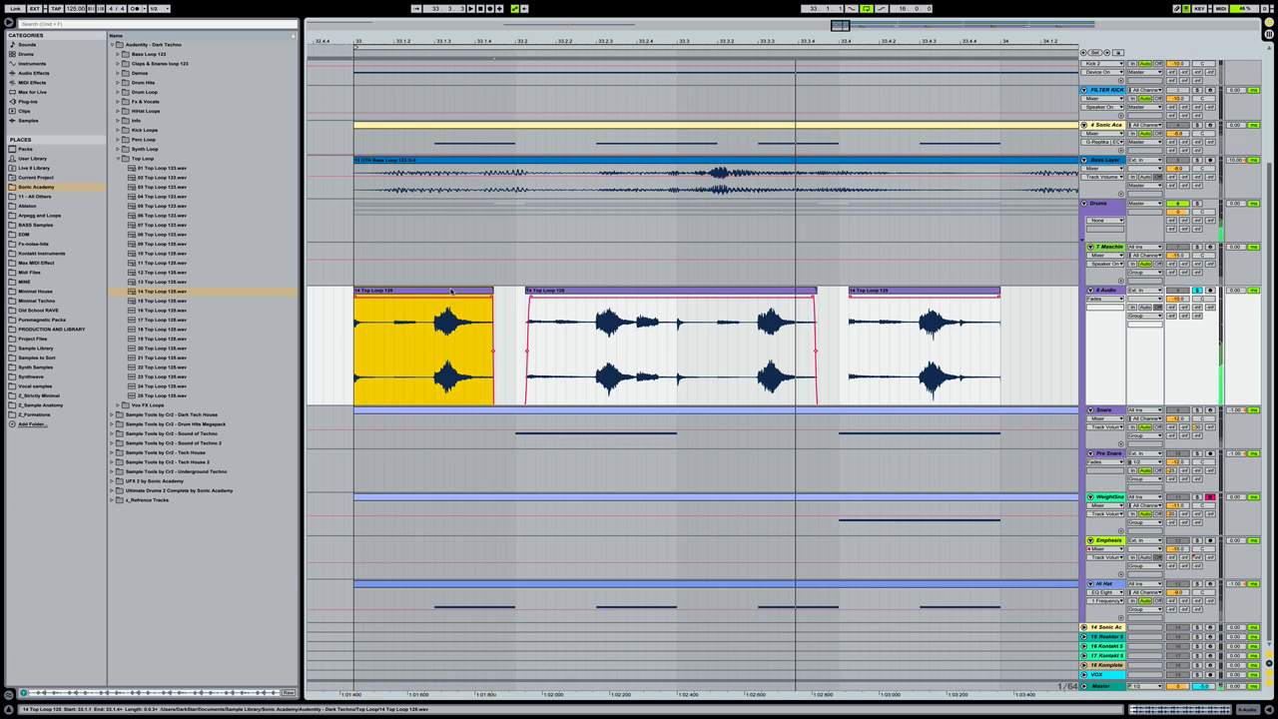
{"action": "left_click_drag", "start_coordinate": [717, 333], "coordinate": [740, 333]}
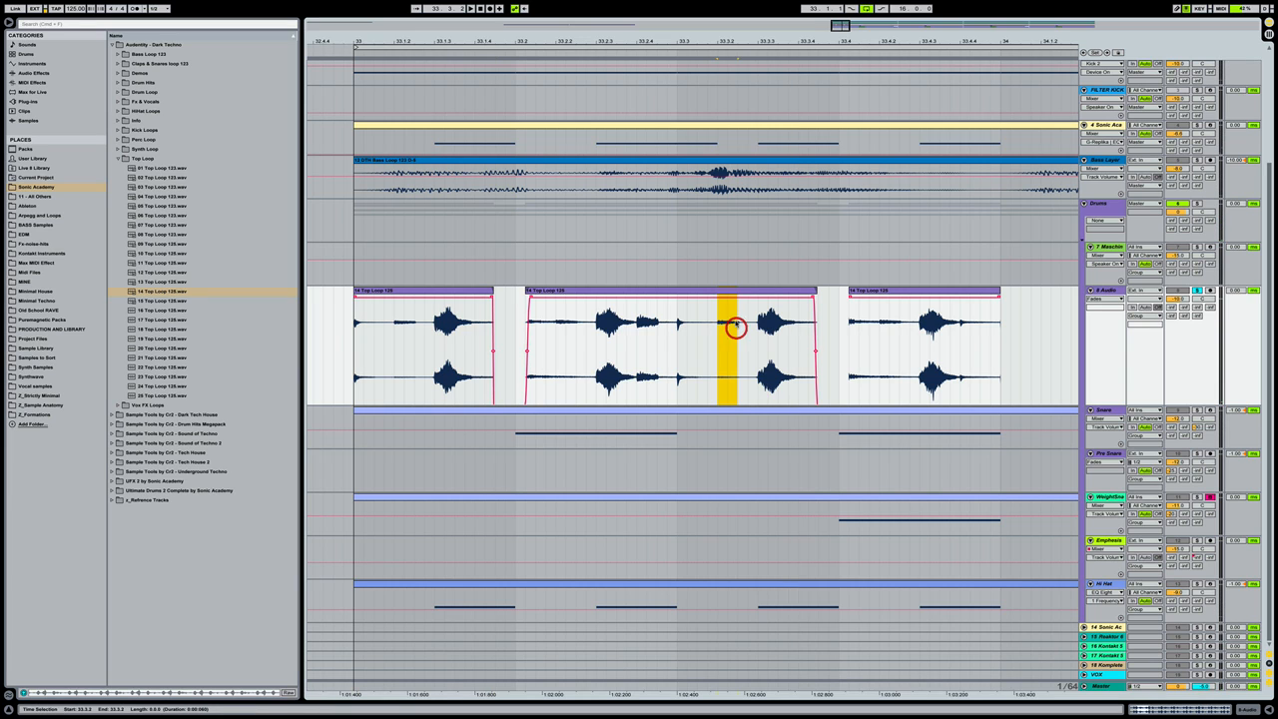
{"action": "left_click_drag", "start_coordinate": [509, 40], "coordinate": [508, 72]}
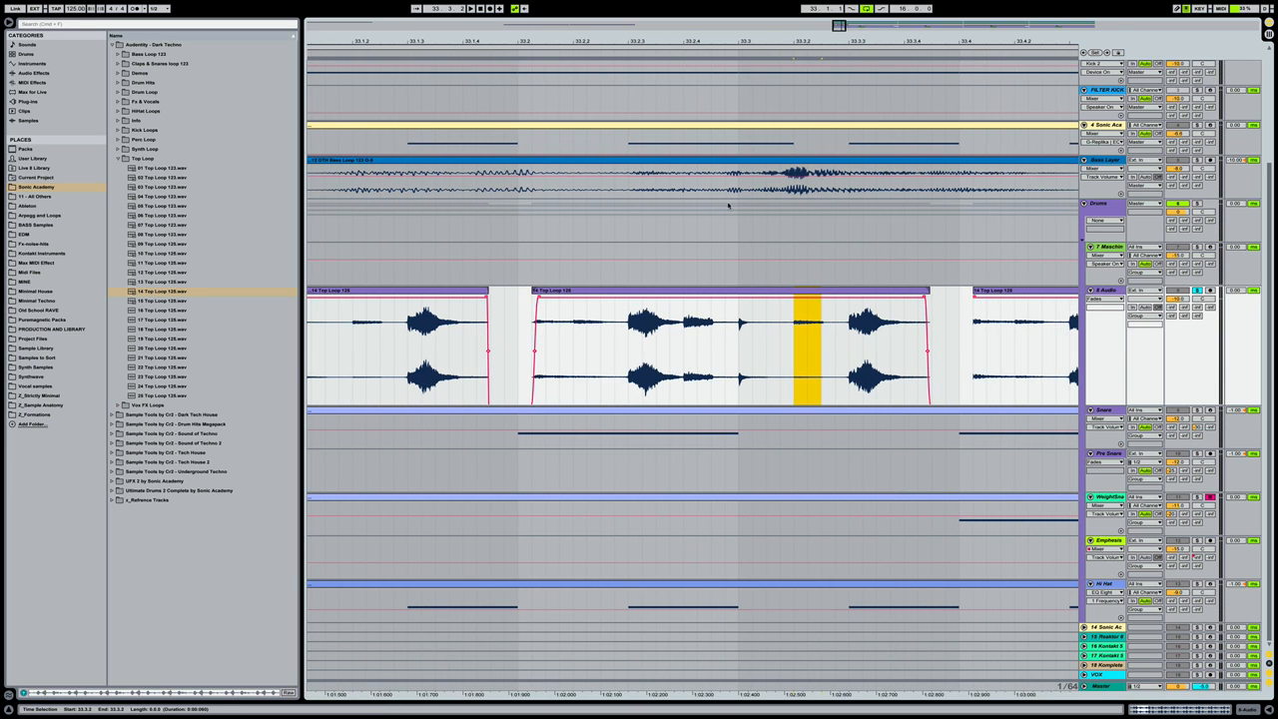
{"action": "scroll", "coordinate": [739, 215], "scroll_direction": "left", "scroll_amount": 1}
{"action": "left_click", "coordinate": [837, 321]}
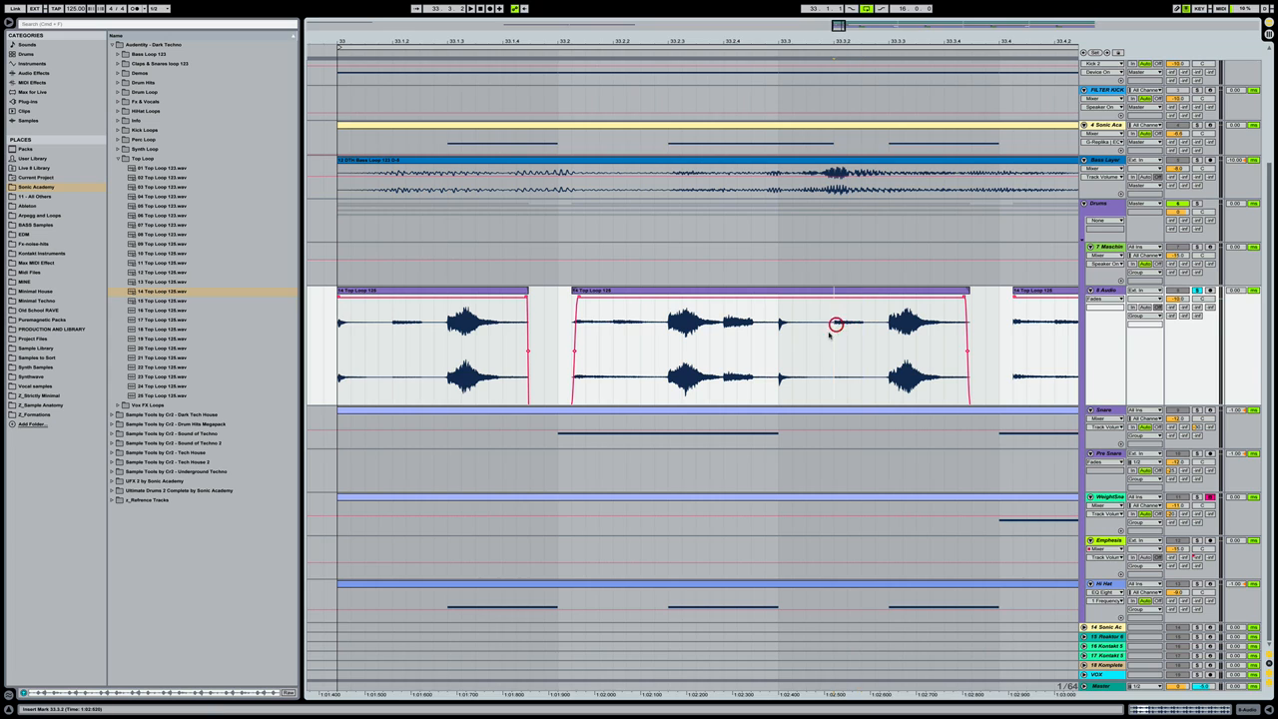
{"action": "key", "text": "space"}
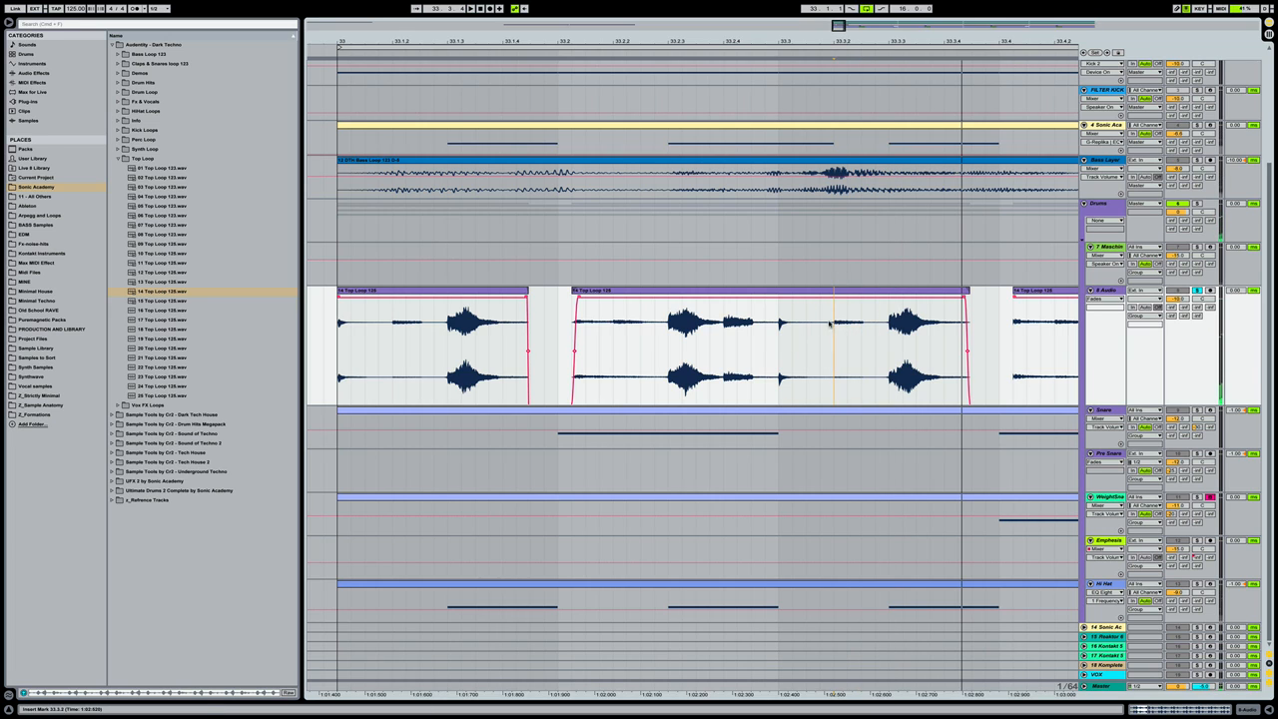
Move the quiet hit from 33.3.2 into the first gap so it ends at beat 33.2, and audition it
{"action": "left_click_drag", "start_coordinate": [835, 316], "coordinate": [859, 315]}
{"action": "left_click_drag", "start_coordinate": [702, 312], "coordinate": [545, 321]}
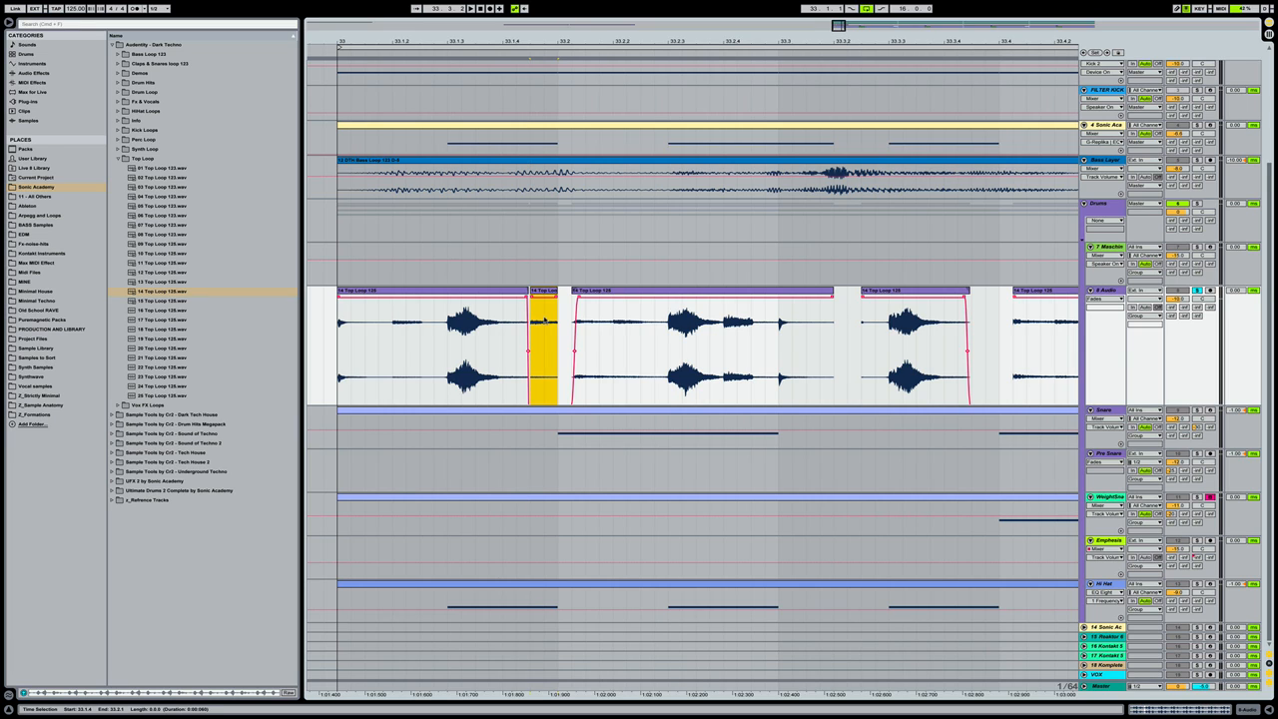
{"action": "left_click", "coordinate": [451, 296]}
{"action": "key", "text": "space"}
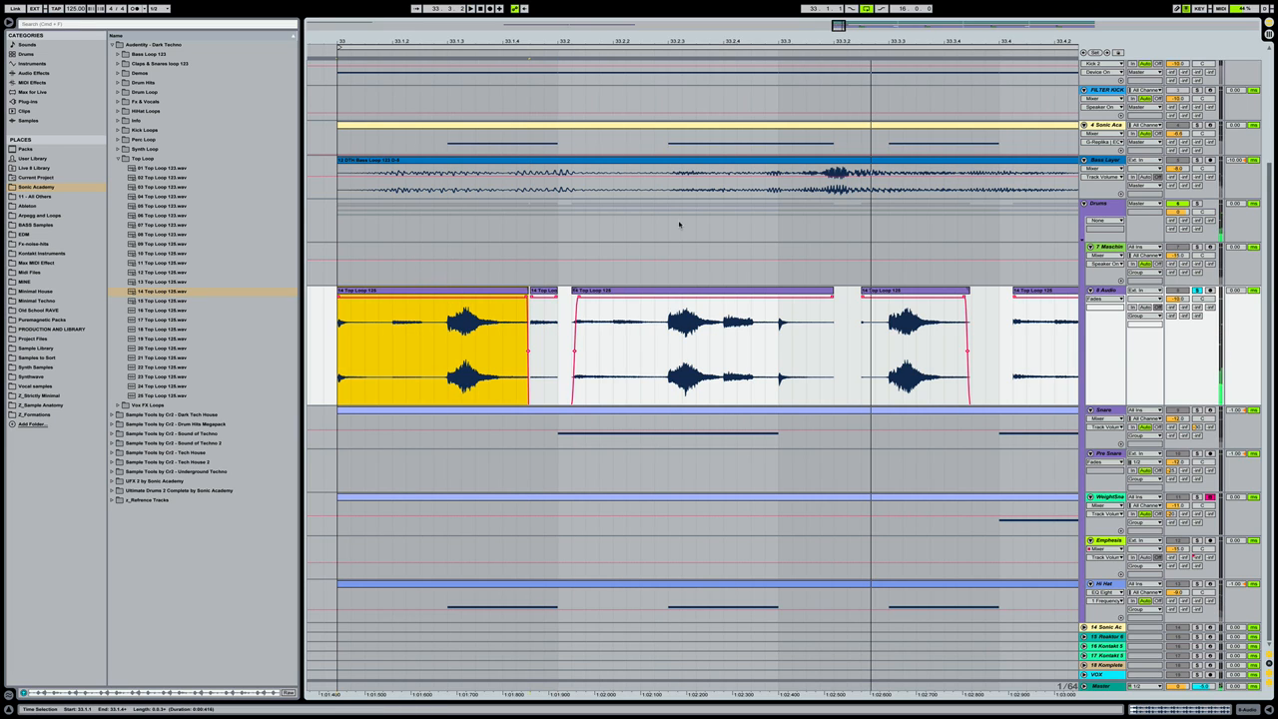
Copy the short hit back into its original slot at 33.3.2 and play the loop from bar 33
{"action": "left_click", "coordinate": [543, 293]}
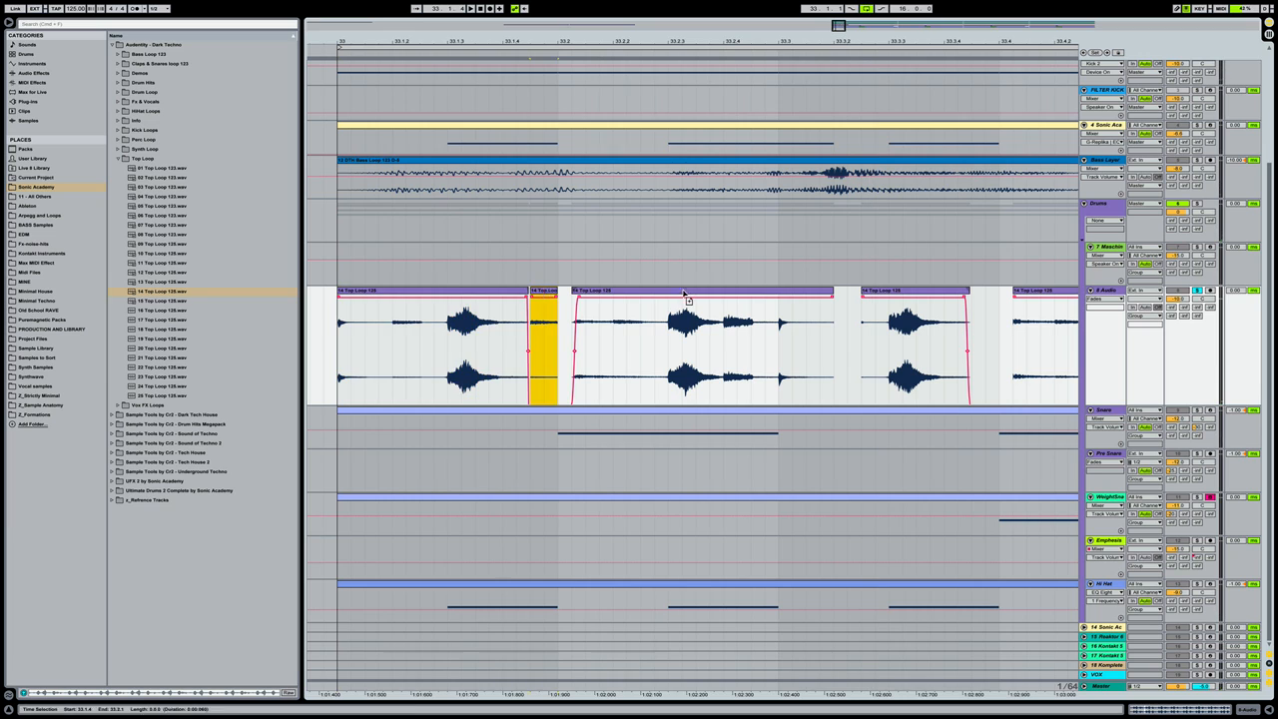
{"action": "key", "text": "ctrl+z"}
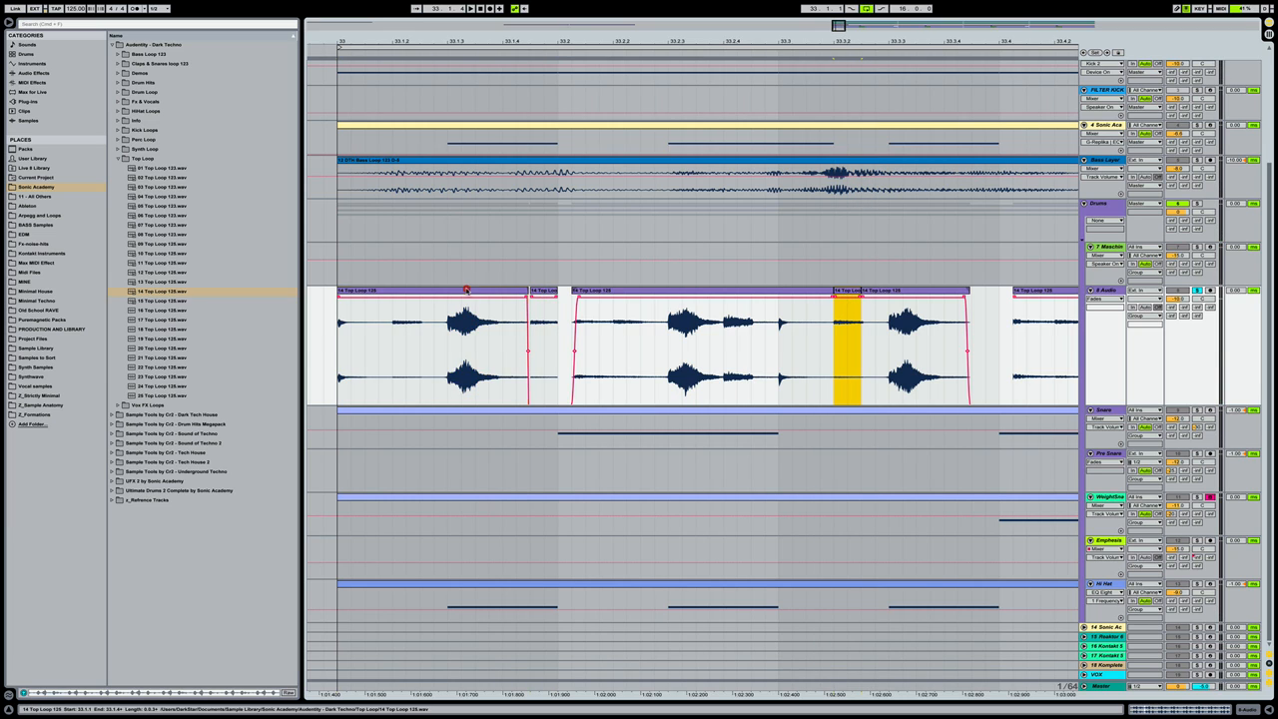
{"action": "left_click", "coordinate": [467, 290]}
{"action": "key", "text": "space"}
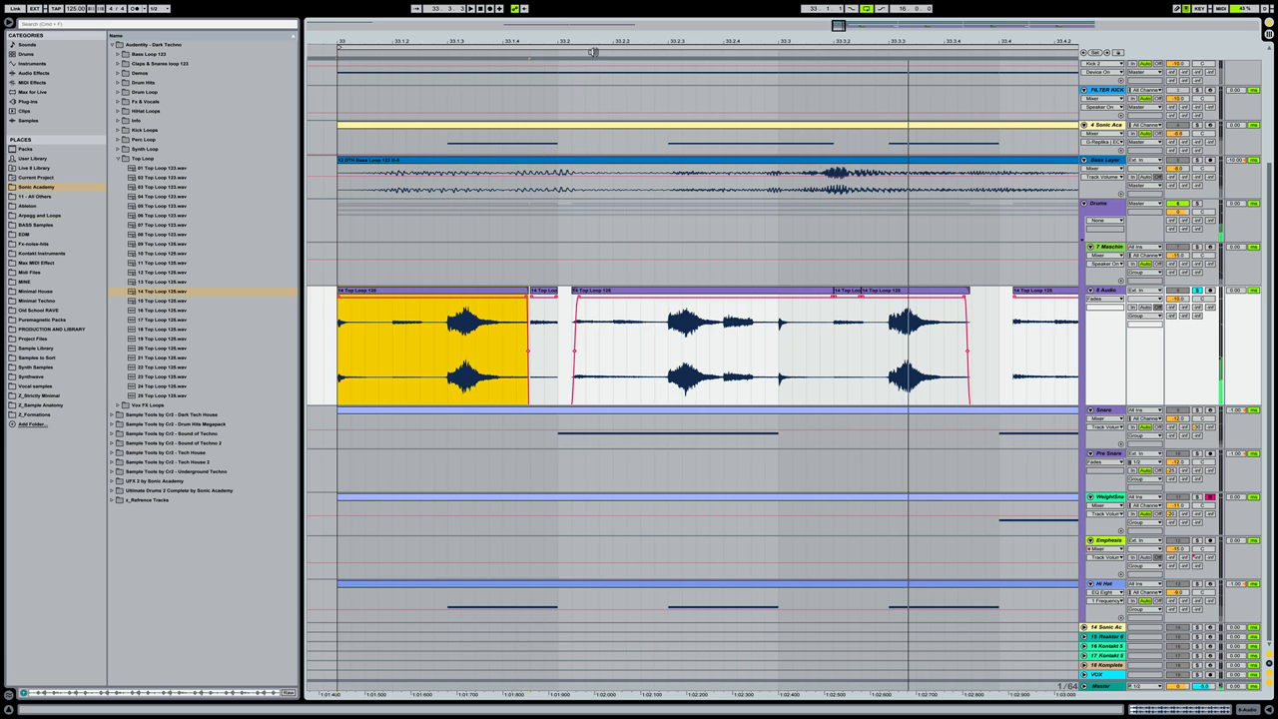
Try the short hit slightly later in the first gap, return it to end at beat 33.2, and audition both positions
{"action": "left_click_drag", "start_coordinate": [589, 43], "coordinate": [559, 110]}
{"action": "left_click_drag", "start_coordinate": [591, 293], "coordinate": [603, 299]}
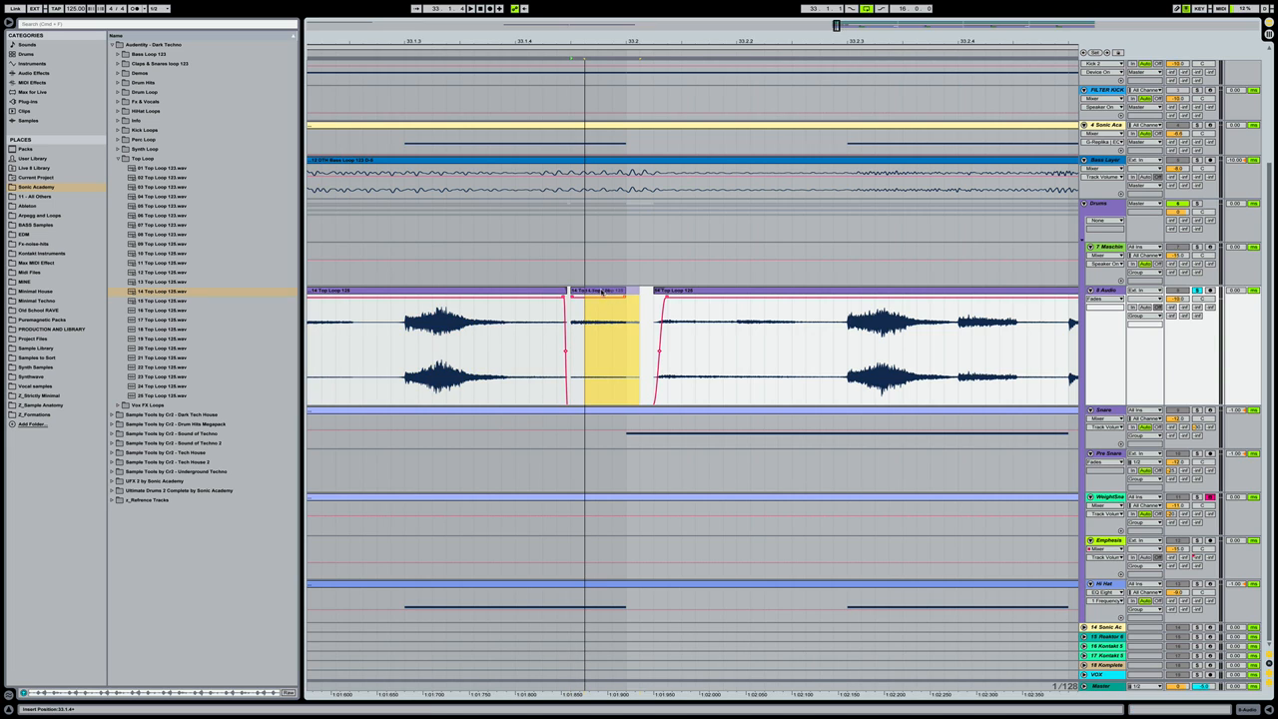
{"action": "left_click", "coordinate": [533, 289]}
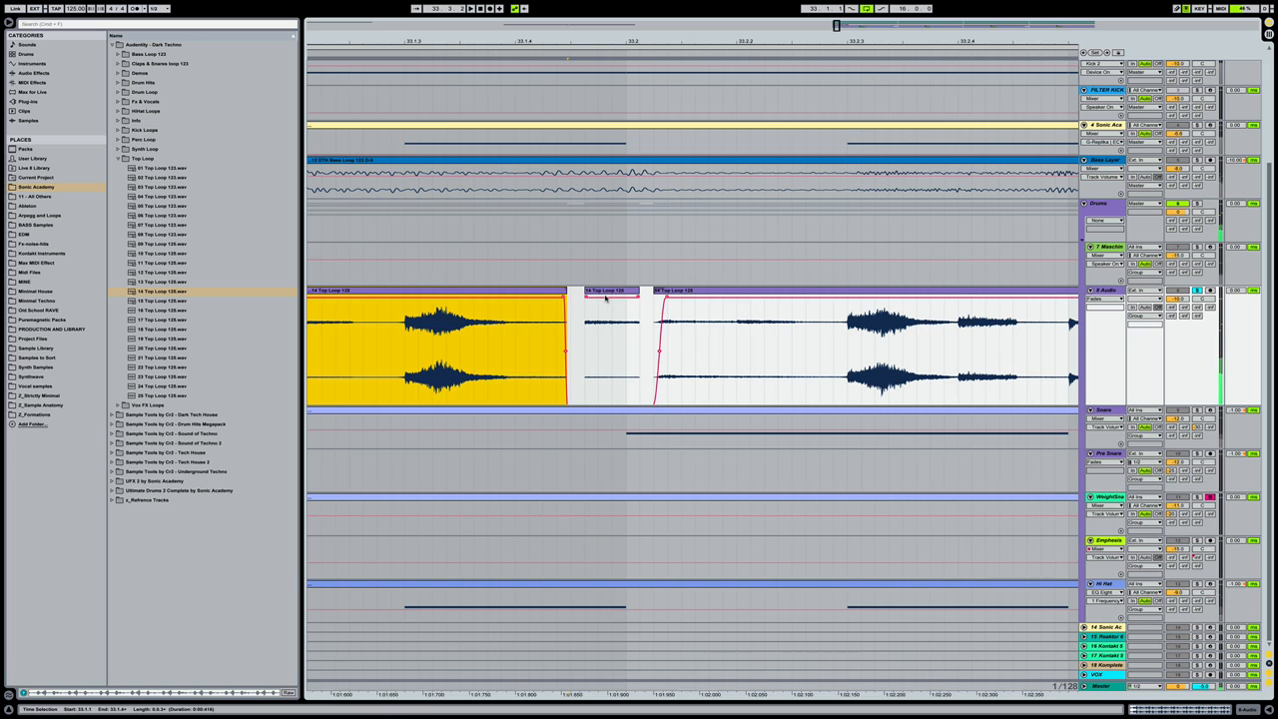
{"action": "mouse_move", "coordinate": [614, 293]}
{"action": "left_mouse_down"}
{"action": "mouse_move", "coordinate": [628, 292]}
{"action": "mouse_move", "coordinate": [601, 292]}
{"action": "left_mouse_up"}
{"action": "left_click", "coordinate": [506, 289]}
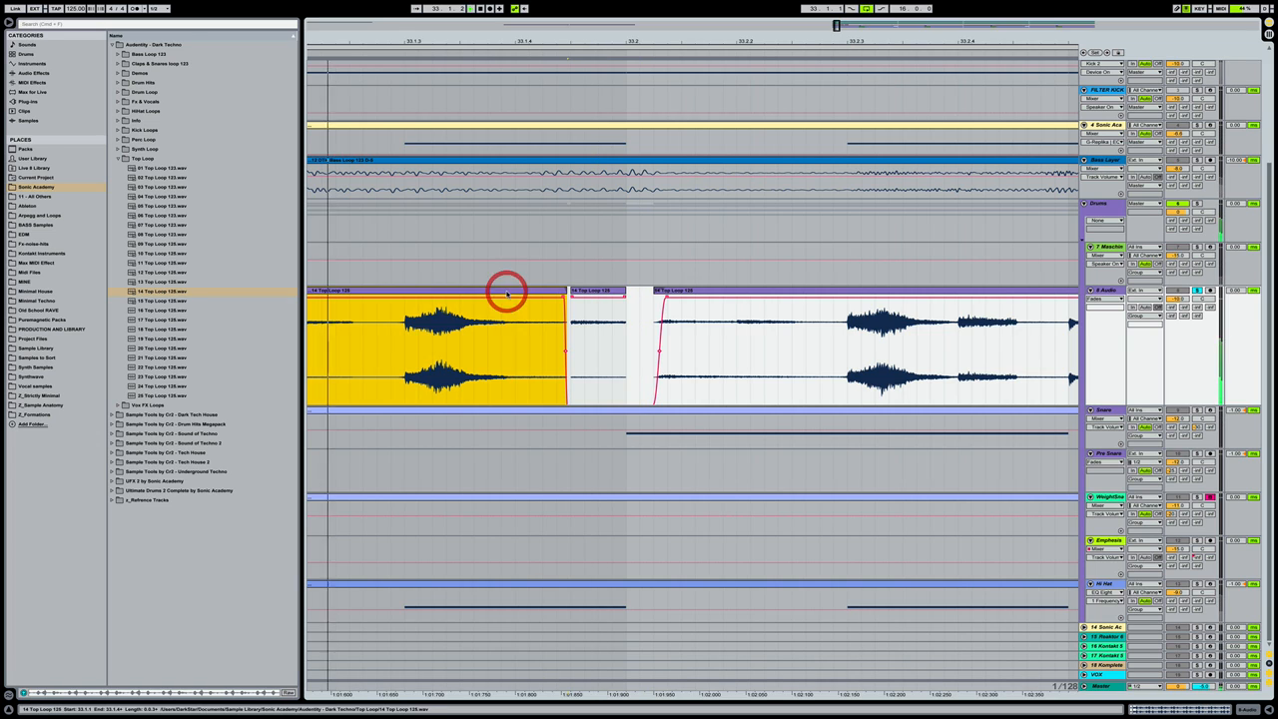
{"action": "key", "text": "space"}
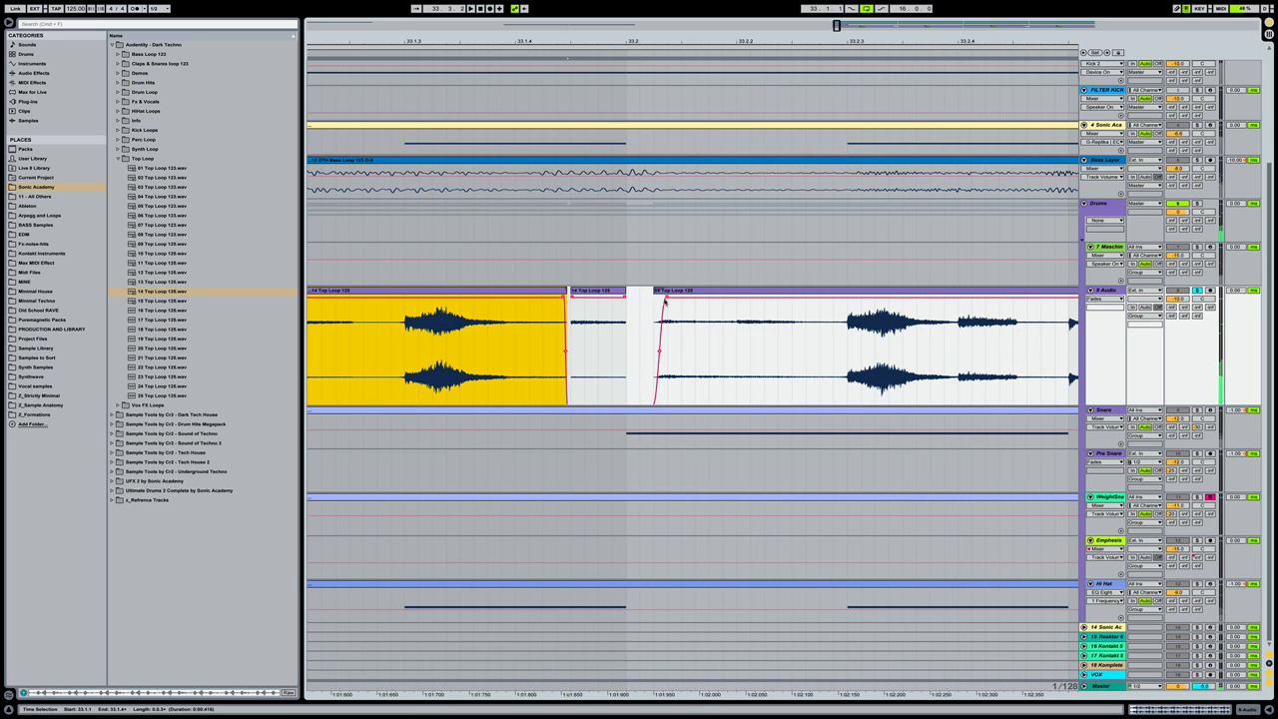
Move the short hit in the first gap so it starts exactly on beat 33.2
{"action": "scroll", "coordinate": [730, 86], "scroll_direction": "down", "scroll_amount": 5}
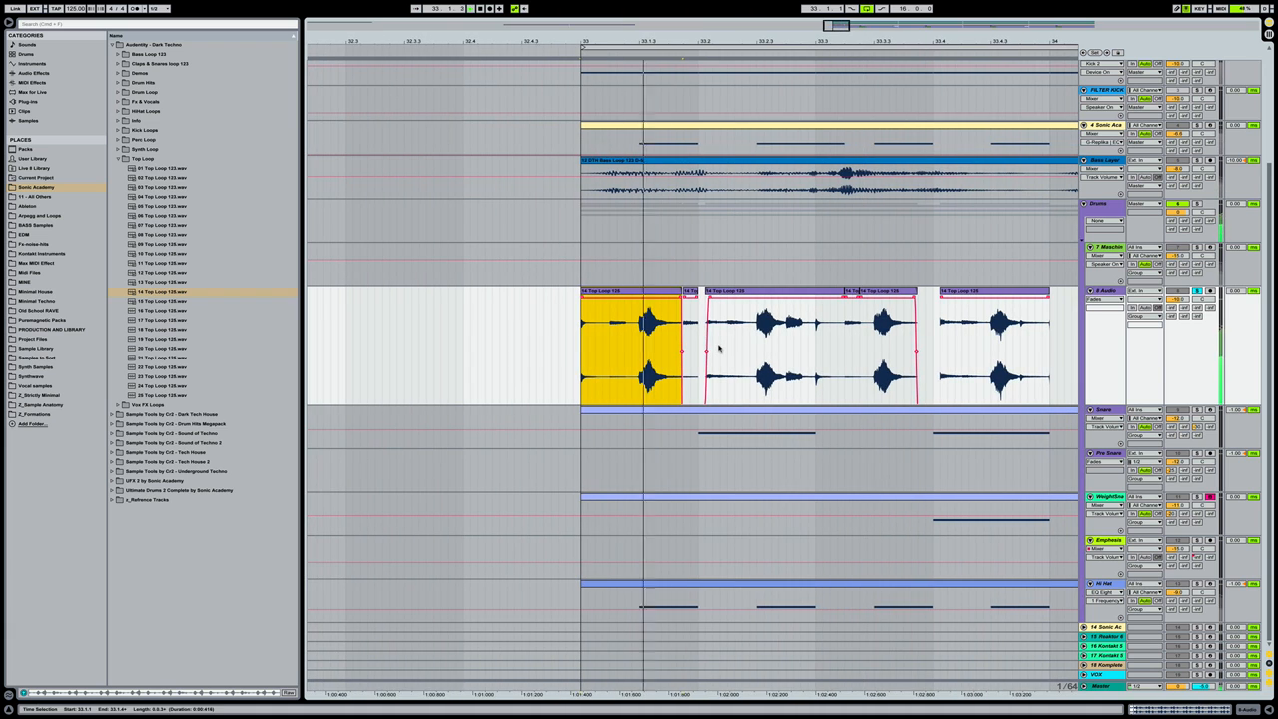
{"action": "scroll", "coordinate": [704, 354], "scroll_direction": "right", "scroll_amount": 3}
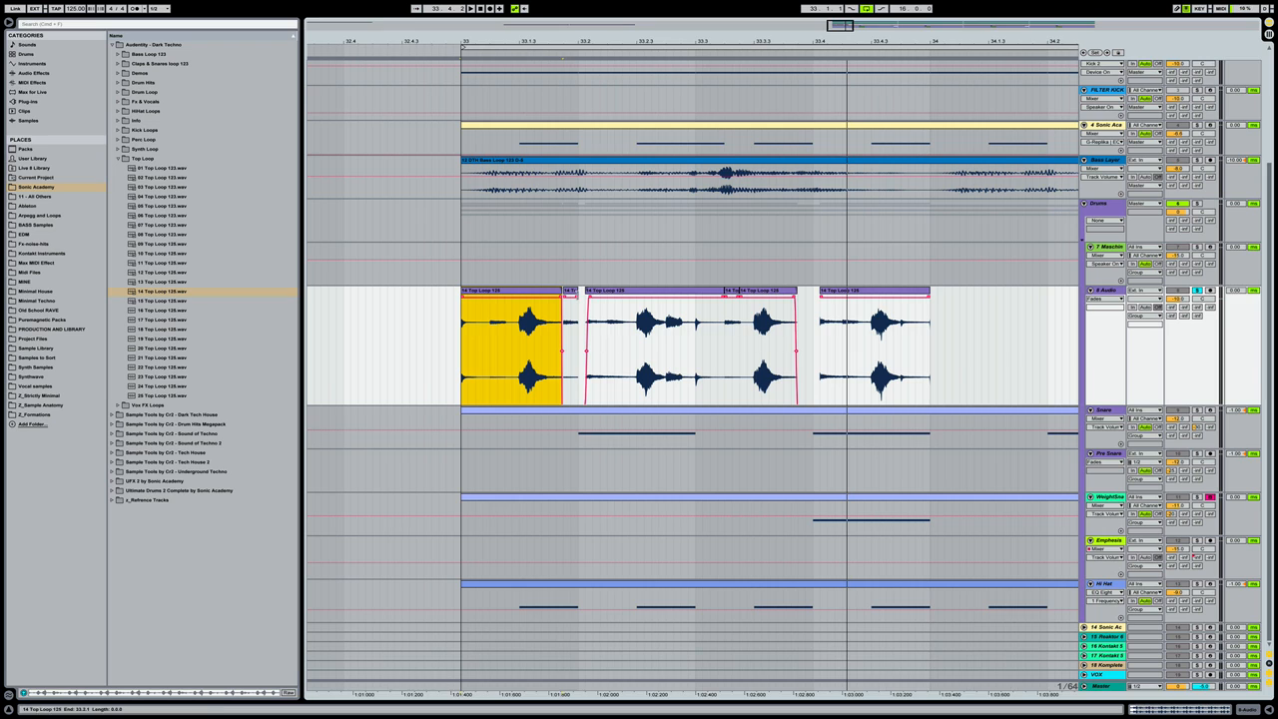
{"action": "left_click_drag", "start_coordinate": [571, 290], "coordinate": [585, 295]}
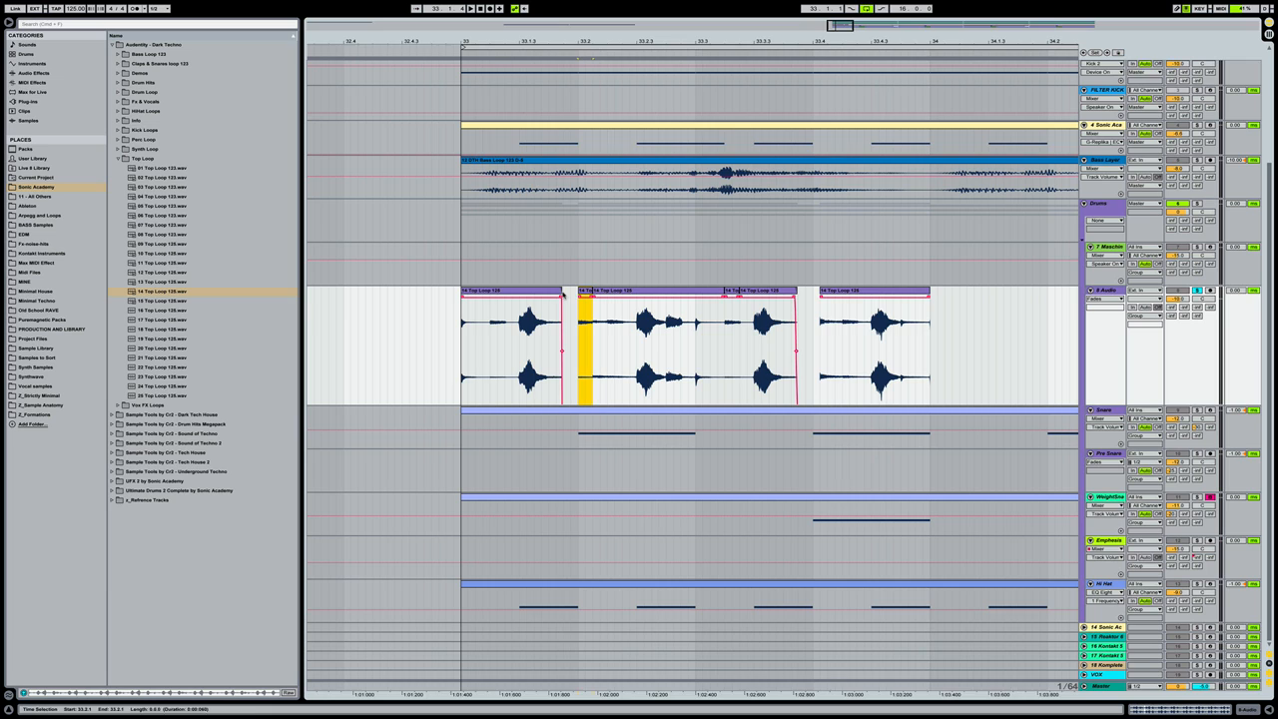
{"action": "left_click", "coordinate": [536, 290]}
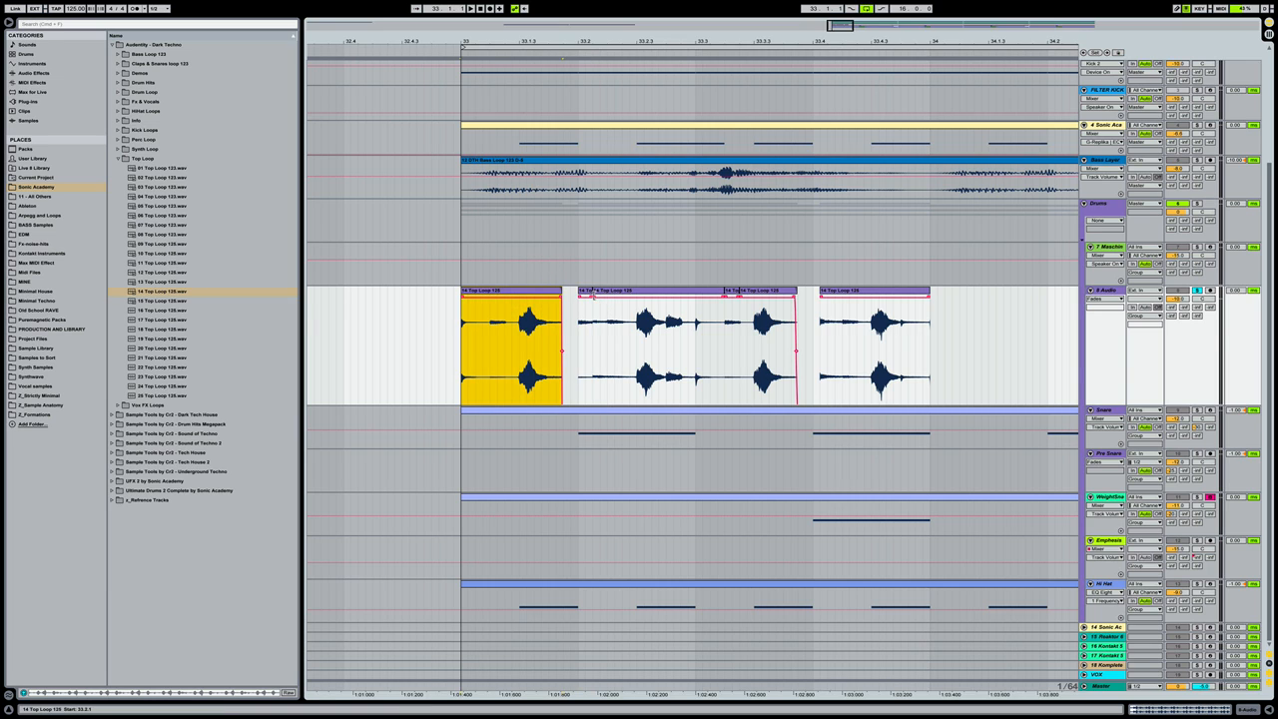
Trim the start of the loop piece after the short hit to leave a gap with a short fade-in, and audition it
{"action": "left_click_drag", "start_coordinate": [592, 295], "coordinate": [619, 298]}
{"action": "left_click", "coordinate": [601, 297]}
{"action": "left_click", "coordinate": [521, 296]}
{"action": "key", "text": "space"}
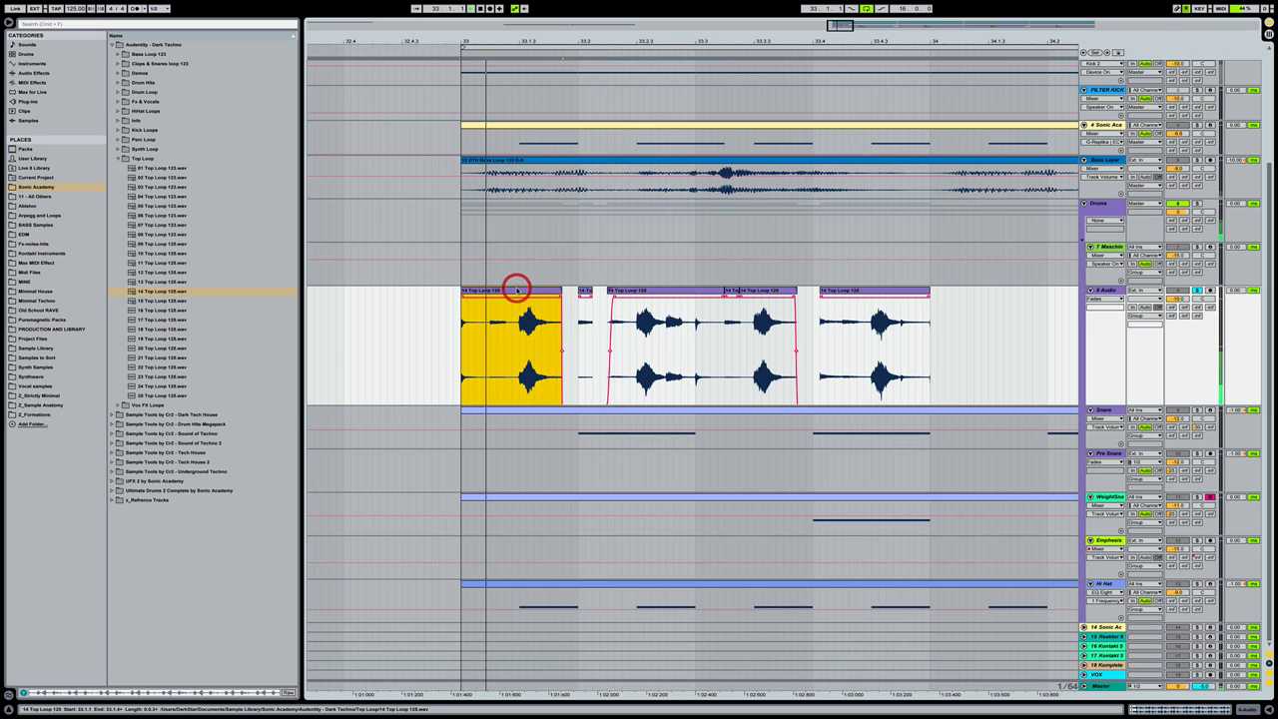
Extend both ends of the short hit at beat 33.2 and lengthen the fade-in on the following loop piece while auditioning
{"action": "mouse_move", "coordinate": [608, 297]}
{"action": "left_mouse_down"}
{"action": "mouse_move", "coordinate": [631, 298]}
{"action": "mouse_move", "coordinate": [571, 291]}
{"action": "left_mouse_up"}
{"action": "key", "text": "space"}
{"action": "key", "text": "space"}
{"action": "key", "text": "space"}
{"action": "left_click", "coordinate": [593, 292]}
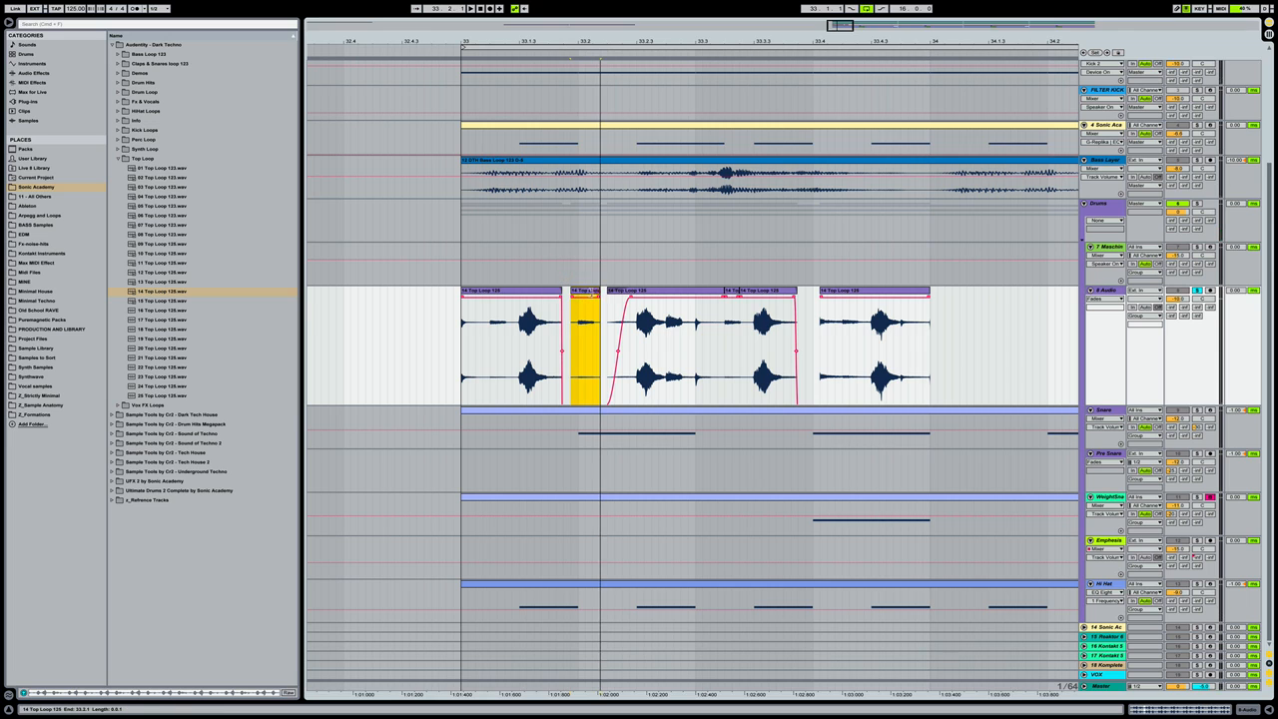
Audition the loop from bar 33, then copy the extended short hit across beat 33.4, over the start of the last loop piece
{"action": "left_click", "coordinate": [548, 291]}
{"action": "key", "text": "space"}
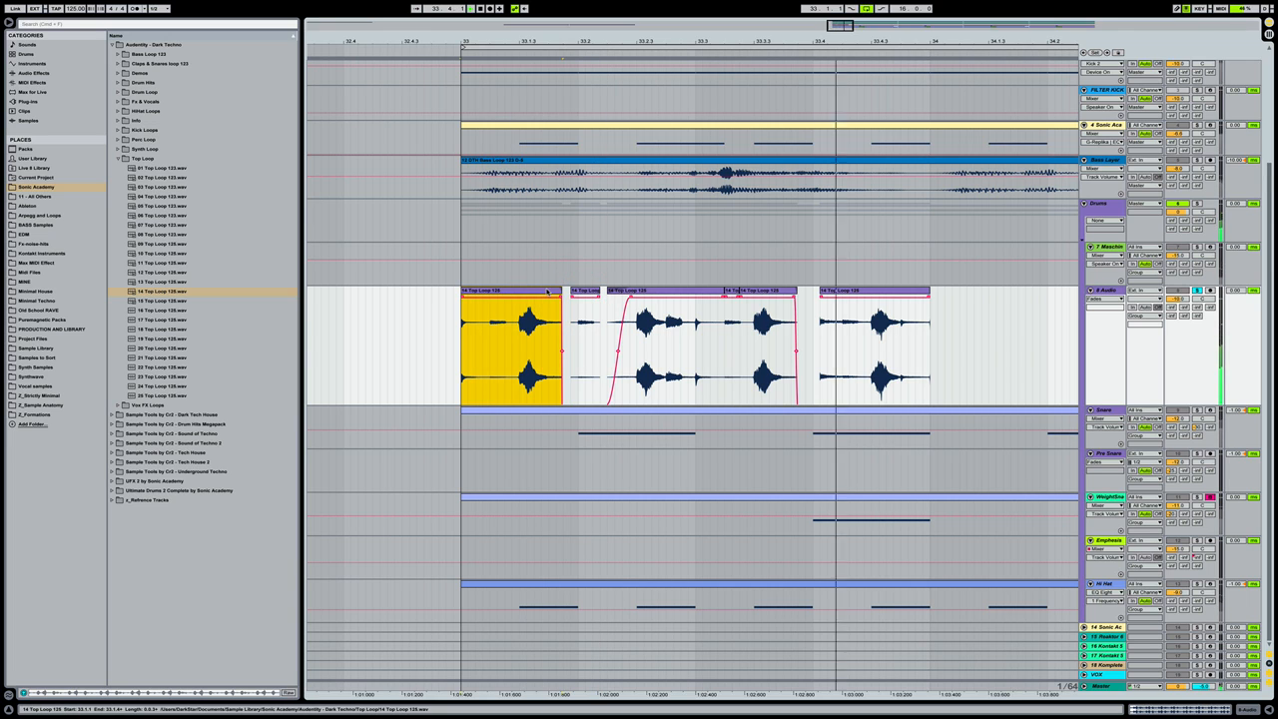
{"action": "left_click_drag", "start_coordinate": [584, 292], "coordinate": [824, 306]}
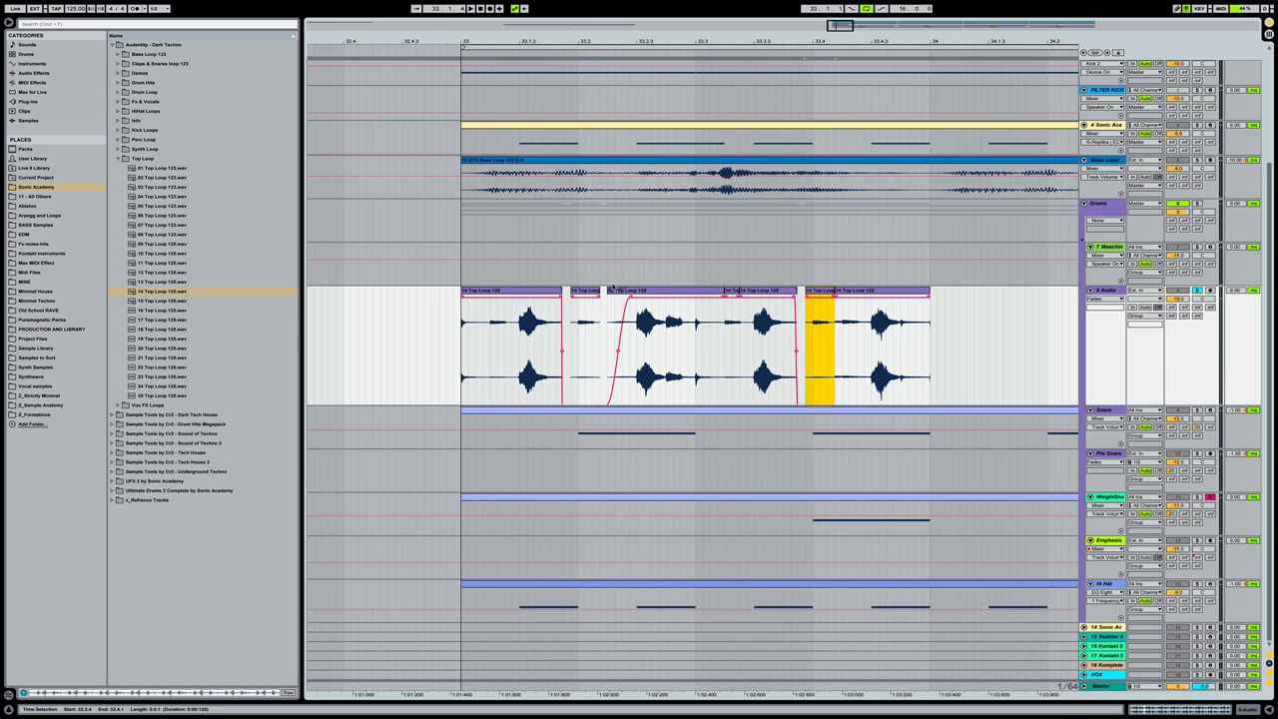
Add a short fade-out to the end of the last loop piece before bar 34 and audition from bar 33
{"action": "left_click", "coordinate": [526, 290]}
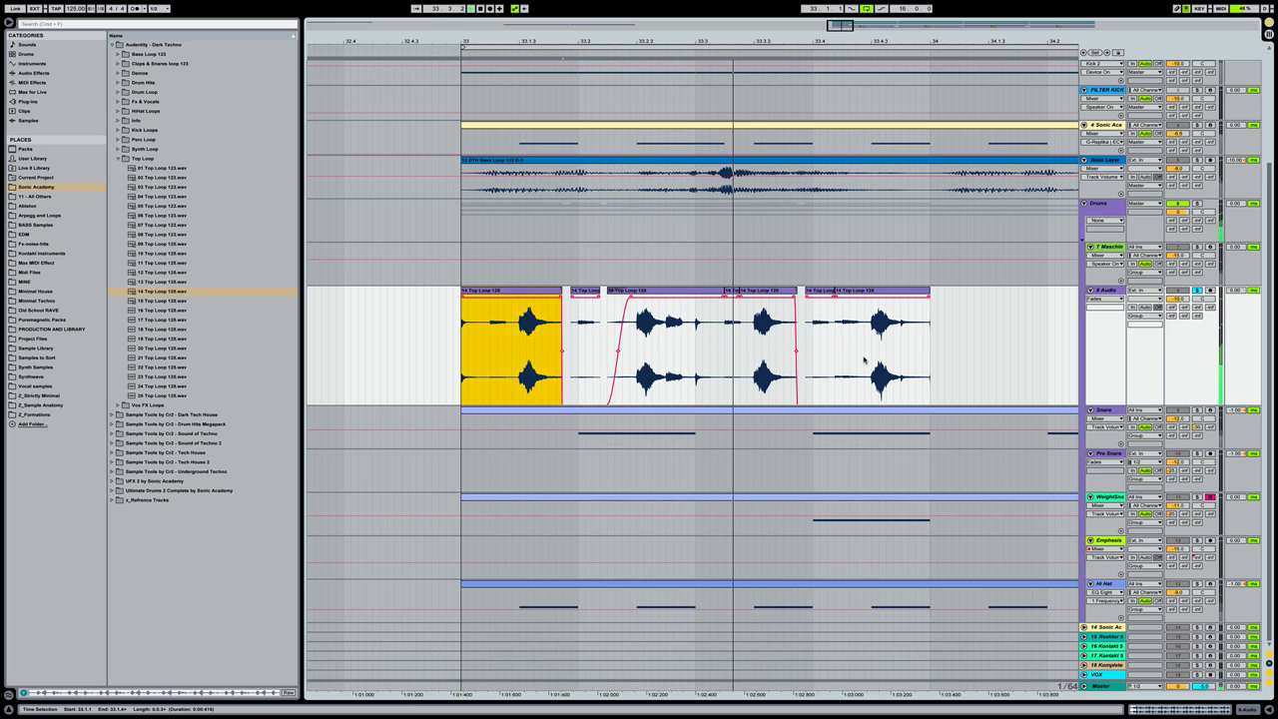
{"action": "left_click", "coordinate": [924, 297]}
{"action": "left_click", "coordinate": [526, 283]}
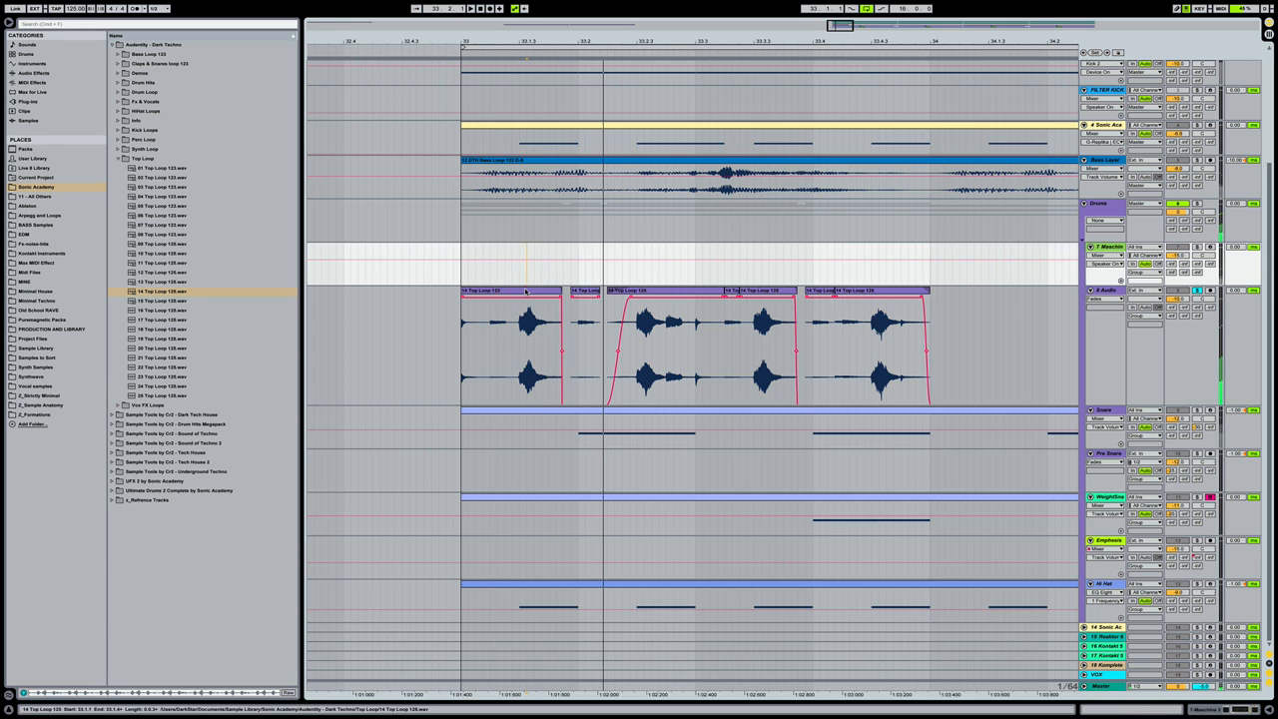
{"action": "left_click", "coordinate": [527, 290]}
{"action": "scroll", "coordinate": [513, 322], "scroll_direction": "right", "scroll_amount": 1}
{"action": "scroll", "coordinate": [513, 323], "scroll_direction": "right", "scroll_amount": 1}
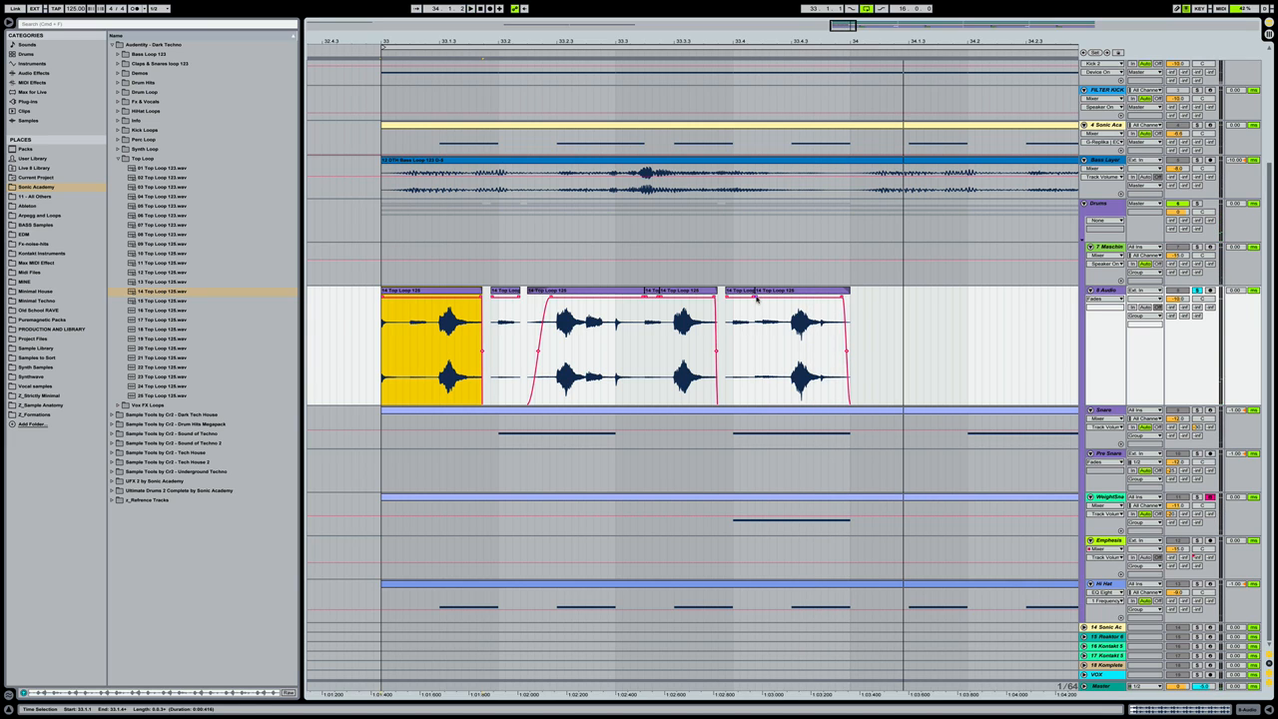
Add a fade-in to the last loop piece after the copied short hit, lengthening it while auditioning from bar 33
{"action": "left_click_drag", "start_coordinate": [757, 298], "coordinate": [769, 298]}
{"action": "left_click", "coordinate": [429, 289]}
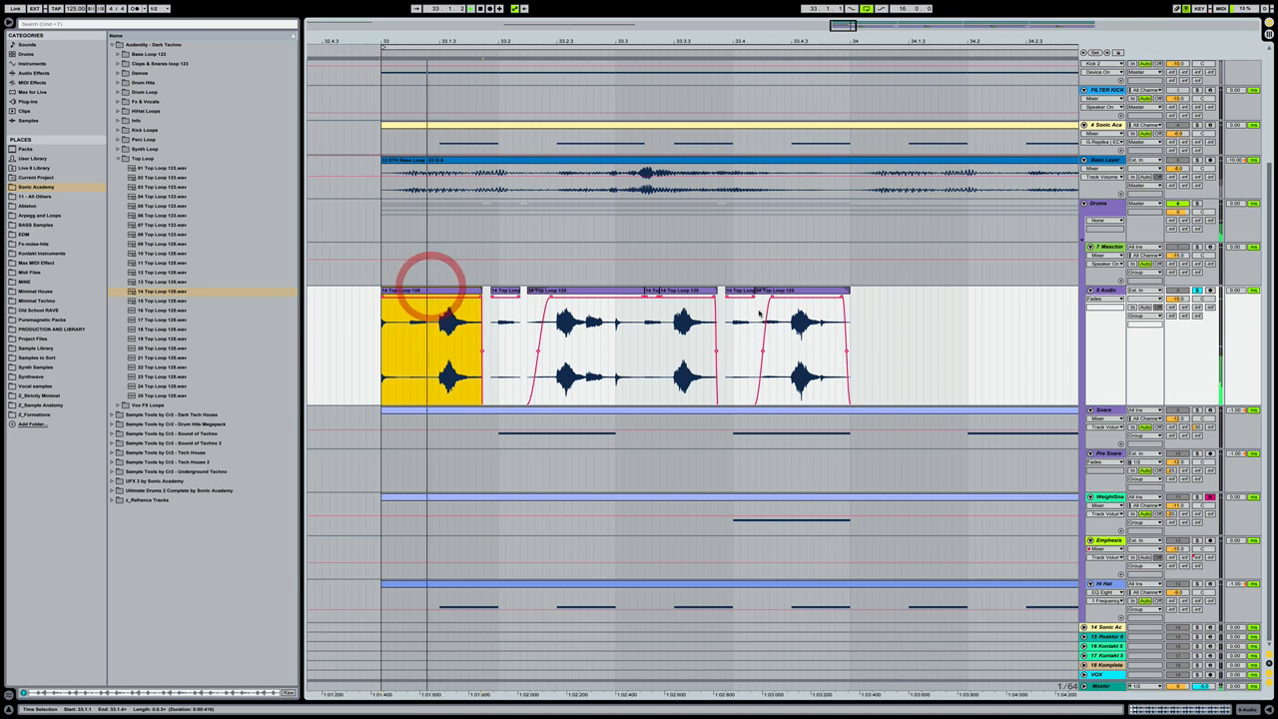
{"action": "left_click", "coordinate": [779, 296]}
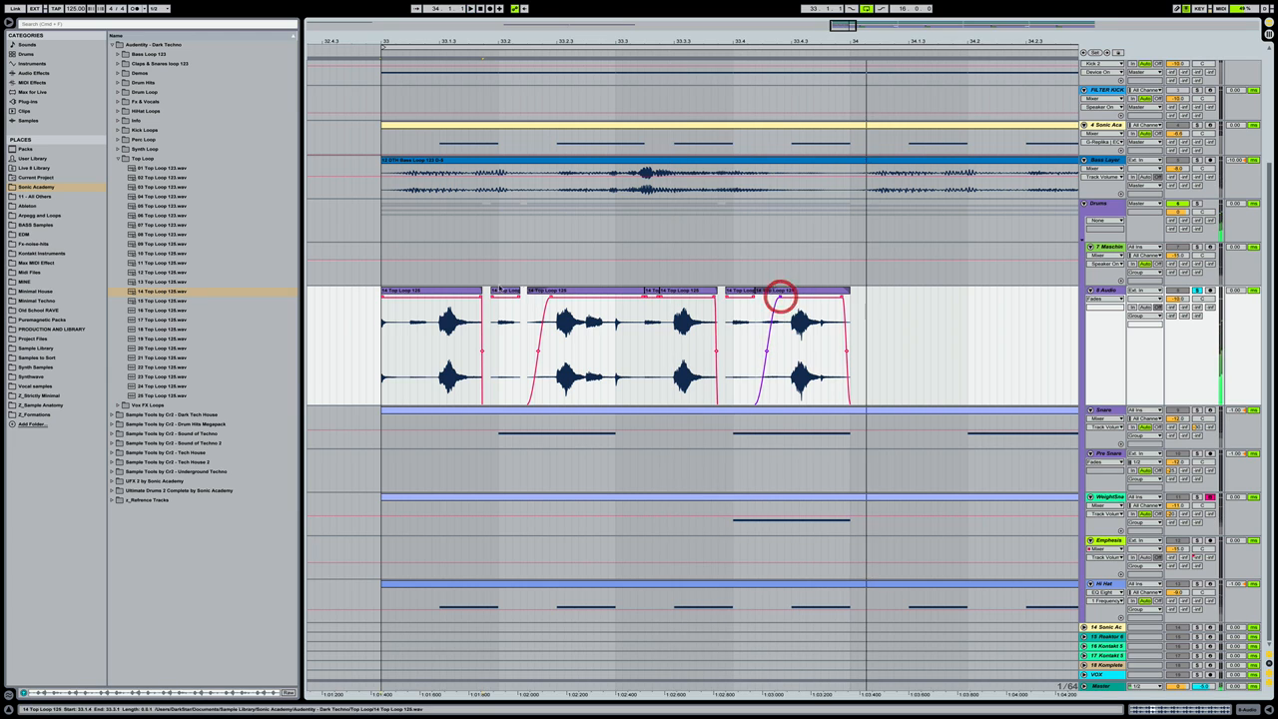
{"action": "left_click", "coordinate": [455, 292]}
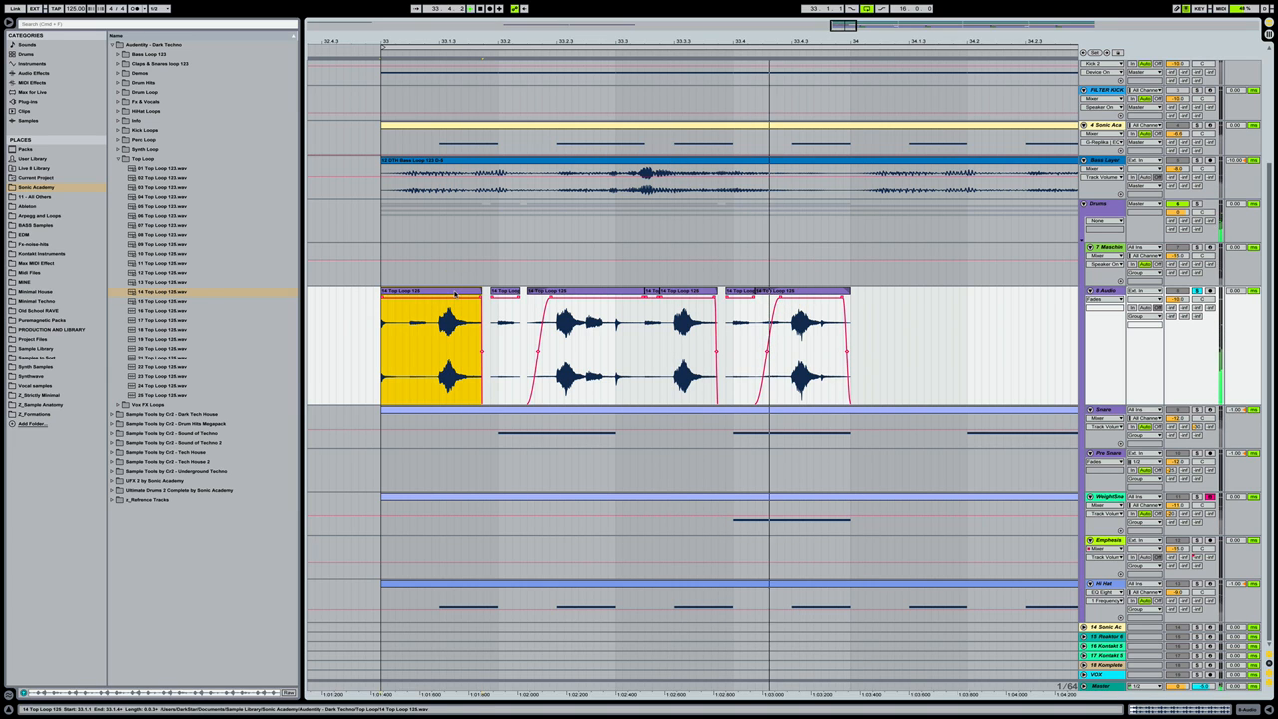
Duplicate the edited one-bar loop three times to fill bars 33 to 36, and audition it from bar 33
{"action": "left_click_drag", "start_coordinate": [774, 41], "coordinate": [772, 8]}
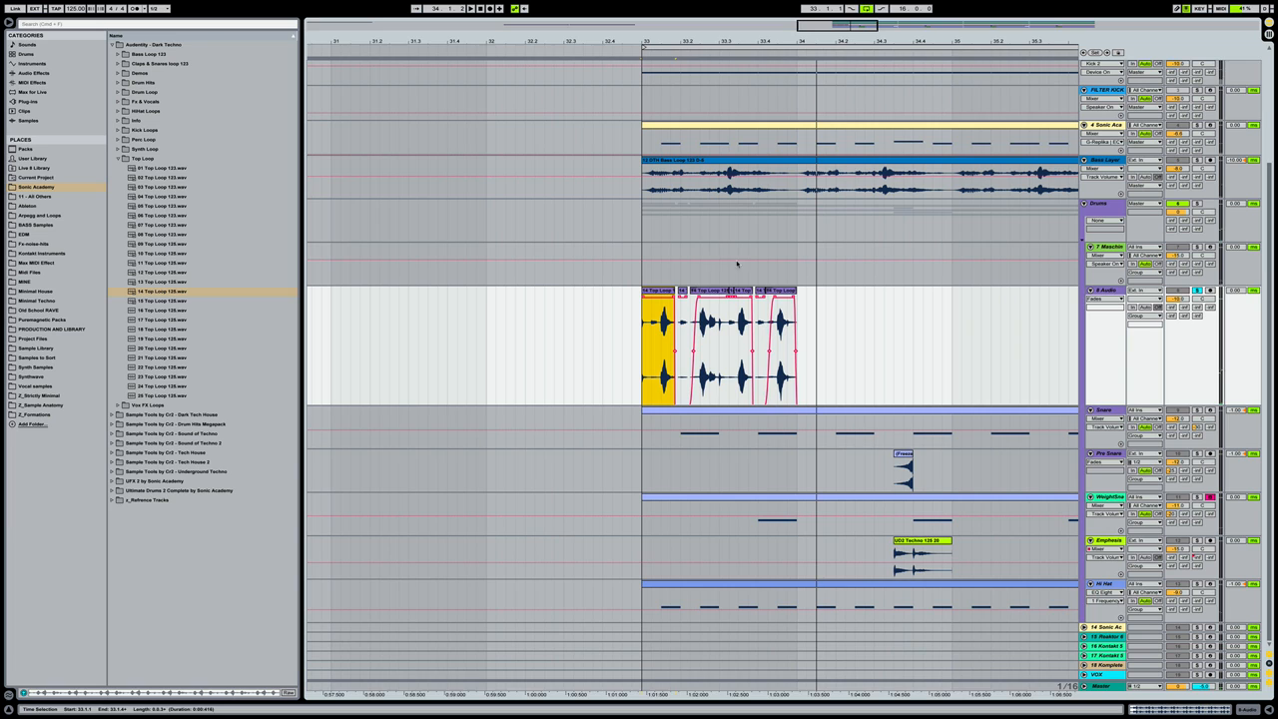
{"action": "left_click", "coordinate": [642, 319]}
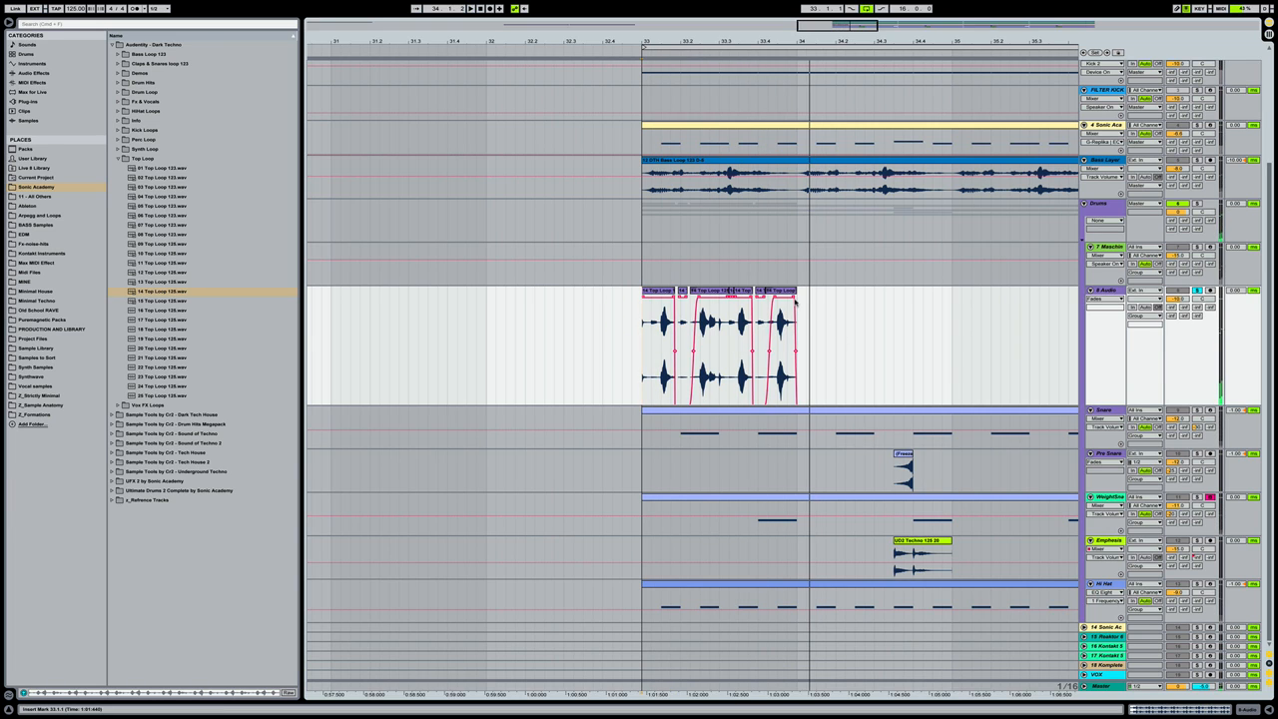
{"action": "left_click_drag", "start_coordinate": [797, 297], "coordinate": [648, 315]}
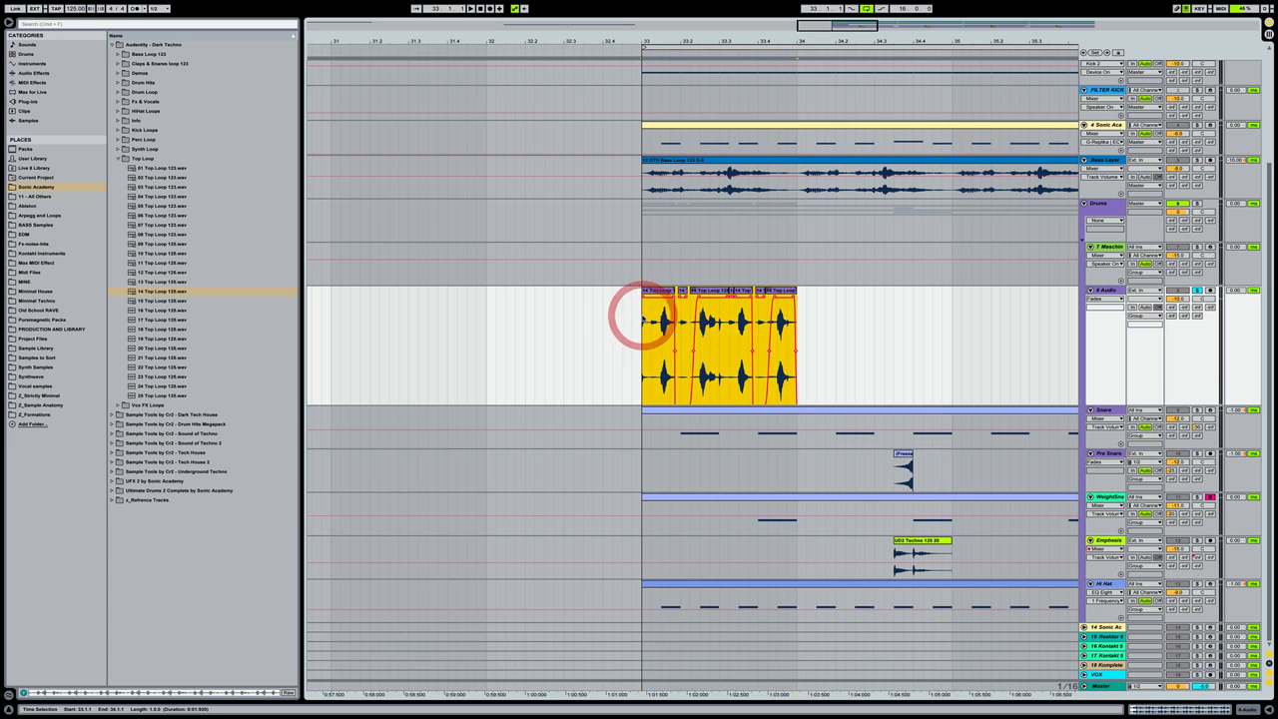
{"action": "key", "text": "ctrl+d"}
{"action": "key", "text": "ctrl+d"}
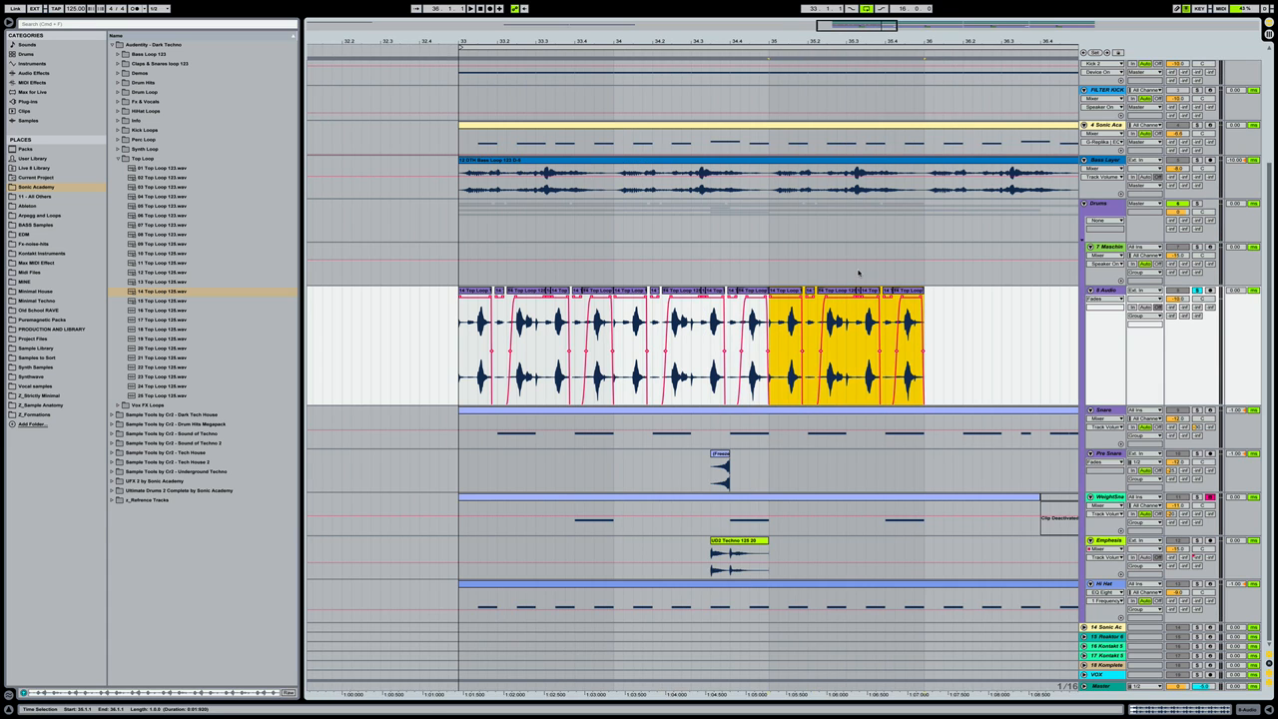
{"action": "key", "text": "ctrl+d"}
{"action": "left_click_drag", "start_coordinate": [815, 42], "coordinate": [815, 24]}
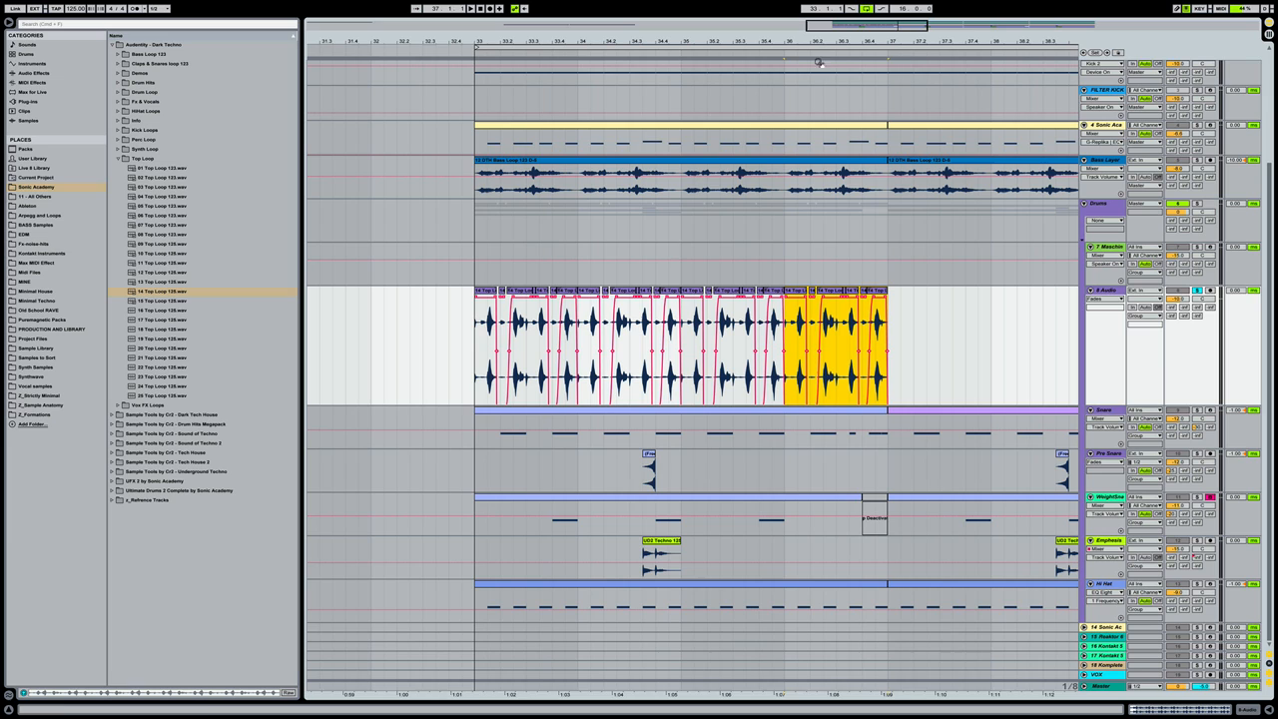
{"action": "left_click", "coordinate": [475, 323]}
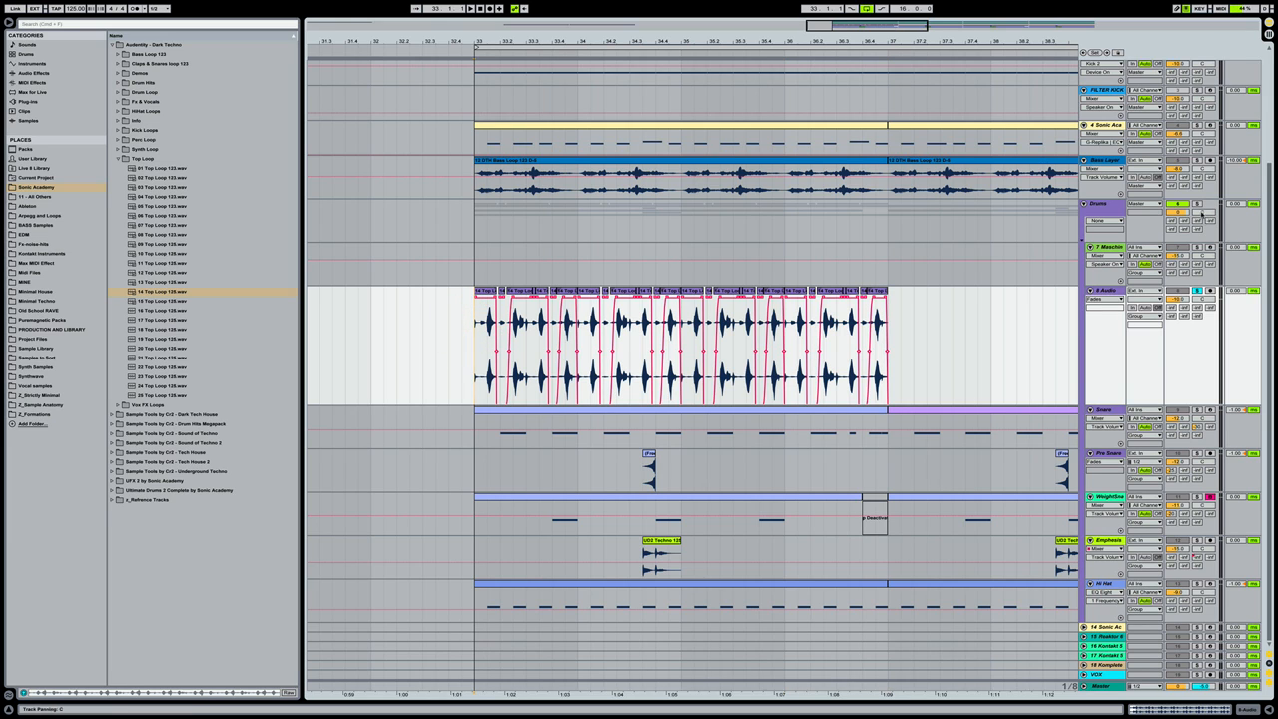
{"action": "key", "text": "space"}
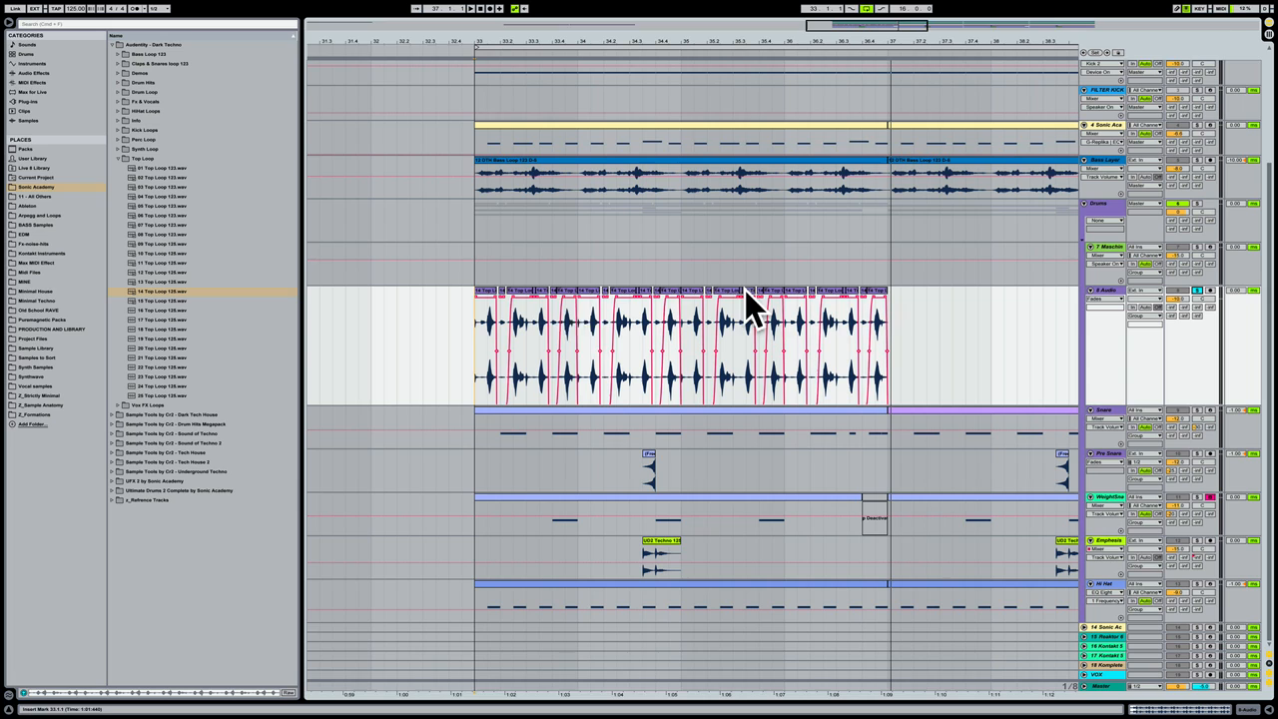
Consolidate the loop pieces in bar 33 into one clip and duplicate it three times up to bar 37
{"action": "left_click_drag", "start_coordinate": [476, 314], "coordinate": [576, 313]}
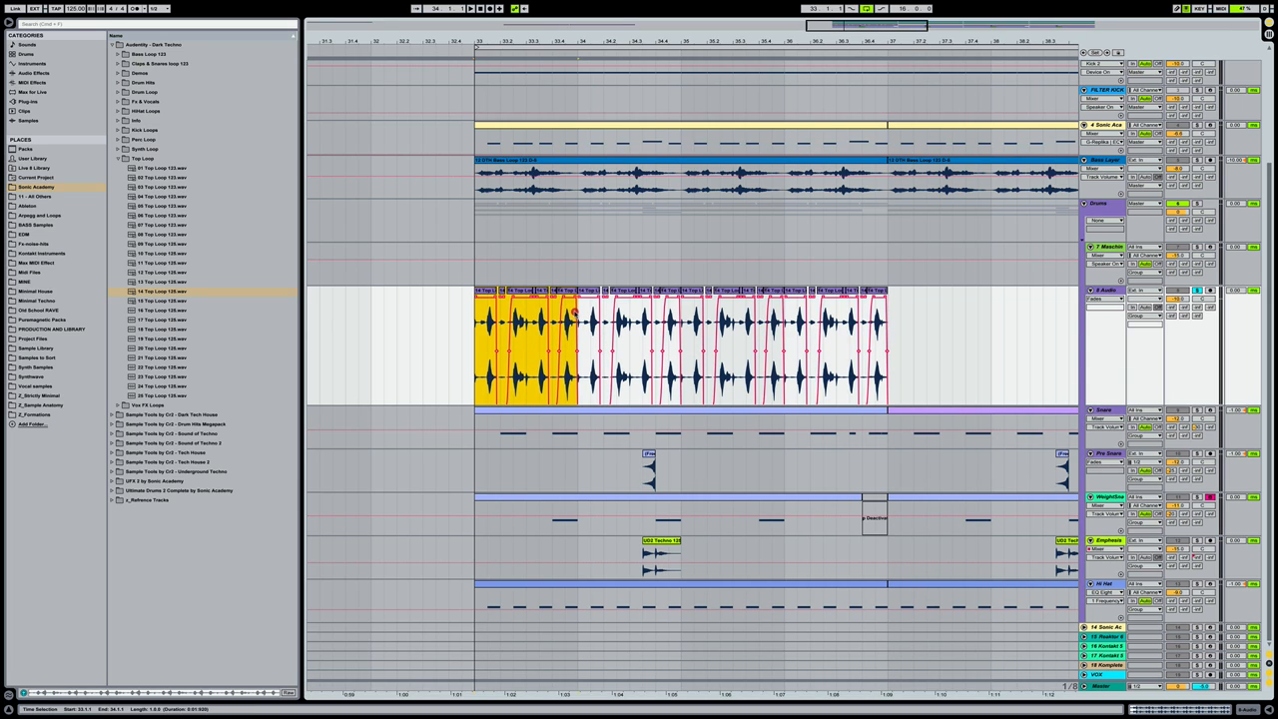
{"action": "key", "text": "super+j"}
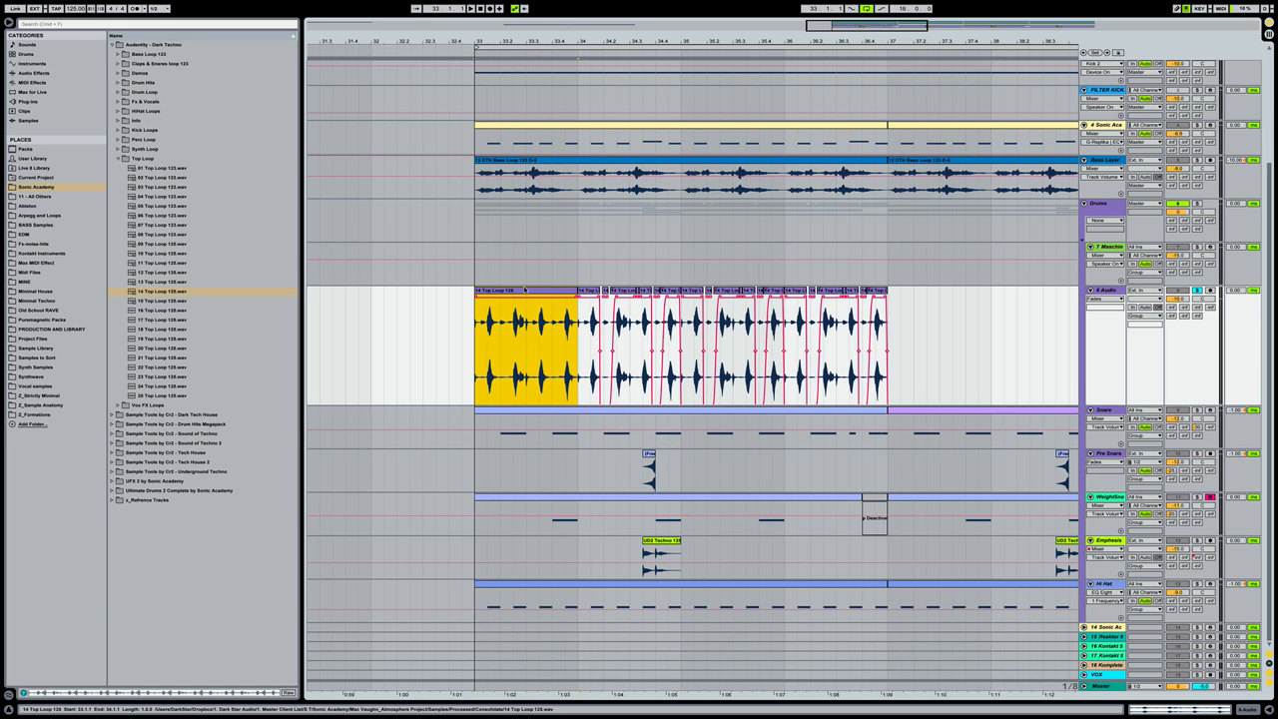
{"action": "left_click", "coordinate": [524, 289]}
{"action": "key", "text": "ctrl+d"}
{"action": "key", "text": "ctrl+d"}
{"action": "key", "text": "ctrl+d"}
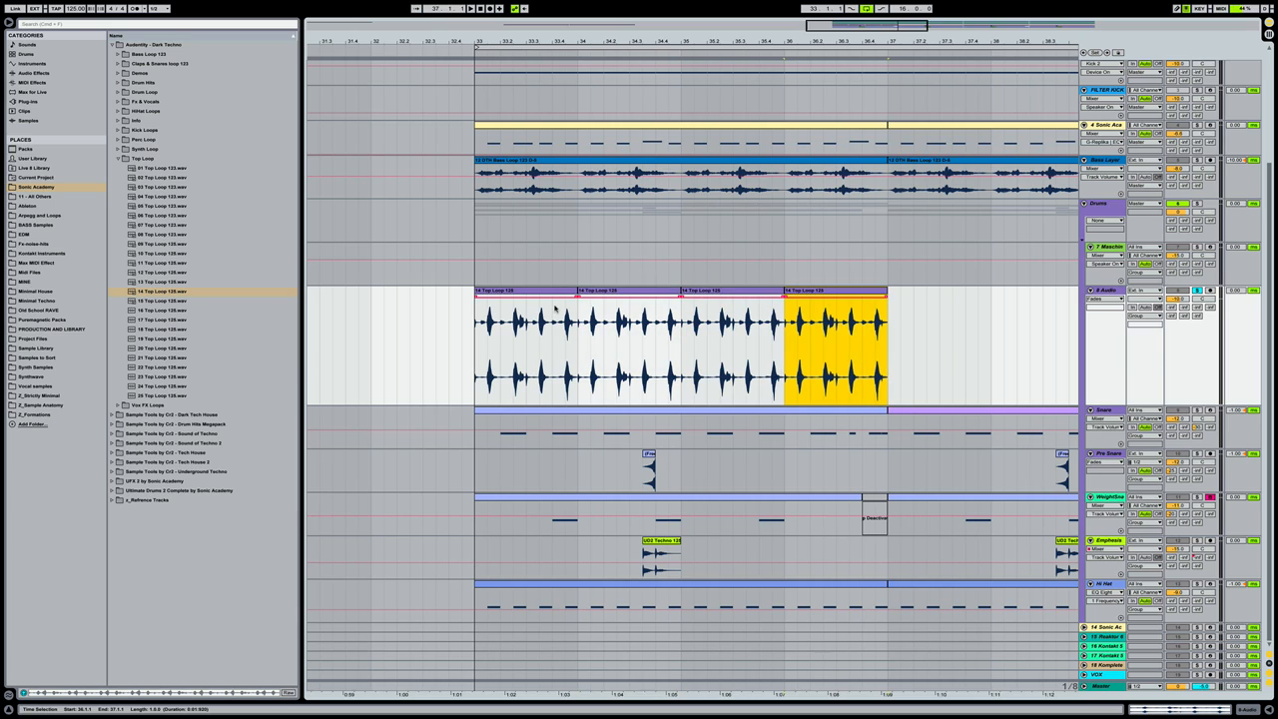
Audition the consolidated loop, then unsolo its track and play the full mix from bar 33
{"action": "left_click", "coordinate": [546, 293]}
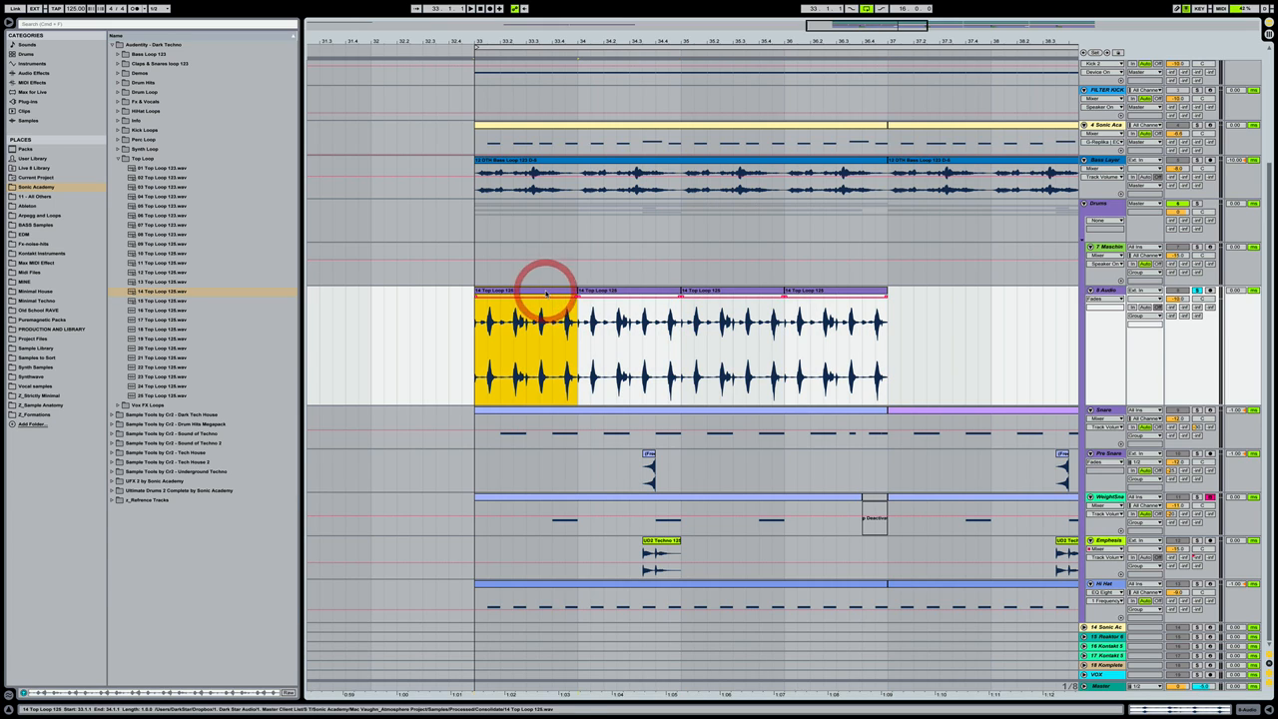
{"action": "key", "text": "space"}
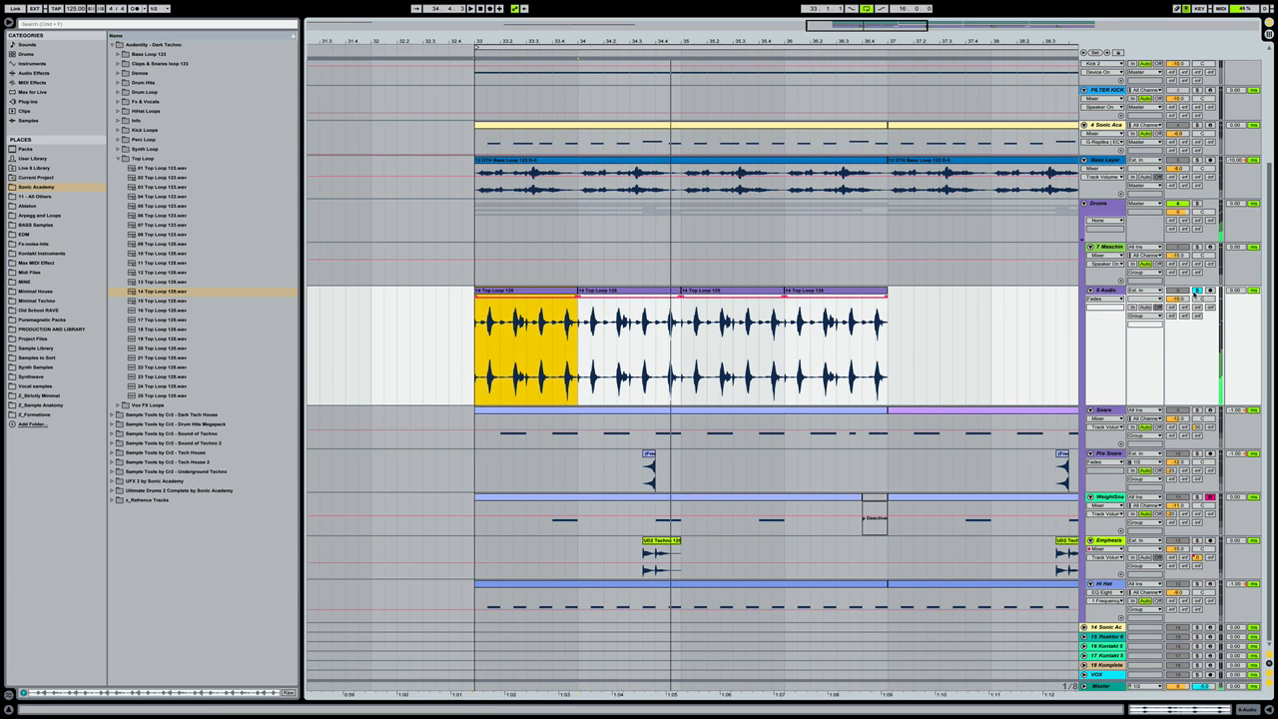
{"action": "left_click", "coordinate": [1196, 291]}
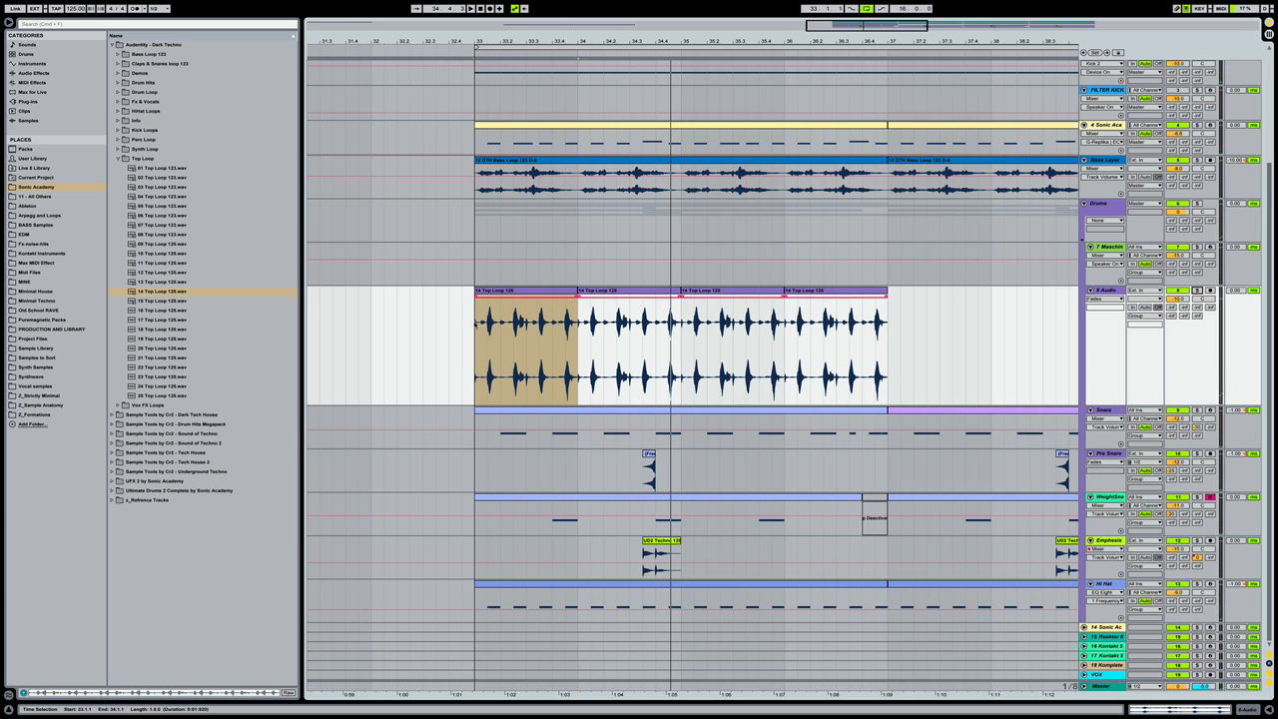
{"action": "left_click", "coordinate": [474, 323]}
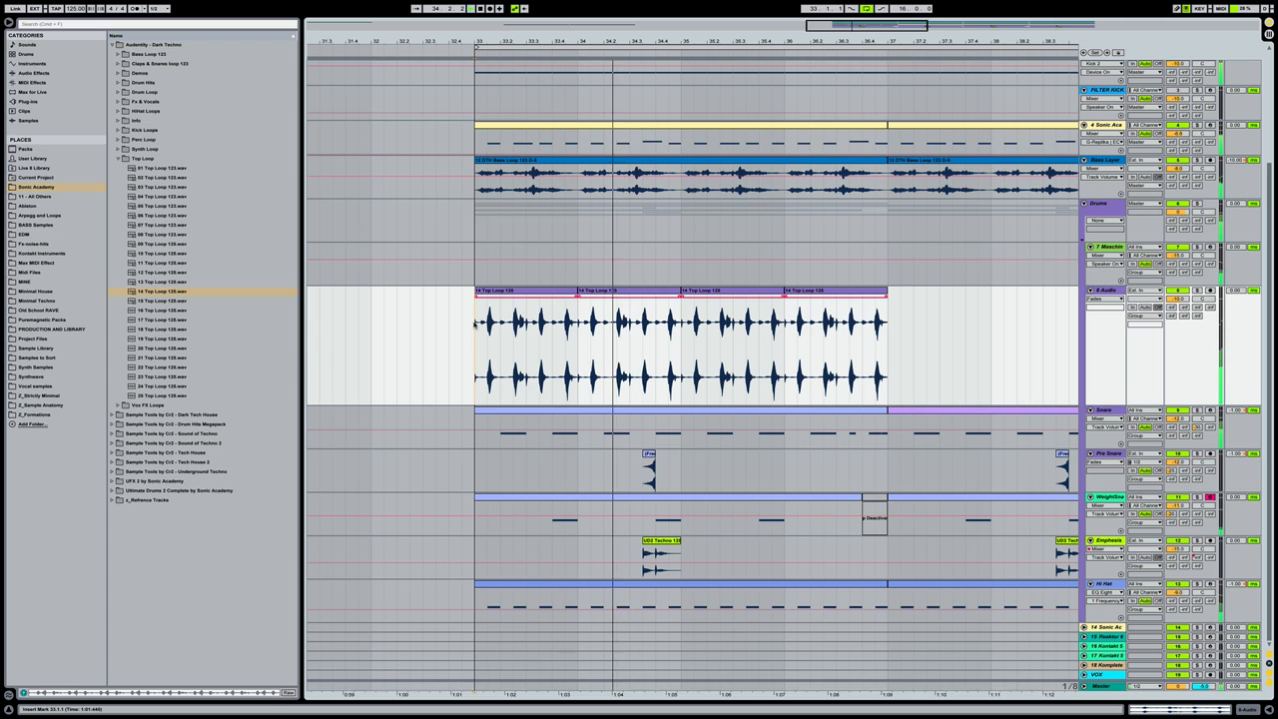
Delete the leftover top loop clips before bar 33 on the loop's track and rename the track HEAT
{"action": "left_click_drag", "start_coordinate": [742, 41], "coordinate": [741, 5]}
{"action": "scroll", "coordinate": [715, 436], "scroll_direction": "right", "scroll_amount": 3}
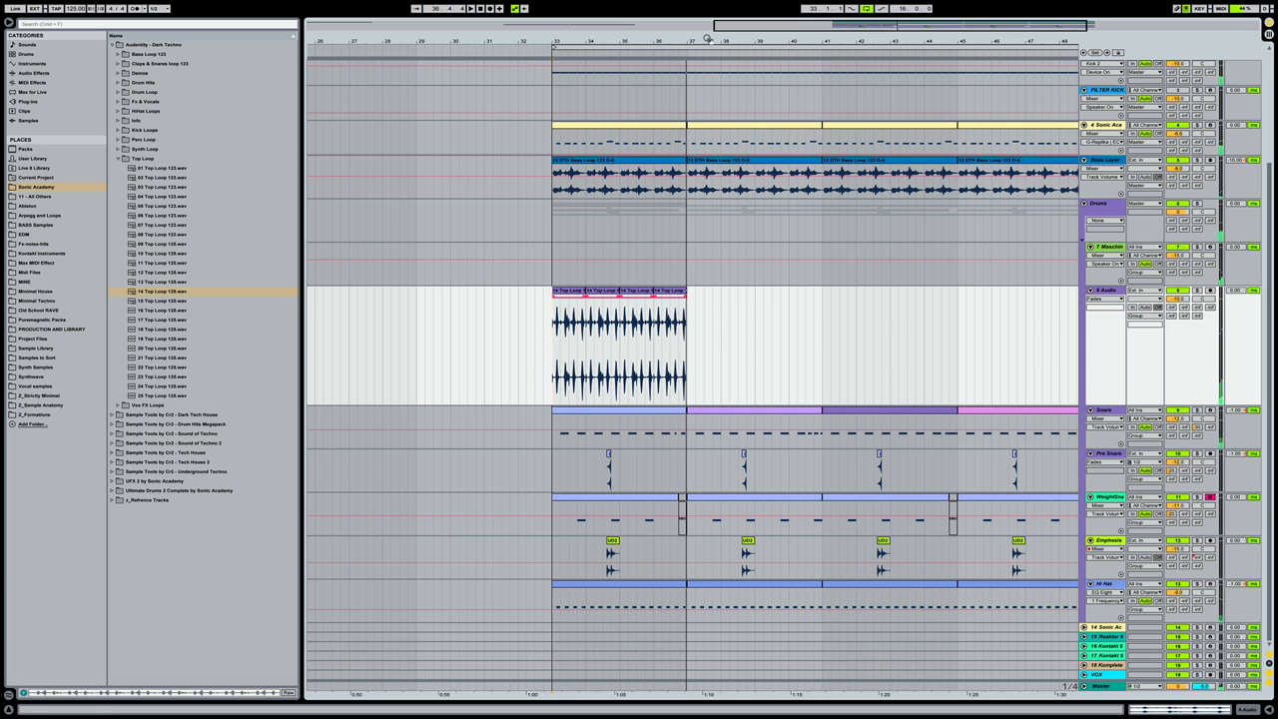
{"action": "left_click_drag", "start_coordinate": [707, 39], "coordinate": [706, 12]}
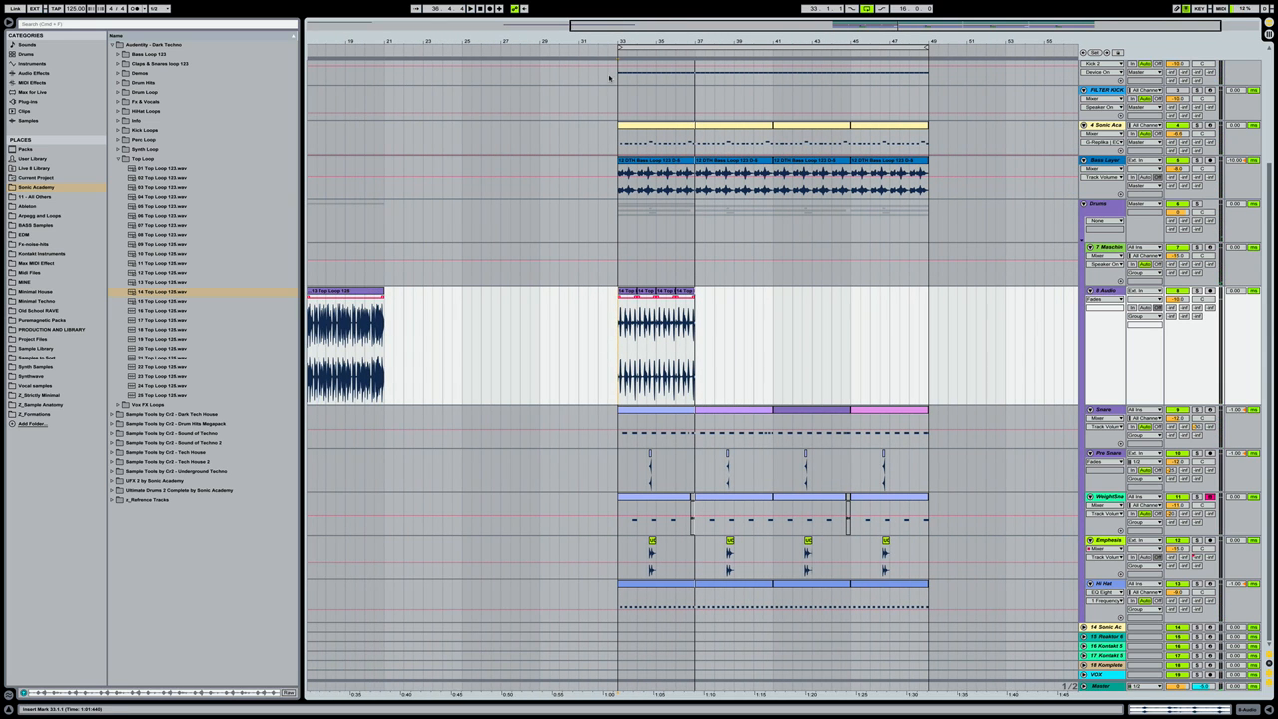
{"action": "left_click_drag", "start_coordinate": [632, 43], "coordinate": [633, 15]}
{"action": "left_click_drag", "start_coordinate": [614, 296], "coordinate": [454, 315]}
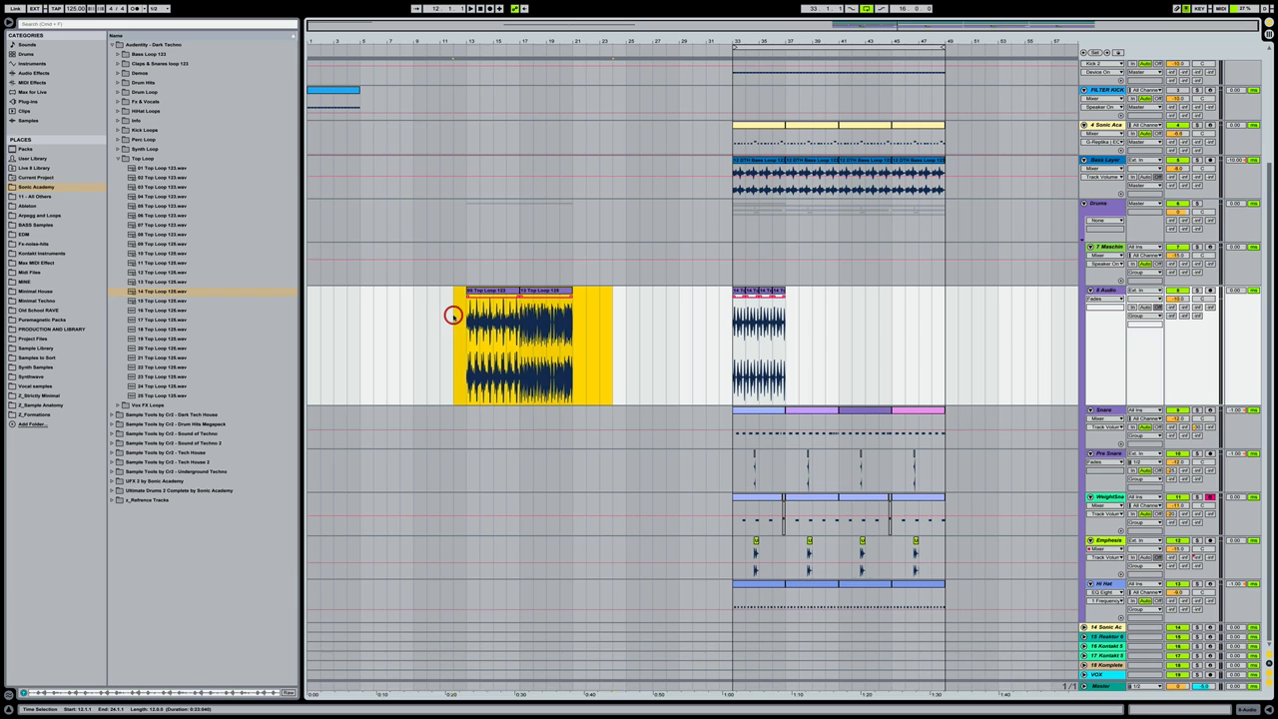
{"action": "key", "text": "Delete"}
{"action": "left_click", "coordinate": [1111, 296]}
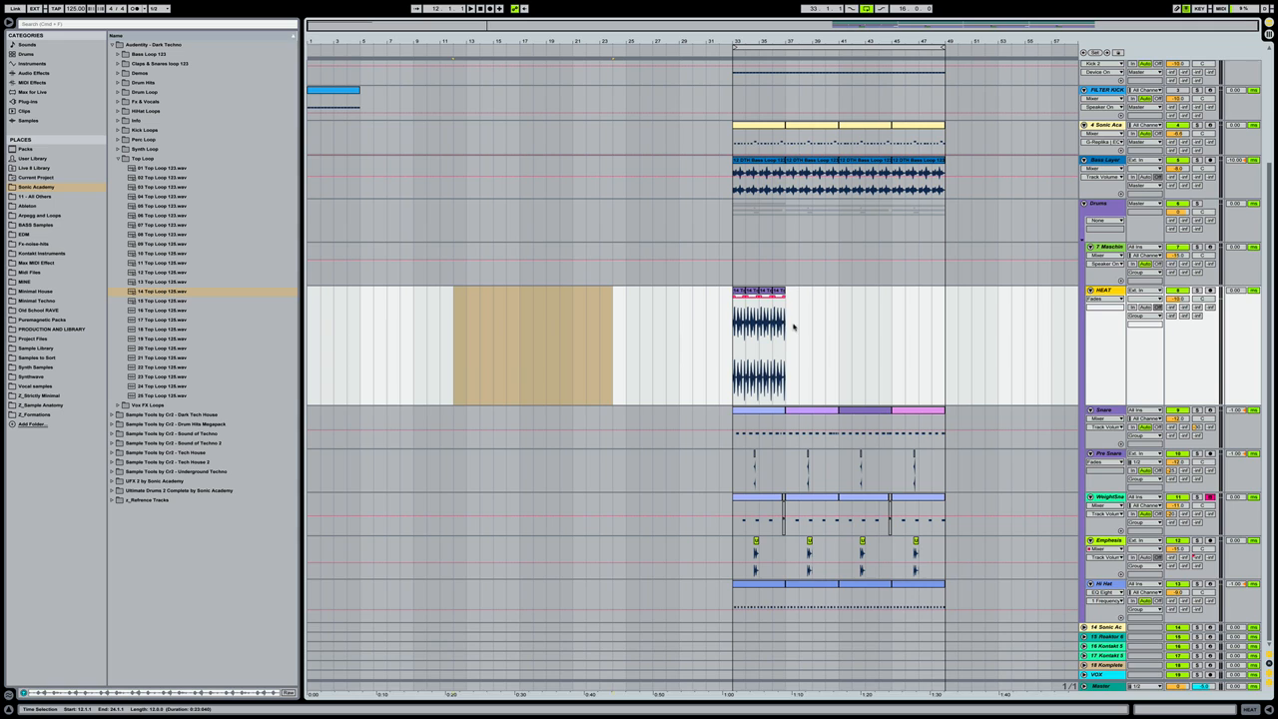
Duplicate the four-bar HEAT section three times to fill the arrangement up to bar 49
{"action": "left_click", "coordinate": [730, 320]}
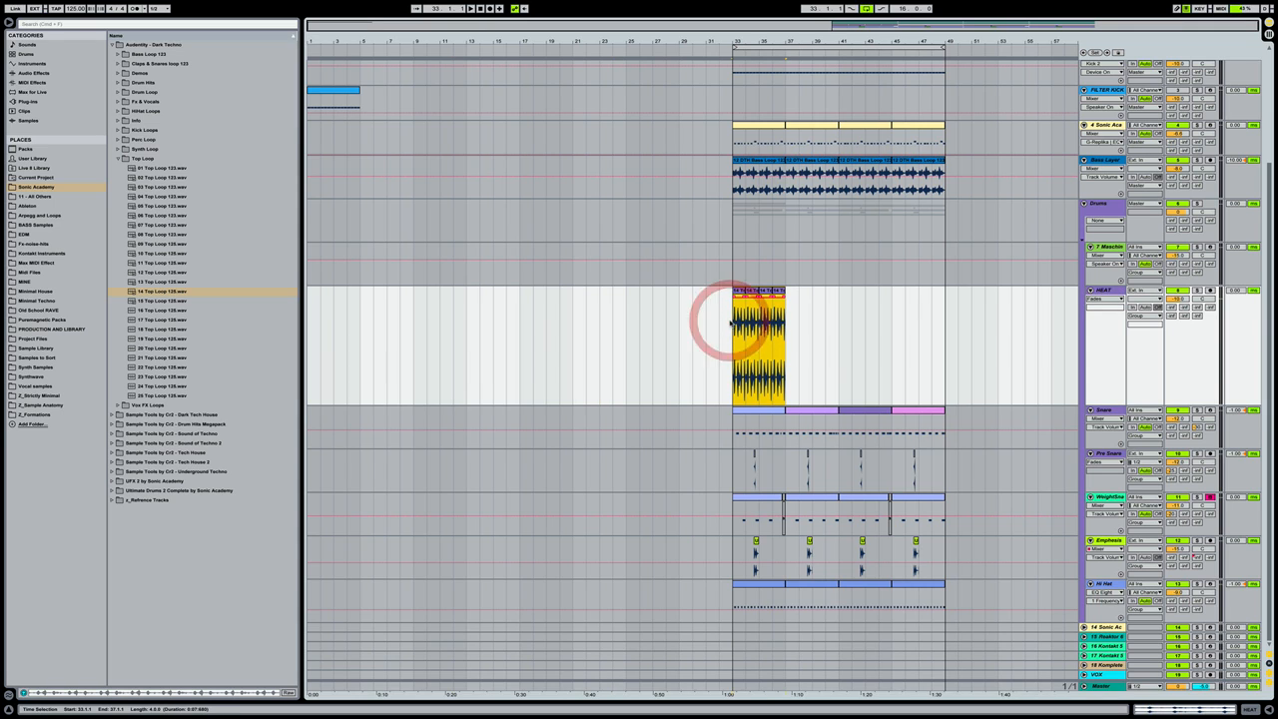
{"action": "key", "text": "ctrl+d"}
{"action": "key", "text": "ctrl+d"}
{"action": "key", "text": "ctrl+d"}
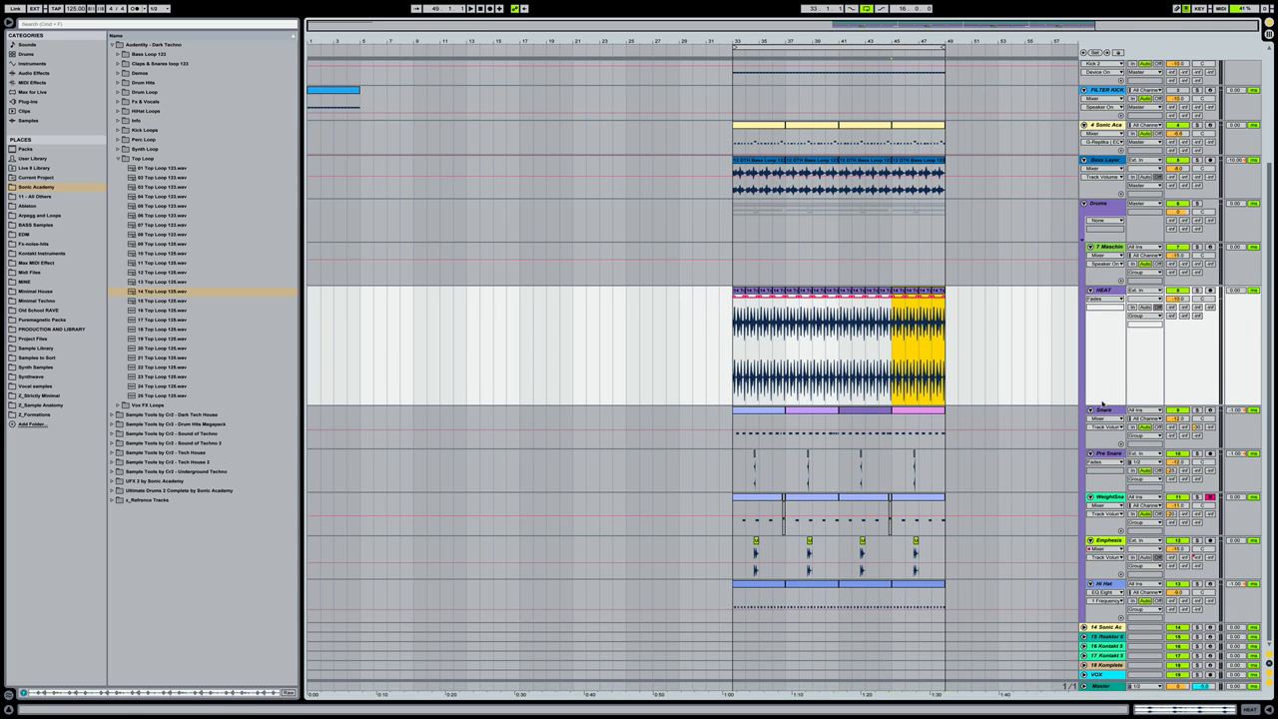
Reduce the heights of the HEAT and Atmos tracks so the whole arrangement fits in view
{"action": "left_click_drag", "start_coordinate": [1054, 405], "coordinate": [1054, 336]}
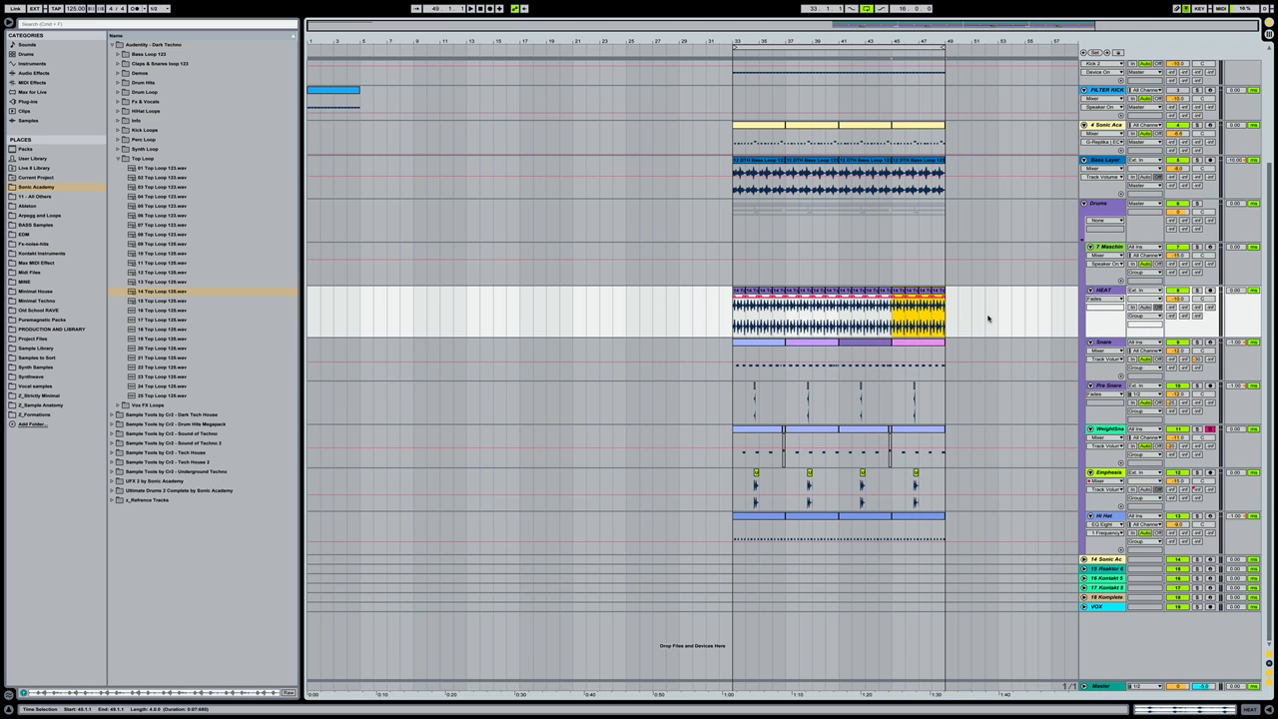
{"action": "left_click_drag", "start_coordinate": [1028, 43], "coordinate": [1025, 79]}
{"action": "scroll", "coordinate": [778, 75], "scroll_direction": "up", "scroll_amount": 5}
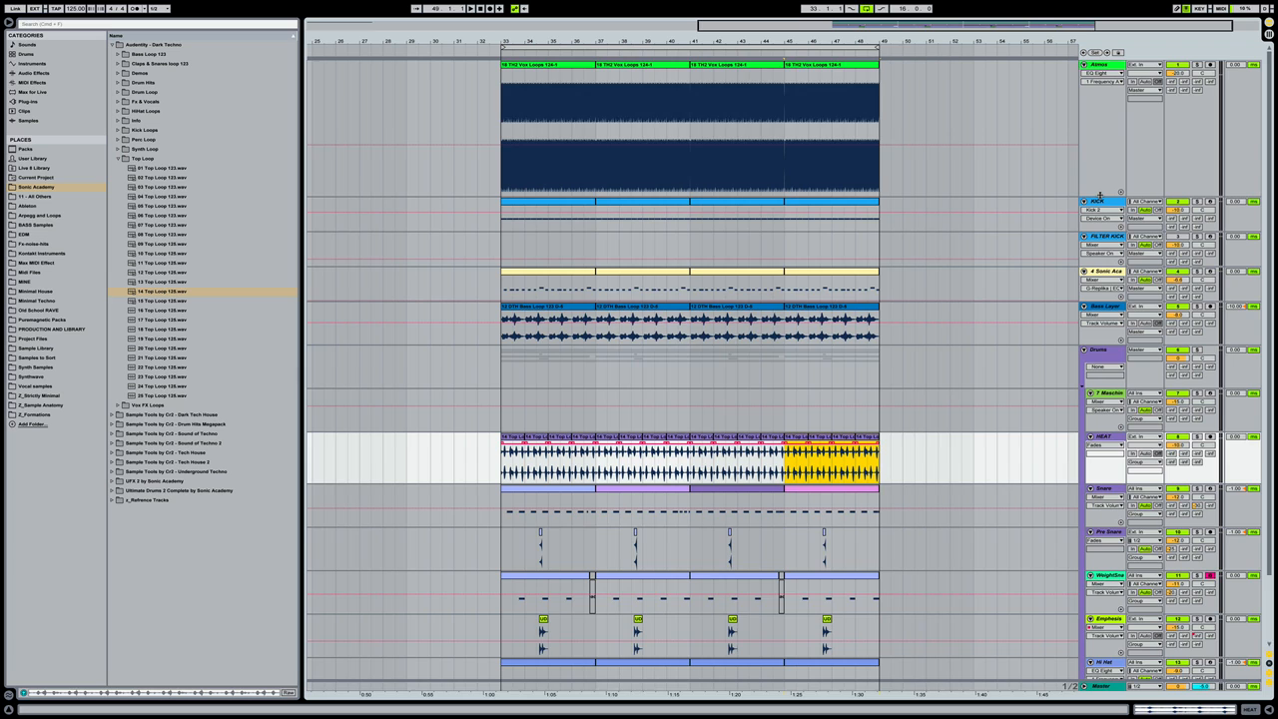
{"action": "left_click_drag", "start_coordinate": [1105, 148], "coordinate": [1108, 93]}
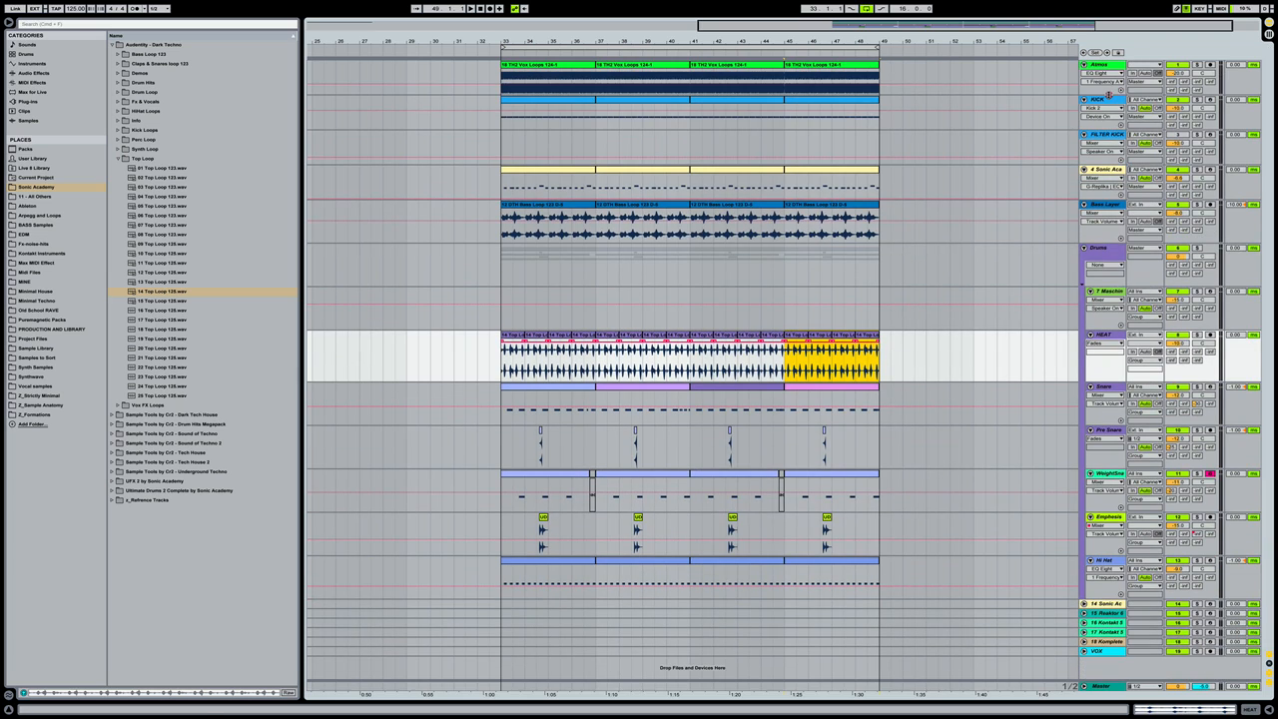
Lower the HEAT track's volume, then raise it slightly while auditioning the full mix from bar 33
{"action": "left_click", "coordinate": [587, 46]}
{"action": "key", "text": "space"}
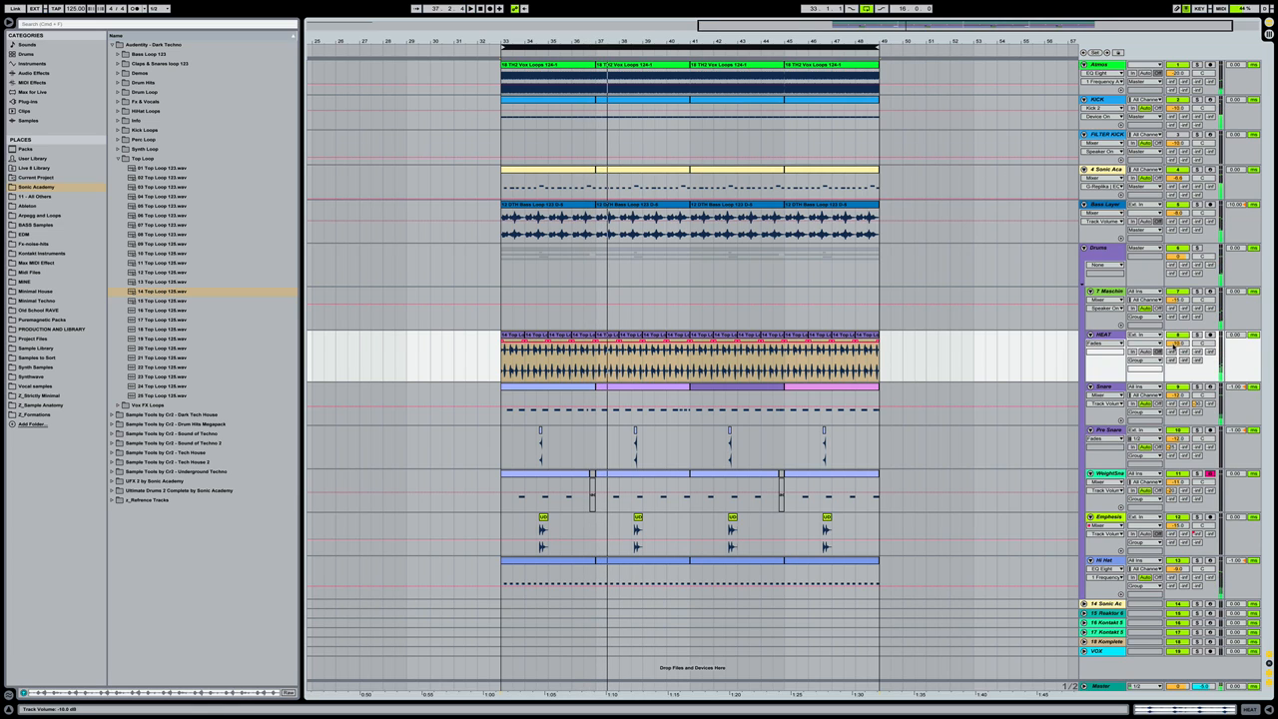
{"action": "left_click_drag", "start_coordinate": [1177, 343], "coordinate": [1177, 358]}
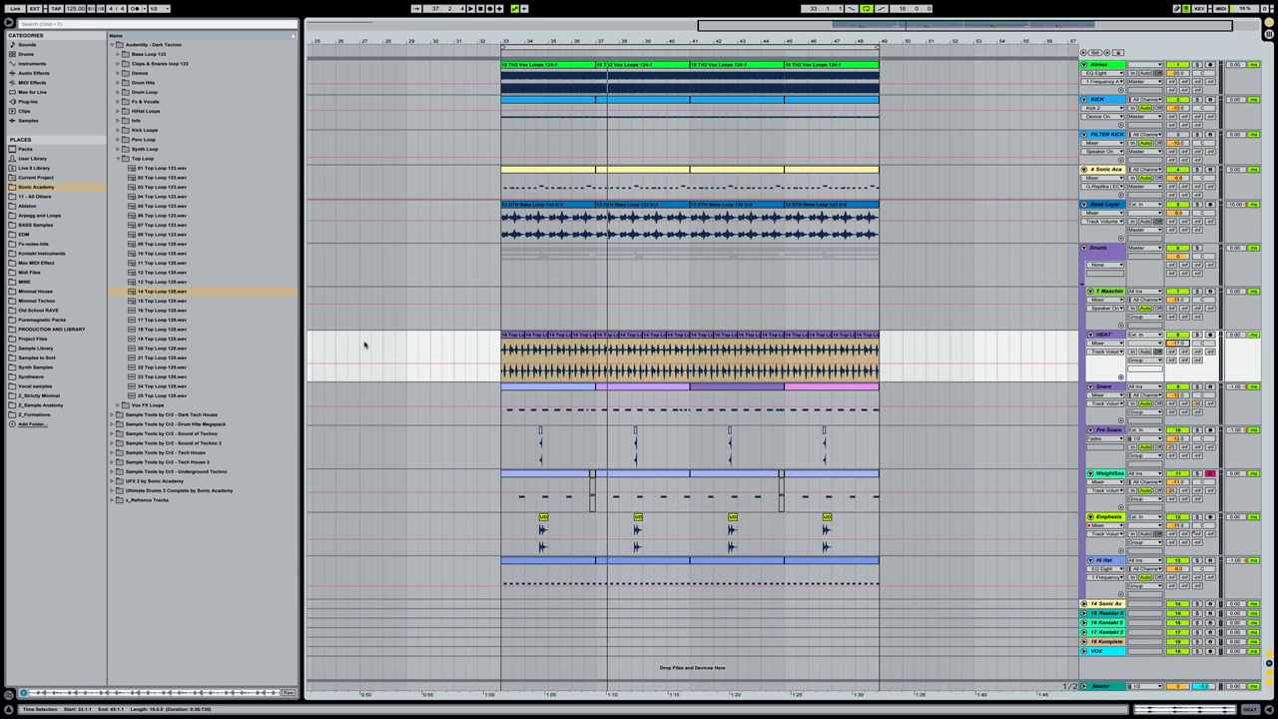
{"action": "left_click", "coordinate": [500, 349]}
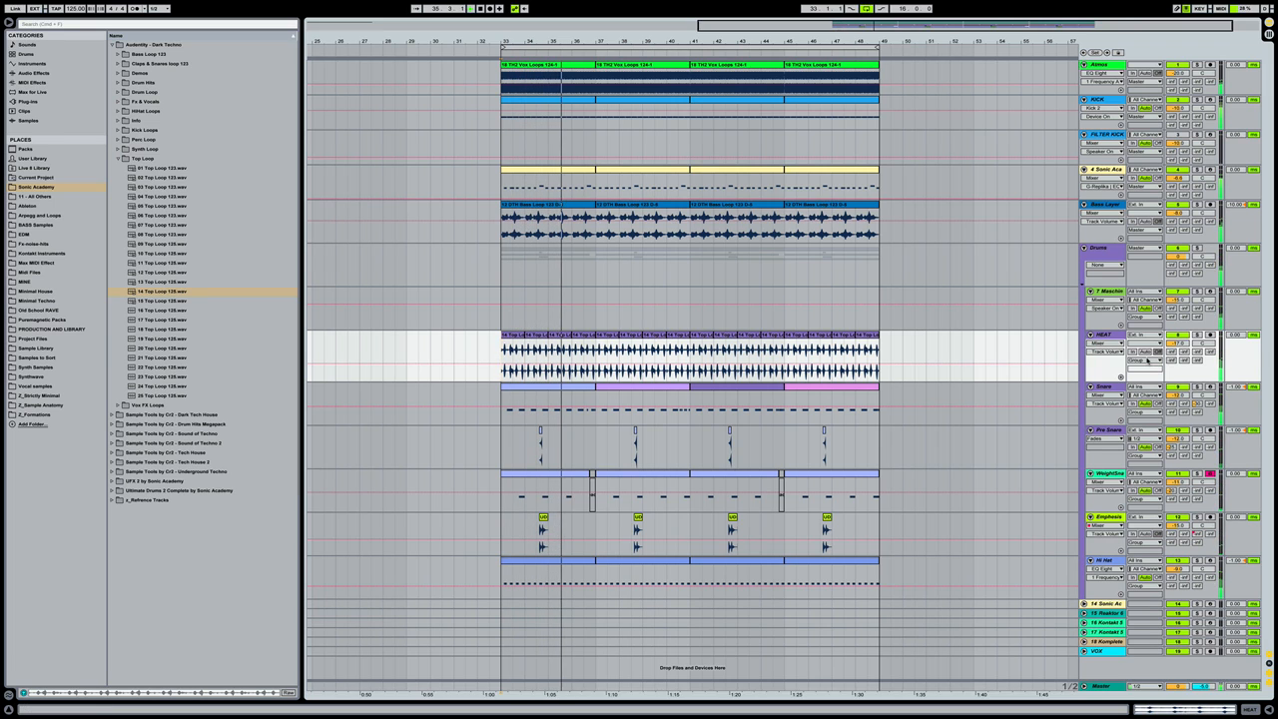
{"action": "left_click_drag", "start_coordinate": [1177, 343], "coordinate": [1177, 333]}
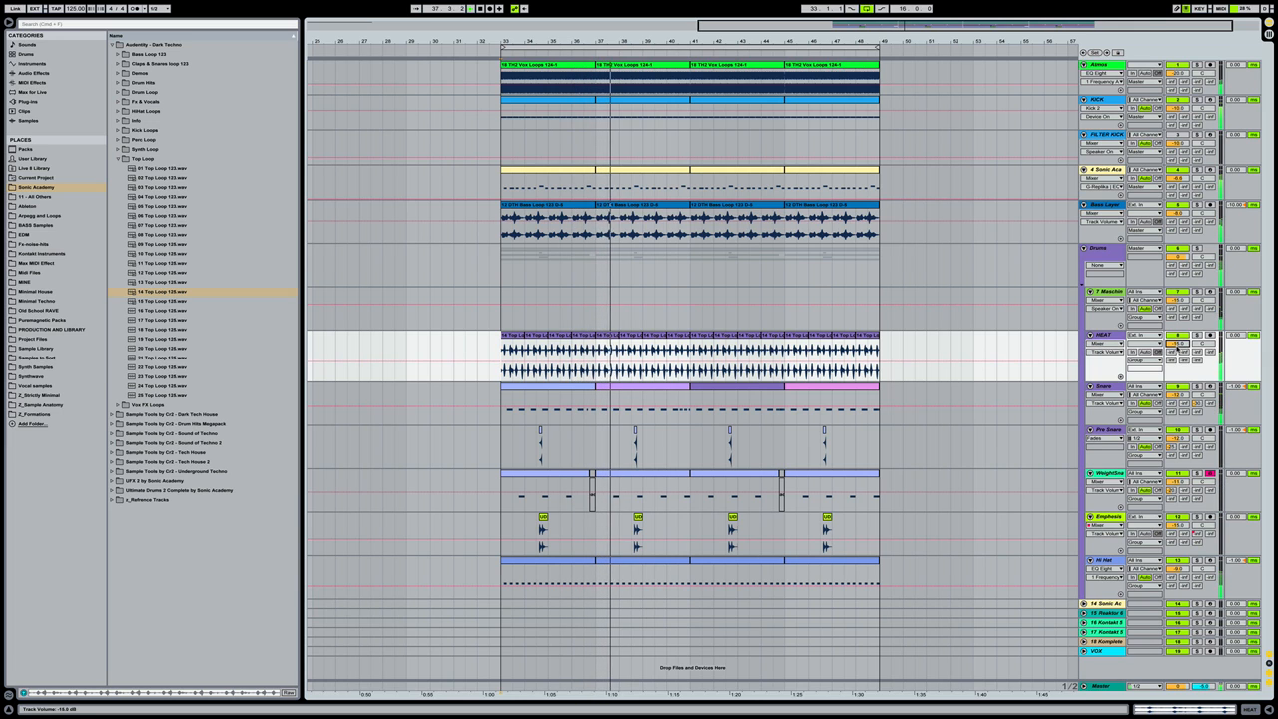